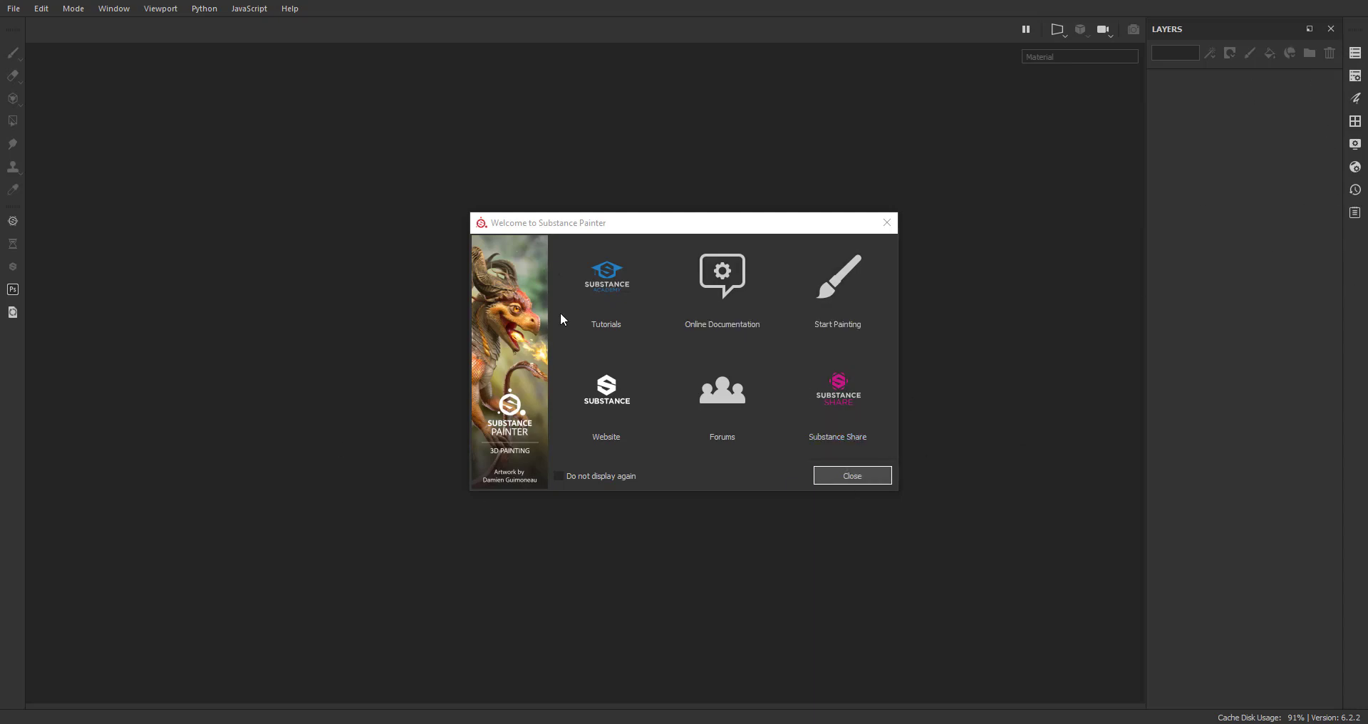
Create a new project from the grenade mesh file with the document resolution set to 4096
{"action": "left_click", "coordinate": [874, 477]}
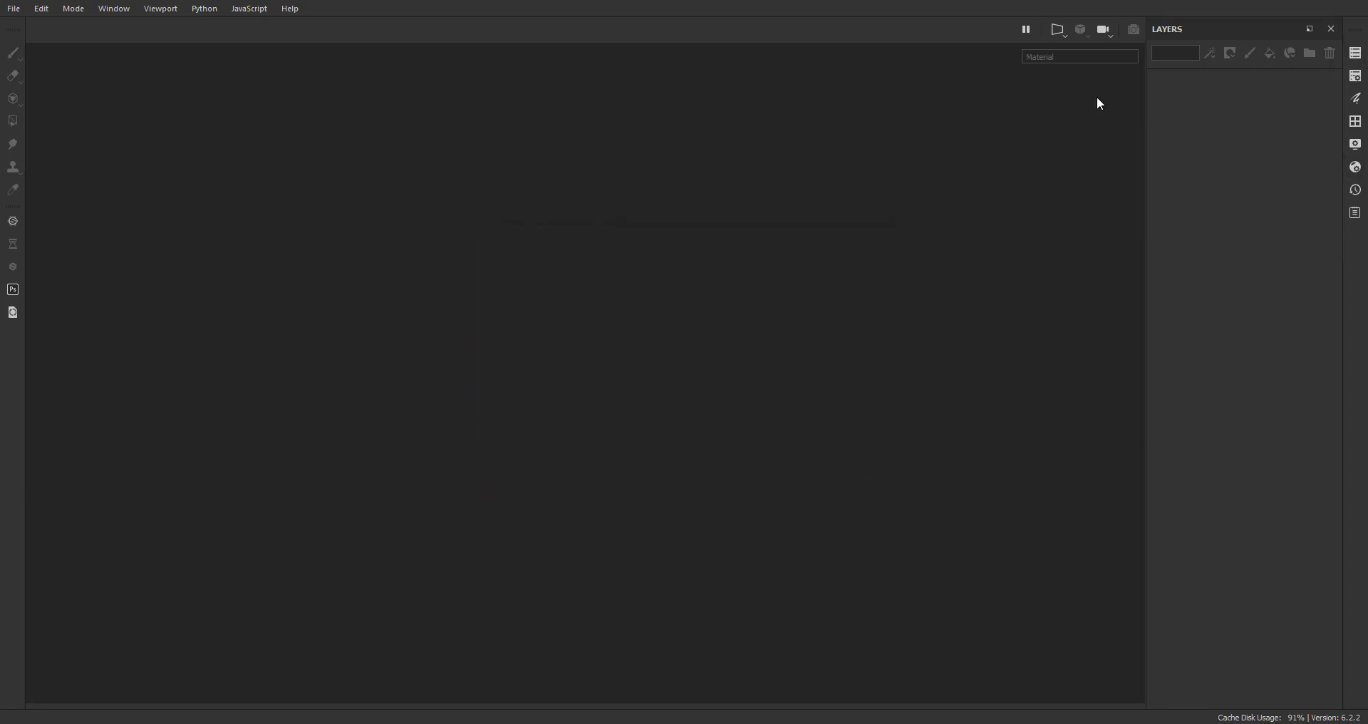
{"action": "left_click", "coordinate": [13, 10]}
{"action": "left_click", "coordinate": [25, 23]}
{"action": "left_click", "coordinate": [597, 204]}
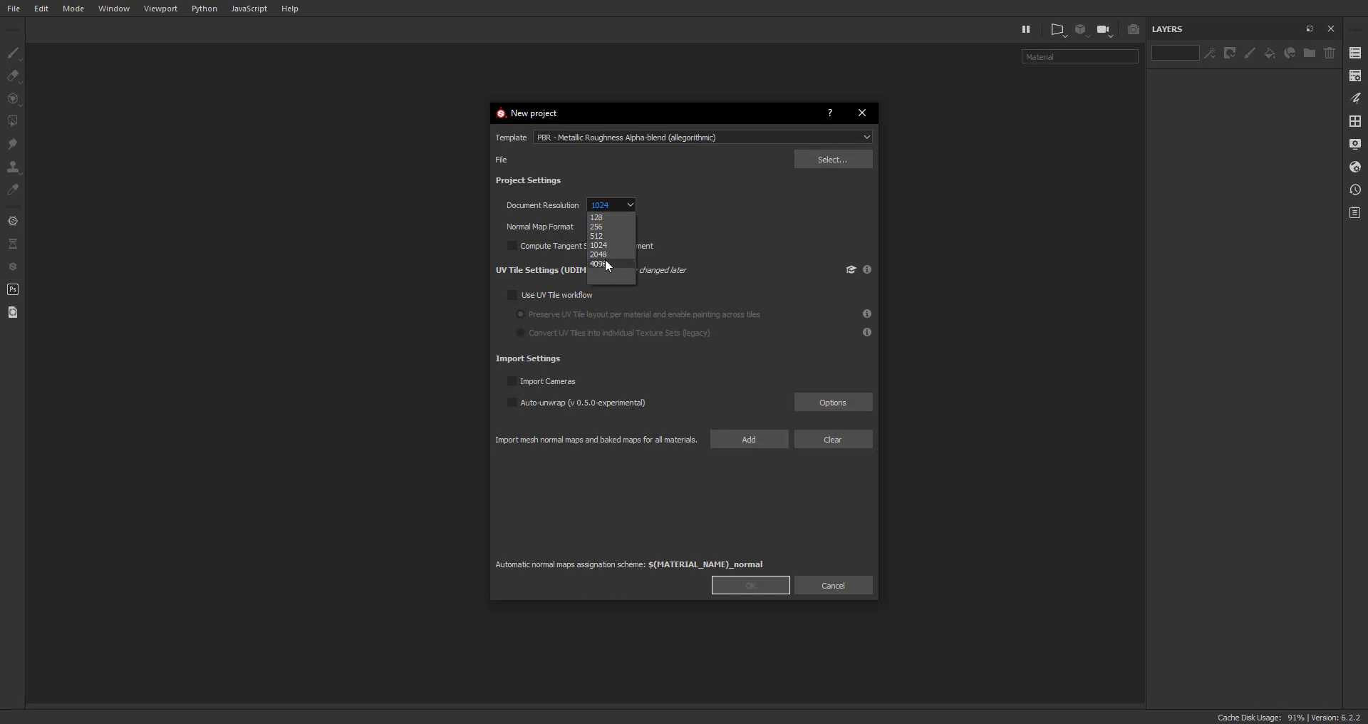
{"action": "left_click", "coordinate": [606, 264]}
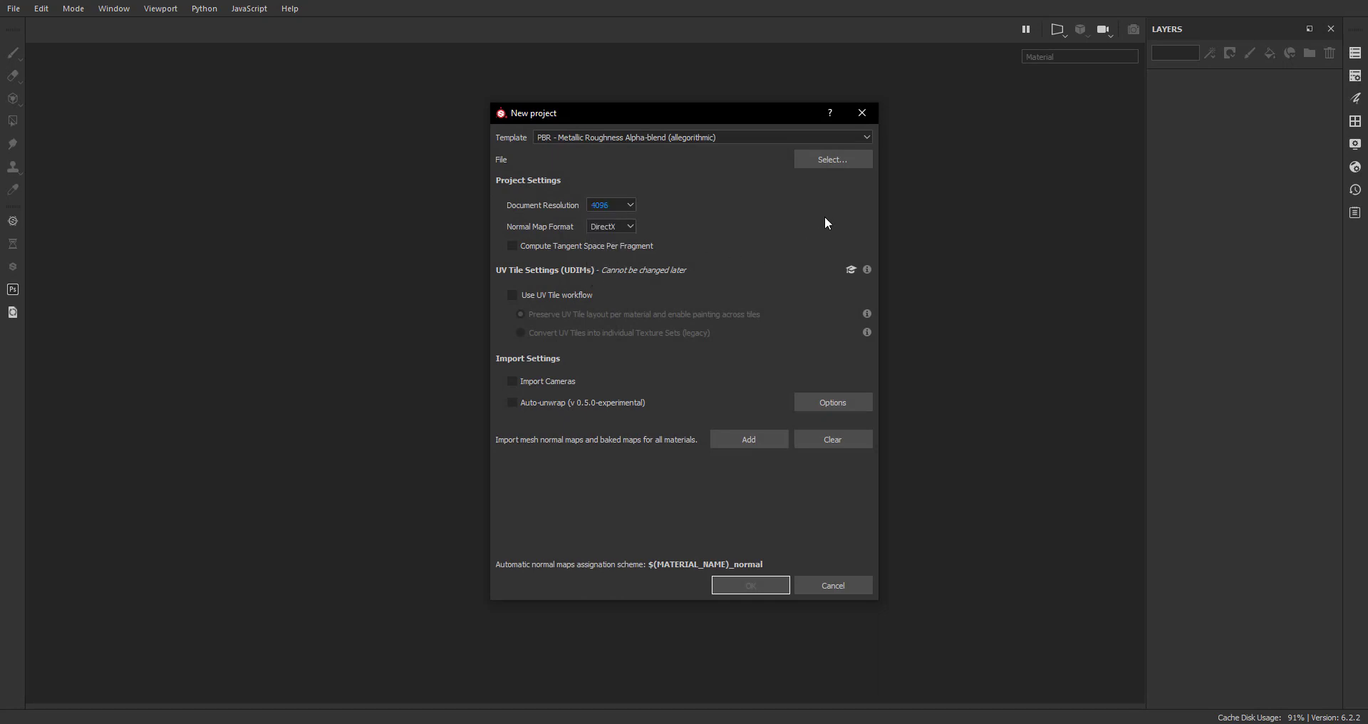
{"action": "left_click", "coordinate": [820, 158]}
{"action": "left_click", "coordinate": [834, 159]}
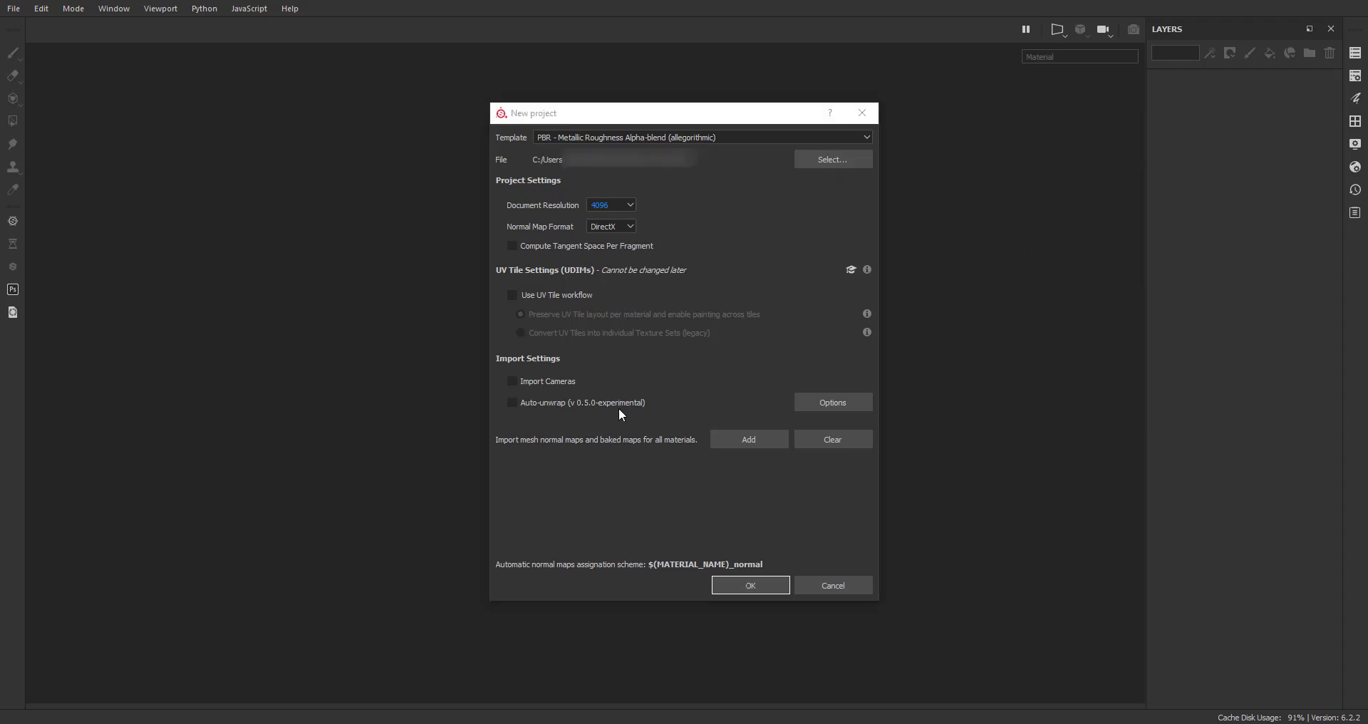
{"action": "left_click", "coordinate": [751, 586]}
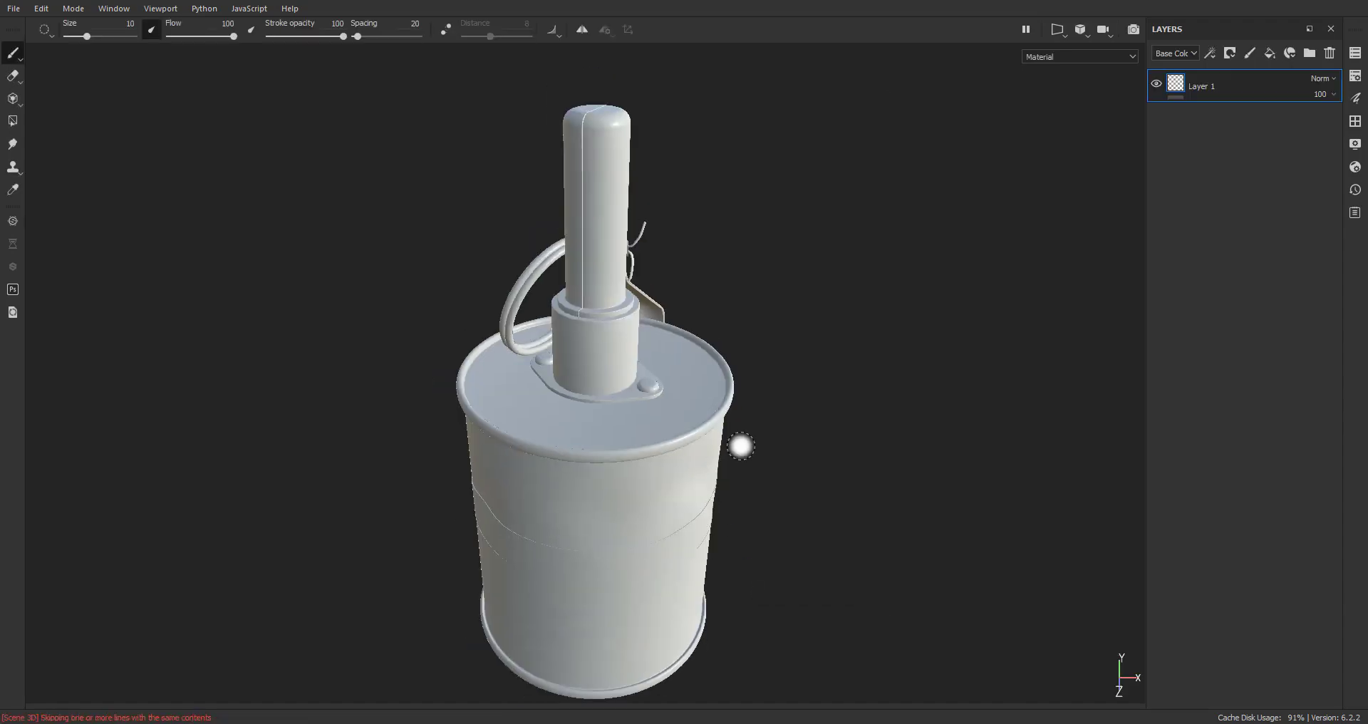
Apply the Steel Painted Rough Damaged smart material to the whole grenade
{"action": "left_click_drag", "start_coordinate": [782, 458], "coordinate": [669, 441]}
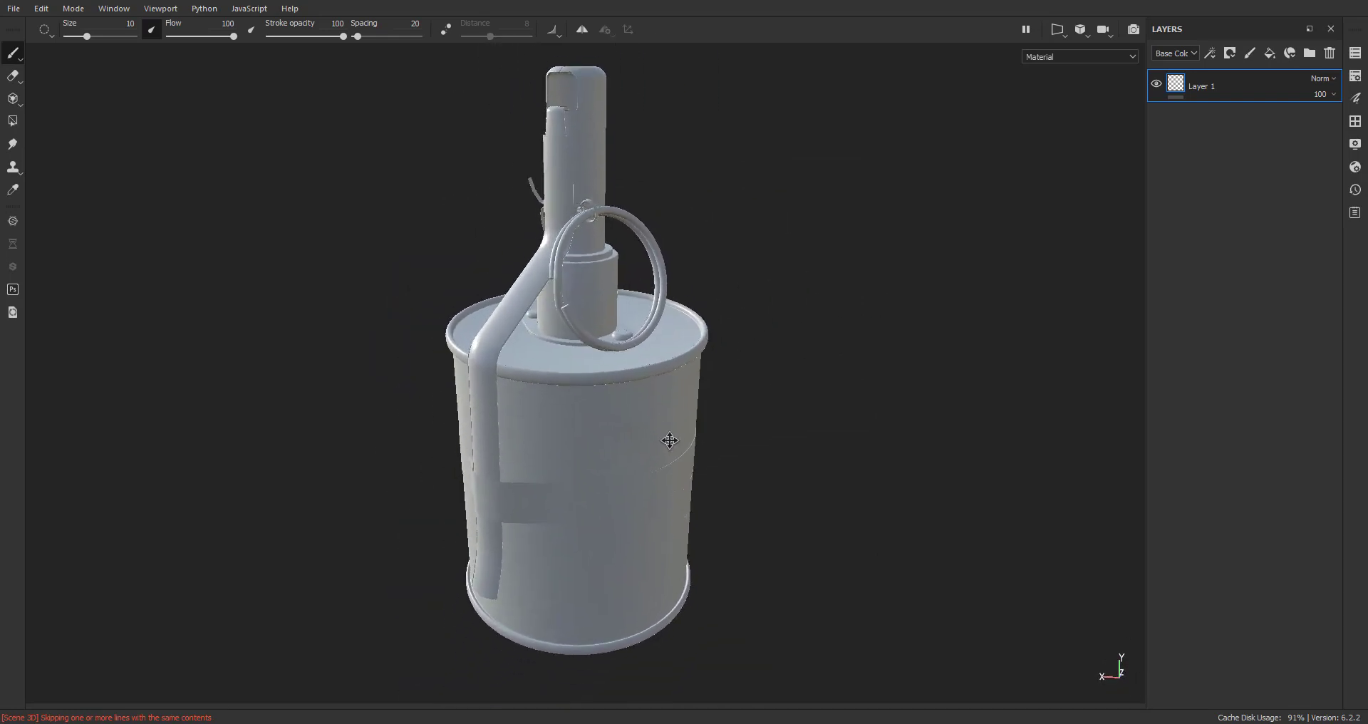
{"action": "middle_click_drag", "start_coordinate": [670, 440], "coordinate": [653, 452], "text": "alt"}
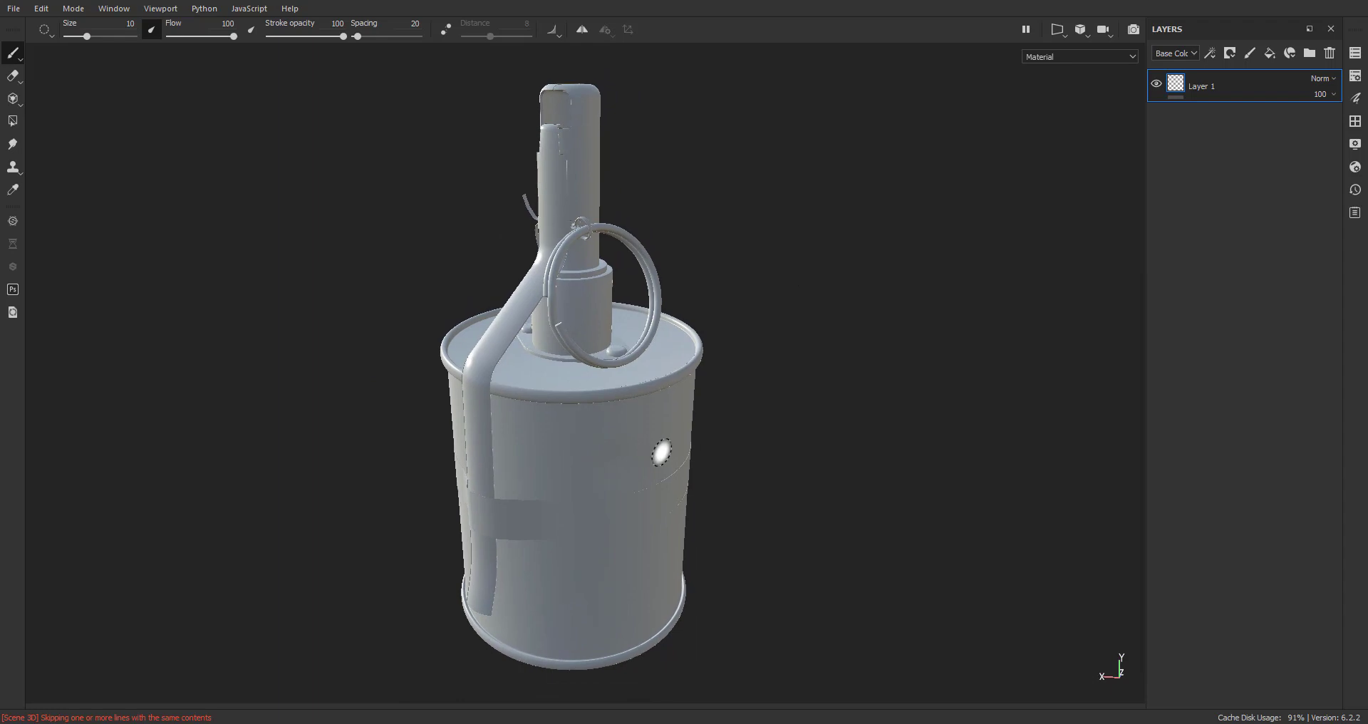
{"action": "left_click", "coordinate": [1353, 124]}
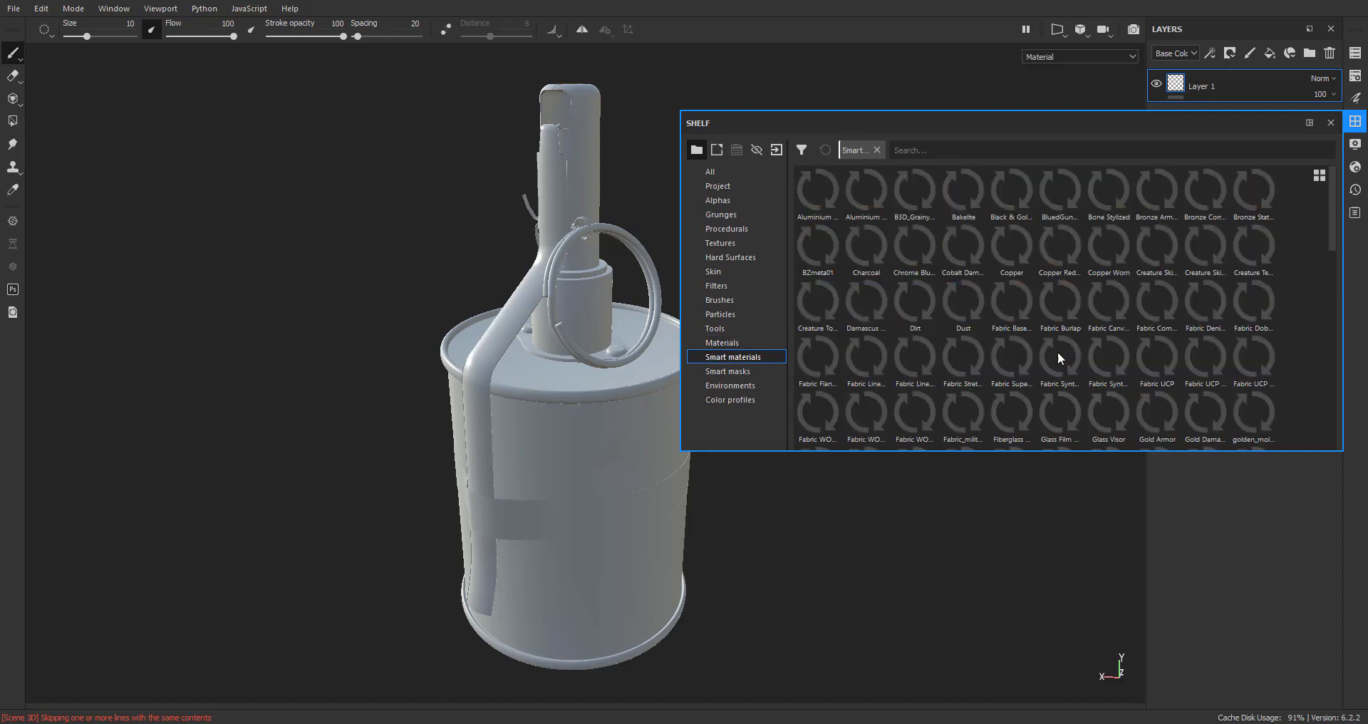
{"action": "scroll", "coordinate": [1157, 333], "scroll_direction": "down", "scroll_amount": 3}
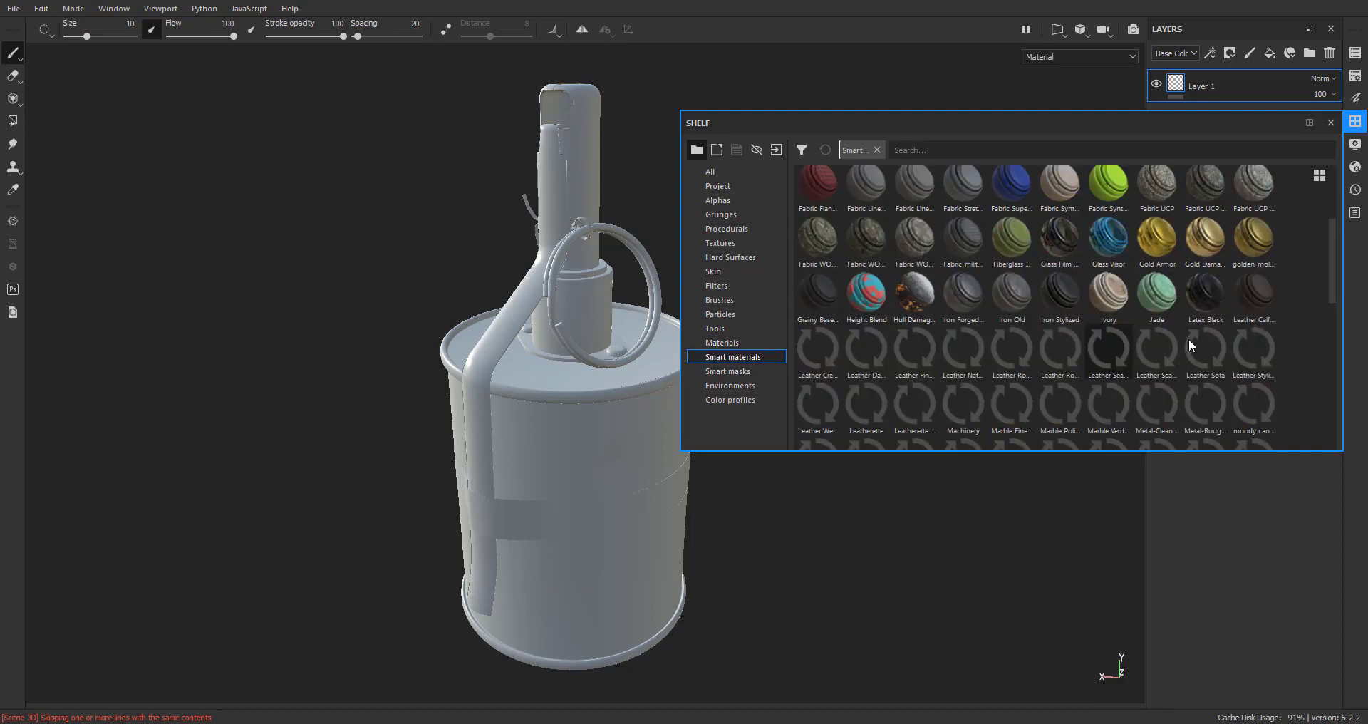
{"action": "scroll", "coordinate": [1189, 339], "scroll_direction": "down", "scroll_amount": 5}
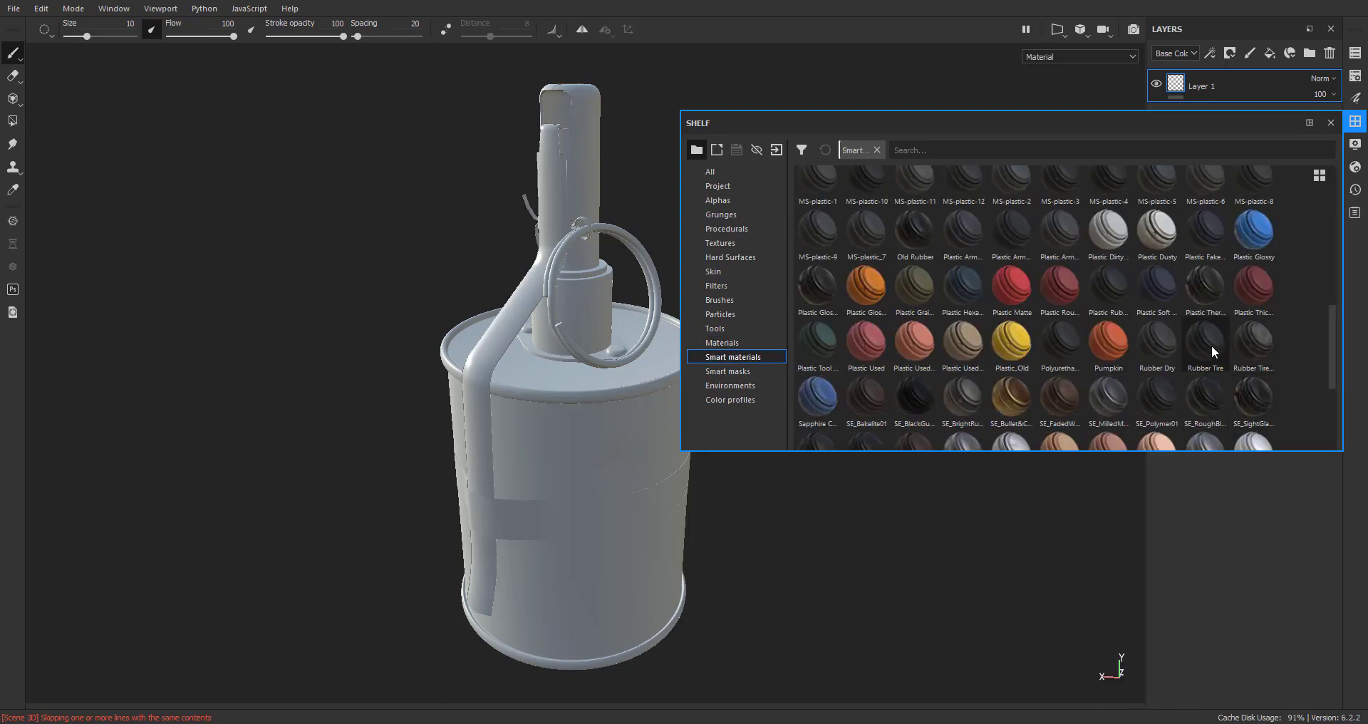
{"action": "scroll", "coordinate": [1212, 346], "scroll_direction": "down", "scroll_amount": 3}
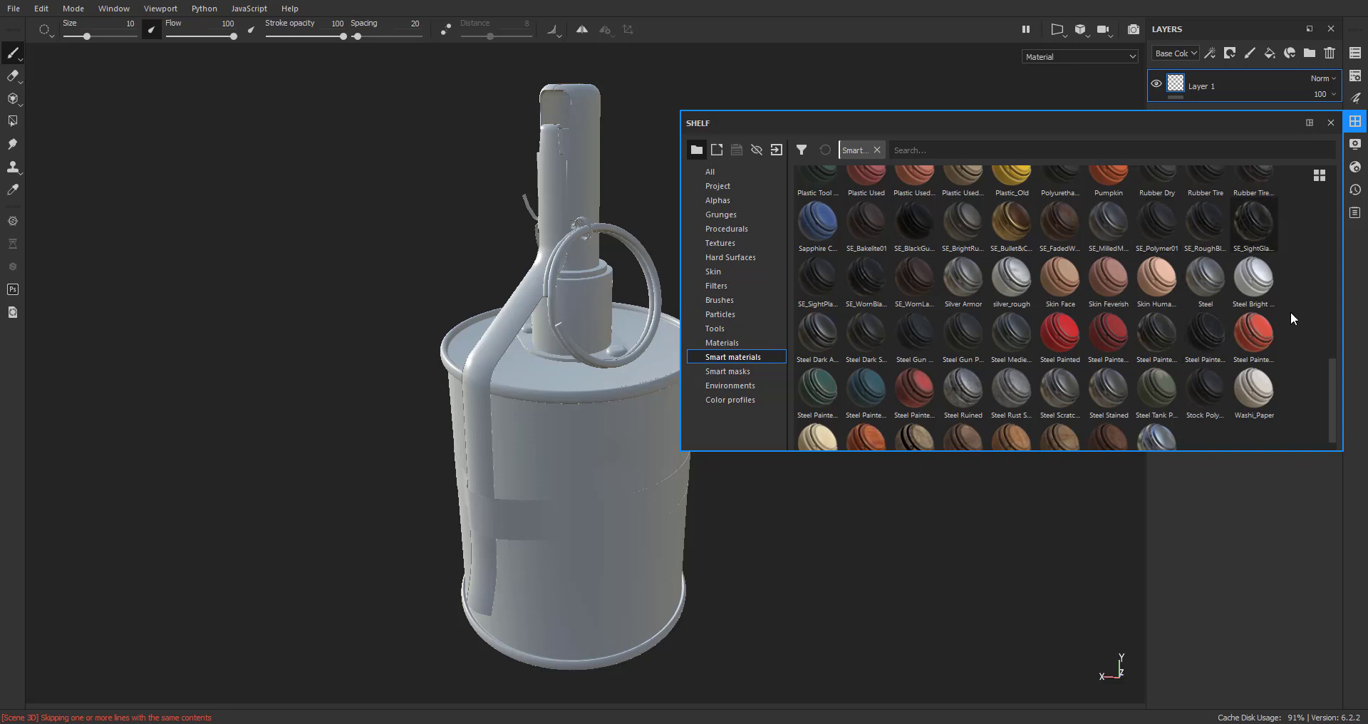
{"action": "mouse_move", "coordinate": [1206, 335]}
{"action": "left_mouse_down"}
{"action": "mouse_move", "coordinate": [953, 277]}
{"action": "mouse_move", "coordinate": [519, 412]}
{"action": "left_mouse_up"}
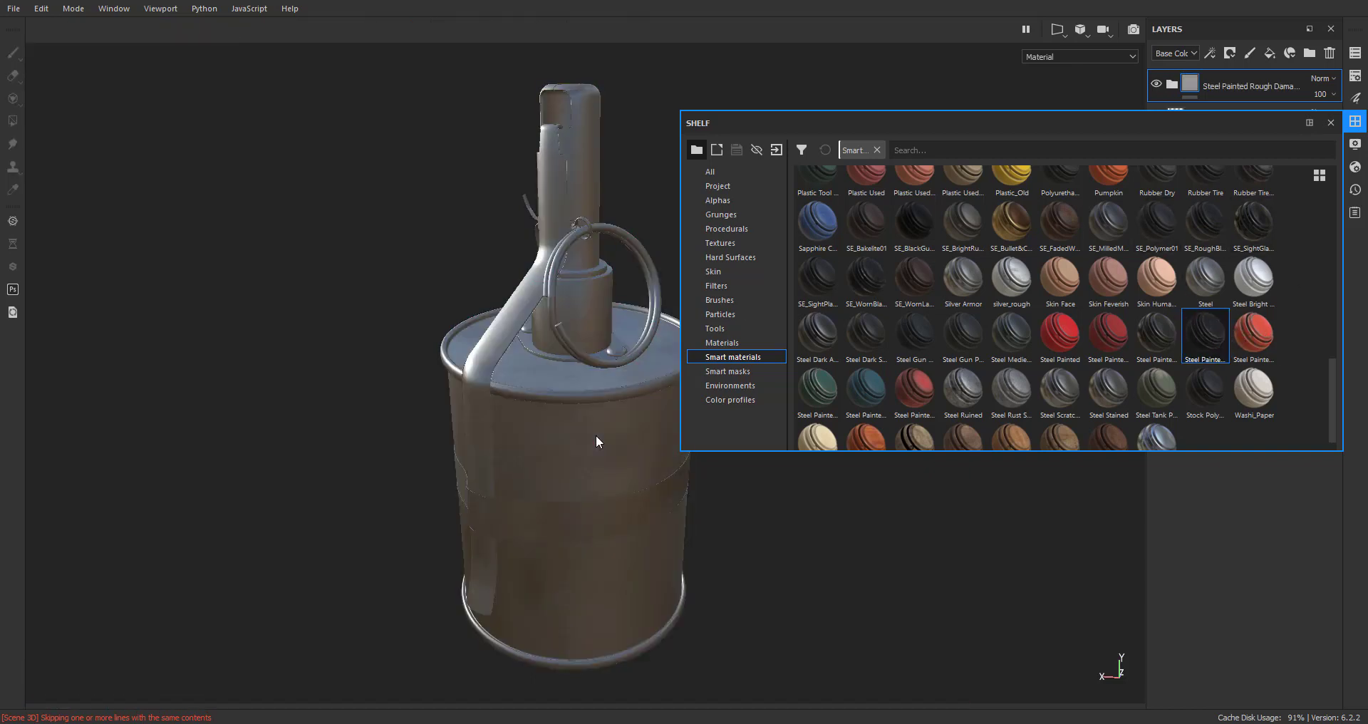
{"action": "scroll", "coordinate": [594, 436], "scroll_direction": "up", "scroll_amount": 3}
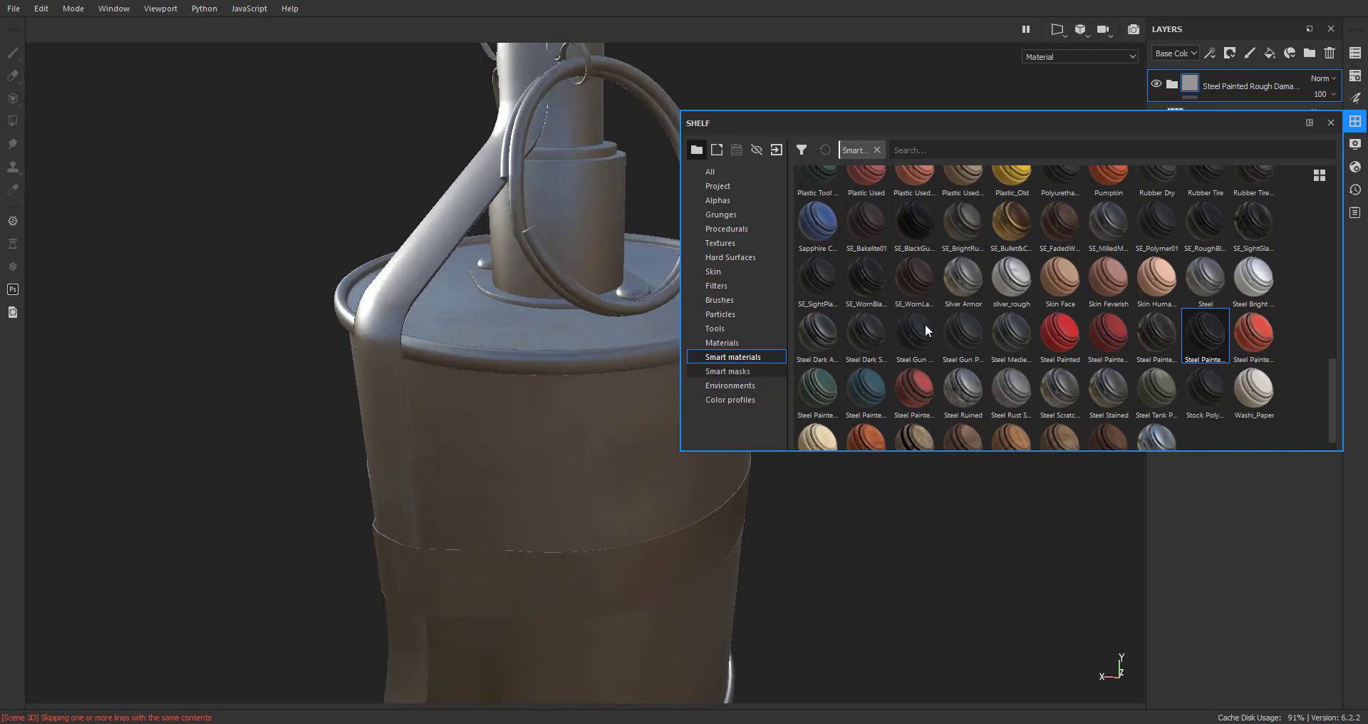
{"action": "mouse_move", "coordinate": [1196, 349]}
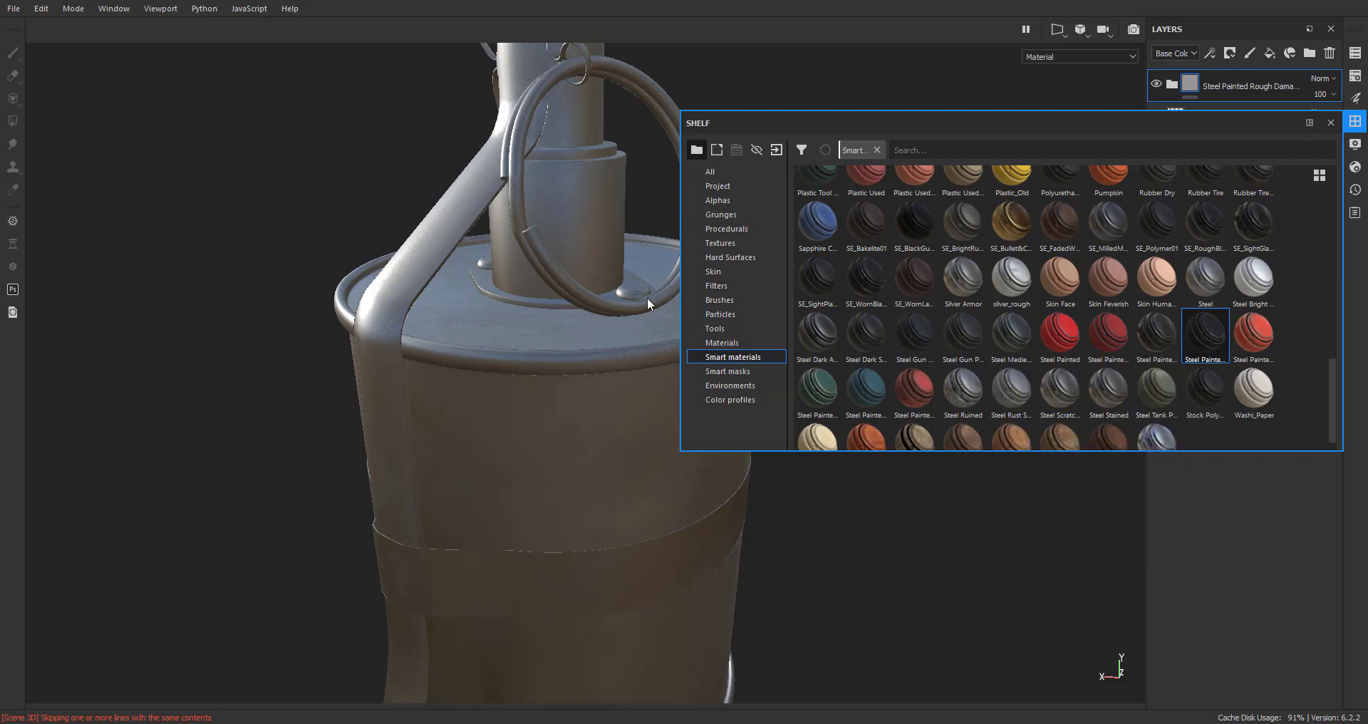
Delete the smart material group and Layer 1 from the layer stack
{"action": "left_click", "coordinate": [1331, 122]}
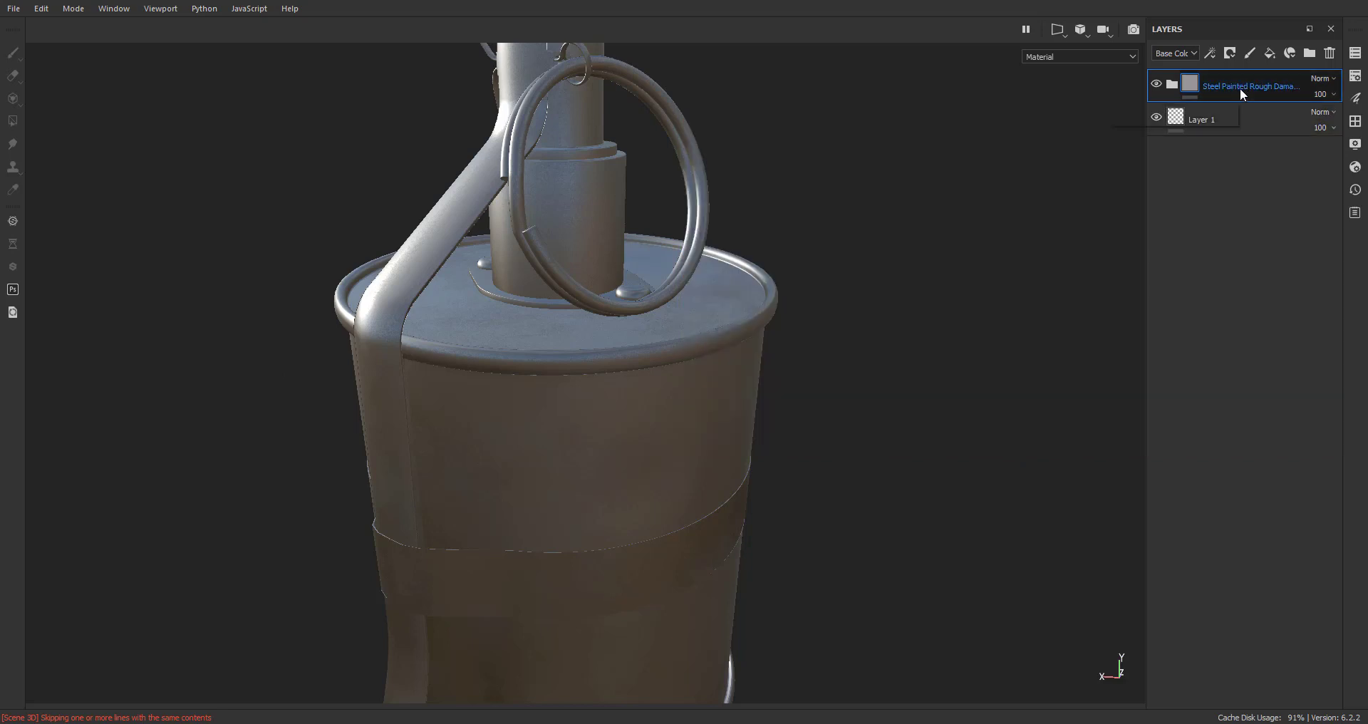
{"action": "key", "text": "Delete"}
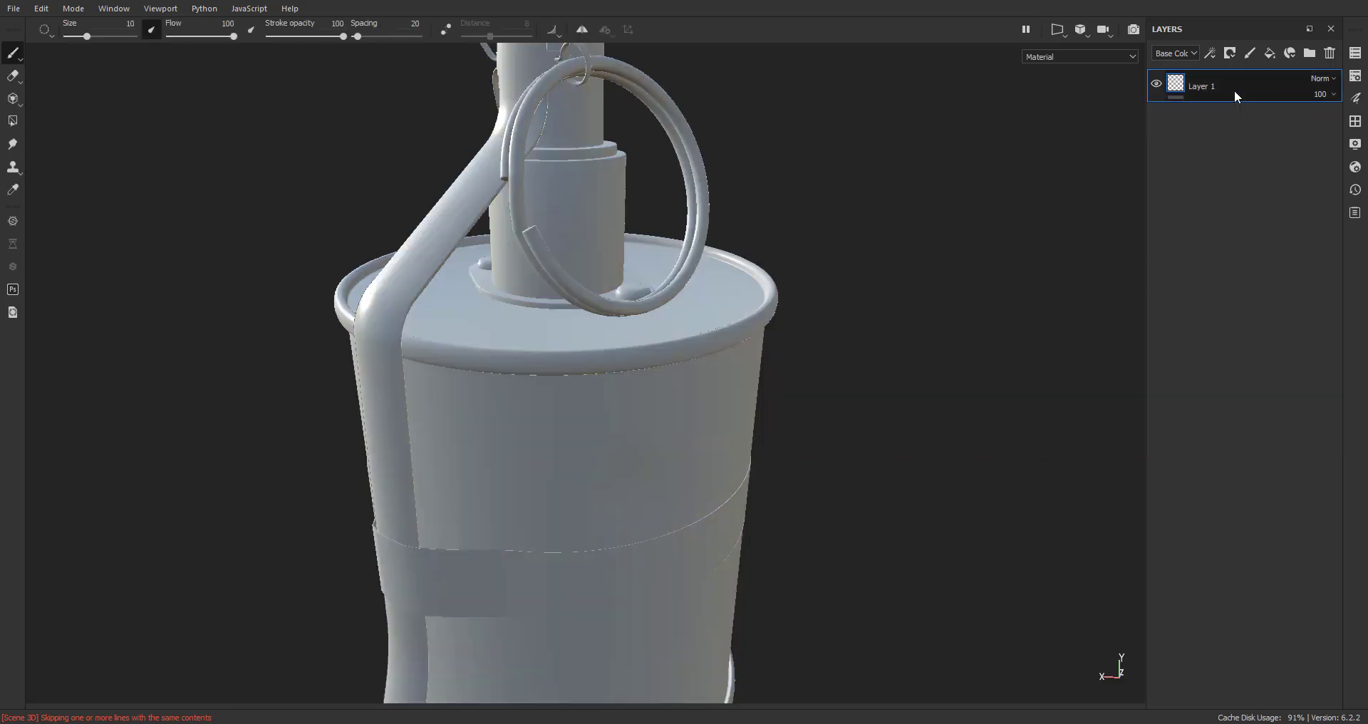
{"action": "key", "text": "Delete"}
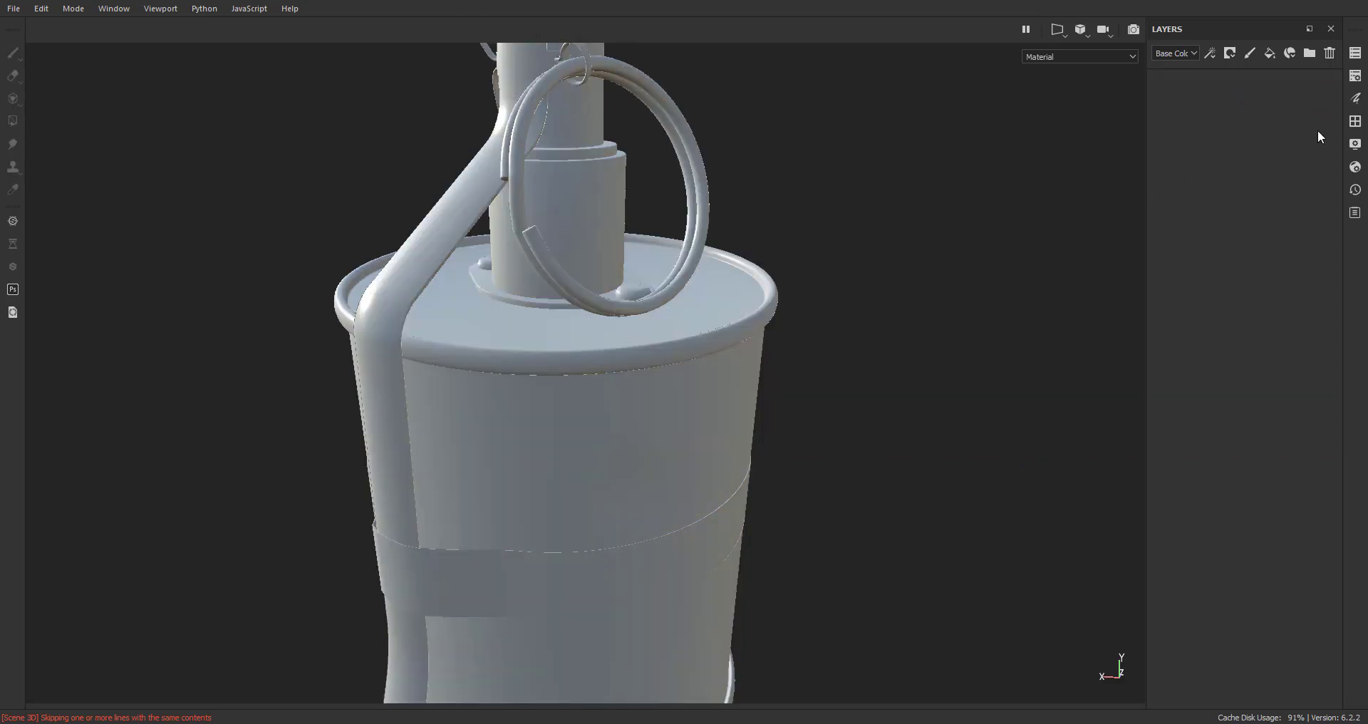
Start setting up the mesh map bake and exclude the ID and Thickness maps
{"action": "left_click", "coordinate": [1355, 79]}
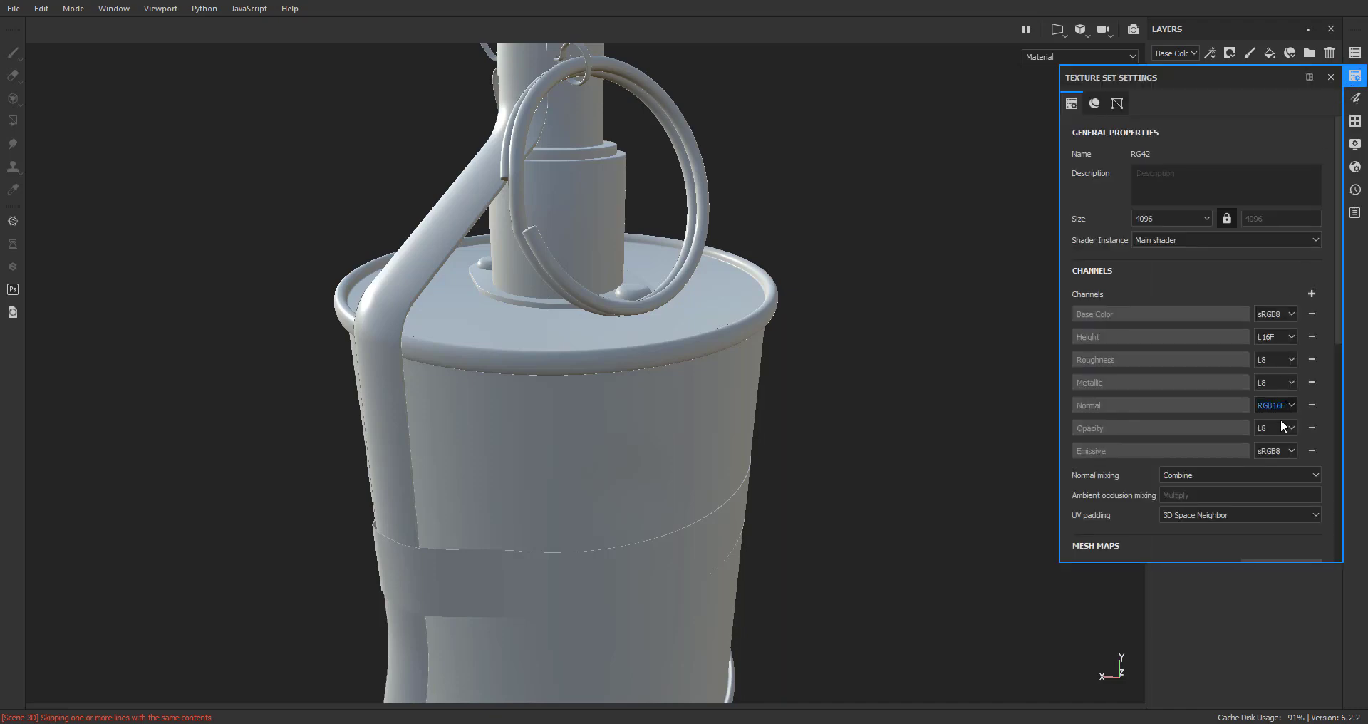
{"action": "scroll", "coordinate": [1283, 456], "scroll_direction": "down", "scroll_amount": 3}
{"action": "left_click", "coordinate": [1281, 482]}
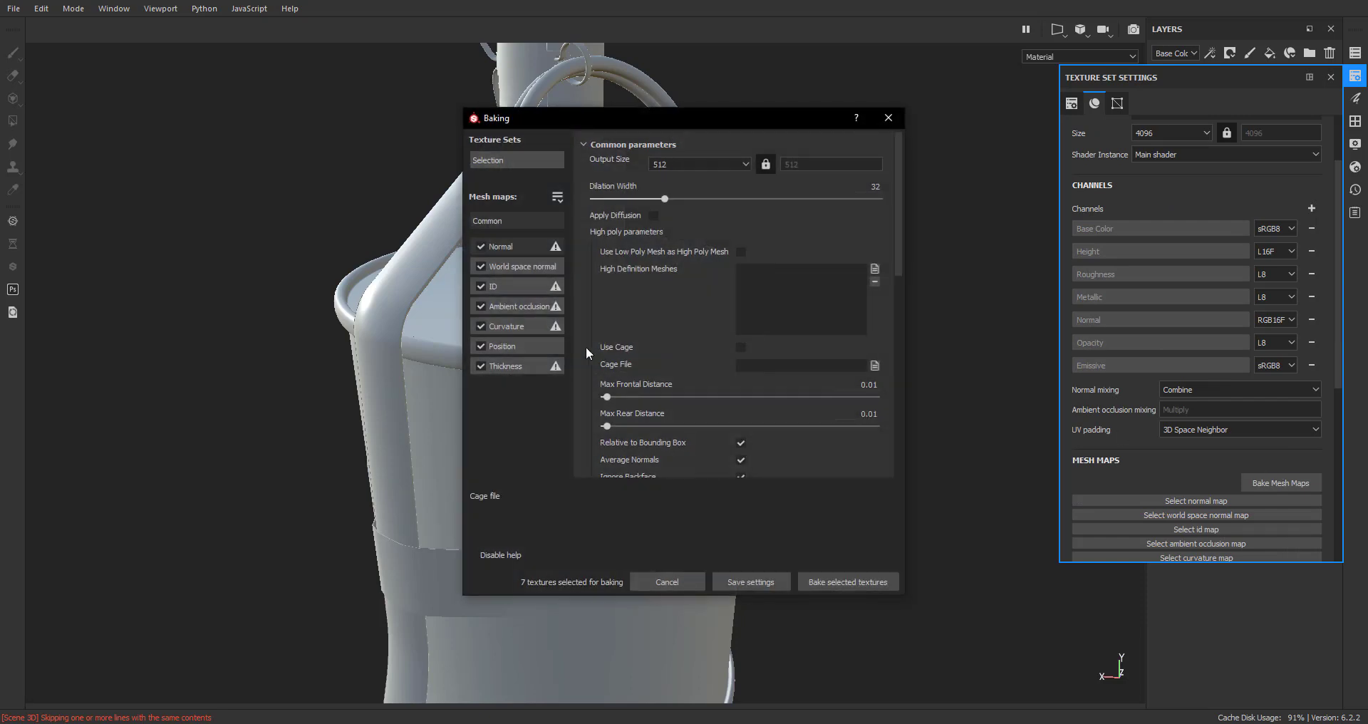
{"action": "left_click", "coordinate": [481, 287]}
{"action": "left_click", "coordinate": [481, 366]}
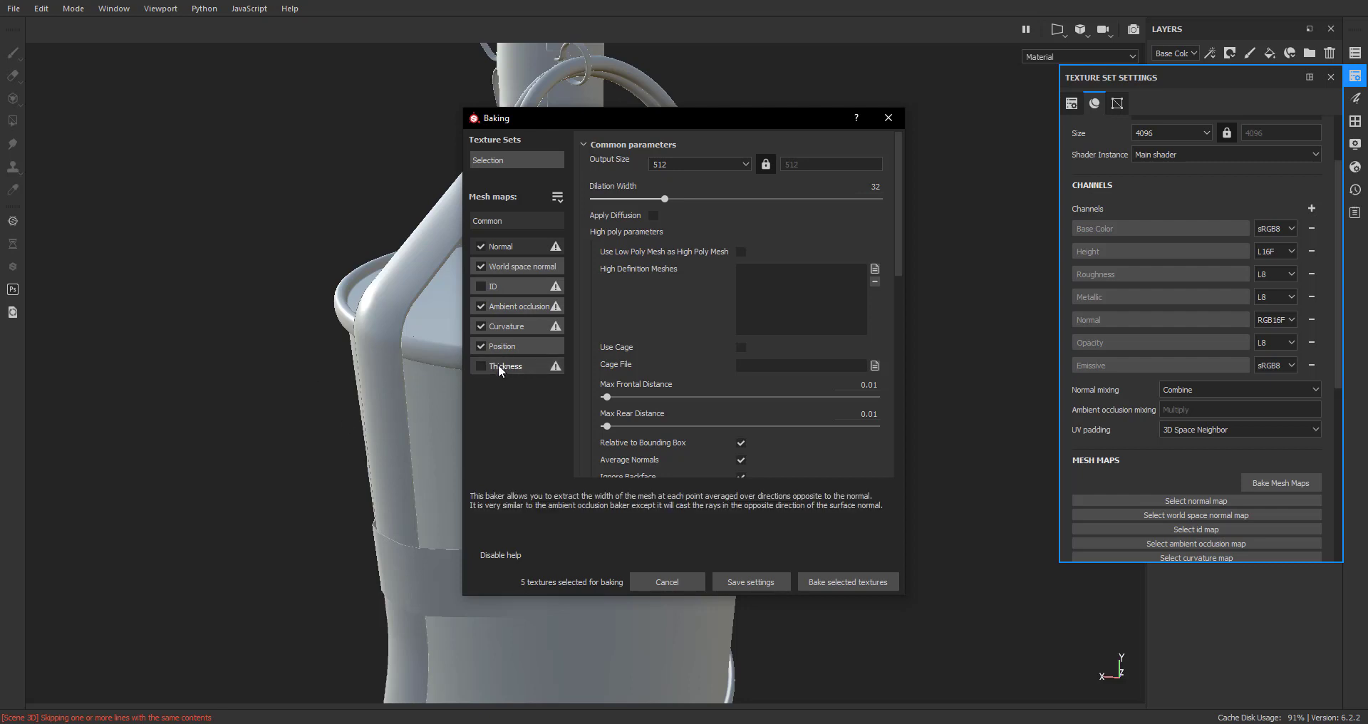
Set the output size of the mesh map bake to 4096
{"action": "left_click", "coordinate": [724, 163]}
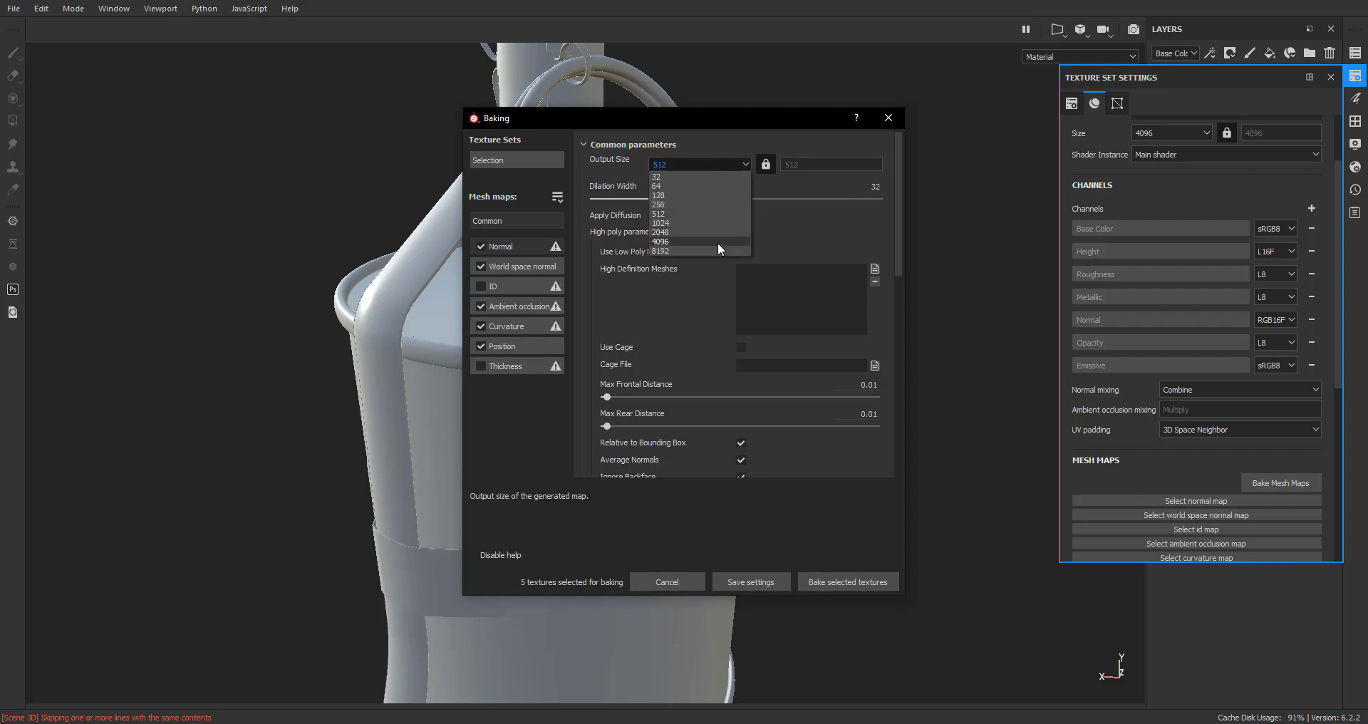
{"action": "left_click", "coordinate": [716, 243]}
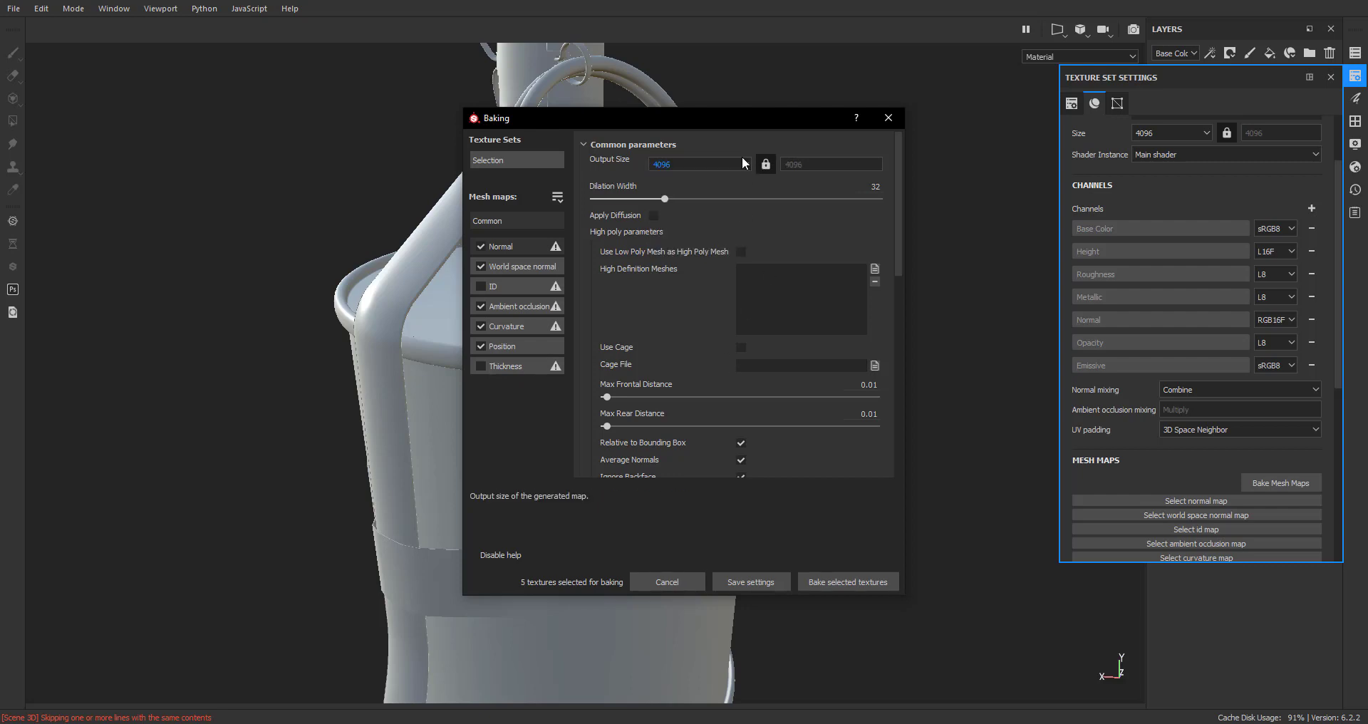
{"action": "left_click", "coordinate": [707, 164]}
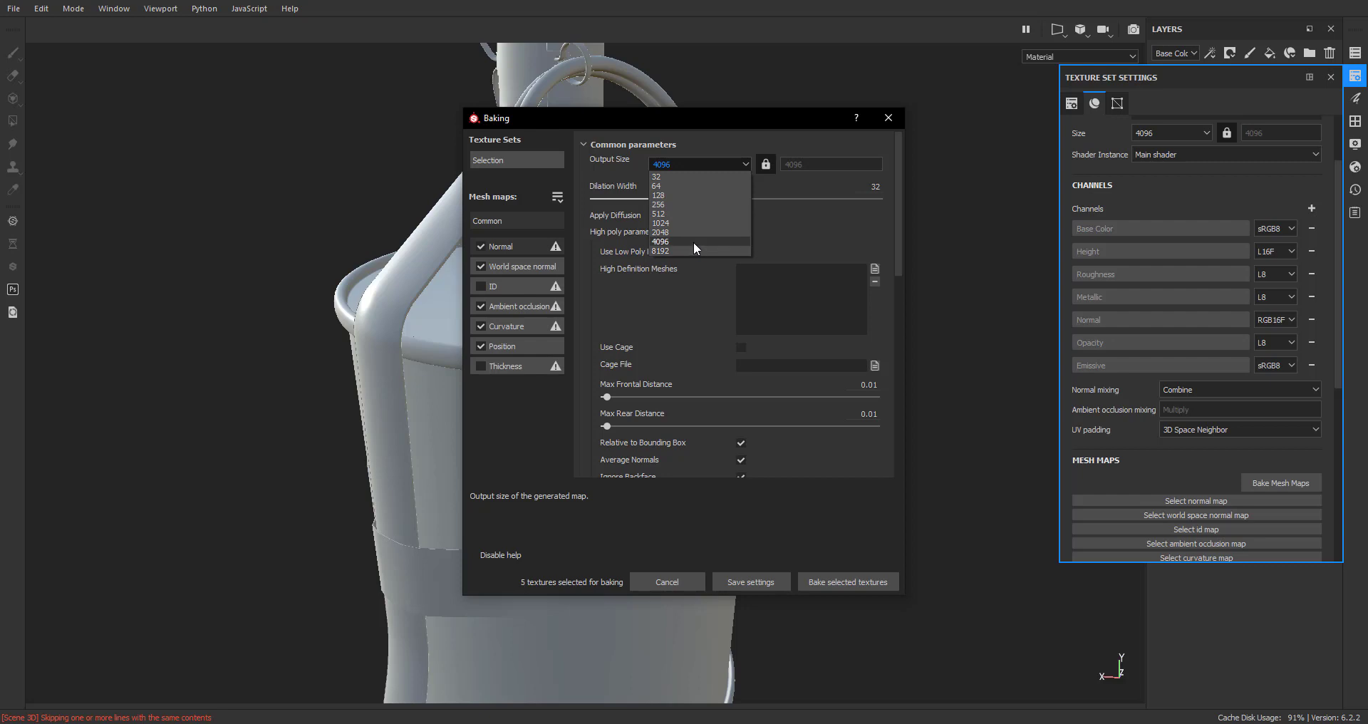
{"action": "left_click", "coordinate": [694, 242]}
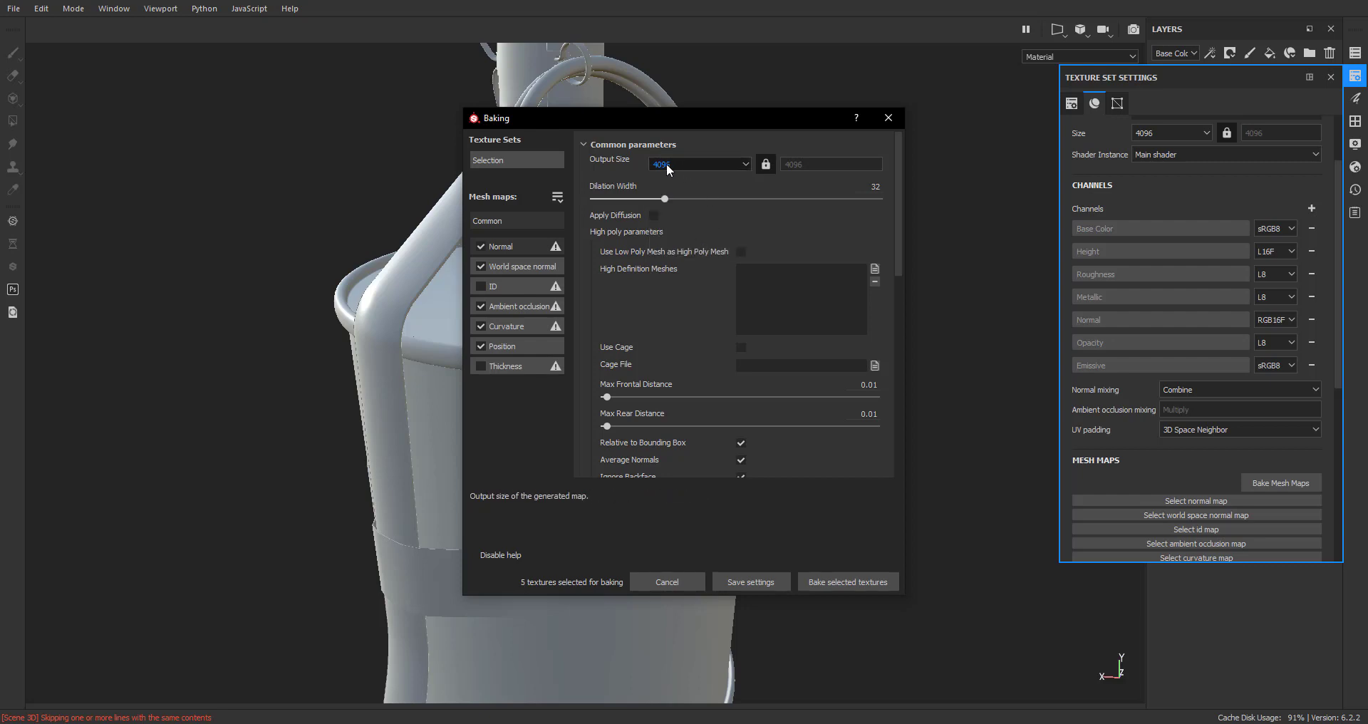
Bake the selected mesh maps with Average Normals disabled and antialiasing set to Subsampling 4x4
{"action": "scroll", "coordinate": [693, 307], "scroll_direction": "down", "scroll_amount": 3}
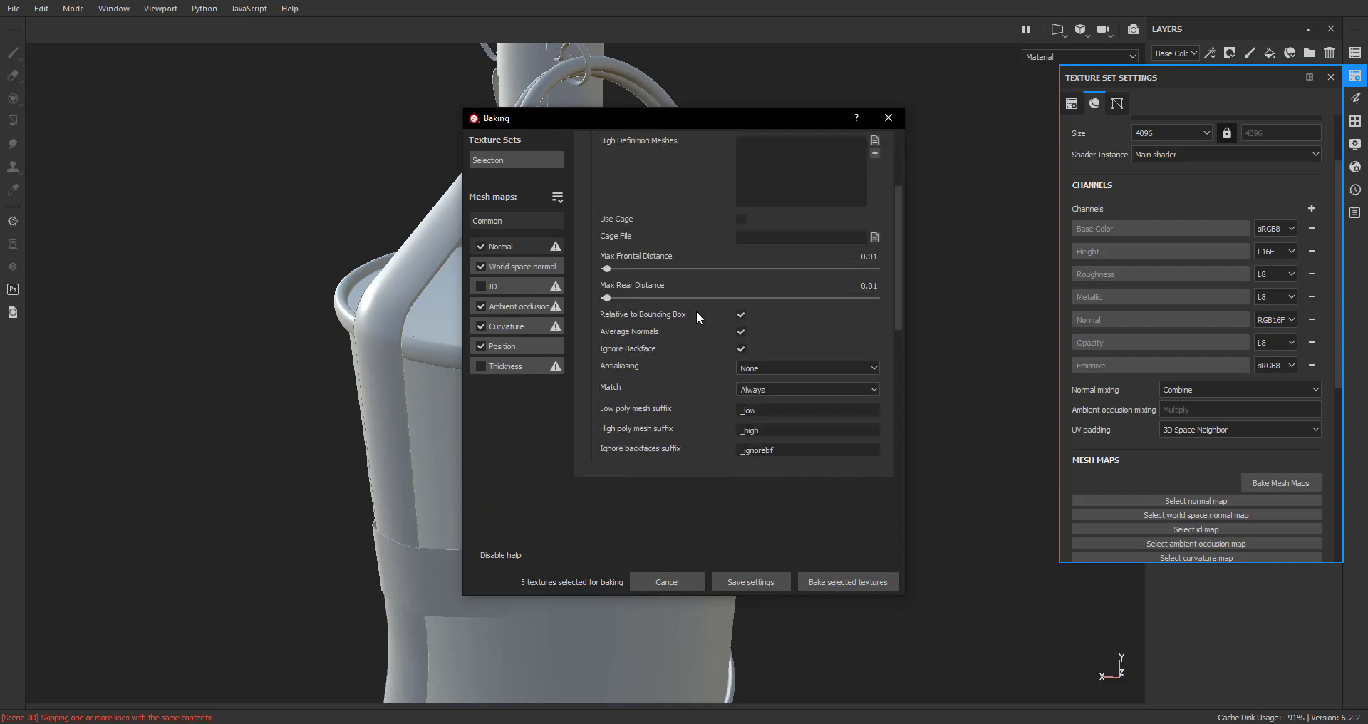
{"action": "left_click", "coordinate": [741, 332]}
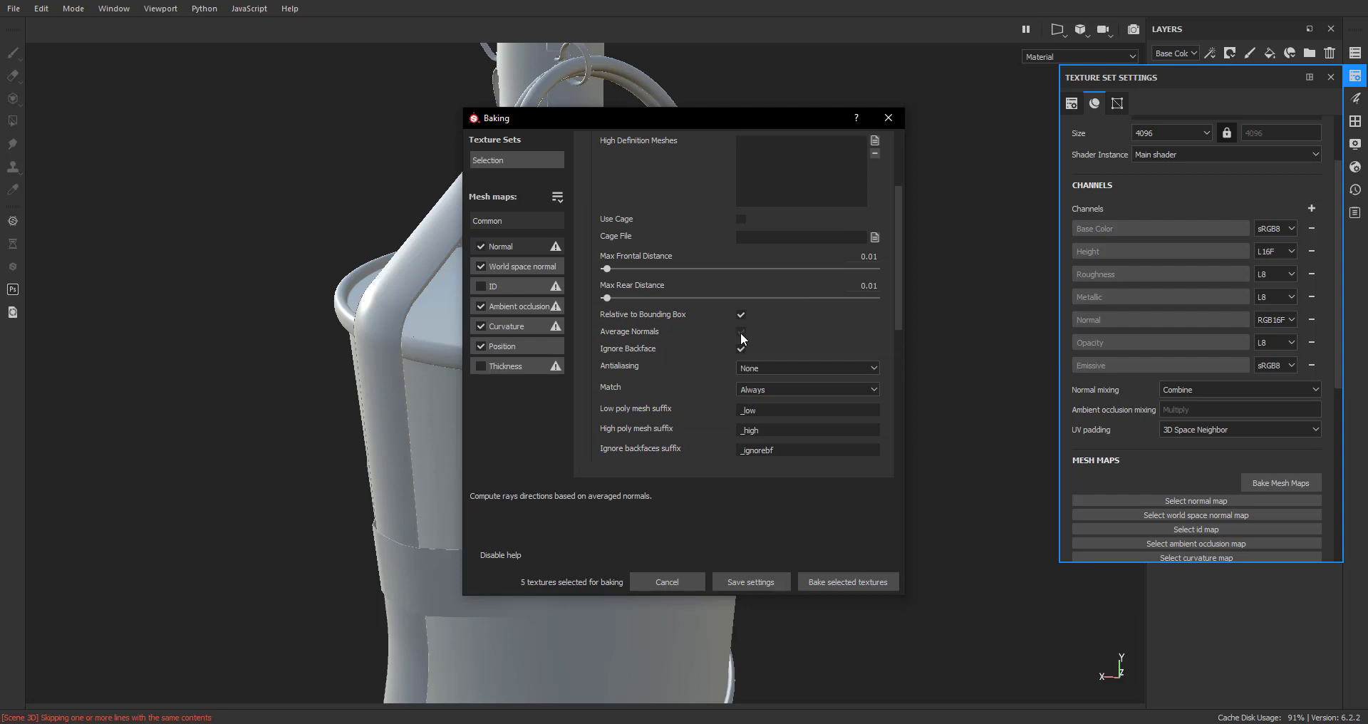
{"action": "left_click", "coordinate": [801, 370]}
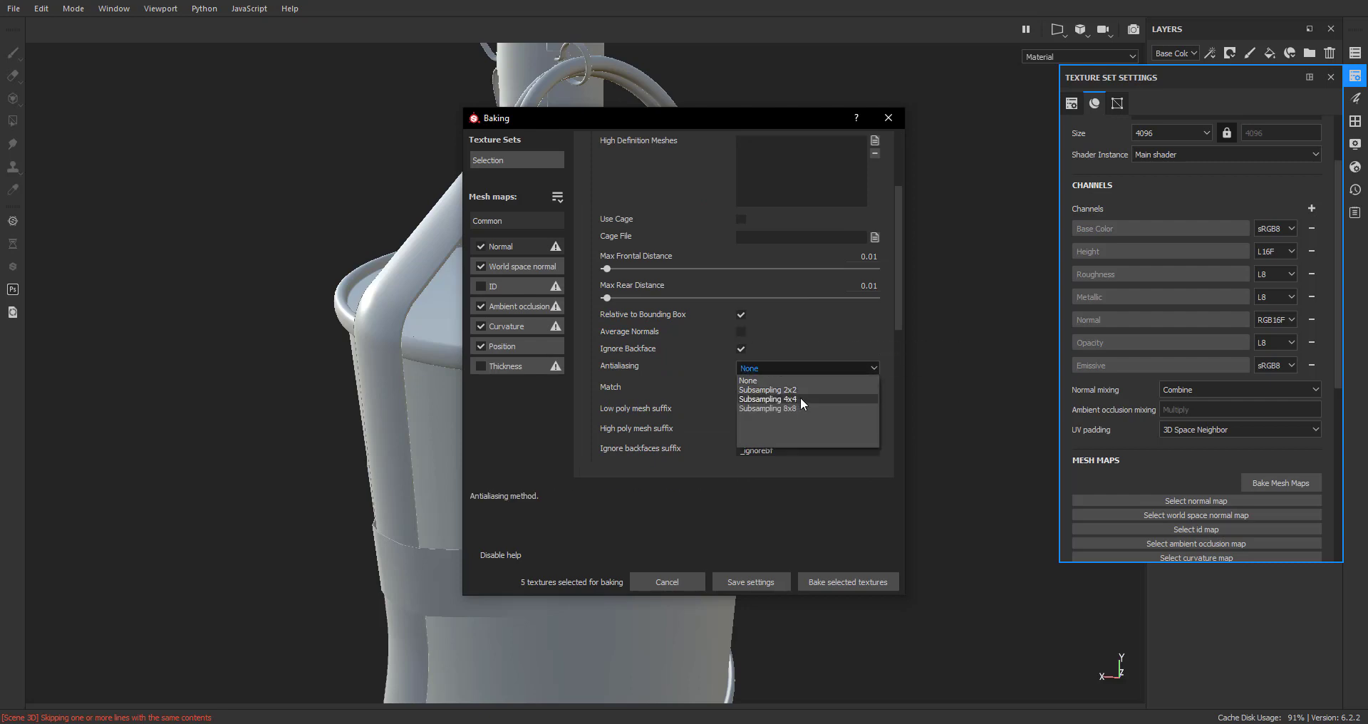
{"action": "left_click", "coordinate": [801, 398]}
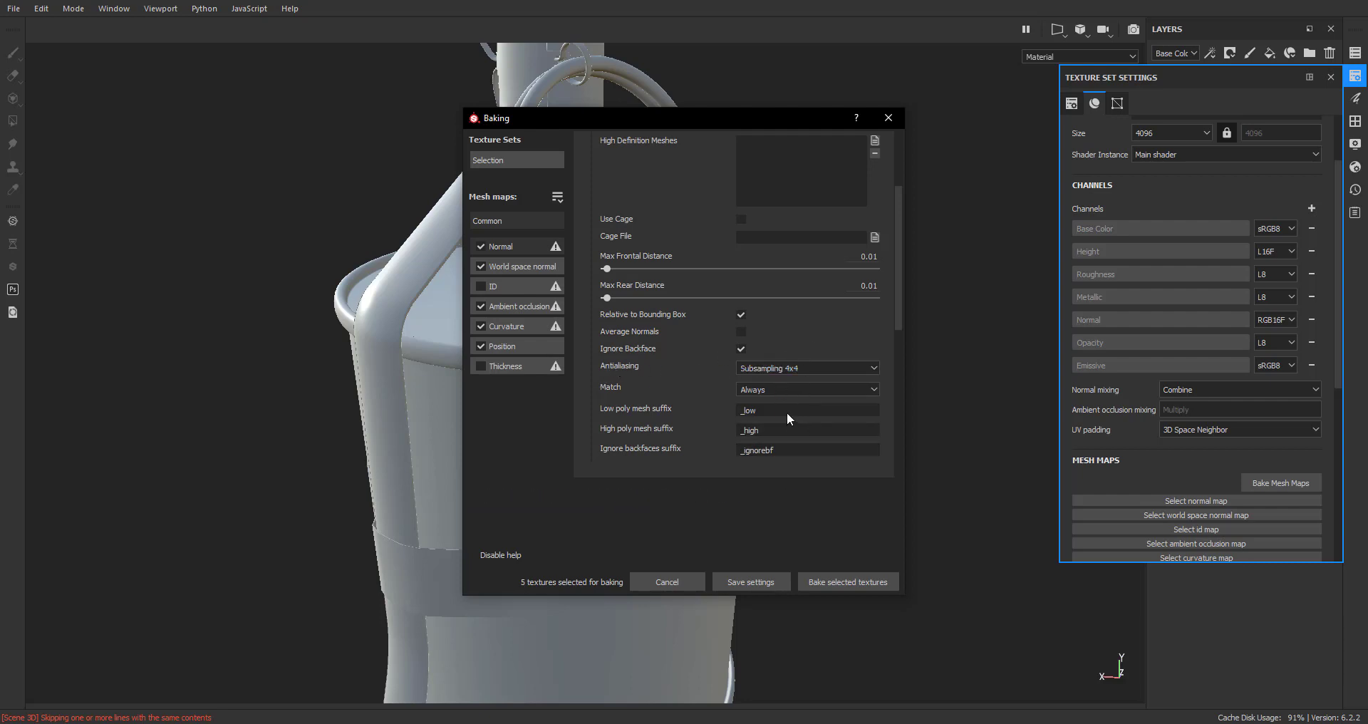
{"action": "scroll", "coordinate": [786, 412], "scroll_direction": "down", "scroll_amount": 2}
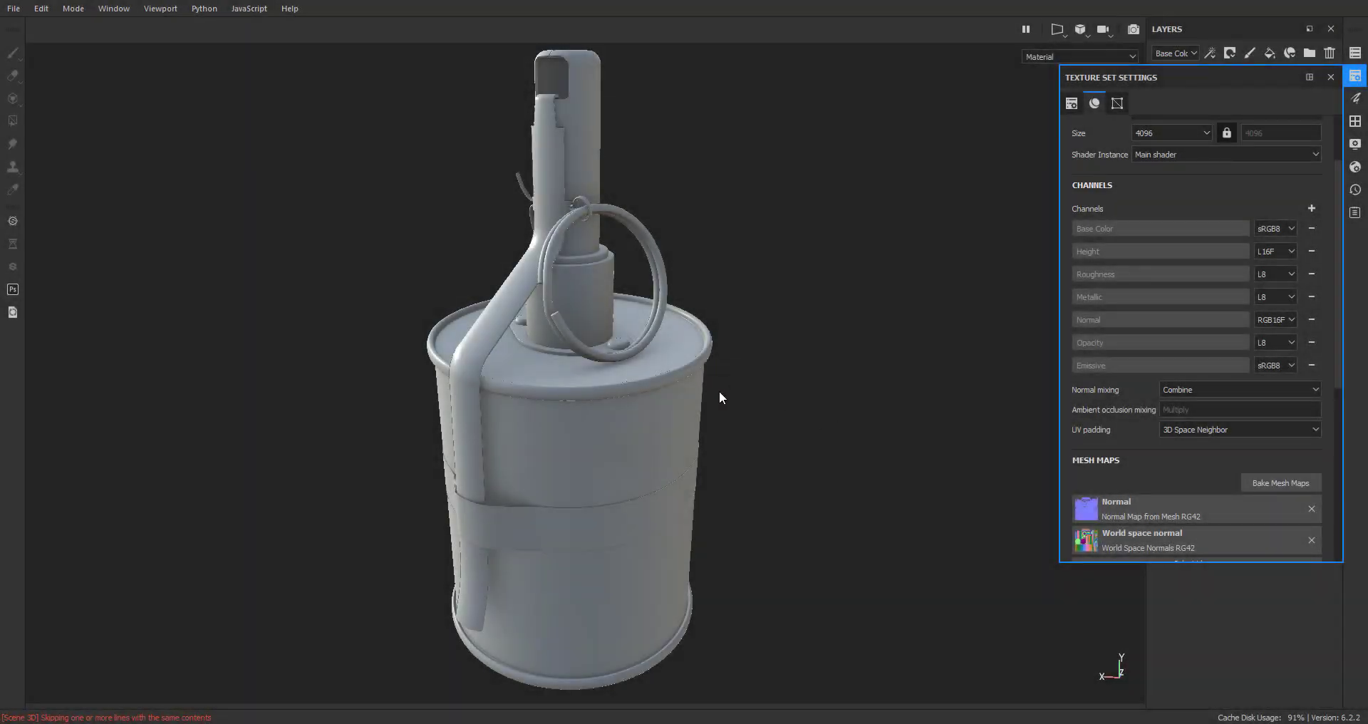
Review the list of baked mesh maps and inspect the shading of the grenade's body, lever, pull ring and handle from several angles
{"action": "scroll", "coordinate": [1189, 450], "scroll_direction": "down", "scroll_amount": 3}
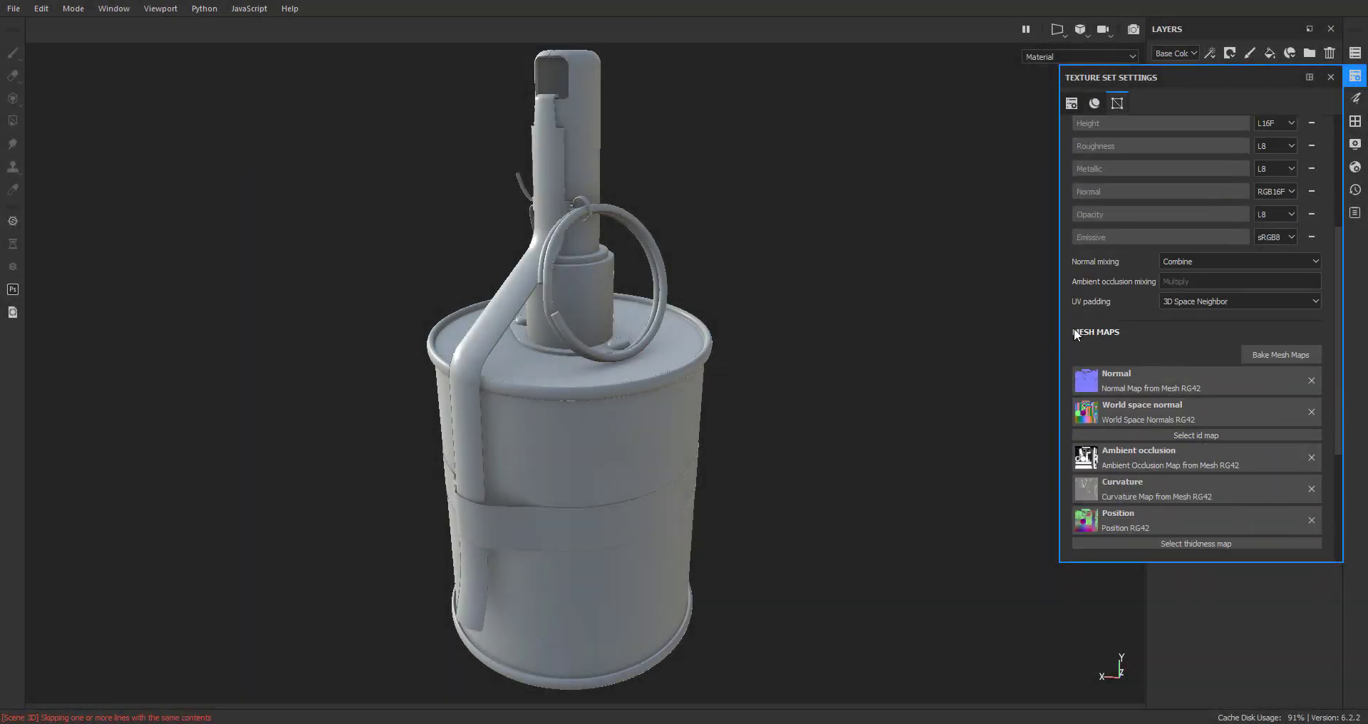
{"action": "scroll", "coordinate": [1144, 396], "scroll_direction": "down", "scroll_amount": 2}
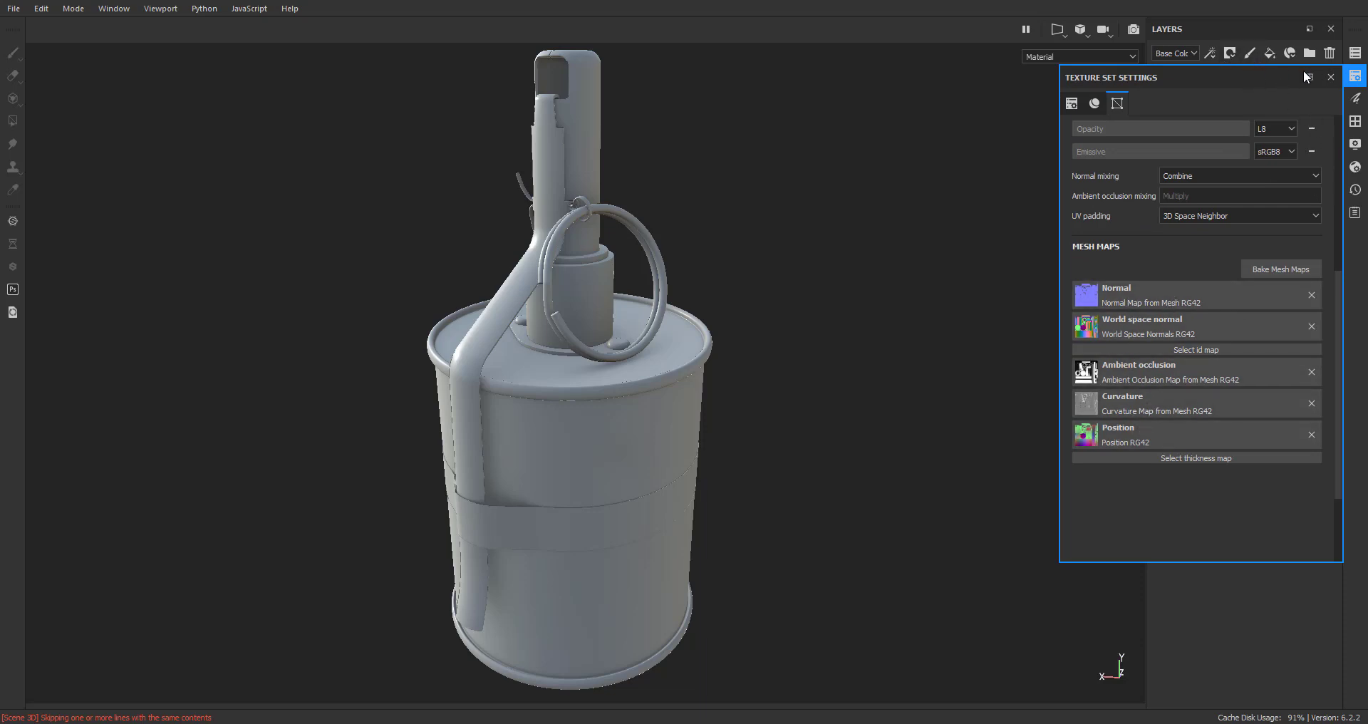
{"action": "left_click", "coordinate": [1330, 77]}
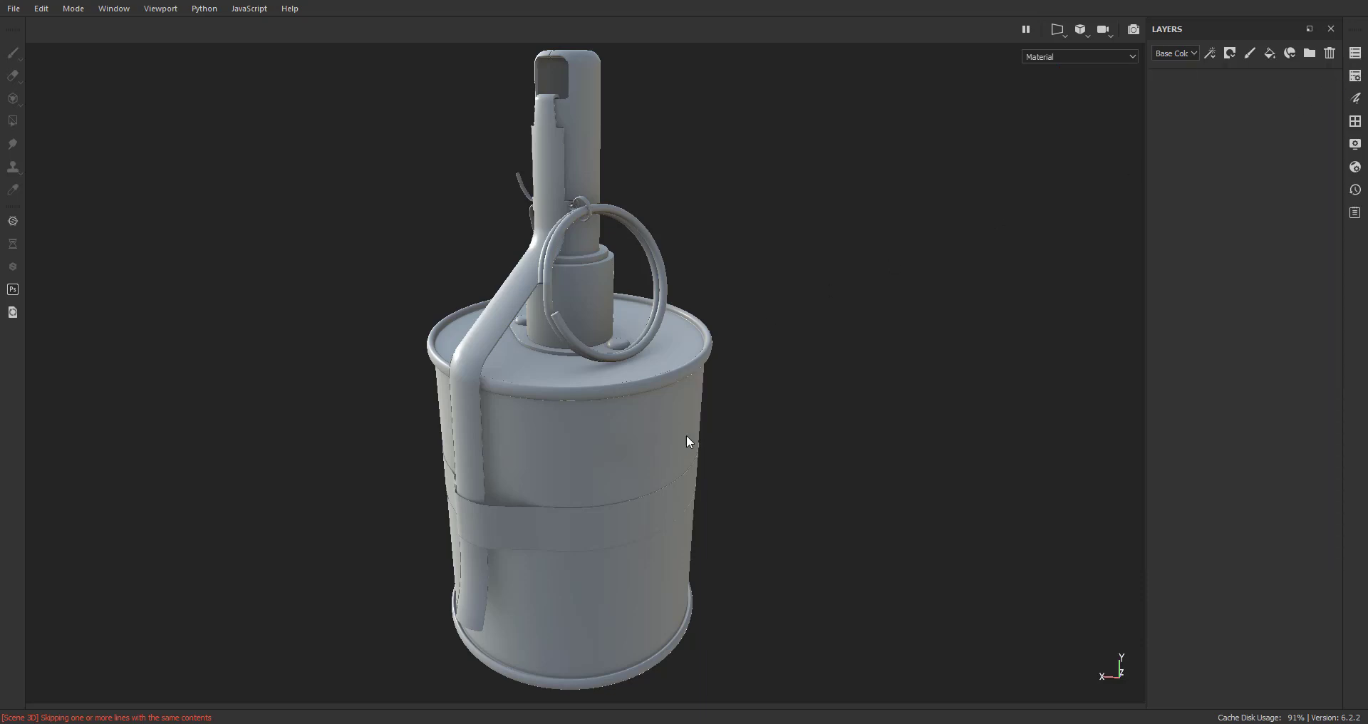
{"action": "scroll", "coordinate": [695, 443], "scroll_direction": "down", "scroll_amount": 3}
{"action": "scroll", "coordinate": [702, 444], "scroll_direction": "up", "scroll_amount": 4}
{"action": "left_click_drag", "start_coordinate": [702, 444], "coordinate": [830, 420], "text": "alt"}
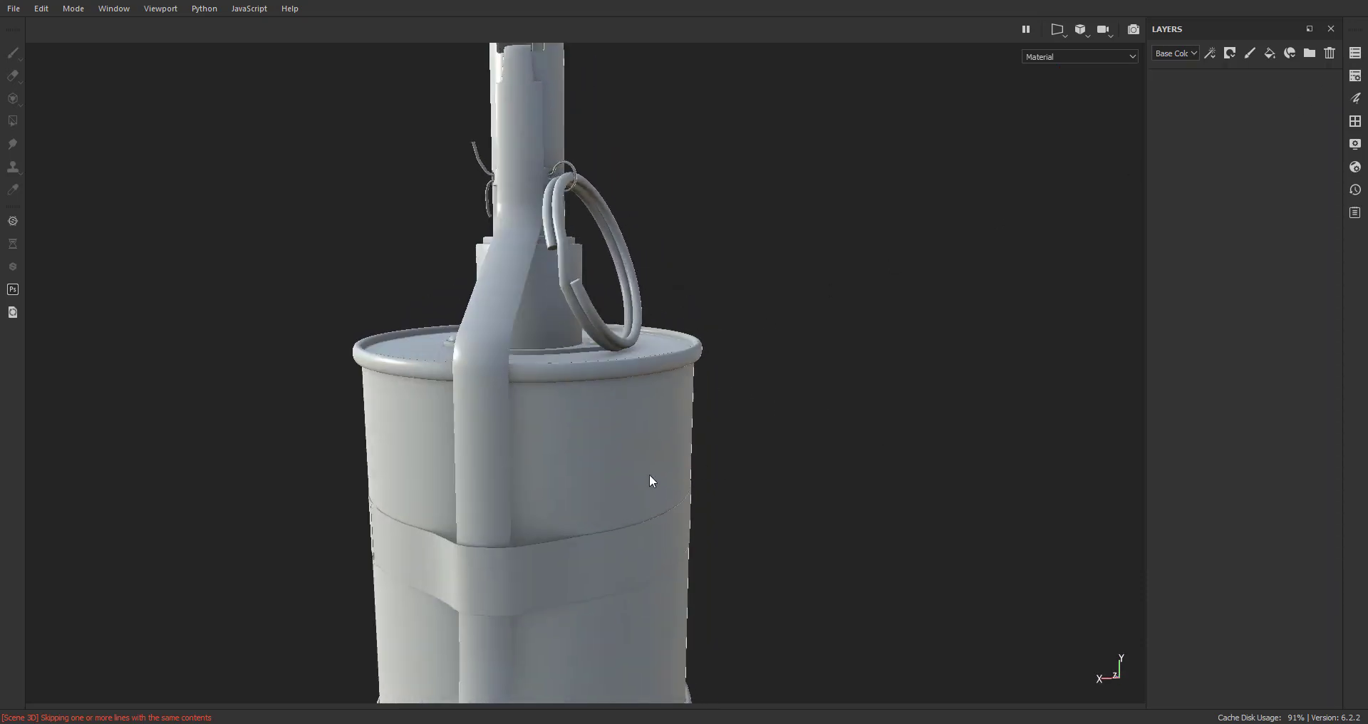
{"action": "scroll", "coordinate": [652, 481], "scroll_direction": "down", "scroll_amount": 3}
{"action": "left_click_drag", "start_coordinate": [675, 332], "coordinate": [680, 420], "text": "alt"}
{"action": "middle_click_drag", "start_coordinate": [680, 421], "coordinate": [515, 390], "text": "alt"}
{"action": "scroll", "coordinate": [548, 364], "scroll_direction": "up", "scroll_amount": 5}
{"action": "left_click_drag", "start_coordinate": [558, 355], "coordinate": [434, 384], "text": "alt"}
{"action": "scroll", "coordinate": [675, 400], "scroll_direction": "down", "scroll_amount": 4}
{"action": "middle_click_drag", "start_coordinate": [718, 264], "coordinate": [597, 649], "text": "alt"}
{"action": "left_click_drag", "start_coordinate": [601, 404], "coordinate": [270, 413], "text": "alt"}
{"action": "left_click_drag", "start_coordinate": [595, 443], "coordinate": [364, 417], "text": "alt"}
{"action": "middle_click_drag", "start_coordinate": [642, 452], "coordinate": [532, 262], "text": "alt"}
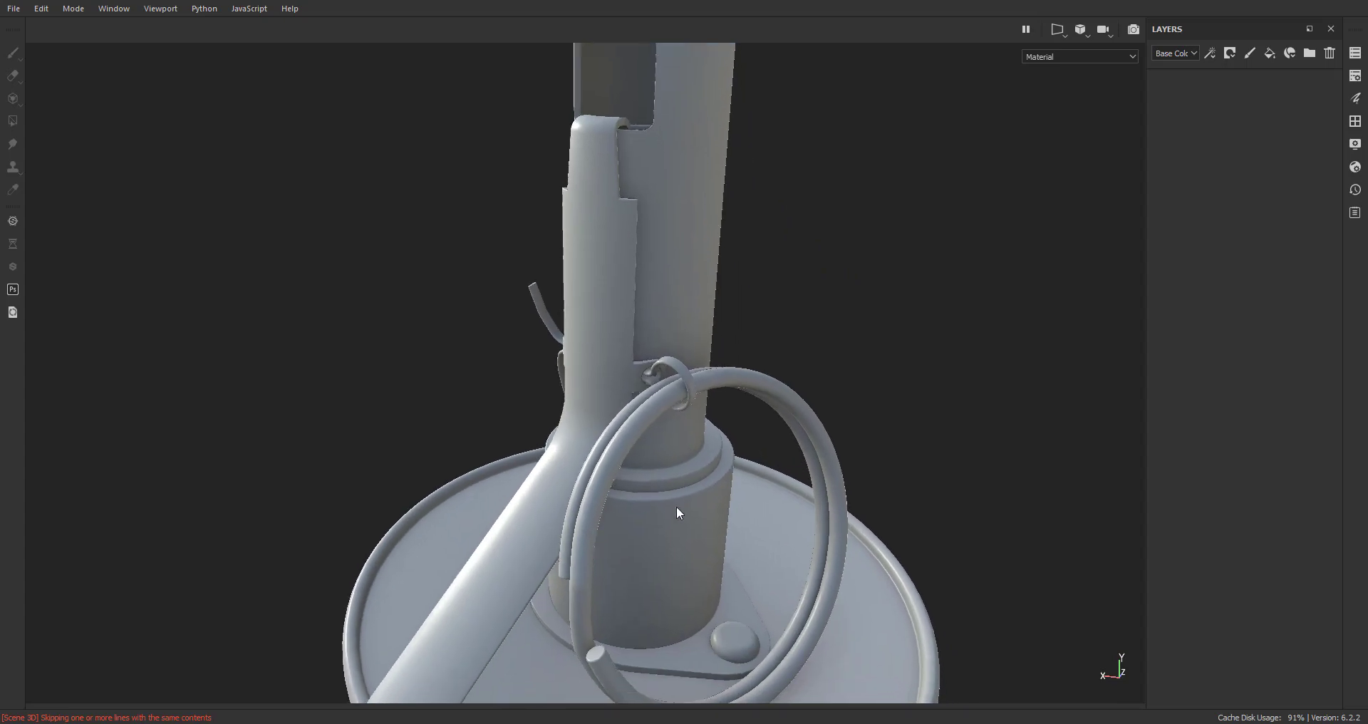
{"action": "middle_click_drag", "start_coordinate": [688, 553], "coordinate": [629, 284], "text": "alt"}
{"action": "left_click_drag", "start_coordinate": [725, 429], "coordinate": [458, 421], "text": "alt"}
{"action": "middle_click_drag", "start_coordinate": [698, 523], "coordinate": [627, 314], "text": "alt"}
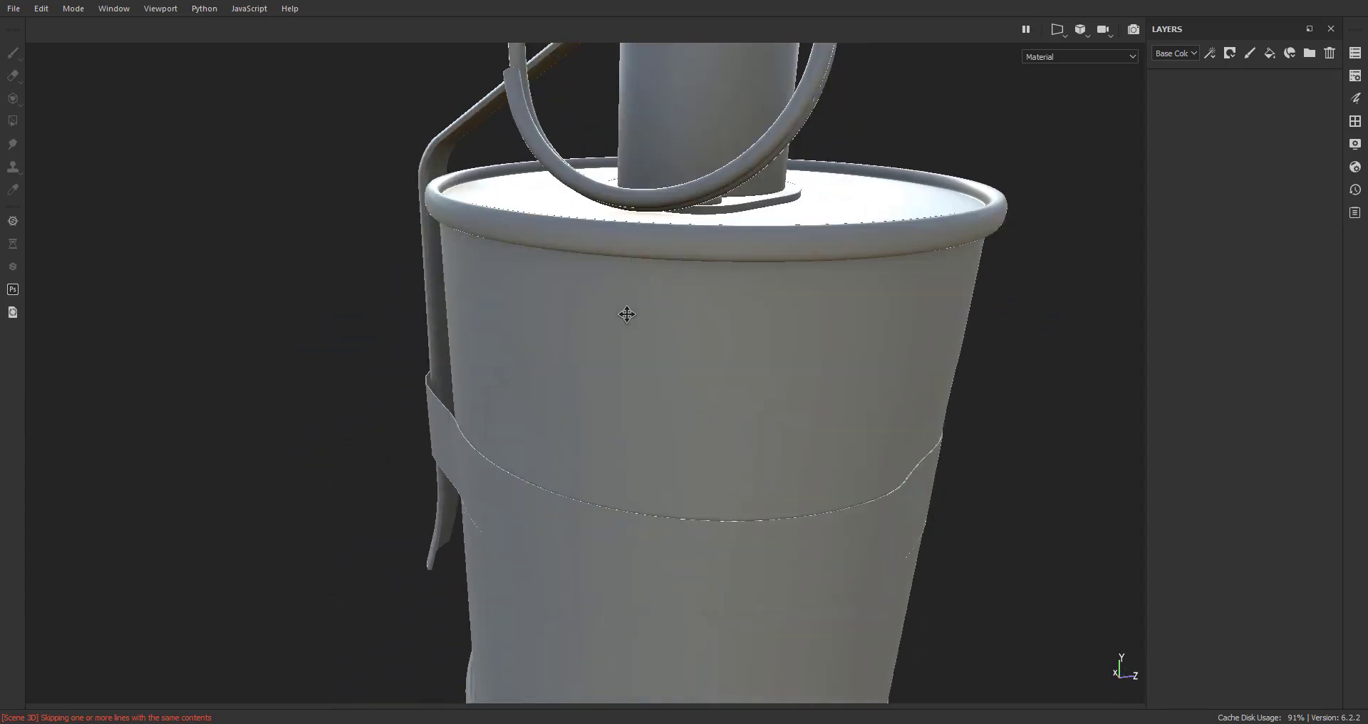
Examine the baked shading on the grenade's body, strap, lever and pull ring from several angles
{"action": "scroll", "coordinate": [670, 458], "scroll_direction": "down", "scroll_amount": 3}
{"action": "left_click_drag", "start_coordinate": [639, 503], "coordinate": [940, 463], "text": "alt"}
{"action": "middle_click_drag", "start_coordinate": [589, 516], "coordinate": [682, 214], "text": "alt"}
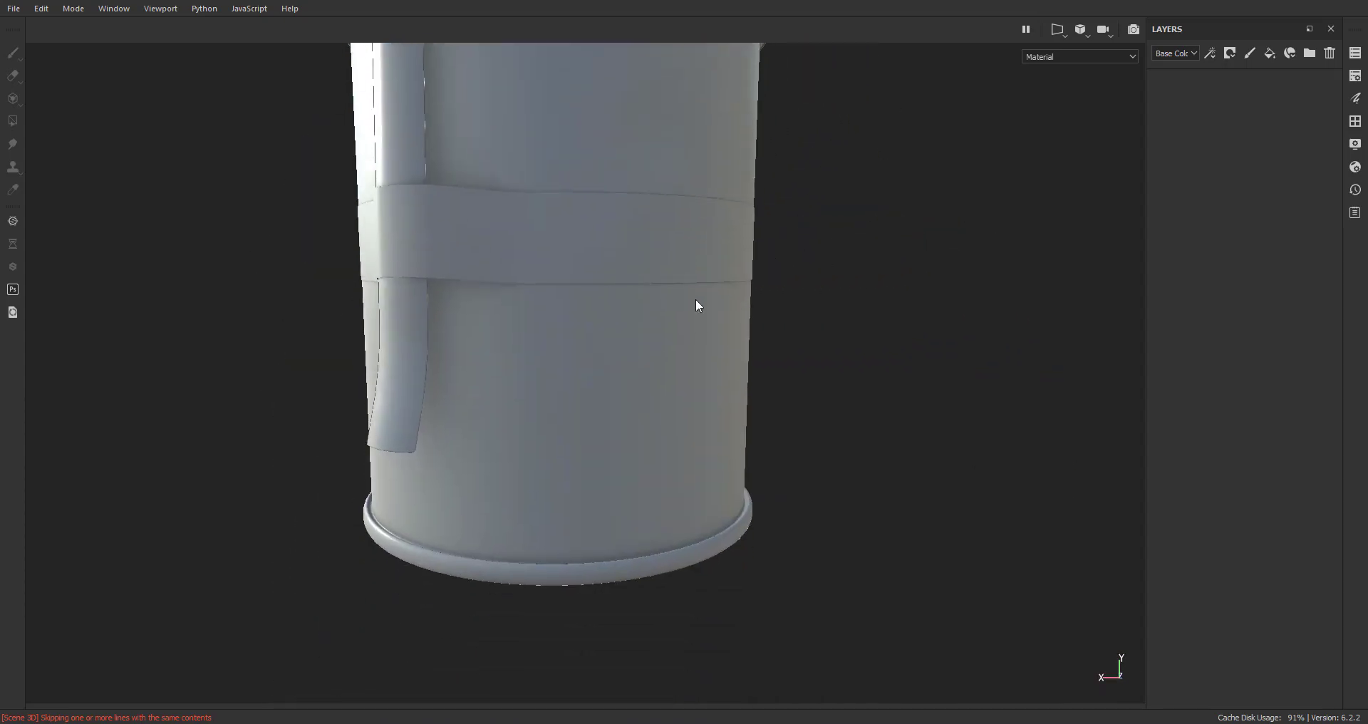
{"action": "mouse_move", "coordinate": [646, 463]}
{"action": "left_mouse_down", "text": "alt"}
{"action": "mouse_move", "coordinate": [634, 309]}
{"action": "mouse_move", "coordinate": [622, 471]}
{"action": "left_mouse_up", "text": "alt"}
{"action": "middle_click_drag", "start_coordinate": [664, 283], "coordinate": [688, 592], "text": "alt"}
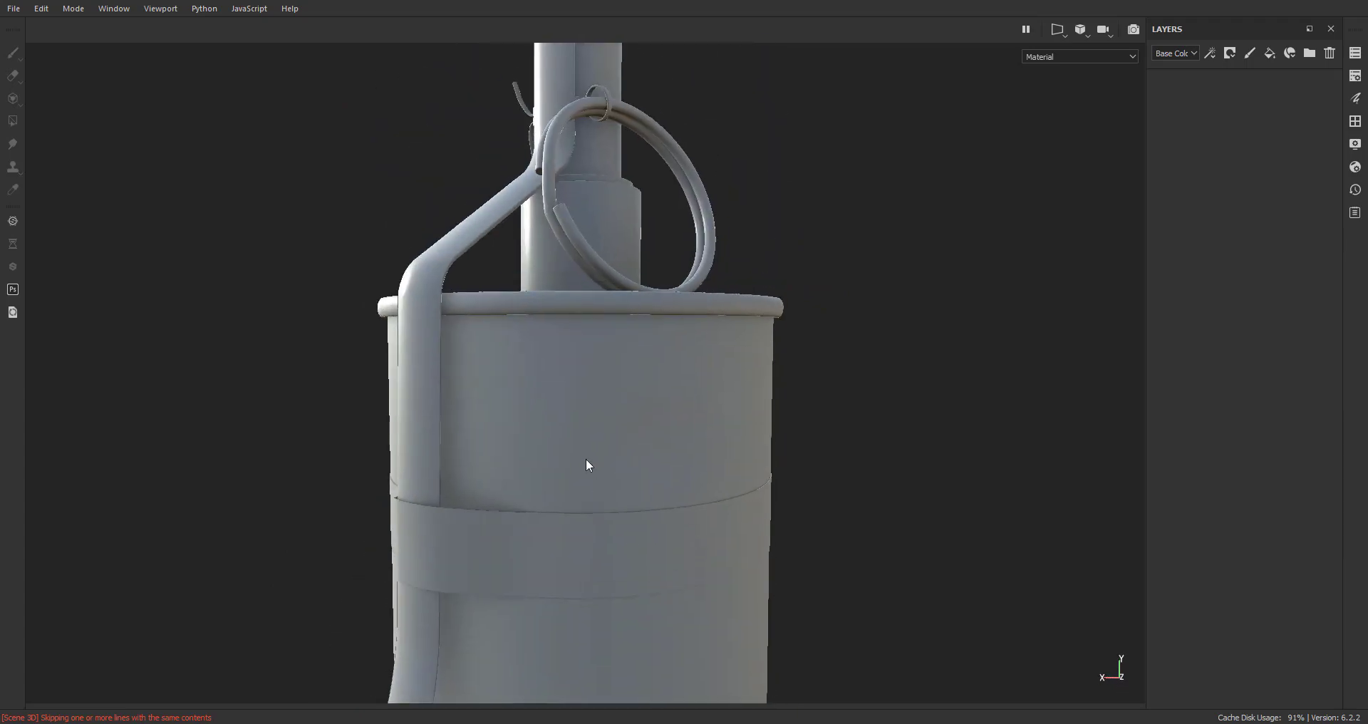
{"action": "left_click_drag", "start_coordinate": [589, 465], "coordinate": [846, 453], "text": "alt"}
{"action": "scroll", "coordinate": [836, 487], "scroll_direction": "down", "scroll_amount": 3}
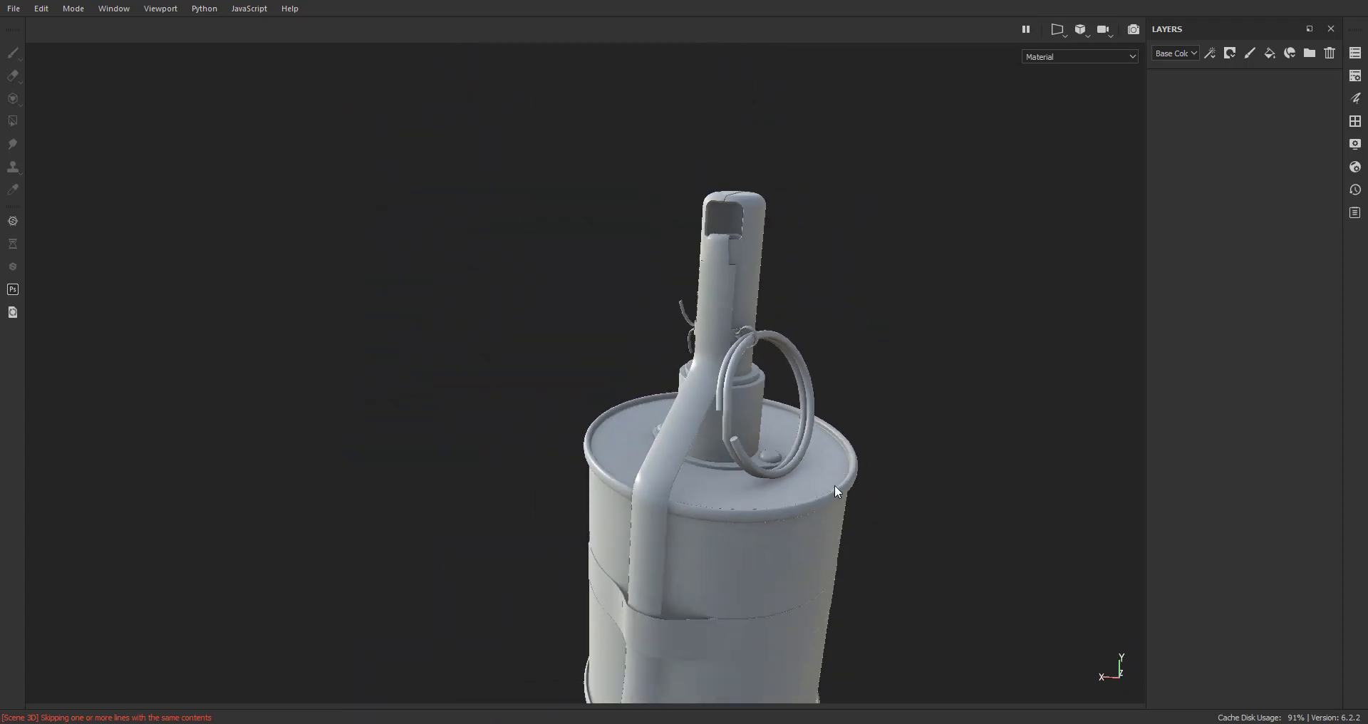
{"action": "middle_click_drag", "start_coordinate": [835, 488], "coordinate": [713, 436], "text": "alt"}
{"action": "scroll", "coordinate": [729, 478], "scroll_direction": "down", "scroll_amount": 1}
{"action": "middle_click_drag", "start_coordinate": [729, 478], "coordinate": [698, 466], "text": "alt"}
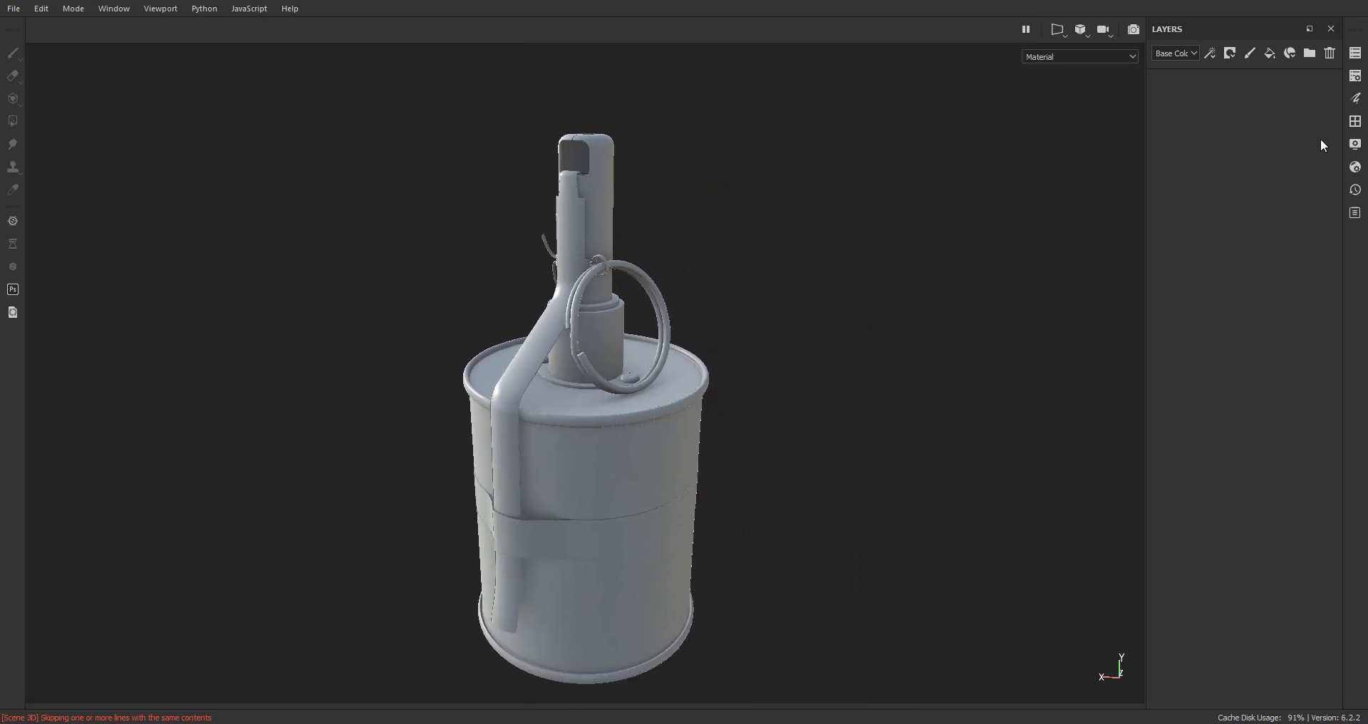
Try the Steel Painted Rough Damaged smart material on the grenade
{"action": "left_click", "coordinate": [1355, 121]}
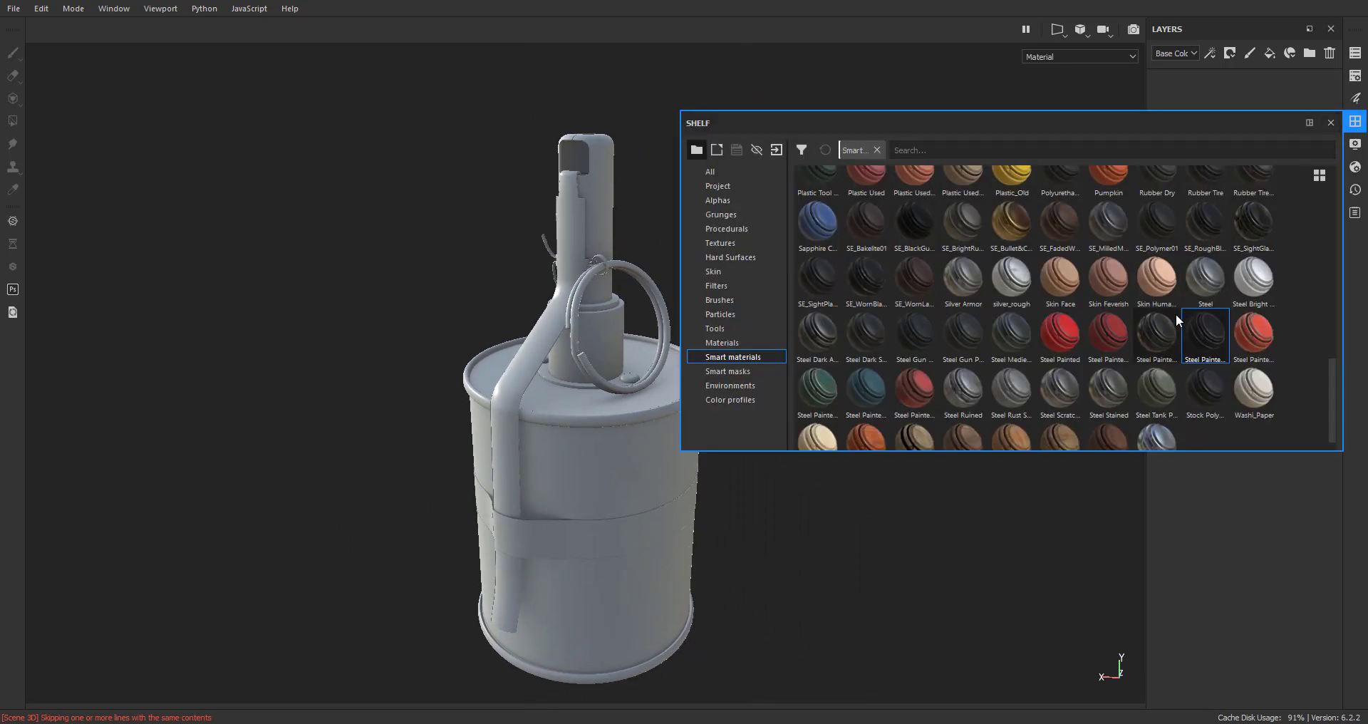
{"action": "mouse_move", "coordinate": [1196, 332]}
{"action": "left_mouse_down"}
{"action": "mouse_move", "coordinate": [681, 372]}
{"action": "mouse_move", "coordinate": [604, 442]}
{"action": "left_mouse_up"}
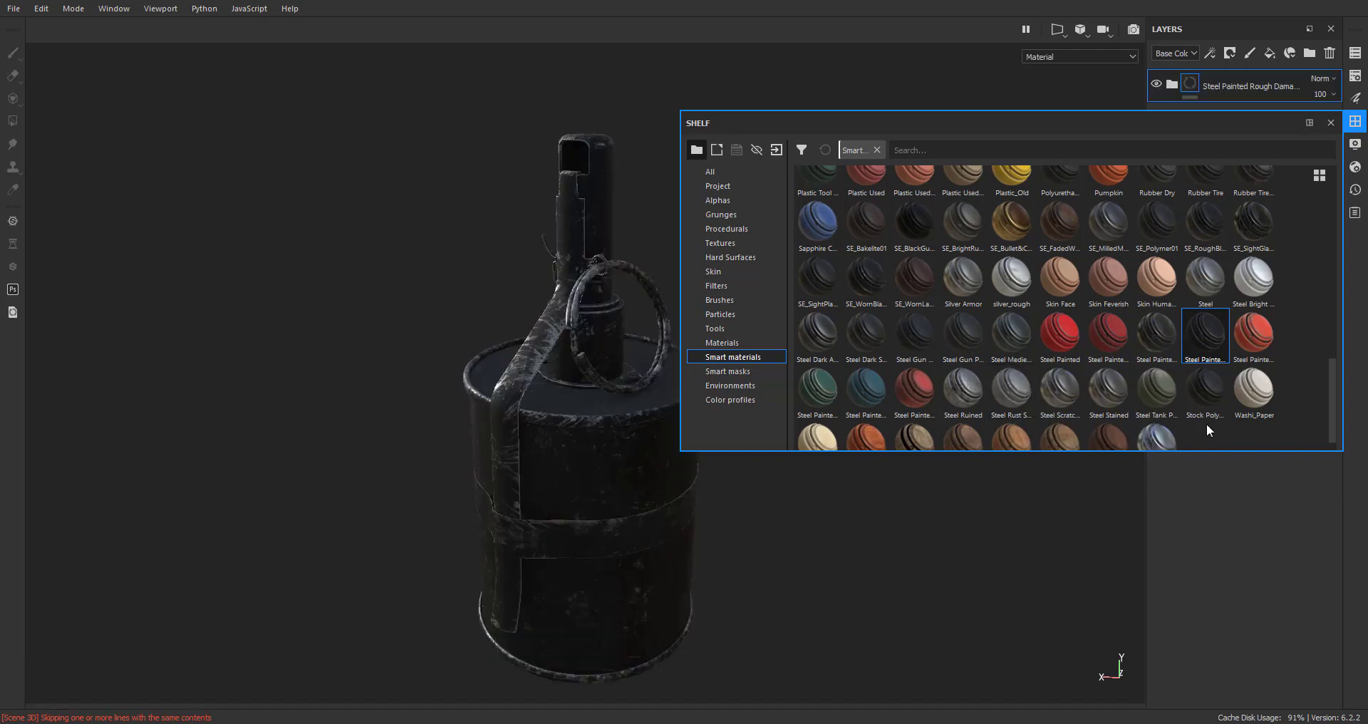
{"action": "left_click", "coordinate": [1331, 123]}
{"action": "scroll", "coordinate": [746, 397], "scroll_direction": "up", "scroll_amount": 3}
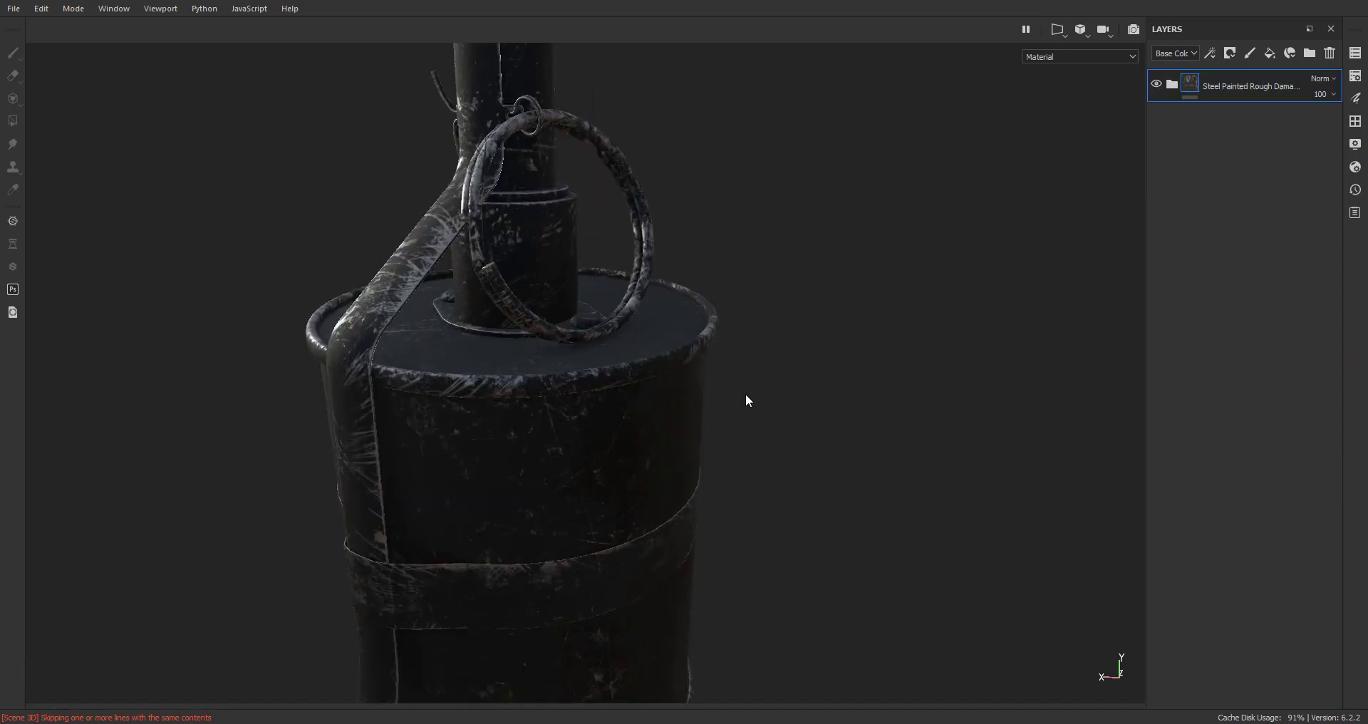
Examine the scratches and edge wear of the dark painted steel on the grenade's body, strap, lever and handle
{"action": "left_click_drag", "start_coordinate": [629, 333], "coordinate": [852, 345], "text": "alt"}
{"action": "middle_click_drag", "start_coordinate": [646, 339], "coordinate": [933, 189], "text": "alt"}
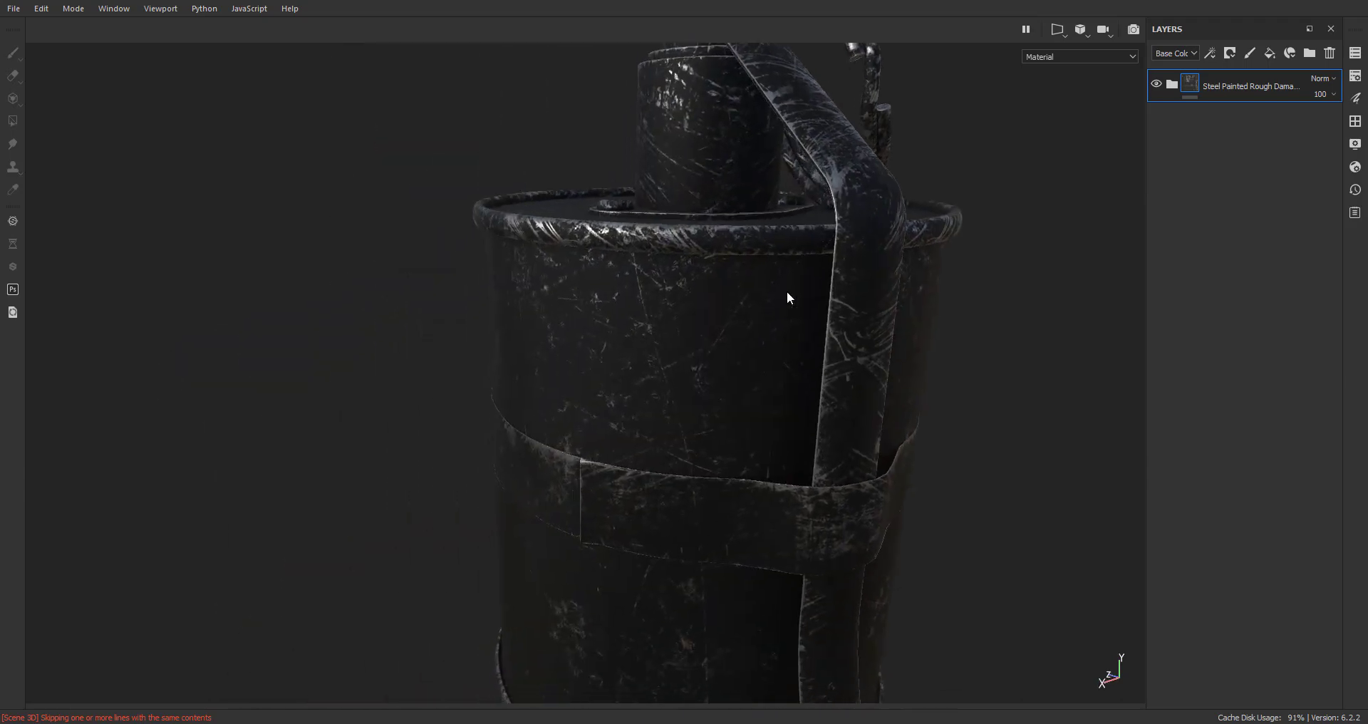
{"action": "right_click_drag", "start_coordinate": [787, 292], "coordinate": [722, 504], "text": "alt"}
{"action": "left_click_drag", "start_coordinate": [691, 320], "coordinate": [727, 414], "text": "alt"}
{"action": "middle_click_drag", "start_coordinate": [748, 458], "coordinate": [514, 557], "text": "alt"}
{"action": "scroll", "coordinate": [618, 293], "scroll_direction": "down", "scroll_amount": 5}
{"action": "middle_click_drag", "start_coordinate": [707, 220], "coordinate": [639, 513], "text": "alt"}
{"action": "left_click_drag", "start_coordinate": [638, 519], "coordinate": [673, 396], "text": "alt"}
{"action": "middle_click_drag", "start_coordinate": [674, 397], "coordinate": [570, 185], "text": "alt"}
{"action": "left_click_drag", "start_coordinate": [698, 428], "coordinate": [732, 382], "text": "alt"}
{"action": "scroll", "coordinate": [647, 379], "scroll_direction": "down", "scroll_amount": 5}
{"action": "middle_click_drag", "start_coordinate": [529, 413], "coordinate": [591, 389], "text": "alt"}
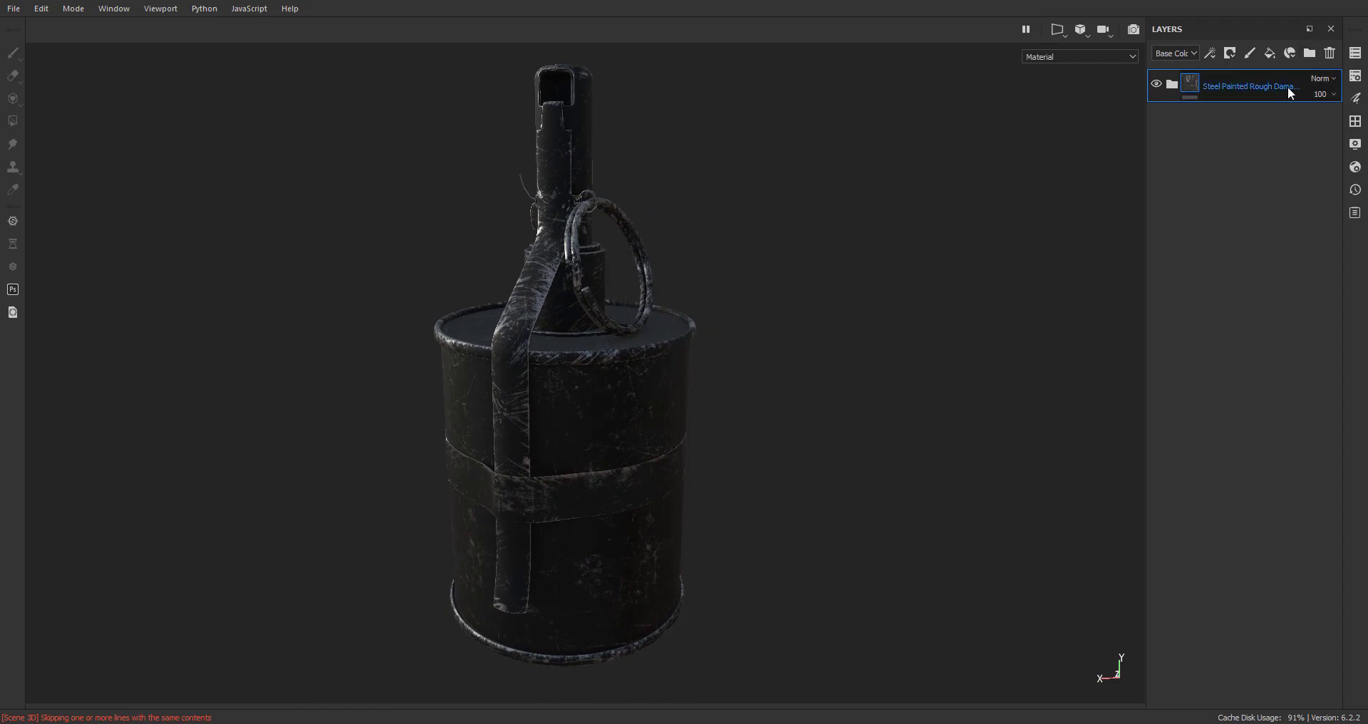
Delete the Steel Painted Rough Damaged layer group and look over the bare grenade
{"action": "key", "text": "Delete"}
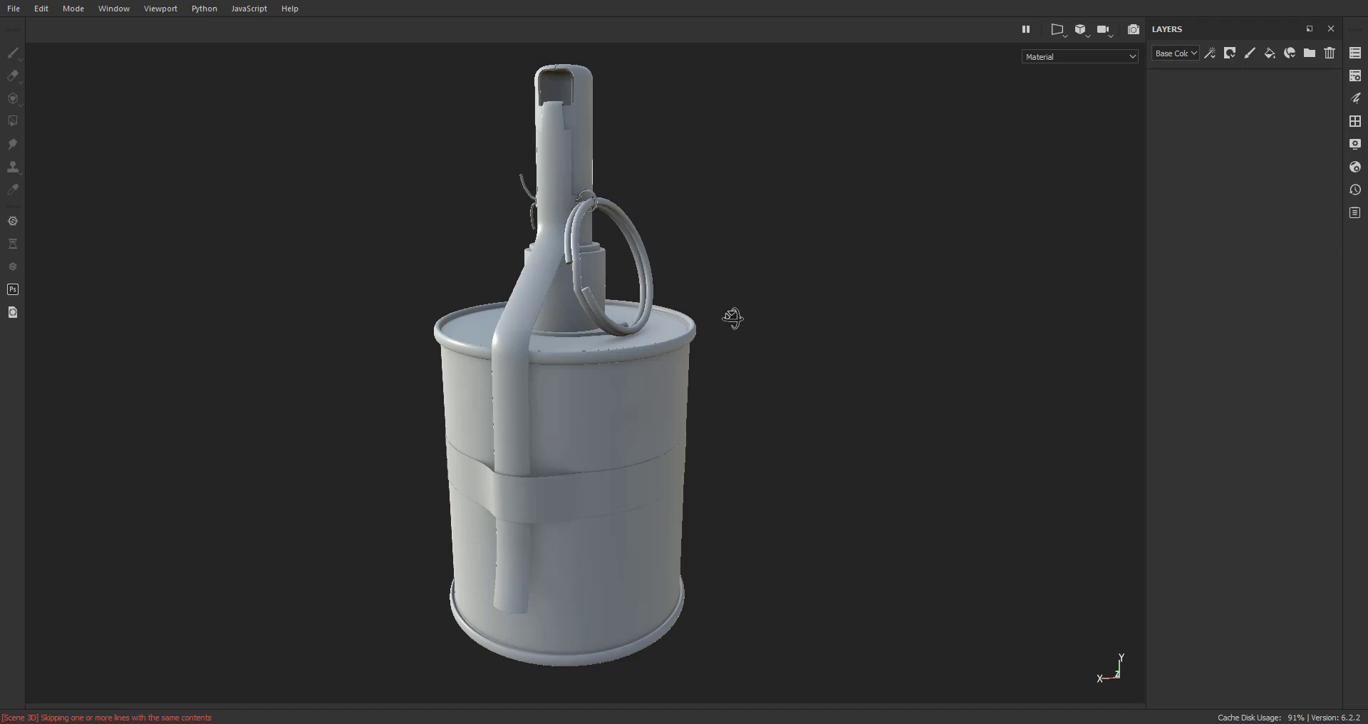
{"action": "left_click_drag", "start_coordinate": [734, 314], "coordinate": [810, 375], "text": "alt"}
{"action": "mouse_move", "coordinate": [810, 376]}
{"action": "right_mouse_down", "text": "shift"}
{"action": "mouse_move", "coordinate": [733, 345]}
{"action": "mouse_move", "coordinate": [818, 330]}
{"action": "mouse_move", "coordinate": [779, 336]}
{"action": "right_mouse_up", "text": "shift"}
{"action": "left_click_drag", "start_coordinate": [779, 335], "coordinate": [824, 281], "text": "alt"}
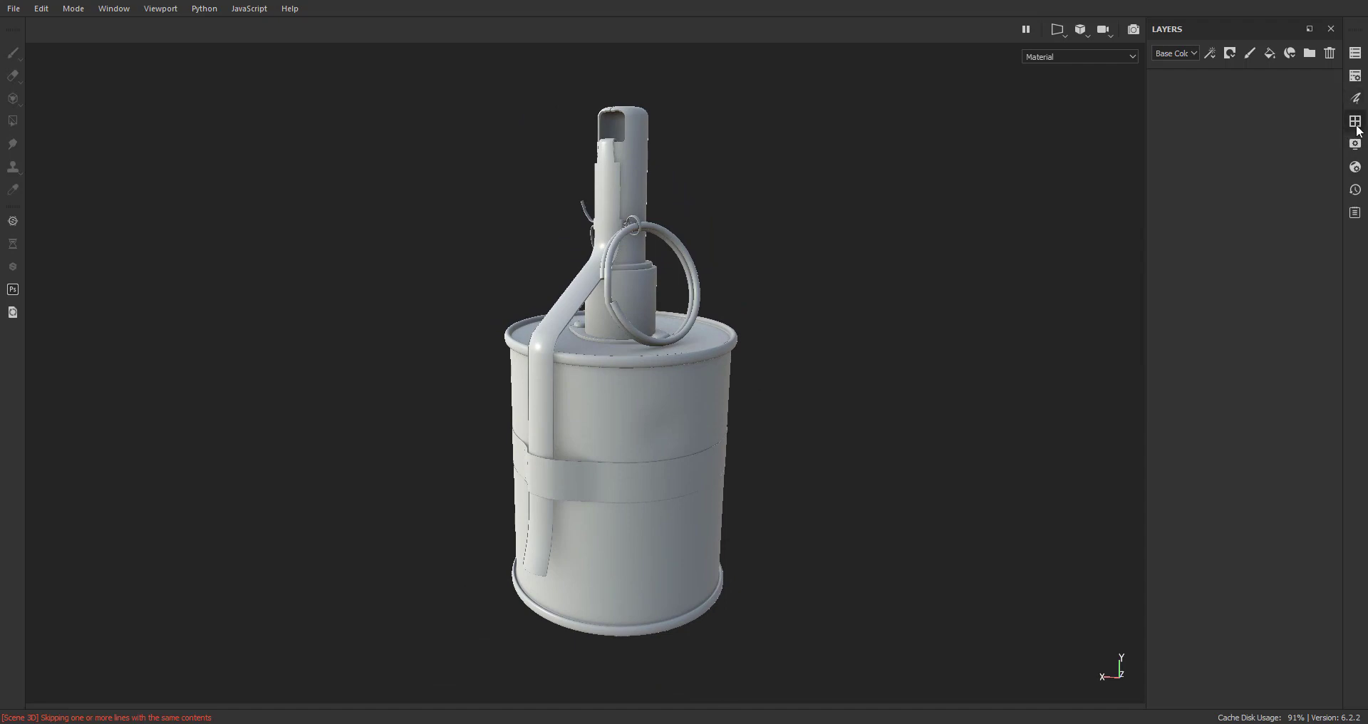
{"action": "right_click_drag", "start_coordinate": [629, 449], "coordinate": [644, 491], "text": "alt"}
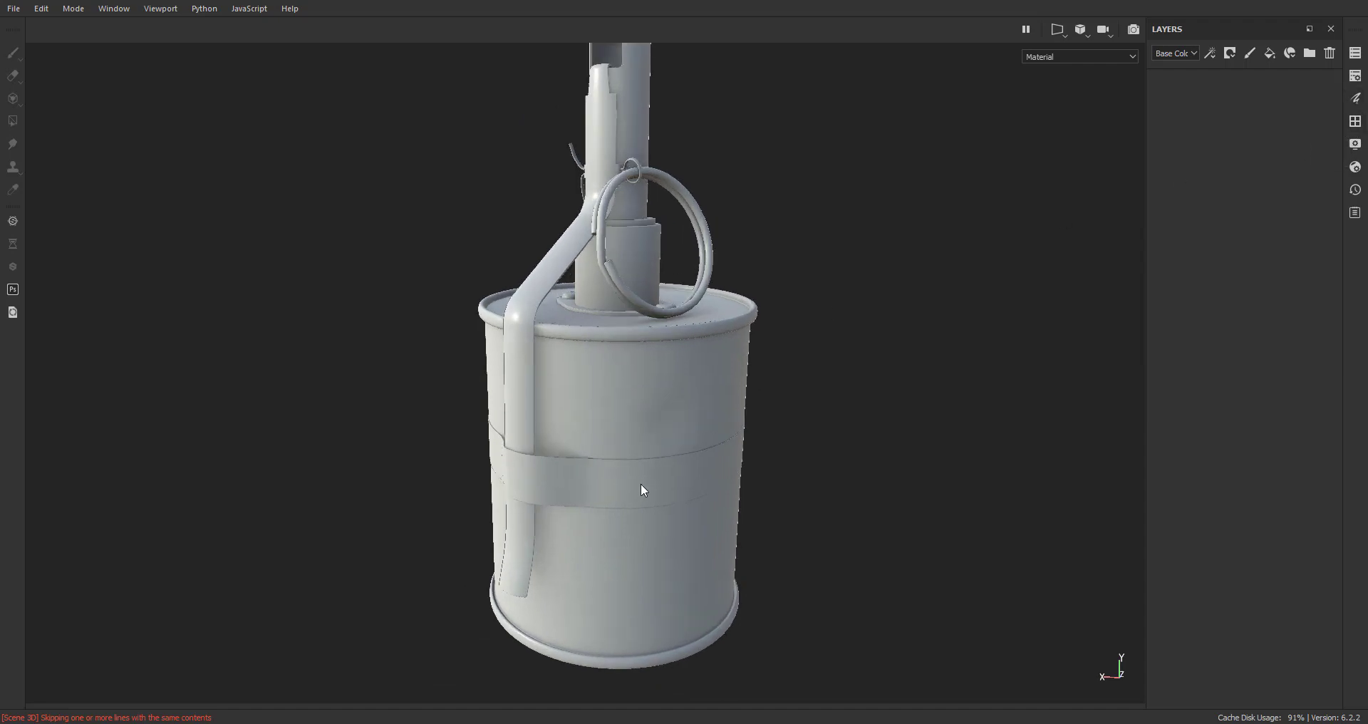
{"action": "scroll", "coordinate": [694, 466], "scroll_direction": "down", "scroll_amount": 1}
Try the Steel Painted Scraped Dirty smart material on the grenade
{"action": "left_click", "coordinate": [1354, 121]}
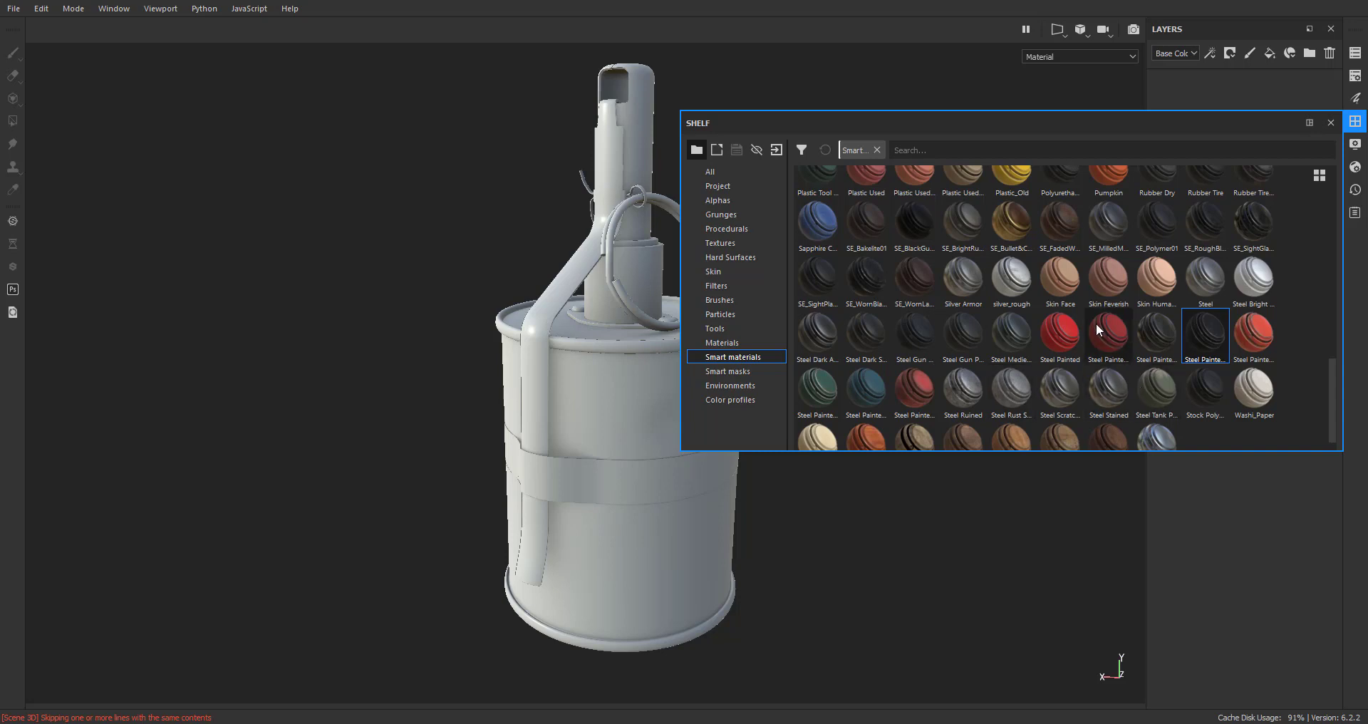
{"action": "mouse_move", "coordinate": [1097, 325]}
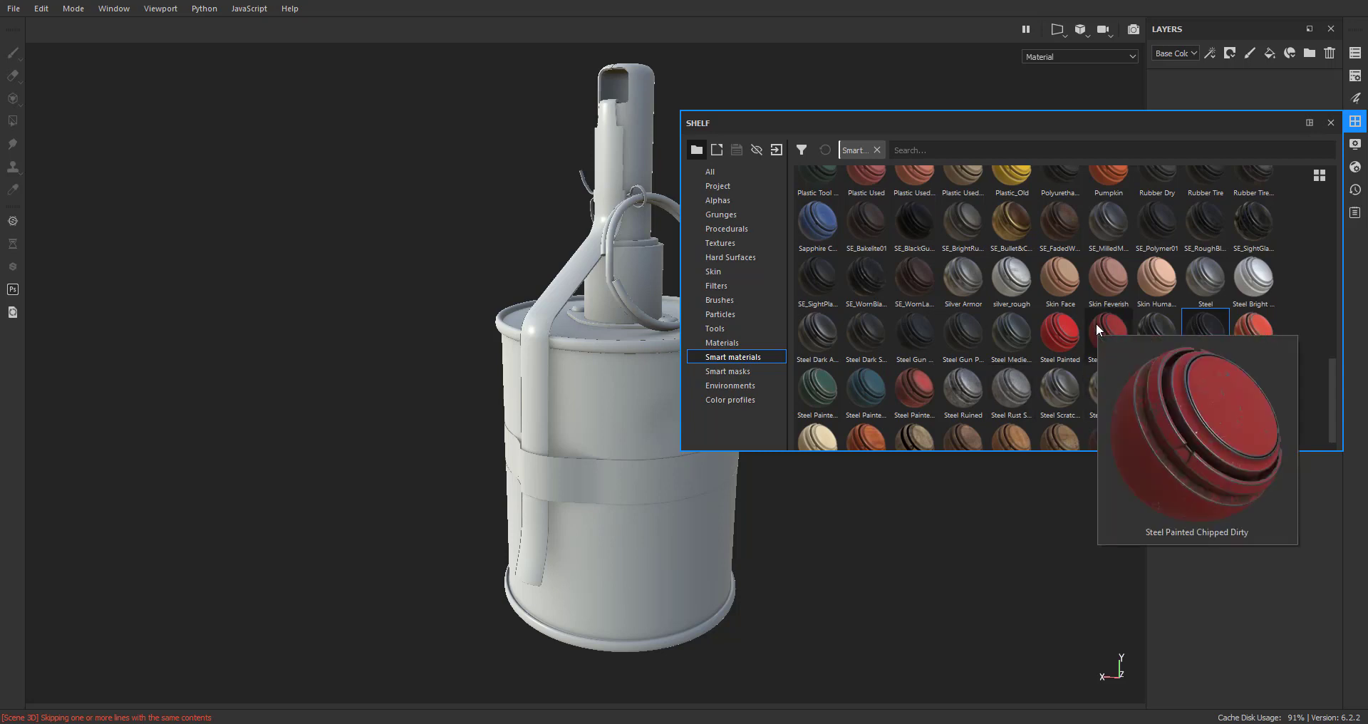
{"action": "mouse_move", "coordinate": [1254, 332]}
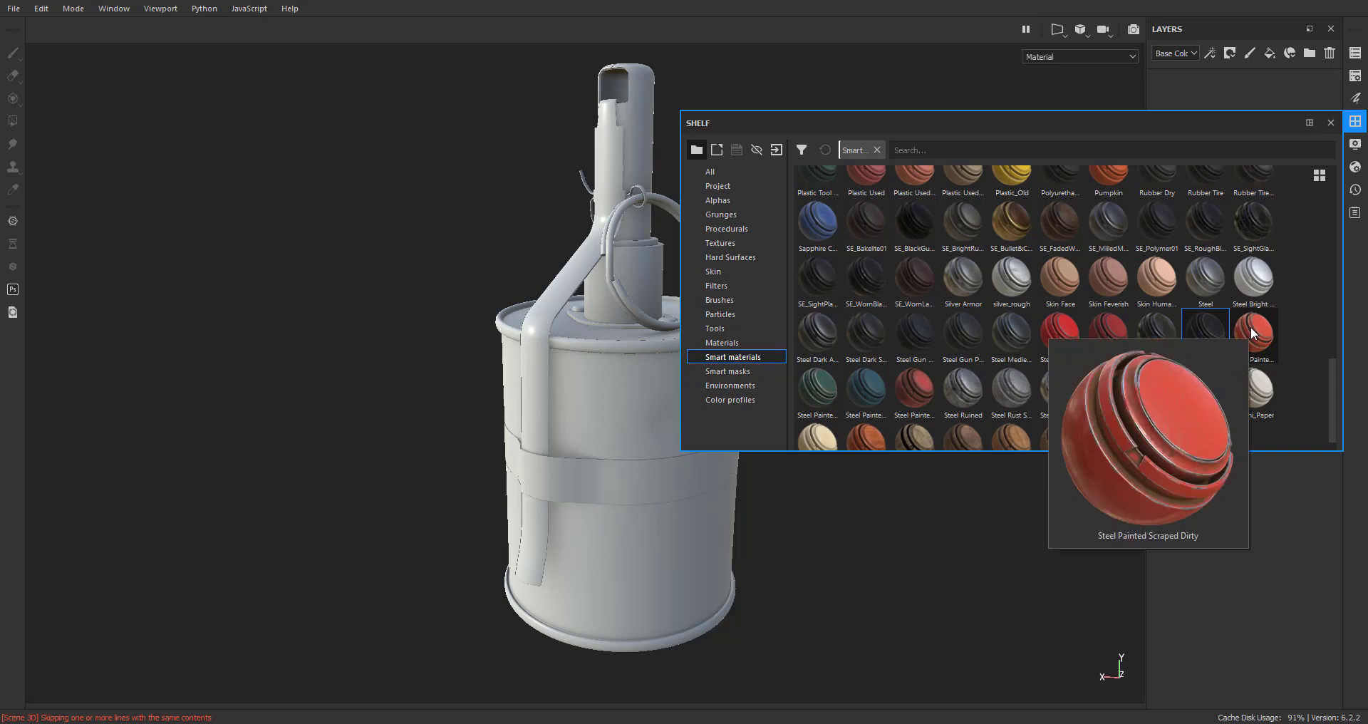
{"action": "left_click_drag", "start_coordinate": [1254, 333], "coordinate": [592, 401]}
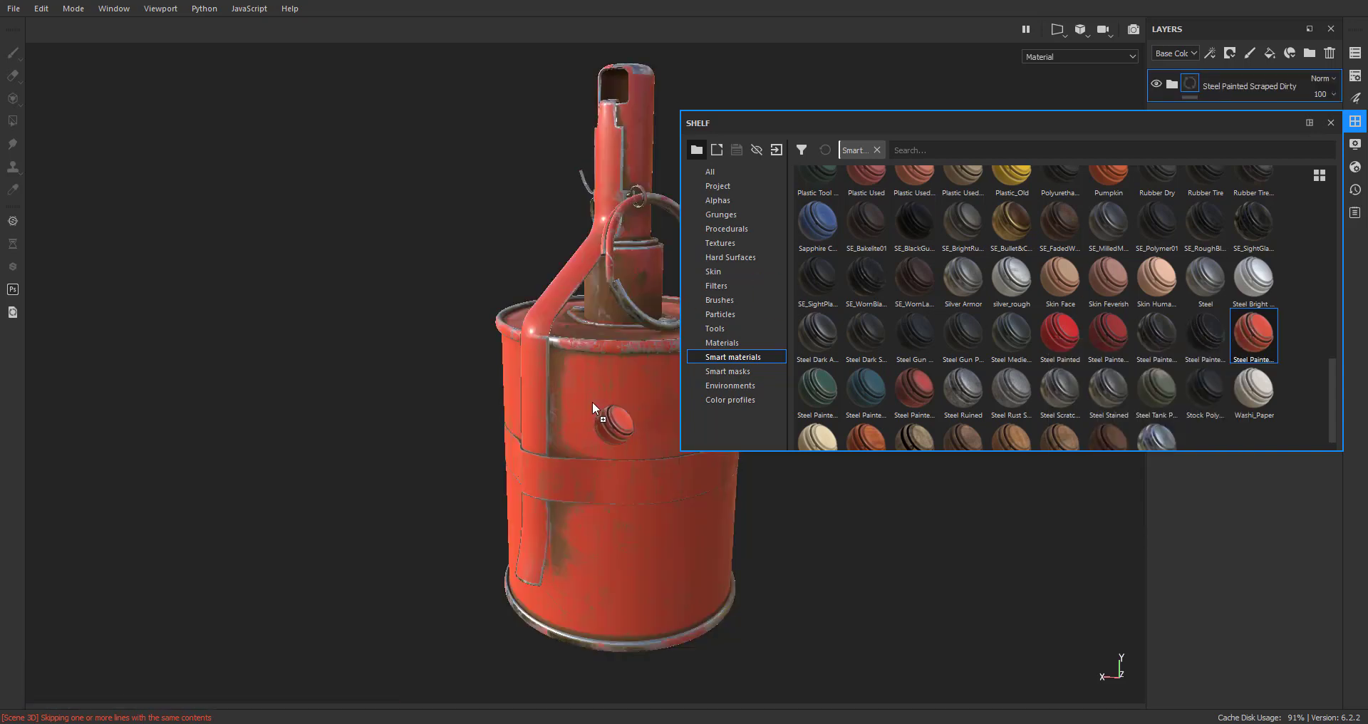
{"action": "left_click", "coordinate": [1331, 122]}
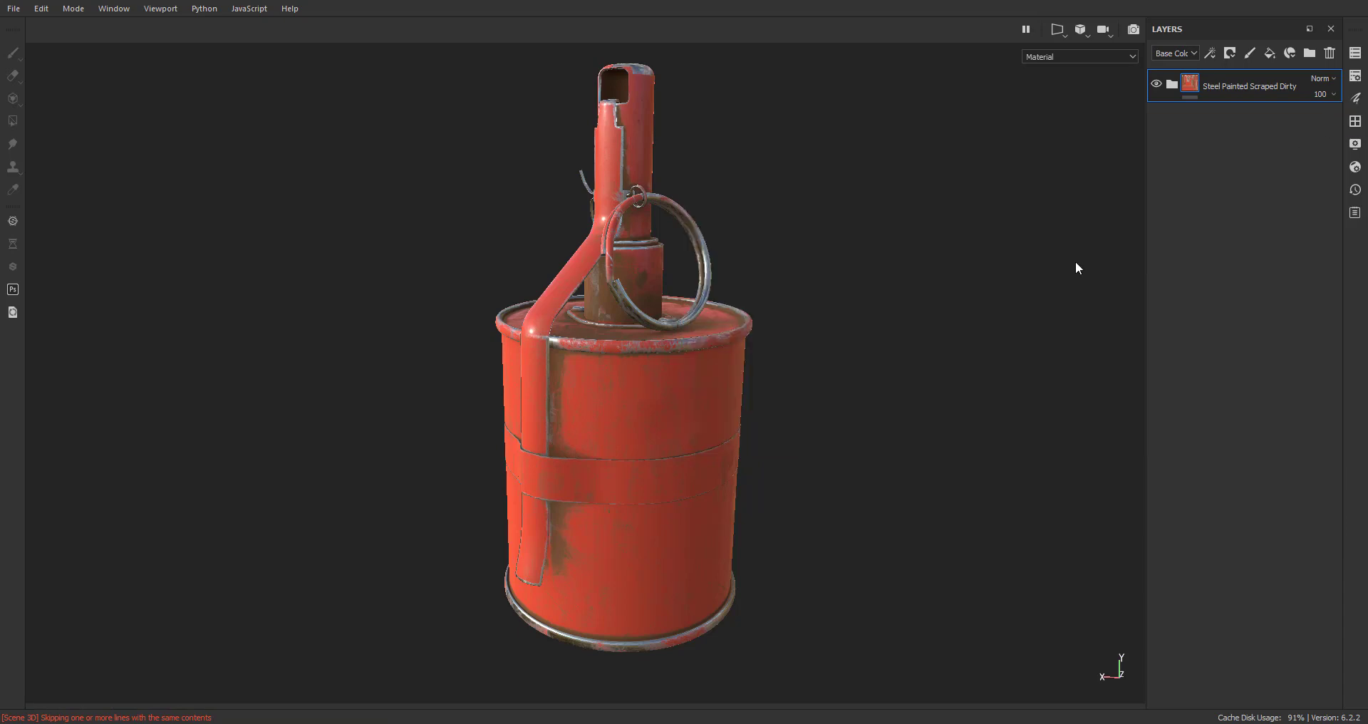
Check the scraped red paint on the grenade's body up close and undo the material application
{"action": "scroll", "coordinate": [773, 391], "scroll_direction": "up", "scroll_amount": 3}
{"action": "left_click_drag", "start_coordinate": [772, 391], "coordinate": [808, 389], "text": "alt"}
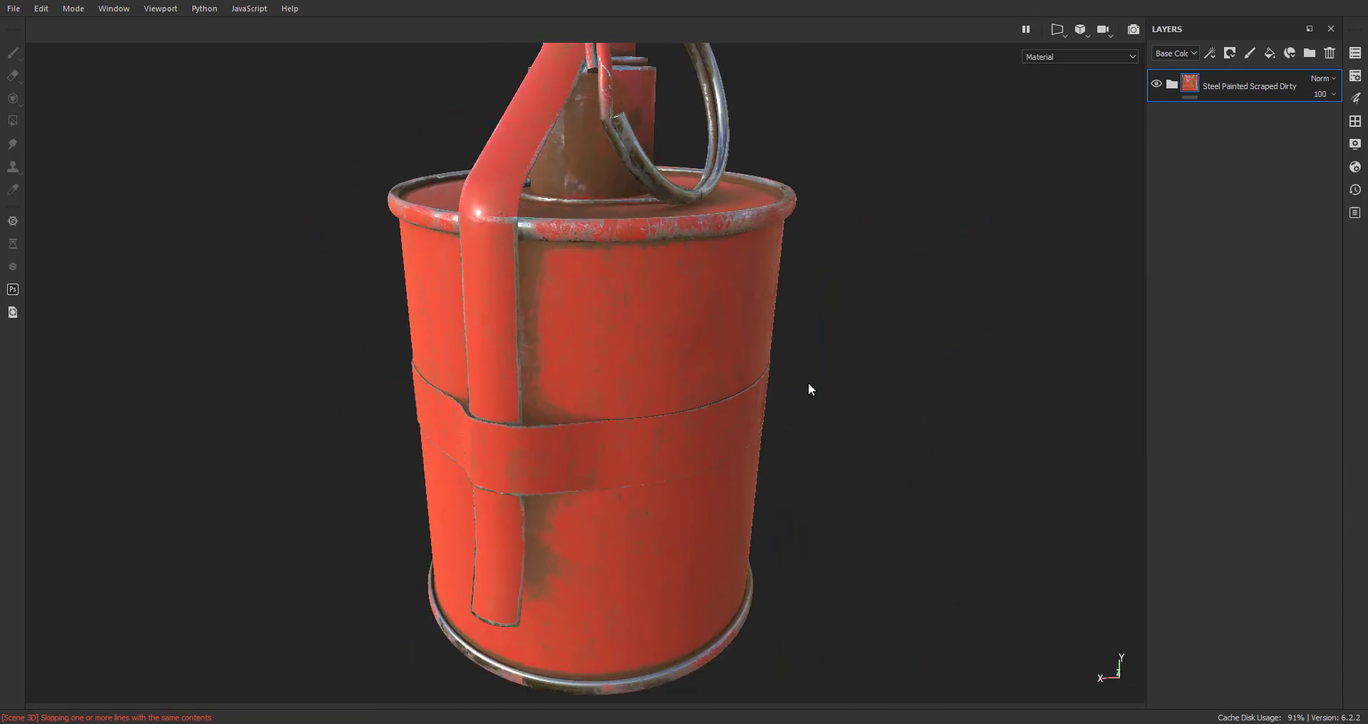
{"action": "key", "text": "ctrl+z"}
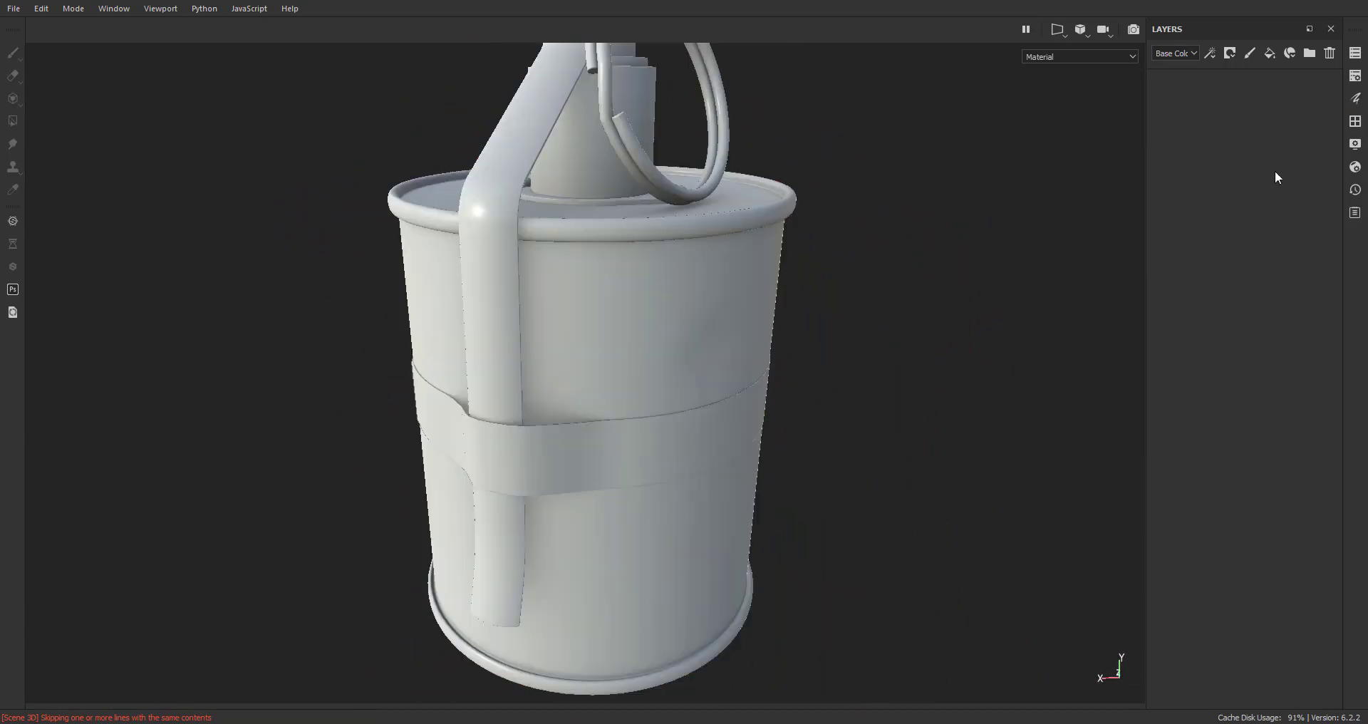
Apply the Steel Painted Chipped Dirty smart material to the grenade and examine its edge wear and dirt
{"action": "left_click", "coordinate": [1355, 121]}
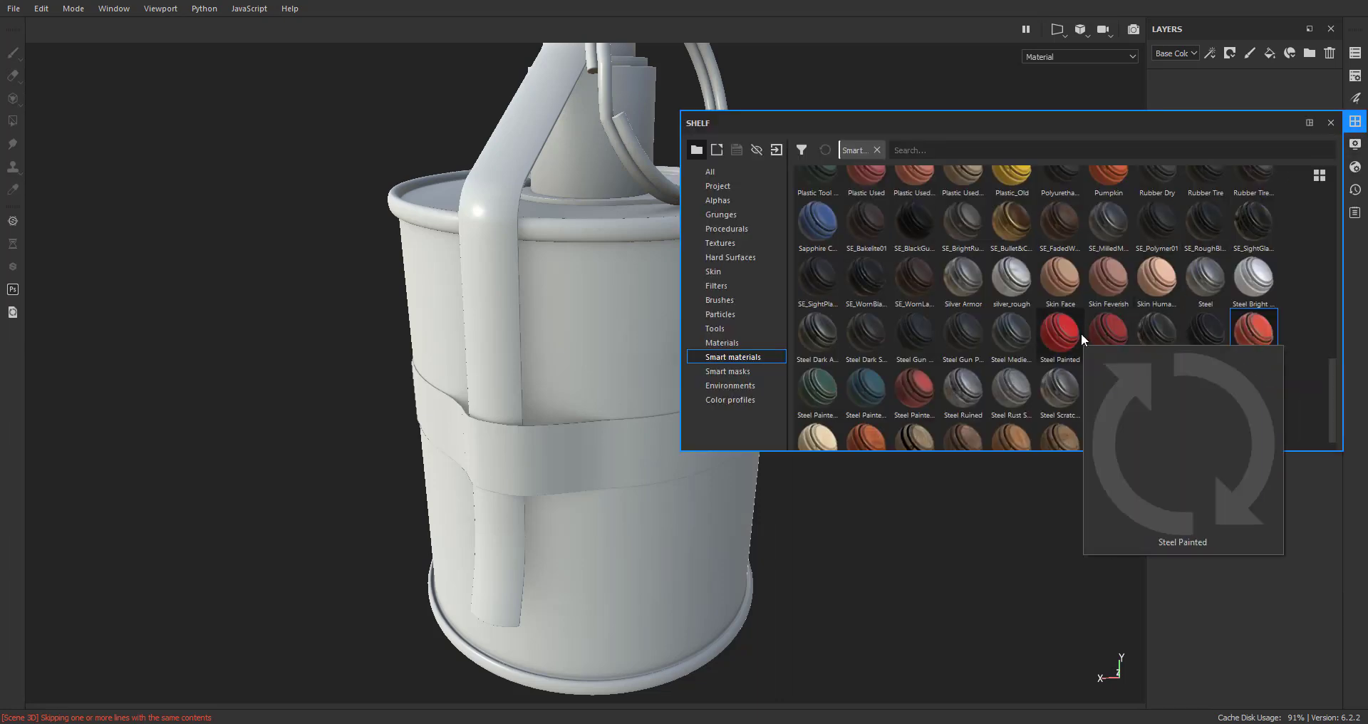
{"action": "mouse_move", "coordinate": [1076, 332]}
{"action": "left_click_drag", "start_coordinate": [1097, 326], "coordinate": [604, 358]}
{"action": "left_click", "coordinate": [1330, 122]}
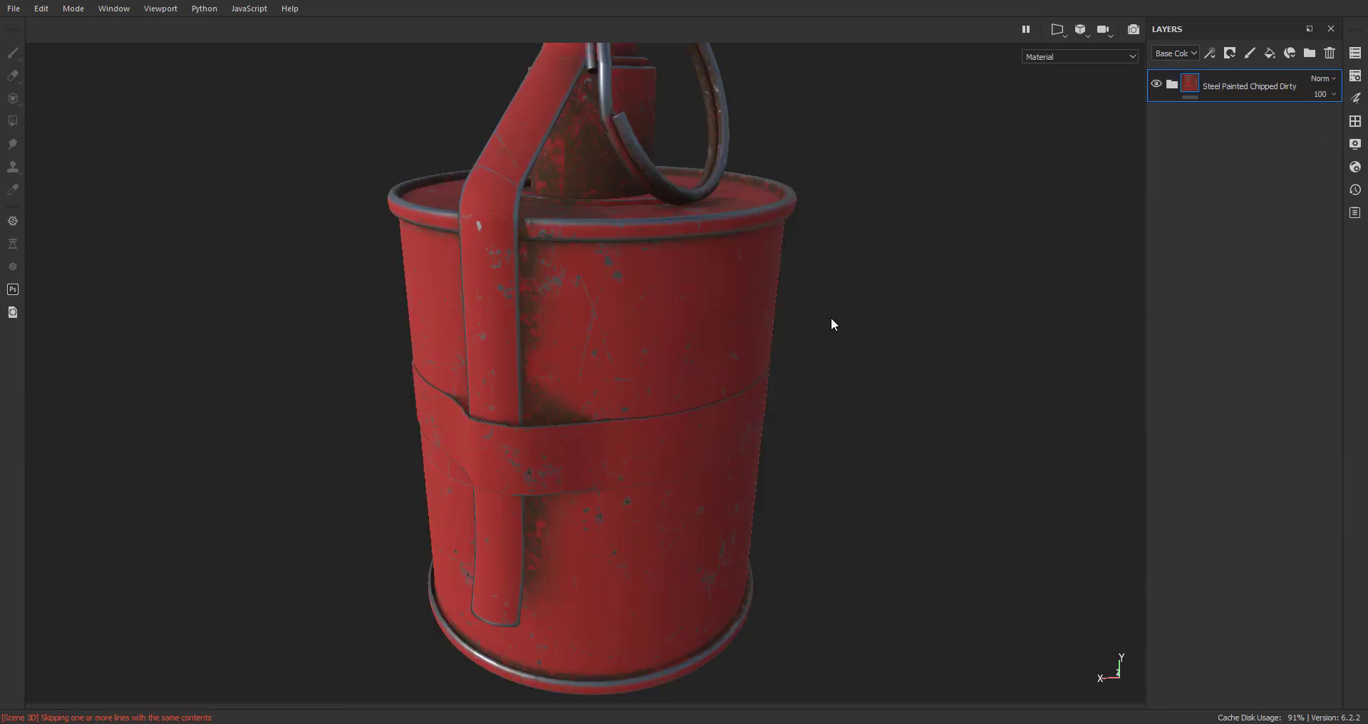
{"action": "left_click_drag", "start_coordinate": [883, 359], "coordinate": [715, 452], "text": "alt"}
{"action": "scroll", "coordinate": [719, 434], "scroll_direction": "down", "scroll_amount": 5}
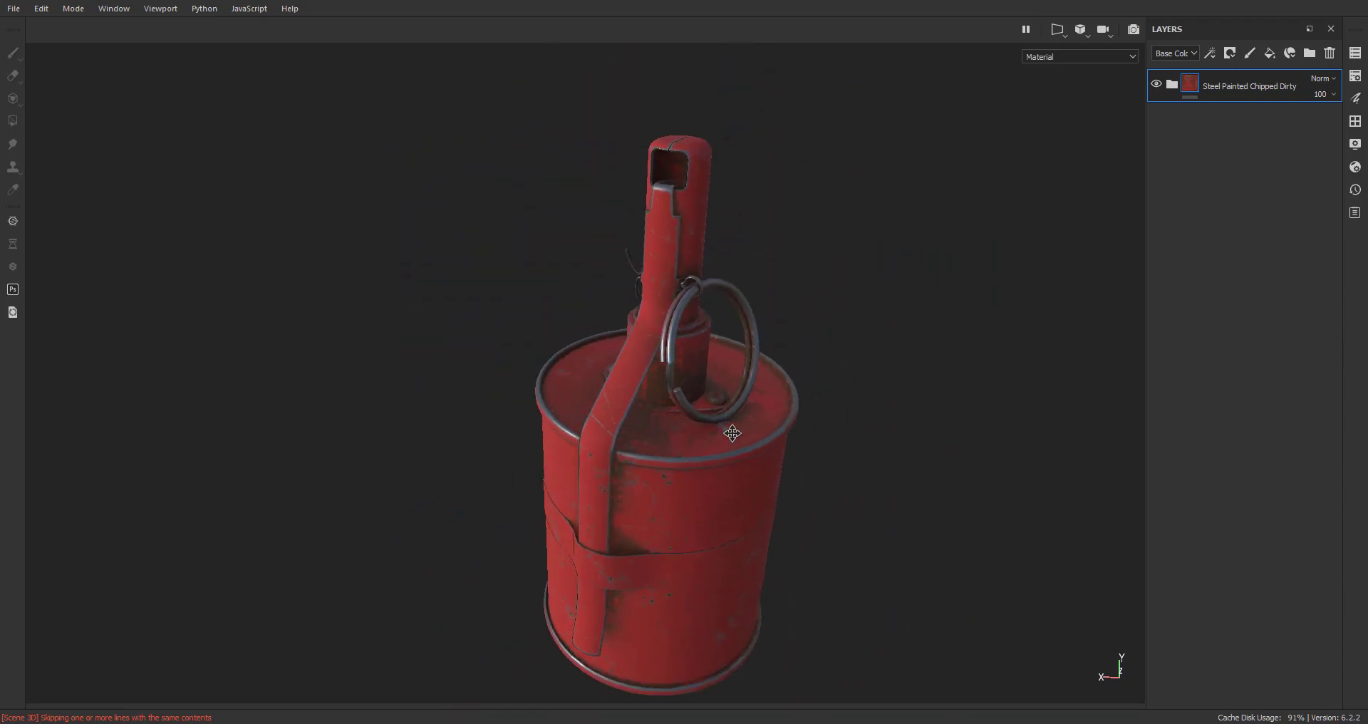
{"action": "middle_click_drag", "start_coordinate": [721, 423], "coordinate": [712, 383]}
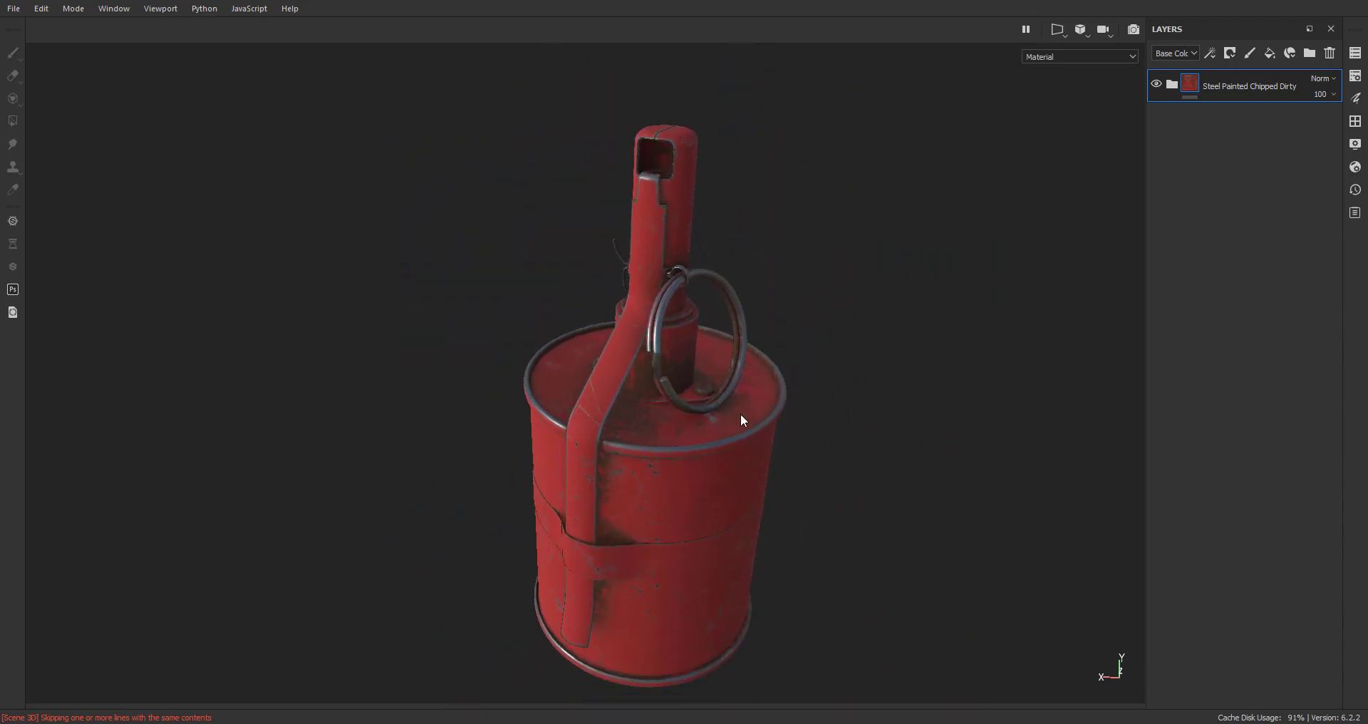
{"action": "scroll", "coordinate": [738, 417], "scroll_direction": "up", "scroll_amount": 5}
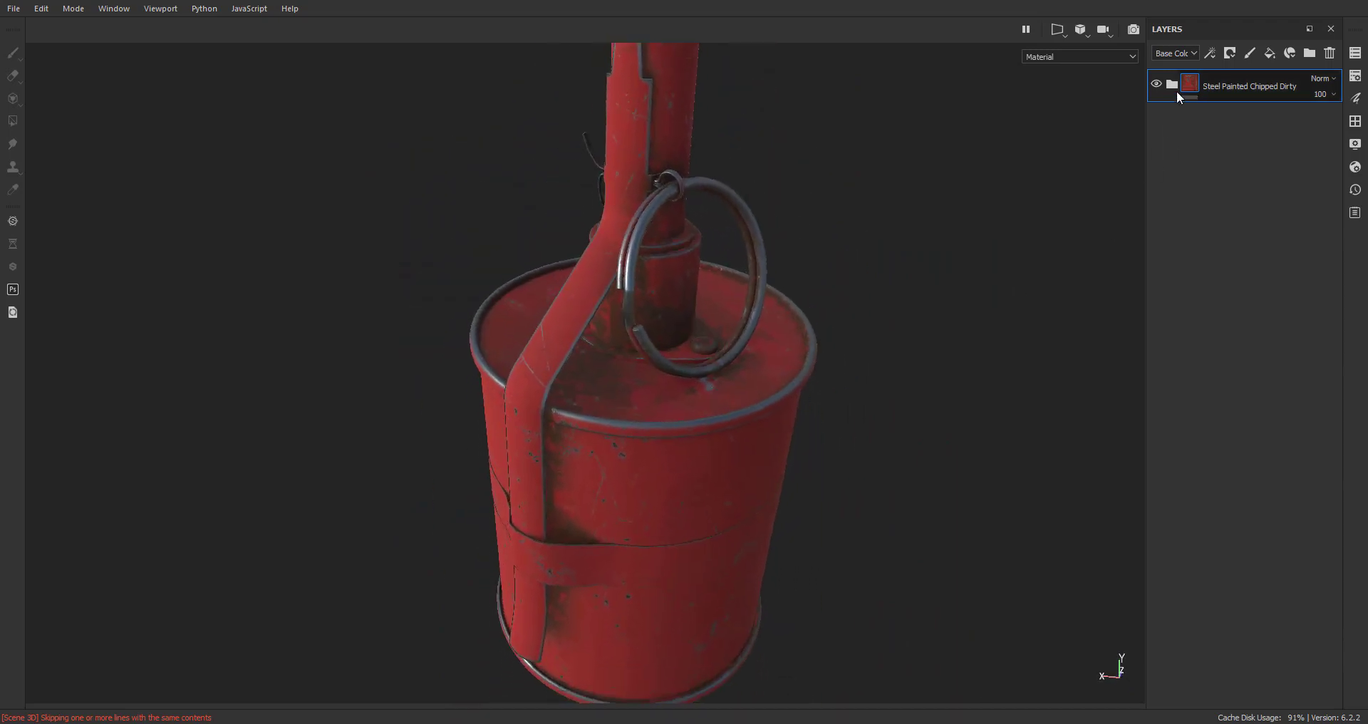
Recolor the base color of the smart material's Paint layer to a muted olive green with hue 0.204
{"action": "left_click", "coordinate": [1170, 84]}
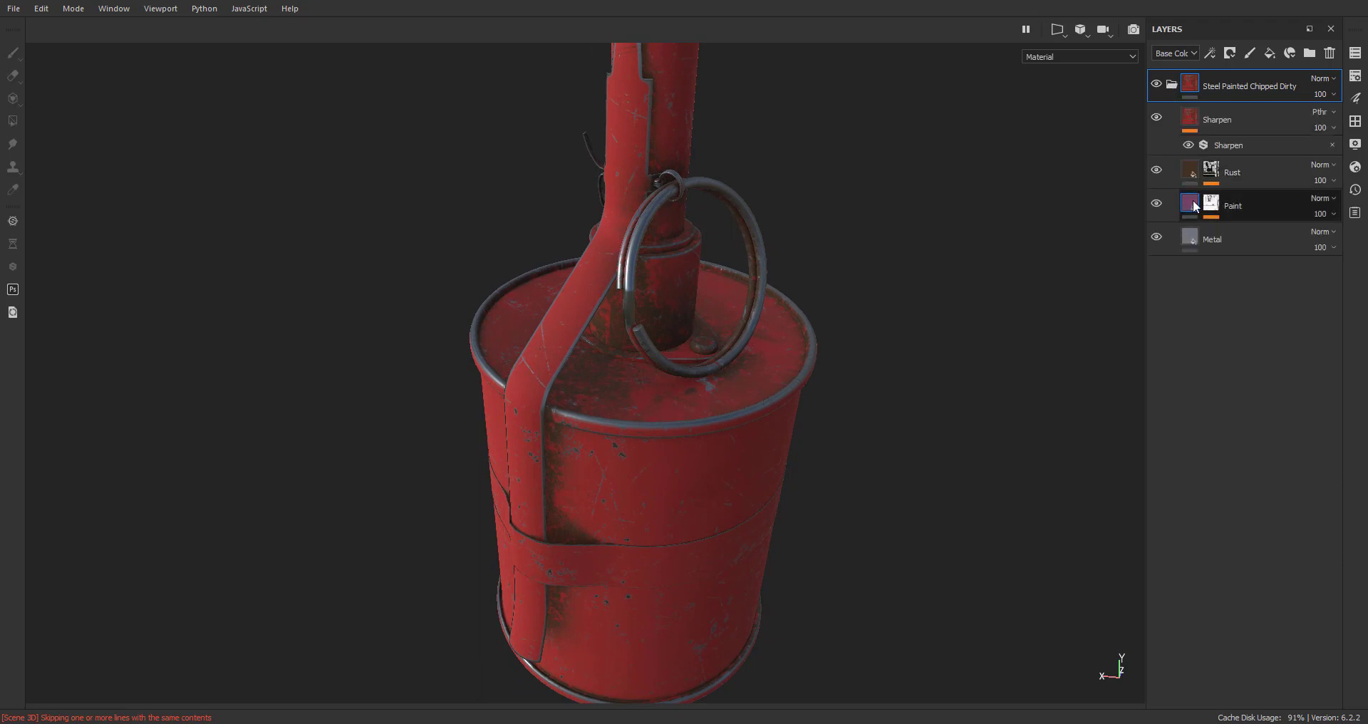
{"action": "left_click", "coordinate": [1196, 206]}
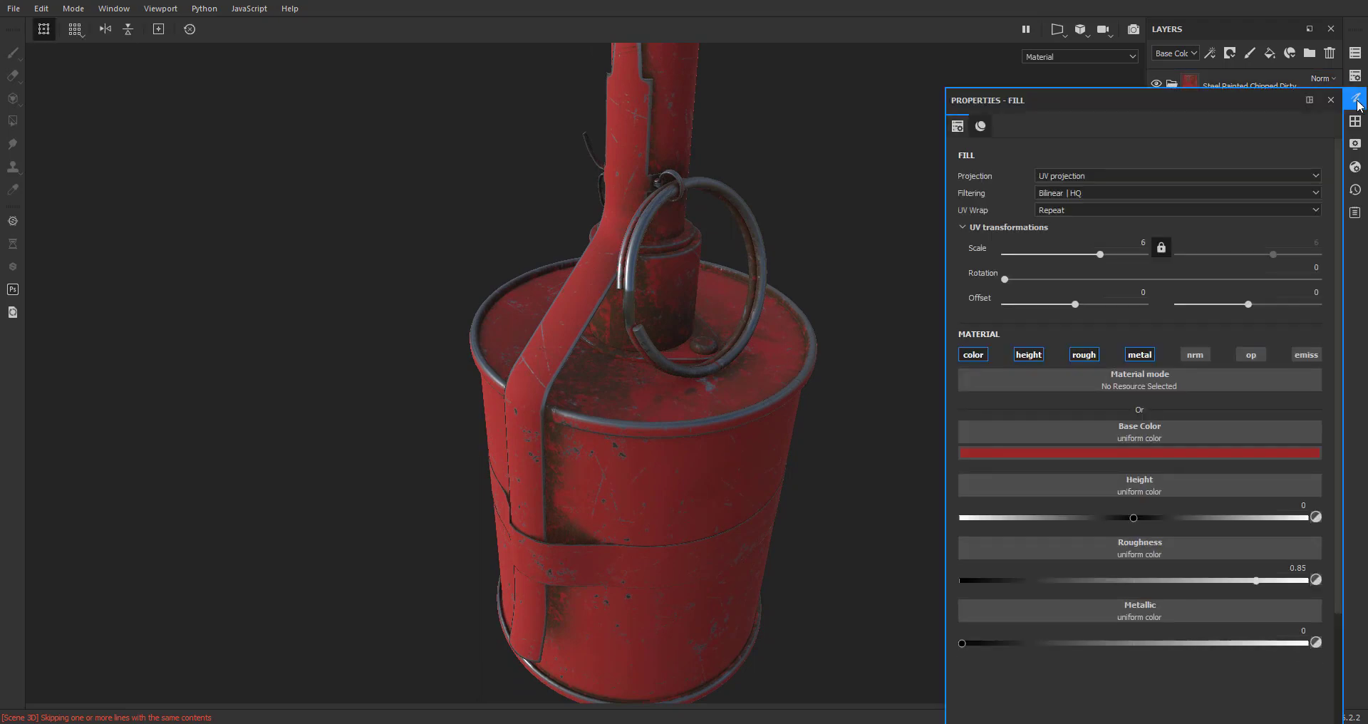
{"action": "left_click", "coordinate": [1175, 452]}
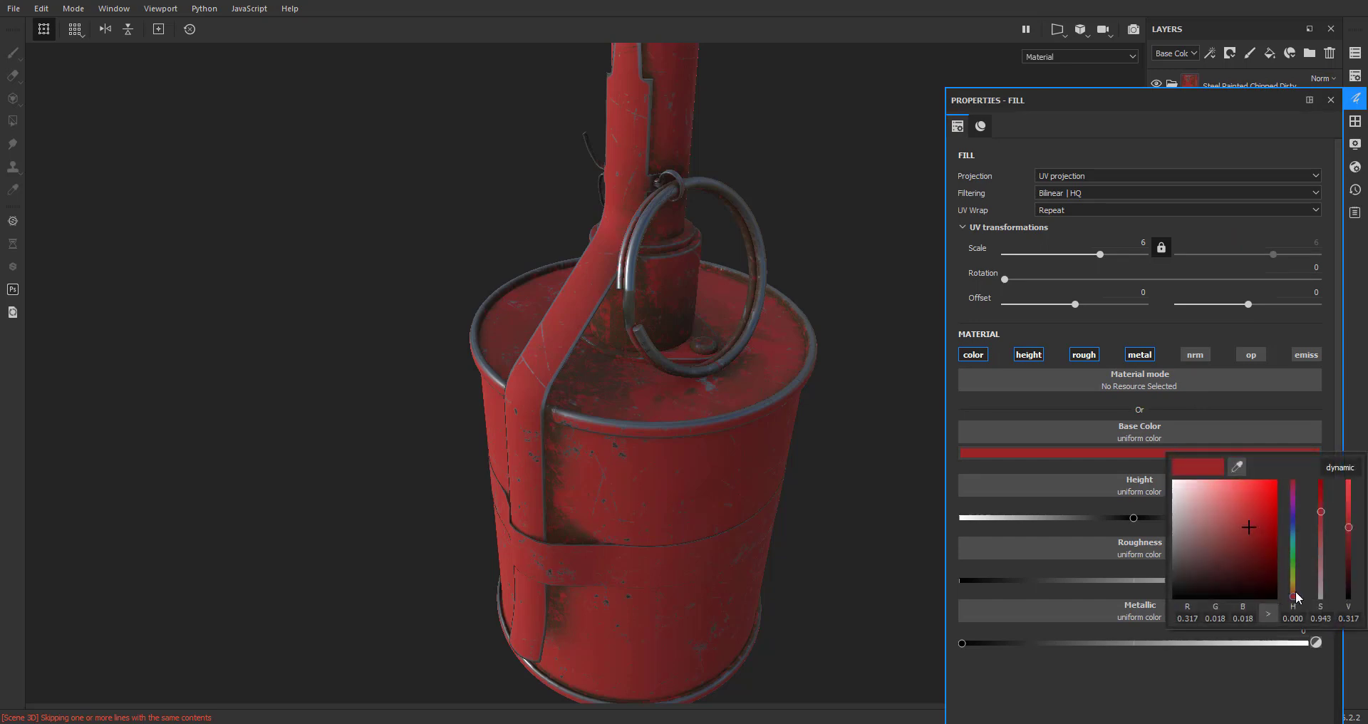
{"action": "left_click_drag", "start_coordinate": [1295, 595], "coordinate": [1294, 575]}
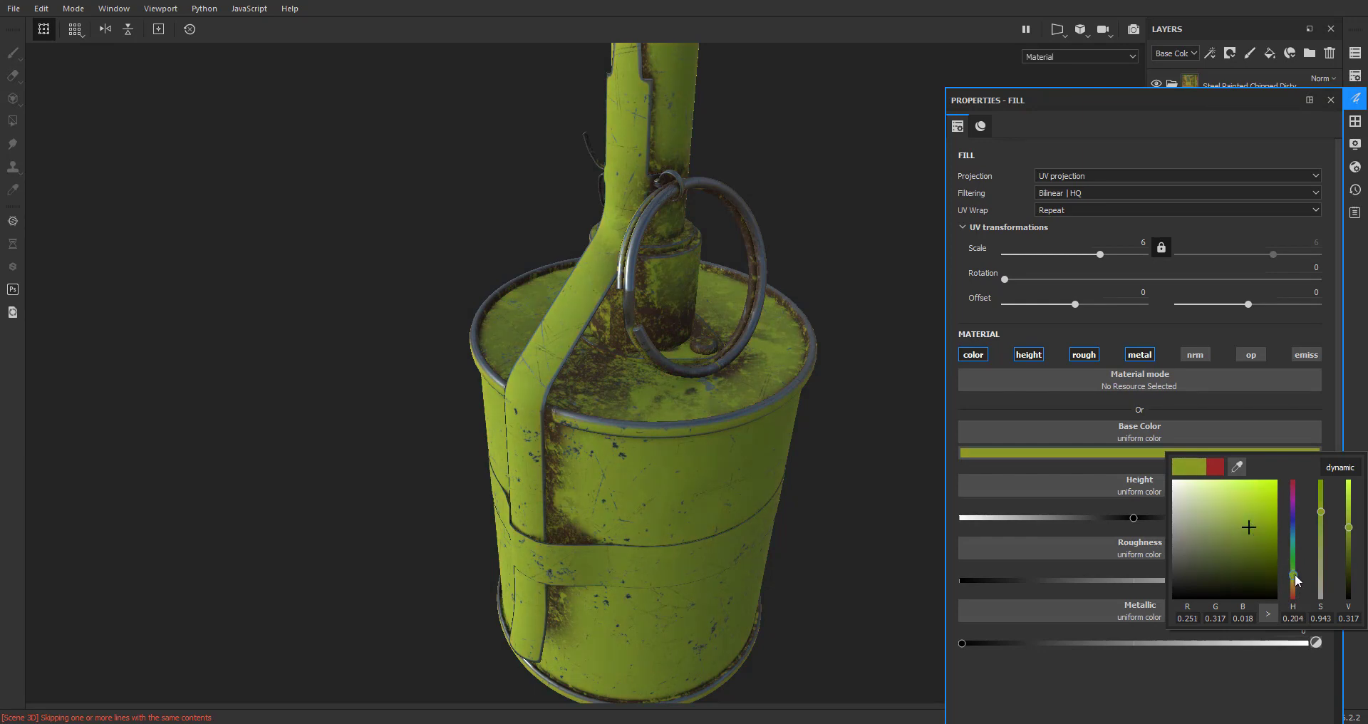
{"action": "mouse_move", "coordinate": [1223, 539]}
{"action": "left_mouse_down"}
{"action": "mouse_move", "coordinate": [1215, 553]}
{"action": "mouse_move", "coordinate": [1207, 544]}
{"action": "left_mouse_up"}
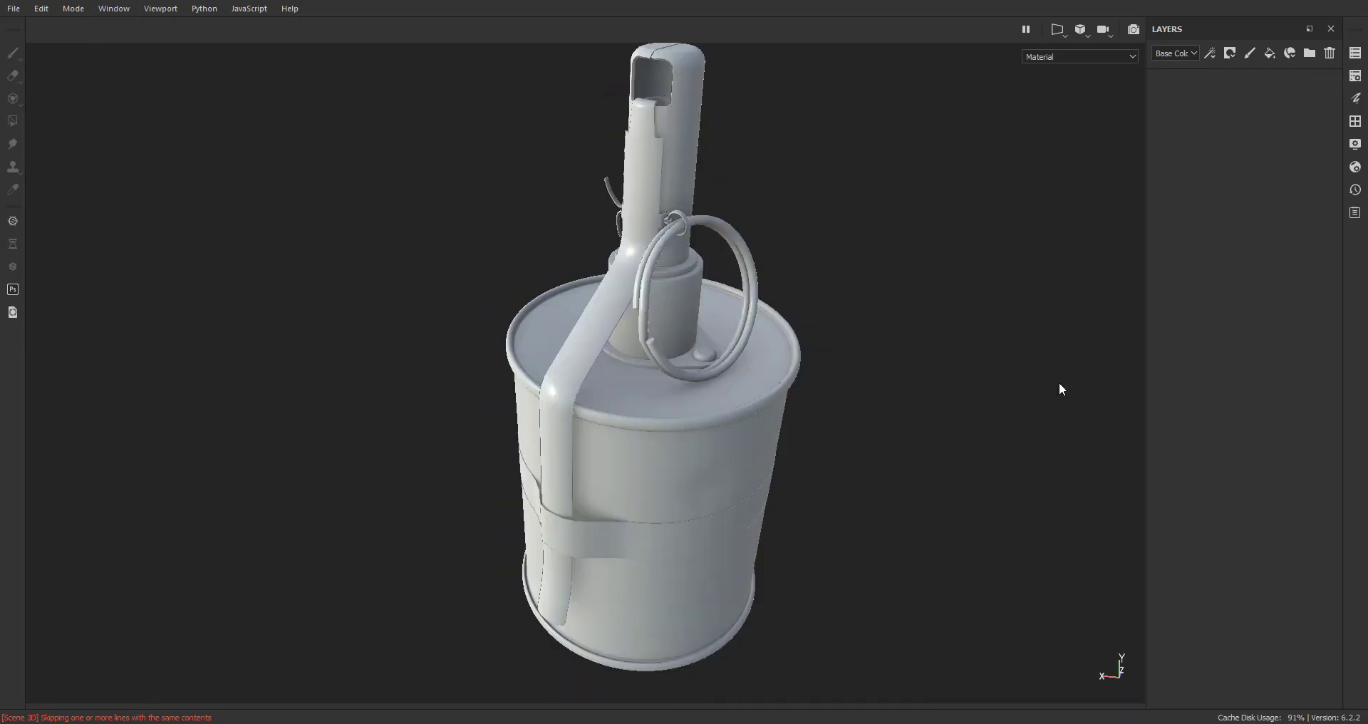
Apply the Steel Painted Chipped Dirty smart material to the bare grenade and view the whole model
{"action": "scroll", "coordinate": [1005, 399], "scroll_direction": "up", "scroll_amount": 3}
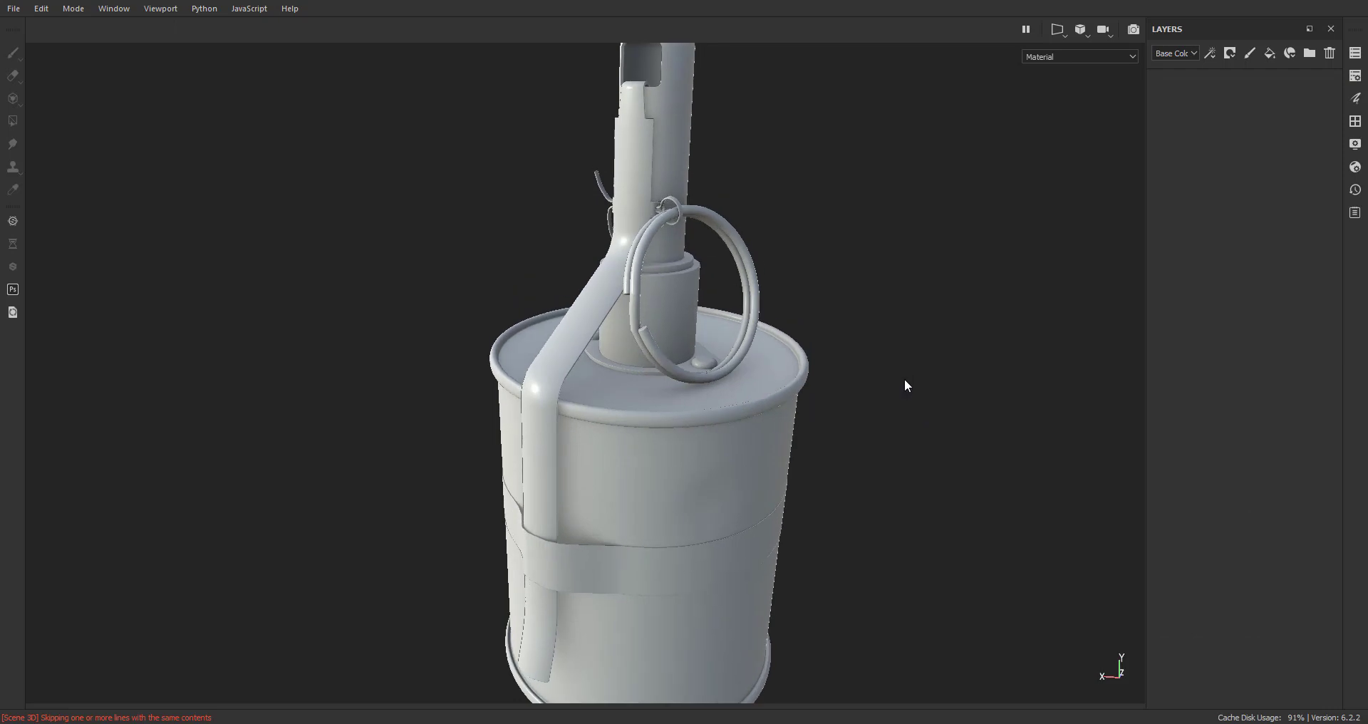
{"action": "scroll", "coordinate": [848, 417], "scroll_direction": "down", "scroll_amount": 5}
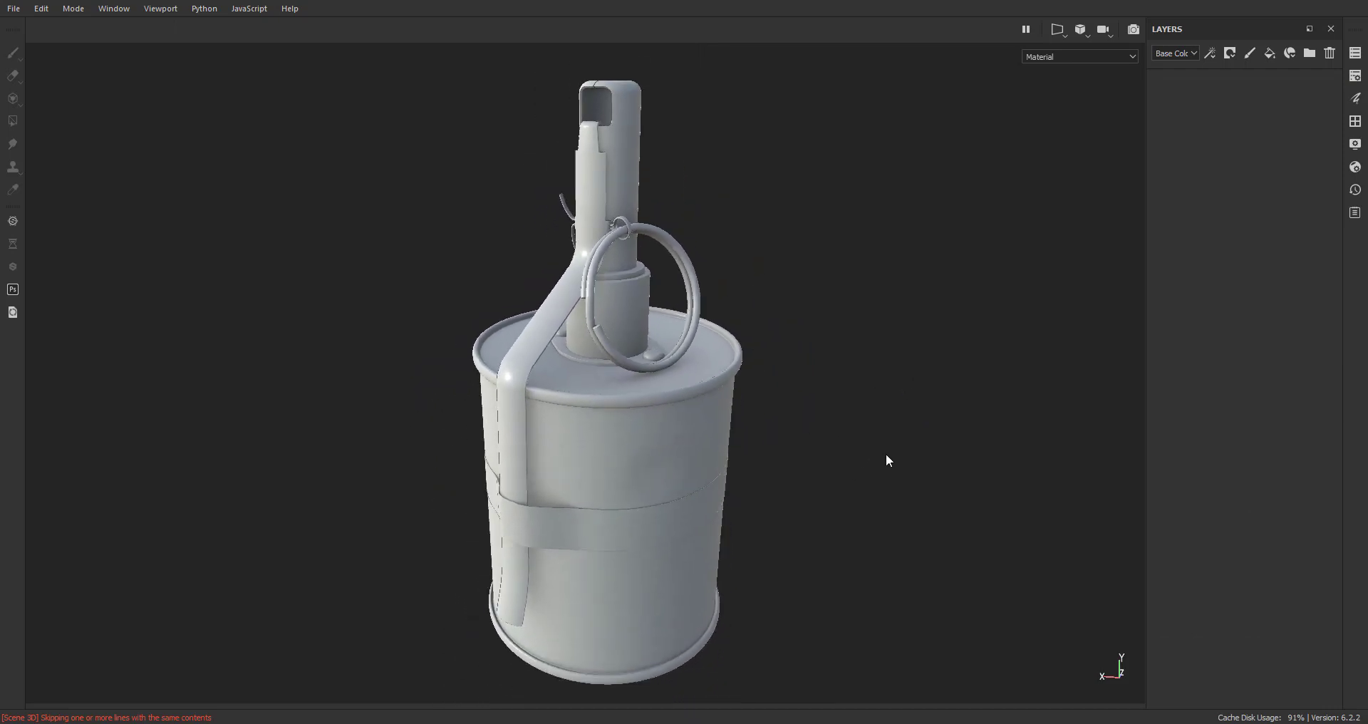
{"action": "scroll", "coordinate": [888, 460], "scroll_direction": "up", "scroll_amount": 1}
{"action": "left_click", "coordinate": [1355, 121]}
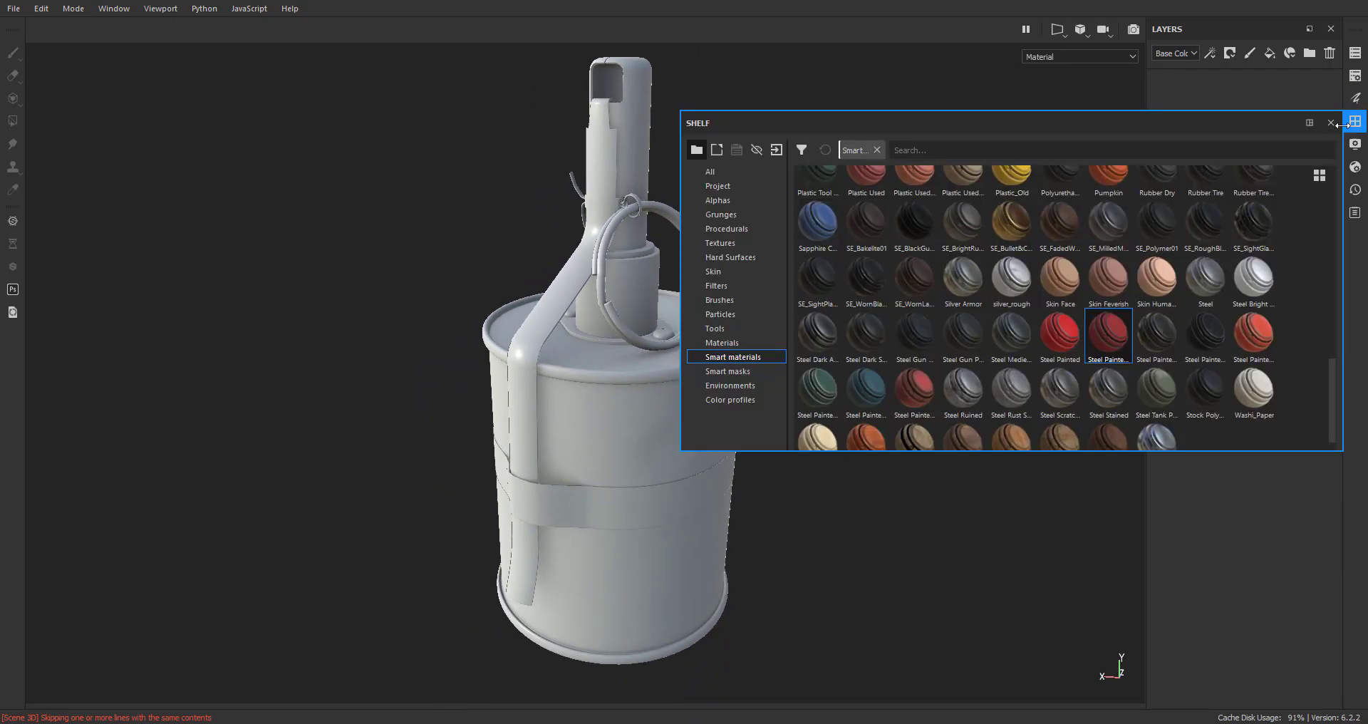
{"action": "left_click_drag", "start_coordinate": [1075, 336], "coordinate": [593, 429]}
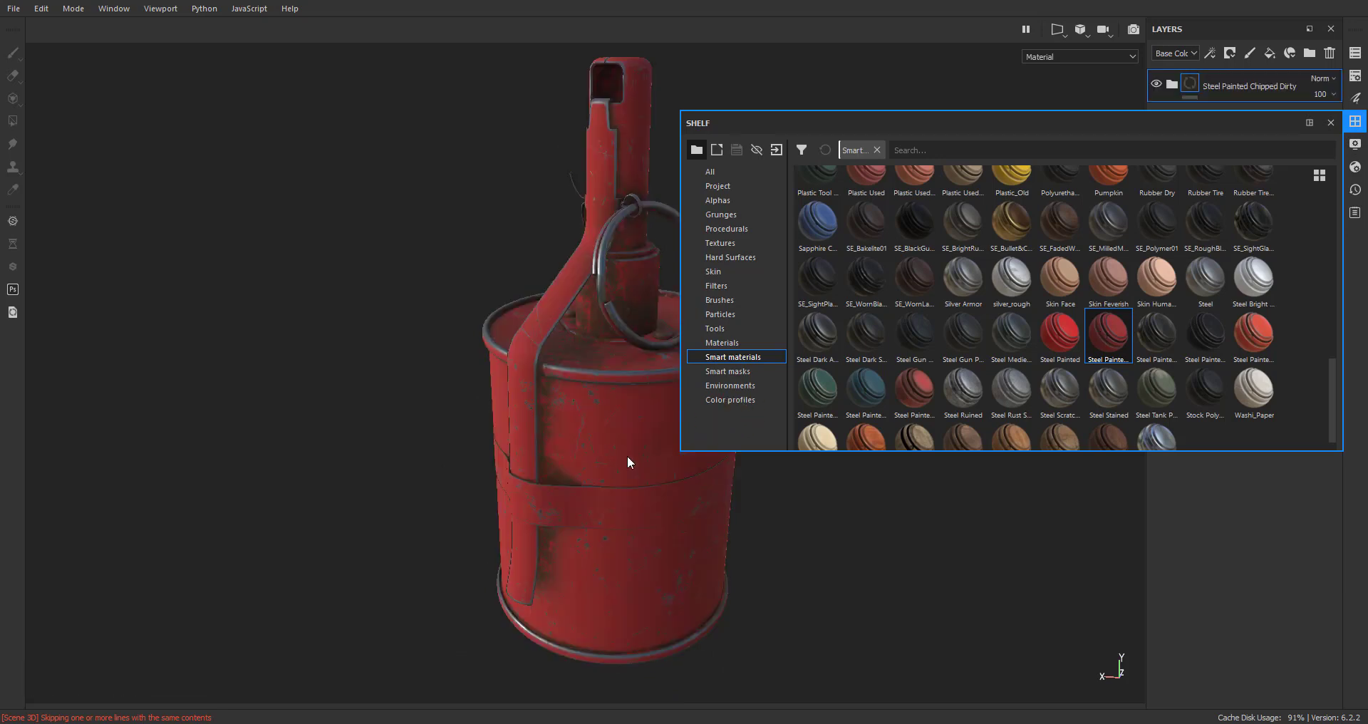
{"action": "left_click", "coordinate": [1330, 123]}
{"action": "scroll", "coordinate": [756, 412], "scroll_direction": "up", "scroll_amount": 4}
{"action": "scroll", "coordinate": [772, 417], "scroll_direction": "down", "scroll_amount": 3}
{"action": "left_click_drag", "start_coordinate": [773, 417], "coordinate": [767, 425], "text": "alt"}
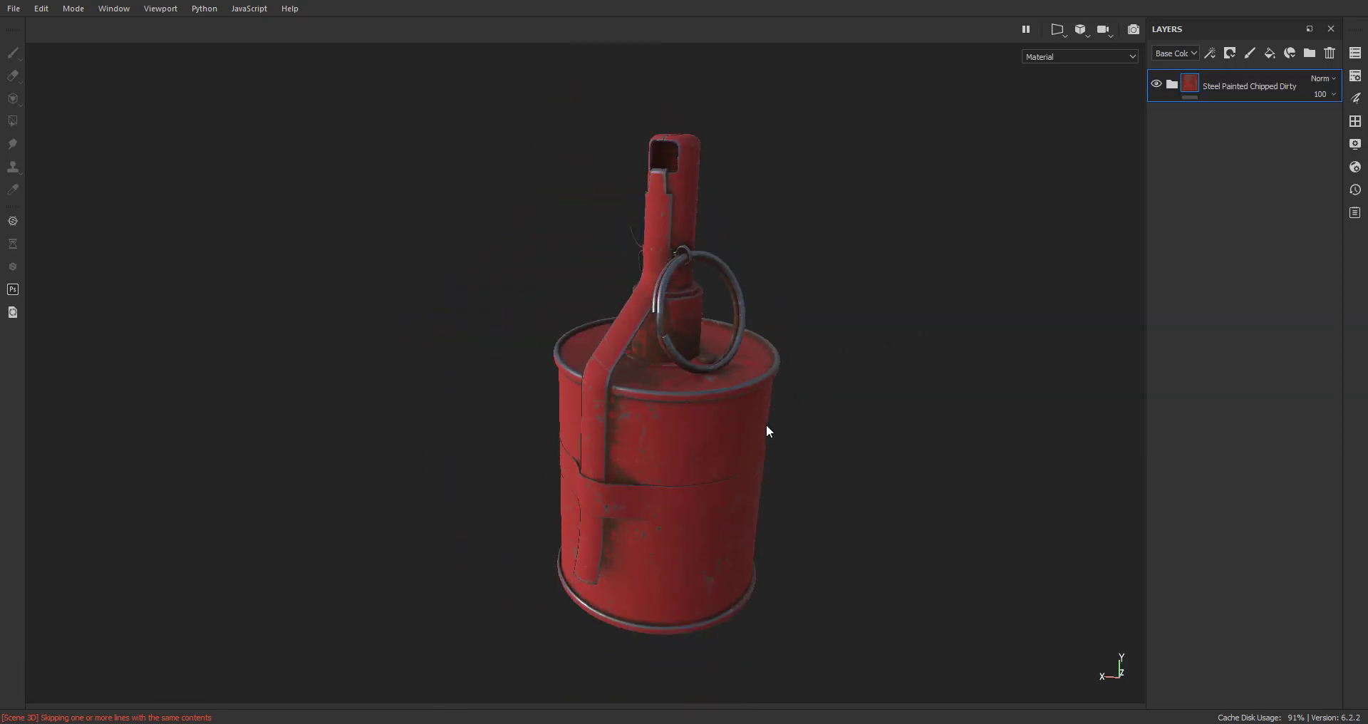
{"action": "scroll", "coordinate": [767, 424], "scroll_direction": "up", "scroll_amount": 2}
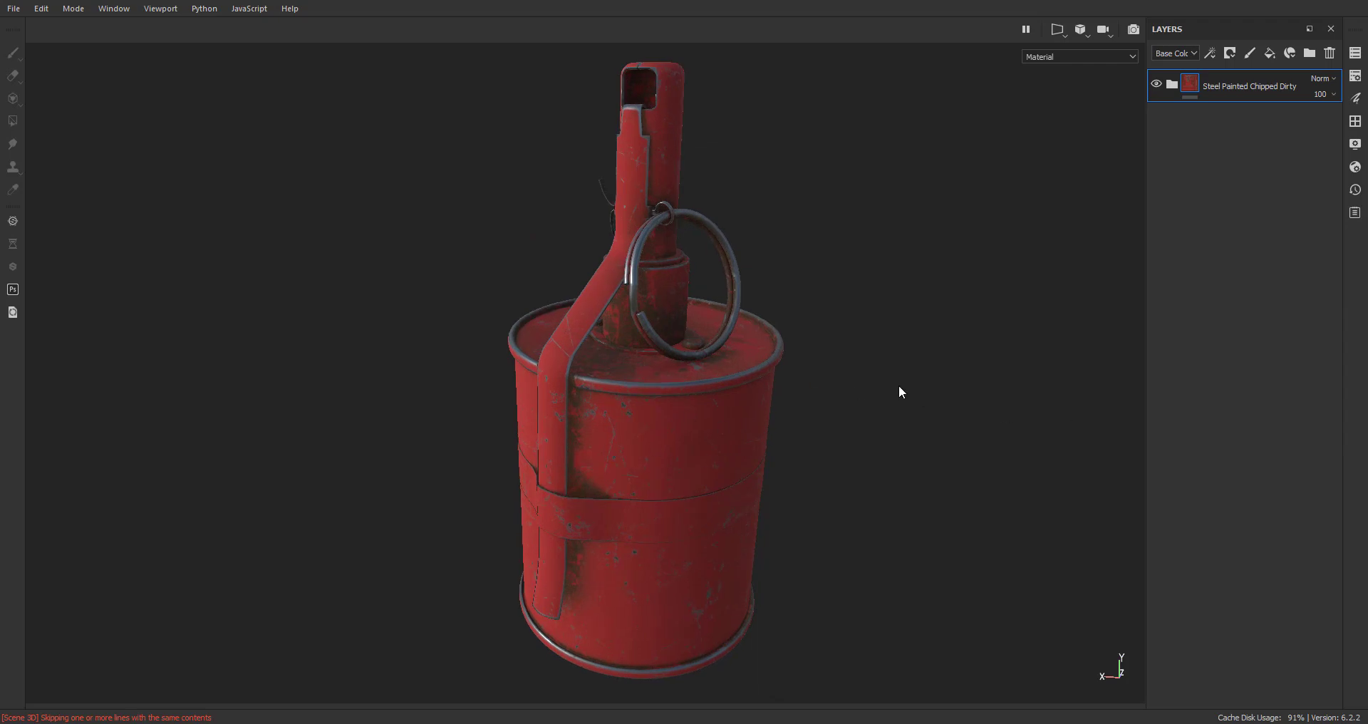
{"action": "scroll", "coordinate": [800, 454], "scroll_direction": "down", "scroll_amount": 1}
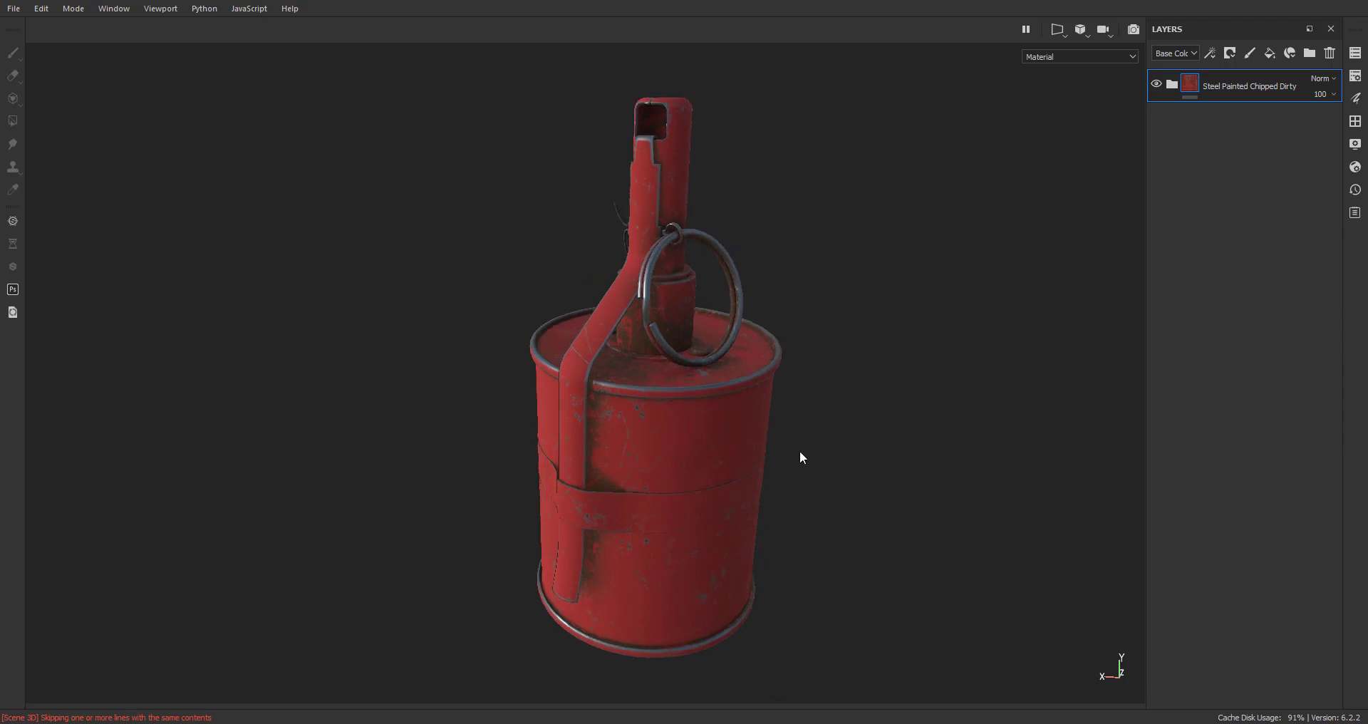
{"action": "scroll", "coordinate": [791, 449], "scroll_direction": "up", "scroll_amount": 3}
{"action": "left_click_drag", "start_coordinate": [712, 436], "coordinate": [834, 427], "text": "alt"}
{"action": "scroll", "coordinate": [793, 425], "scroll_direction": "down", "scroll_amount": 2}
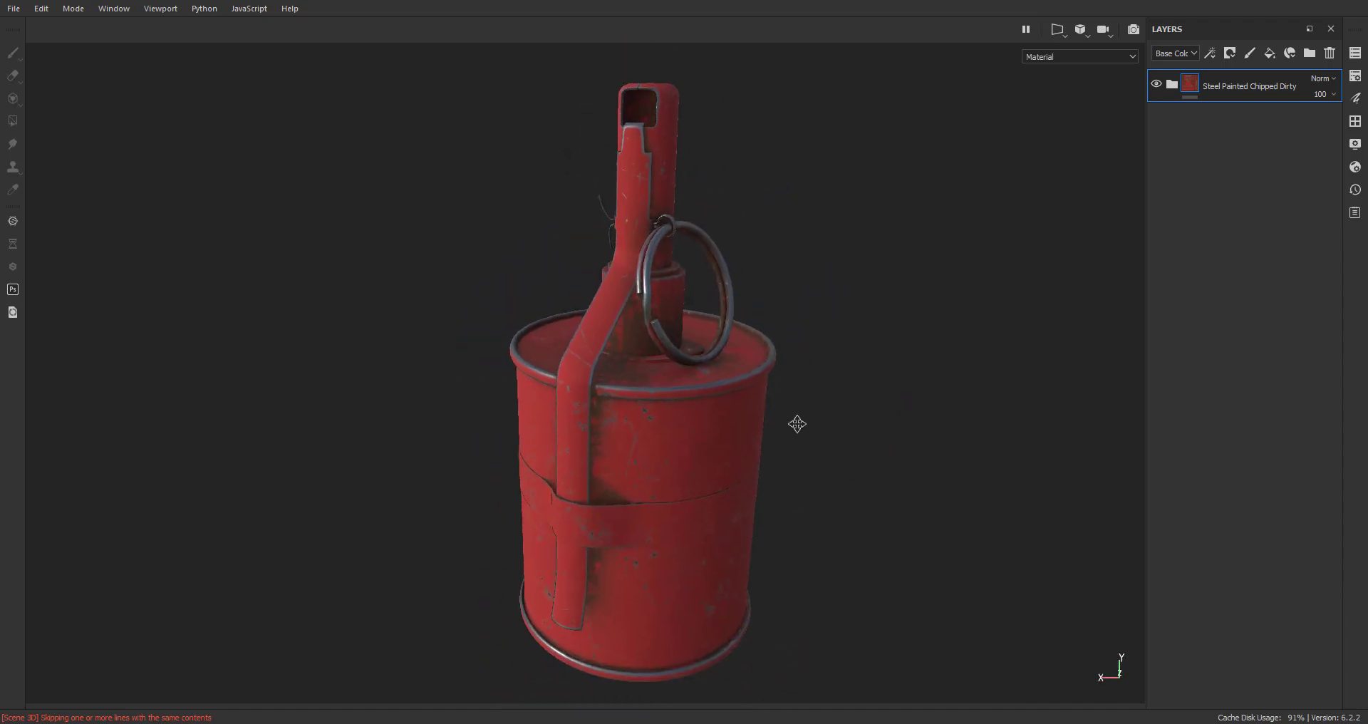
{"action": "scroll", "coordinate": [772, 418], "scroll_direction": "up", "scroll_amount": 2}
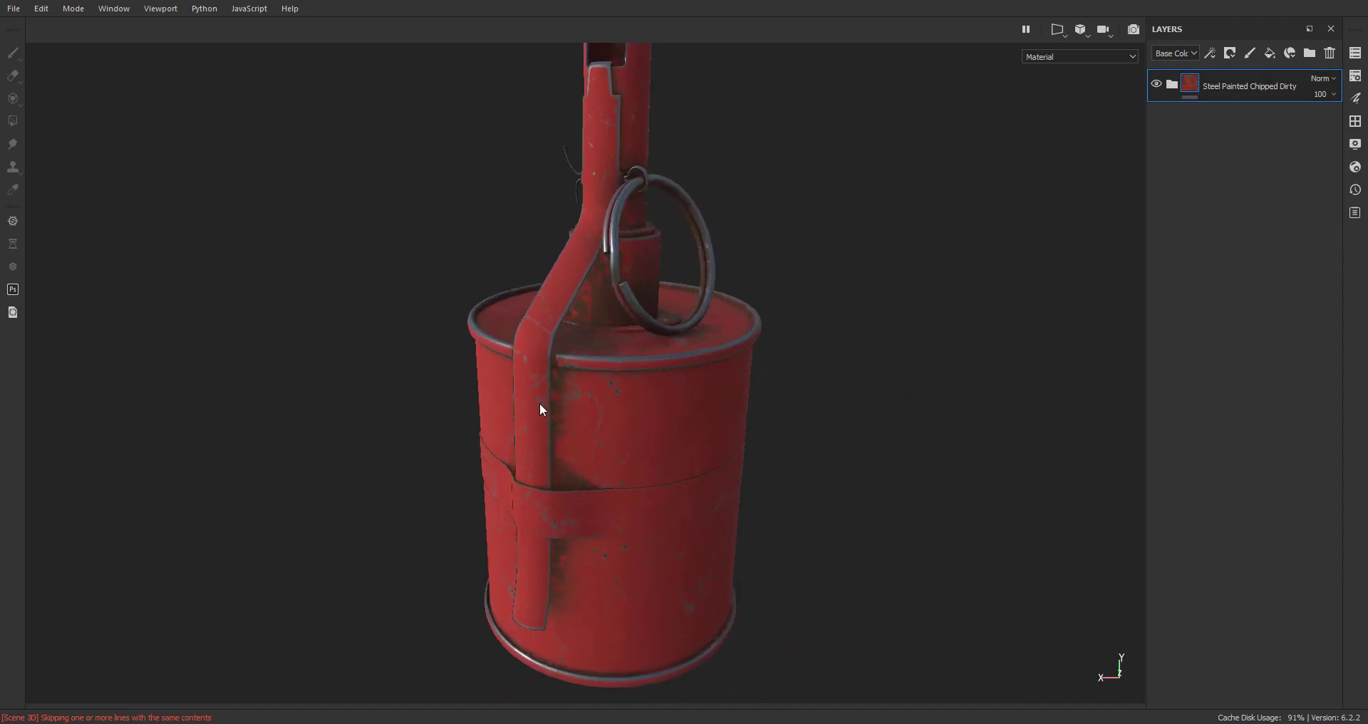
Recolor the base color of the smart material's Paint layer from red to a dark yellowish olive
{"action": "left_click", "coordinate": [1156, 82]}
{"action": "left_click", "coordinate": [1194, 206]}
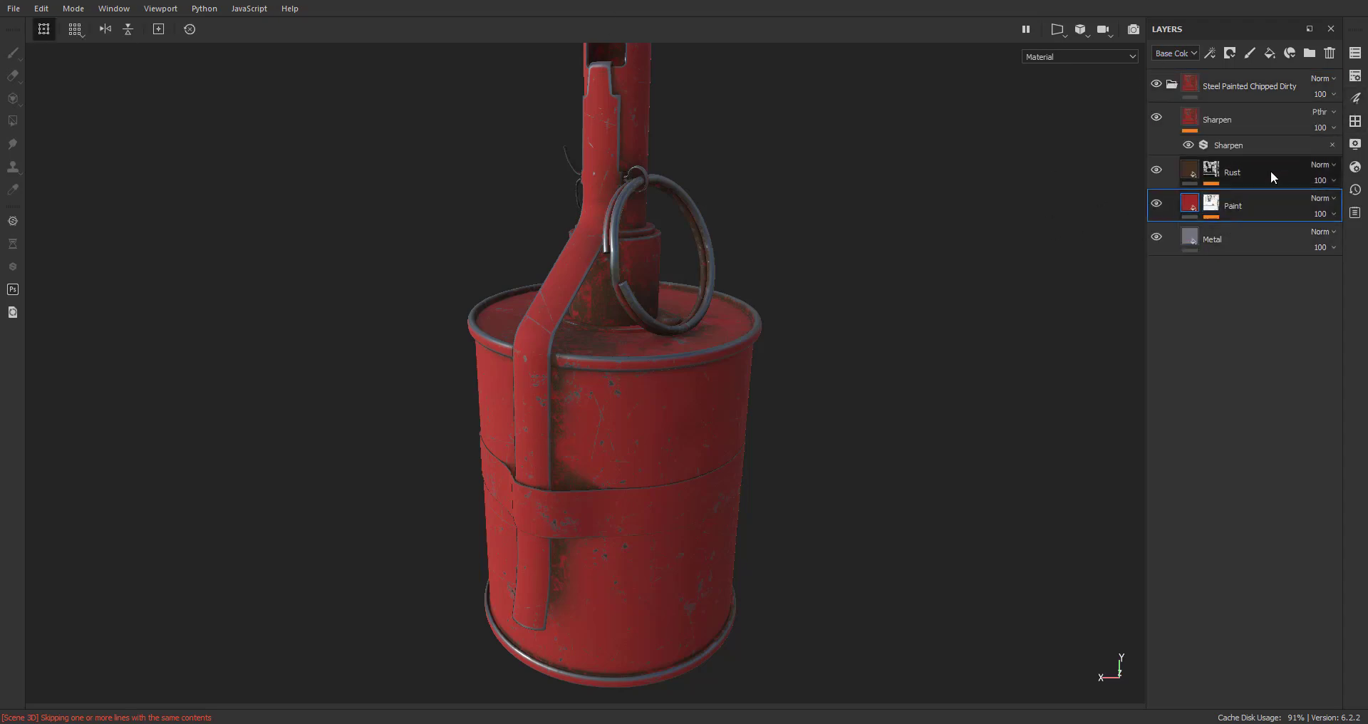
{"action": "left_click", "coordinate": [1356, 100]}
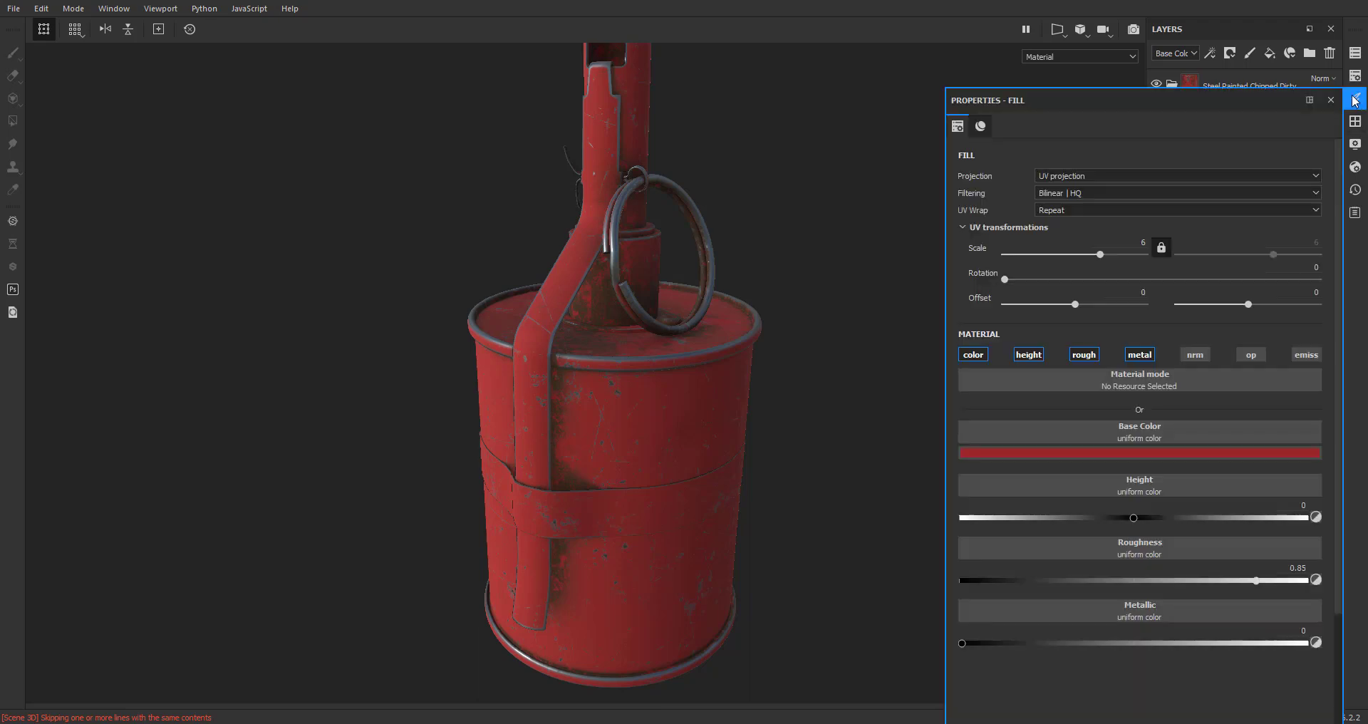
{"action": "left_click", "coordinate": [1183, 453]}
{"action": "left_click", "coordinate": [1195, 452]}
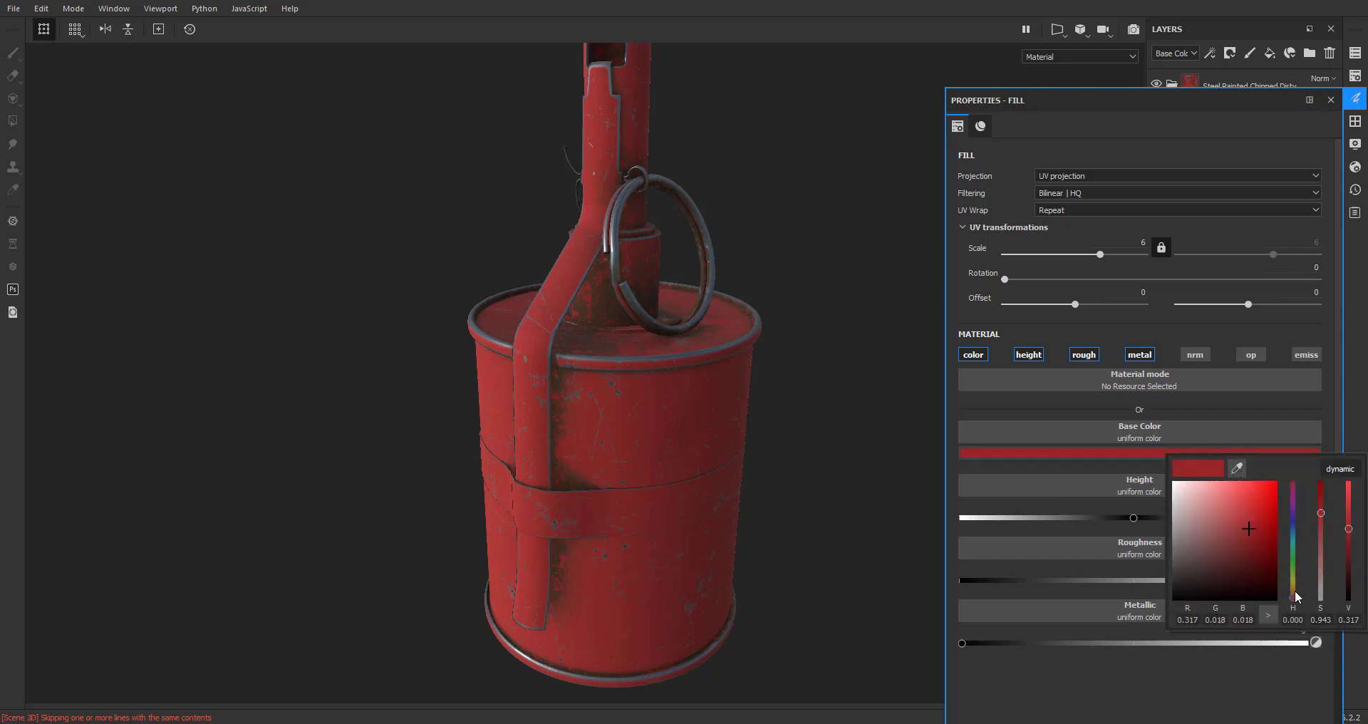
{"action": "left_click_drag", "start_coordinate": [1294, 598], "coordinate": [1298, 570]}
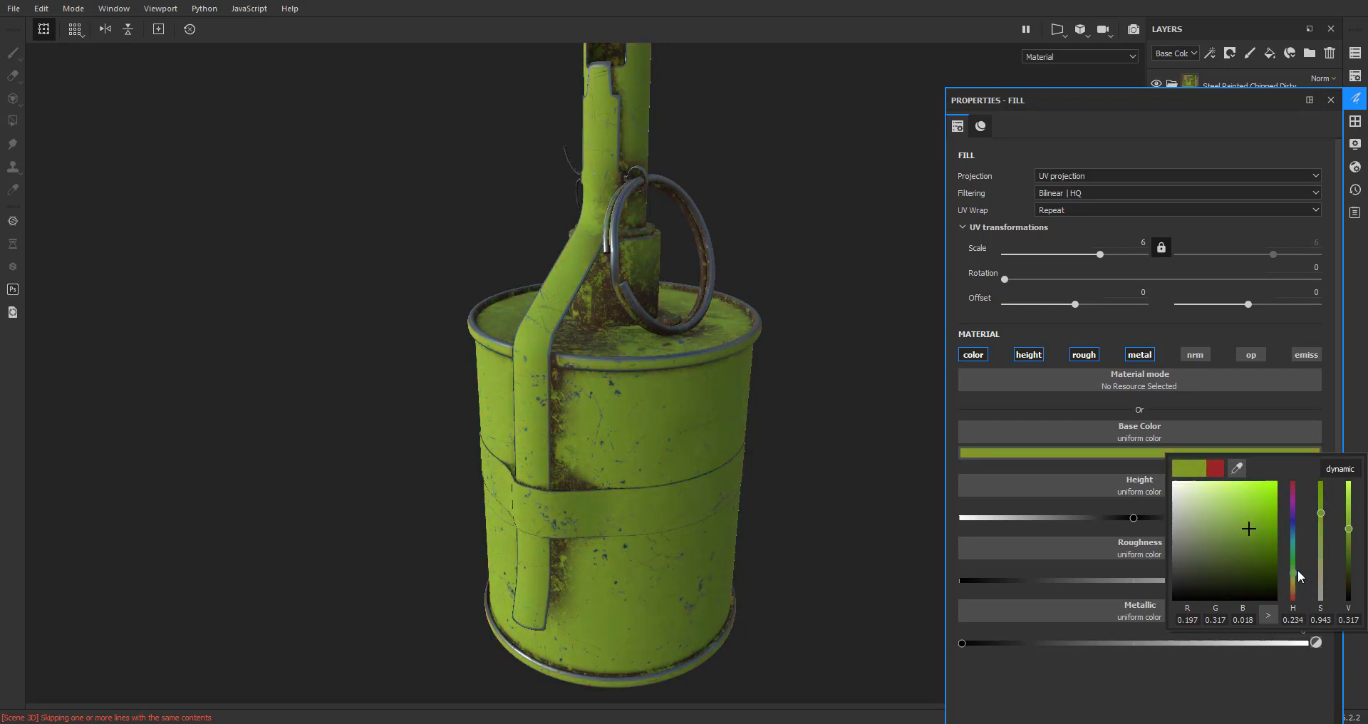
{"action": "left_click", "coordinate": [1238, 469]}
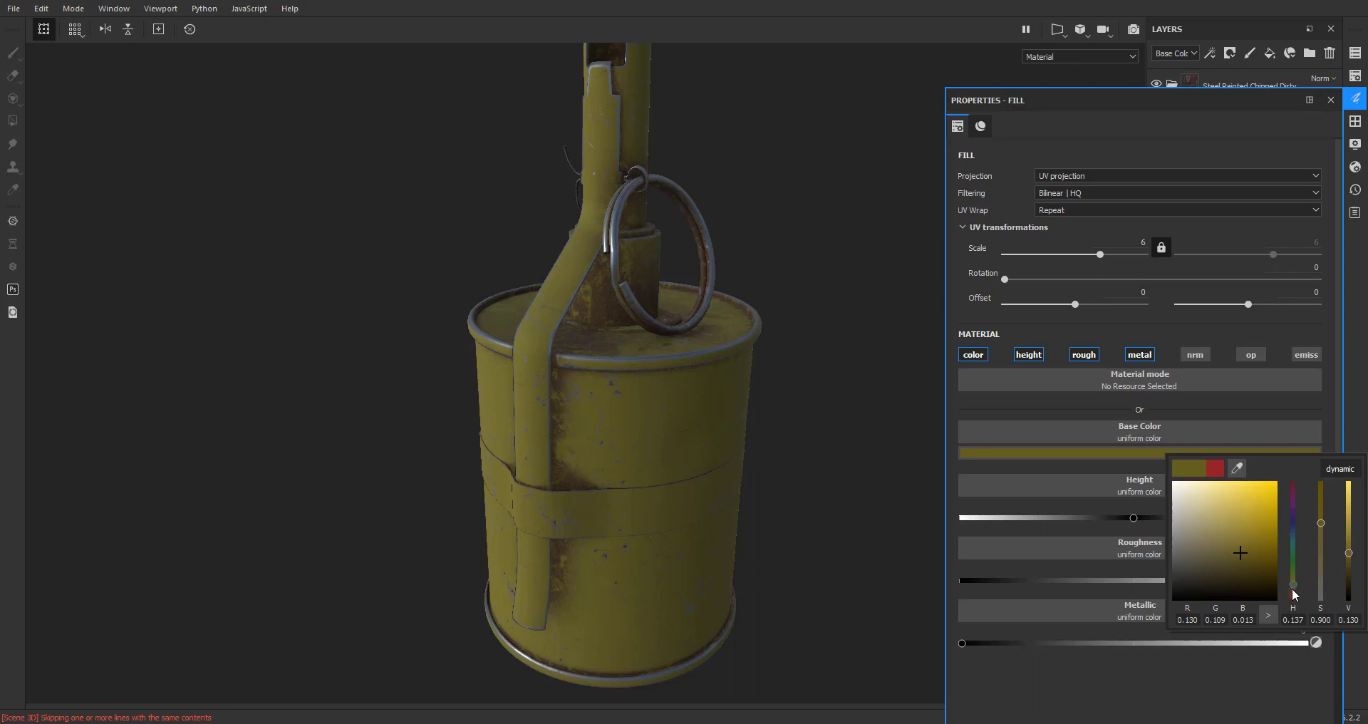
{"action": "left_click_drag", "start_coordinate": [1293, 587], "coordinate": [1294, 581]}
{"action": "left_click", "coordinate": [1253, 155]}
{"action": "left_click", "coordinate": [1330, 101]}
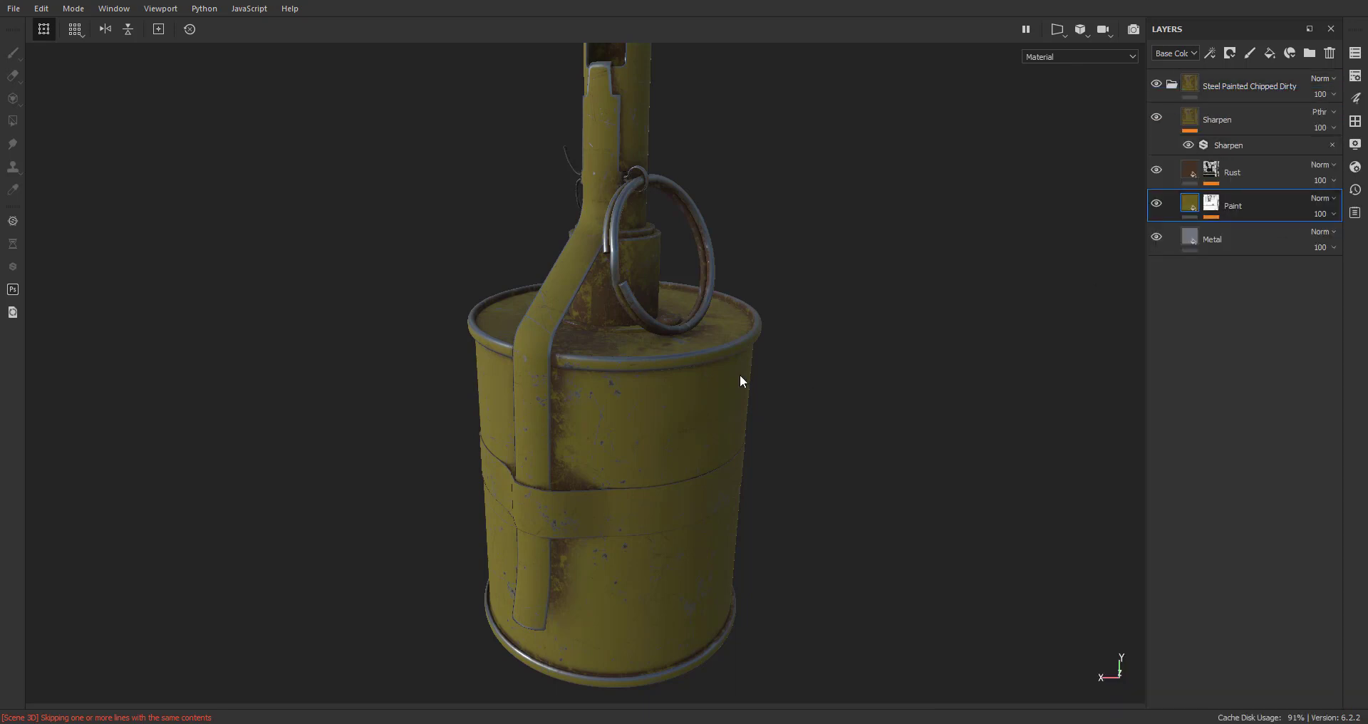
Collapse the Steel Painted Chipped Dirty folder and add a black mask to it
{"action": "middle_click_drag", "start_coordinate": [785, 326], "coordinate": [793, 371], "text": "alt"}
{"action": "mouse_move", "coordinate": [793, 371]}
{"action": "left_mouse_down", "text": "alt"}
{"action": "mouse_move", "coordinate": [675, 379]}
{"action": "mouse_move", "coordinate": [771, 384]}
{"action": "left_mouse_up", "text": "alt"}
{"action": "middle_click_drag", "start_coordinate": [747, 439], "coordinate": [748, 391], "text": "alt"}
{"action": "middle_click_drag", "start_coordinate": [691, 430], "coordinate": [659, 438], "text": "alt"}
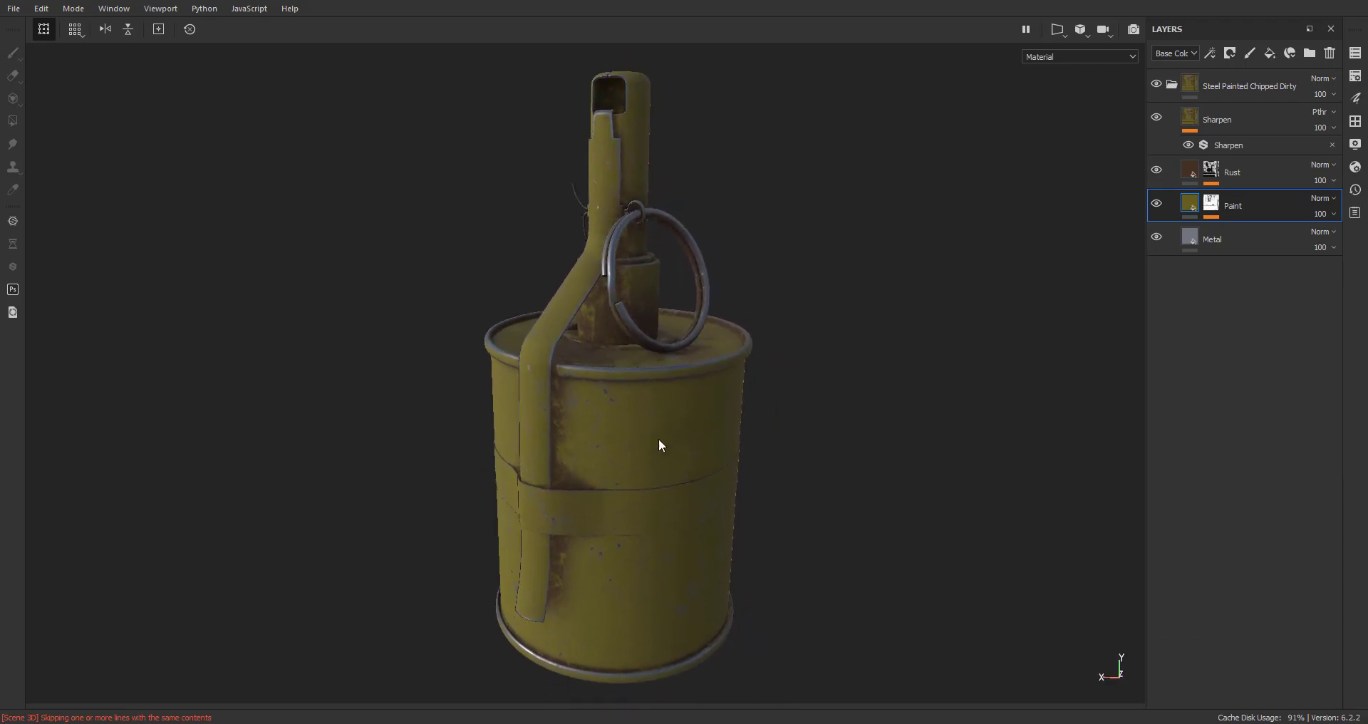
{"action": "left_click", "coordinate": [1172, 84]}
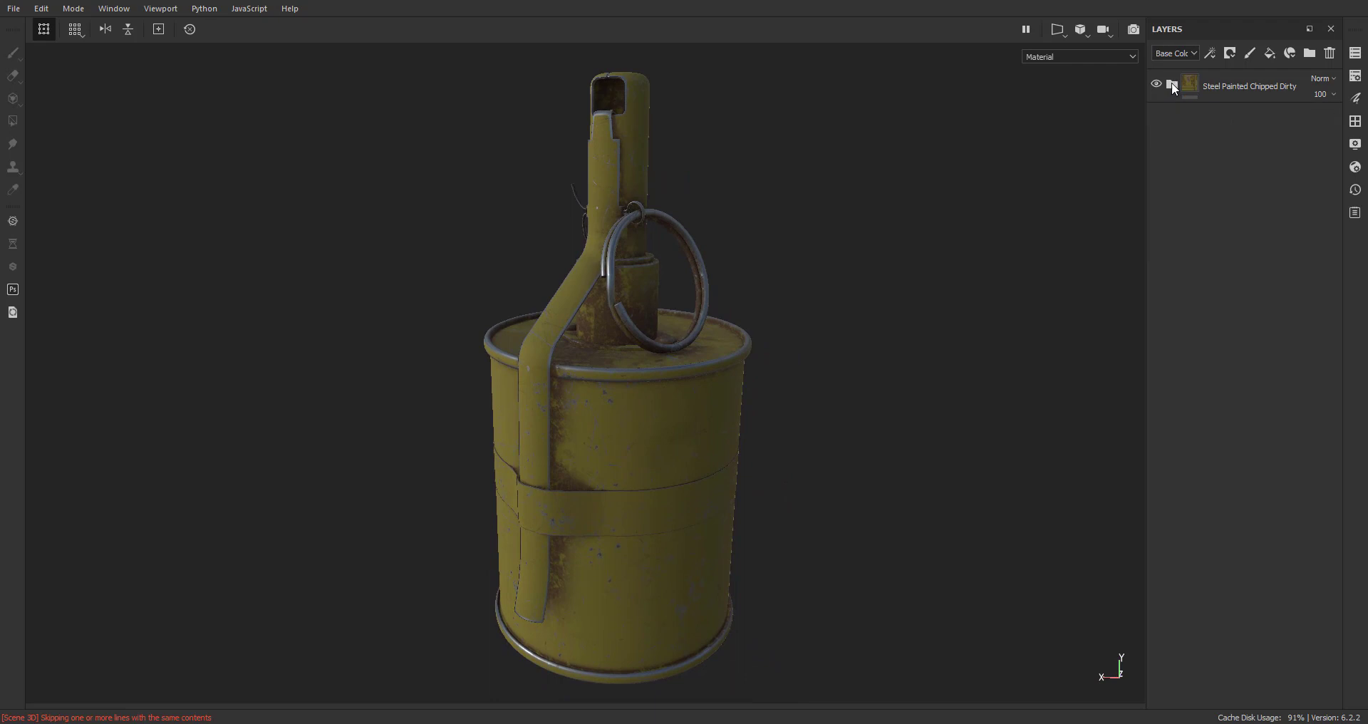
{"action": "left_click", "coordinate": [1217, 87]}
{"action": "right_click", "coordinate": [1217, 86]}
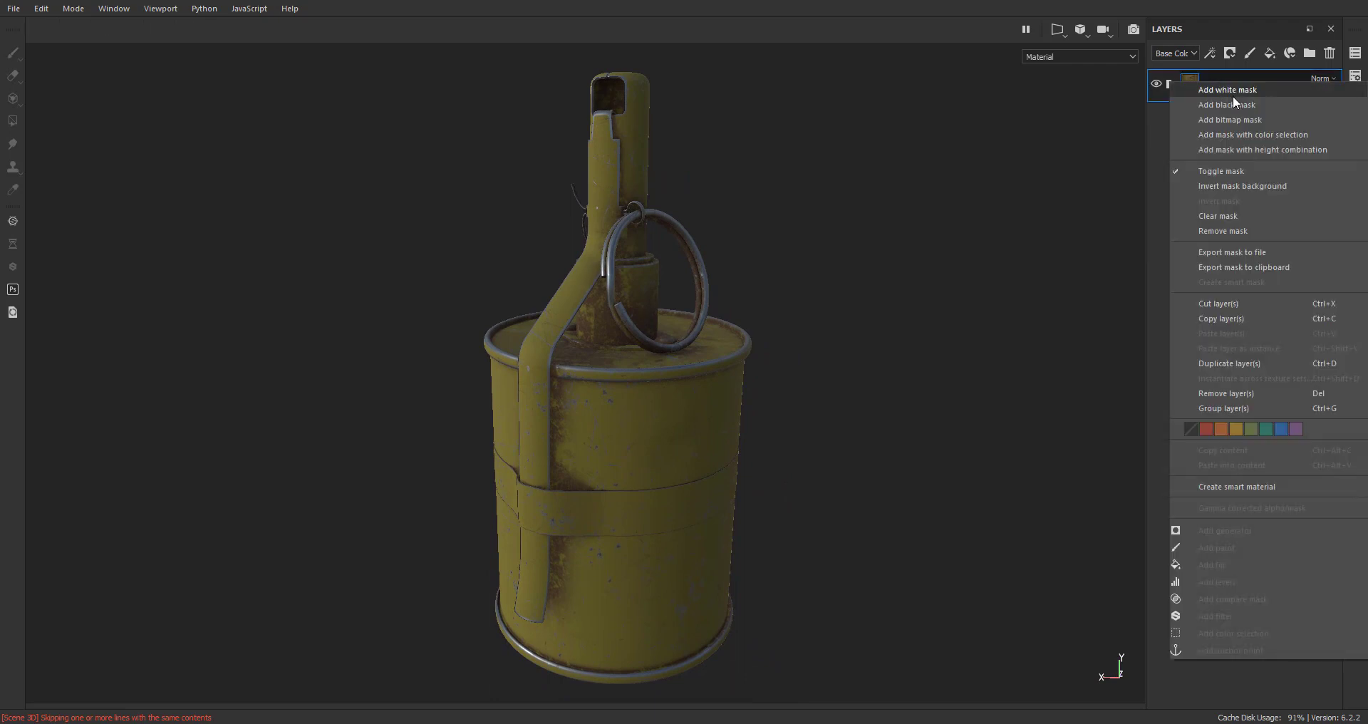
{"action": "left_click", "coordinate": [1238, 108]}
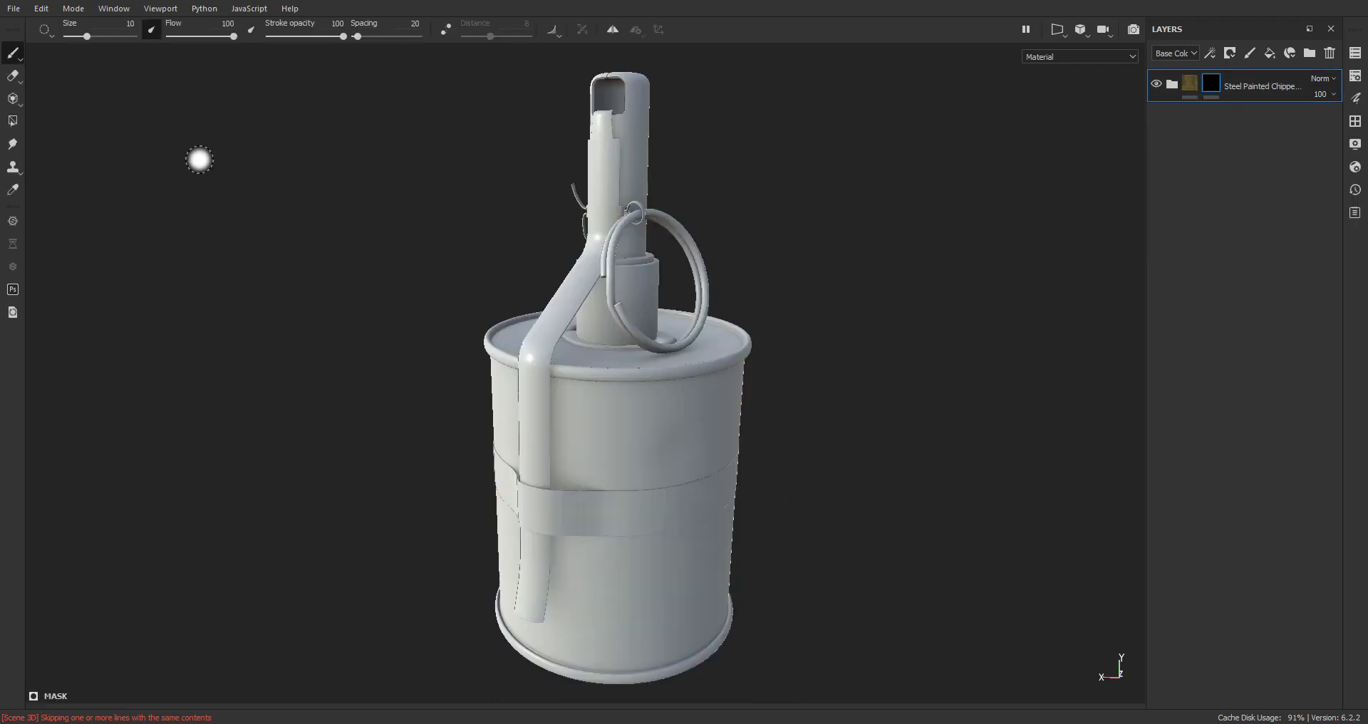
Reveal the material on the grenade's can body by filling its whole mesh white in the folder mask
{"action": "left_click", "coordinate": [13, 122]}
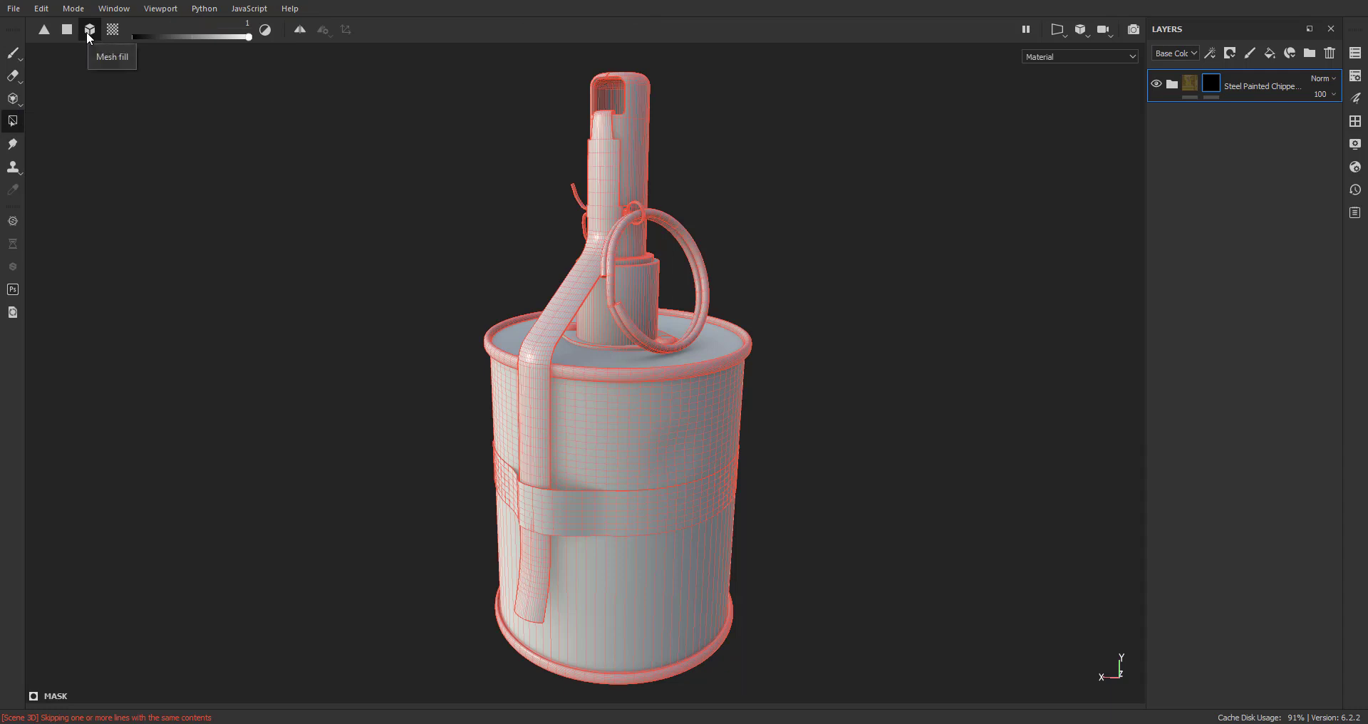
{"action": "left_click", "coordinate": [631, 428]}
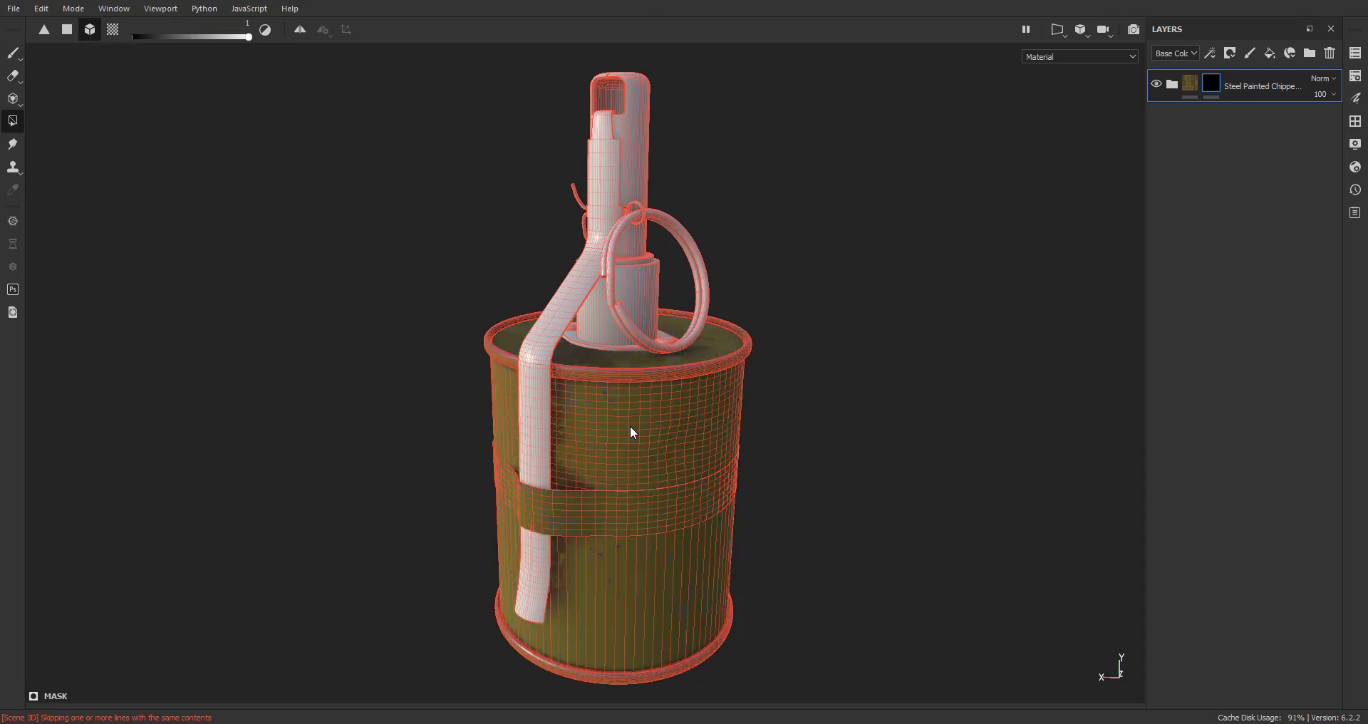
{"action": "scroll", "coordinate": [633, 426], "scroll_direction": "up", "scroll_amount": 3}
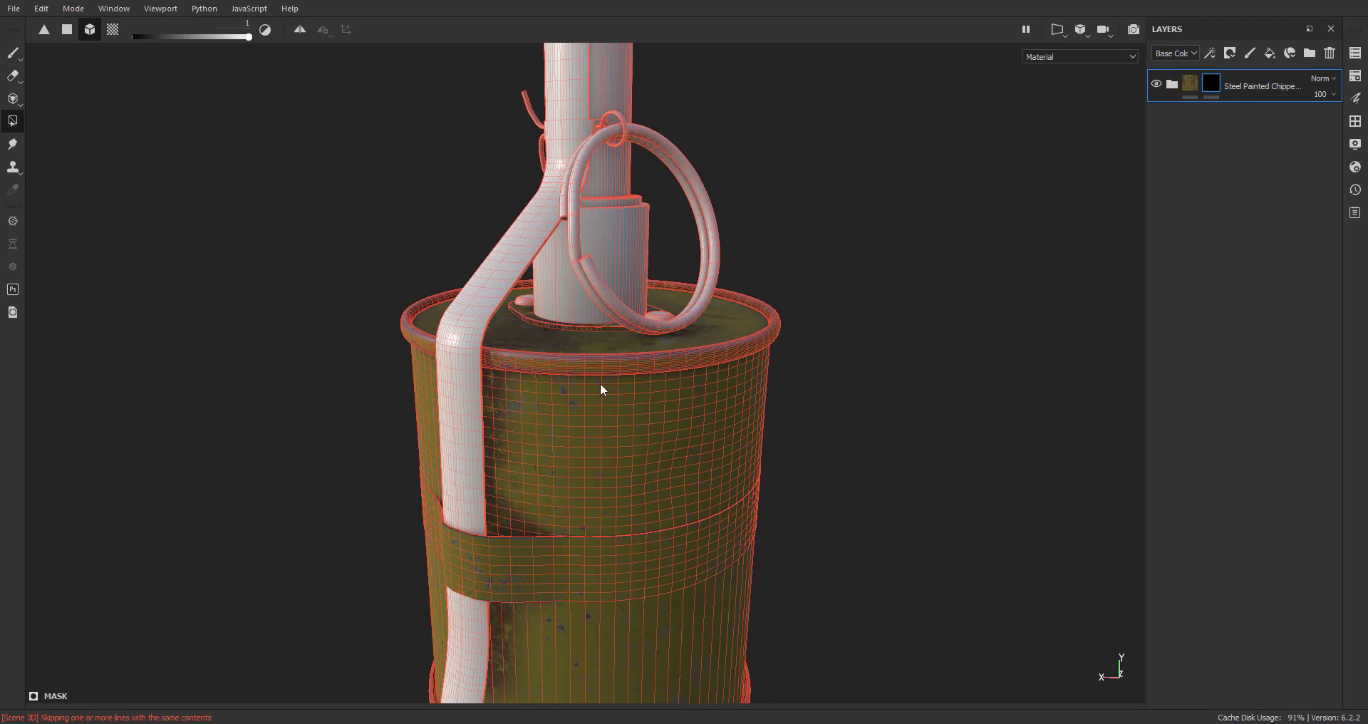
{"action": "scroll", "coordinate": [789, 532], "scroll_direction": "down", "scroll_amount": 3}
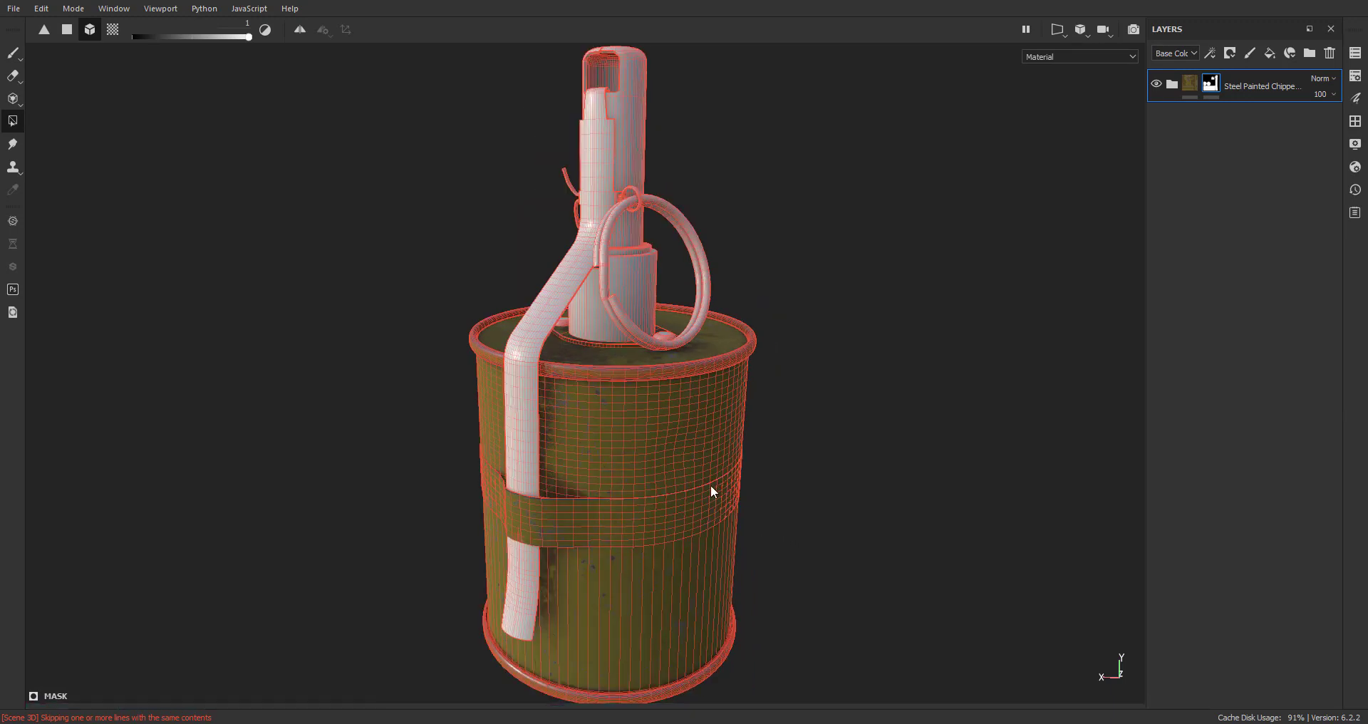
{"action": "scroll", "coordinate": [623, 513], "scroll_direction": "up", "scroll_amount": 5}
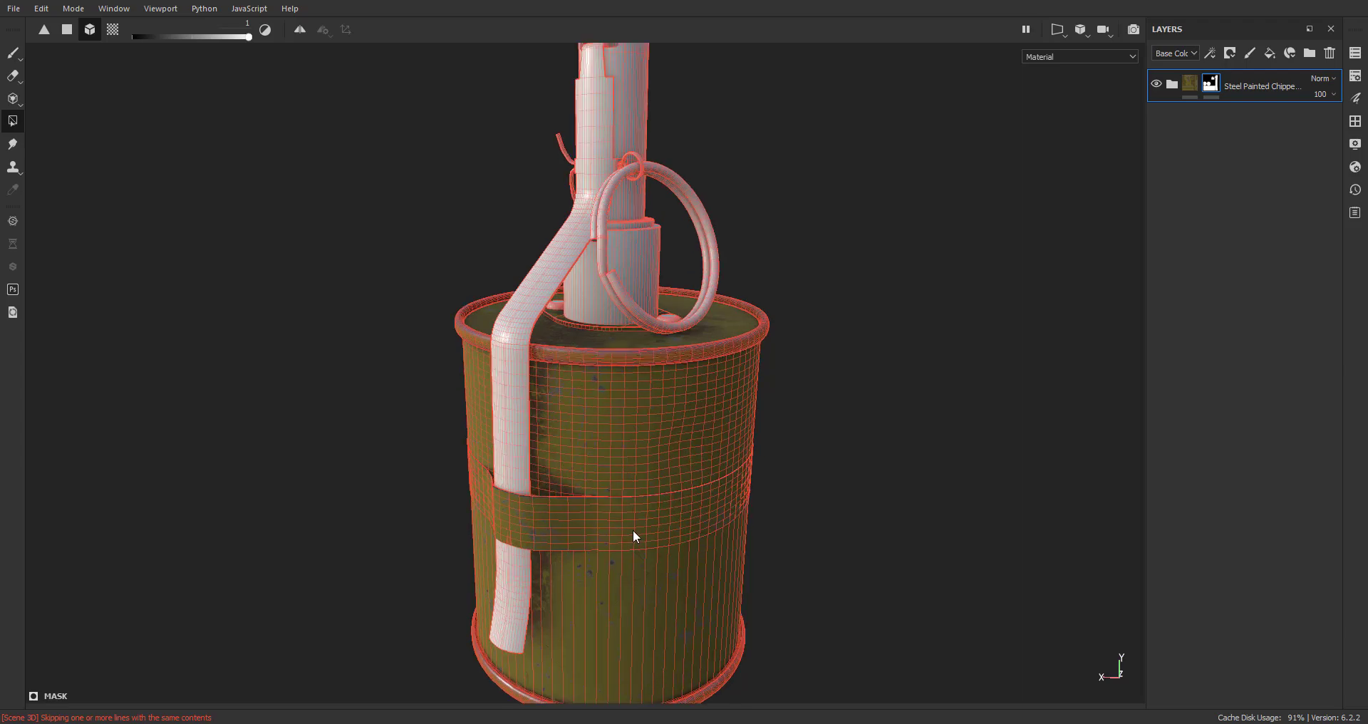
{"action": "scroll", "coordinate": [624, 450], "scroll_direction": "up", "scroll_amount": 2}
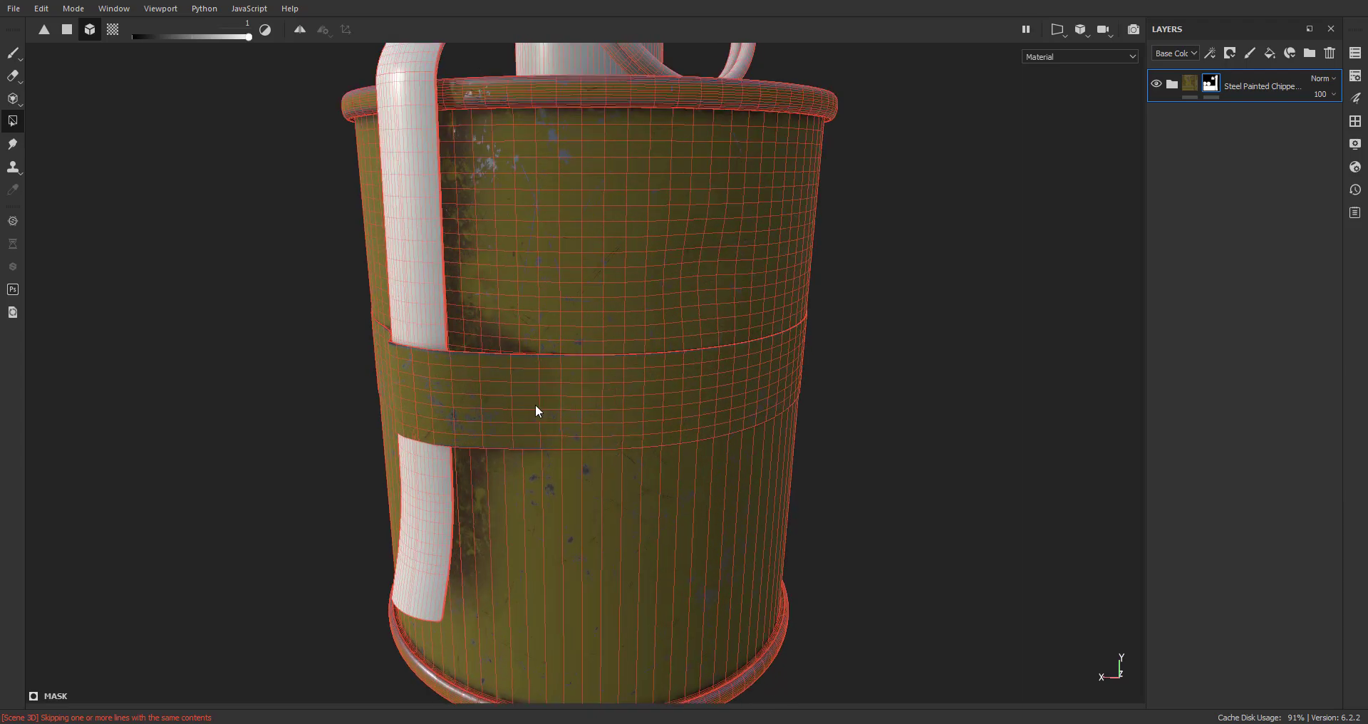
Try a black mesh fill on the strap around the can, and fill the mesh back in white
{"action": "key", "text": "x"}
{"action": "left_click", "coordinate": [562, 400]}
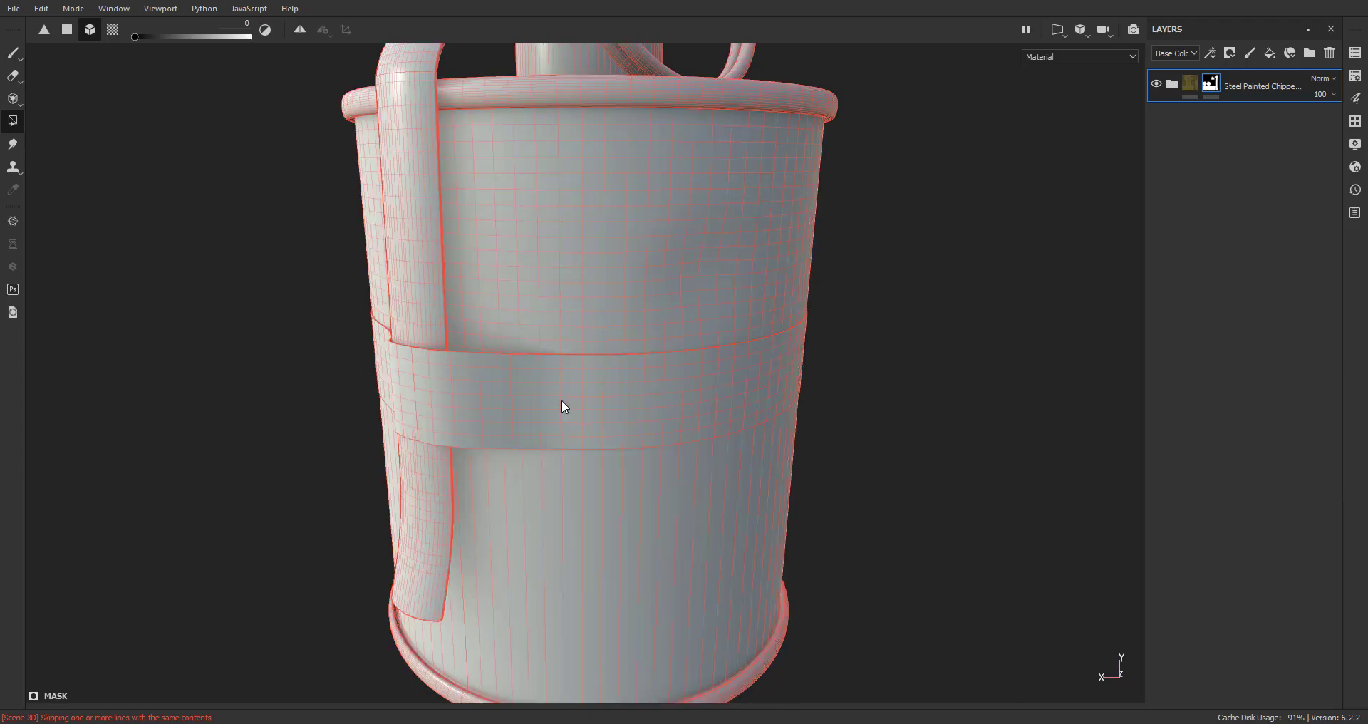
{"action": "key", "text": "x"}
{"action": "left_click", "coordinate": [562, 401]}
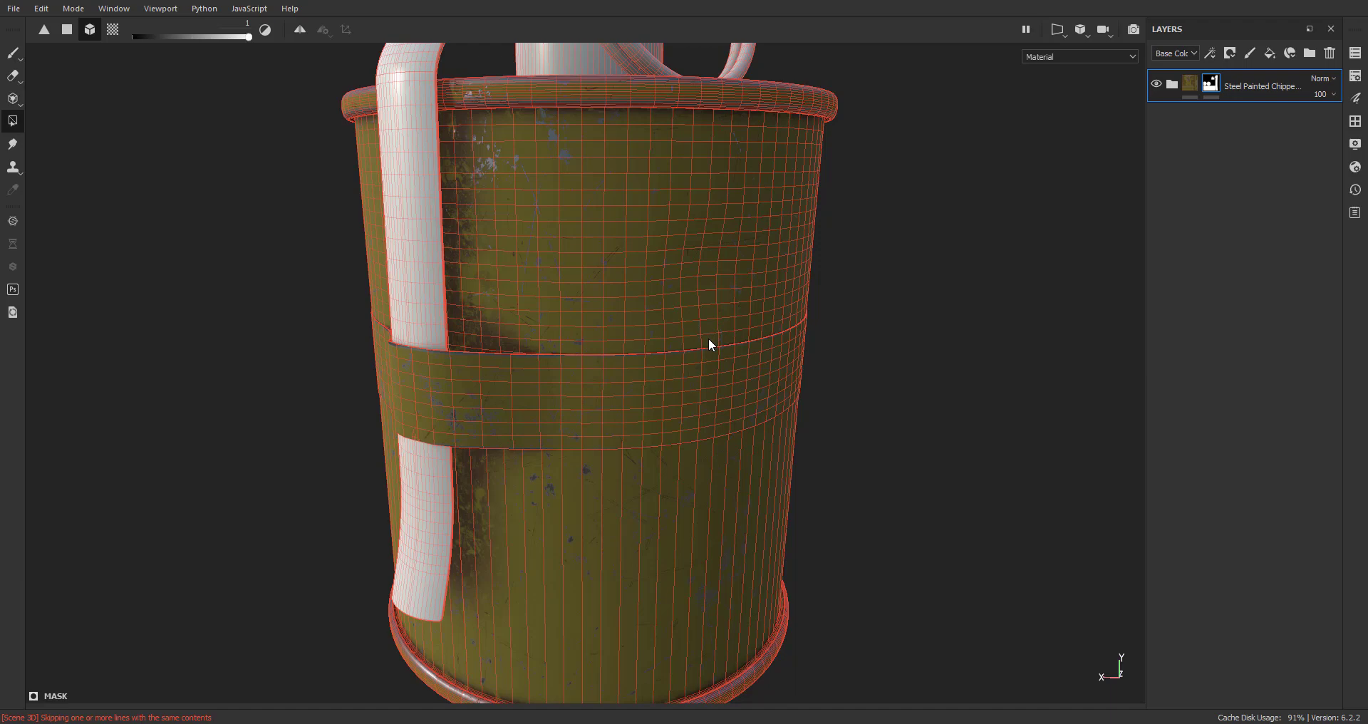
Switch the viewport to orthographic view and frame the can body level from the side
{"action": "left_click_drag", "start_coordinate": [710, 345], "coordinate": [748, 308], "text": "alt"}
{"action": "middle_click_drag", "start_coordinate": [590, 377], "coordinate": [779, 357], "text": "alt"}
{"action": "left_click", "coordinate": [1082, 31]}
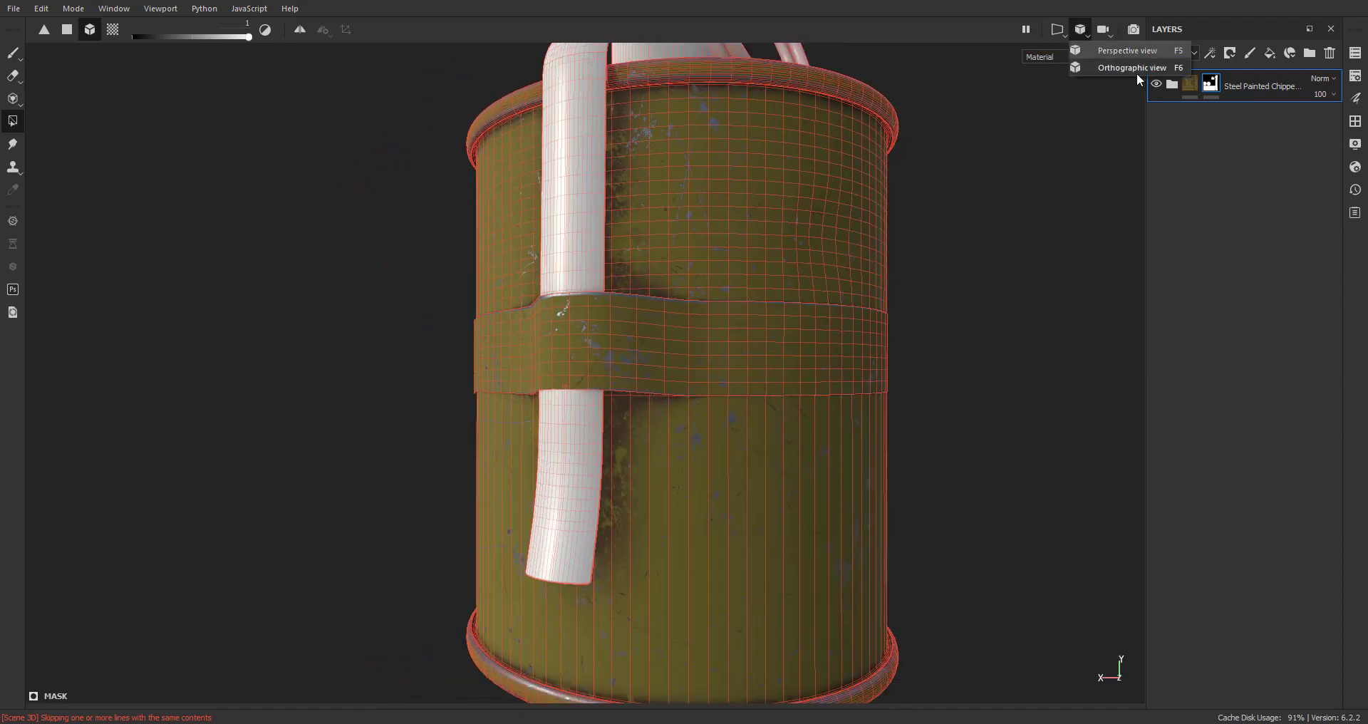
{"action": "left_click", "coordinate": [1139, 66]}
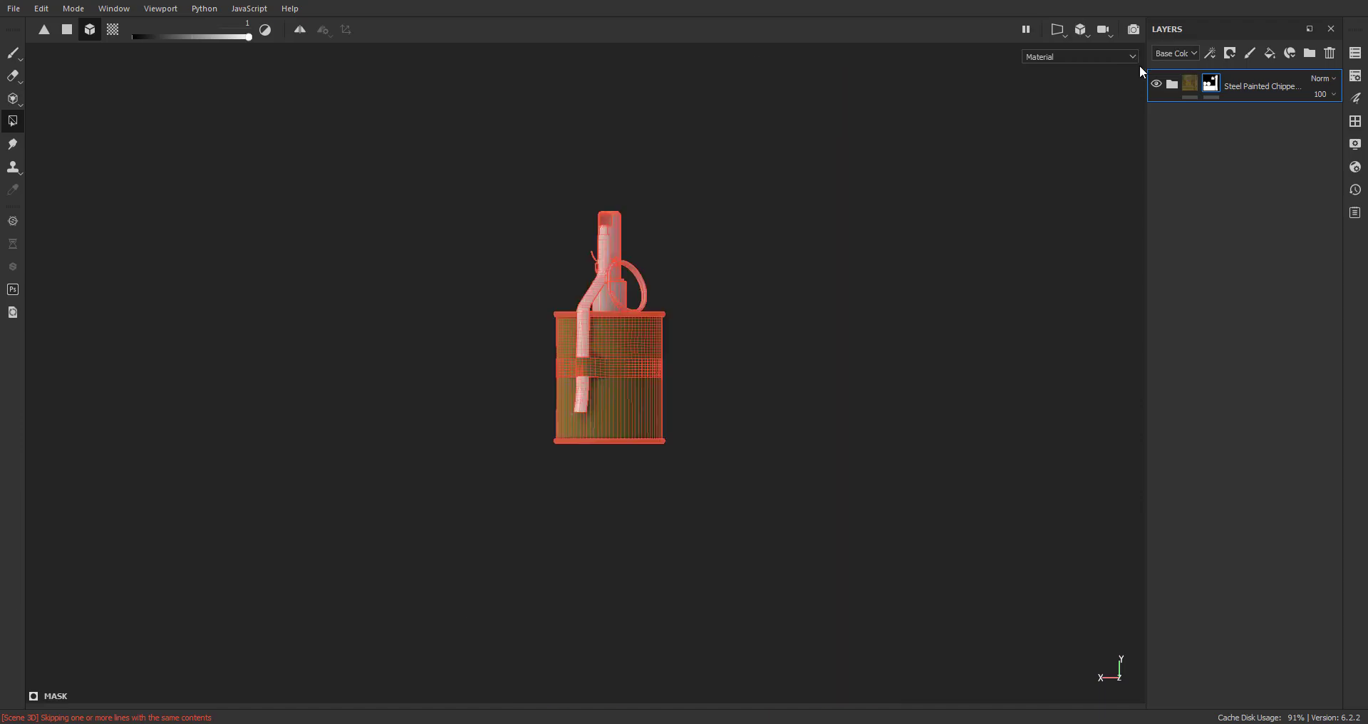
{"action": "scroll", "coordinate": [603, 332], "scroll_direction": "up", "scroll_amount": 5}
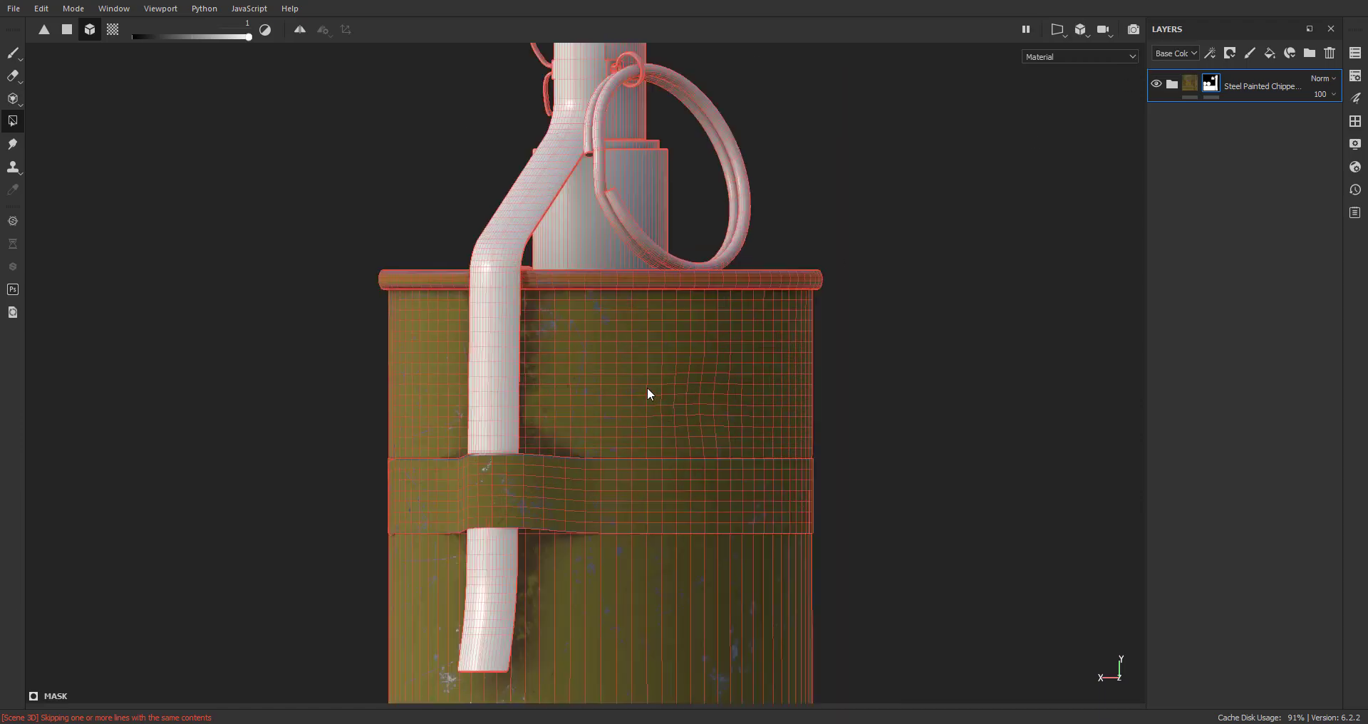
{"action": "middle_click_drag", "start_coordinate": [792, 534], "coordinate": [697, 383]}
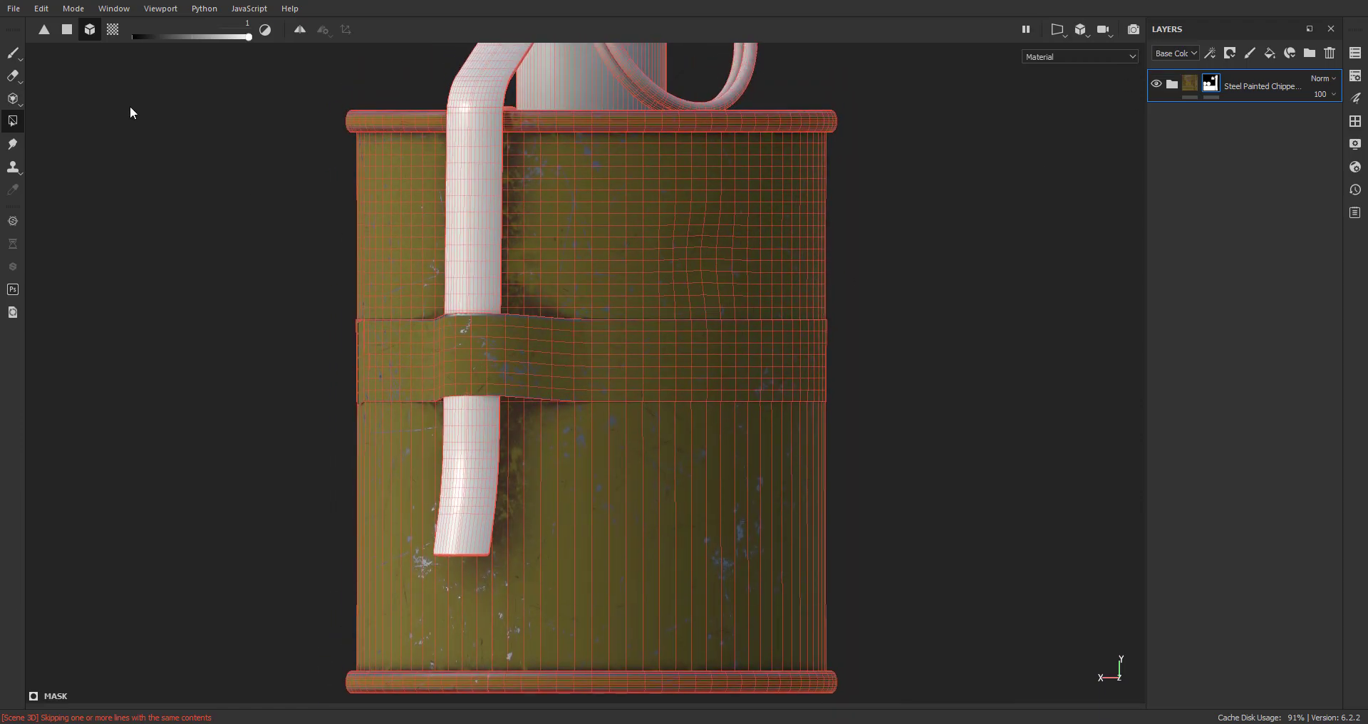
Exclude the strap around the can from the folder mask with black polygon fills across its quads
{"action": "left_click", "coordinate": [67, 29]}
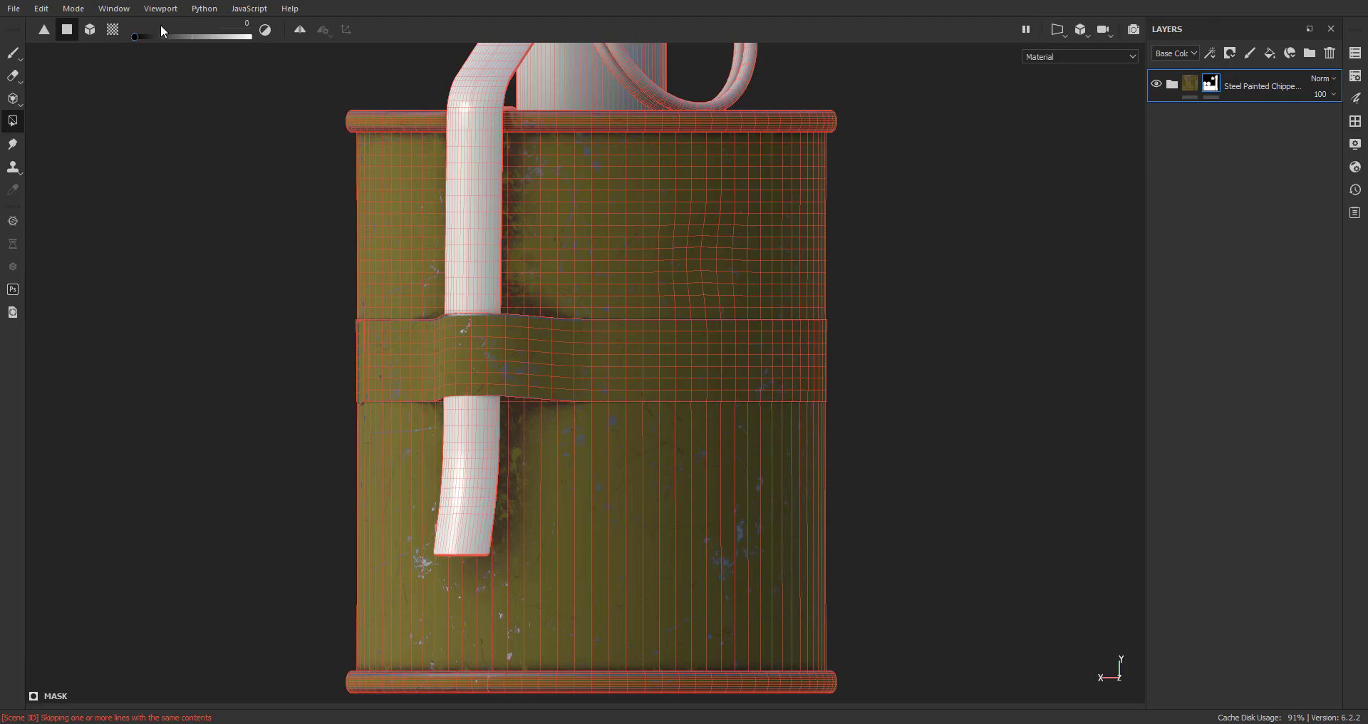
{"action": "scroll", "coordinate": [342, 390], "scroll_direction": "down", "scroll_amount": 2}
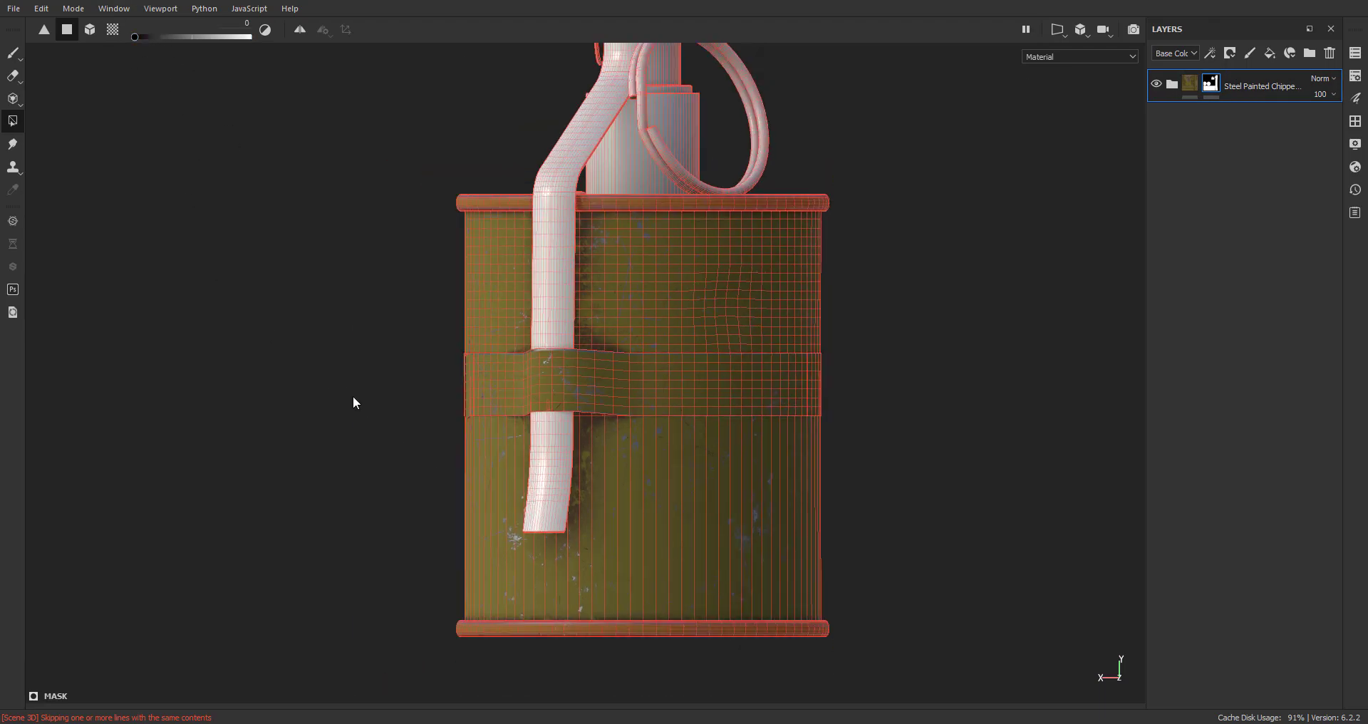
{"action": "scroll", "coordinate": [353, 399], "scroll_direction": "up", "scroll_amount": 5}
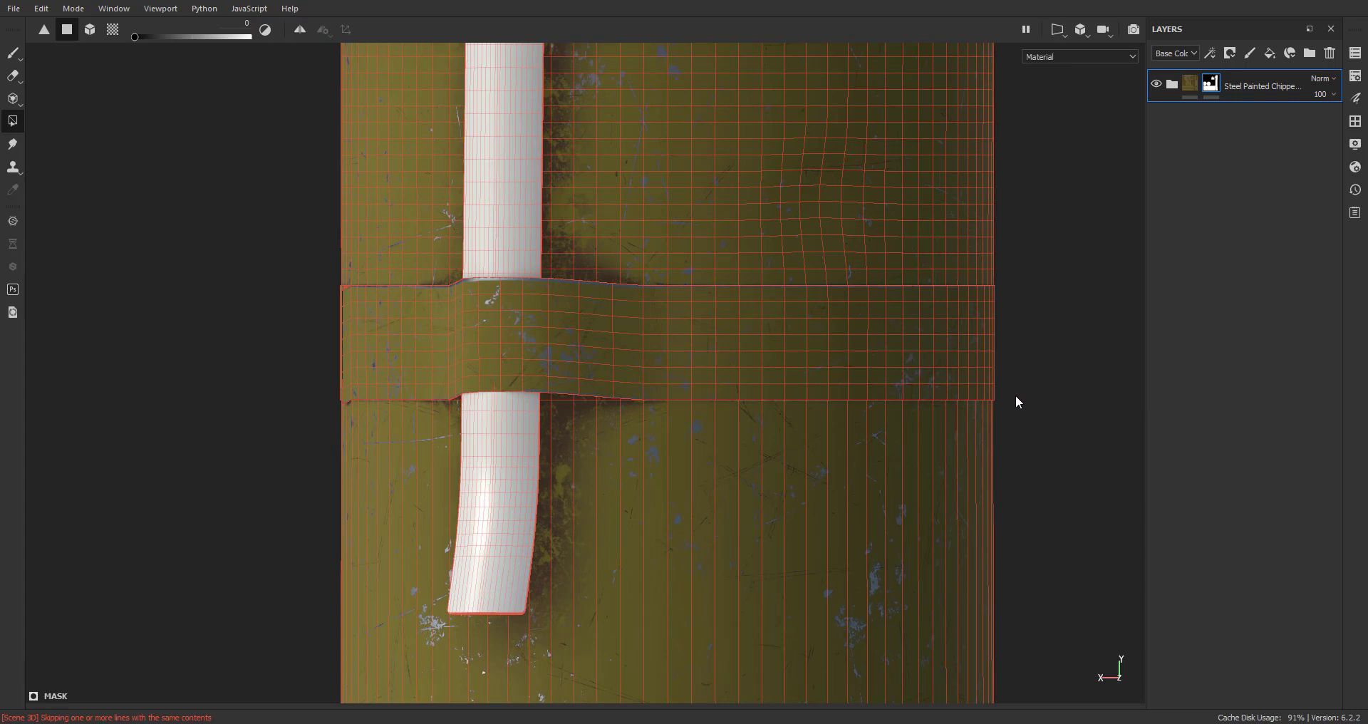
{"action": "left_click_drag", "start_coordinate": [1015, 396], "coordinate": [315, 285]}
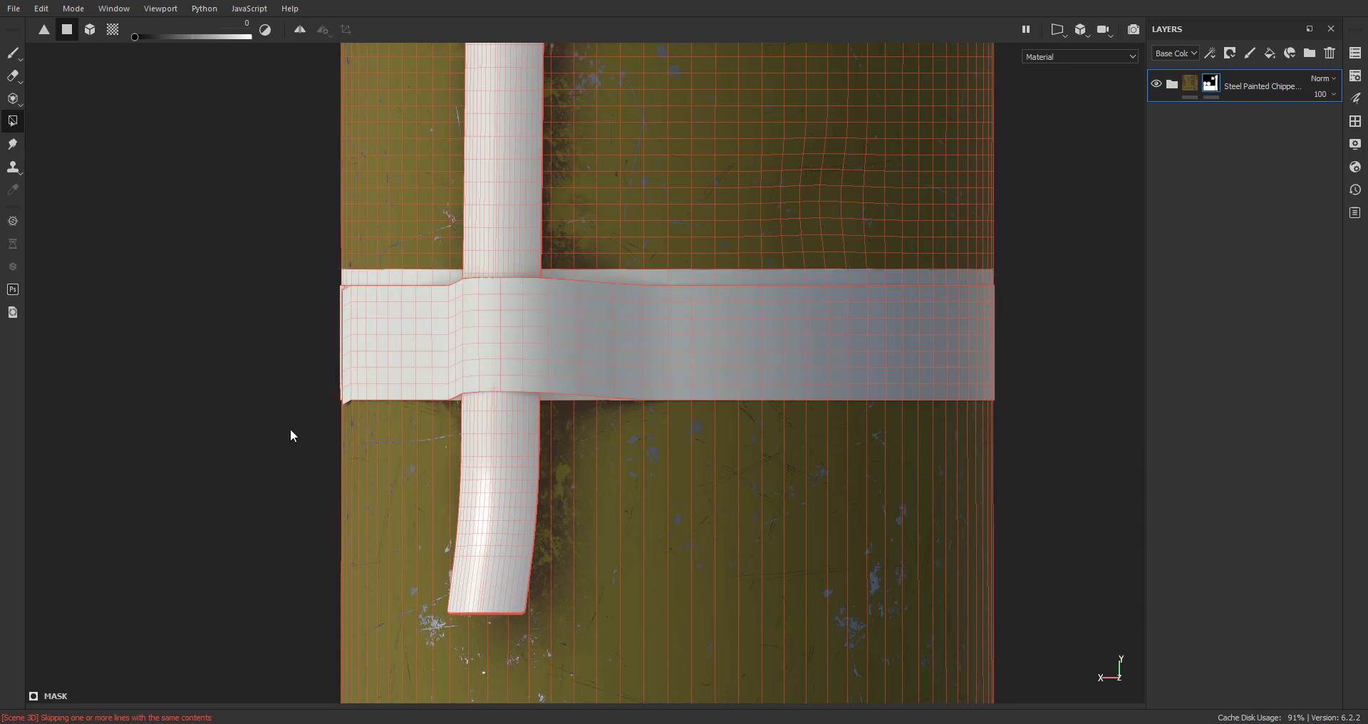
{"action": "left_click_drag", "start_coordinate": [578, 340], "coordinate": [1042, 403]}
Restore the can body below the strap in the mask with a white polygon fill
{"action": "scroll", "coordinate": [1014, 486], "scroll_direction": "down", "scroll_amount": 3}
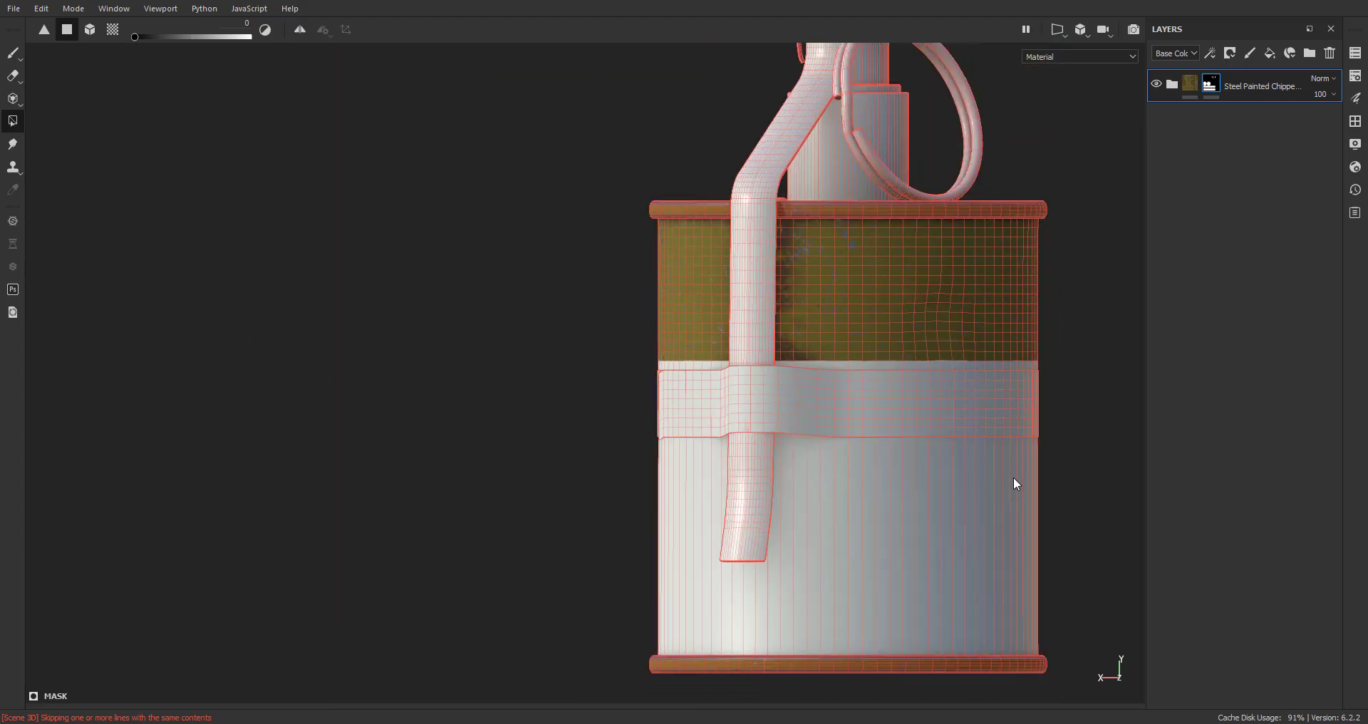
{"action": "middle_click_drag", "start_coordinate": [849, 439], "coordinate": [720, 387]}
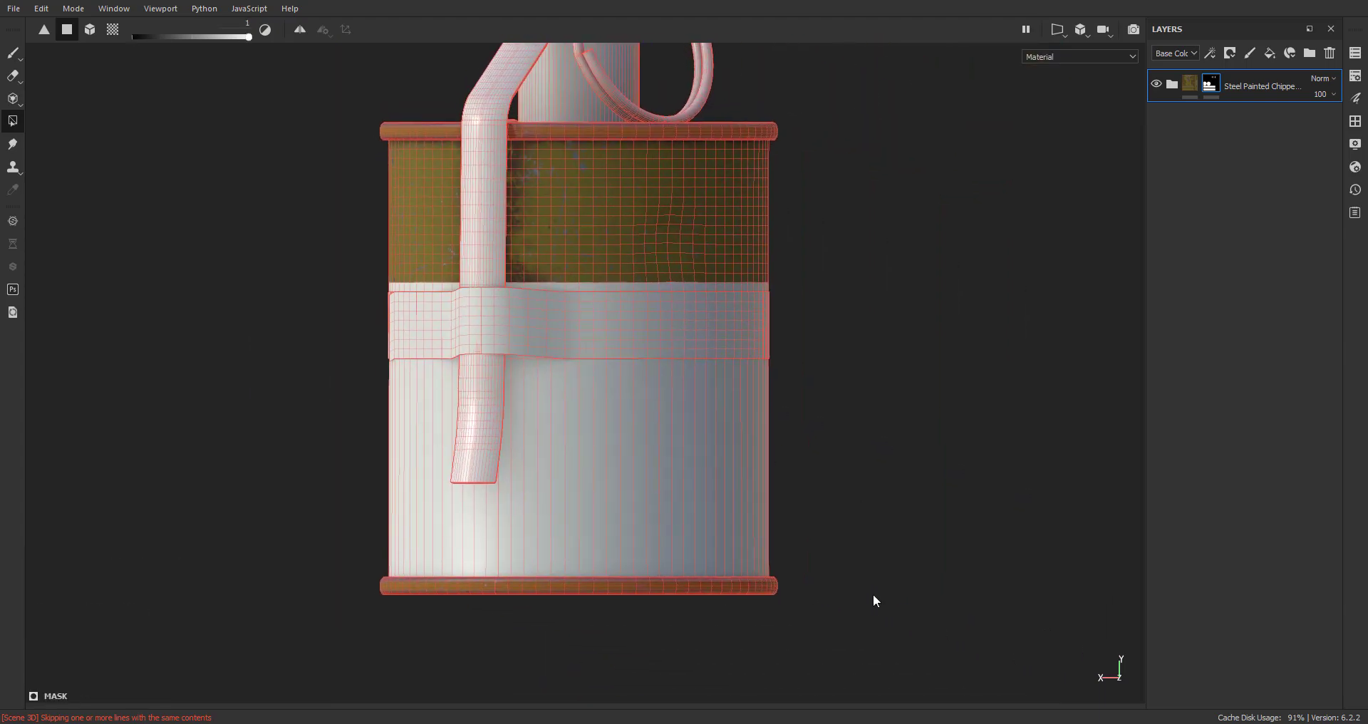
{"action": "left_click_drag", "start_coordinate": [872, 598], "coordinate": [359, 527]}
{"action": "left_click_drag", "start_coordinate": [156, 509], "coordinate": [160, 503]}
{"action": "mouse_move", "coordinate": [436, 370]}
{"action": "middle_mouse_down"}
{"action": "mouse_move", "coordinate": [663, 281]}
{"action": "mouse_move", "coordinate": [299, 308]}
{"action": "middle_mouse_up"}
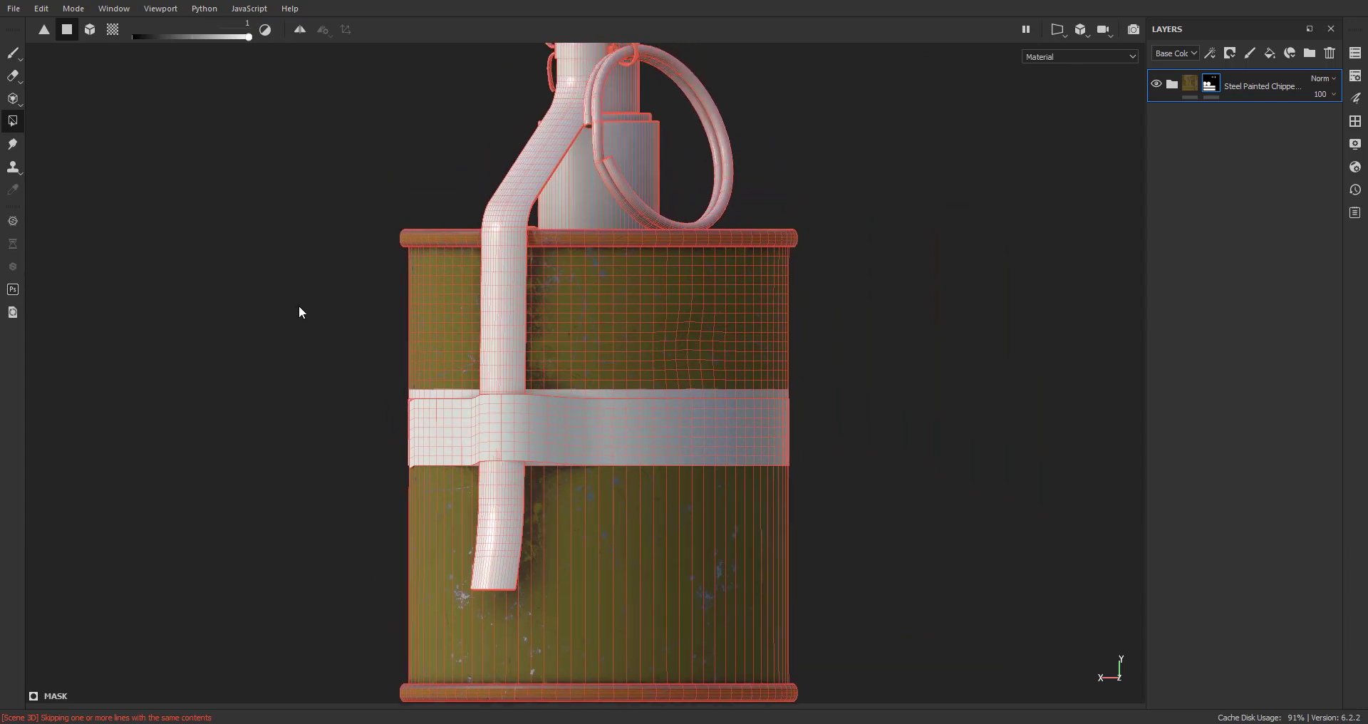
Restore the body polygons just above the strap in white and mask the lever out with a black mesh fill
{"action": "scroll", "coordinate": [299, 308], "scroll_direction": "up", "scroll_amount": 1}
{"action": "mouse_move", "coordinate": [285, 295]}
{"action": "left_mouse_down"}
{"action": "mouse_move", "coordinate": [814, 378]}
{"action": "mouse_move", "coordinate": [826, 393]}
{"action": "left_mouse_up"}
{"action": "left_click", "coordinate": [90, 29]}
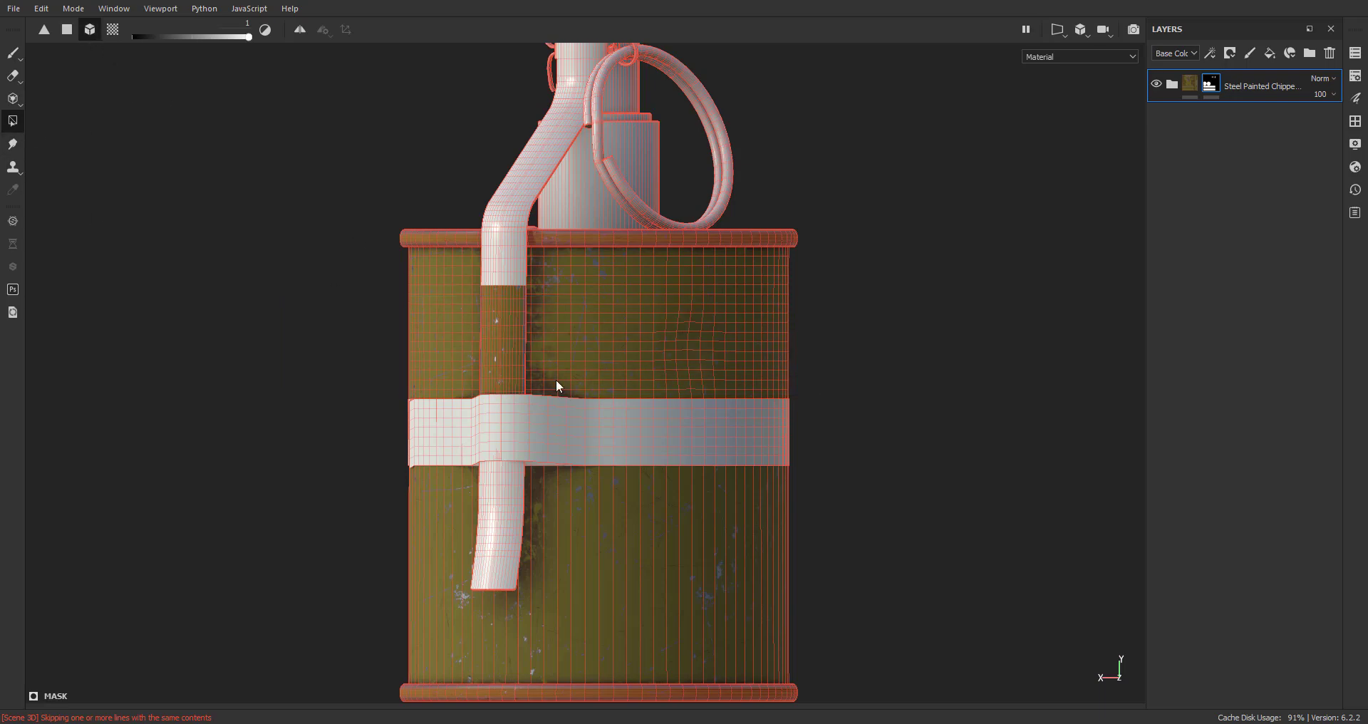
{"action": "left_click", "coordinate": [503, 333]}
{"action": "scroll", "coordinate": [563, 456], "scroll_direction": "down", "scroll_amount": 2}
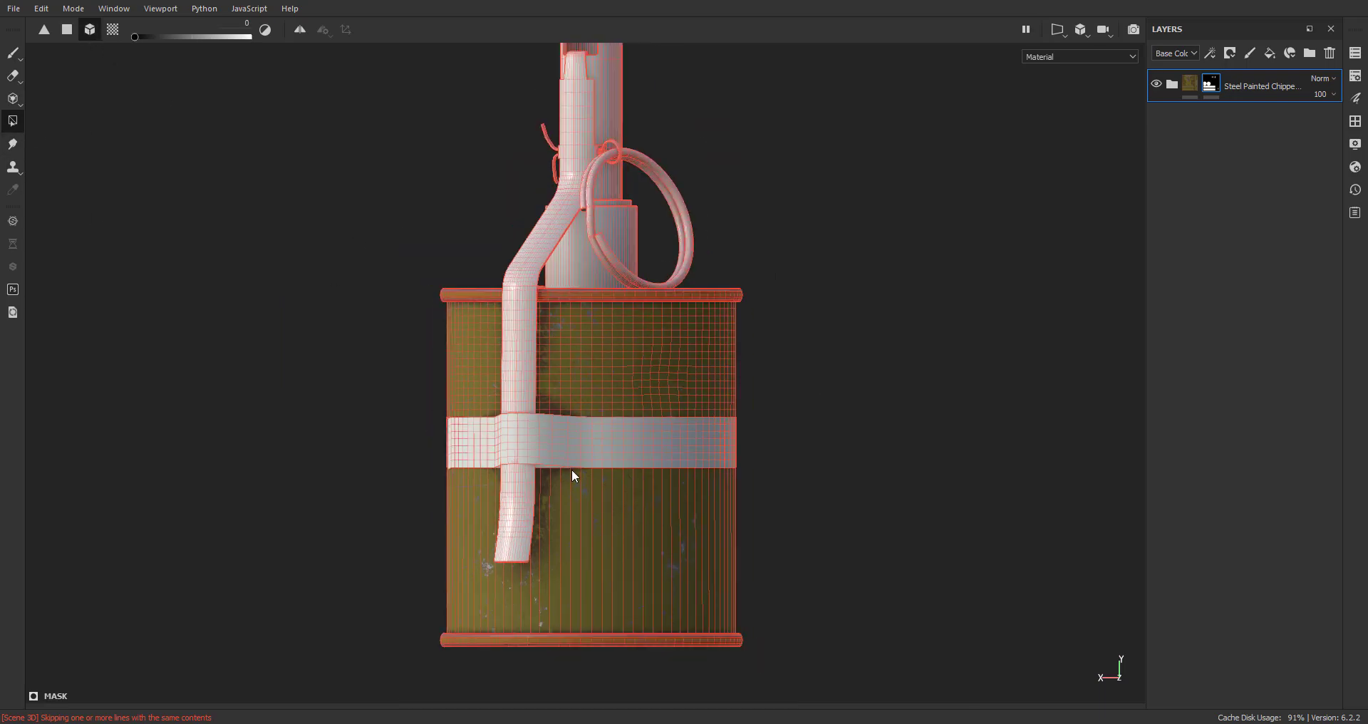
Restore the unmasked body polygons beneath the strap, beside and behind the lever, with white polygon fills
{"action": "scroll", "coordinate": [571, 470], "scroll_direction": "up", "scroll_amount": 5}
{"action": "left_click_drag", "start_coordinate": [567, 471], "coordinate": [538, 496], "text": "alt"}
{"action": "scroll", "coordinate": [537, 496], "scroll_direction": "up", "scroll_amount": 4}
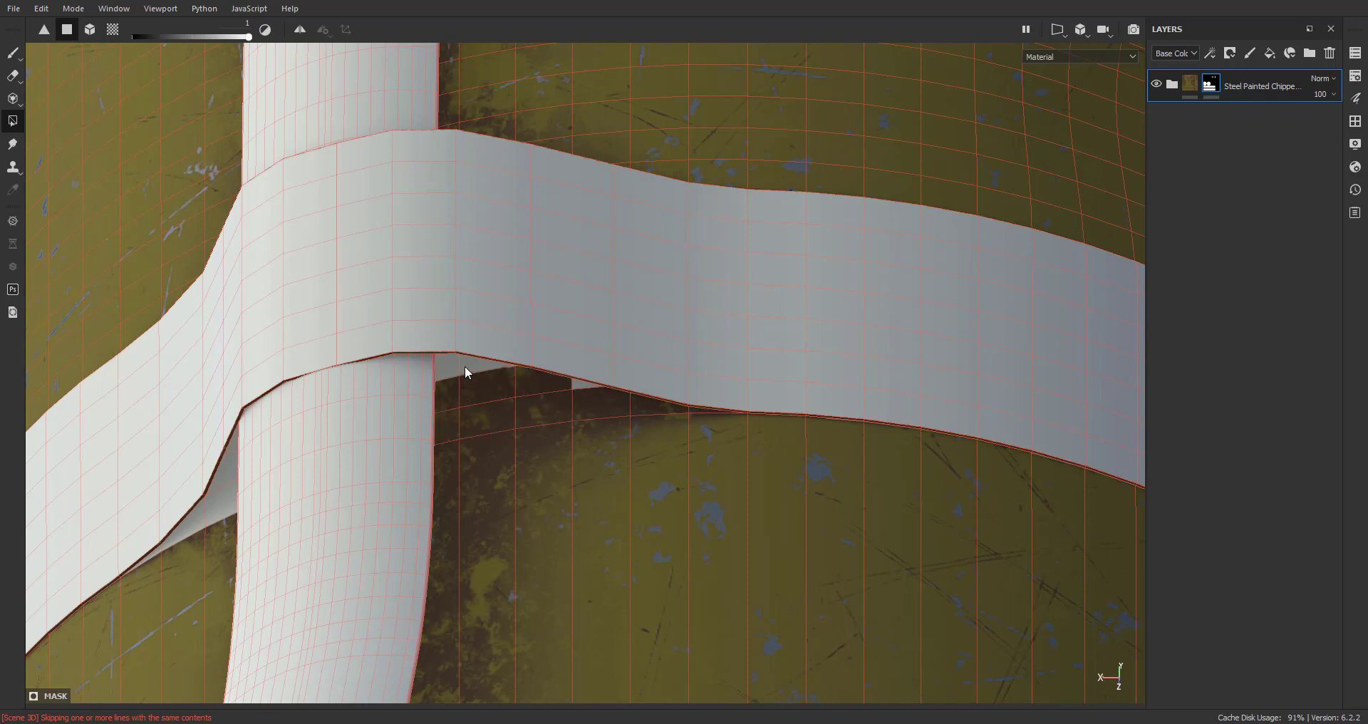
{"action": "left_click_drag", "start_coordinate": [451, 368], "coordinate": [546, 367], "text": "alt"}
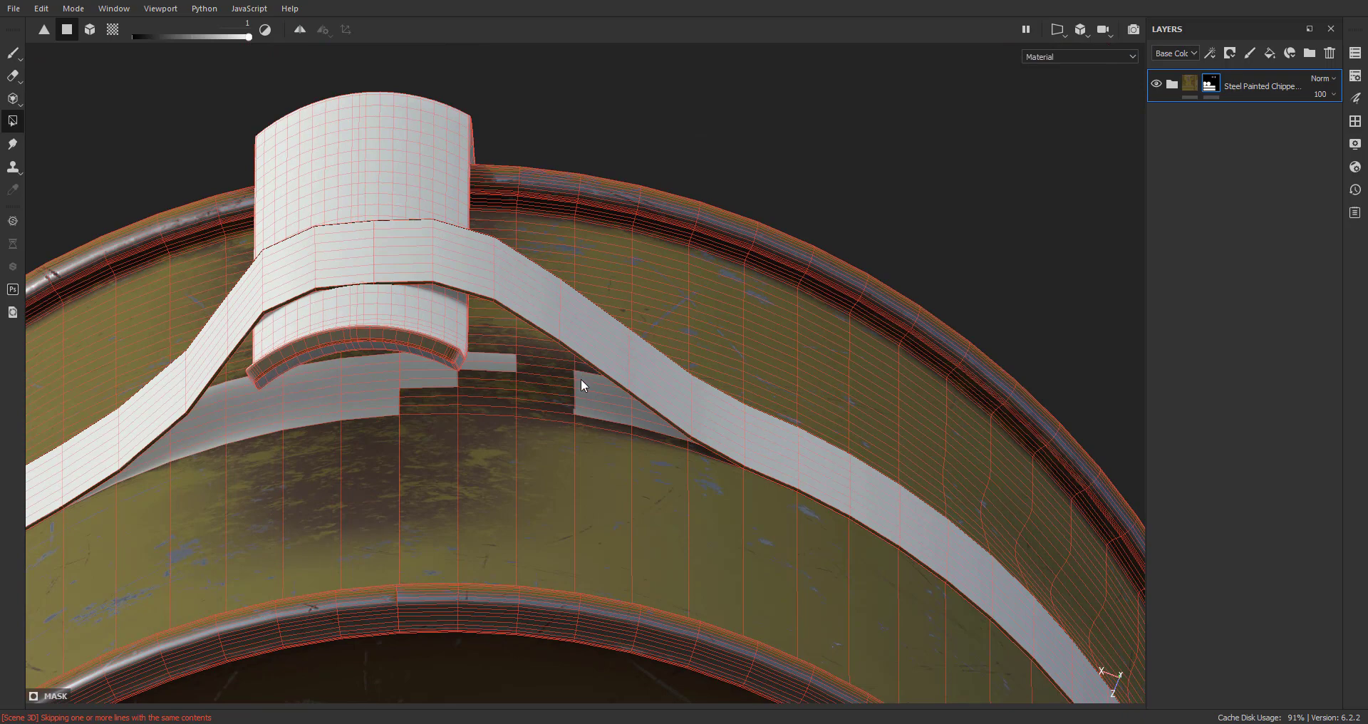
{"action": "left_click", "coordinate": [583, 400]}
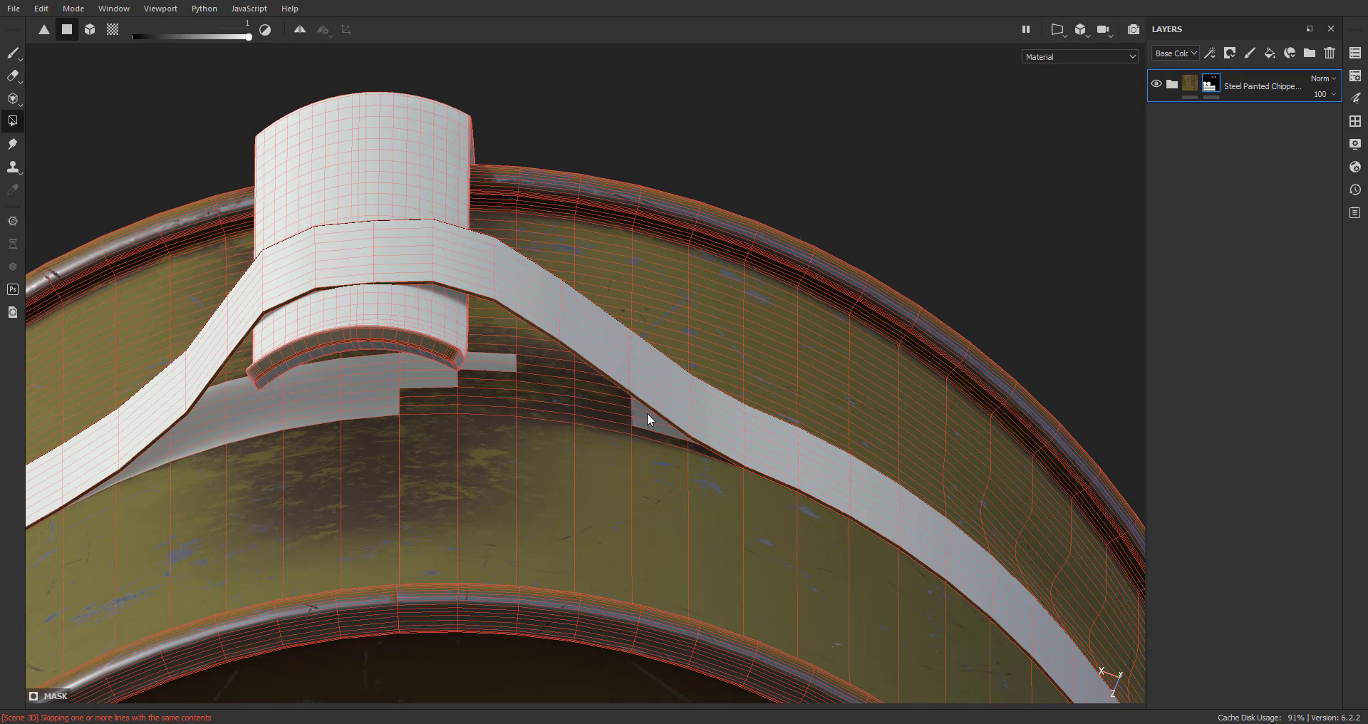
{"action": "left_click_drag", "start_coordinate": [640, 419], "coordinate": [834, 413], "text": "alt"}
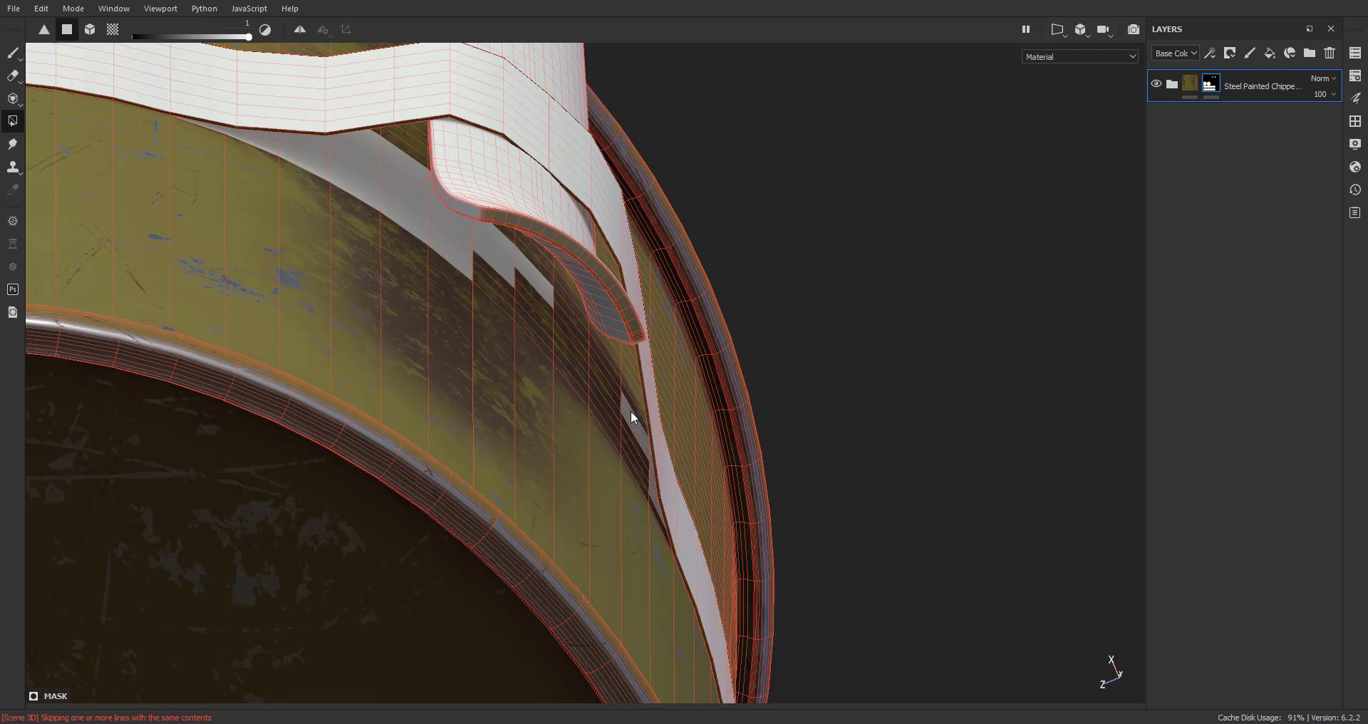
{"action": "left_click_drag", "start_coordinate": [631, 457], "coordinate": [677, 482], "text": "alt"}
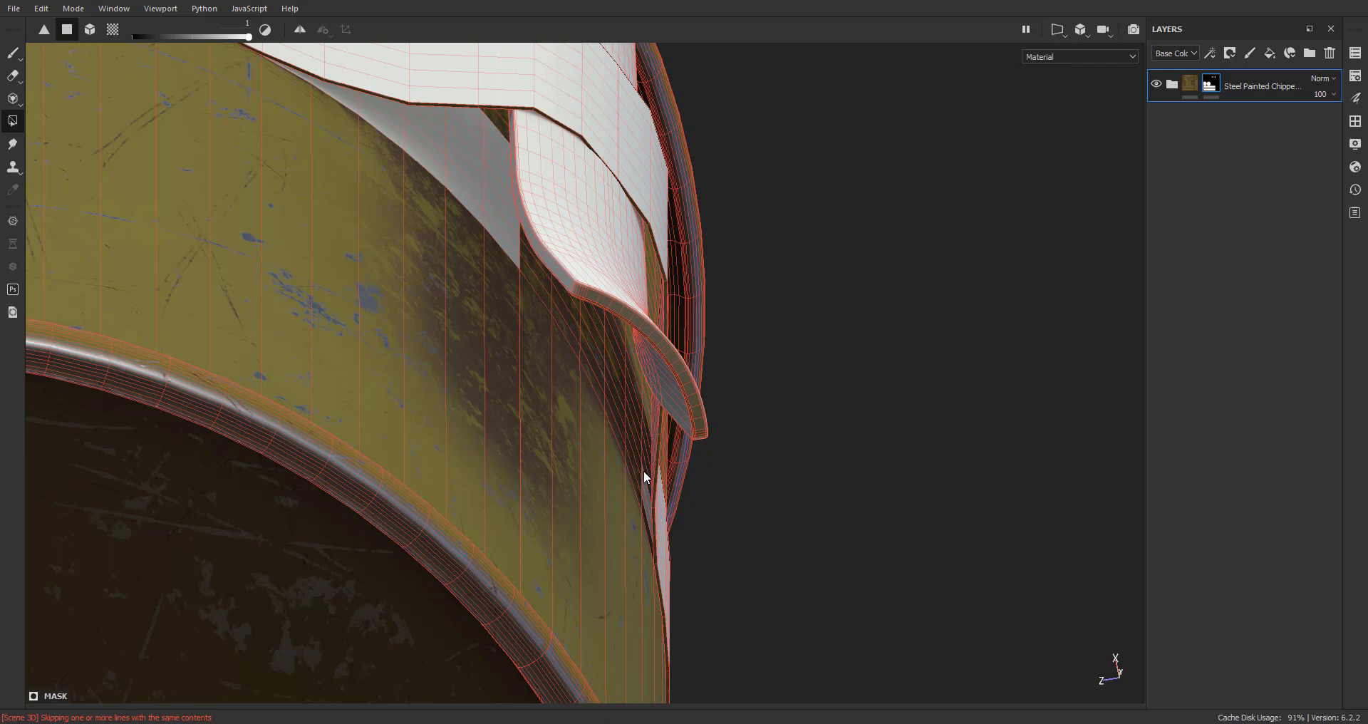
{"action": "left_click_drag", "start_coordinate": [626, 495], "coordinate": [482, 453], "text": "alt"}
{"action": "middle_click_drag", "start_coordinate": [483, 454], "coordinate": [658, 386], "text": "alt"}
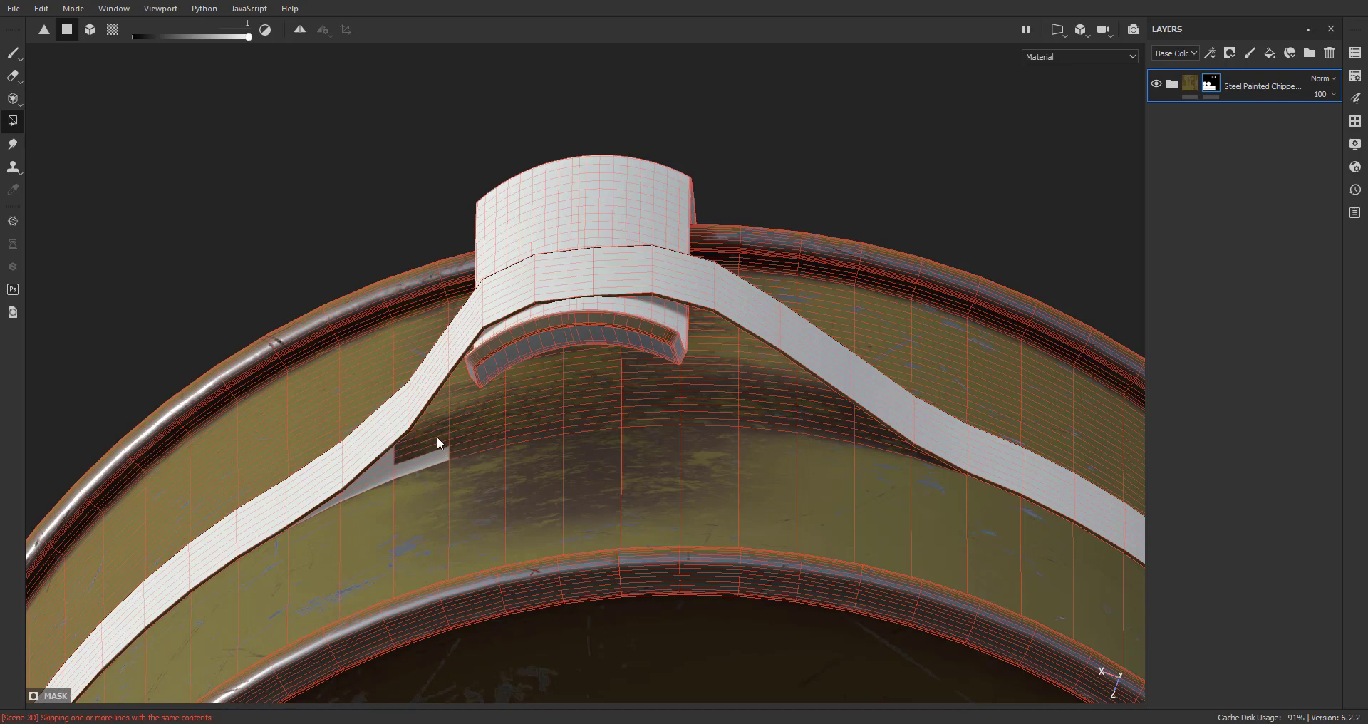
Fill the last gap in the body mask beneath the strap, on the lever's other side, in white
{"action": "scroll", "coordinate": [434, 484], "scroll_direction": "down", "scroll_amount": 2}
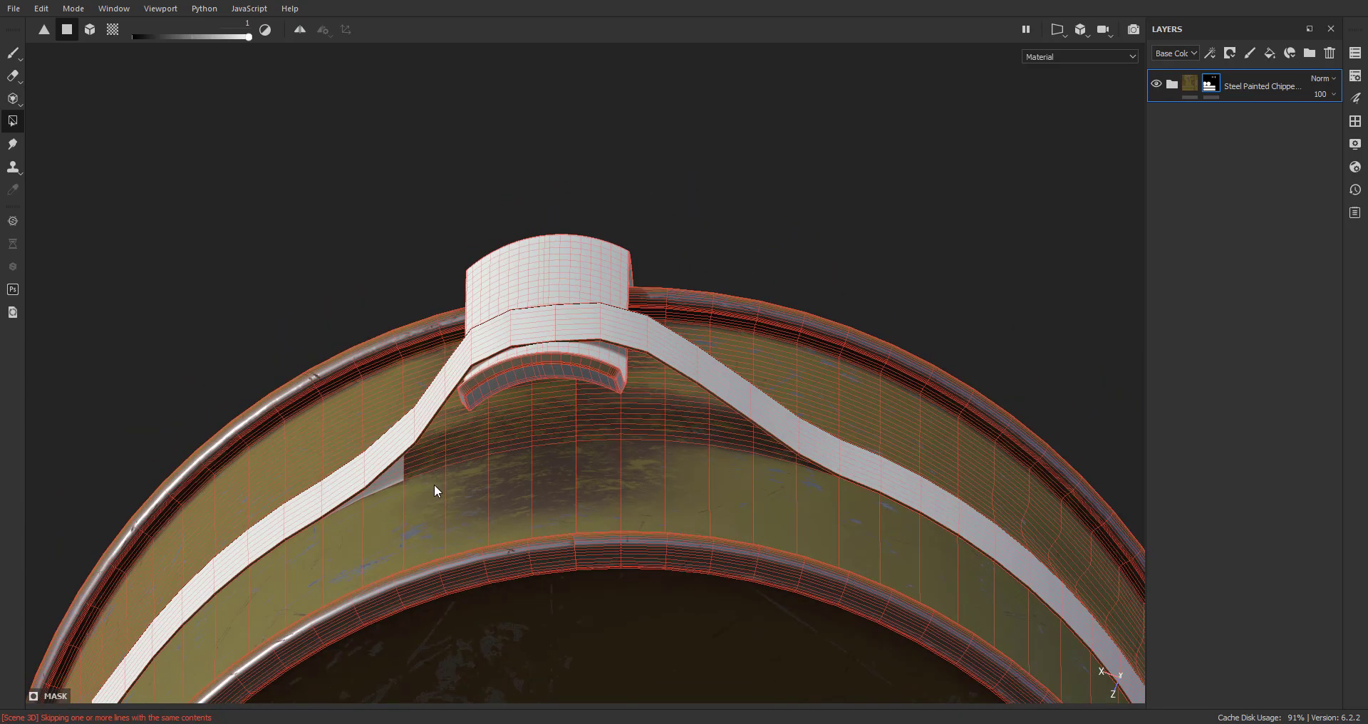
{"action": "scroll", "coordinate": [442, 471], "scroll_direction": "up", "scroll_amount": 5}
{"action": "left_click_drag", "start_coordinate": [451, 456], "coordinate": [582, 409], "text": "alt"}
{"action": "middle_click_drag", "start_coordinate": [581, 408], "coordinate": [581, 361], "text": "alt"}
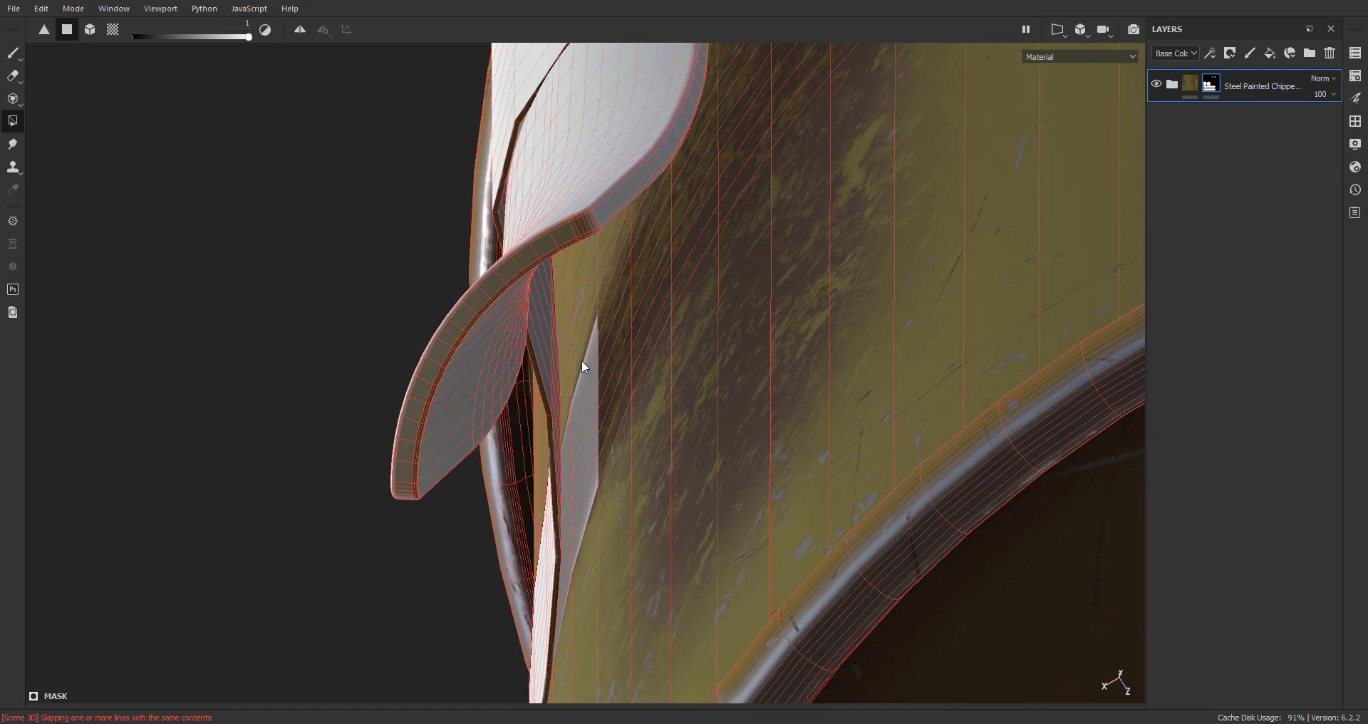
{"action": "left_click_drag", "start_coordinate": [606, 466], "coordinate": [585, 490], "text": "alt"}
{"action": "middle_click_drag", "start_coordinate": [564, 378], "coordinate": [575, 343], "text": "alt"}
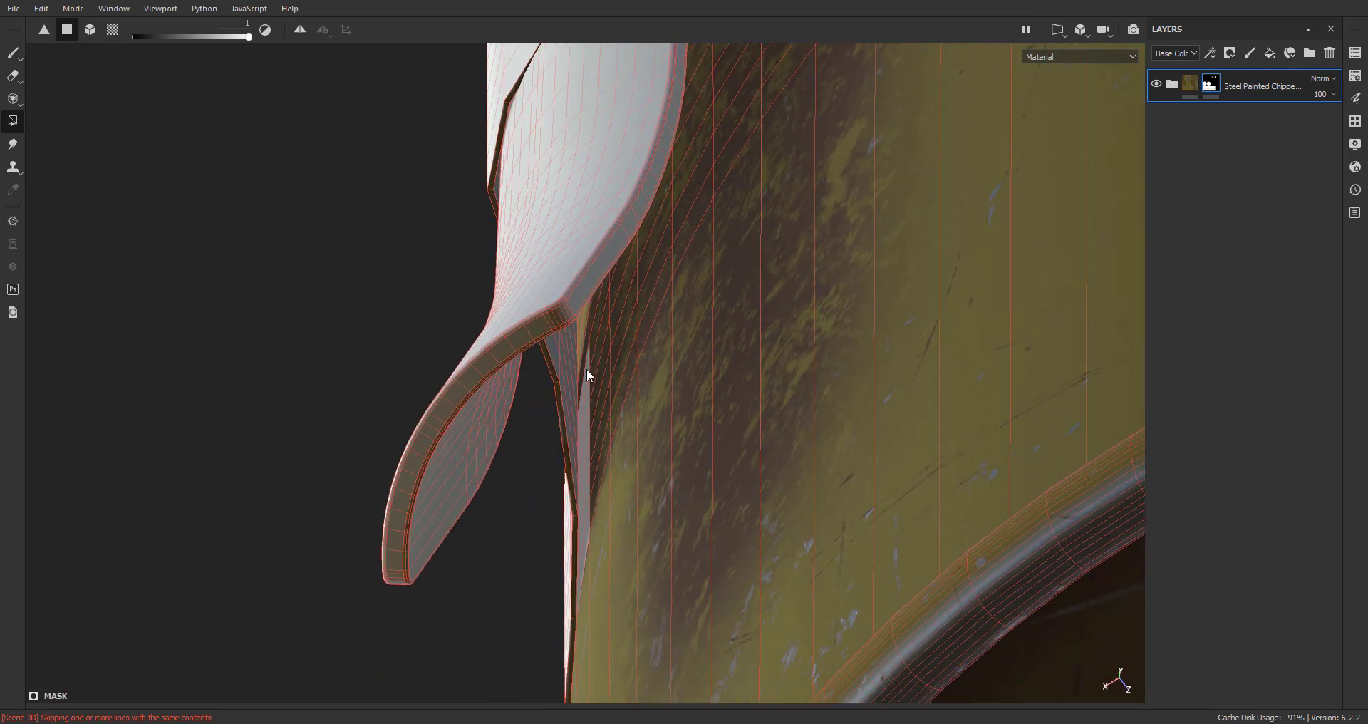
{"action": "left_click_drag", "start_coordinate": [588, 393], "coordinate": [581, 422], "text": "alt"}
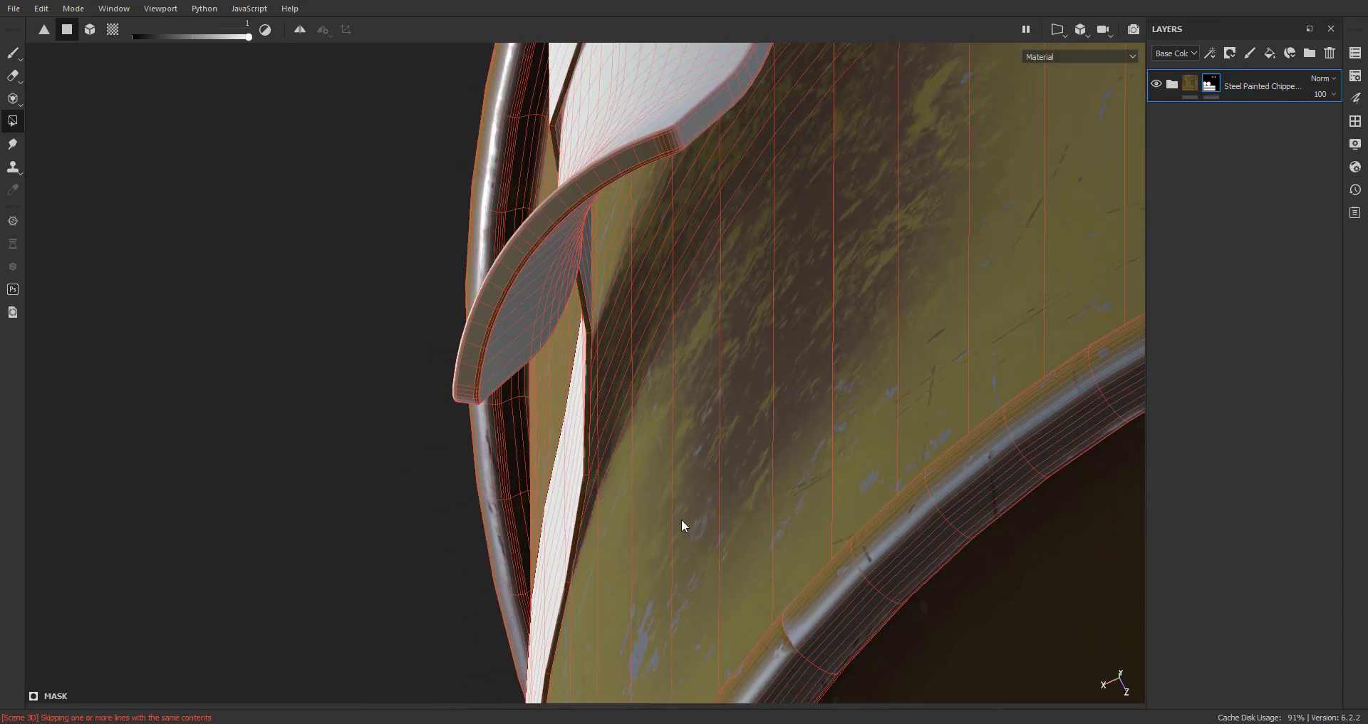
{"action": "left_click_drag", "start_coordinate": [681, 524], "coordinate": [660, 463], "text": "alt"}
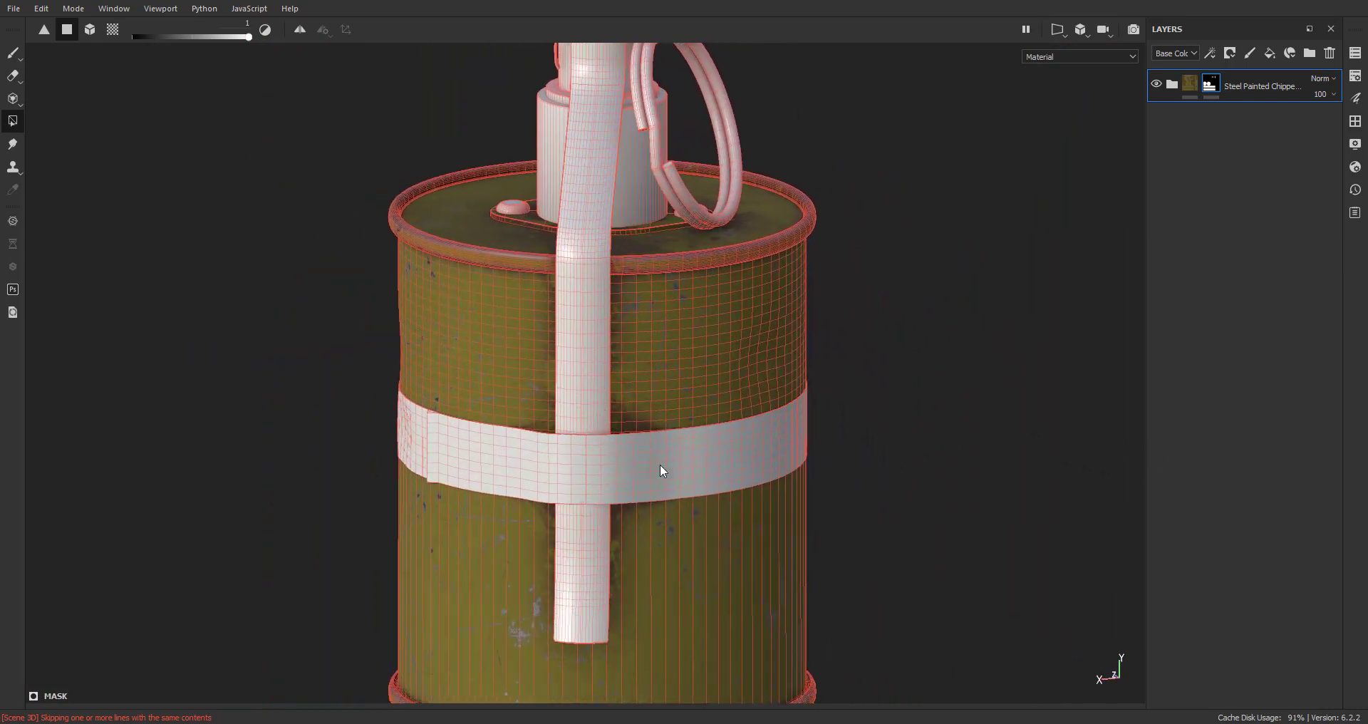
Switch the viewport back to perspective view and frame the whole grenade
{"action": "left_click", "coordinate": [1101, 28]}
{"action": "left_click", "coordinate": [1113, 47]}
{"action": "scroll", "coordinate": [773, 364], "scroll_direction": "down", "scroll_amount": 2}
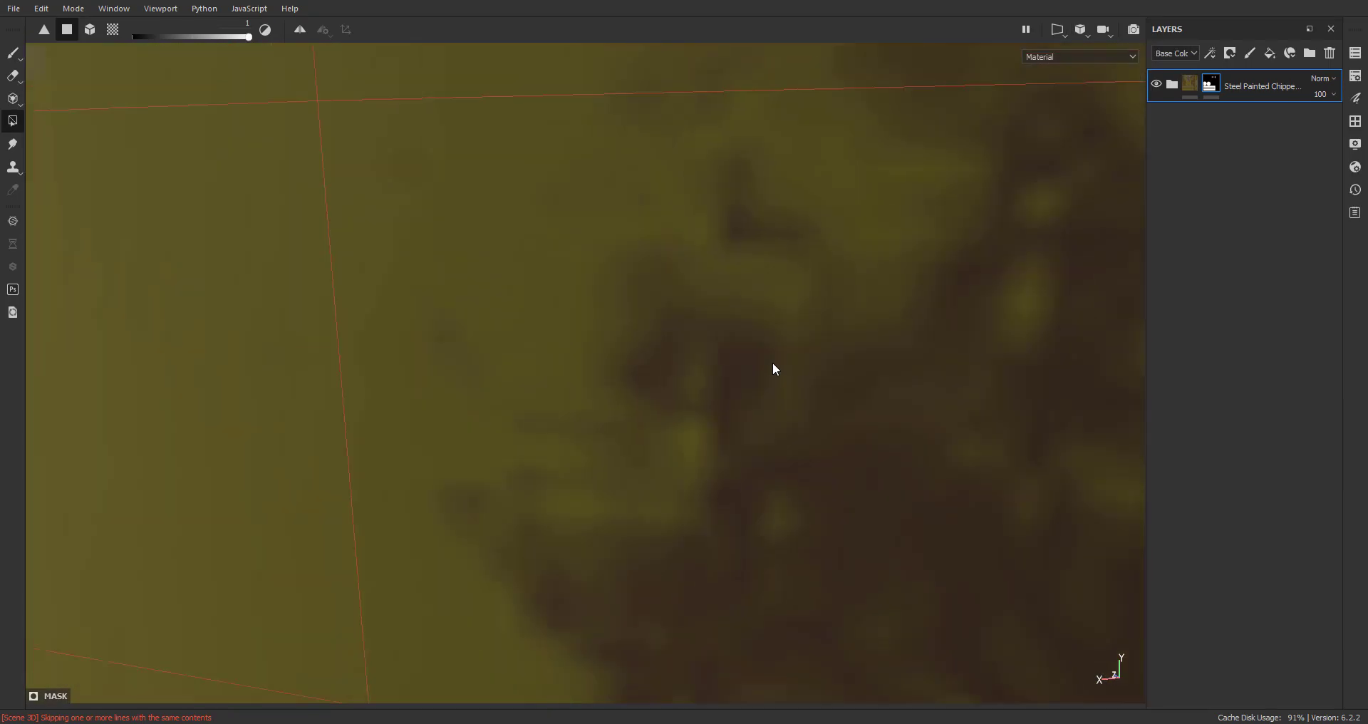
{"action": "scroll", "coordinate": [776, 369], "scroll_direction": "down", "scroll_amount": 5}
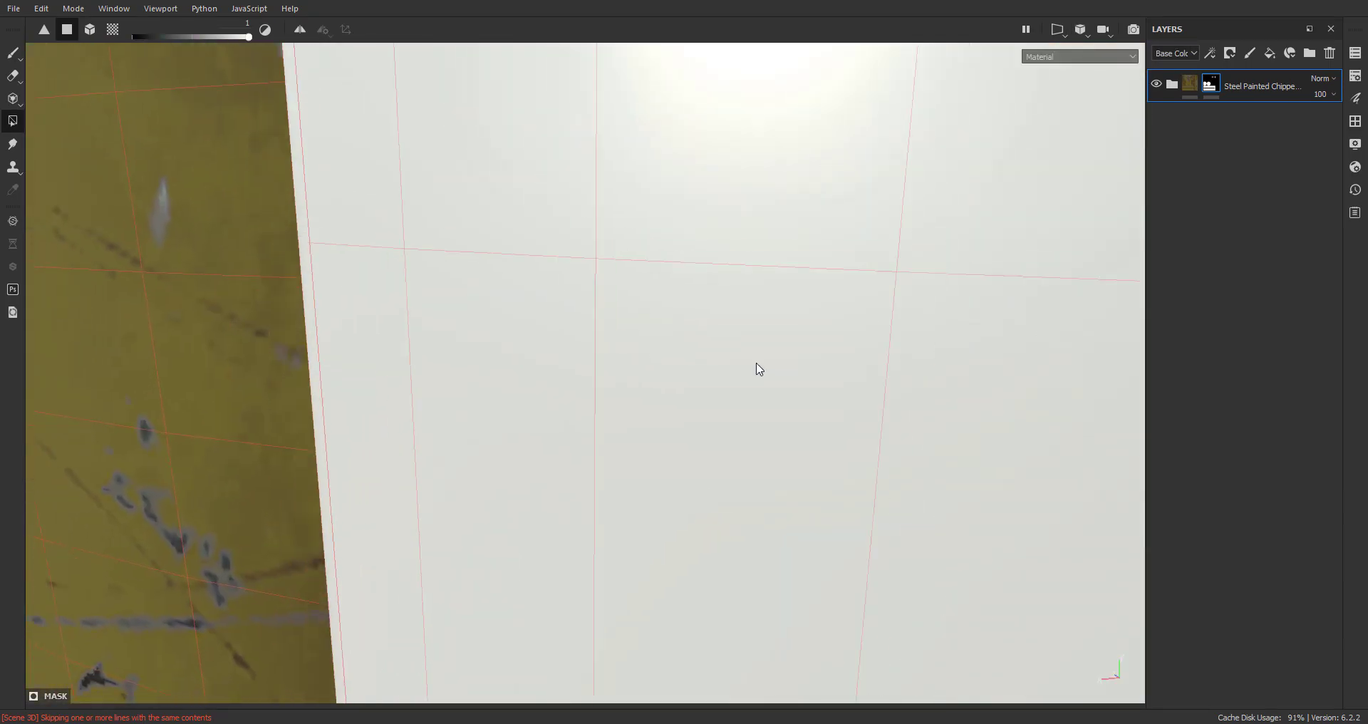
{"action": "scroll", "coordinate": [757, 378], "scroll_direction": "down", "scroll_amount": 4}
{"action": "scroll", "coordinate": [757, 385], "scroll_direction": "up", "scroll_amount": 4}
{"action": "scroll", "coordinate": [743, 372], "scroll_direction": "down", "scroll_amount": 2}
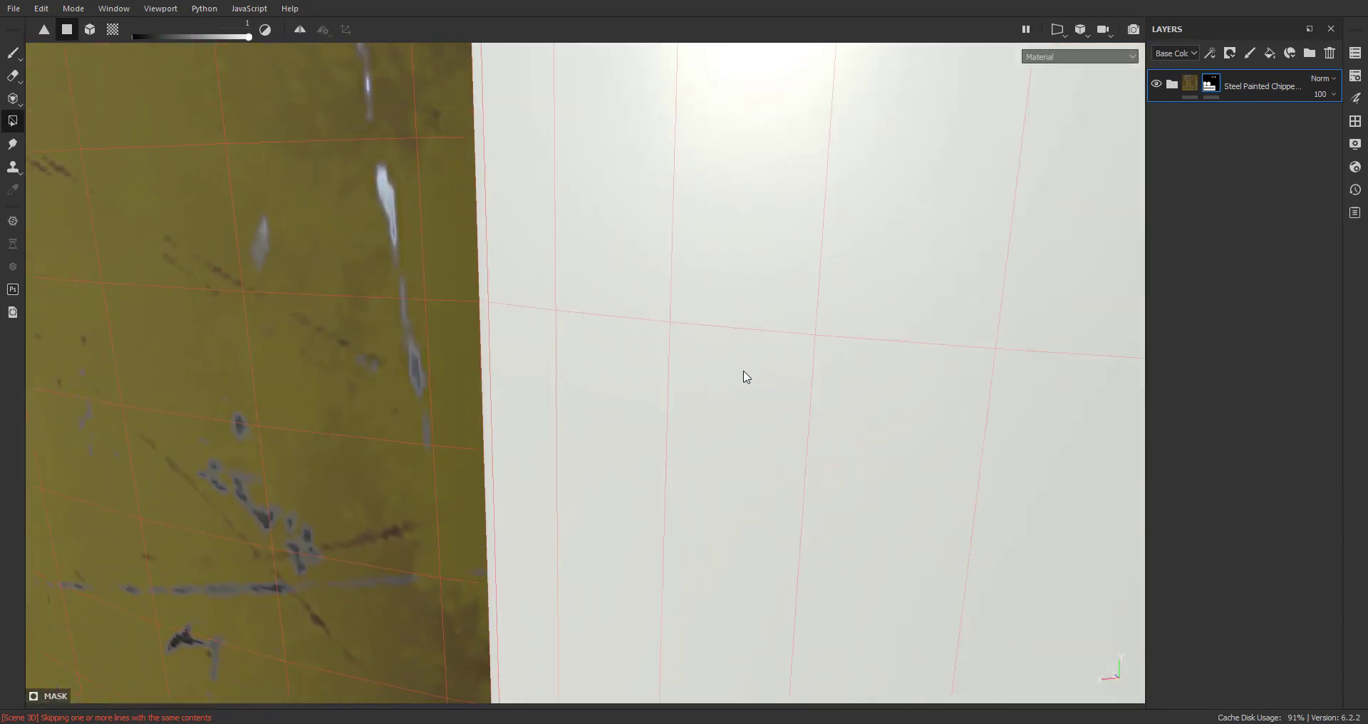
{"action": "scroll", "coordinate": [743, 384], "scroll_direction": "down", "scroll_amount": 4}
{"action": "key", "text": "f"}
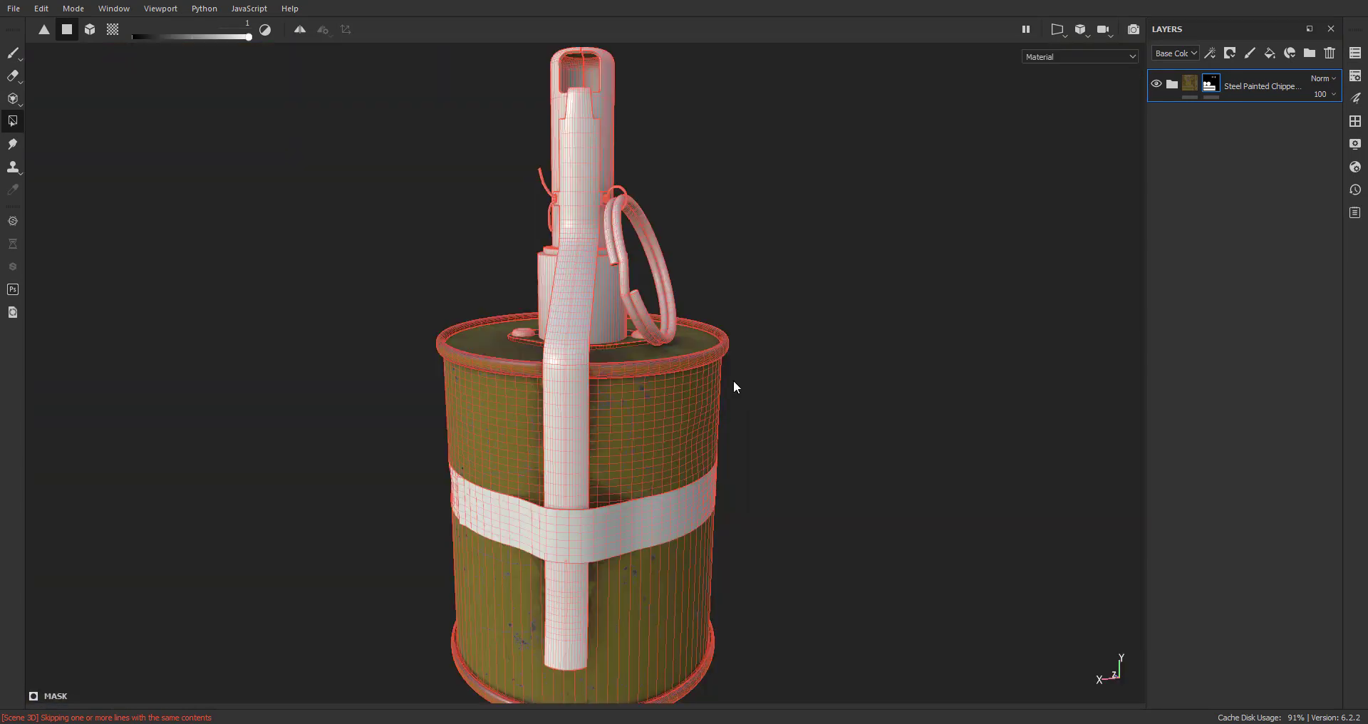
Examine the mask coverage around the strap, upper can body and lever from different angles
{"action": "left_click_drag", "start_coordinate": [764, 391], "coordinate": [648, 406], "text": "alt"}
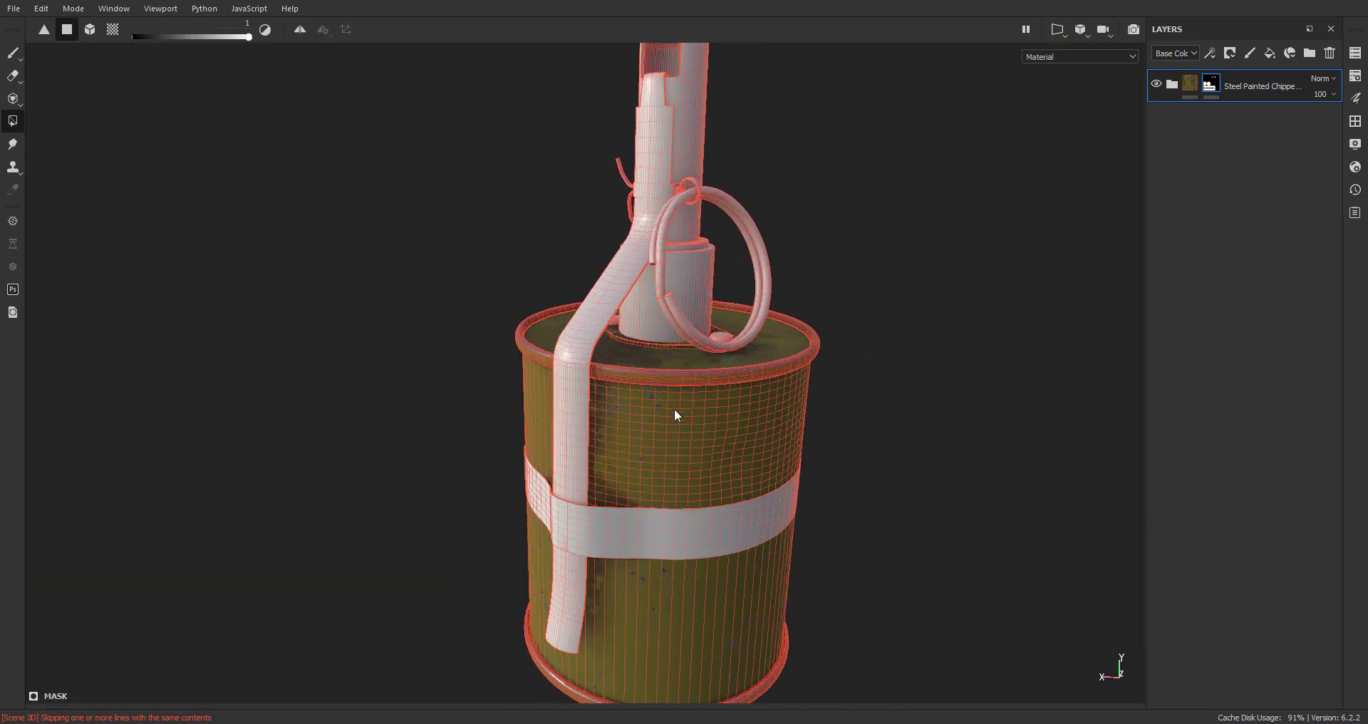
{"action": "middle_click_drag", "start_coordinate": [700, 417], "coordinate": [670, 278], "text": "alt"}
{"action": "scroll", "coordinate": [693, 334], "scroll_direction": "up", "scroll_amount": 3}
{"action": "mouse_move", "coordinate": [692, 334]}
{"action": "left_mouse_down", "text": "alt"}
{"action": "mouse_move", "coordinate": [654, 330]}
{"action": "mouse_move", "coordinate": [674, 352]}
{"action": "mouse_move", "coordinate": [699, 345]}
{"action": "left_mouse_up", "text": "alt"}
{"action": "middle_click_drag", "start_coordinate": [713, 234], "coordinate": [695, 450], "text": "alt"}
{"action": "key", "text": "Tab"}
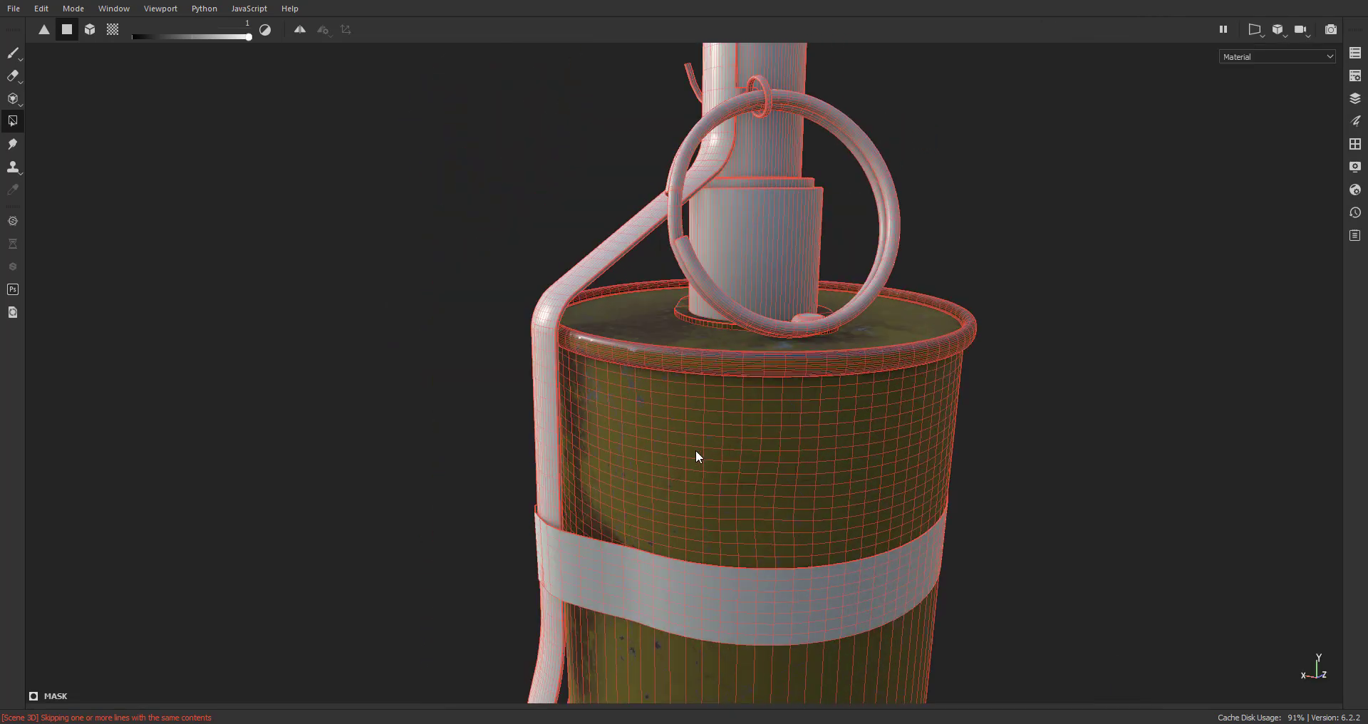
{"action": "key", "text": "Tab"}
{"action": "middle_click_drag", "start_coordinate": [793, 469], "coordinate": [720, 384], "text": "alt"}
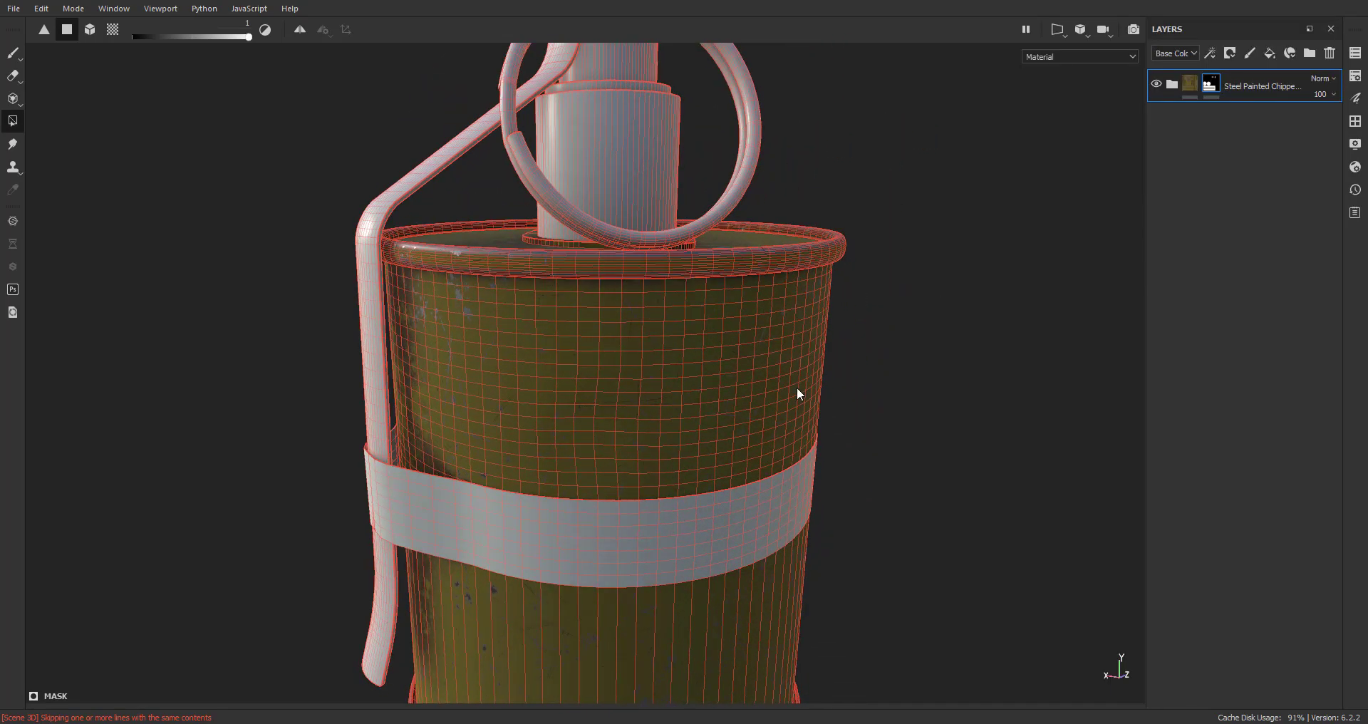
Switch to the Paint brush tool and examine the rust and paint chips on the can beside the lever
{"action": "key", "text": "1"}
{"action": "mouse_move", "coordinate": [676, 437]}
{"action": "left_mouse_down", "text": "alt"}
{"action": "mouse_move", "coordinate": [855, 458]}
{"action": "mouse_move", "coordinate": [817, 430]}
{"action": "left_mouse_up", "text": "alt"}
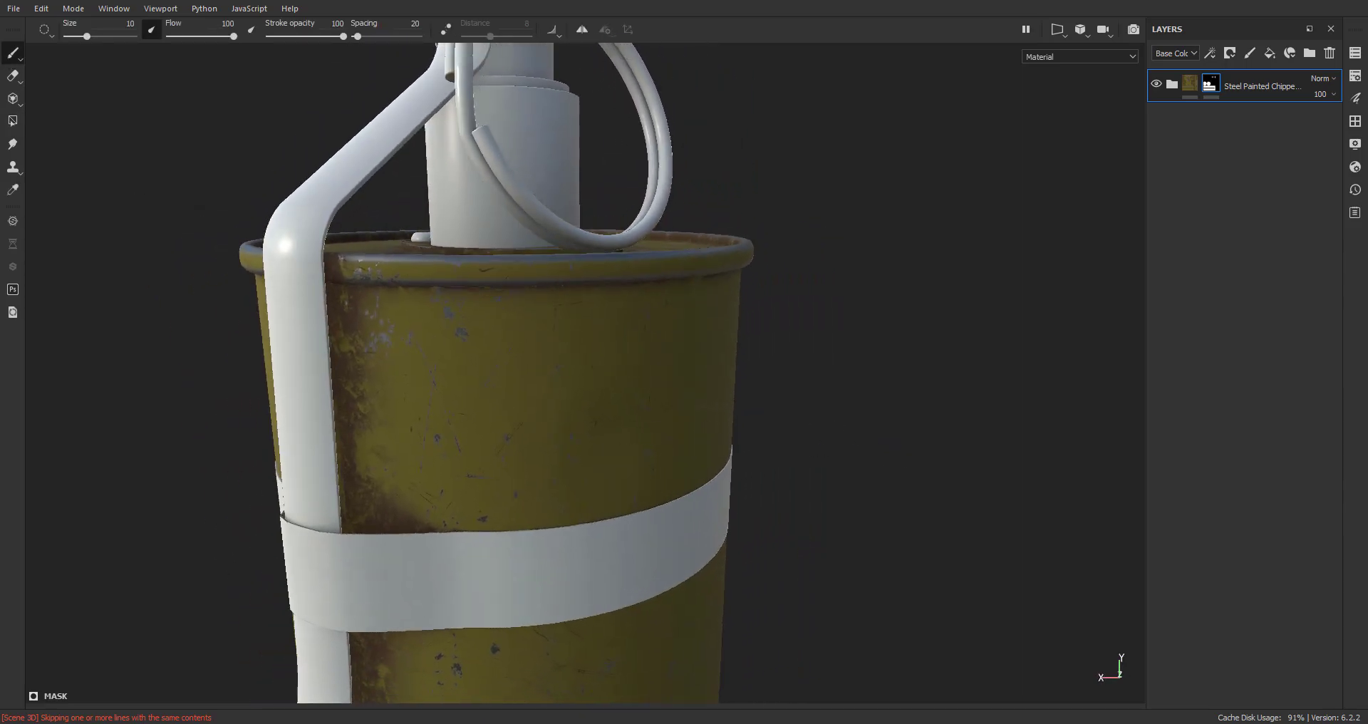
{"action": "scroll", "coordinate": [783, 394], "scroll_direction": "down", "scroll_amount": 4}
{"action": "middle_click_drag", "start_coordinate": [711, 413], "coordinate": [816, 272], "text": "alt"}
{"action": "scroll", "coordinate": [785, 294], "scroll_direction": "up", "scroll_amount": 2}
{"action": "mouse_move", "coordinate": [681, 314]}
{"action": "left_mouse_down", "text": "alt"}
{"action": "mouse_move", "coordinate": [612, 328]}
{"action": "mouse_move", "coordinate": [608, 424]}
{"action": "mouse_move", "coordinate": [522, 468]}
{"action": "mouse_move", "coordinate": [656, 495]}
{"action": "mouse_move", "coordinate": [611, 433]}
{"action": "left_mouse_up", "text": "alt"}
{"action": "scroll", "coordinate": [600, 441], "scroll_direction": "up", "scroll_amount": 3}
{"action": "middle_click_drag", "start_coordinate": [609, 428], "coordinate": [577, 483], "text": "alt"}
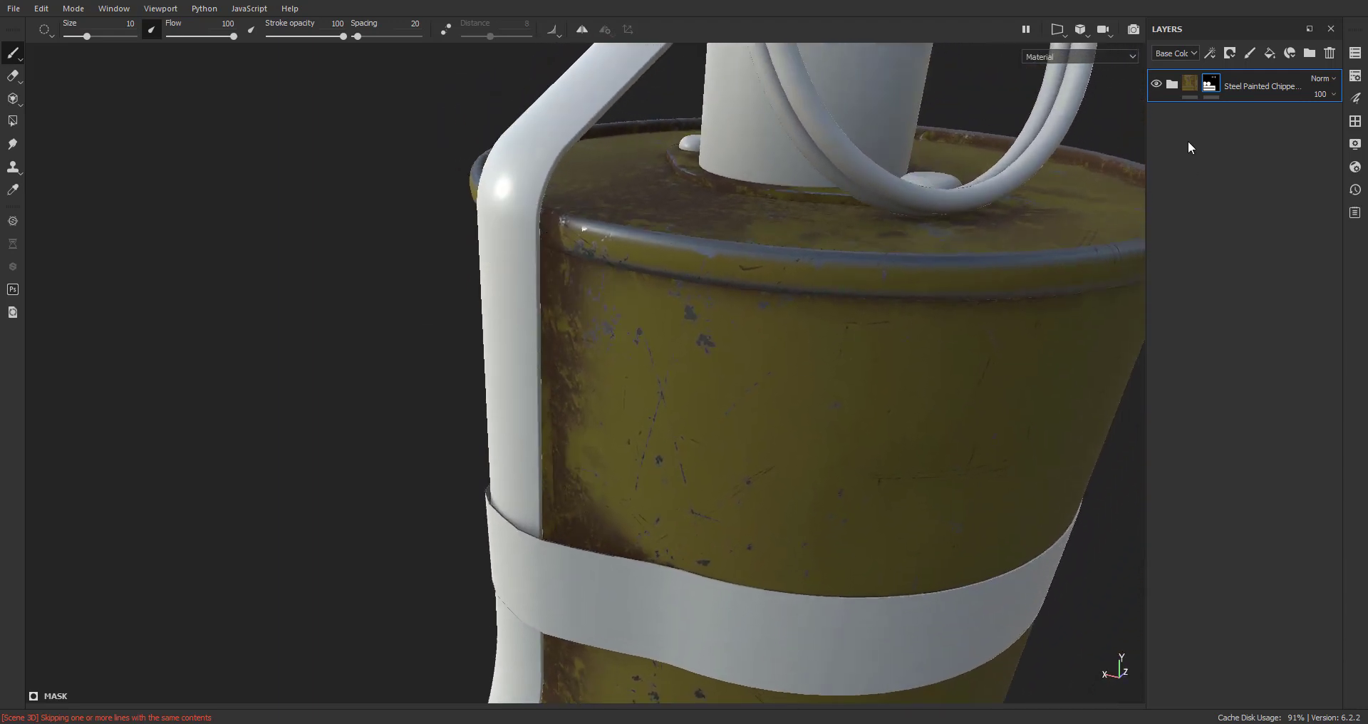
Expand the Steel Painted Chipped Dirty folder and compare the can with the Rust layer hidden and shown
{"action": "left_click", "coordinate": [1172, 85]}
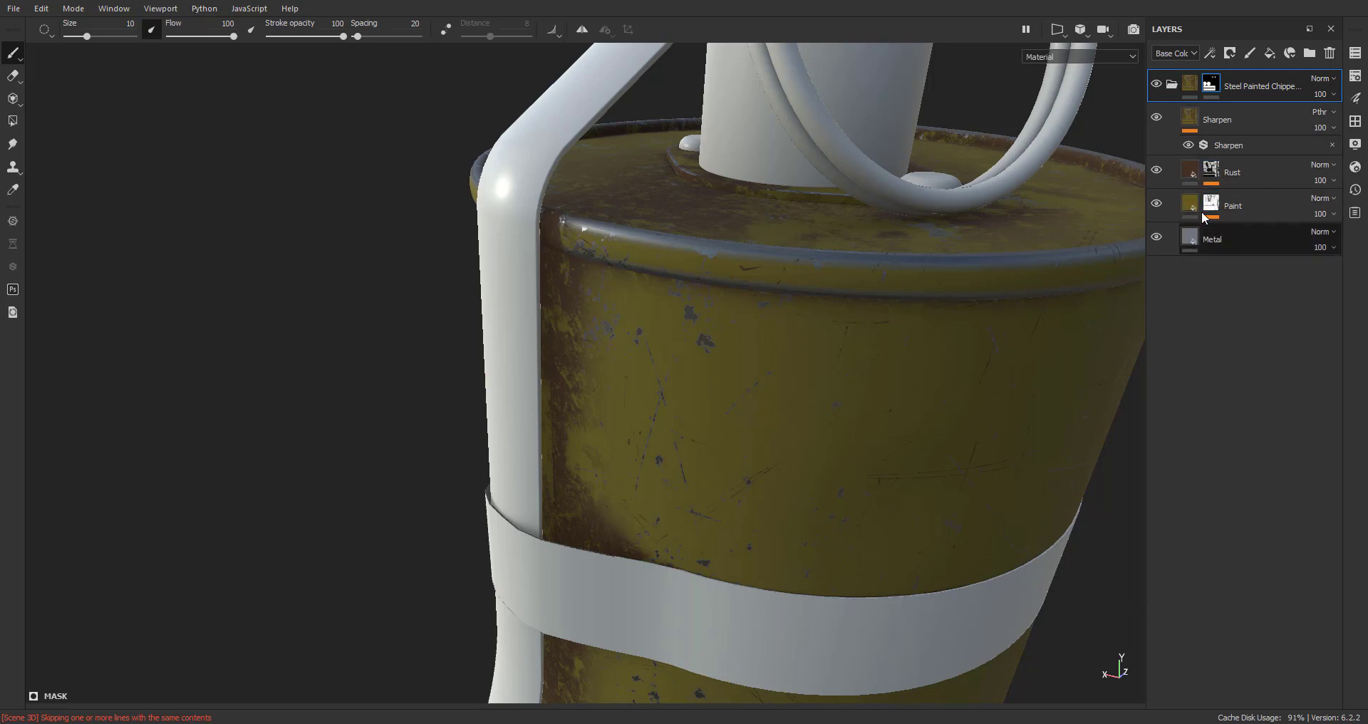
{"action": "left_click", "coordinate": [1197, 173]}
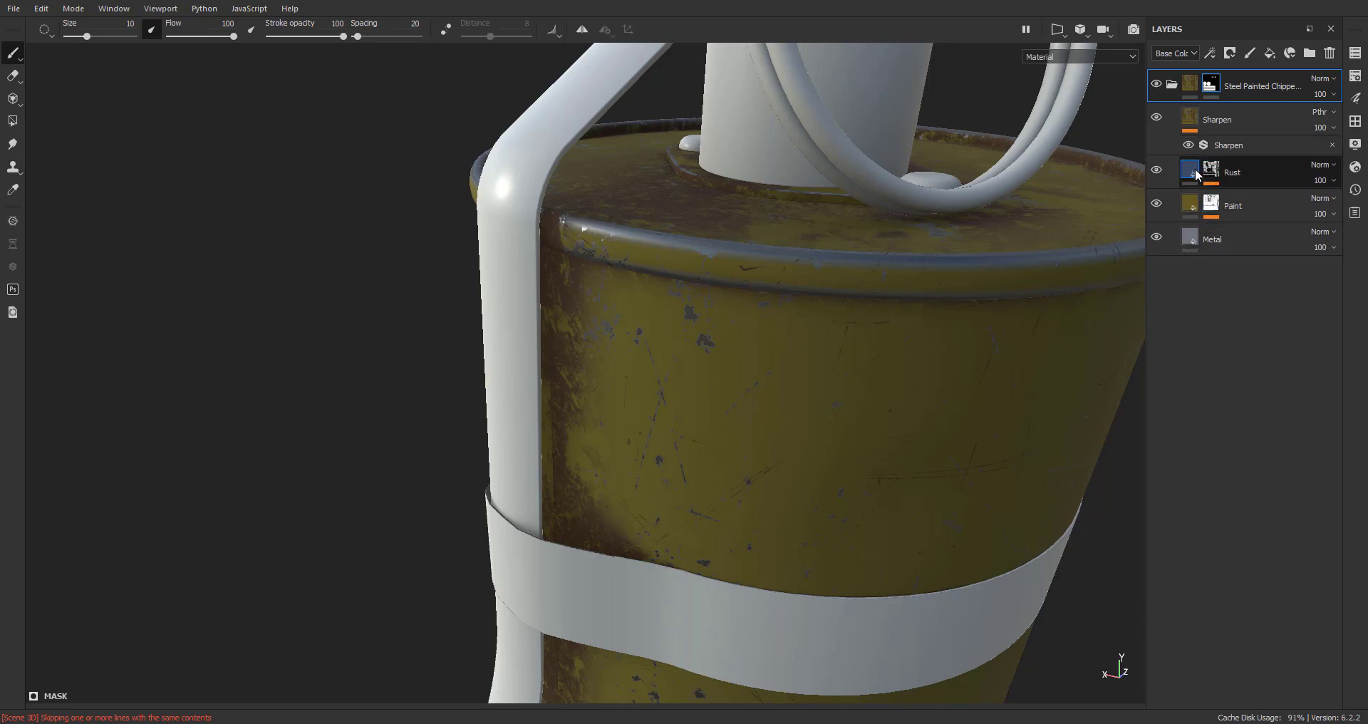
{"action": "left_click", "coordinate": [1156, 171]}
{"action": "left_click", "coordinate": [1157, 170]}
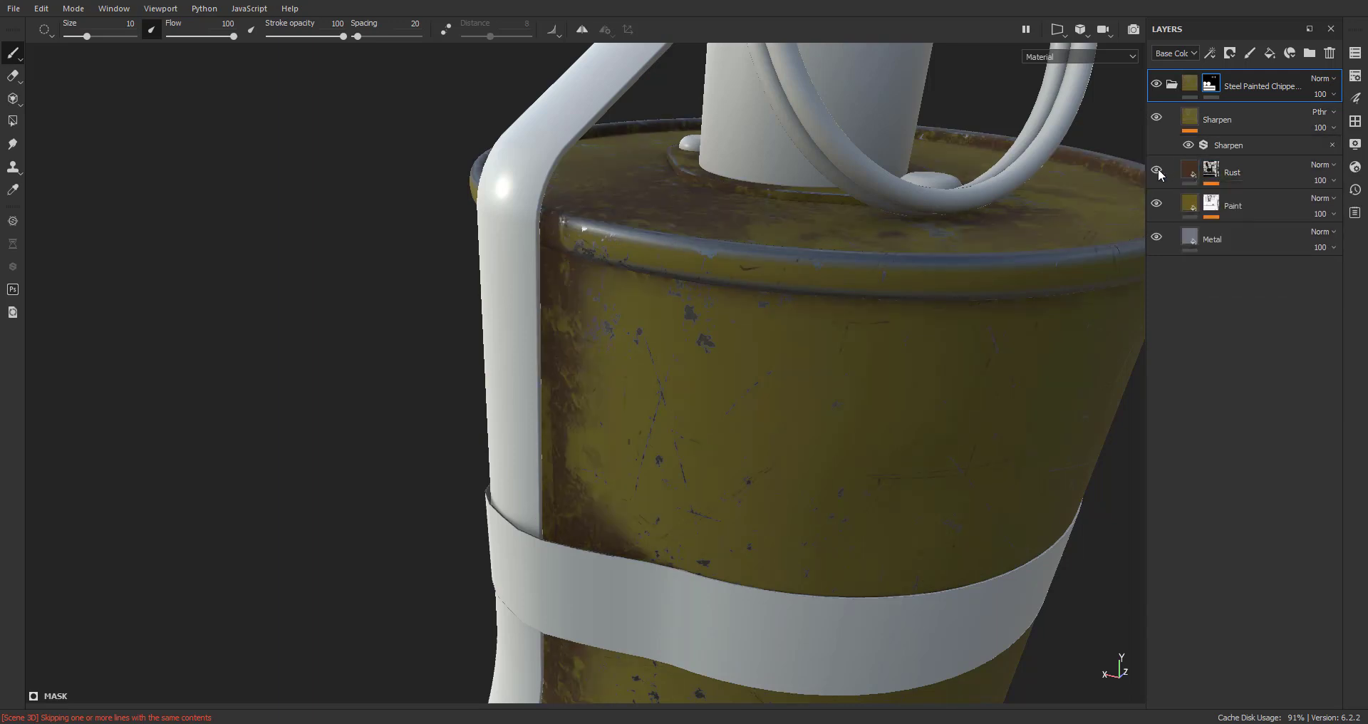
Add a paint effect above the generator in the Rust layer's mask
{"action": "left_click", "coordinate": [1212, 171]}
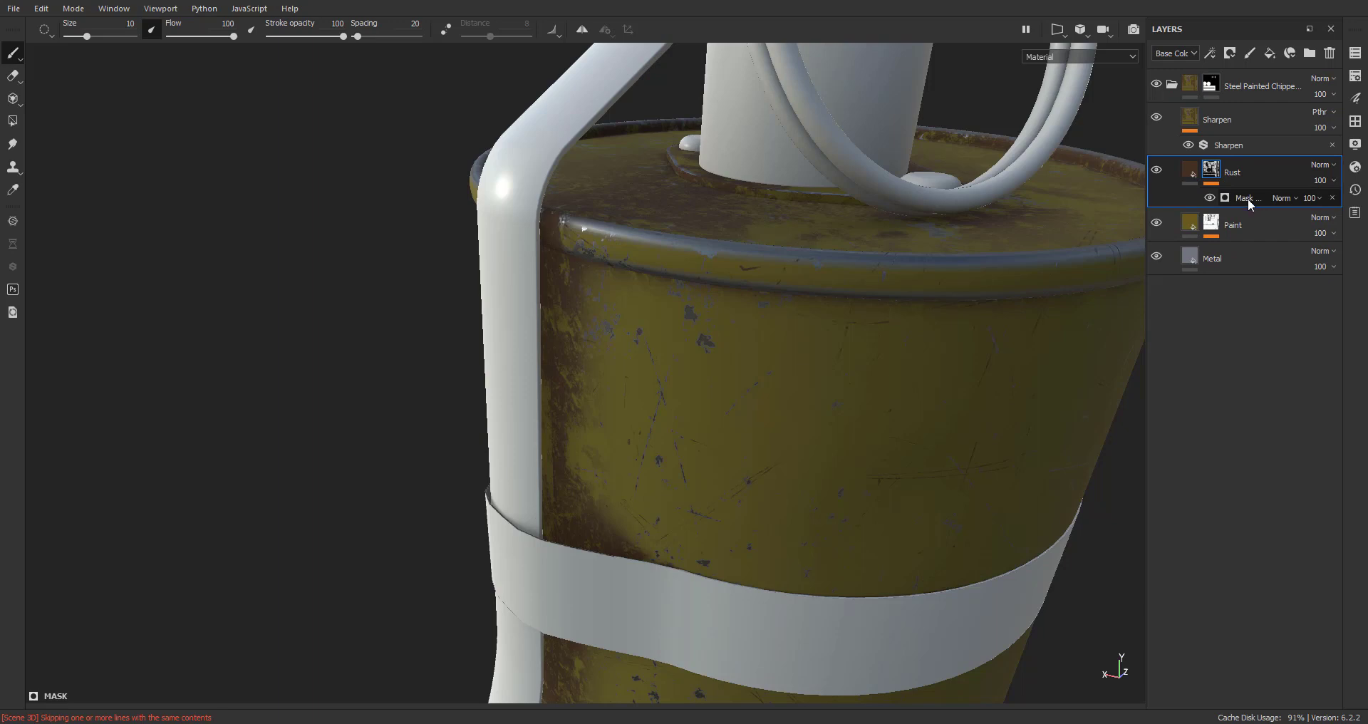
{"action": "right_click", "coordinate": [1248, 199]}
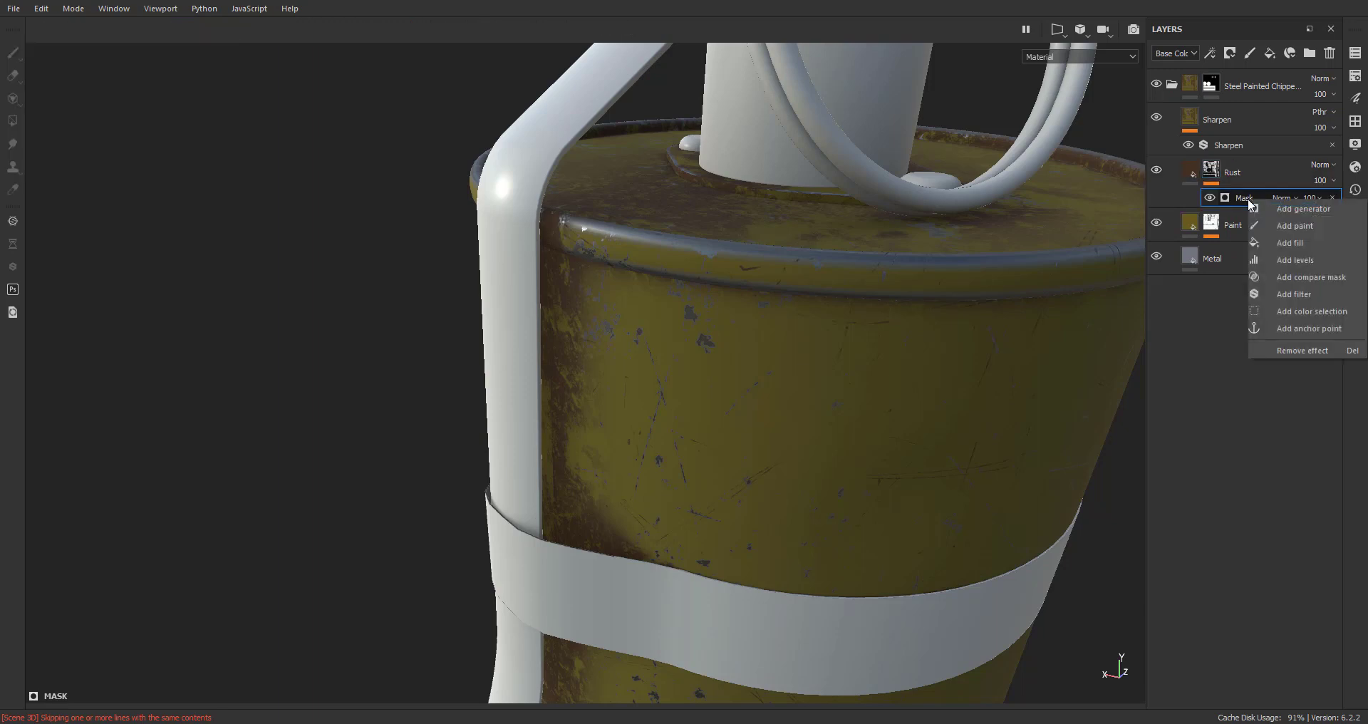
{"action": "left_click", "coordinate": [1308, 222]}
Choose the Dirt 1 brush from the shelf for painting on the Rust mask
{"action": "left_click", "coordinate": [1355, 121]}
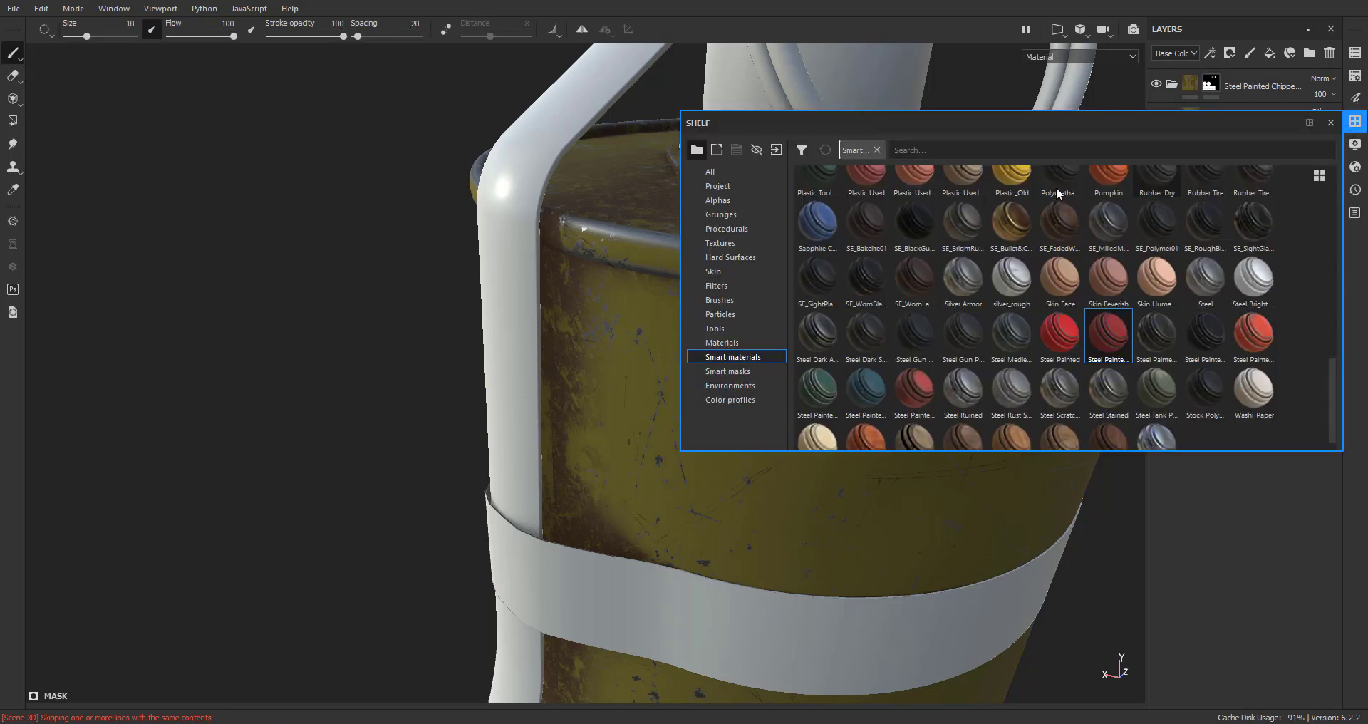
{"action": "left_click", "coordinate": [720, 301]}
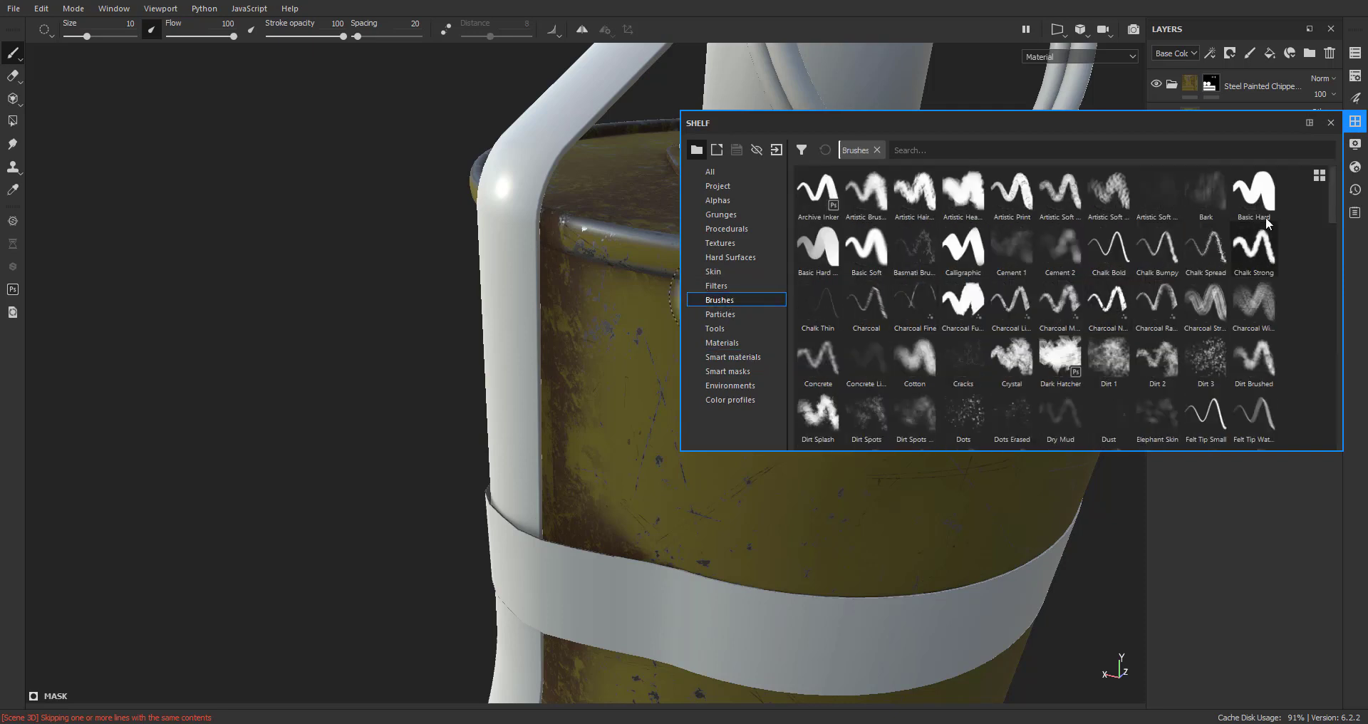
{"action": "left_click", "coordinate": [1109, 360]}
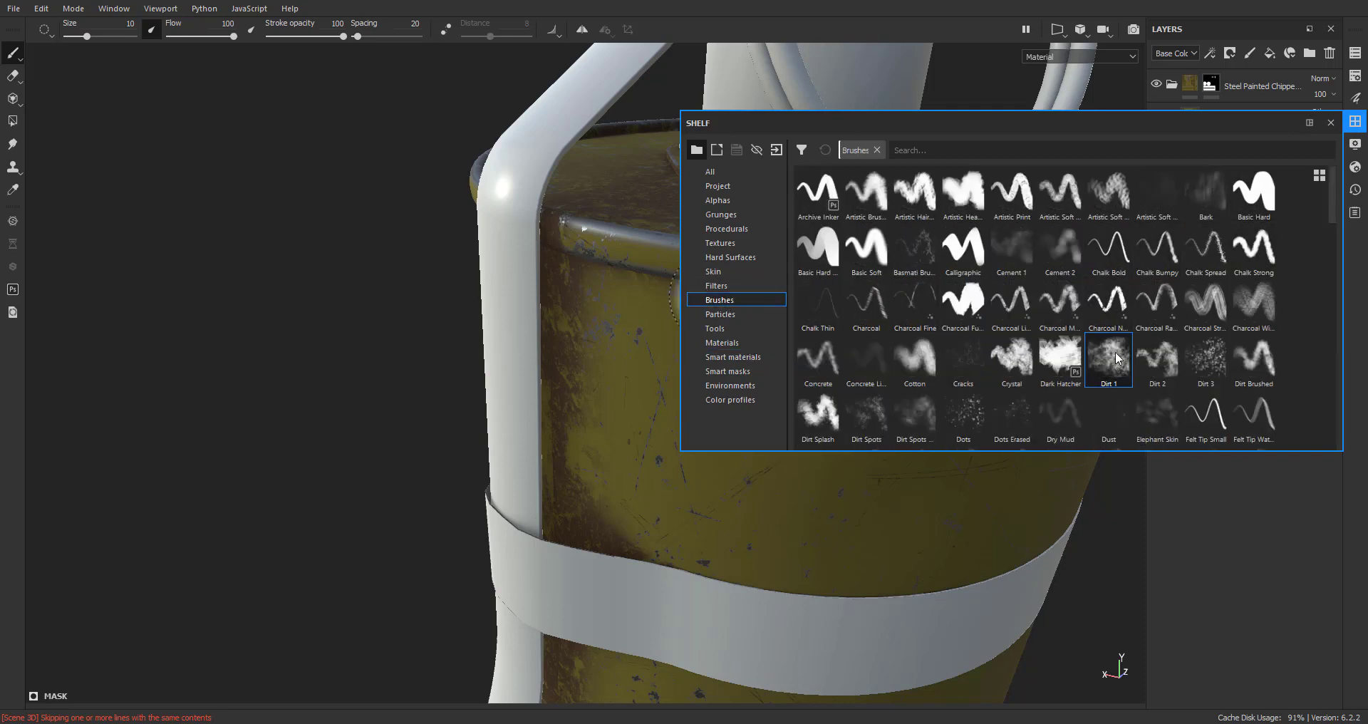
{"action": "left_click", "coordinate": [1331, 123]}
Paint black with the Dirt 1 brush to remove the rust beside the lever above the strap
{"action": "mouse_move", "coordinate": [570, 441]}
{"action": "left_mouse_down"}
{"action": "mouse_move", "coordinate": [684, 501]}
{"action": "mouse_move", "coordinate": [665, 453]}
{"action": "left_mouse_up"}
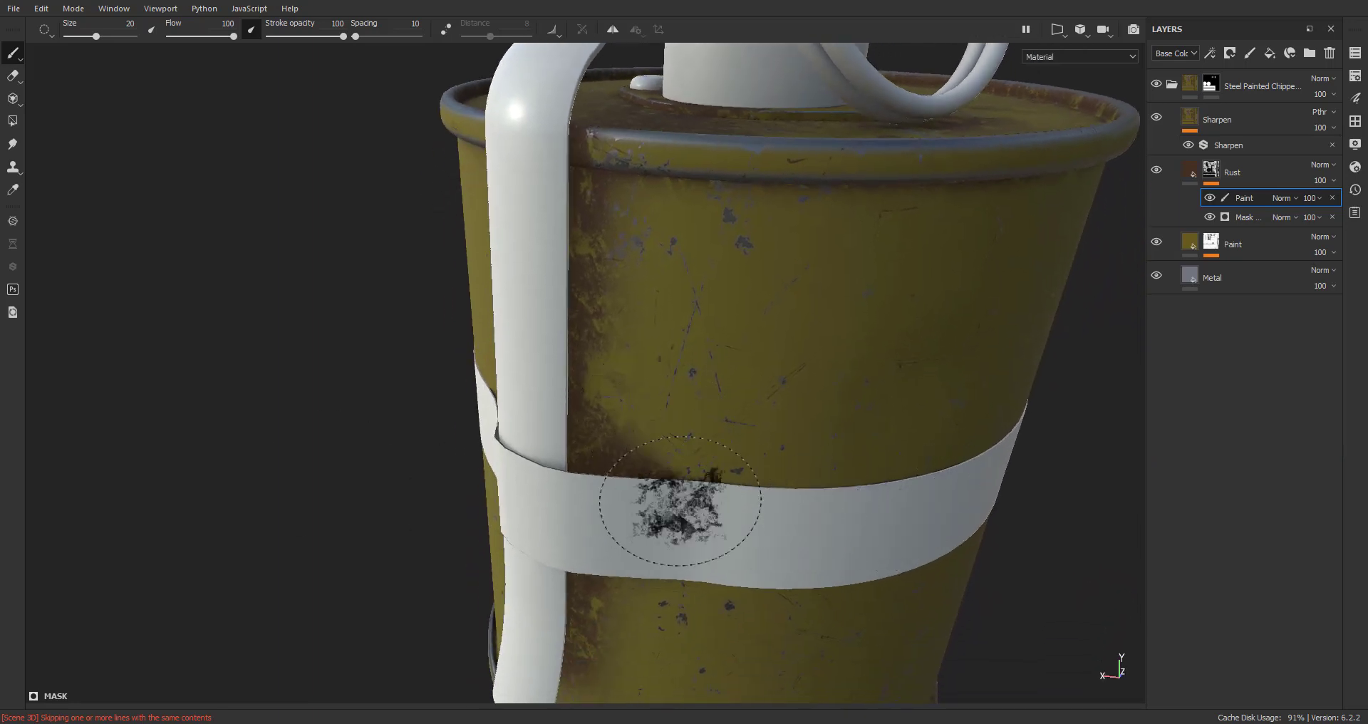
{"action": "left_click_drag", "start_coordinate": [788, 509], "coordinate": [667, 484], "text": "alt"}
{"action": "key", "text": "x"}
{"action": "mouse_move", "coordinate": [623, 396]}
{"action": "left_mouse_down"}
{"action": "mouse_move", "coordinate": [639, 458]}
{"action": "mouse_move", "coordinate": [659, 406]}
{"action": "mouse_move", "coordinate": [634, 119]}
{"action": "mouse_move", "coordinate": [641, 143]}
{"action": "left_mouse_up"}
{"action": "left_click_drag", "start_coordinate": [640, 451], "coordinate": [744, 398], "text": "alt"}
{"action": "left_click_drag", "start_coordinate": [708, 296], "coordinate": [767, 293], "text": "alt"}
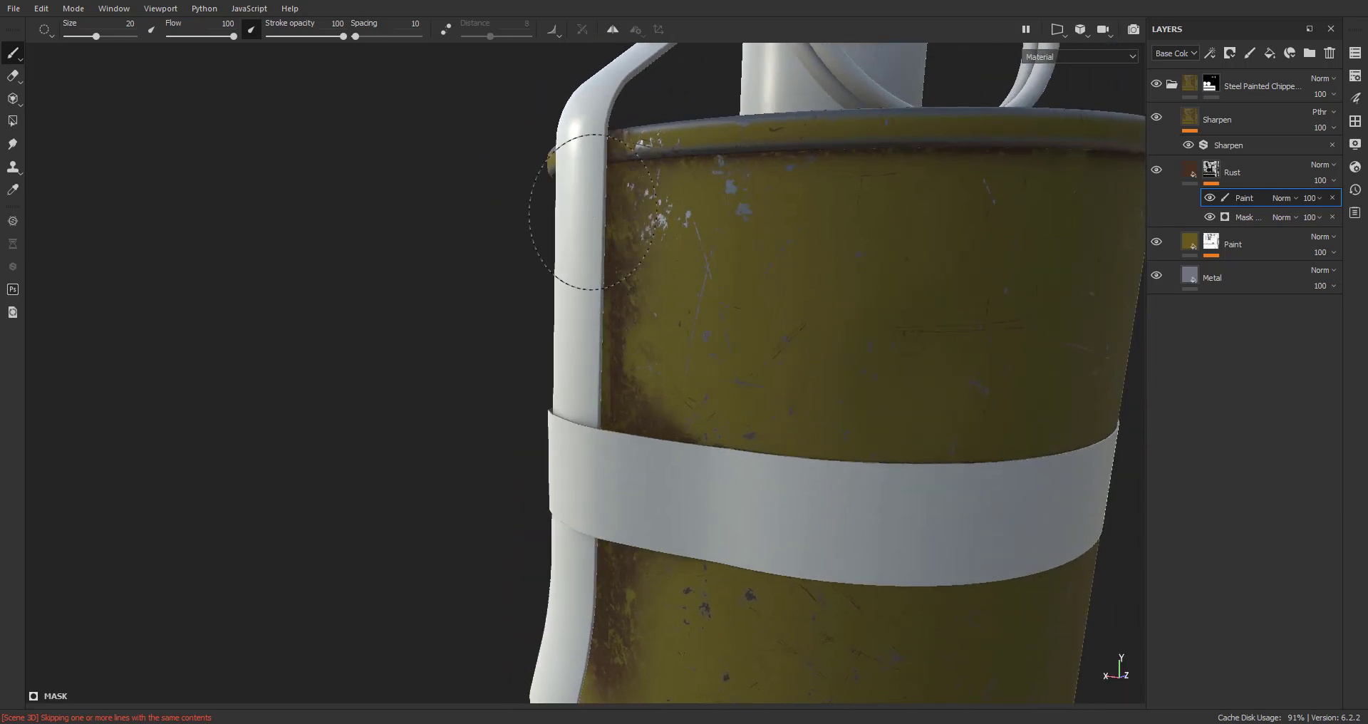
{"action": "mouse_move", "coordinate": [620, 292]}
{"action": "left_mouse_down"}
{"action": "mouse_move", "coordinate": [599, 341]}
{"action": "mouse_move", "coordinate": [656, 534]}
{"action": "left_mouse_up"}
{"action": "left_click_drag", "start_coordinate": [651, 442], "coordinate": [678, 342], "text": "alt"}
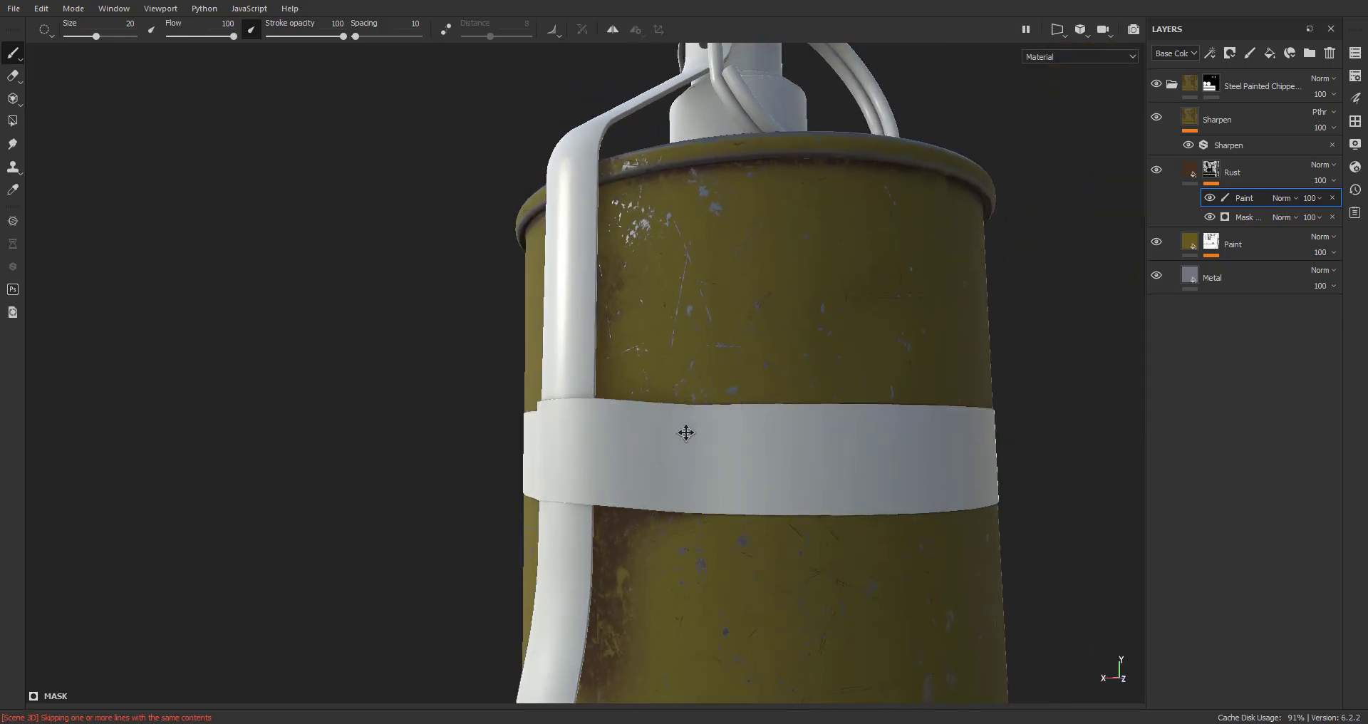
Remove the rust below the strap around the lever's lower end with black Dirt 1 brush strokes
{"action": "middle_click_drag", "start_coordinate": [684, 431], "coordinate": [714, 296], "text": "alt"}
{"action": "left_click_drag", "start_coordinate": [687, 371], "coordinate": [632, 513]}
{"action": "mouse_move", "coordinate": [713, 641]}
{"action": "left_mouse_down", "text": "alt"}
{"action": "mouse_move", "coordinate": [635, 452]}
{"action": "mouse_move", "coordinate": [769, 531]}
{"action": "mouse_move", "coordinate": [1069, 621]}
{"action": "left_mouse_up", "text": "alt"}
{"action": "left_click_drag", "start_coordinate": [662, 570], "coordinate": [621, 497]}
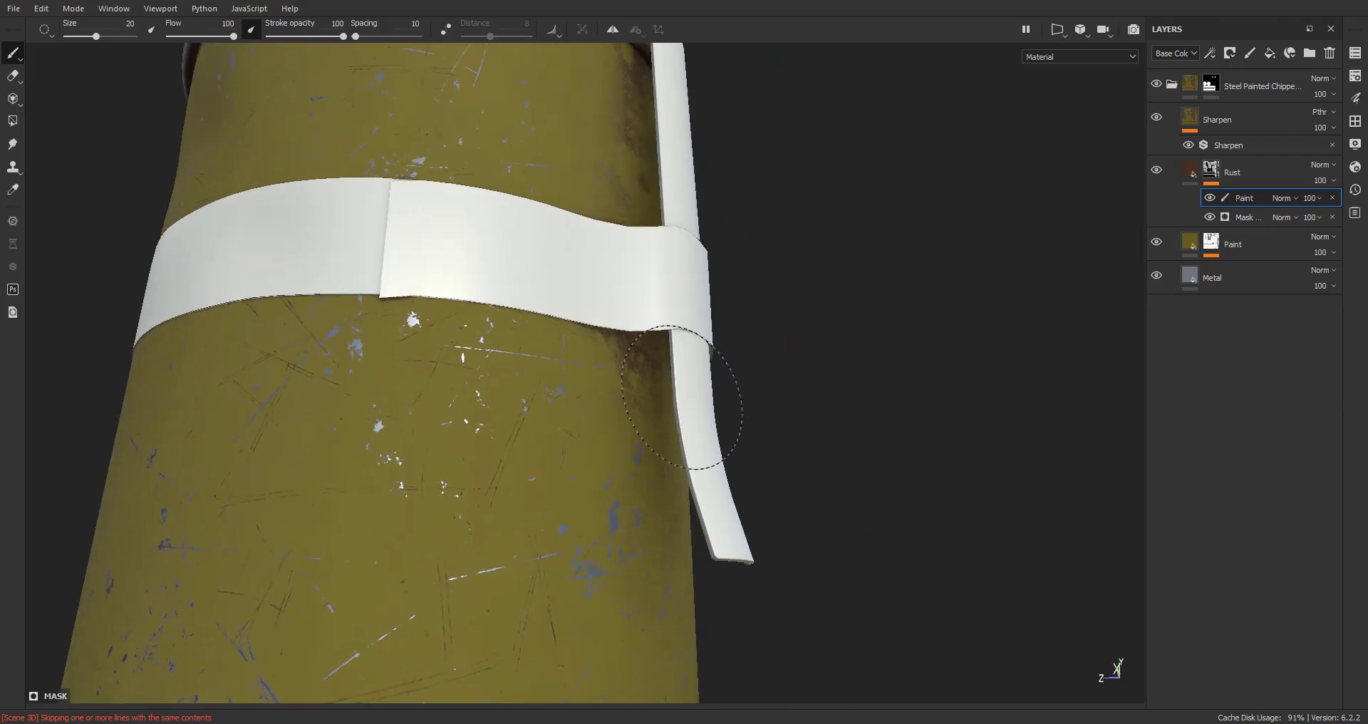
Examine the rest of the can body above the strap for remaining rust
{"action": "mouse_move", "coordinate": [656, 394]}
{"action": "left_mouse_down", "text": "alt"}
{"action": "mouse_move", "coordinate": [549, 293]}
{"action": "mouse_move", "coordinate": [504, 473]}
{"action": "mouse_move", "coordinate": [699, 480]}
{"action": "left_mouse_up", "text": "alt"}
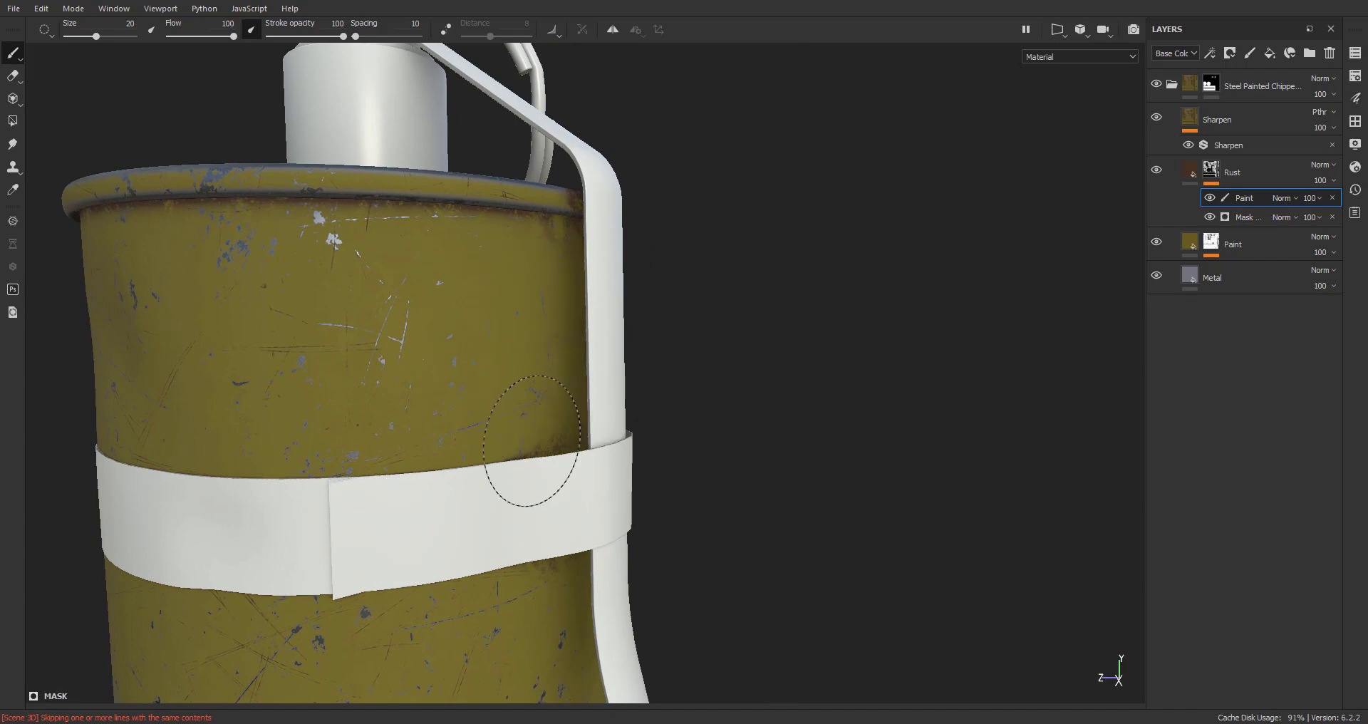
{"action": "left_click_drag", "start_coordinate": [534, 489], "coordinate": [442, 491], "text": "alt"}
{"action": "middle_click_drag", "start_coordinate": [442, 491], "coordinate": [745, 549], "text": "alt"}
{"action": "left_click_drag", "start_coordinate": [722, 408], "coordinate": [841, 355], "text": "alt"}
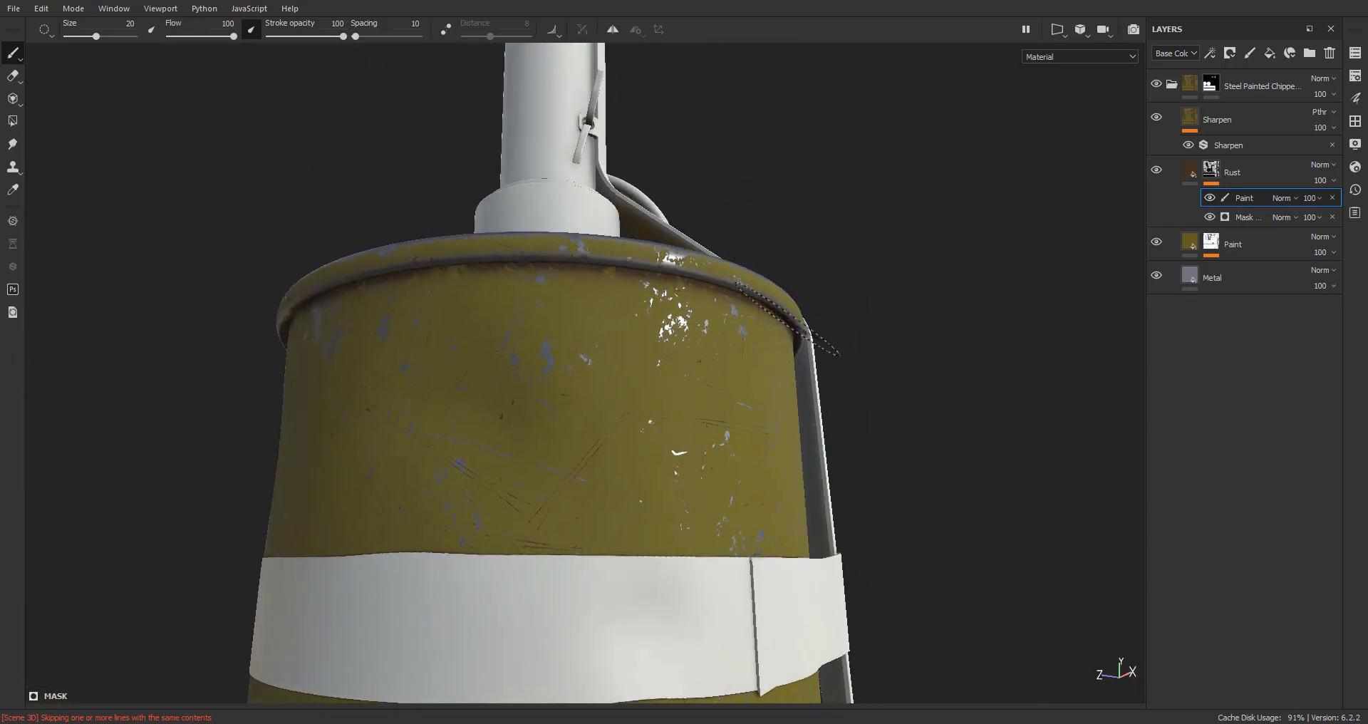
{"action": "left_click_drag", "start_coordinate": [360, 318], "coordinate": [436, 337], "text": "alt"}
{"action": "middle_click_drag", "start_coordinate": [436, 336], "coordinate": [584, 333], "text": "alt"}
{"action": "mouse_move", "coordinate": [453, 304]}
{"action": "middle_mouse_down", "text": "alt"}
{"action": "mouse_move", "coordinate": [290, 351]}
{"action": "mouse_move", "coordinate": [625, 288]}
{"action": "middle_mouse_up", "text": "alt"}
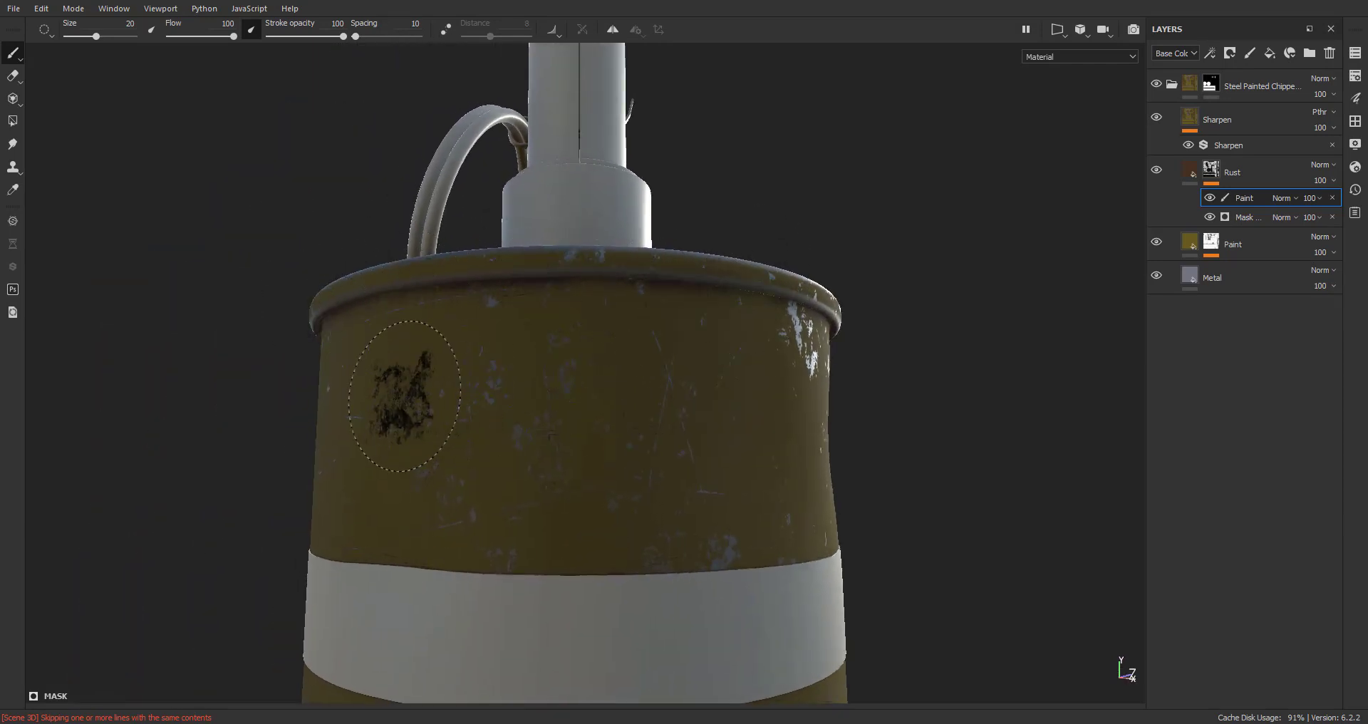
Check the upper can body around the pull ring and lever for leftover rust
{"action": "middle_click_drag", "start_coordinate": [404, 396], "coordinate": [610, 412], "text": "alt"}
{"action": "mouse_move", "coordinate": [678, 330]}
{"action": "left_mouse_down", "text": "alt"}
{"action": "mouse_move", "coordinate": [733, 352]}
{"action": "mouse_move", "coordinate": [672, 488]}
{"action": "mouse_move", "coordinate": [566, 349]}
{"action": "left_mouse_up", "text": "alt"}
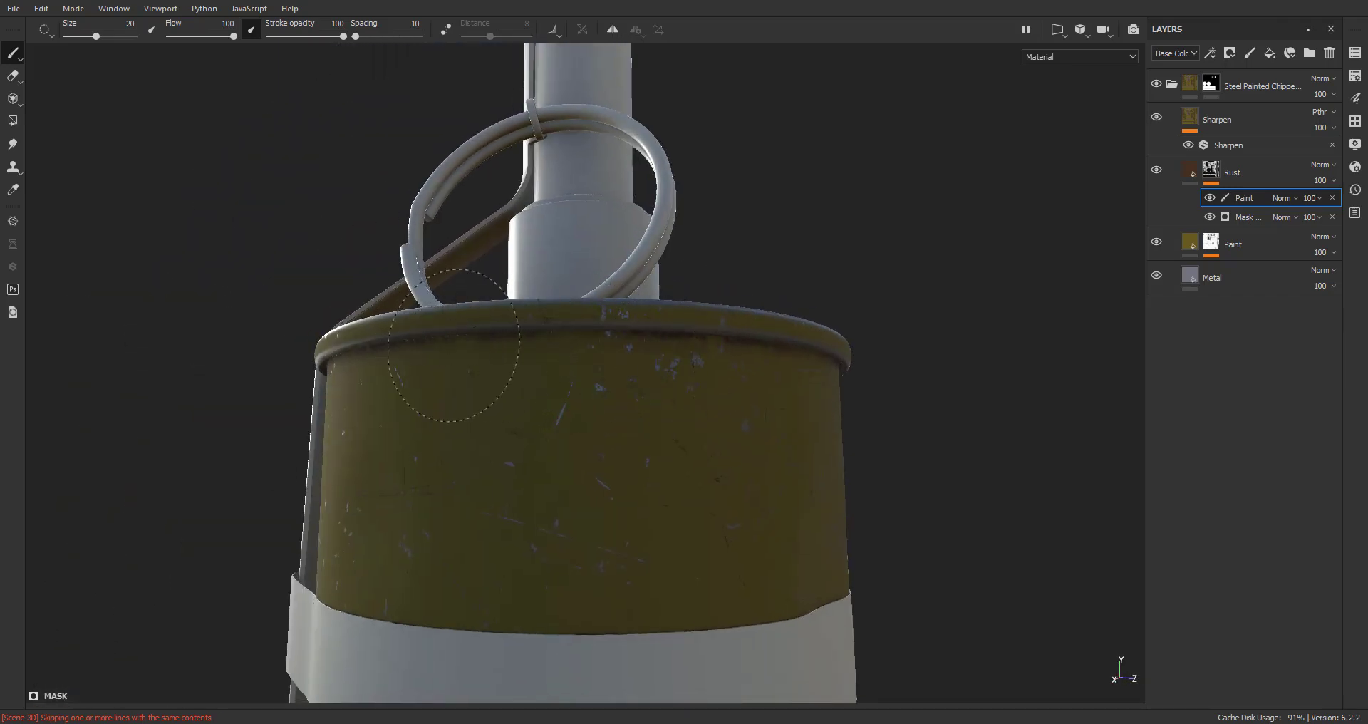
{"action": "mouse_move", "coordinate": [453, 345]}
{"action": "left_mouse_down", "text": "alt"}
{"action": "mouse_move", "coordinate": [708, 459]}
{"action": "mouse_move", "coordinate": [763, 513]}
{"action": "mouse_move", "coordinate": [741, 393]}
{"action": "left_mouse_up", "text": "alt"}
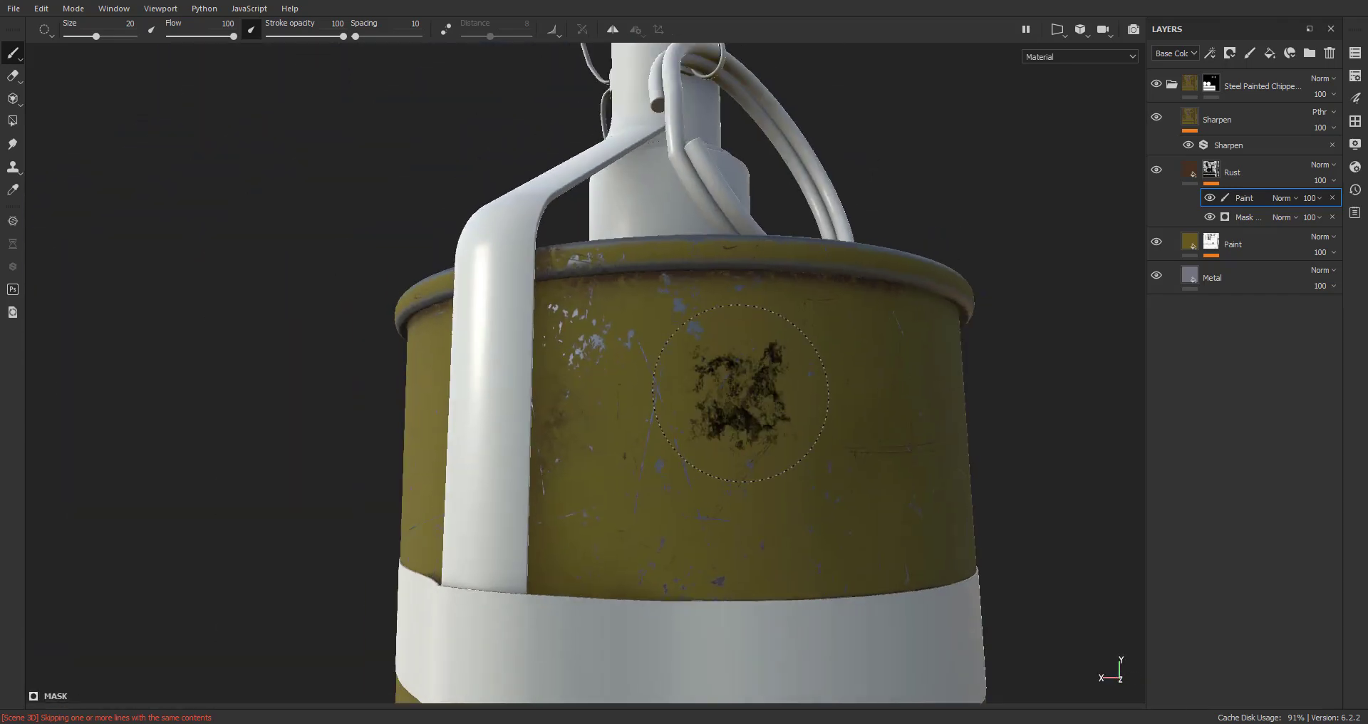
{"action": "middle_click_drag", "start_coordinate": [733, 384], "coordinate": [598, 397], "text": "alt"}
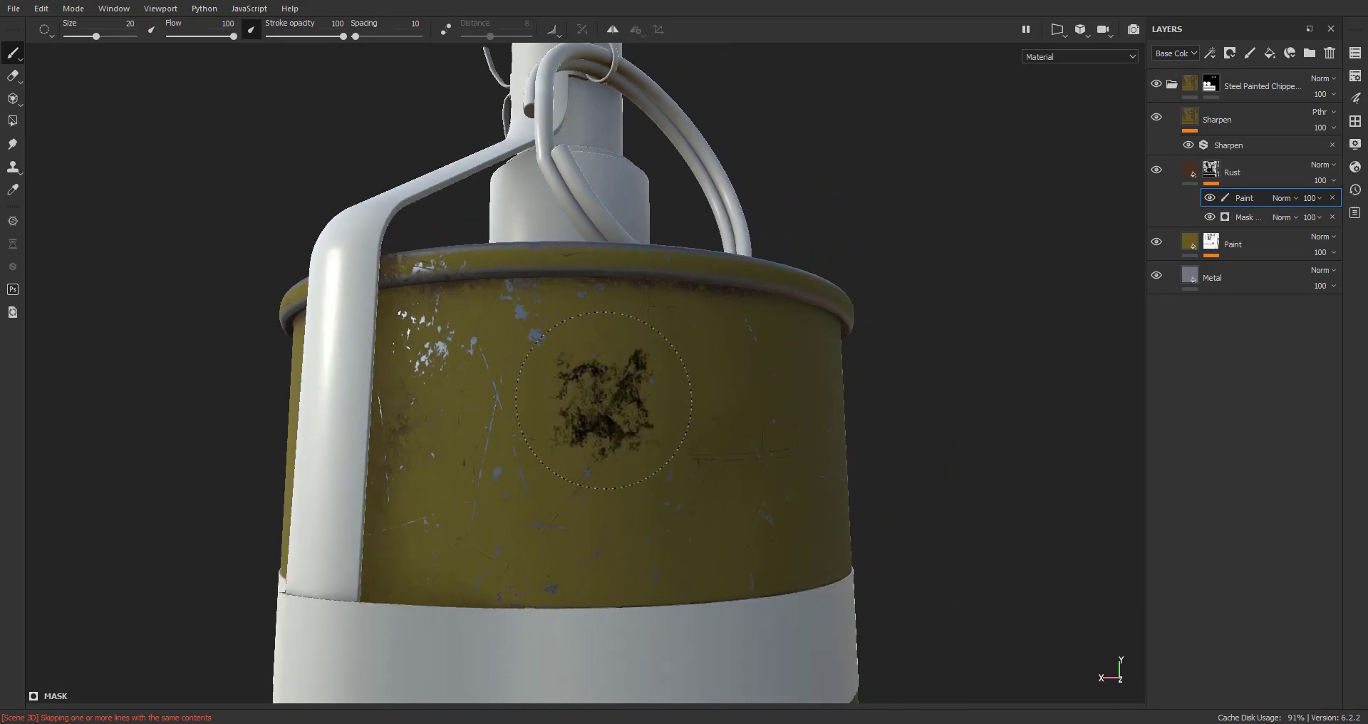
{"action": "scroll", "coordinate": [608, 456], "scroll_direction": "down", "scroll_amount": 2}
{"action": "scroll", "coordinate": [666, 593], "scroll_direction": "down", "scroll_amount": 2}
{"action": "middle_click_drag", "start_coordinate": [675, 602], "coordinate": [617, 244], "text": "alt"}
{"action": "left_click_drag", "start_coordinate": [624, 376], "coordinate": [631, 434], "text": "alt"}
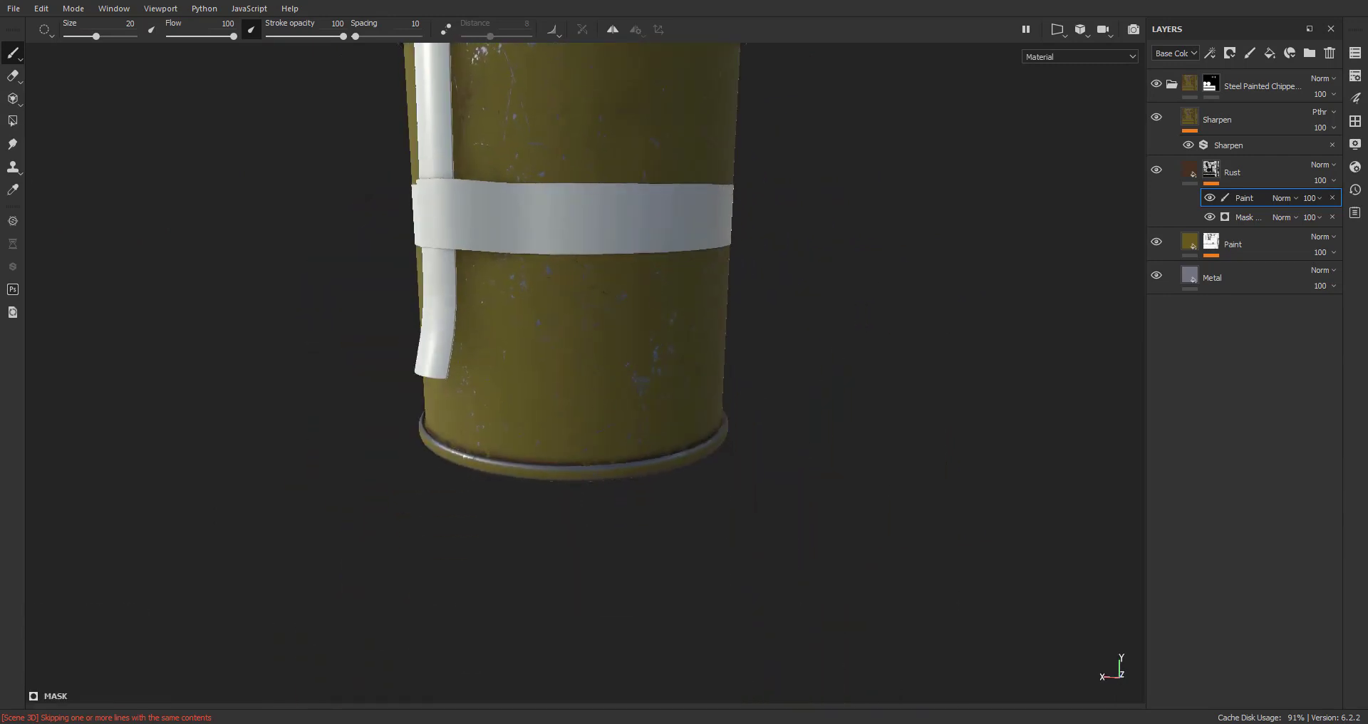
Inspect the lower can body and the bottom rim for leftover rust all the way around
{"action": "scroll", "coordinate": [553, 494], "scroll_direction": "up", "scroll_amount": 3}
{"action": "left_click_drag", "start_coordinate": [476, 432], "coordinate": [464, 471], "text": "alt"}
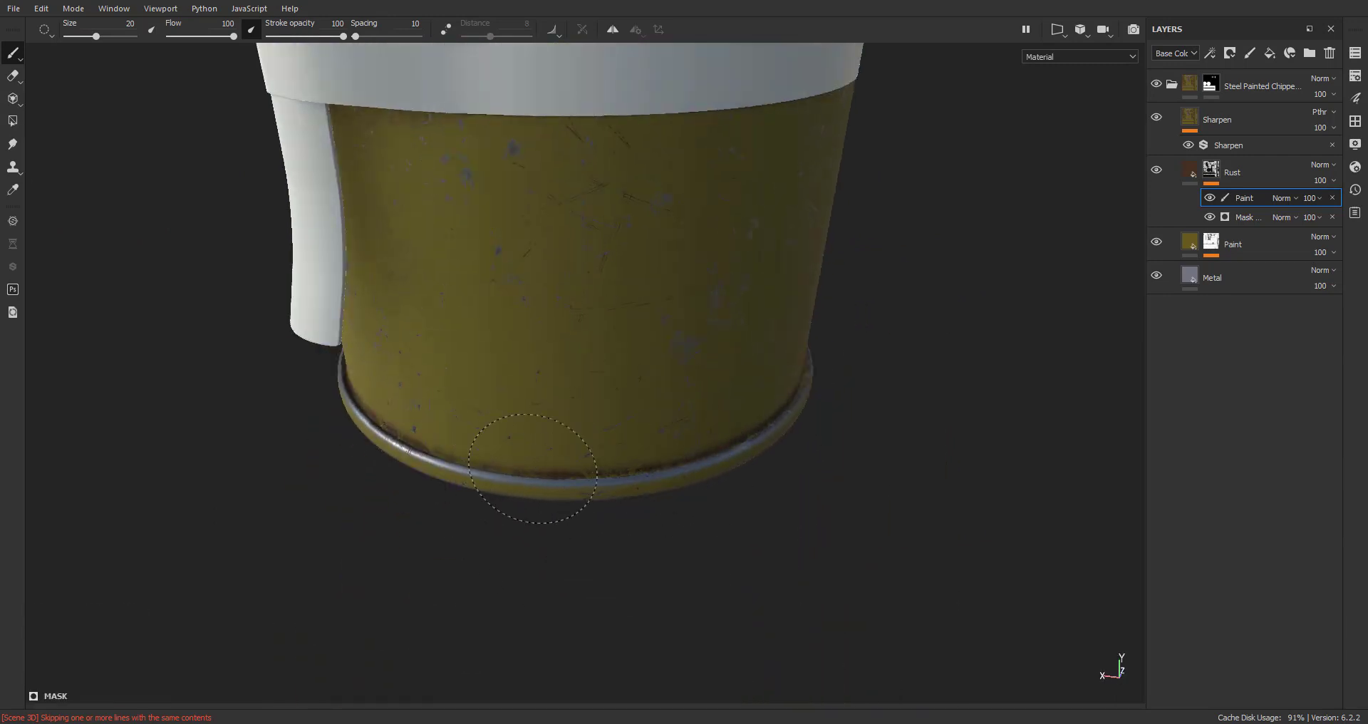
{"action": "left_click_drag", "start_coordinate": [819, 479], "coordinate": [670, 499], "text": "alt"}
{"action": "middle_click_drag", "start_coordinate": [805, 541], "coordinate": [559, 445], "text": "alt"}
{"action": "left_click_drag", "start_coordinate": [848, 467], "coordinate": [739, 486], "text": "alt"}
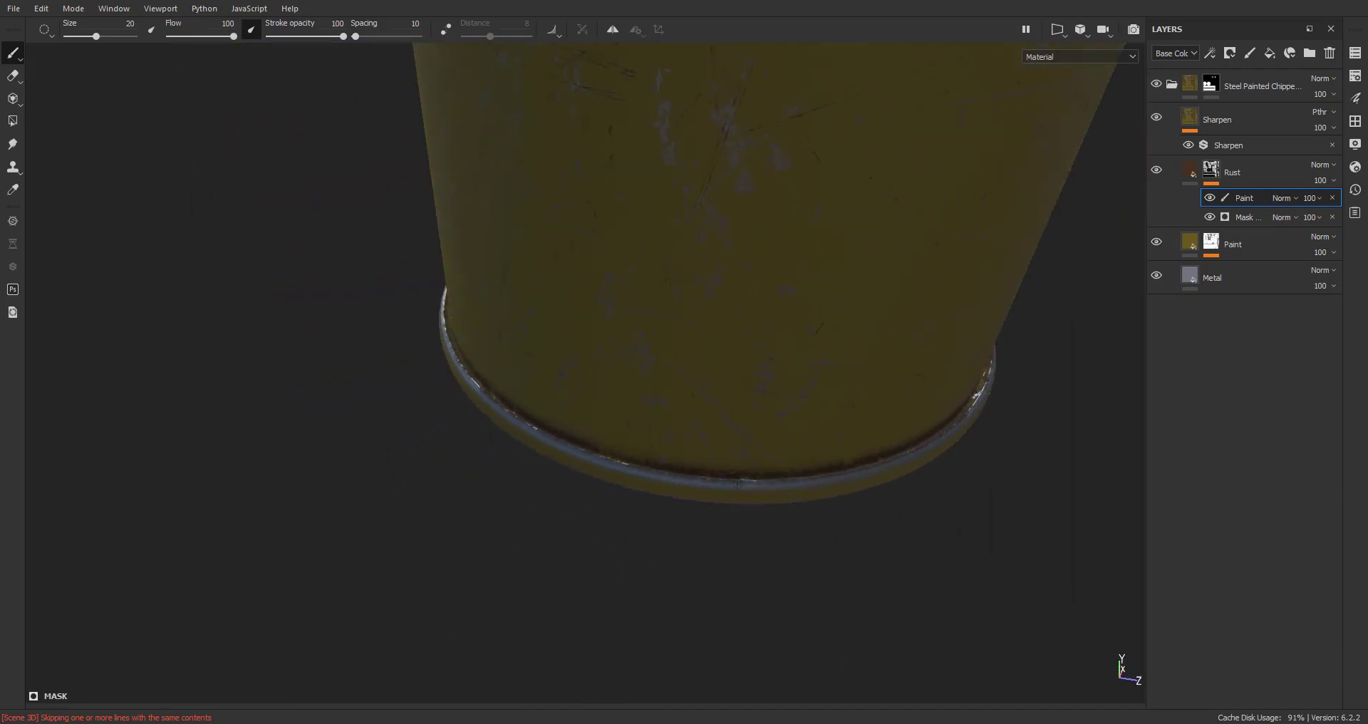
{"action": "scroll", "coordinate": [800, 534], "scroll_direction": "down", "scroll_amount": 2}
{"action": "mouse_move", "coordinate": [800, 534]}
{"action": "middle_mouse_down", "text": "alt"}
{"action": "mouse_move", "coordinate": [565, 489]}
{"action": "mouse_move", "coordinate": [468, 442]}
{"action": "middle_mouse_up", "text": "alt"}
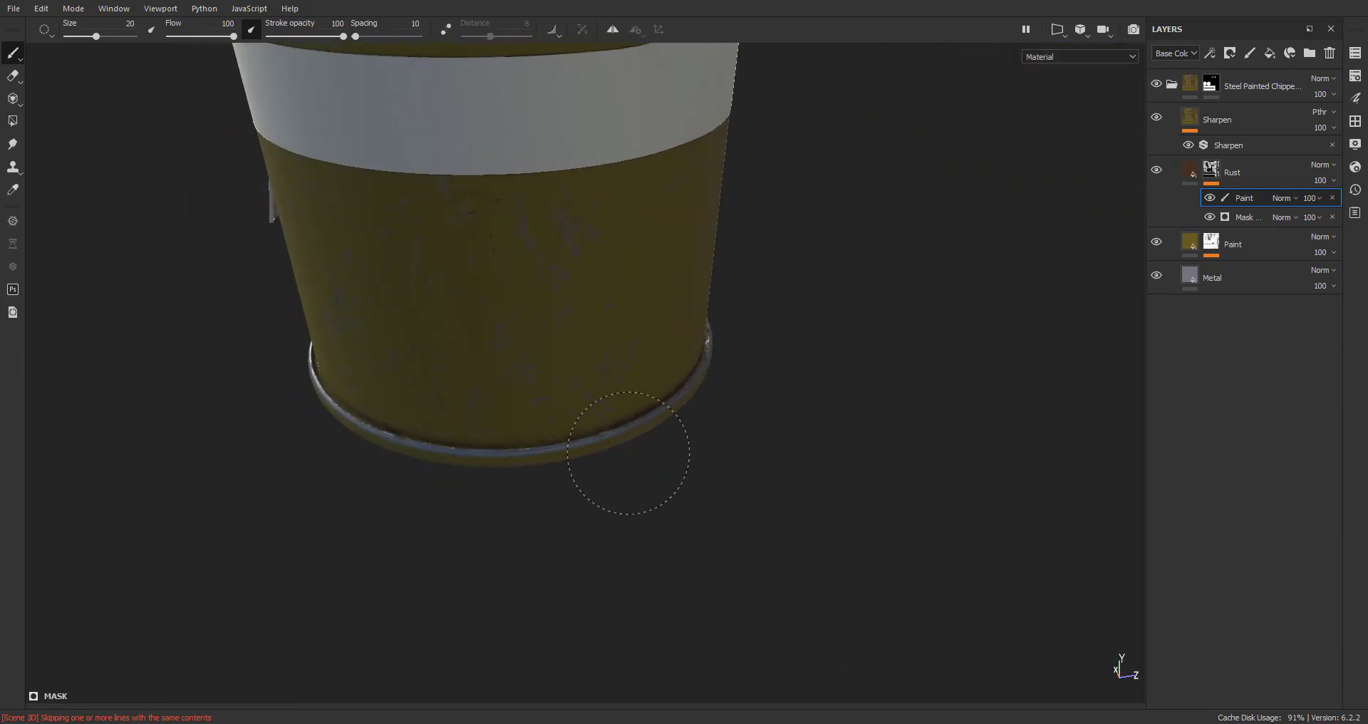
{"action": "mouse_move", "coordinate": [628, 454]}
{"action": "left_mouse_down", "text": "alt"}
{"action": "mouse_move", "coordinate": [473, 467]}
{"action": "mouse_move", "coordinate": [665, 473]}
{"action": "mouse_move", "coordinate": [518, 467]}
{"action": "left_mouse_up", "text": "alt"}
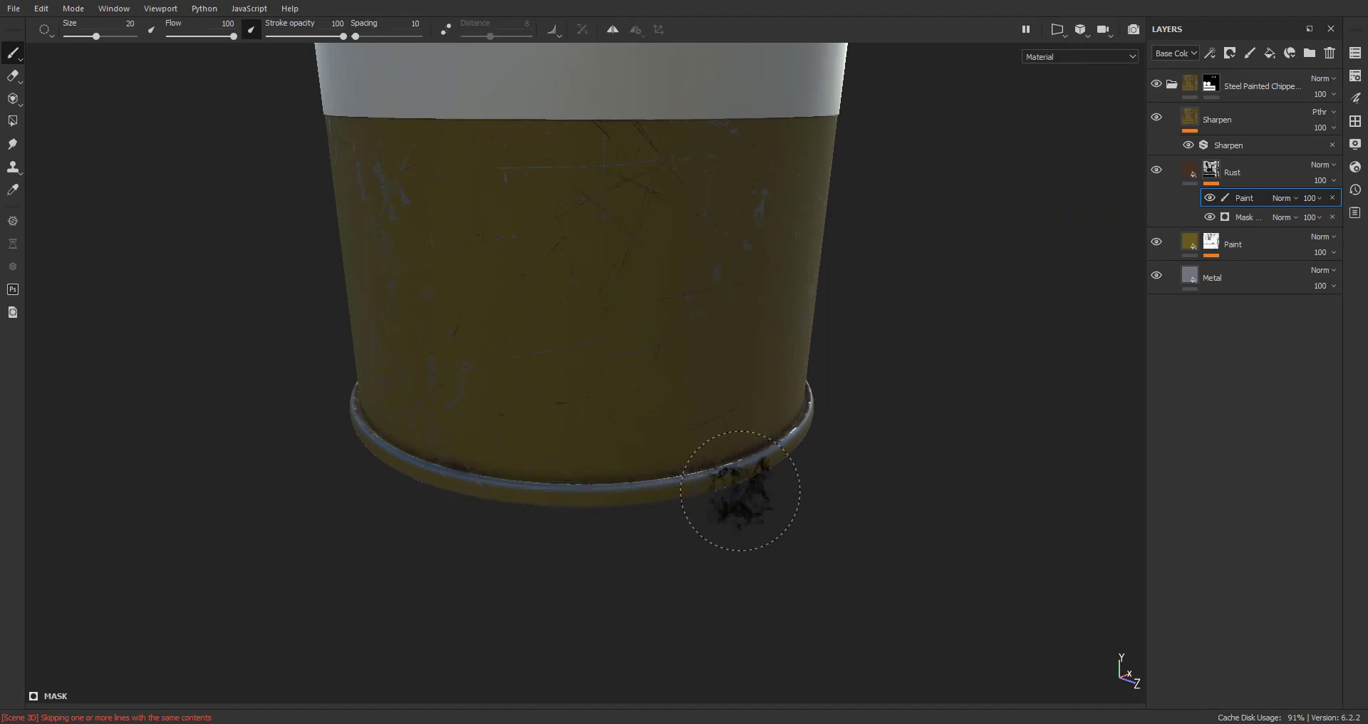
{"action": "mouse_move", "coordinate": [740, 491]}
{"action": "left_mouse_down", "text": "alt"}
{"action": "mouse_move", "coordinate": [620, 525]}
{"action": "mouse_move", "coordinate": [774, 476]}
{"action": "left_mouse_up", "text": "alt"}
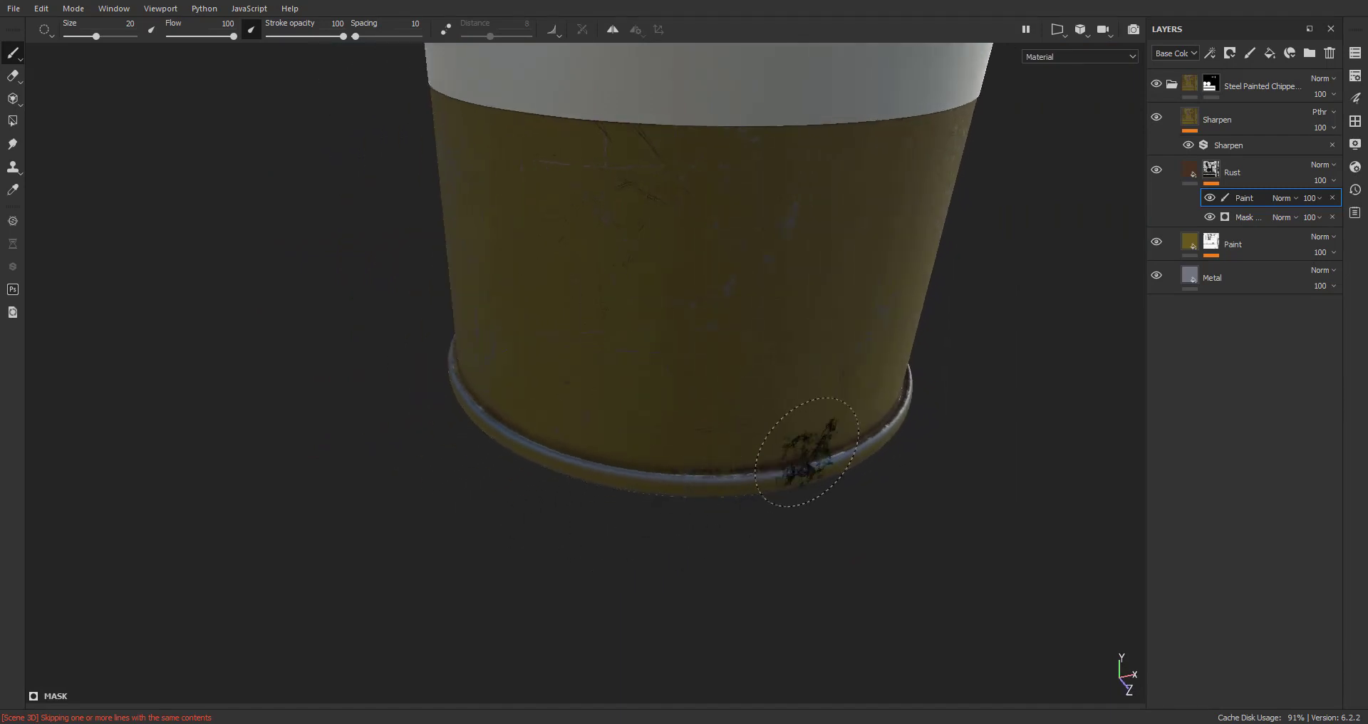
Rotate the environment lighting and paint black on the Rust mask to remove rust along the bottom rim
{"action": "left_click", "coordinate": [819, 453], "text": "shift"}
{"action": "mouse_move", "coordinate": [865, 451]}
{"action": "right_mouse_down", "text": "shift"}
{"action": "mouse_move", "coordinate": [765, 441]}
{"action": "mouse_move", "coordinate": [785, 454]}
{"action": "right_mouse_up", "text": "shift"}
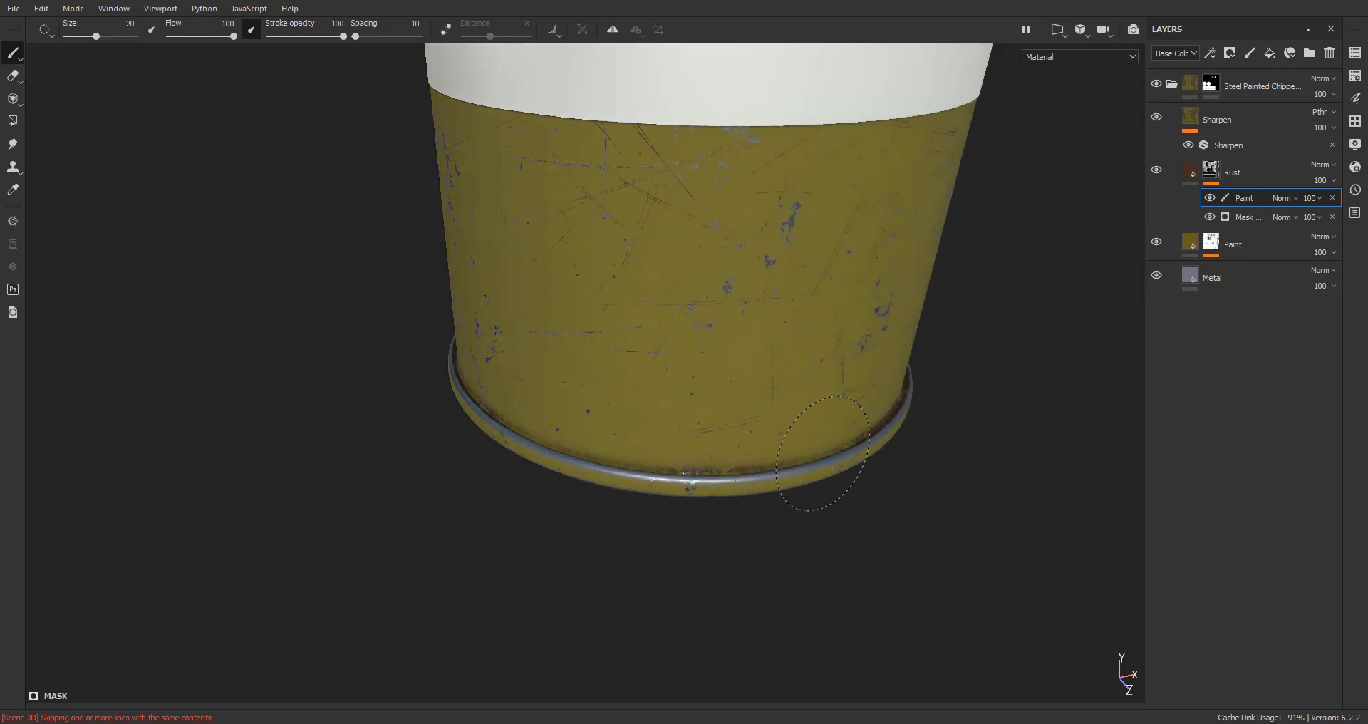
{"action": "mouse_move", "coordinate": [823, 452]}
{"action": "left_mouse_down", "text": "alt"}
{"action": "mouse_move", "coordinate": [697, 570]}
{"action": "mouse_move", "coordinate": [709, 543]}
{"action": "mouse_move", "coordinate": [552, 470]}
{"action": "mouse_move", "coordinate": [578, 426]}
{"action": "left_mouse_up", "text": "alt"}
{"action": "mouse_move", "coordinate": [759, 471]}
{"action": "left_mouse_down", "text": "alt"}
{"action": "mouse_move", "coordinate": [727, 451]}
{"action": "mouse_move", "coordinate": [842, 572]}
{"action": "left_mouse_up", "text": "alt"}
{"action": "left_click", "coordinate": [842, 572]}
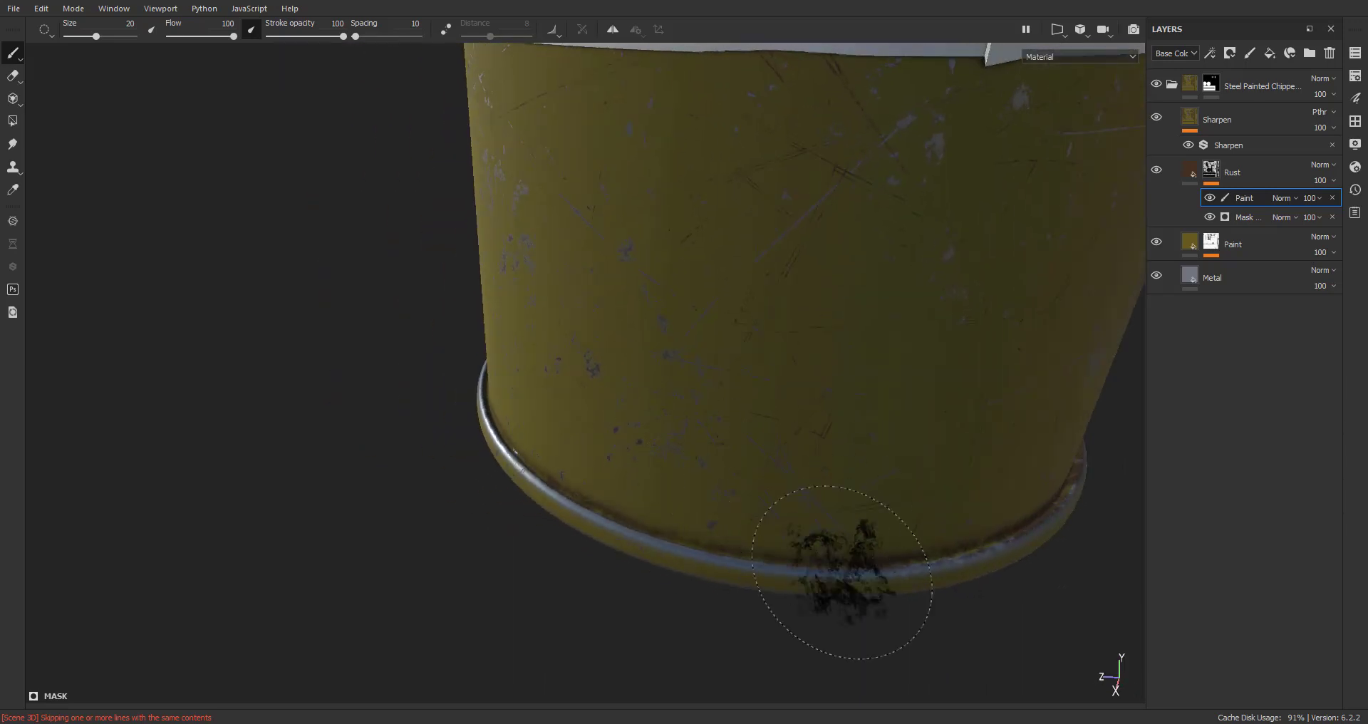
{"action": "mouse_move", "coordinate": [637, 538]}
{"action": "left_mouse_down", "text": "alt"}
{"action": "mouse_move", "coordinate": [586, 483]}
{"action": "mouse_move", "coordinate": [629, 468]}
{"action": "mouse_move", "coordinate": [767, 482]}
{"action": "left_mouse_up", "text": "alt"}
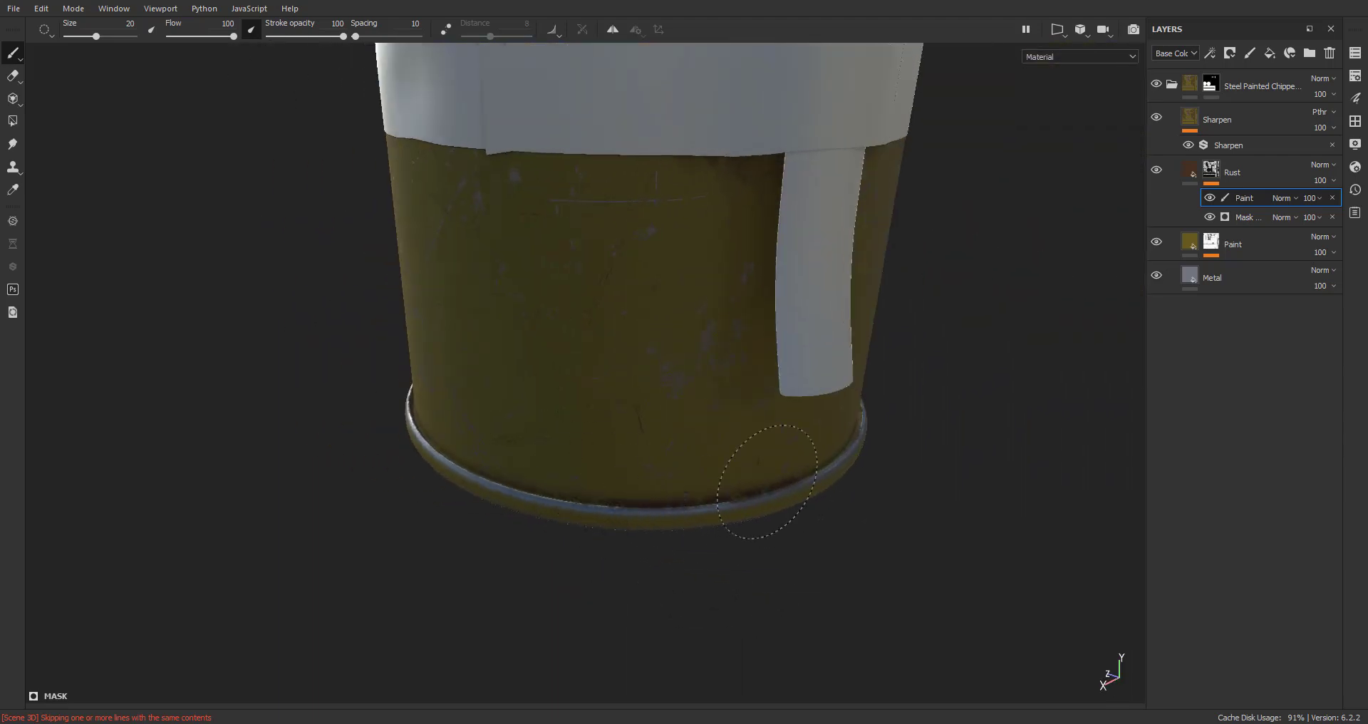
{"action": "mouse_move", "coordinate": [676, 487]}
{"action": "left_mouse_down", "text": "alt"}
{"action": "mouse_move", "coordinate": [684, 527]}
{"action": "mouse_move", "coordinate": [713, 516]}
{"action": "mouse_move", "coordinate": [880, 534]}
{"action": "mouse_move", "coordinate": [1009, 588]}
{"action": "mouse_move", "coordinate": [925, 602]}
{"action": "mouse_move", "coordinate": [804, 507]}
{"action": "left_mouse_up", "text": "alt"}
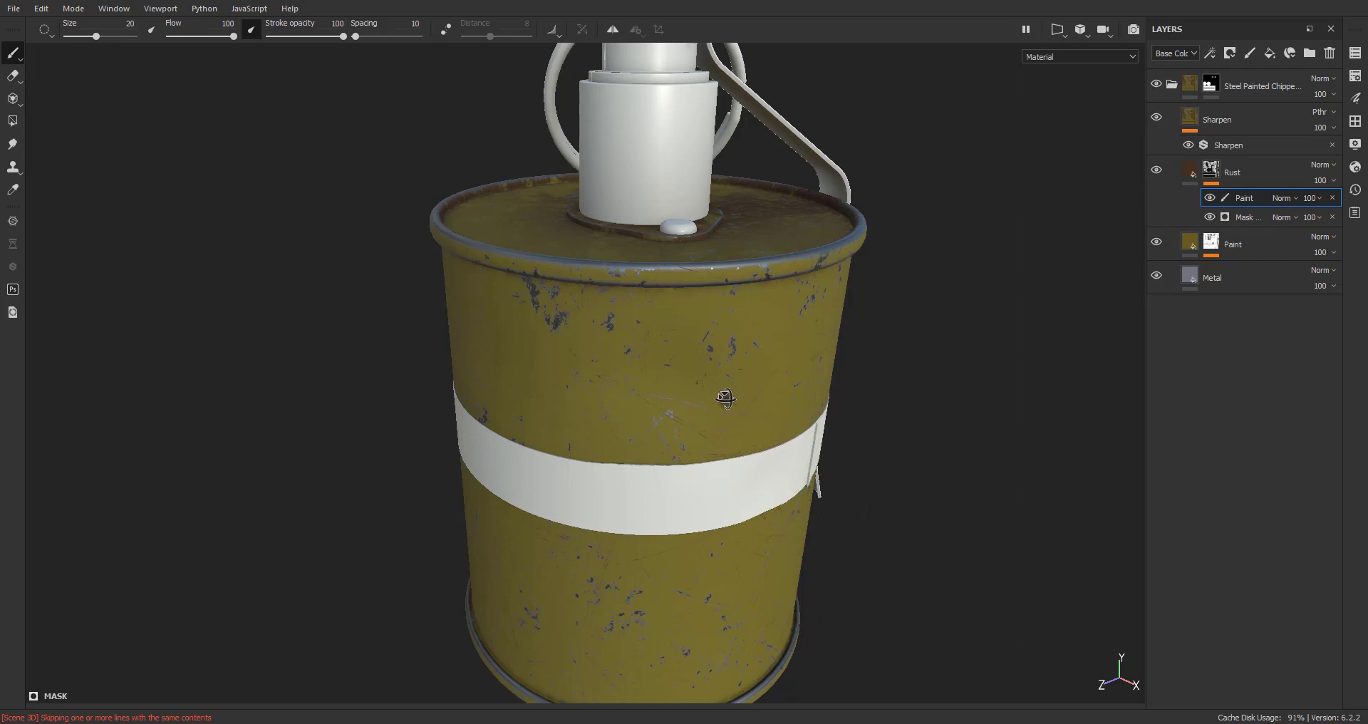
{"action": "left_click_drag", "start_coordinate": [725, 398], "coordinate": [920, 438], "text": "alt"}
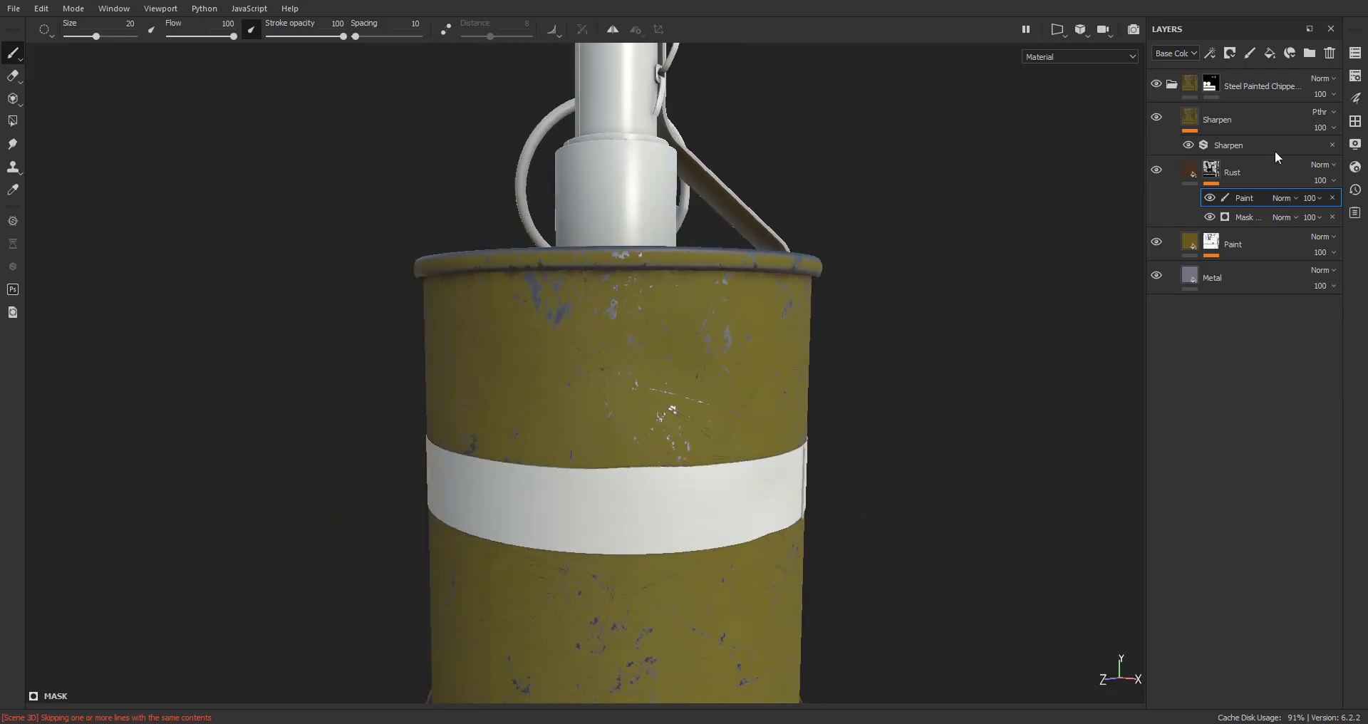
Add a paint effect to the Paint layer's mask, keeping the Dirt 1 brush
{"action": "left_click", "coordinate": [1212, 246]}
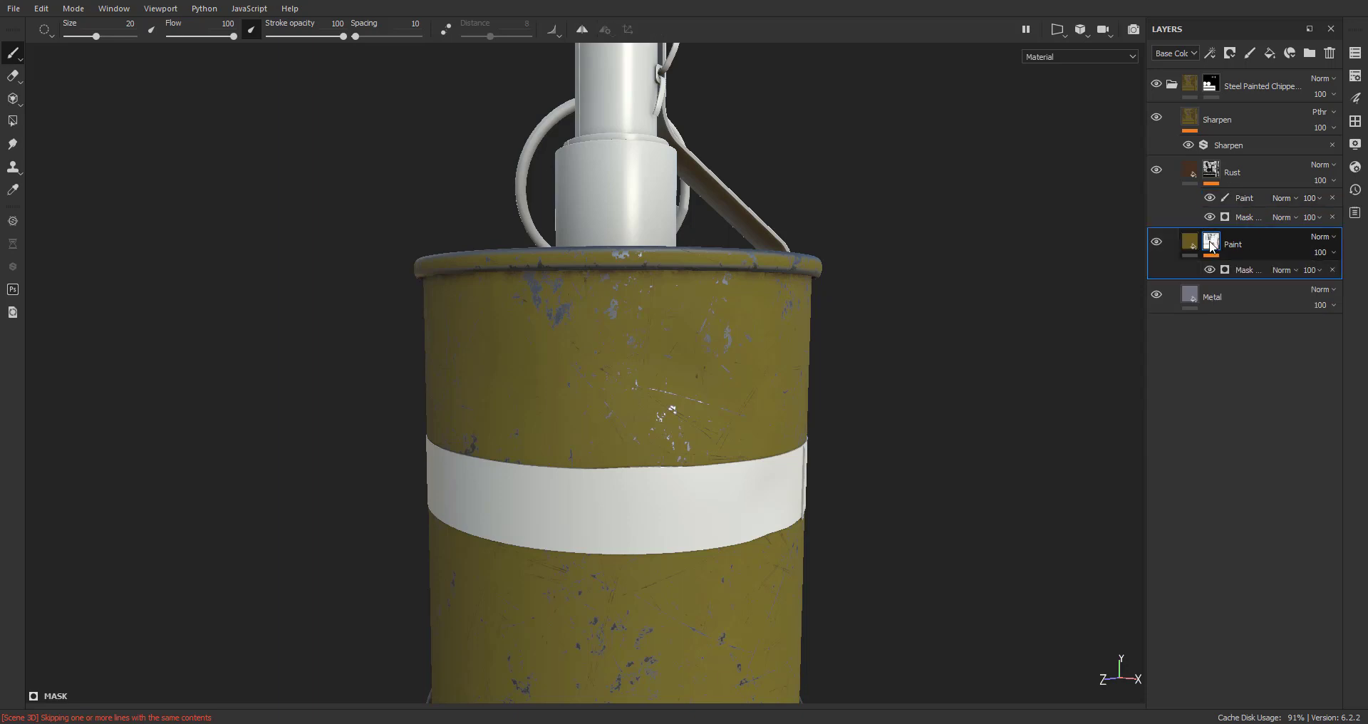
{"action": "left_click", "coordinate": [1238, 269]}
{"action": "right_click", "coordinate": [1251, 265]}
{"action": "left_click", "coordinate": [1286, 288]}
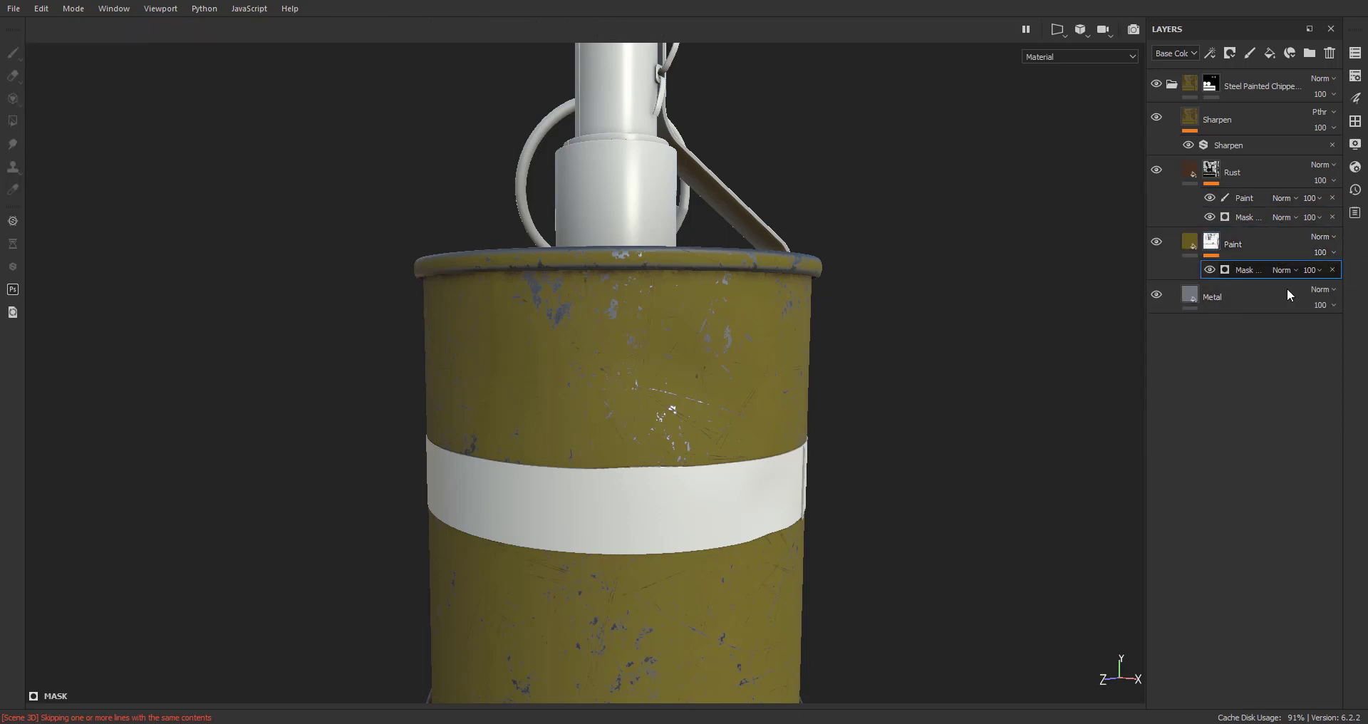
{"action": "left_click", "coordinate": [1355, 121]}
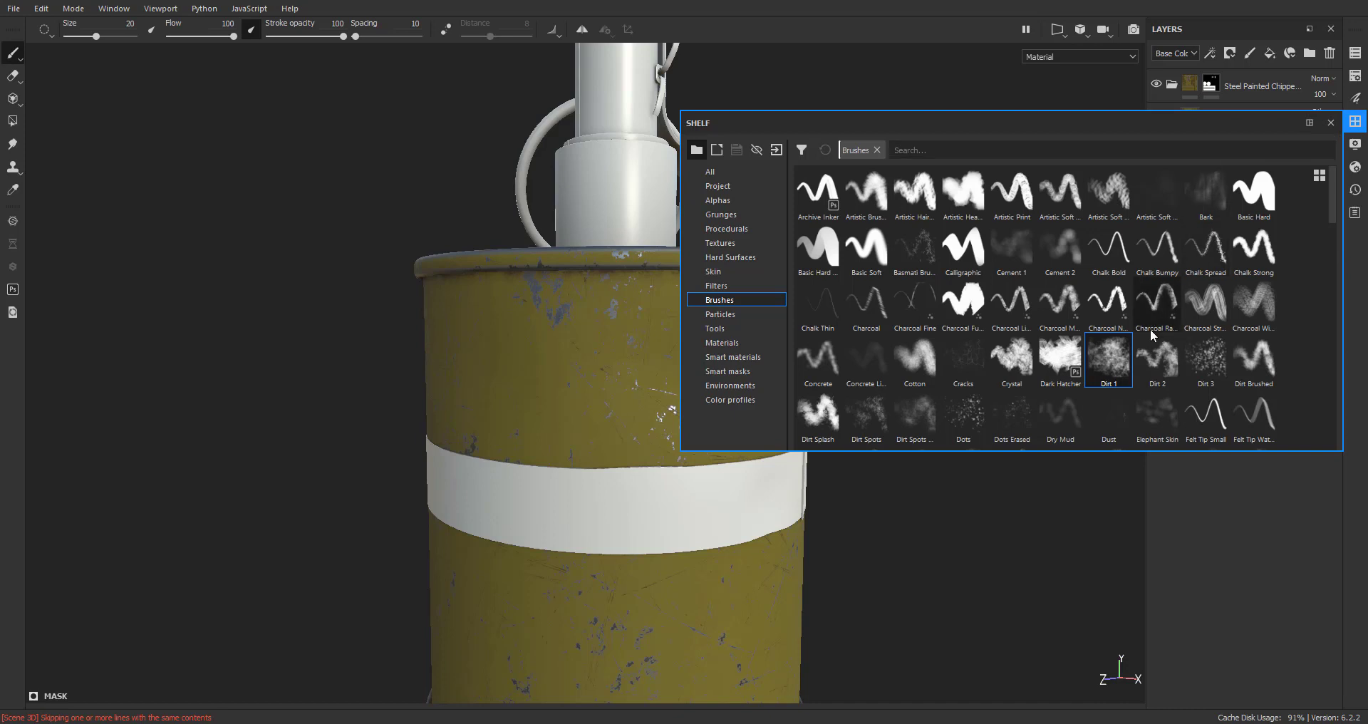
{"action": "left_click", "coordinate": [1329, 122]}
Paint white on the Paint mask to cover chipped areas on the lower can body below the strap, beside the lever
{"action": "mouse_move", "coordinate": [855, 282]}
{"action": "left_mouse_down", "text": "alt"}
{"action": "mouse_move", "coordinate": [929, 318]}
{"action": "mouse_move", "coordinate": [805, 318]}
{"action": "mouse_move", "coordinate": [766, 286]}
{"action": "mouse_move", "coordinate": [767, 327]}
{"action": "left_mouse_up", "text": "alt"}
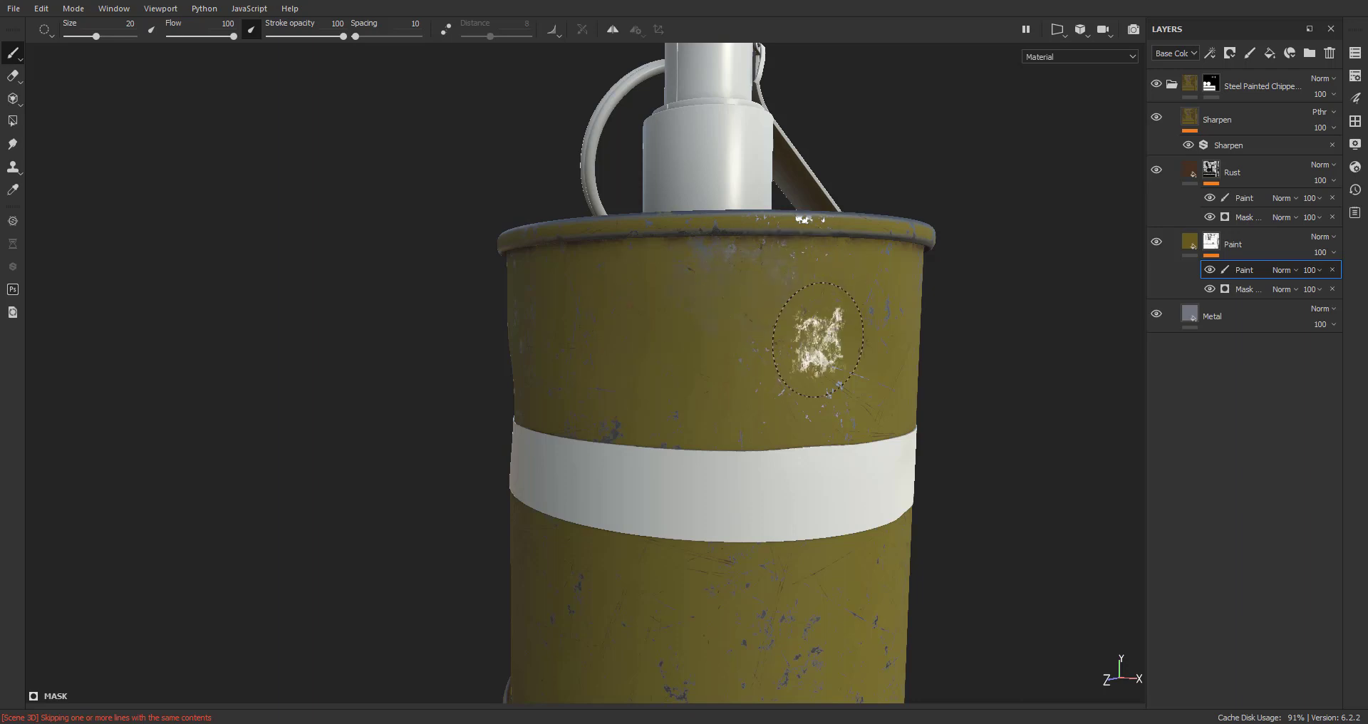
{"action": "left_click_drag", "start_coordinate": [818, 339], "coordinate": [789, 268], "text": "alt"}
{"action": "middle_click_drag", "start_coordinate": [707, 286], "coordinate": [736, 187], "text": "alt"}
{"action": "mouse_move", "coordinate": [717, 309]}
{"action": "left_mouse_down", "text": "alt"}
{"action": "mouse_move", "coordinate": [784, 428]}
{"action": "mouse_move", "coordinate": [645, 406]}
{"action": "mouse_move", "coordinate": [625, 467]}
{"action": "mouse_move", "coordinate": [692, 409]}
{"action": "left_mouse_up", "text": "alt"}
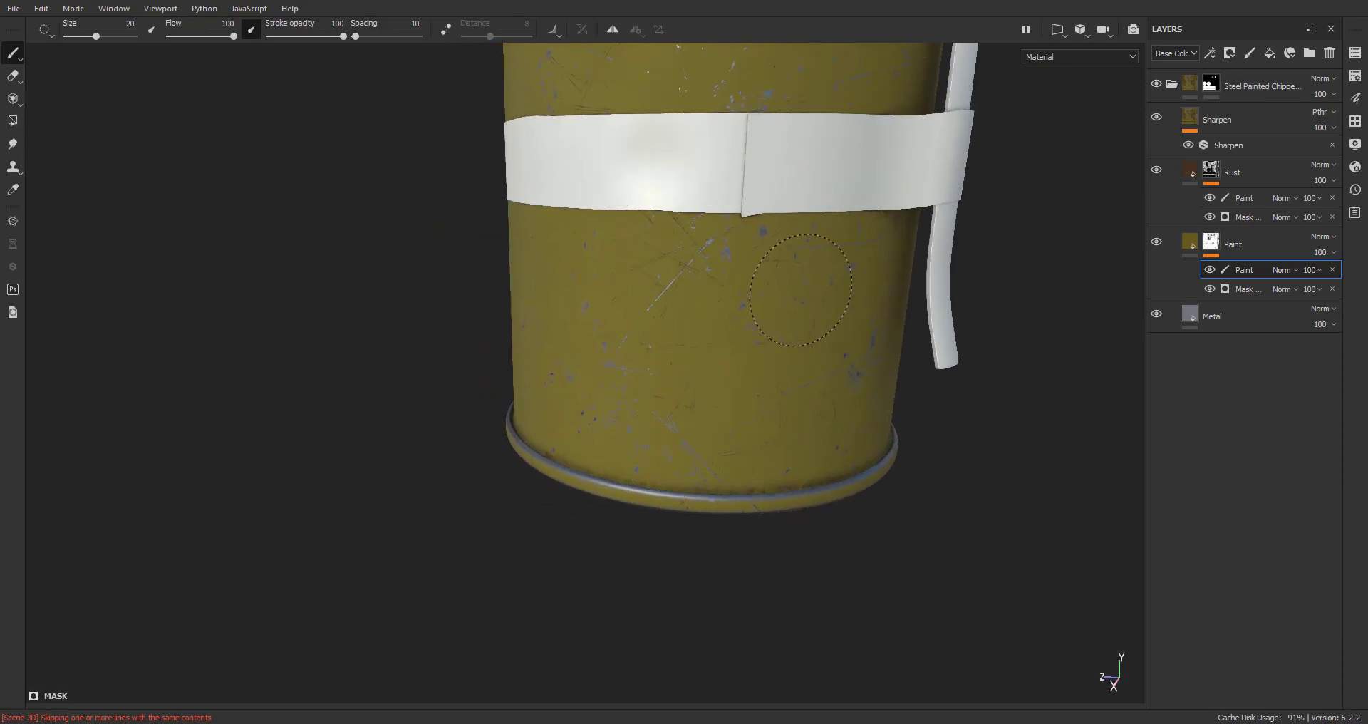
{"action": "left_click", "coordinate": [798, 359]}
{"action": "mouse_move", "coordinate": [798, 359]}
{"action": "left_mouse_down", "text": "alt"}
{"action": "mouse_move", "coordinate": [651, 336]}
{"action": "mouse_move", "coordinate": [590, 354]}
{"action": "left_mouse_up", "text": "alt"}
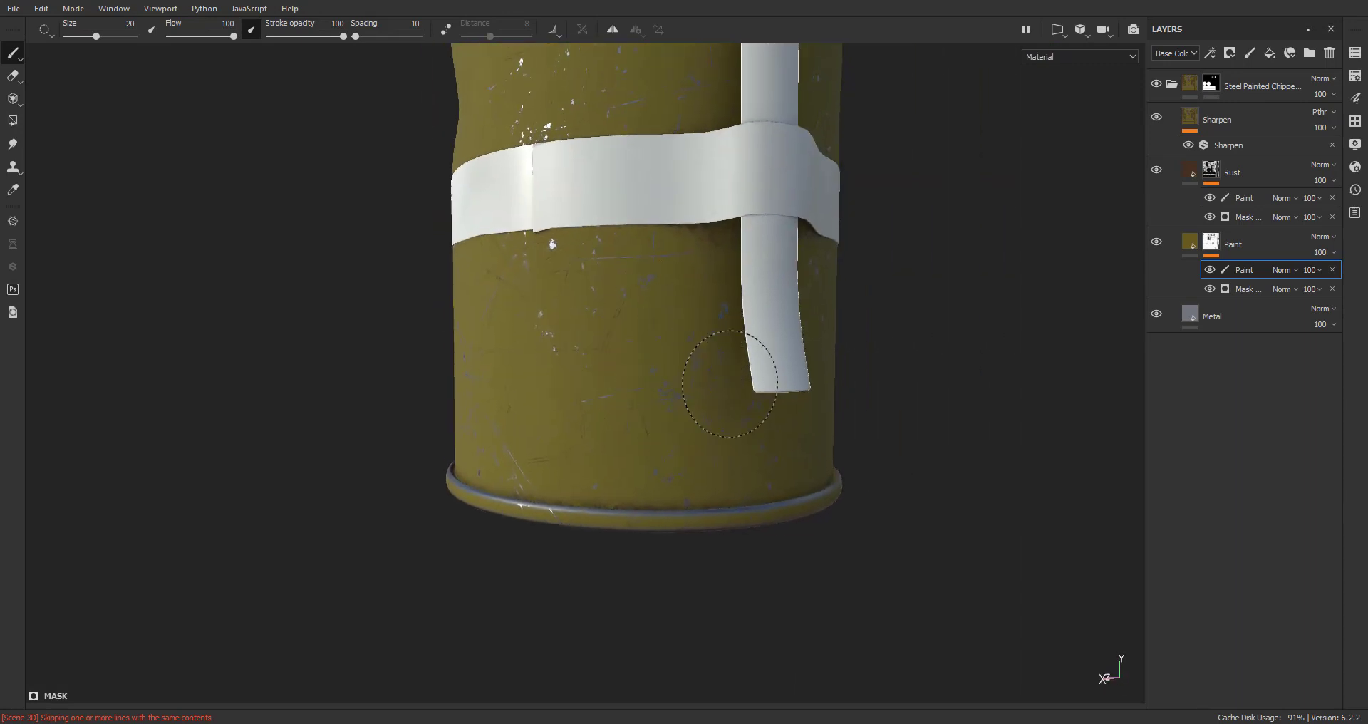
{"action": "mouse_move", "coordinate": [441, 392]}
{"action": "left_mouse_down", "text": "alt"}
{"action": "mouse_move", "coordinate": [736, 532]}
{"action": "mouse_move", "coordinate": [694, 317]}
{"action": "mouse_move", "coordinate": [549, 378]}
{"action": "mouse_move", "coordinate": [356, 357]}
{"action": "left_mouse_up", "text": "alt"}
{"action": "left_click", "coordinate": [763, 409]}
{"action": "mouse_move", "coordinate": [763, 410]}
{"action": "left_mouse_down", "text": "alt"}
{"action": "mouse_move", "coordinate": [599, 371]}
{"action": "mouse_move", "coordinate": [598, 428]}
{"action": "left_mouse_up", "text": "alt"}
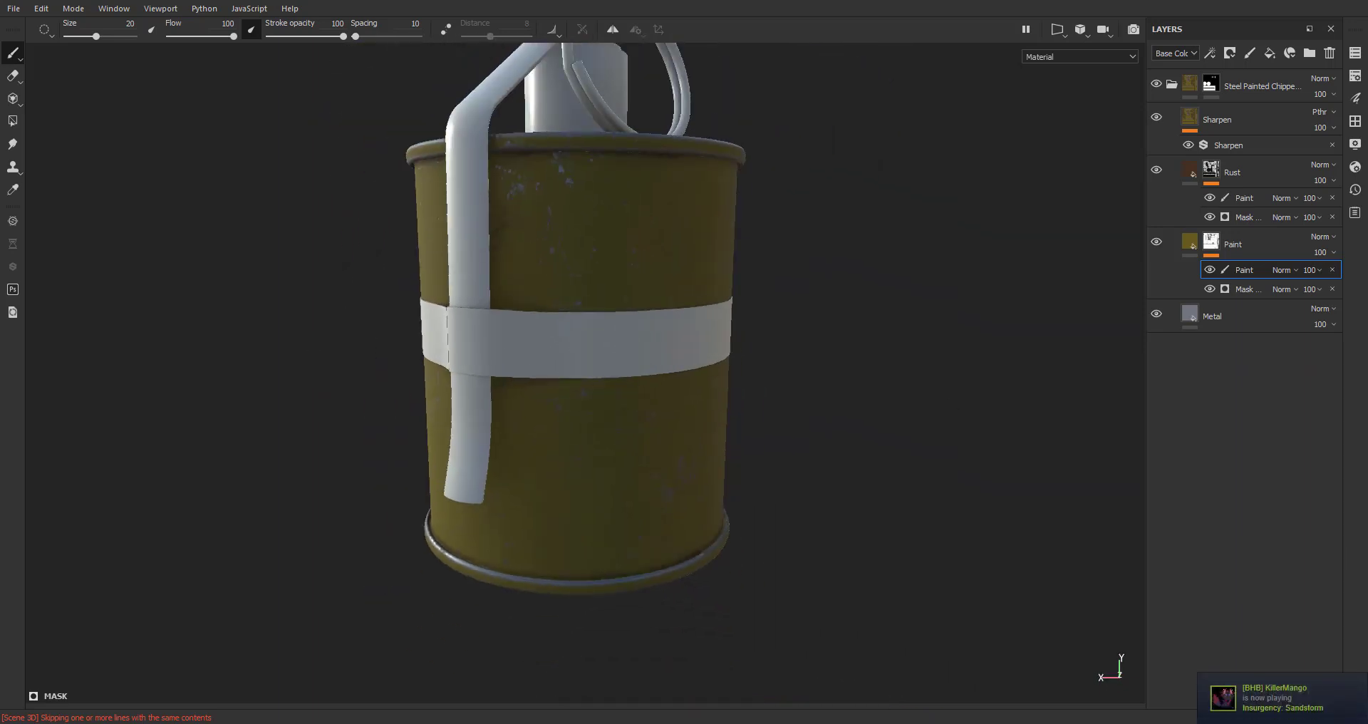
Cover the chips on the can side away from the lever with white Dirt 1 strokes on the Paint mask
{"action": "mouse_move", "coordinate": [867, 409]}
{"action": "left_mouse_down", "text": "alt"}
{"action": "mouse_move", "coordinate": [749, 452]}
{"action": "mouse_move", "coordinate": [724, 370]}
{"action": "mouse_move", "coordinate": [628, 346]}
{"action": "left_mouse_up", "text": "alt"}
{"action": "left_click_drag", "start_coordinate": [605, 295], "coordinate": [603, 406], "text": "alt"}
{"action": "left_click", "coordinate": [602, 406]}
{"action": "mouse_move", "coordinate": [741, 408]}
{"action": "left_mouse_down", "text": "alt"}
{"action": "mouse_move", "coordinate": [602, 463]}
{"action": "mouse_move", "coordinate": [586, 408]}
{"action": "left_mouse_up", "text": "alt"}
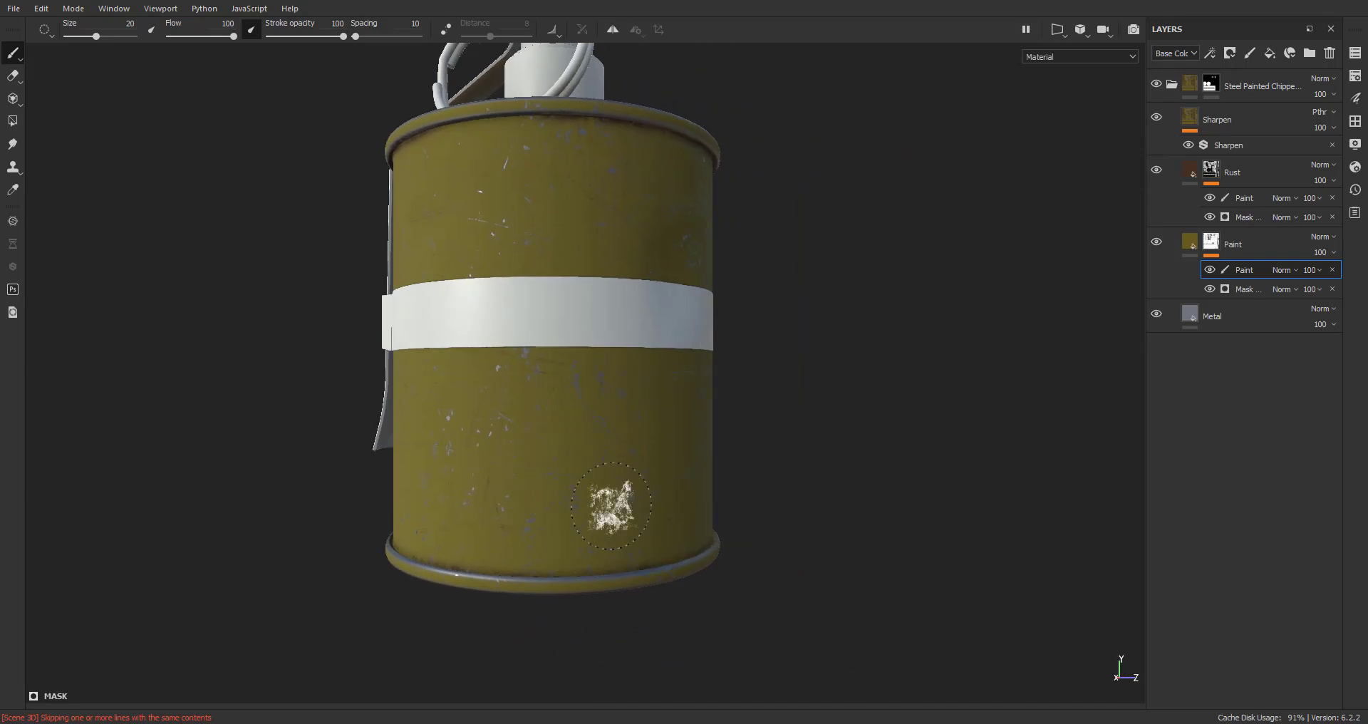
{"action": "mouse_move", "coordinate": [610, 505]}
{"action": "left_mouse_down", "text": "alt"}
{"action": "mouse_move", "coordinate": [581, 450]}
{"action": "mouse_move", "coordinate": [653, 372]}
{"action": "left_mouse_up", "text": "alt"}
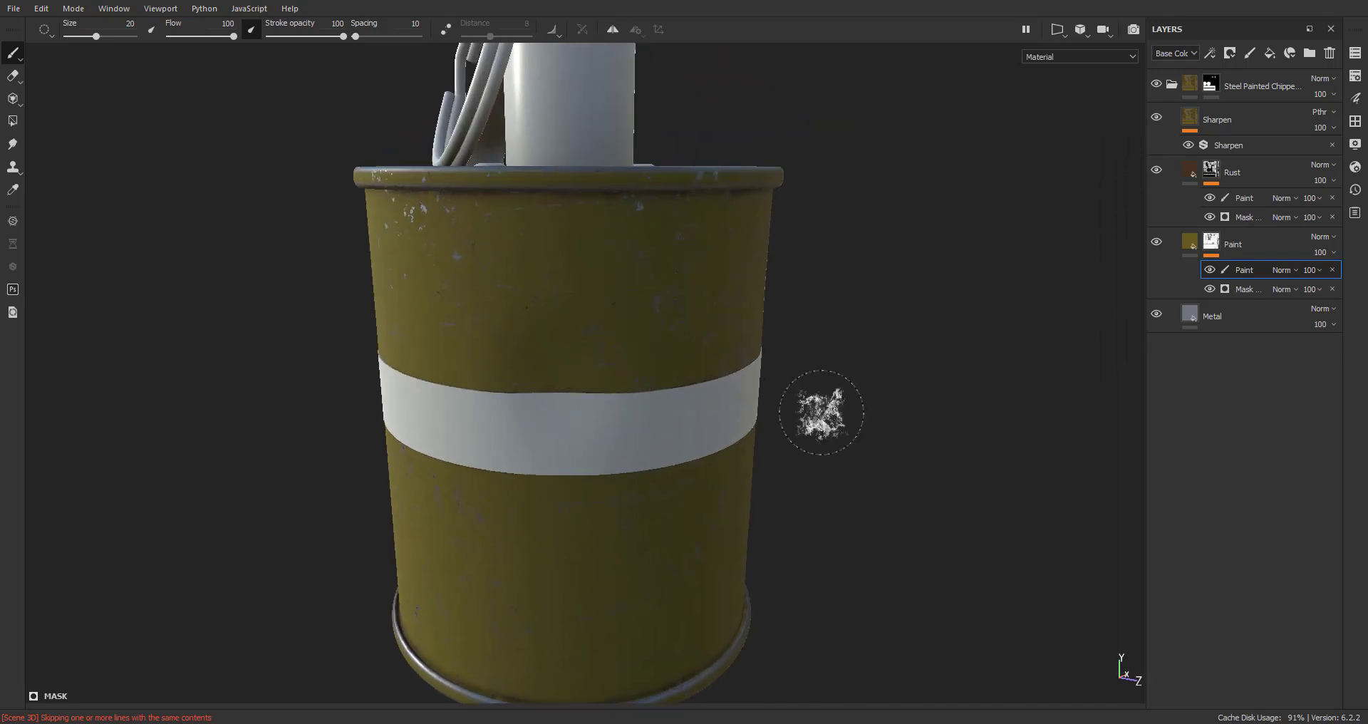
Paint white on the Paint mask along the lid's outer edge near the lever to restore chipped paint, checking around the lid
{"action": "mouse_move", "coordinate": [821, 413]}
{"action": "left_mouse_down", "text": "alt"}
{"action": "mouse_move", "coordinate": [559, 458]}
{"action": "mouse_move", "coordinate": [697, 427]}
{"action": "mouse_move", "coordinate": [639, 504]}
{"action": "mouse_move", "coordinate": [592, 456]}
{"action": "mouse_move", "coordinate": [613, 427]}
{"action": "mouse_move", "coordinate": [617, 473]}
{"action": "mouse_move", "coordinate": [757, 432]}
{"action": "mouse_move", "coordinate": [678, 299]}
{"action": "mouse_move", "coordinate": [916, 321]}
{"action": "left_mouse_up", "text": "alt"}
{"action": "scroll", "coordinate": [679, 299], "scroll_direction": "up", "scroll_amount": 5}
{"action": "scroll", "coordinate": [682, 523], "scroll_direction": "down", "scroll_amount": 3}
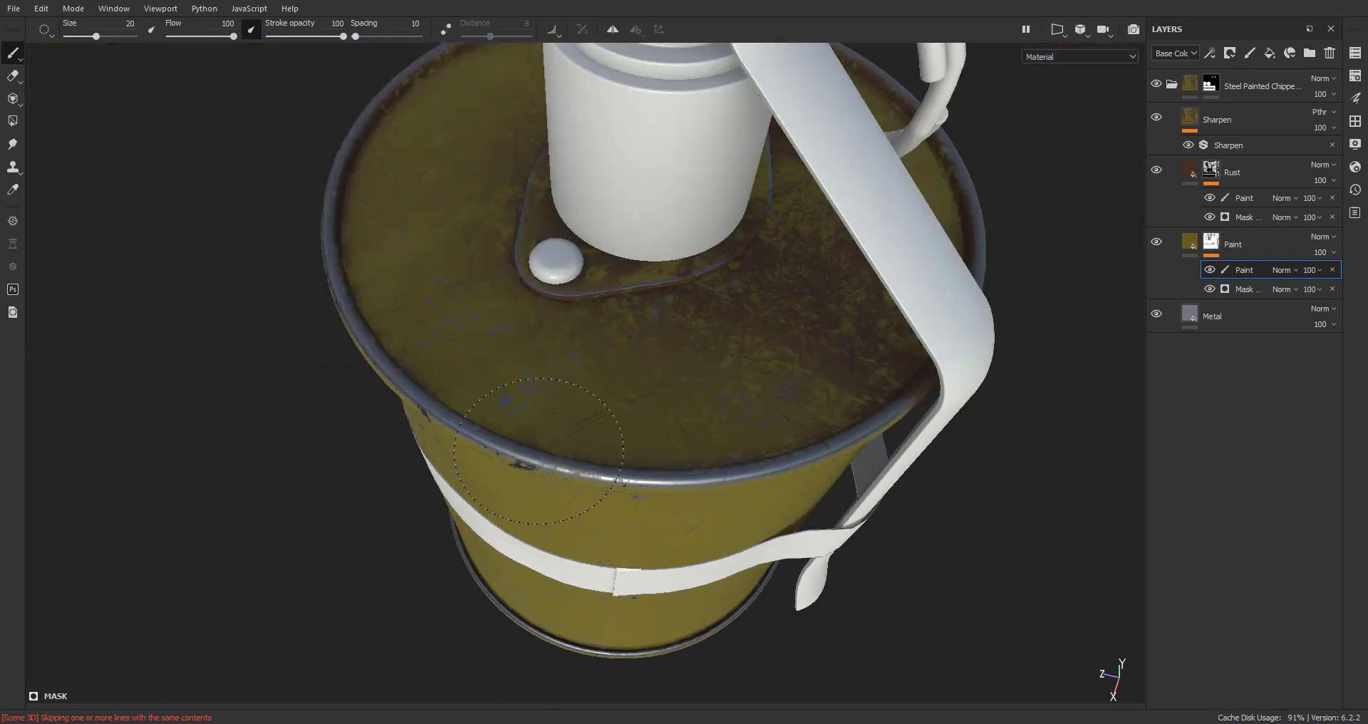
{"action": "mouse_move", "coordinate": [805, 449]}
{"action": "left_mouse_down"}
{"action": "mouse_move", "coordinate": [826, 453]}
{"action": "mouse_move", "coordinate": [771, 465]}
{"action": "left_mouse_up"}
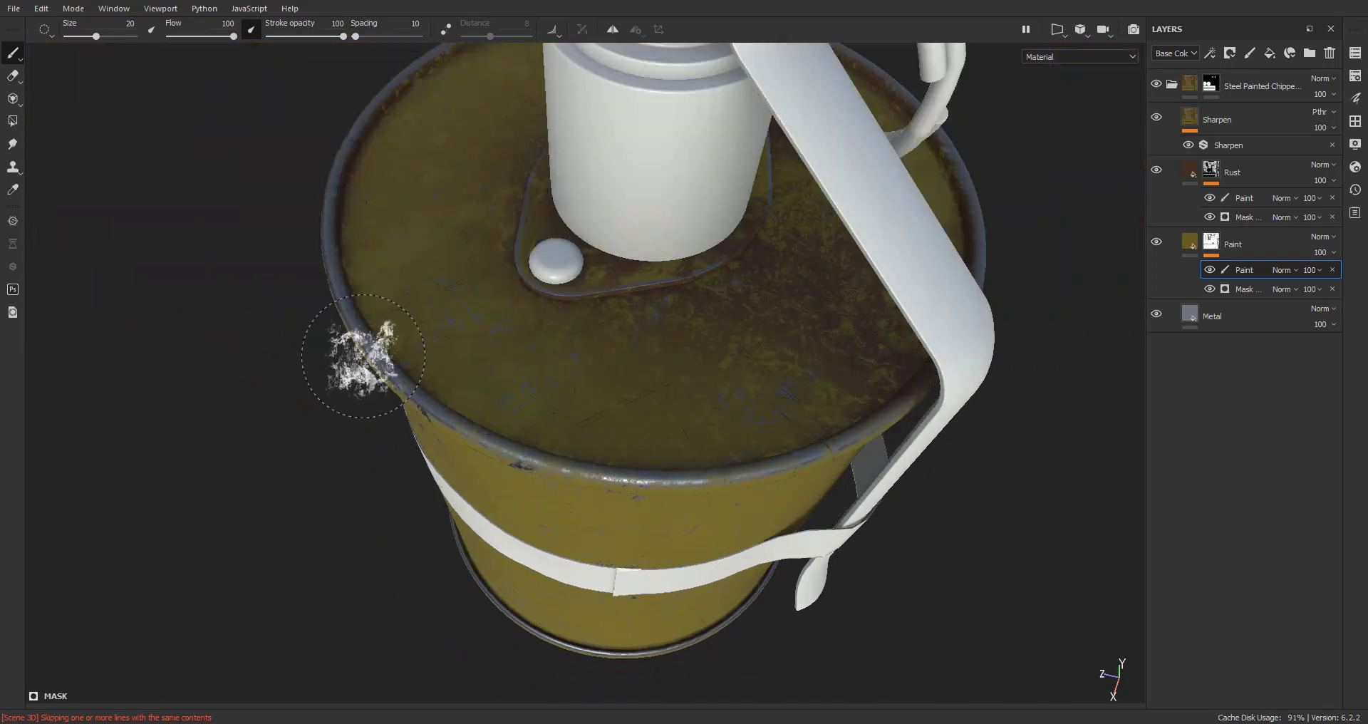
{"action": "scroll", "coordinate": [334, 271], "scroll_direction": "down", "scroll_amount": 3}
{"action": "mouse_move", "coordinate": [334, 270]}
{"action": "left_mouse_down", "text": "alt"}
{"action": "mouse_move", "coordinate": [540, 389]}
{"action": "mouse_move", "coordinate": [677, 392]}
{"action": "mouse_move", "coordinate": [813, 371]}
{"action": "left_mouse_up", "text": "alt"}
{"action": "scroll", "coordinate": [540, 390], "scroll_direction": "up", "scroll_amount": 3}
{"action": "left_click_drag", "start_coordinate": [505, 443], "coordinate": [669, 416], "text": "alt"}
{"action": "left_click_drag", "start_coordinate": [370, 438], "coordinate": [748, 429], "text": "alt"}
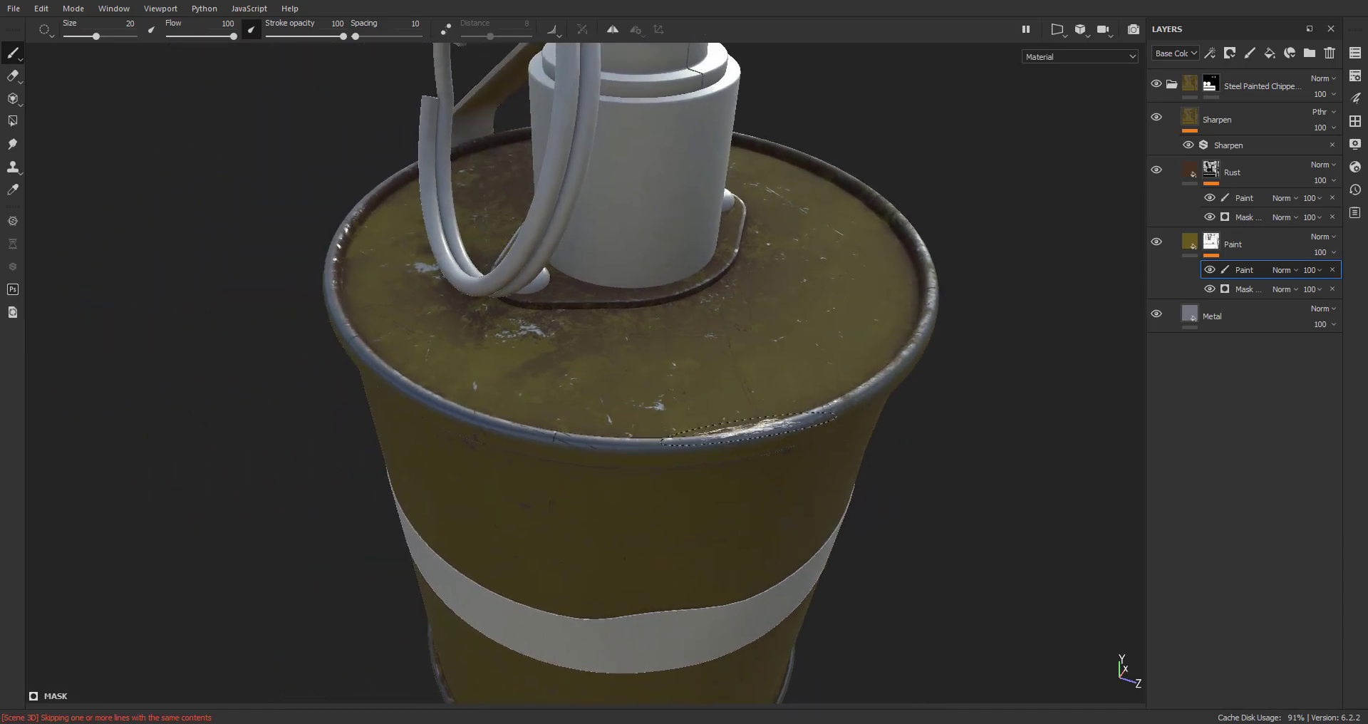
{"action": "left_click_drag", "start_coordinate": [467, 417], "coordinate": [584, 474], "text": "alt"}
{"action": "mouse_move", "coordinate": [463, 457]}
{"action": "left_mouse_down", "text": "alt"}
{"action": "mouse_move", "coordinate": [712, 463]}
{"action": "mouse_move", "coordinate": [649, 424]}
{"action": "left_mouse_up", "text": "alt"}
{"action": "left_click_drag", "start_coordinate": [303, 435], "coordinate": [463, 399], "text": "alt"}
Examine the paint chips on the lower can body and around the bottom rim
{"action": "right_click_drag", "start_coordinate": [464, 399], "coordinate": [464, 360], "text": "alt"}
{"action": "mouse_move", "coordinate": [463, 361]}
{"action": "middle_mouse_down", "text": "alt"}
{"action": "mouse_move", "coordinate": [563, 424]}
{"action": "mouse_move", "coordinate": [556, 64]}
{"action": "middle_mouse_up", "text": "alt"}
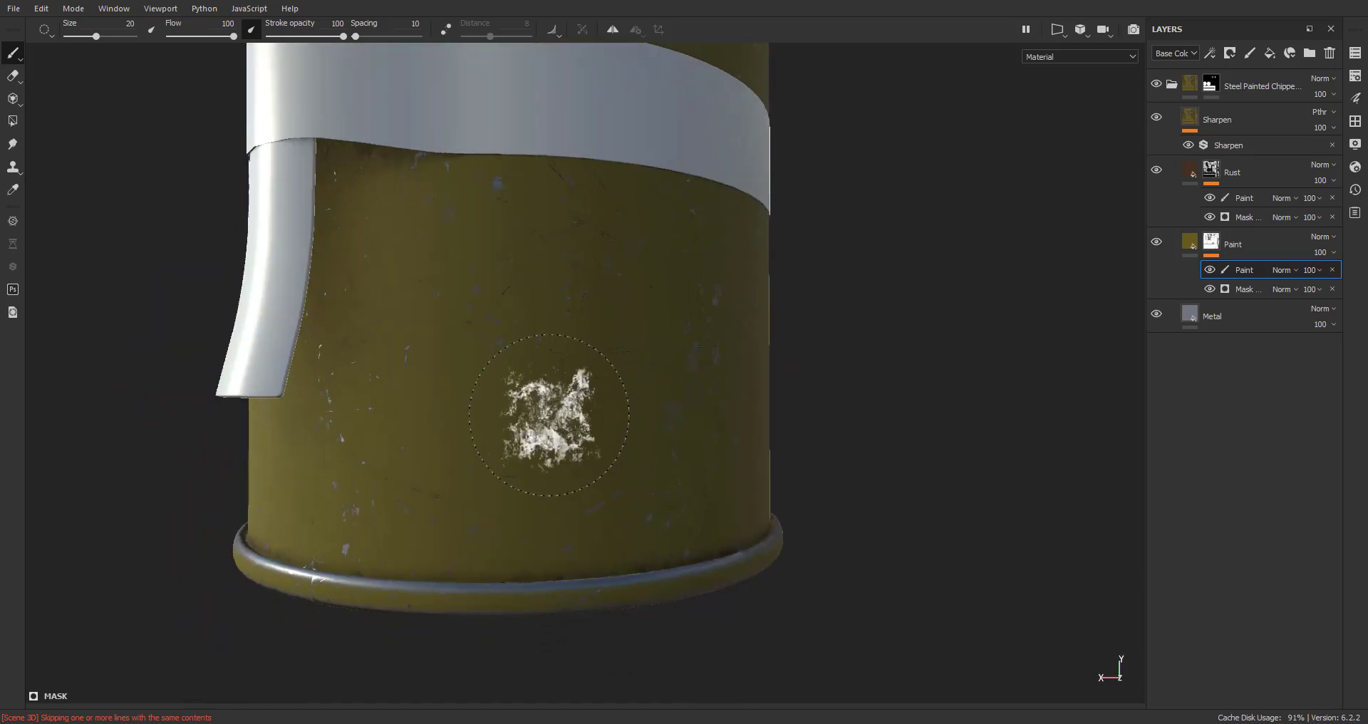
{"action": "middle_click_drag", "start_coordinate": [530, 538], "coordinate": [538, 378], "text": "alt"}
{"action": "left_click_drag", "start_coordinate": [537, 378], "coordinate": [526, 453], "text": "alt"}
{"action": "left_click_drag", "start_coordinate": [755, 317], "coordinate": [377, 335], "text": "alt"}
{"action": "left_click_drag", "start_coordinate": [983, 442], "coordinate": [813, 463], "text": "alt"}
{"action": "middle_click_drag", "start_coordinate": [890, 466], "coordinate": [394, 460], "text": "alt"}
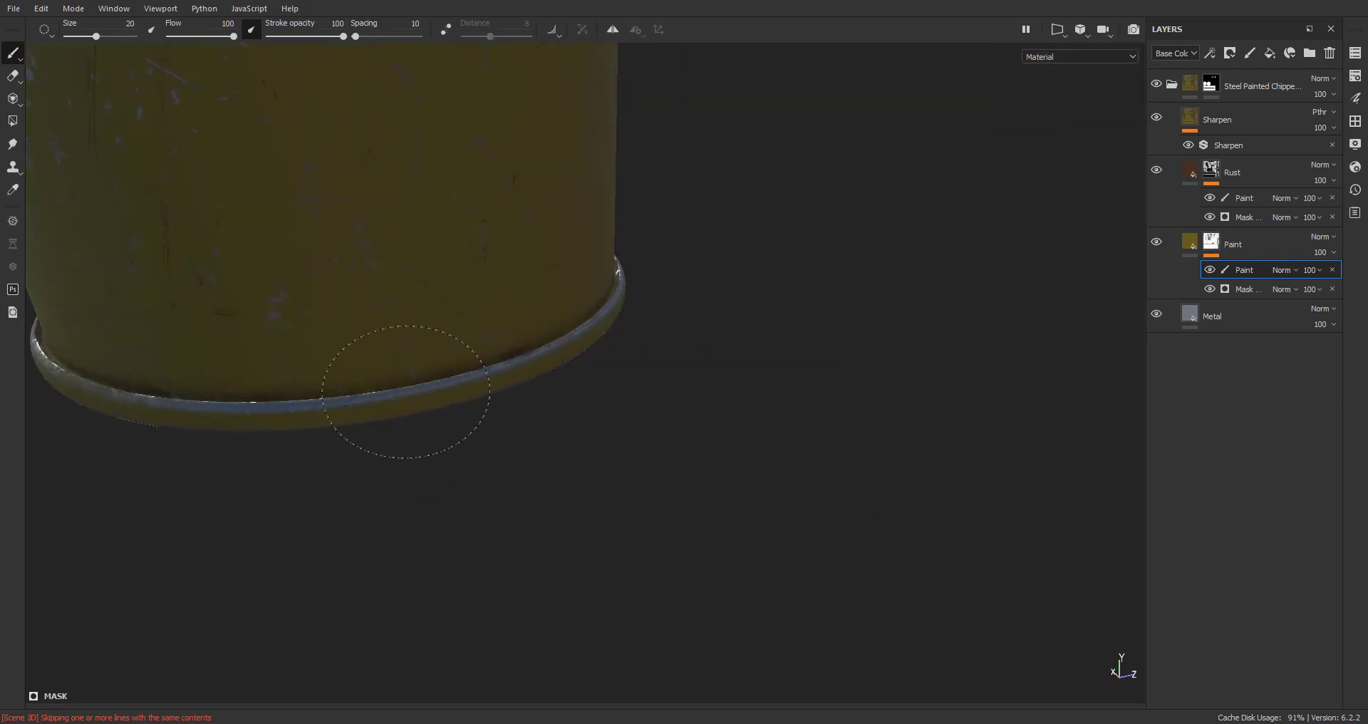
{"action": "left_click_drag", "start_coordinate": [310, 409], "coordinate": [388, 492], "text": "alt"}
{"action": "scroll", "coordinate": [394, 467], "scroll_direction": "down", "scroll_amount": 3}
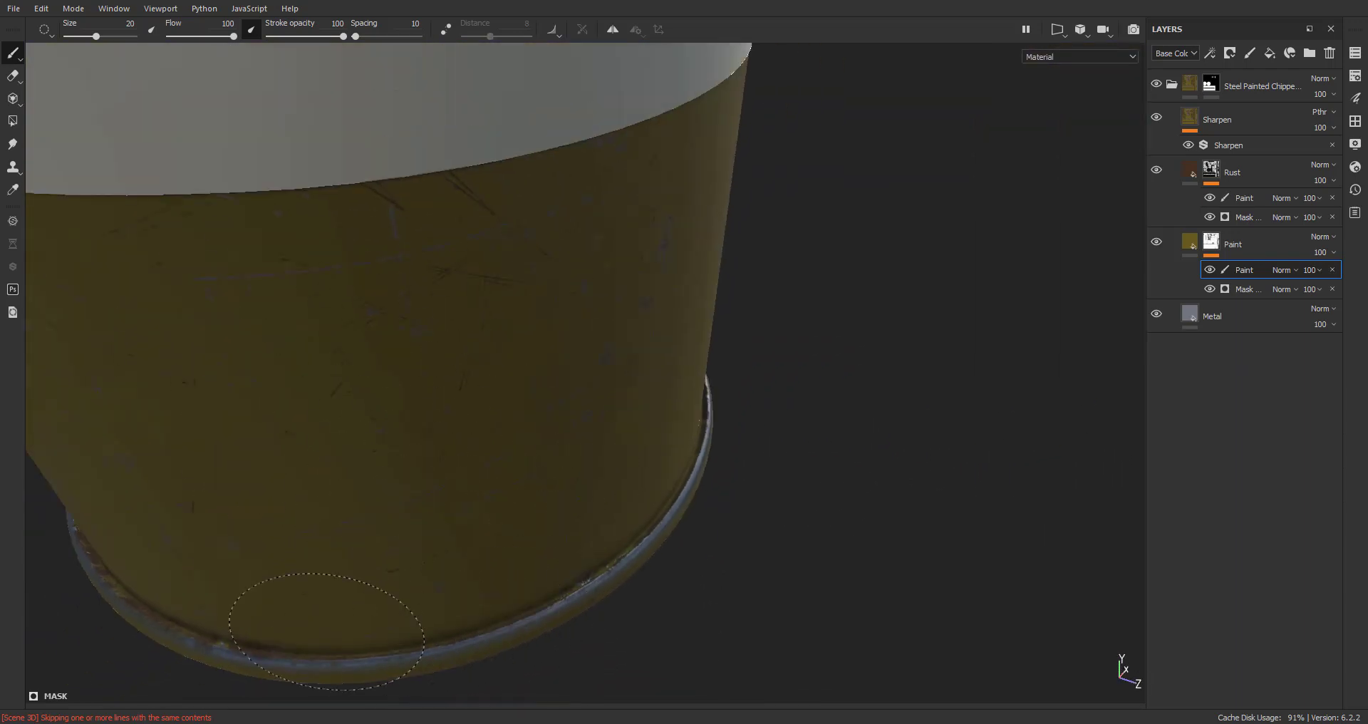
{"action": "mouse_move", "coordinate": [312, 627]}
{"action": "left_mouse_down", "text": "alt"}
{"action": "mouse_move", "coordinate": [574, 589]}
{"action": "mouse_move", "coordinate": [452, 373]}
{"action": "mouse_move", "coordinate": [540, 445]}
{"action": "mouse_move", "coordinate": [458, 463]}
{"action": "mouse_move", "coordinate": [391, 437]}
{"action": "mouse_move", "coordinate": [457, 467]}
{"action": "left_mouse_up", "text": "alt"}
{"action": "mouse_move", "coordinate": [726, 434]}
{"action": "left_mouse_down", "text": "alt"}
{"action": "mouse_move", "coordinate": [520, 458]}
{"action": "mouse_move", "coordinate": [807, 525]}
{"action": "mouse_move", "coordinate": [514, 464]}
{"action": "left_mouse_up", "text": "alt"}
{"action": "mouse_move", "coordinate": [807, 378]}
{"action": "left_mouse_down", "text": "alt"}
{"action": "mouse_move", "coordinate": [824, 443]}
{"action": "mouse_move", "coordinate": [571, 306]}
{"action": "mouse_move", "coordinate": [534, 210]}
{"action": "mouse_move", "coordinate": [471, 359]}
{"action": "mouse_move", "coordinate": [492, 367]}
{"action": "left_mouse_up", "text": "alt"}
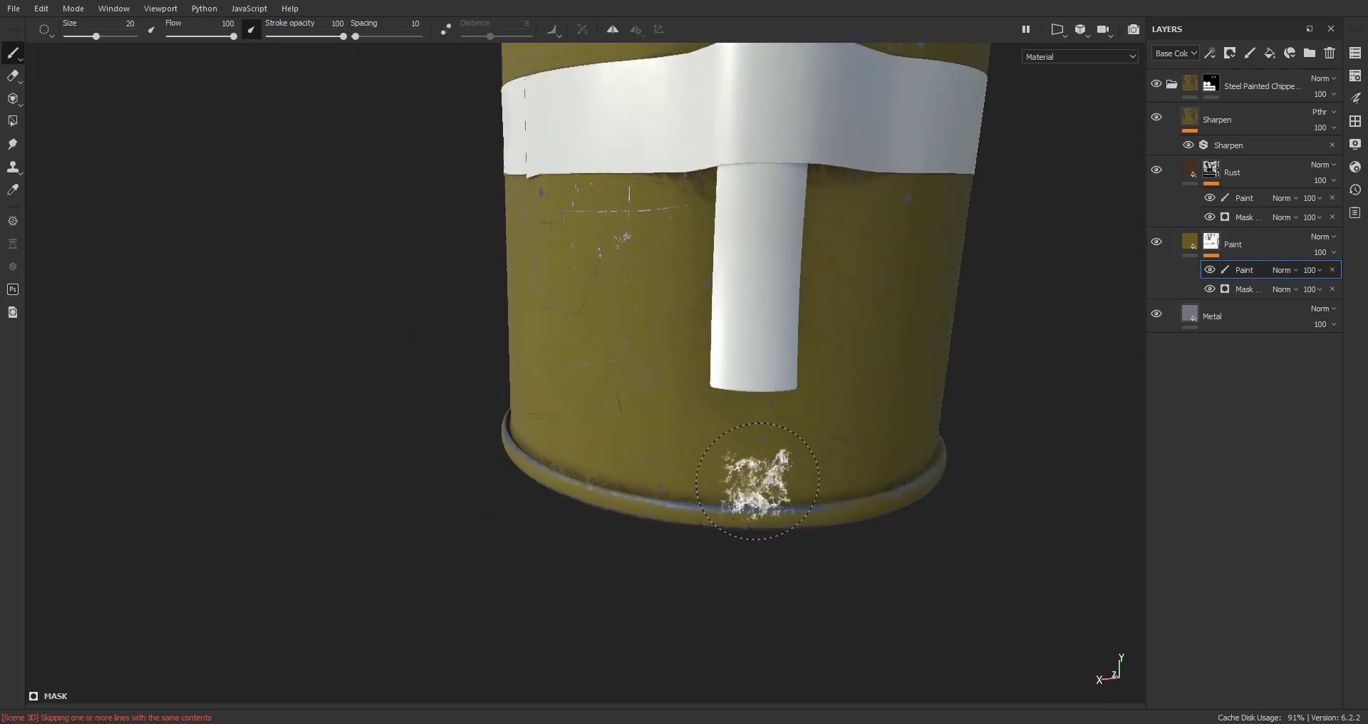
Paint black on the Rust layer's Paint mask to reduce the rust on the lid beside the lever
{"action": "mouse_move", "coordinate": [710, 520]}
{"action": "left_mouse_down", "text": "alt"}
{"action": "mouse_move", "coordinate": [781, 391]}
{"action": "mouse_move", "coordinate": [712, 549]}
{"action": "mouse_move", "coordinate": [647, 492]}
{"action": "mouse_move", "coordinate": [677, 340]}
{"action": "left_mouse_up", "text": "alt"}
{"action": "scroll", "coordinate": [748, 472], "scroll_direction": "down", "scroll_amount": 2}
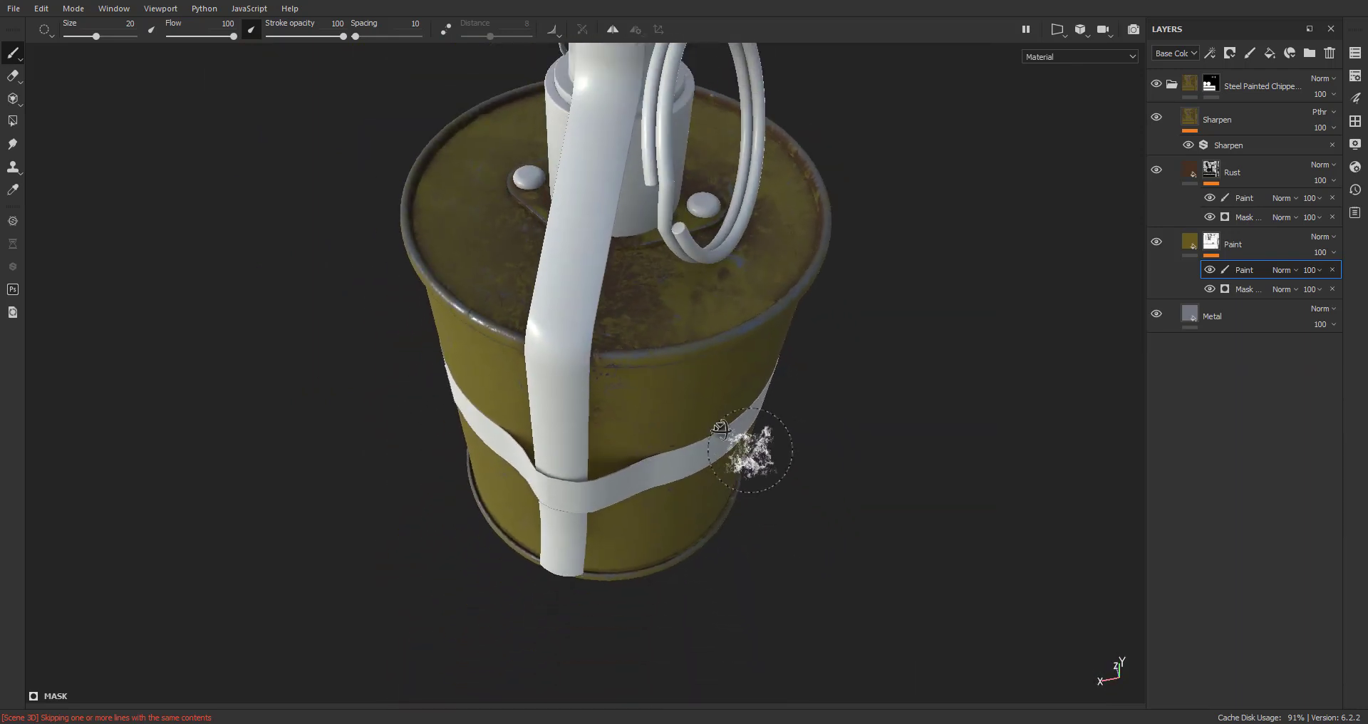
{"action": "left_click_drag", "start_coordinate": [748, 452], "coordinate": [623, 506], "text": "alt"}
{"action": "scroll", "coordinate": [623, 507], "scroll_direction": "up", "scroll_amount": 3}
{"action": "scroll", "coordinate": [580, 400], "scroll_direction": "up", "scroll_amount": 3}
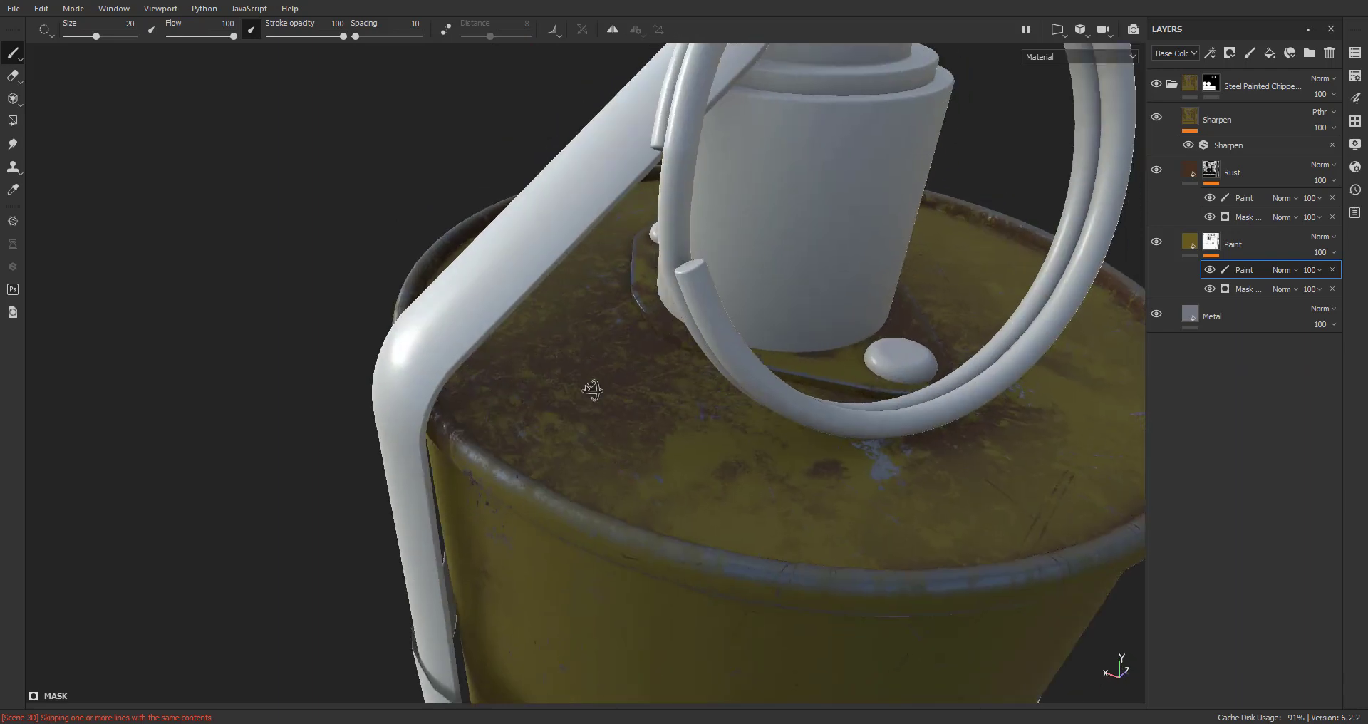
{"action": "left_click", "coordinate": [1233, 197]}
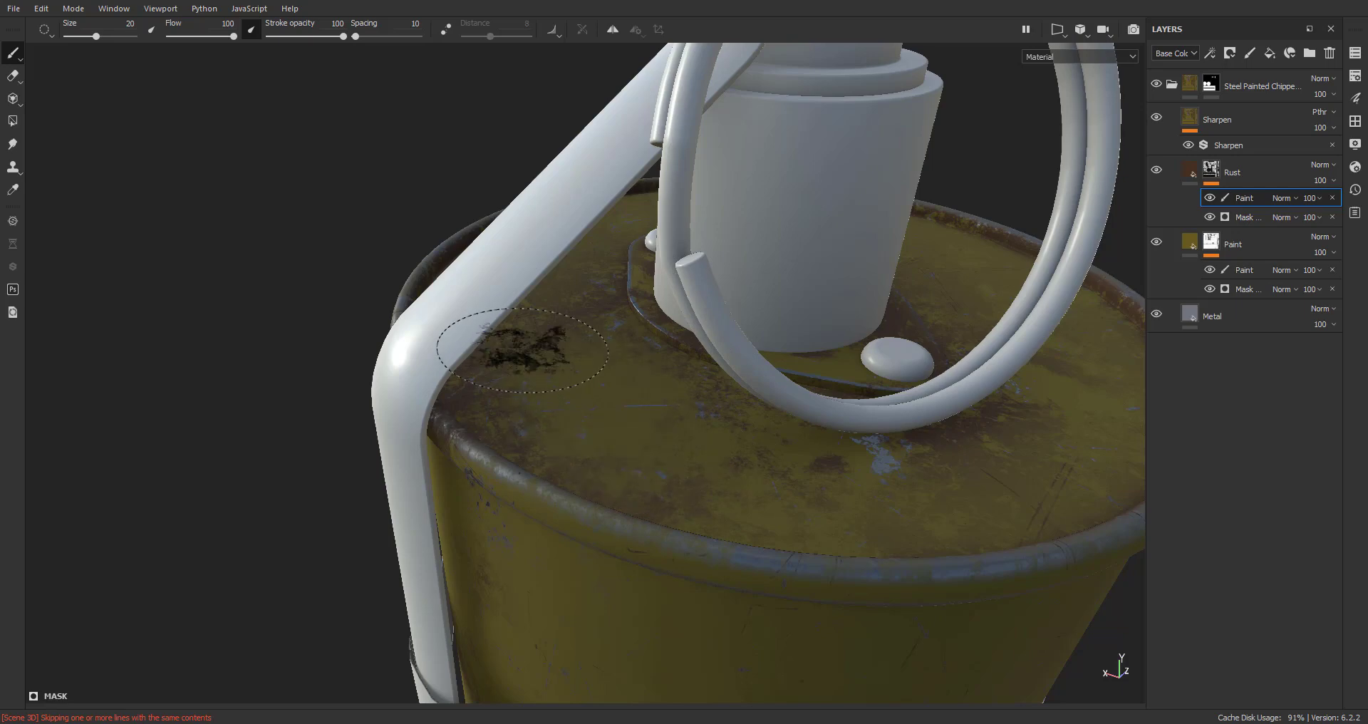
{"action": "scroll", "coordinate": [522, 351], "scroll_direction": "down", "scroll_amount": 3}
{"action": "left_click_drag", "start_coordinate": [523, 350], "coordinate": [278, 322], "text": "alt"}
{"action": "scroll", "coordinate": [278, 322], "scroll_direction": "up", "scroll_amount": 3}
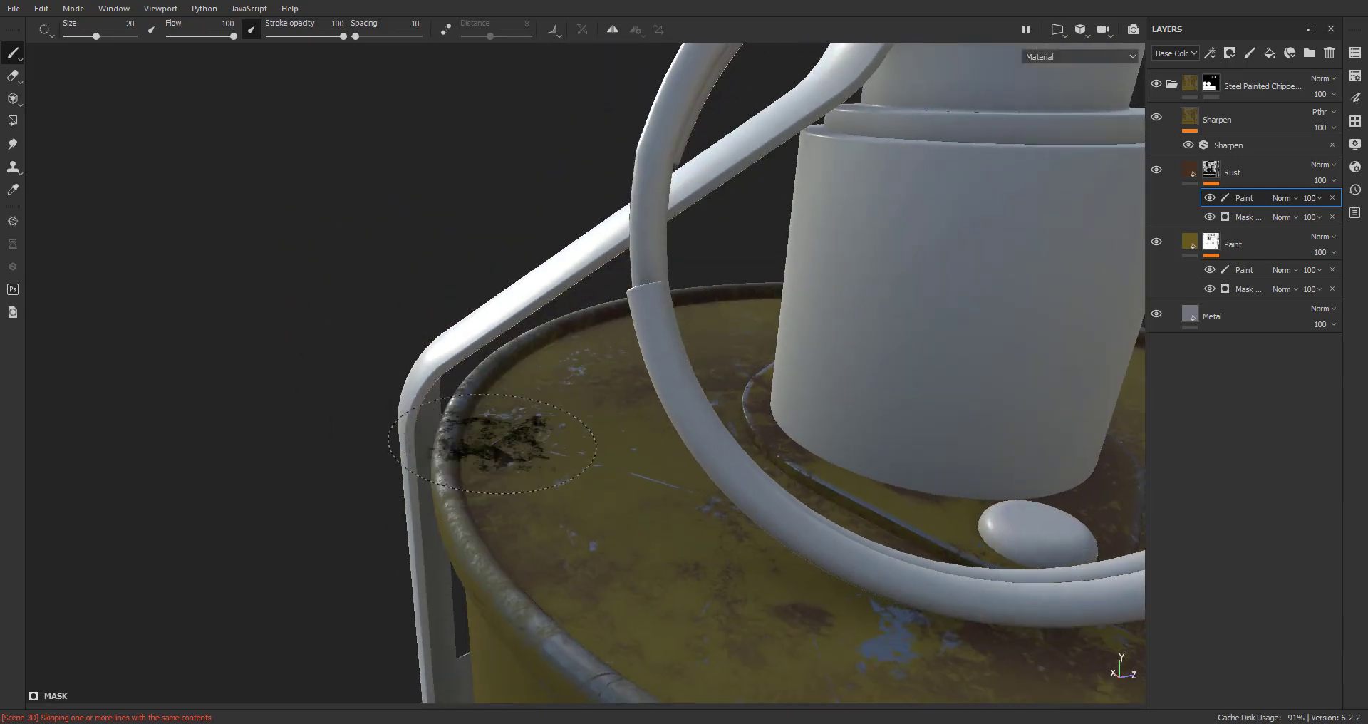
Examine the remaining rust on the lid, around the fuze base and along the rim from all sides
{"action": "left_click_drag", "start_coordinate": [492, 443], "coordinate": [1133, 499], "text": "alt"}
{"action": "middle_click_drag", "start_coordinate": [499, 422], "coordinate": [891, 444], "text": "alt"}
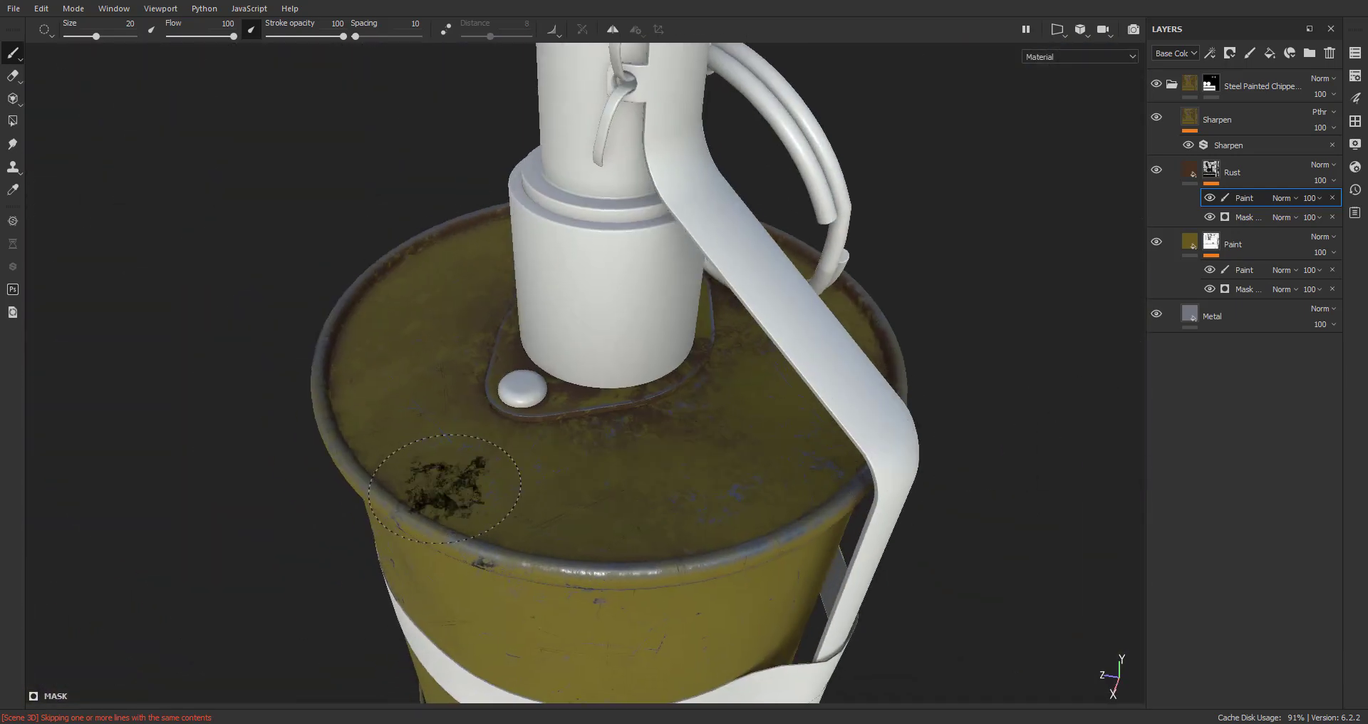
{"action": "left_click_drag", "start_coordinate": [445, 489], "coordinate": [870, 496], "text": "alt"}
{"action": "middle_click_drag", "start_coordinate": [527, 456], "coordinate": [855, 537], "text": "alt"}
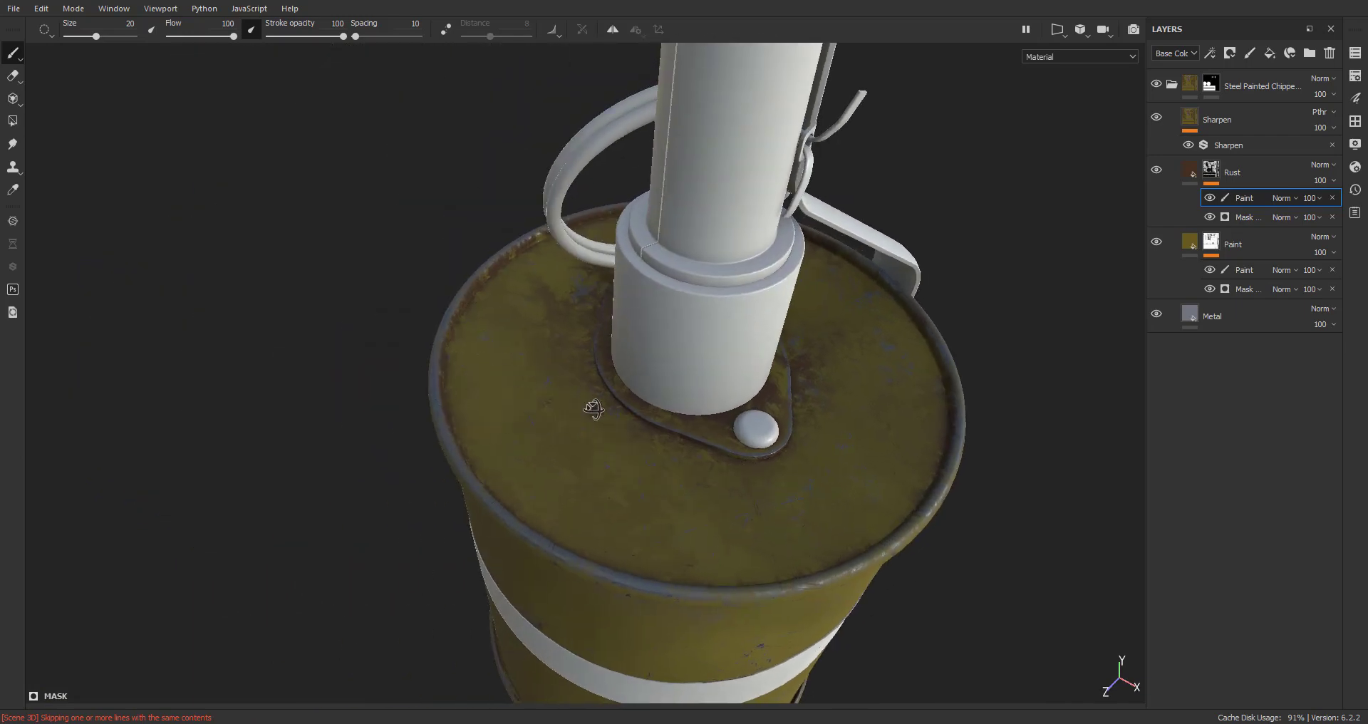
{"action": "left_click_drag", "start_coordinate": [594, 408], "coordinate": [663, 310], "text": "alt"}
{"action": "left_click", "coordinate": [663, 310]}
{"action": "left_click_drag", "start_coordinate": [570, 349], "coordinate": [432, 356], "text": "alt"}
{"action": "middle_click_drag", "start_coordinate": [431, 356], "coordinate": [463, 406], "text": "alt"}
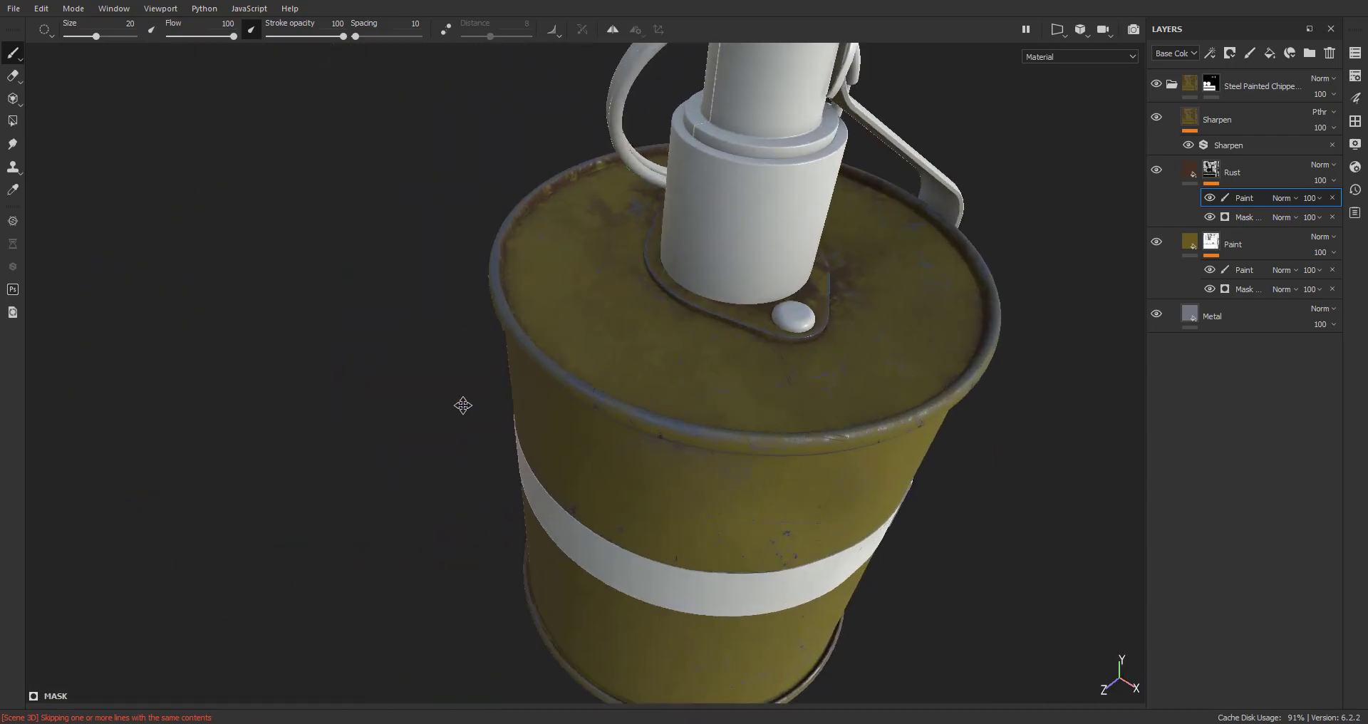
{"action": "left_click_drag", "start_coordinate": [691, 399], "coordinate": [577, 435], "text": "alt"}
{"action": "middle_click_drag", "start_coordinate": [578, 434], "coordinate": [482, 513], "text": "alt"}
{"action": "mouse_move", "coordinate": [482, 513]}
{"action": "left_mouse_down", "text": "alt"}
{"action": "mouse_move", "coordinate": [493, 420]}
{"action": "mouse_move", "coordinate": [456, 414]}
{"action": "left_mouse_up", "text": "alt"}
{"action": "middle_click_drag", "start_coordinate": [714, 403], "coordinate": [541, 455], "text": "alt"}
{"action": "right_click_drag", "start_coordinate": [541, 456], "coordinate": [627, 427], "text": "alt"}
{"action": "left_click_drag", "start_coordinate": [627, 427], "coordinate": [539, 391], "text": "alt"}
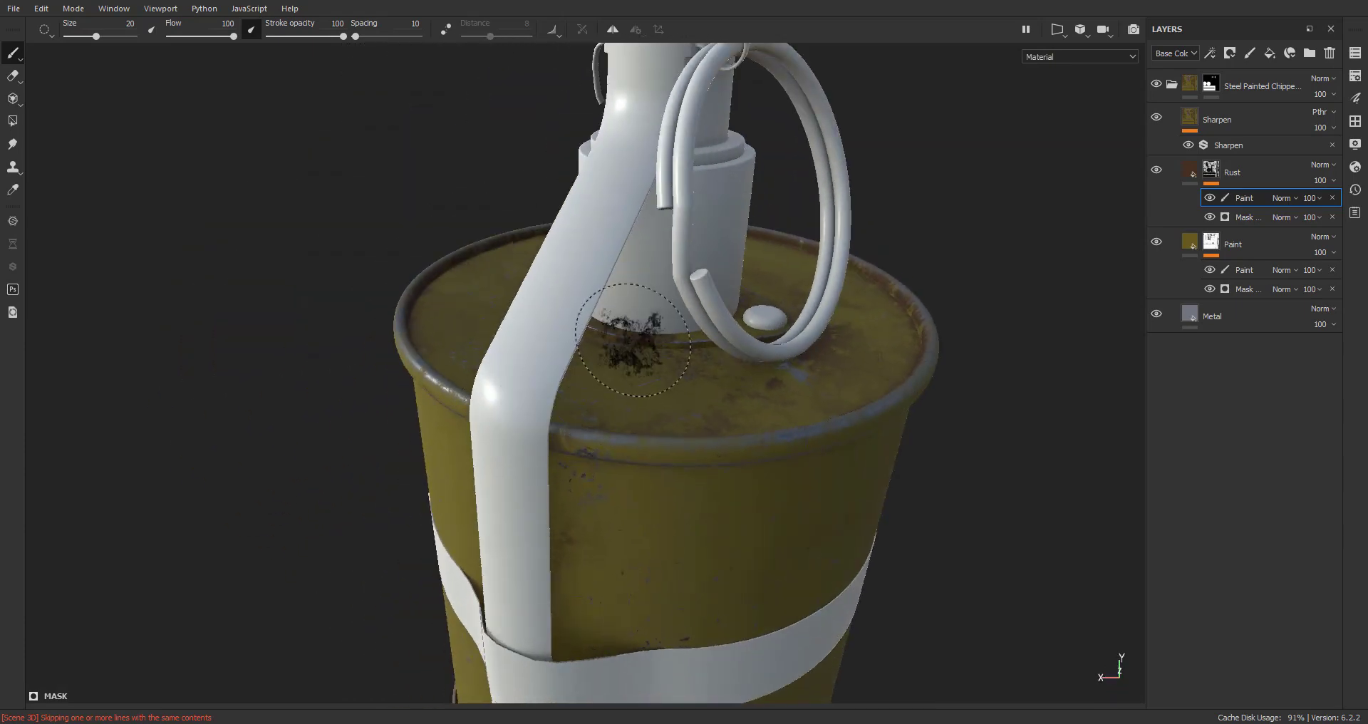
{"action": "left_click_drag", "start_coordinate": [760, 373], "coordinate": [645, 413], "text": "alt"}
{"action": "middle_click_drag", "start_coordinate": [756, 402], "coordinate": [535, 448], "text": "alt"}
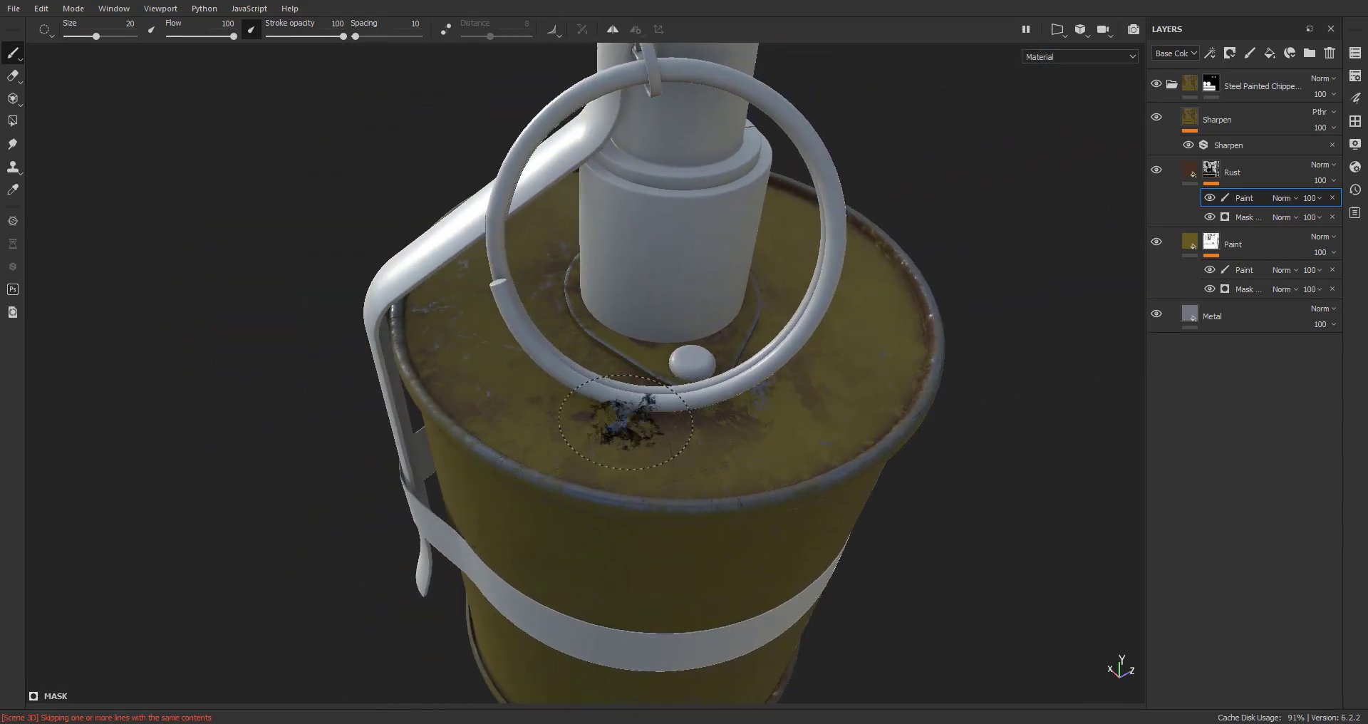
{"action": "scroll", "coordinate": [756, 465], "scroll_direction": "up", "scroll_amount": 2}
{"action": "scroll", "coordinate": [791, 345], "scroll_direction": "down", "scroll_amount": 4}
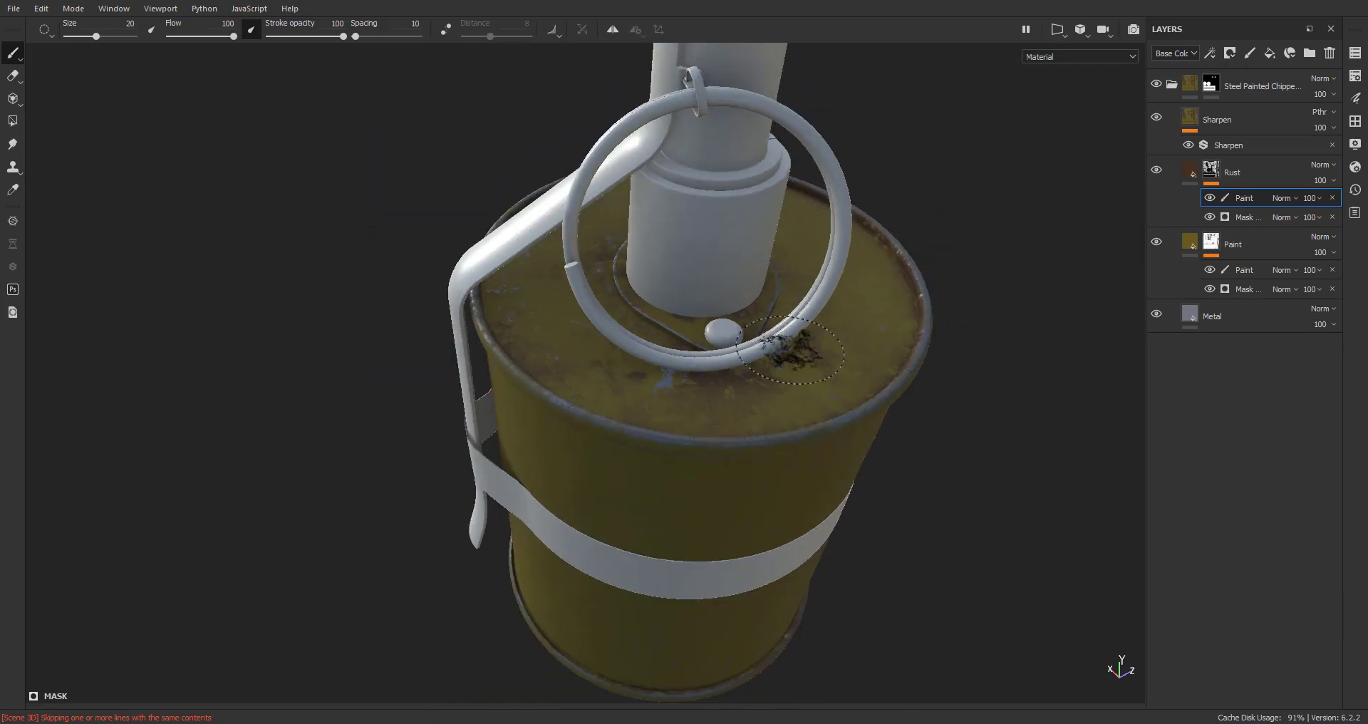
{"action": "mouse_move", "coordinate": [610, 313]}
{"action": "left_mouse_down", "text": "alt"}
{"action": "mouse_move", "coordinate": [932, 293]}
{"action": "mouse_move", "coordinate": [836, 223]}
{"action": "mouse_move", "coordinate": [721, 203]}
{"action": "left_mouse_up", "text": "alt"}
{"action": "middle_click_drag", "start_coordinate": [540, 329], "coordinate": [596, 263], "text": "alt"}
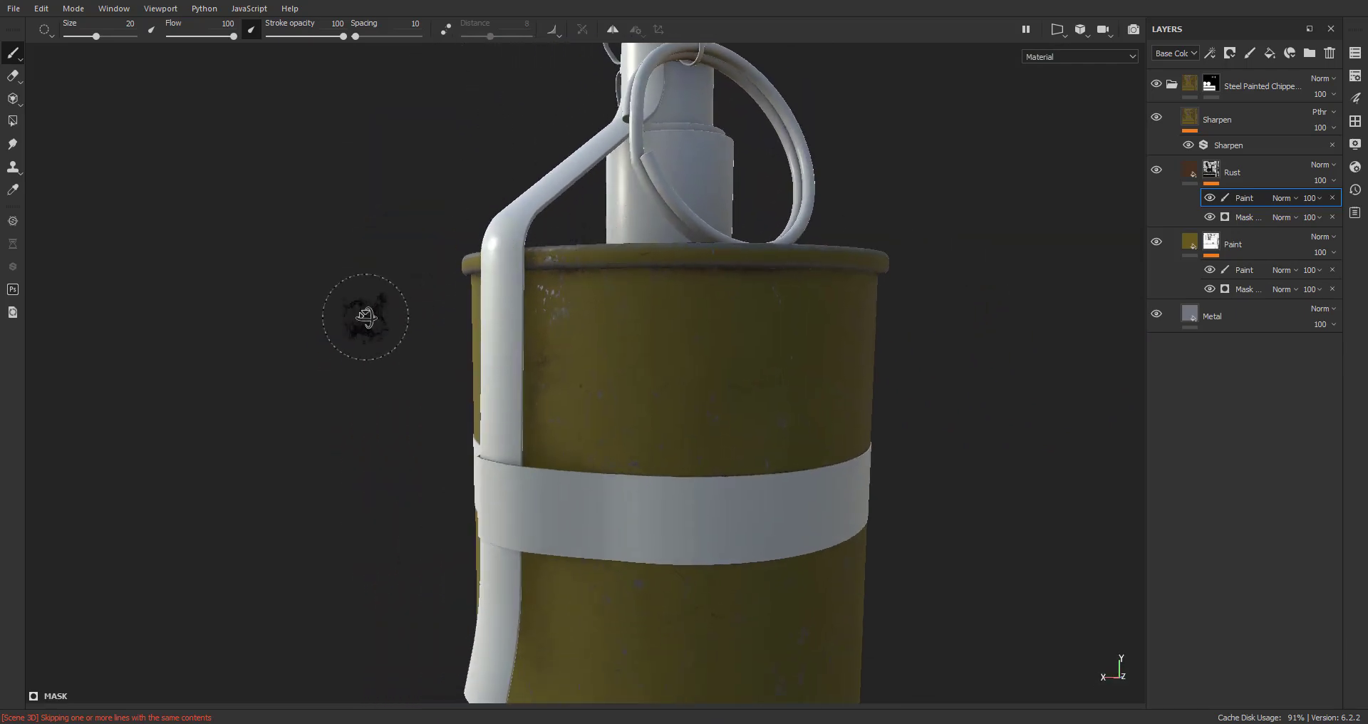
Set the Paint layer's fill roughness to 0.3661 and its height to 0.0143
{"action": "left_click_drag", "start_coordinate": [366, 317], "coordinate": [952, 245], "text": "alt"}
{"action": "scroll", "coordinate": [687, 403], "scroll_direction": "up", "scroll_amount": 3}
{"action": "mouse_move", "coordinate": [687, 403]}
{"action": "left_mouse_down", "text": "alt"}
{"action": "mouse_move", "coordinate": [839, 453]}
{"action": "mouse_move", "coordinate": [948, 371]}
{"action": "left_mouse_up", "text": "alt"}
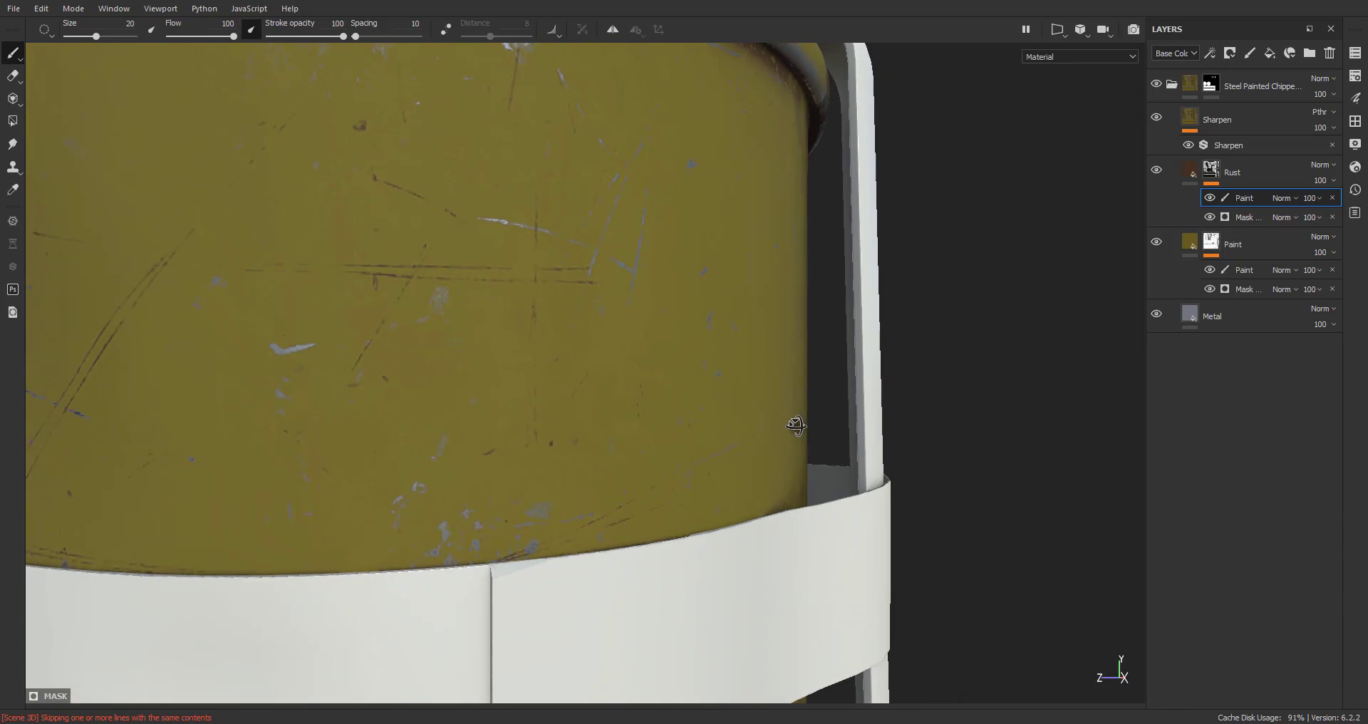
{"action": "left_click", "coordinate": [1193, 241]}
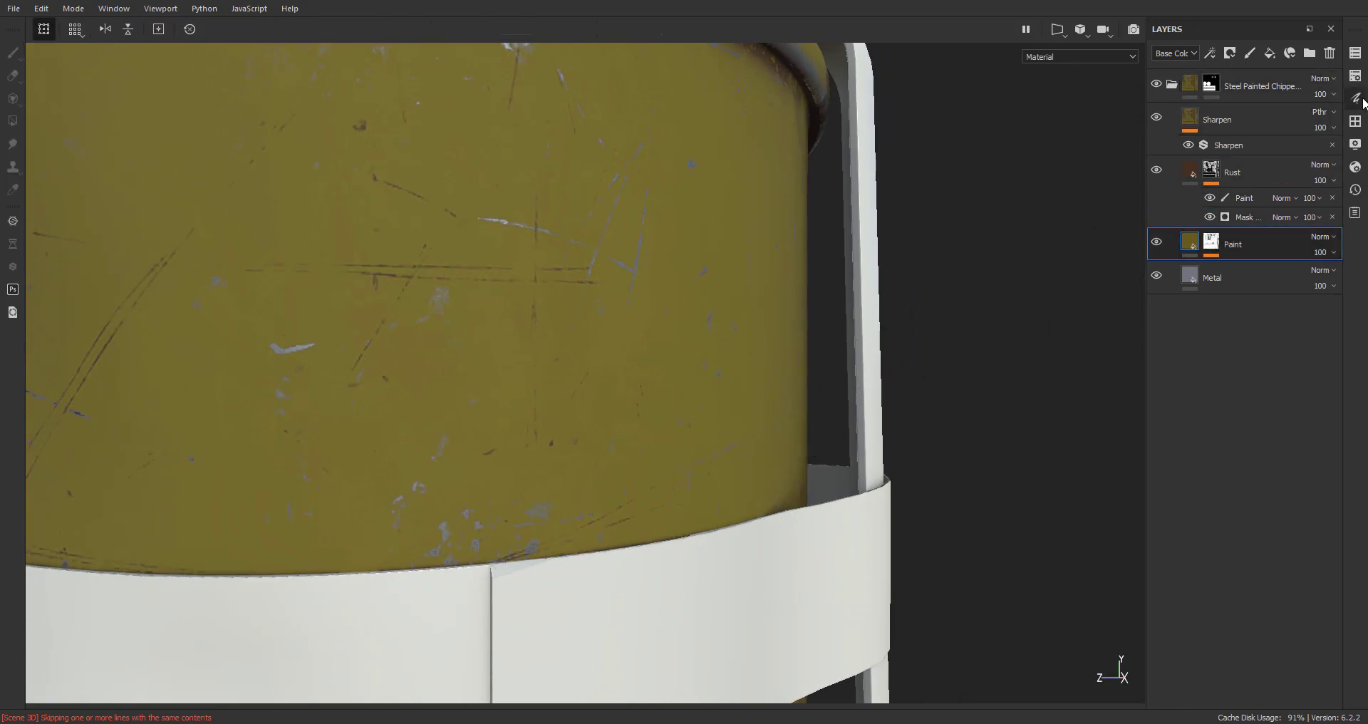
{"action": "left_click", "coordinate": [1361, 101]}
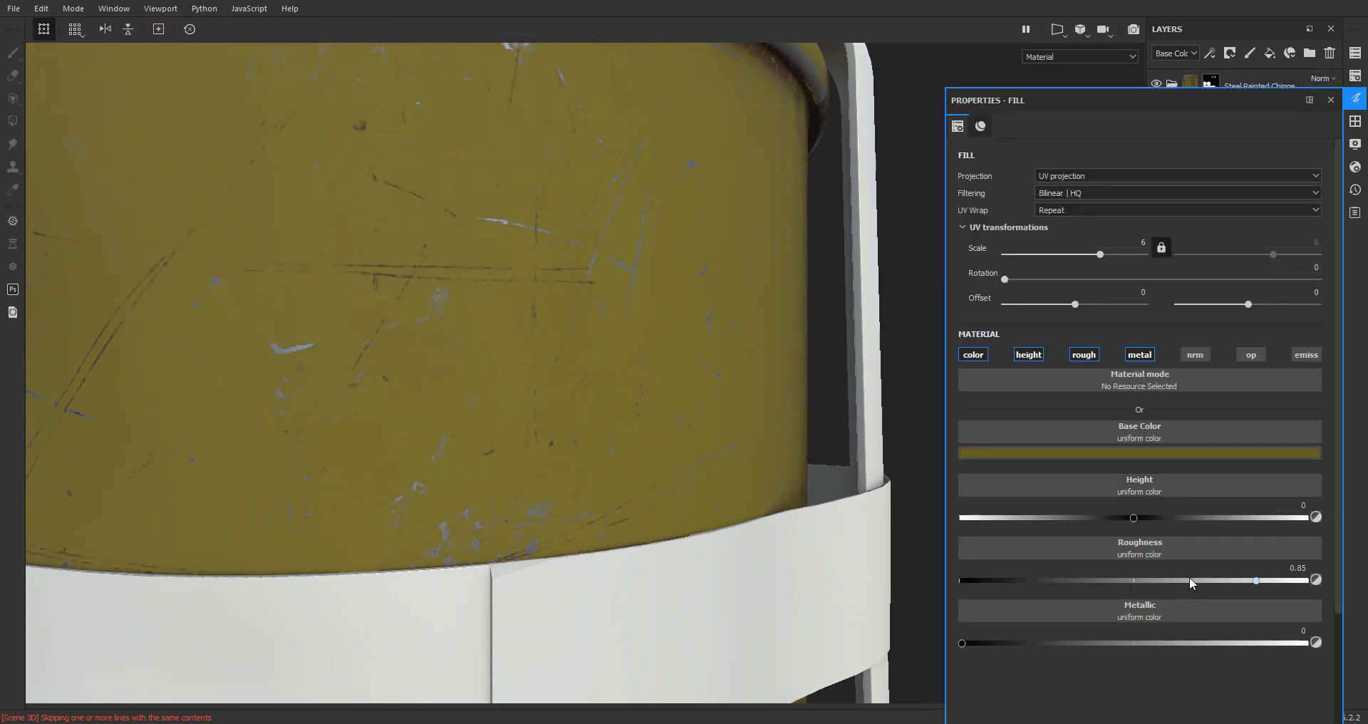
{"action": "left_click_drag", "start_coordinate": [1151, 576], "coordinate": [1088, 572]}
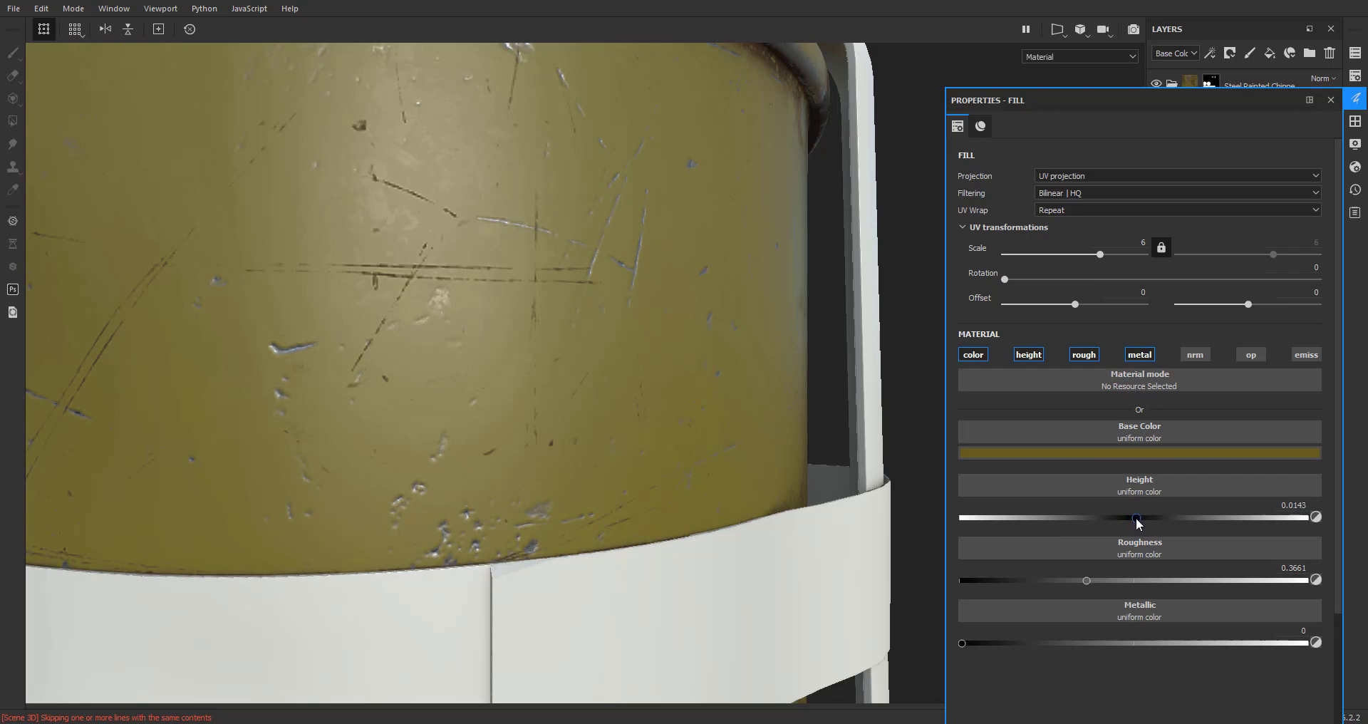
{"action": "left_click", "coordinate": [1330, 100]}
Examine the depth of the paint chips and scratches on the can side below the strap
{"action": "scroll", "coordinate": [723, 347], "scroll_direction": "down", "scroll_amount": 10}
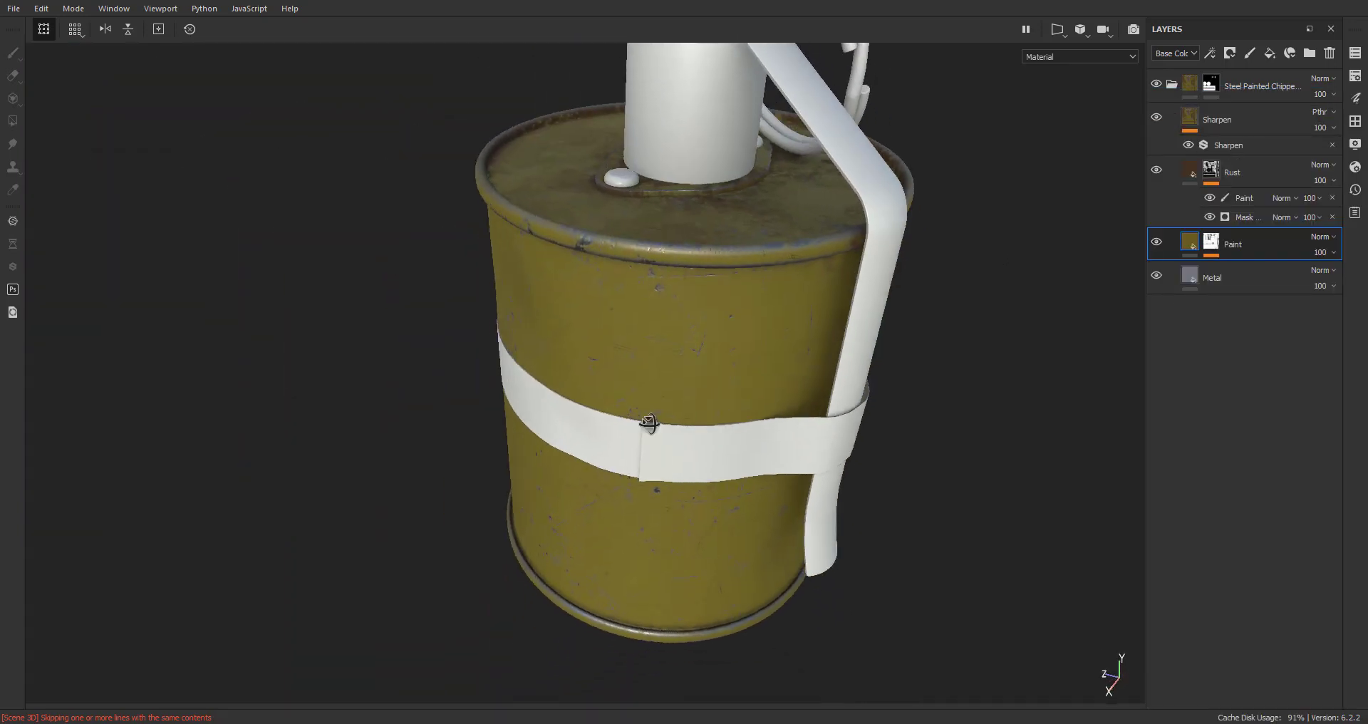
{"action": "left_click_drag", "start_coordinate": [650, 424], "coordinate": [899, 345], "text": "alt"}
{"action": "middle_click_drag", "start_coordinate": [667, 479], "coordinate": [805, 292], "text": "alt"}
{"action": "scroll", "coordinate": [731, 346], "scroll_direction": "up", "scroll_amount": 3}
{"action": "left_click_drag", "start_coordinate": [730, 344], "coordinate": [723, 421], "text": "alt"}
{"action": "middle_click_drag", "start_coordinate": [899, 456], "coordinate": [370, 469], "text": "alt"}
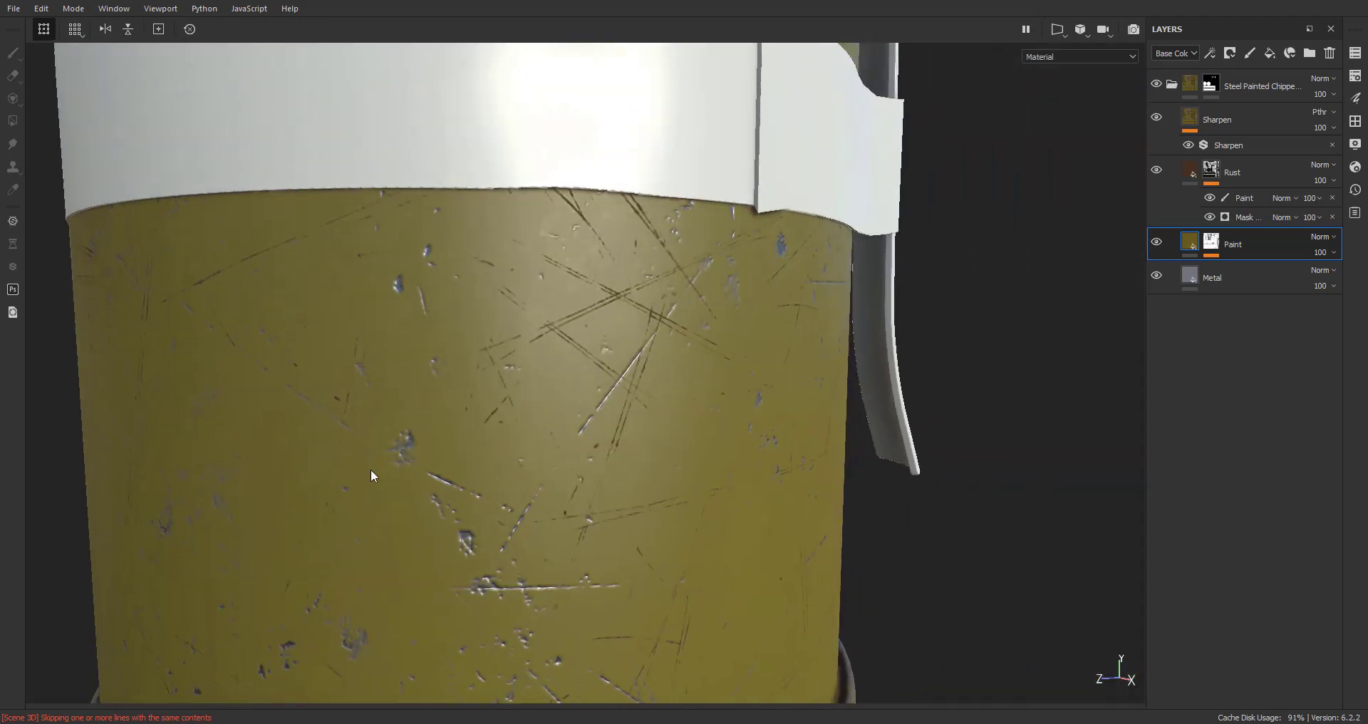
{"action": "scroll", "coordinate": [370, 469], "scroll_direction": "up", "scroll_amount": 3}
{"action": "mouse_move", "coordinate": [371, 469]}
{"action": "left_mouse_down", "text": "alt"}
{"action": "mouse_move", "coordinate": [256, 491]}
{"action": "mouse_move", "coordinate": [303, 549]}
{"action": "left_mouse_up", "text": "alt"}
{"action": "middle_click_drag", "start_coordinate": [303, 549], "coordinate": [178, 588], "text": "alt"}
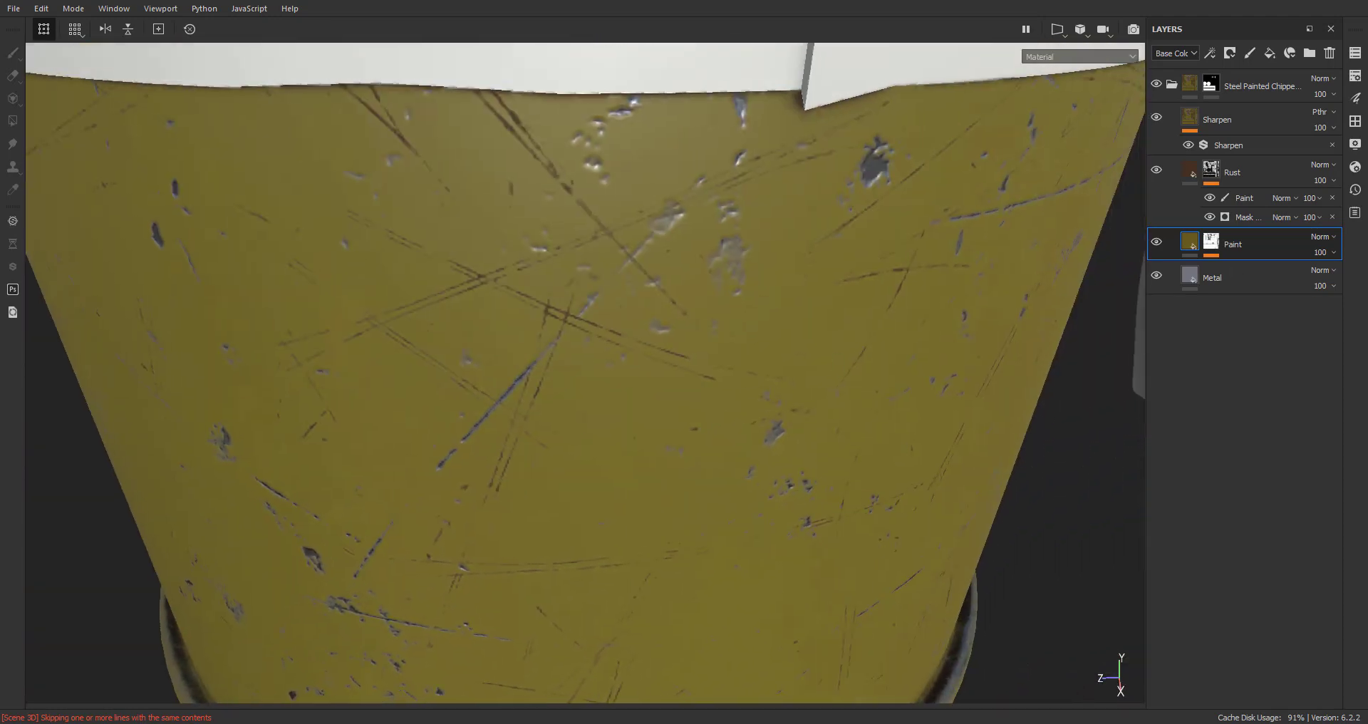
Select the Rust layer's Paint effect and examine the paint finish and chips all around the can
{"action": "left_click", "coordinate": [1251, 203]}
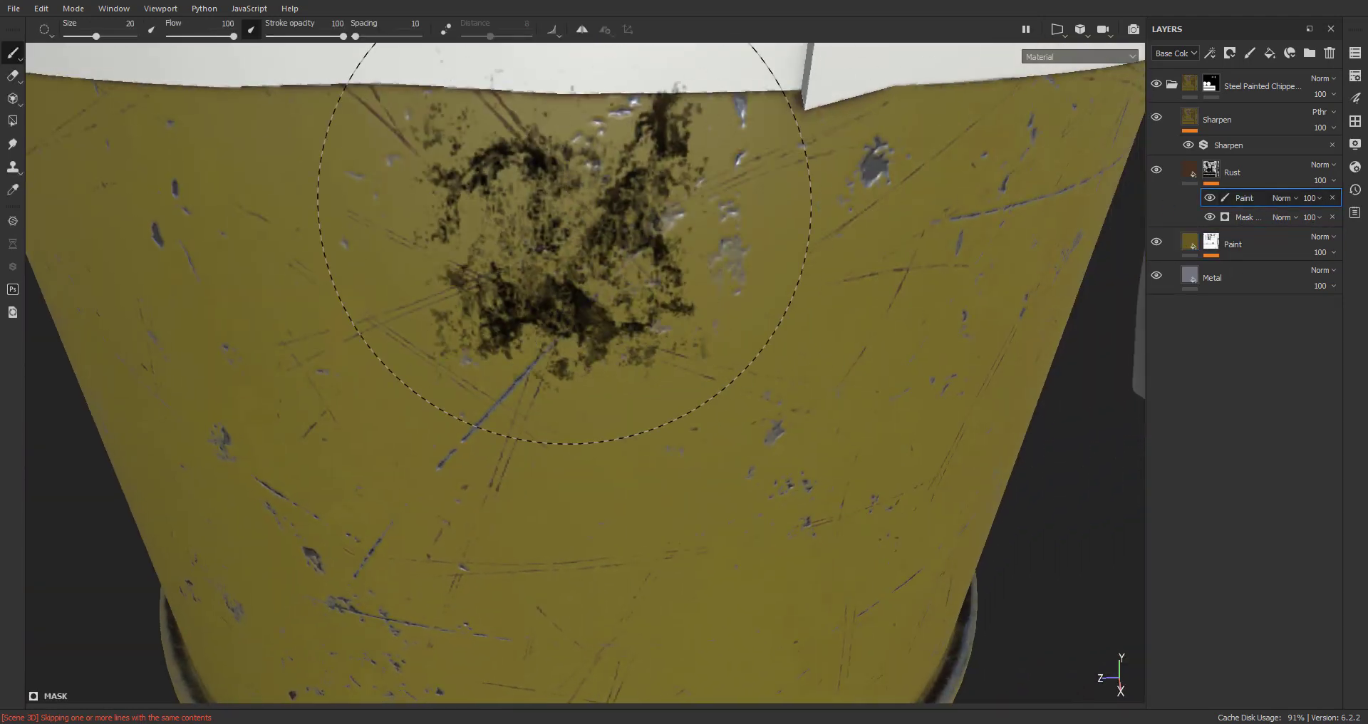
{"action": "mouse_move", "coordinate": [565, 396]}
{"action": "left_mouse_down", "text": "alt"}
{"action": "mouse_move", "coordinate": [550, 413]}
{"action": "mouse_move", "coordinate": [575, 303]}
{"action": "left_mouse_up", "text": "alt"}
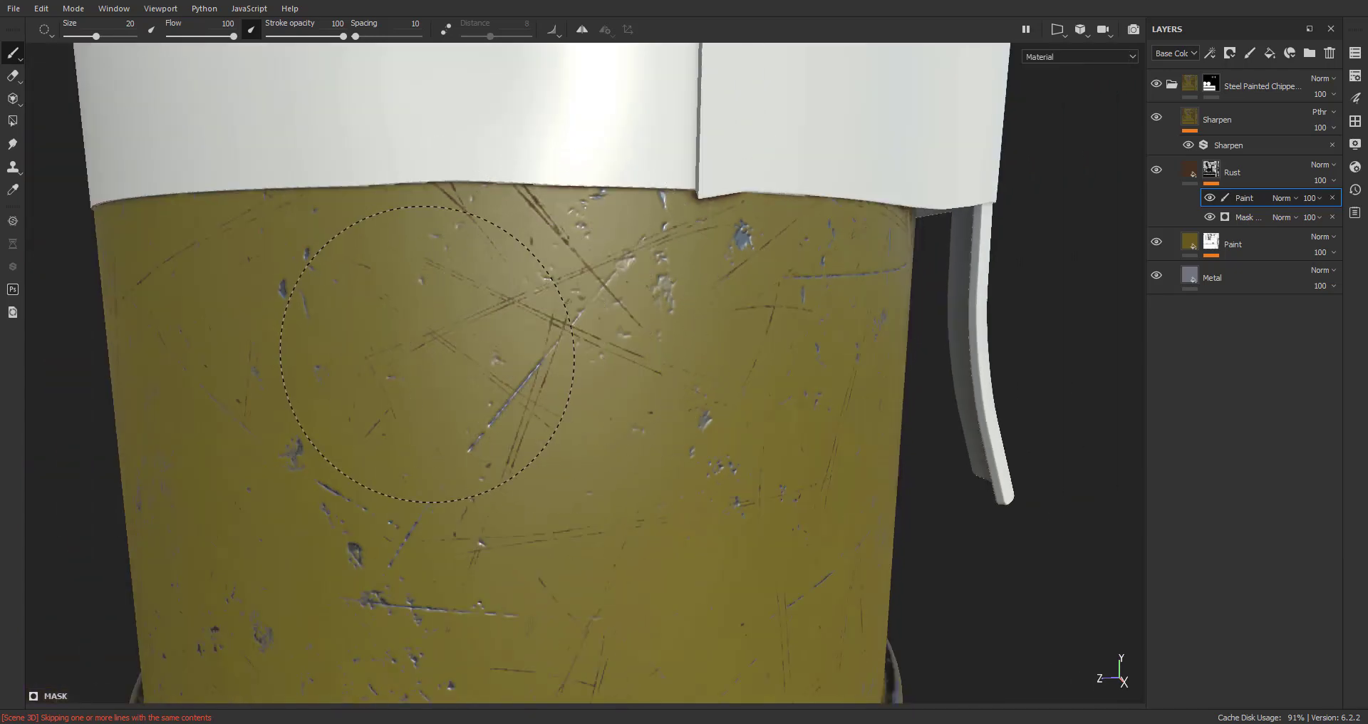
{"action": "scroll", "coordinate": [727, 558], "scroll_direction": "down", "scroll_amount": 3}
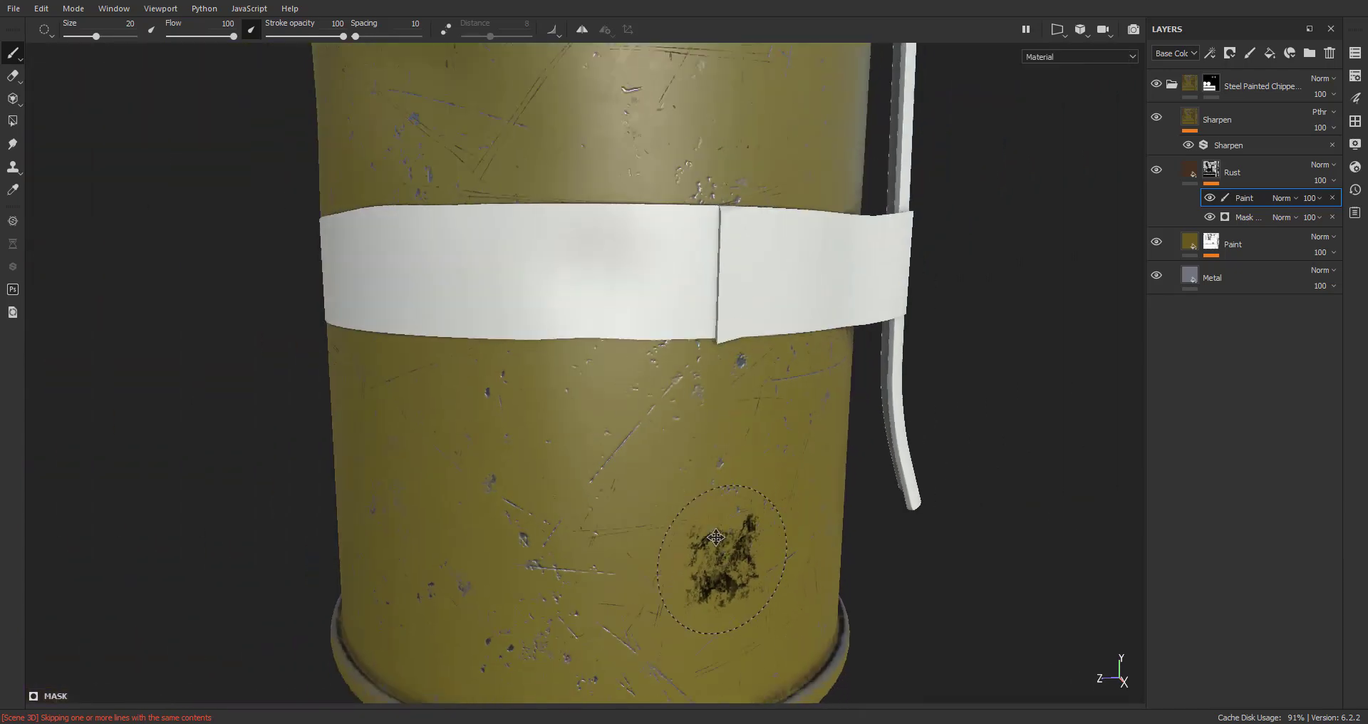
{"action": "middle_click_drag", "start_coordinate": [727, 558], "coordinate": [702, 359], "text": "alt"}
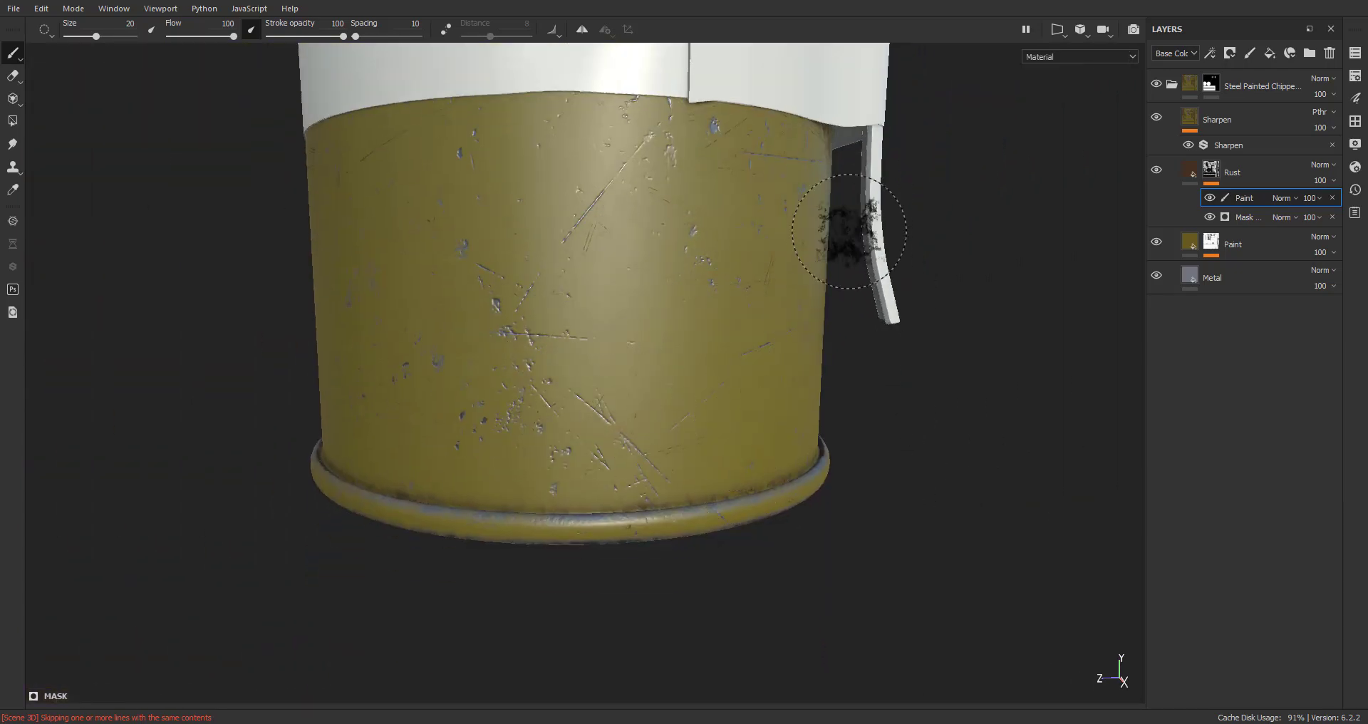
{"action": "mouse_move", "coordinate": [848, 231]}
{"action": "left_mouse_down", "text": "alt"}
{"action": "mouse_move", "coordinate": [752, 245]}
{"action": "mouse_move", "coordinate": [666, 382]}
{"action": "left_mouse_up", "text": "alt"}
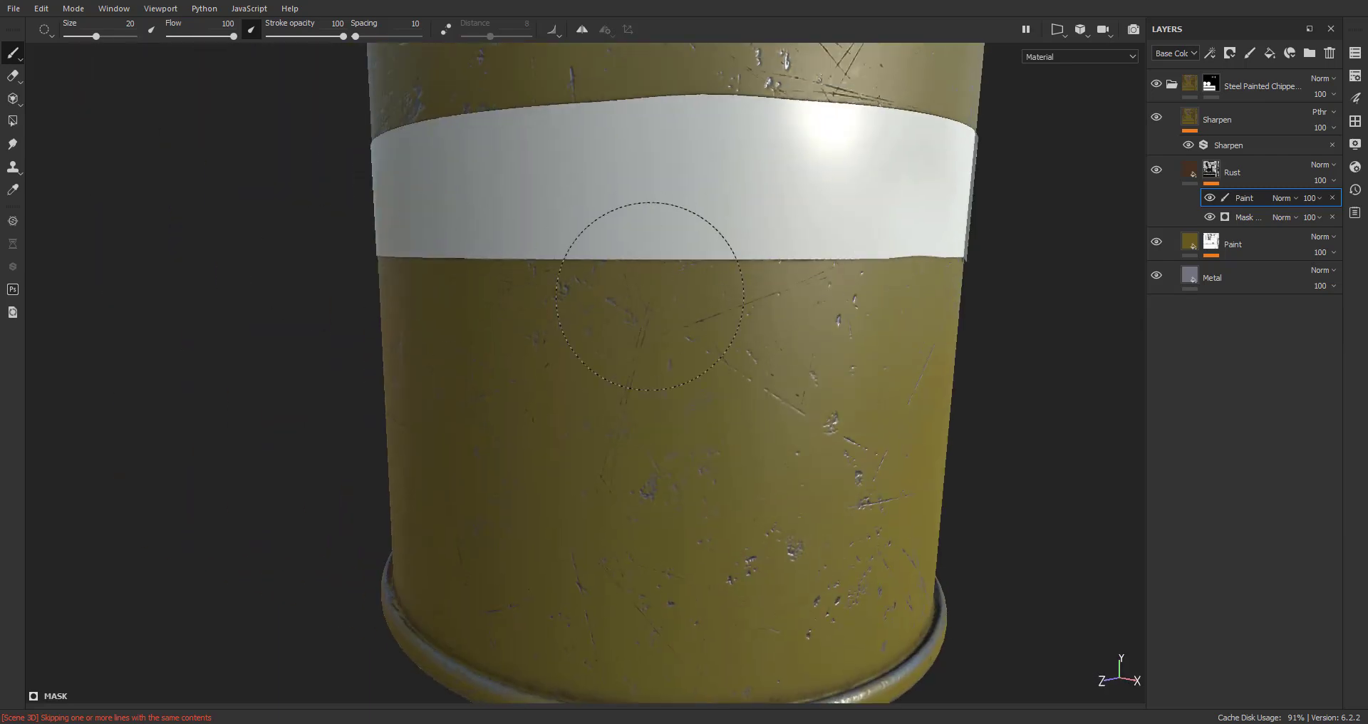
{"action": "mouse_move", "coordinate": [650, 297]}
{"action": "left_mouse_down", "text": "alt"}
{"action": "mouse_move", "coordinate": [558, 344]}
{"action": "mouse_move", "coordinate": [559, 396]}
{"action": "left_mouse_up", "text": "alt"}
{"action": "scroll", "coordinate": [627, 412], "scroll_direction": "down", "scroll_amount": 2}
{"action": "middle_click_drag", "start_coordinate": [656, 242], "coordinate": [614, 382], "text": "alt"}
{"action": "left_click_drag", "start_coordinate": [614, 382], "coordinate": [664, 404], "text": "alt"}
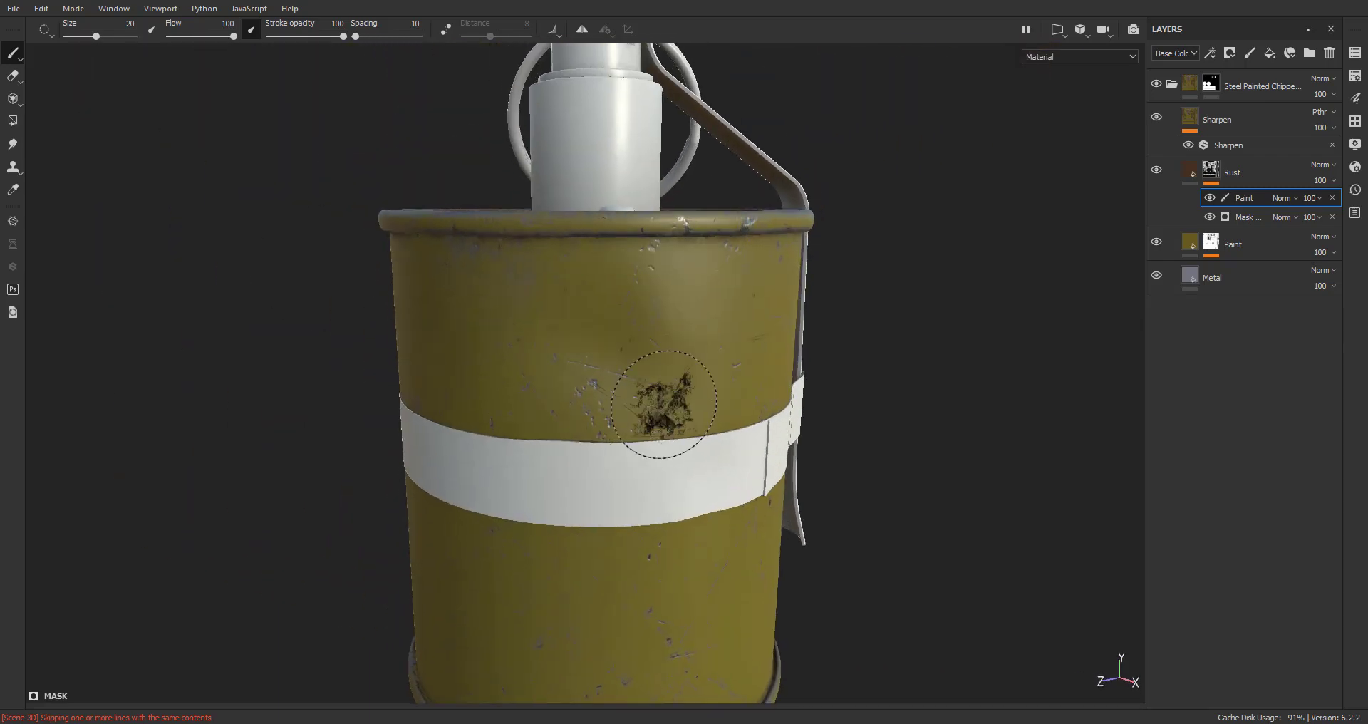
{"action": "left_click_drag", "start_coordinate": [718, 602], "coordinate": [595, 563], "text": "alt"}
{"action": "middle_click_drag", "start_coordinate": [595, 563], "coordinate": [542, 449], "text": "alt"}
{"action": "scroll", "coordinate": [585, 500], "scroll_direction": "down", "scroll_amount": 3}
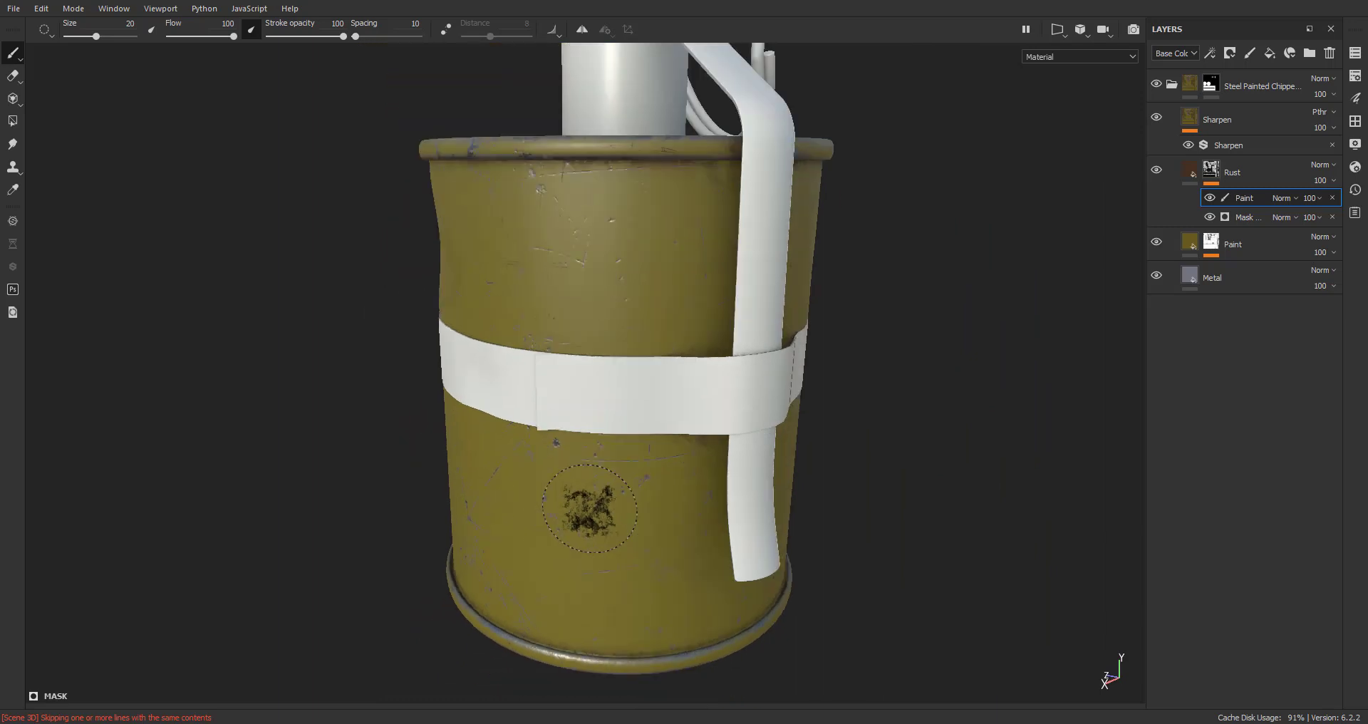
{"action": "left_click_drag", "start_coordinate": [595, 503], "coordinate": [346, 510], "text": "alt"}
{"action": "middle_click_drag", "start_coordinate": [677, 510], "coordinate": [385, 494], "text": "alt"}
{"action": "left_click_drag", "start_coordinate": [748, 499], "coordinate": [694, 501], "text": "alt"}
{"action": "right_click_drag", "start_coordinate": [693, 501], "coordinate": [629, 503], "text": "shift"}
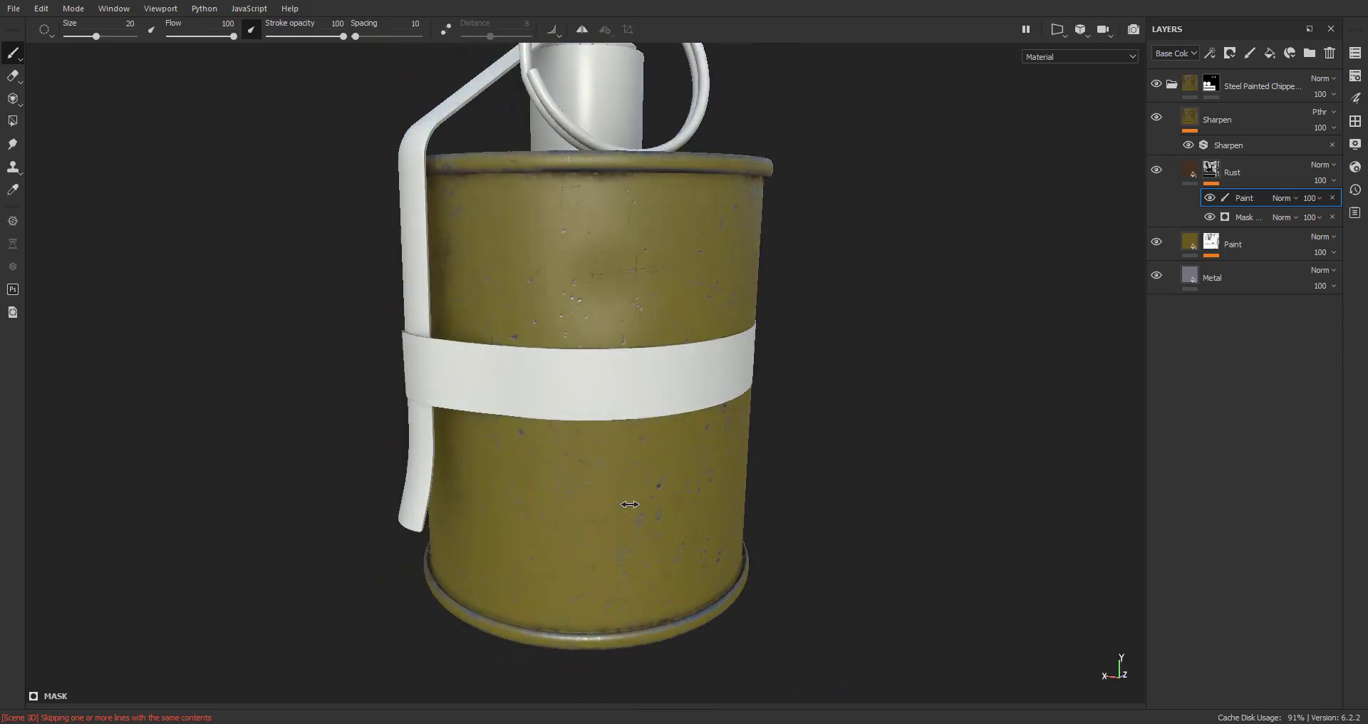
{"action": "left_click_drag", "start_coordinate": [581, 463], "coordinate": [536, 466], "text": "alt"}
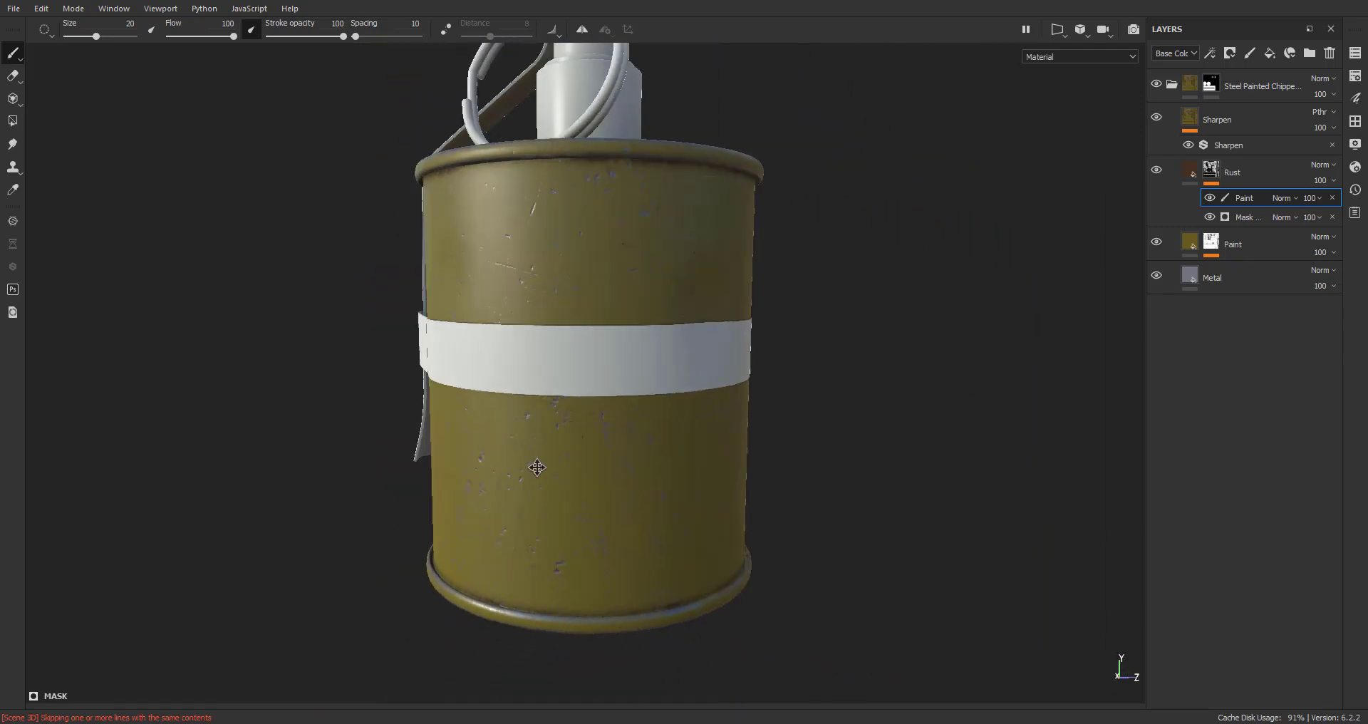
{"action": "left_click_drag", "start_coordinate": [746, 446], "coordinate": [666, 459], "text": "alt"}
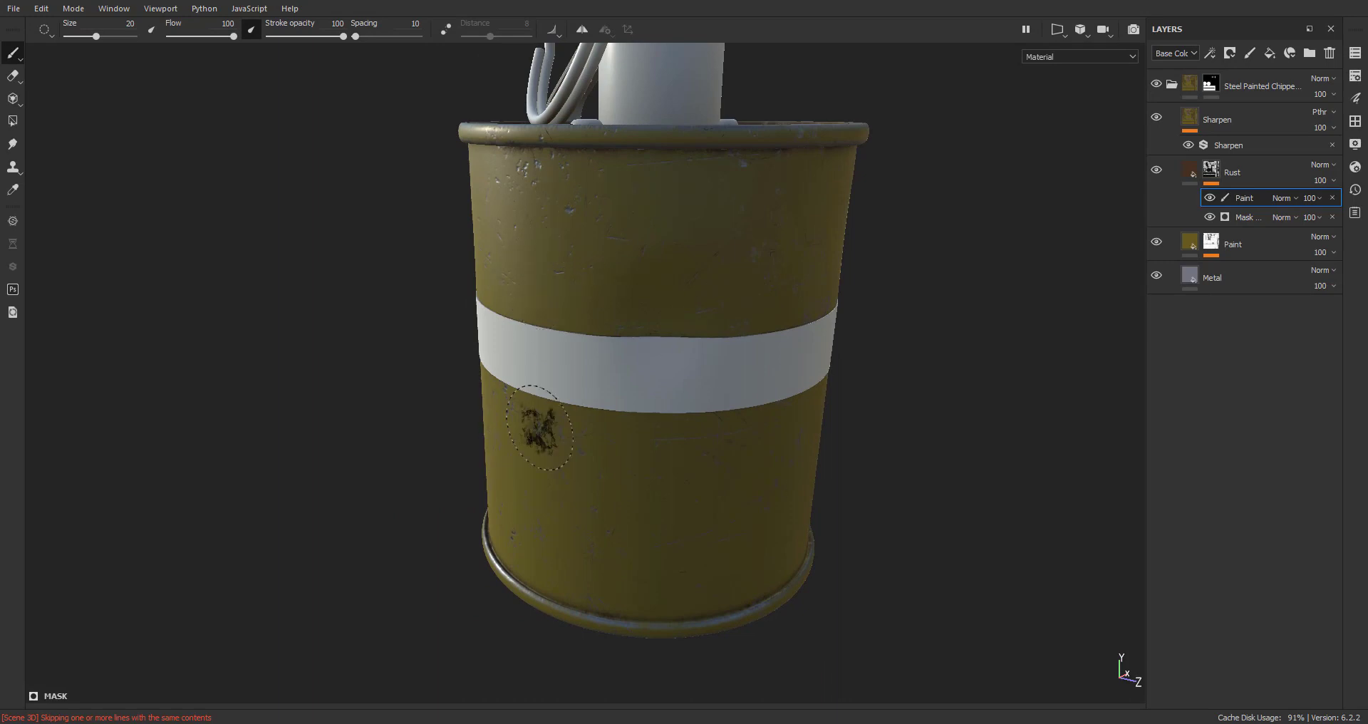
{"action": "left_click_drag", "start_coordinate": [540, 427], "coordinate": [565, 386], "text": "alt"}
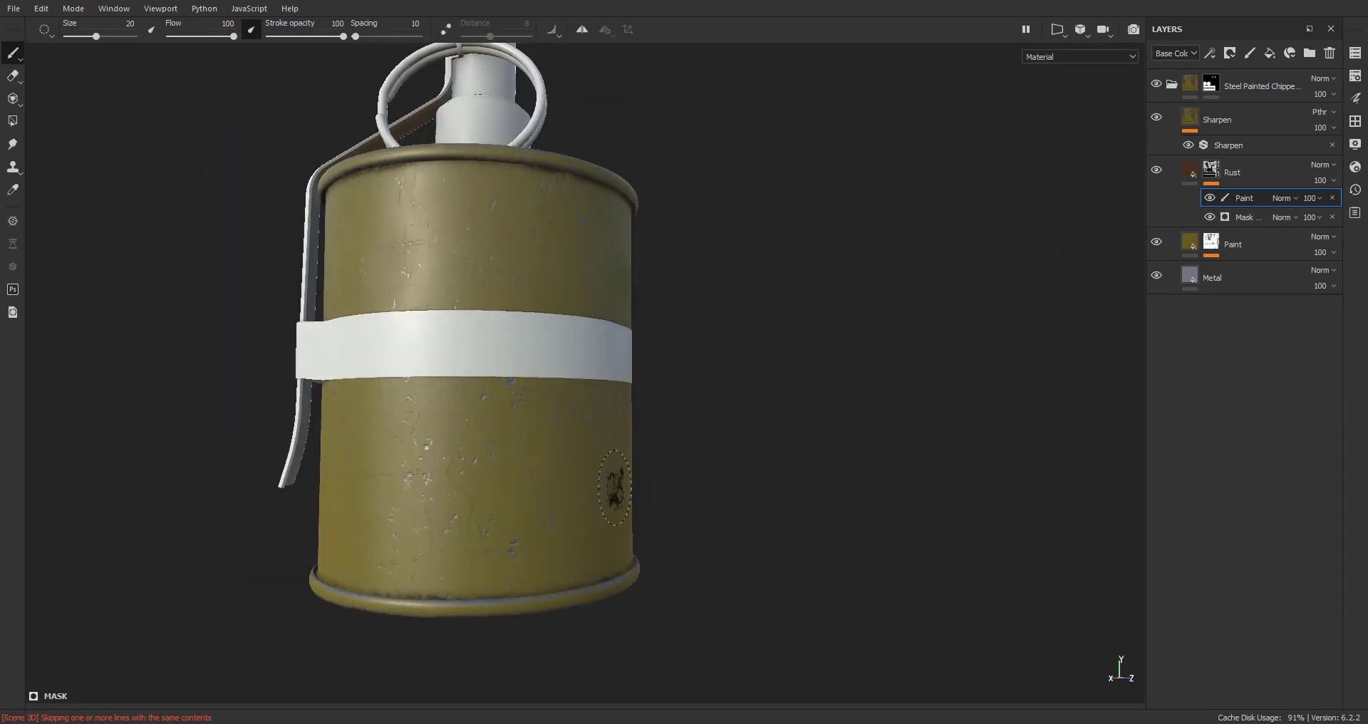
{"action": "mouse_move", "coordinate": [614, 488]}
{"action": "left_mouse_down", "text": "alt"}
{"action": "mouse_move", "coordinate": [318, 529]}
{"action": "mouse_move", "coordinate": [532, 675]}
{"action": "mouse_move", "coordinate": [922, 484]}
{"action": "mouse_move", "coordinate": [964, 520]}
{"action": "mouse_move", "coordinate": [721, 459]}
{"action": "mouse_move", "coordinate": [953, 464]}
{"action": "mouse_move", "coordinate": [890, 456]}
{"action": "left_mouse_up", "text": "alt"}
{"action": "left_click", "coordinate": [446, 417]}
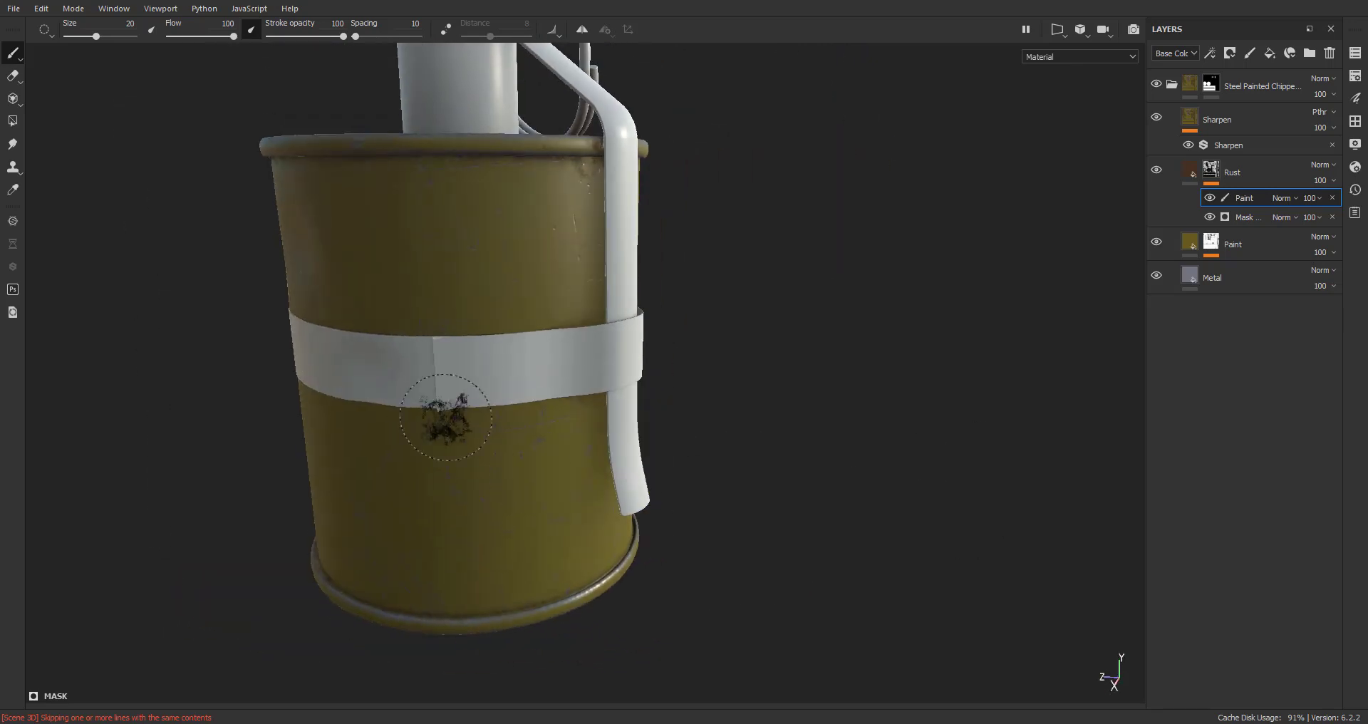
{"action": "mouse_move", "coordinate": [650, 397]}
{"action": "left_mouse_down", "text": "alt"}
{"action": "mouse_move", "coordinate": [893, 453]}
{"action": "mouse_move", "coordinate": [425, 431]}
{"action": "mouse_move", "coordinate": [583, 427]}
{"action": "mouse_move", "coordinate": [448, 241]}
{"action": "mouse_move", "coordinate": [361, 330]}
{"action": "mouse_move", "coordinate": [436, 419]}
{"action": "mouse_move", "coordinate": [683, 476]}
{"action": "mouse_move", "coordinate": [474, 315]}
{"action": "mouse_move", "coordinate": [566, 428]}
{"action": "left_mouse_up", "text": "alt"}
{"action": "left_click", "coordinate": [426, 431]}
{"action": "key", "text": "ctrl+z"}
Set the Rust layer's fill height to 0.1084 and check the rust on the can side and lid
{"action": "scroll", "coordinate": [558, 341], "scroll_direction": "up", "scroll_amount": 5}
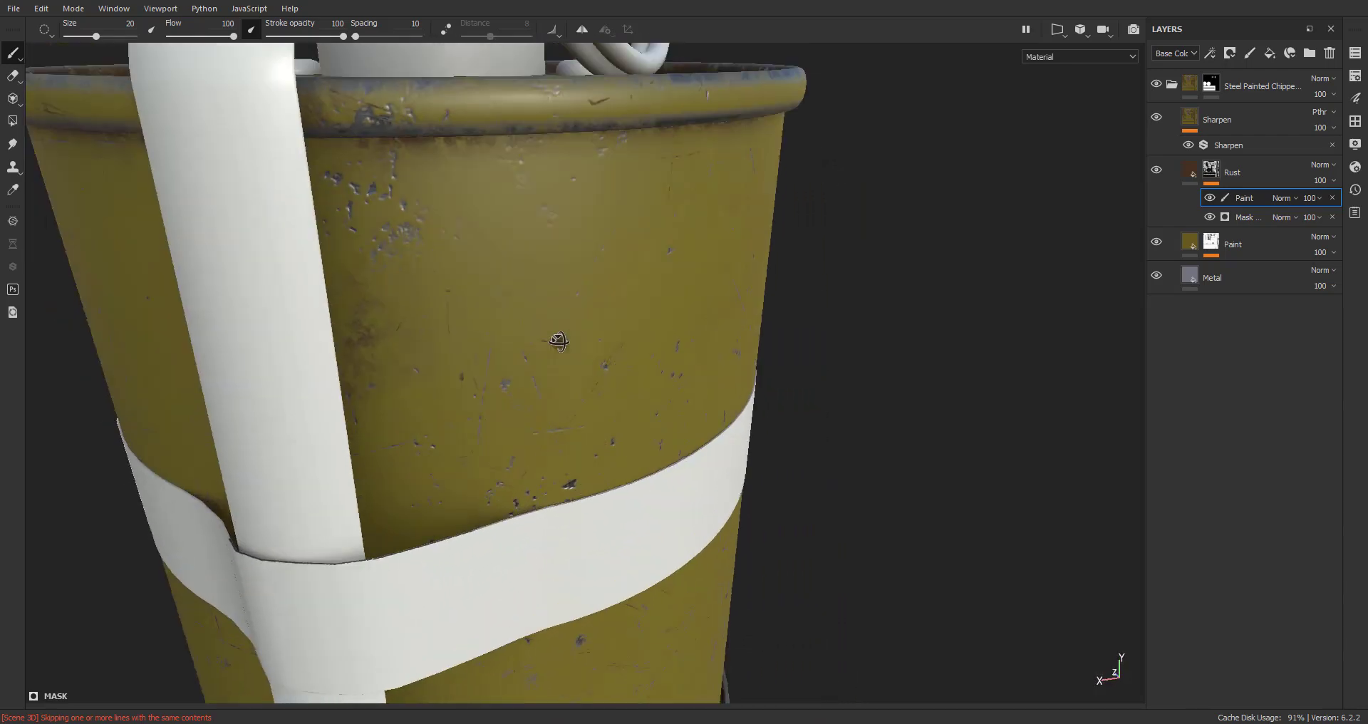
{"action": "mouse_move", "coordinate": [558, 342]}
{"action": "left_mouse_down", "text": "alt"}
{"action": "mouse_move", "coordinate": [397, 250]}
{"action": "mouse_move", "coordinate": [592, 437]}
{"action": "mouse_move", "coordinate": [663, 460]}
{"action": "left_mouse_up", "text": "alt"}
{"action": "scroll", "coordinate": [592, 436], "scroll_direction": "up", "scroll_amount": 3}
{"action": "scroll", "coordinate": [715, 499], "scroll_direction": "up", "scroll_amount": 3}
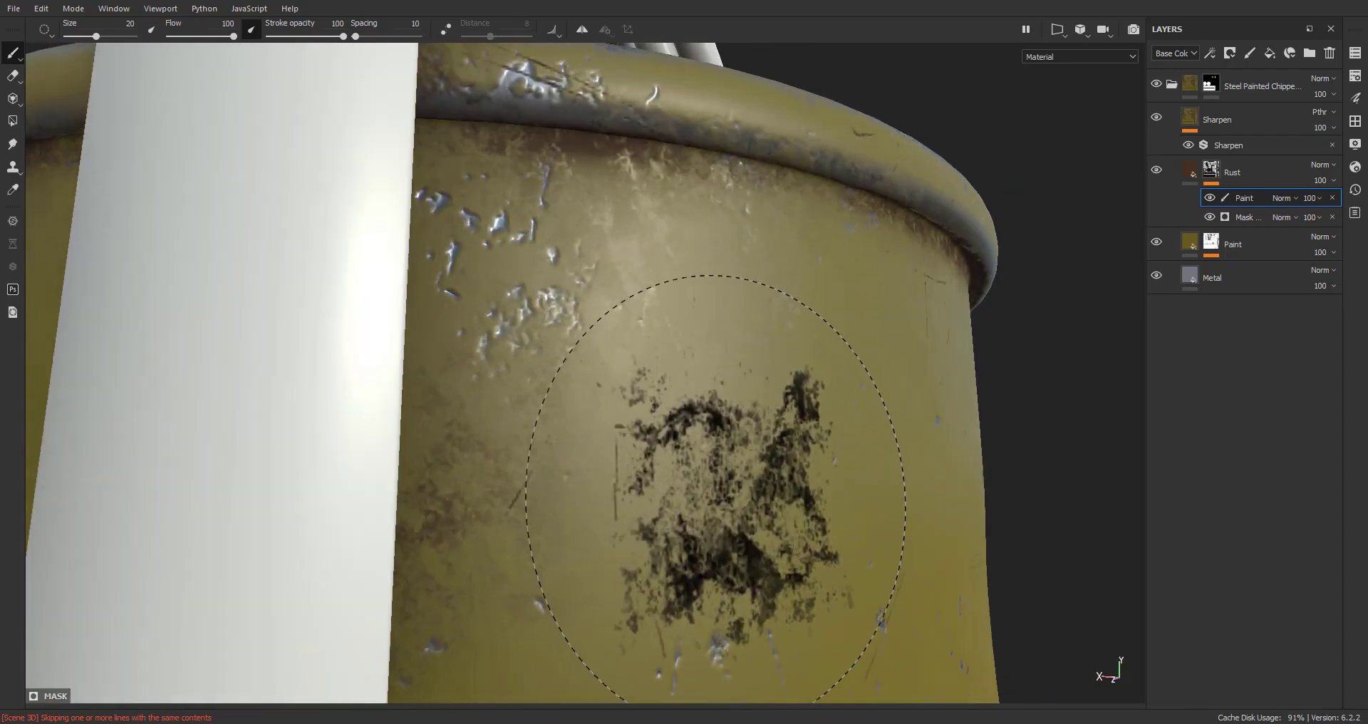
{"action": "left_click", "coordinate": [1188, 173]}
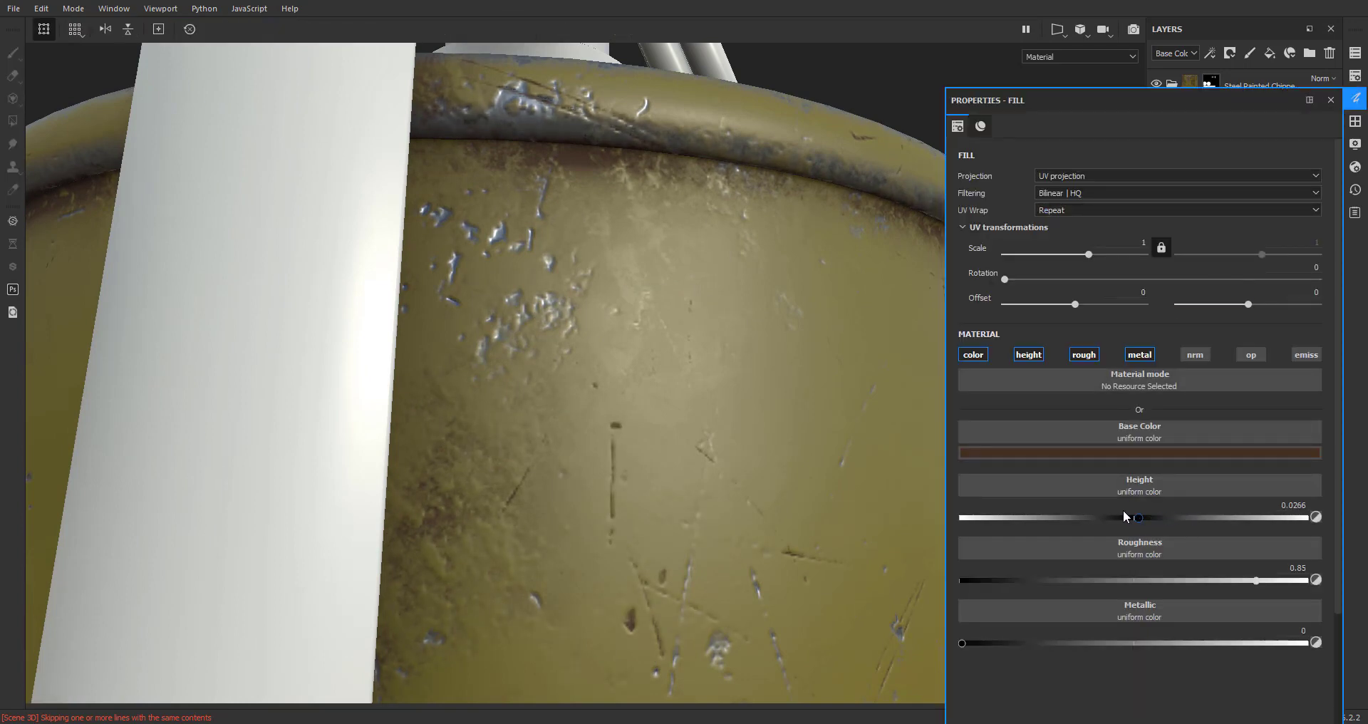
{"action": "left_click_drag", "start_coordinate": [1124, 511], "coordinate": [1119, 512]}
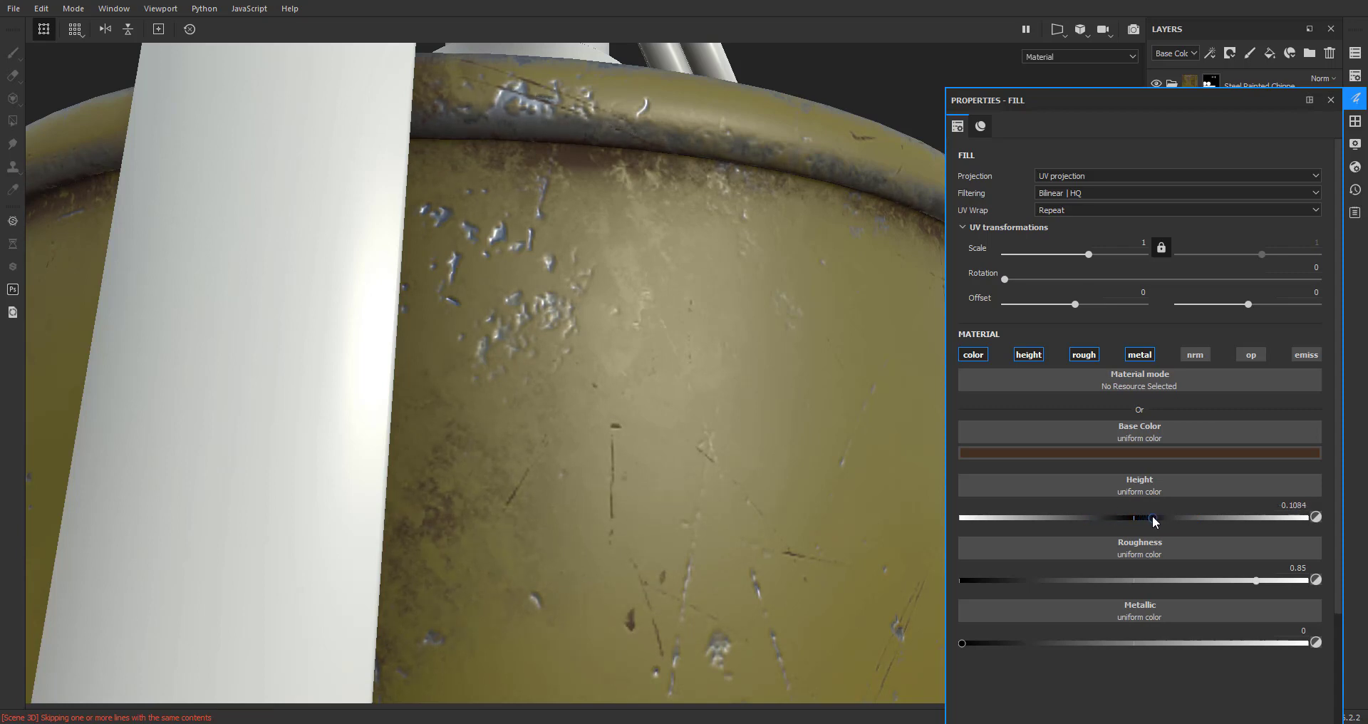
{"action": "left_click", "coordinate": [1329, 105]}
{"action": "scroll", "coordinate": [737, 437], "scroll_direction": "down", "scroll_amount": 3}
{"action": "left_click_drag", "start_coordinate": [736, 438], "coordinate": [463, 584], "text": "alt"}
{"action": "middle_click_drag", "start_coordinate": [984, 285], "coordinate": [635, 451], "text": "alt"}
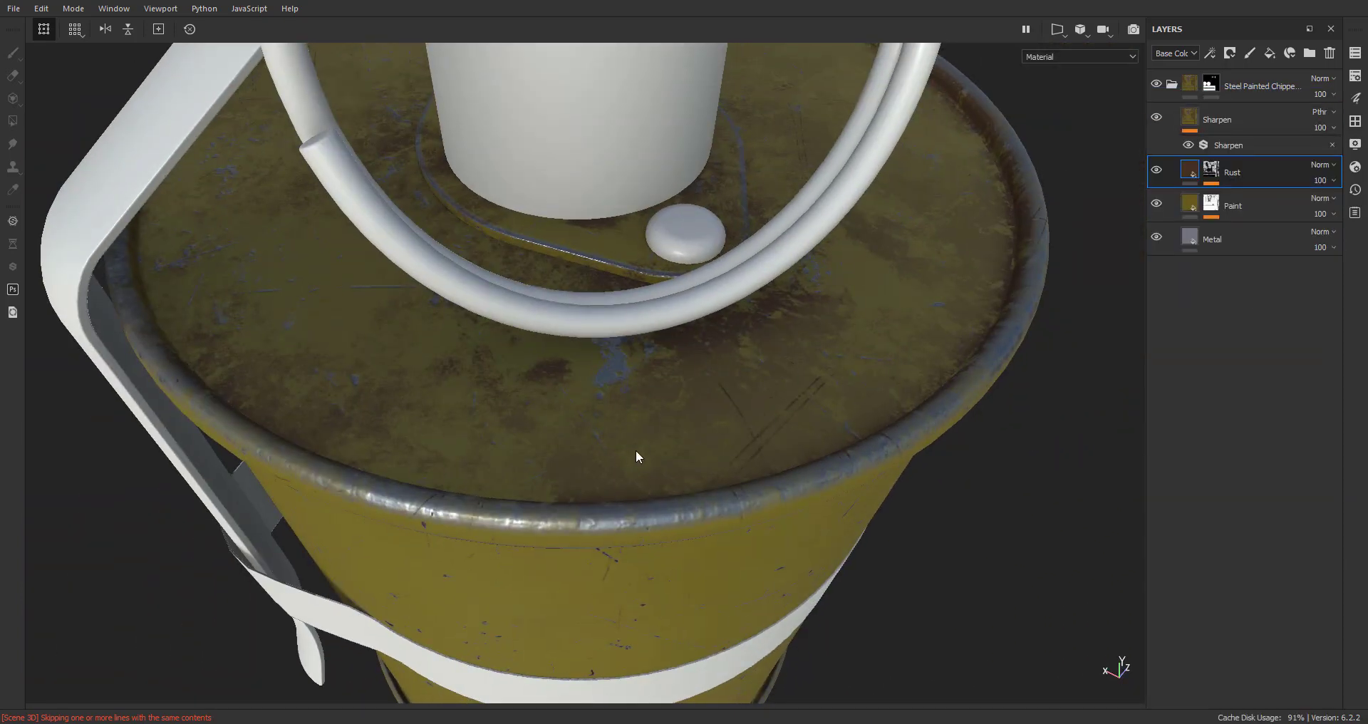
Collapse the painted steel smart material folder and rename it as Green Paint
{"action": "left_click_drag", "start_coordinate": [636, 450], "coordinate": [597, 604], "text": "alt"}
{"action": "left_click_drag", "start_coordinate": [457, 468], "coordinate": [590, 436], "text": "alt"}
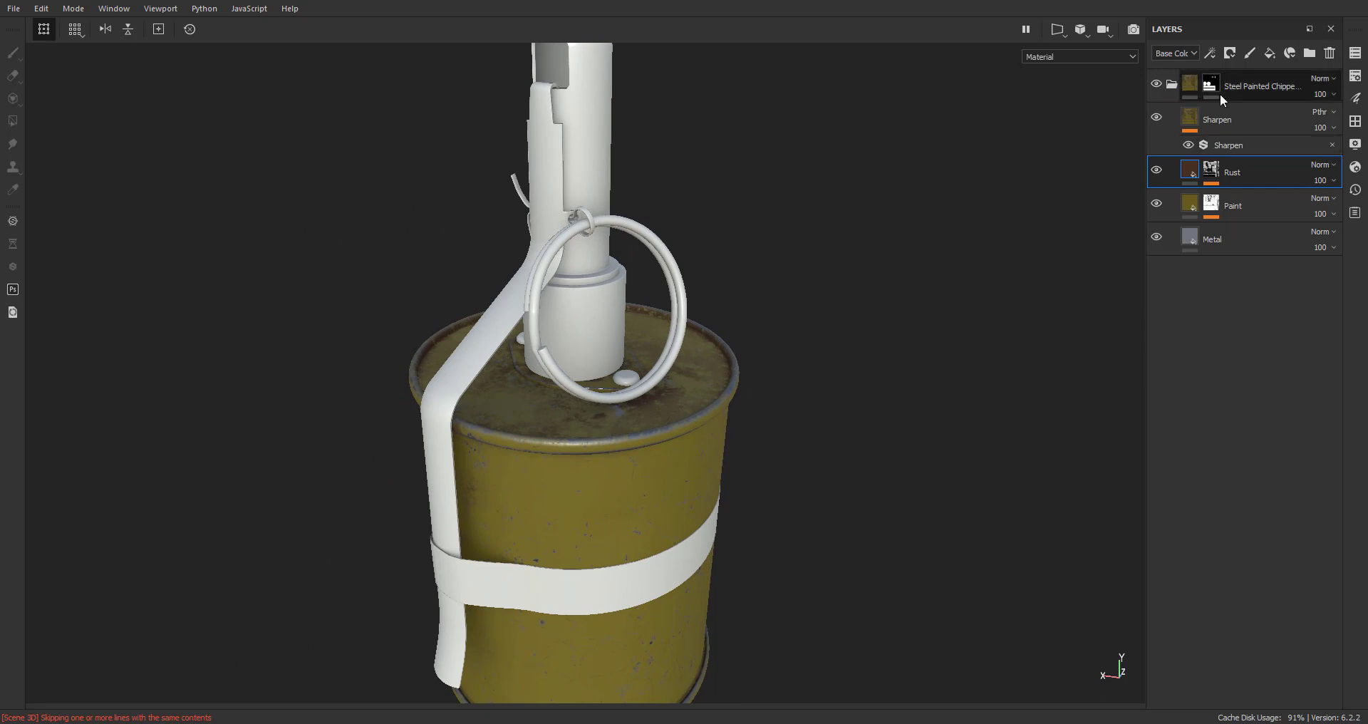
{"action": "left_click", "coordinate": [1170, 84]}
{"action": "double_click", "coordinate": [1260, 88]}
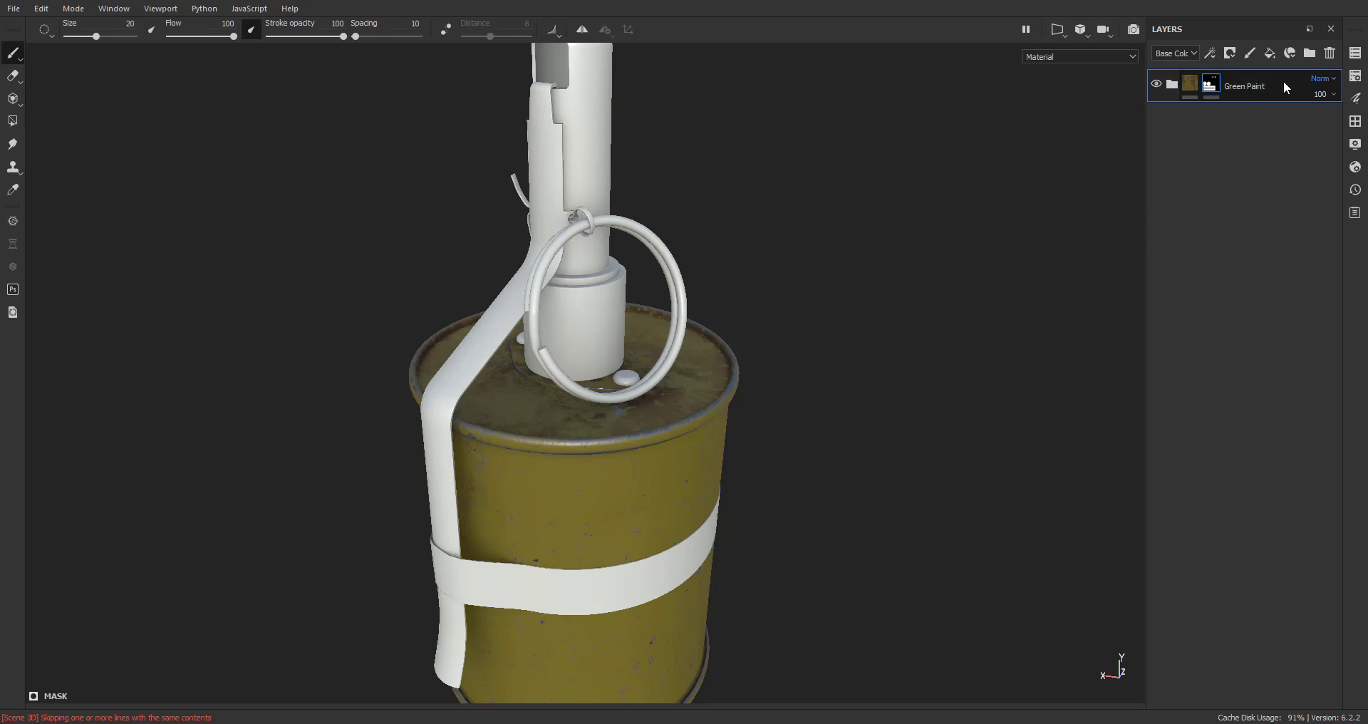
Apply the Steel Rust Surface smart material to the whole grenade above the Green Paint folder
{"action": "left_click", "coordinate": [1356, 122]}
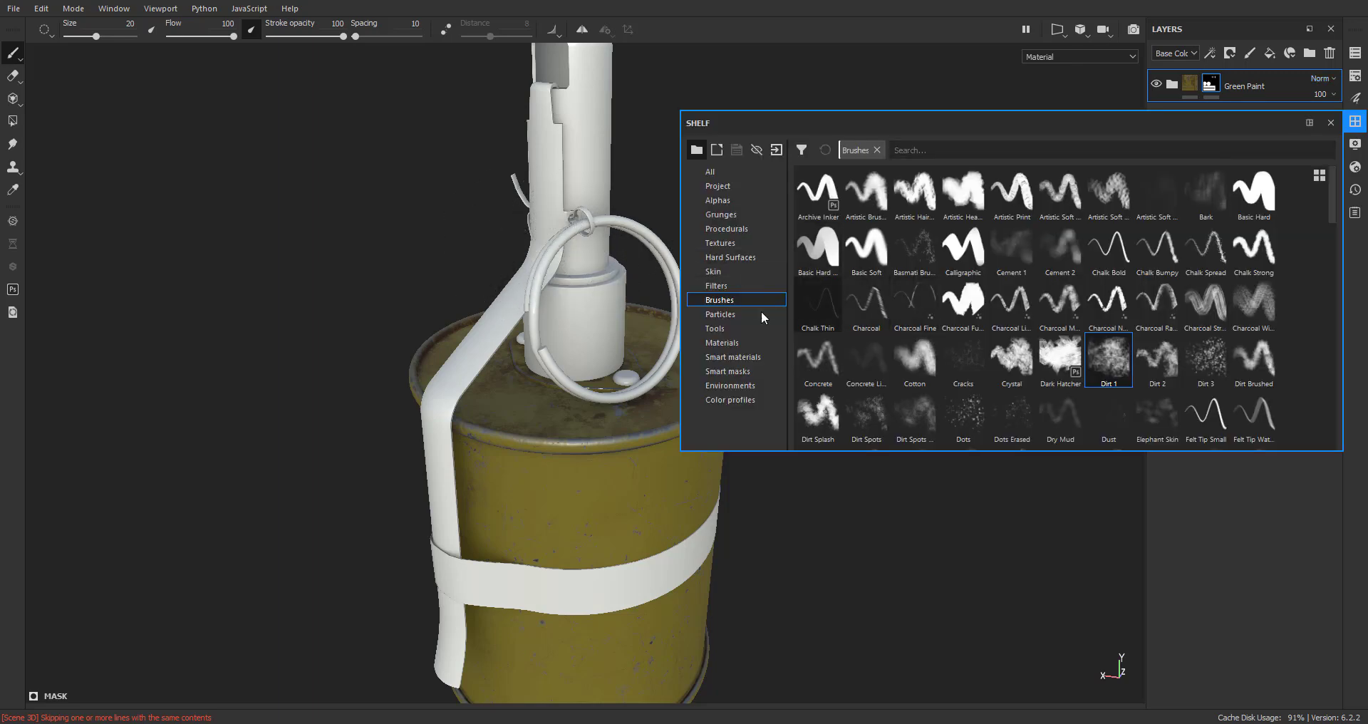
{"action": "left_click", "coordinate": [736, 357]}
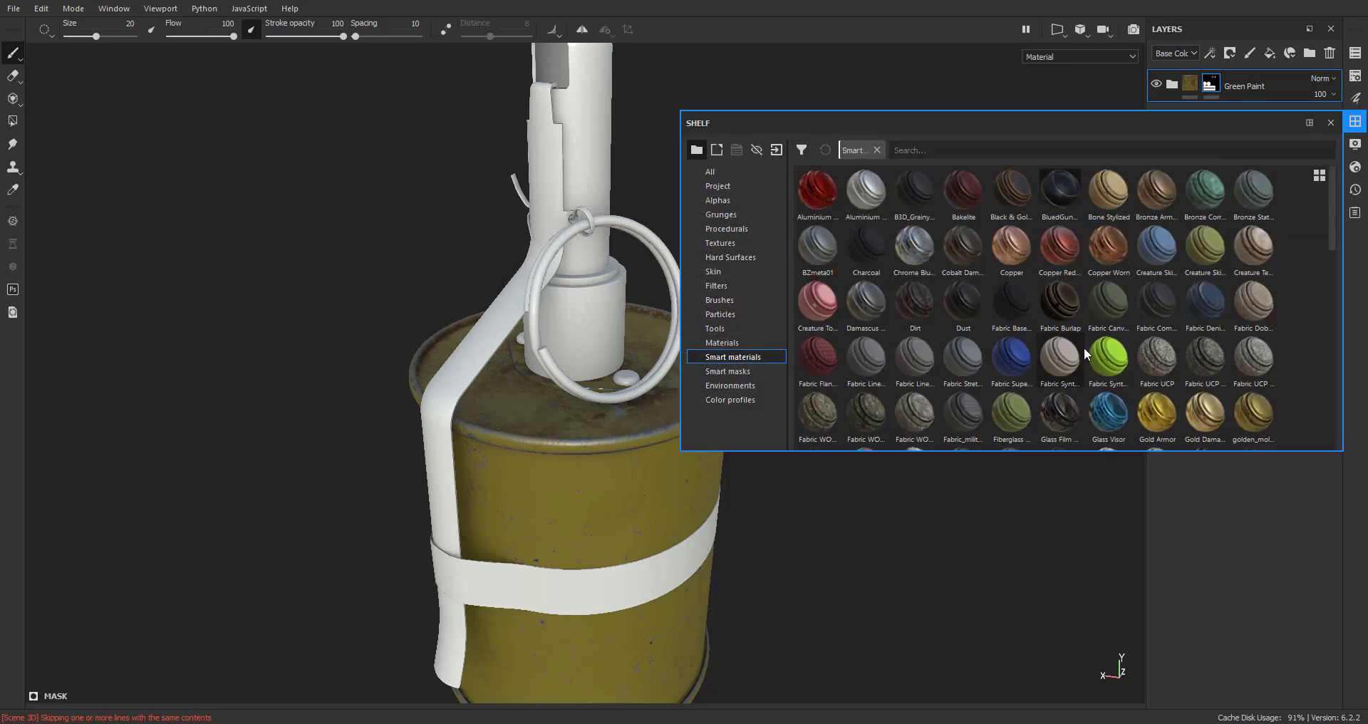
{"action": "scroll", "coordinate": [1122, 315], "scroll_direction": "down", "scroll_amount": 5}
{"action": "scroll", "coordinate": [1122, 315], "scroll_direction": "down", "scroll_amount": 5}
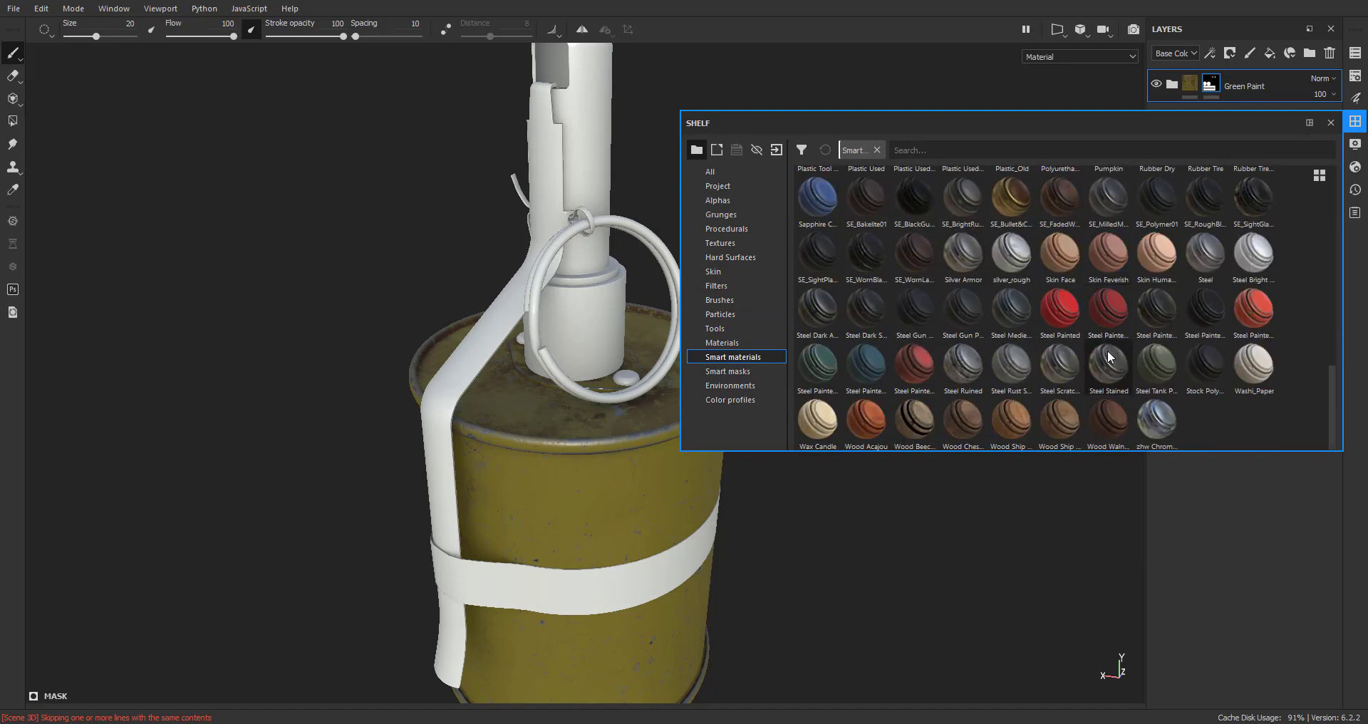
{"action": "mouse_move", "coordinate": [1004, 361]}
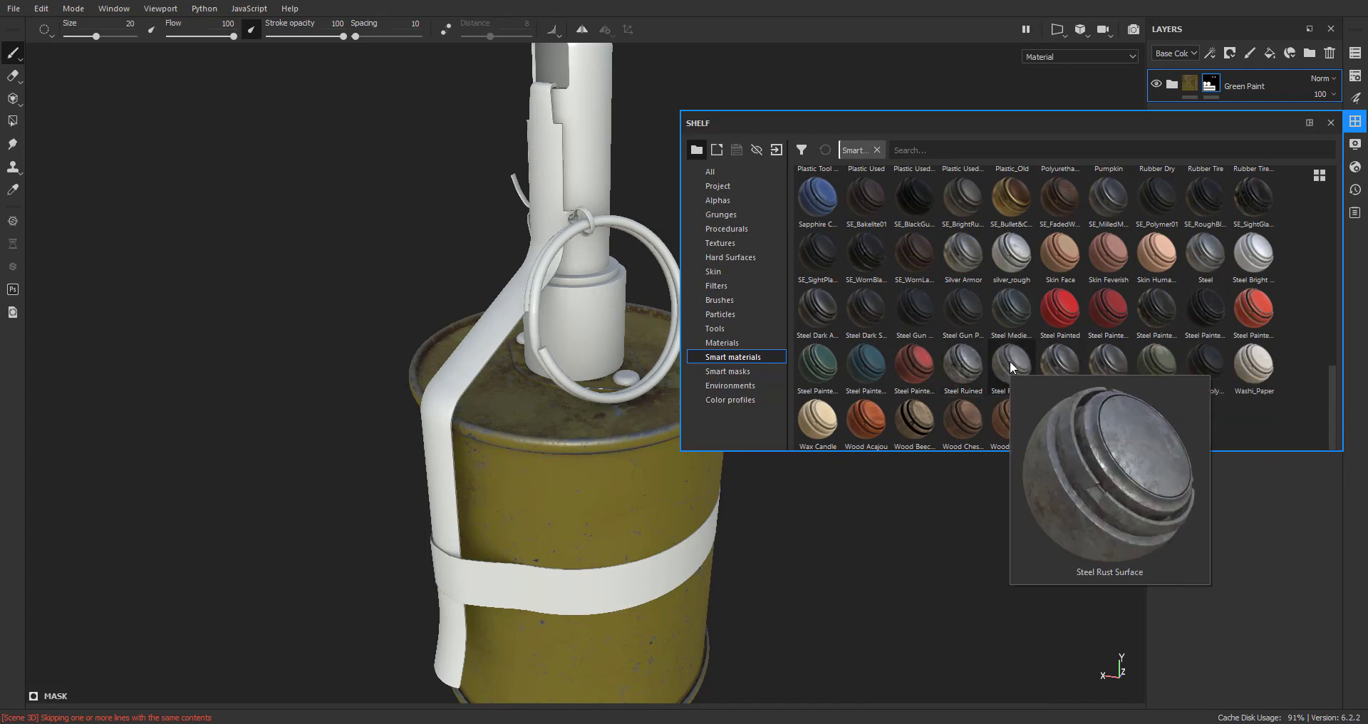
{"action": "left_click_drag", "start_coordinate": [1010, 361], "coordinate": [575, 168]}
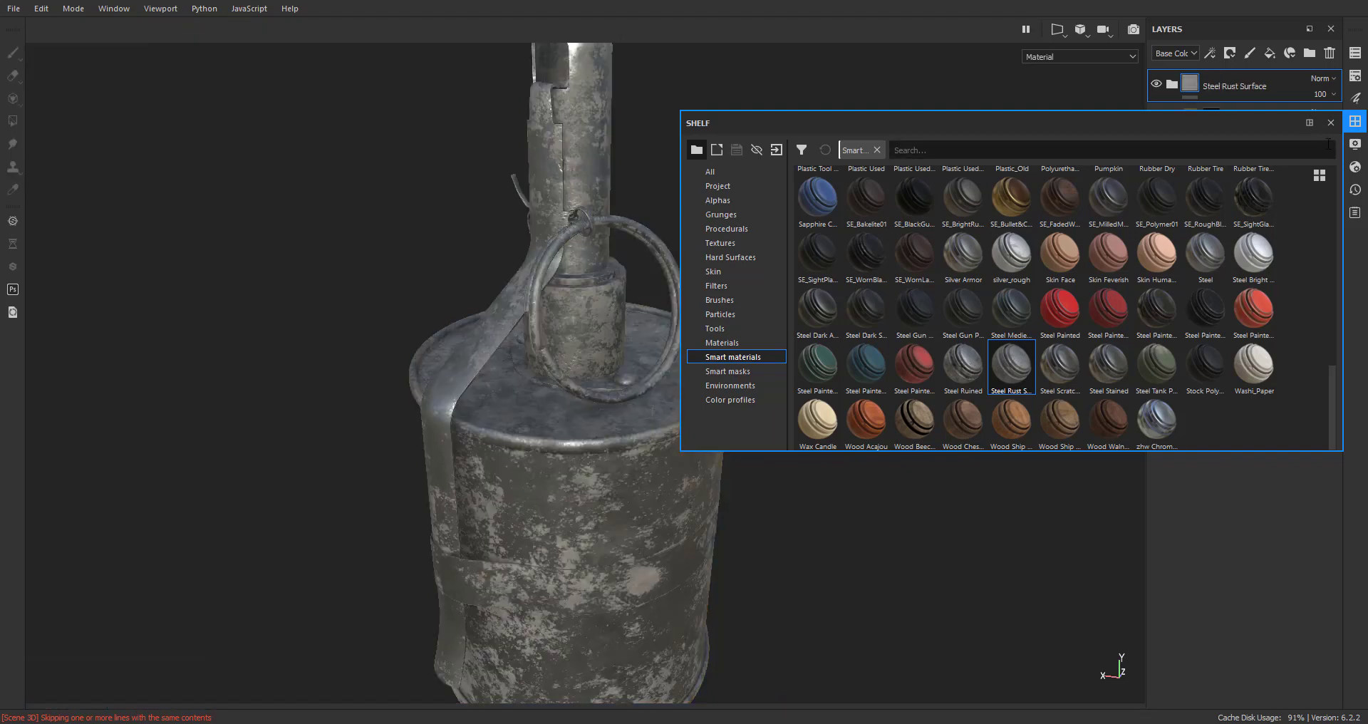
{"action": "left_click", "coordinate": [1331, 122]}
Examine the rusted steel on the fuze tube, collar, pull ring and lever from several angles
{"action": "left_click_drag", "start_coordinate": [707, 246], "coordinate": [770, 411], "text": "alt"}
{"action": "scroll", "coordinate": [767, 404], "scroll_direction": "up", "scroll_amount": 4}
{"action": "middle_click_drag", "start_coordinate": [767, 404], "coordinate": [664, 268], "text": "alt"}
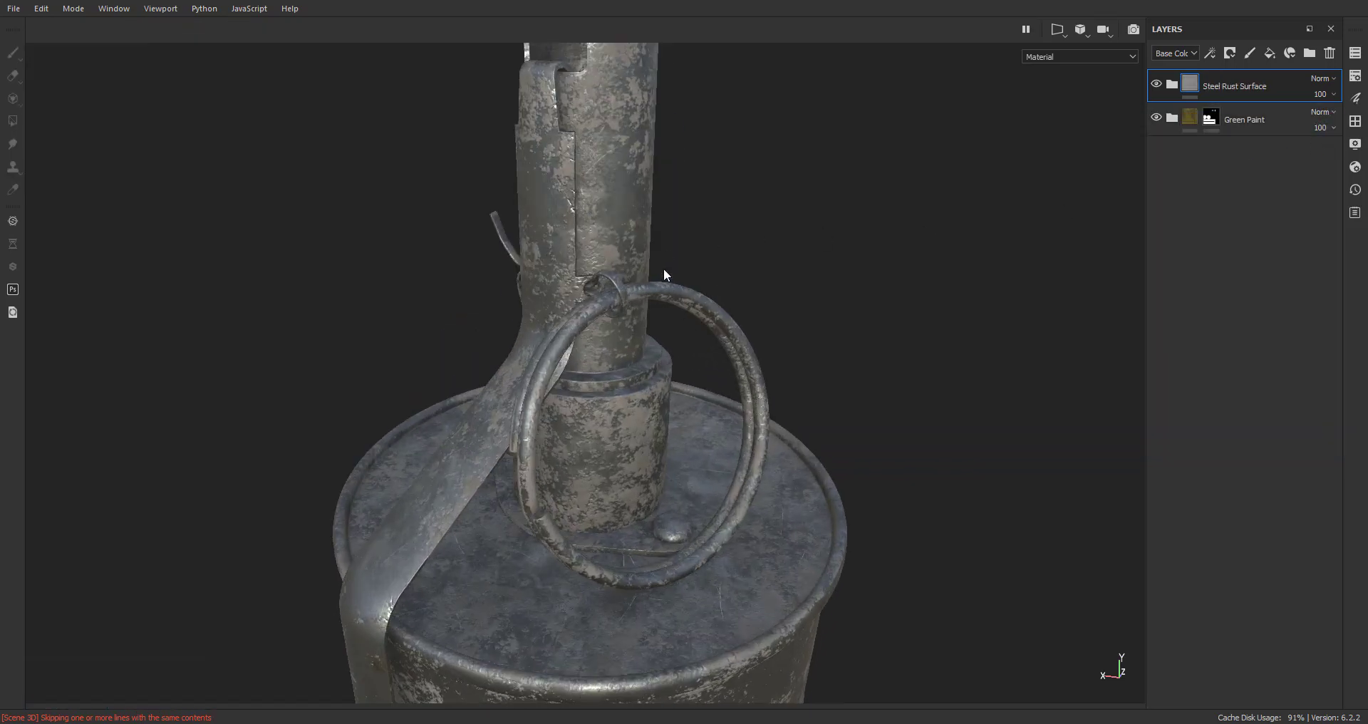
{"action": "left_click_drag", "start_coordinate": [664, 268], "coordinate": [681, 235], "text": "alt"}
{"action": "middle_click_drag", "start_coordinate": [682, 235], "coordinate": [711, 400], "text": "alt"}
{"action": "scroll", "coordinate": [711, 399], "scroll_direction": "up", "scroll_amount": 3}
{"action": "scroll", "coordinate": [717, 453], "scroll_direction": "down", "scroll_amount": 3}
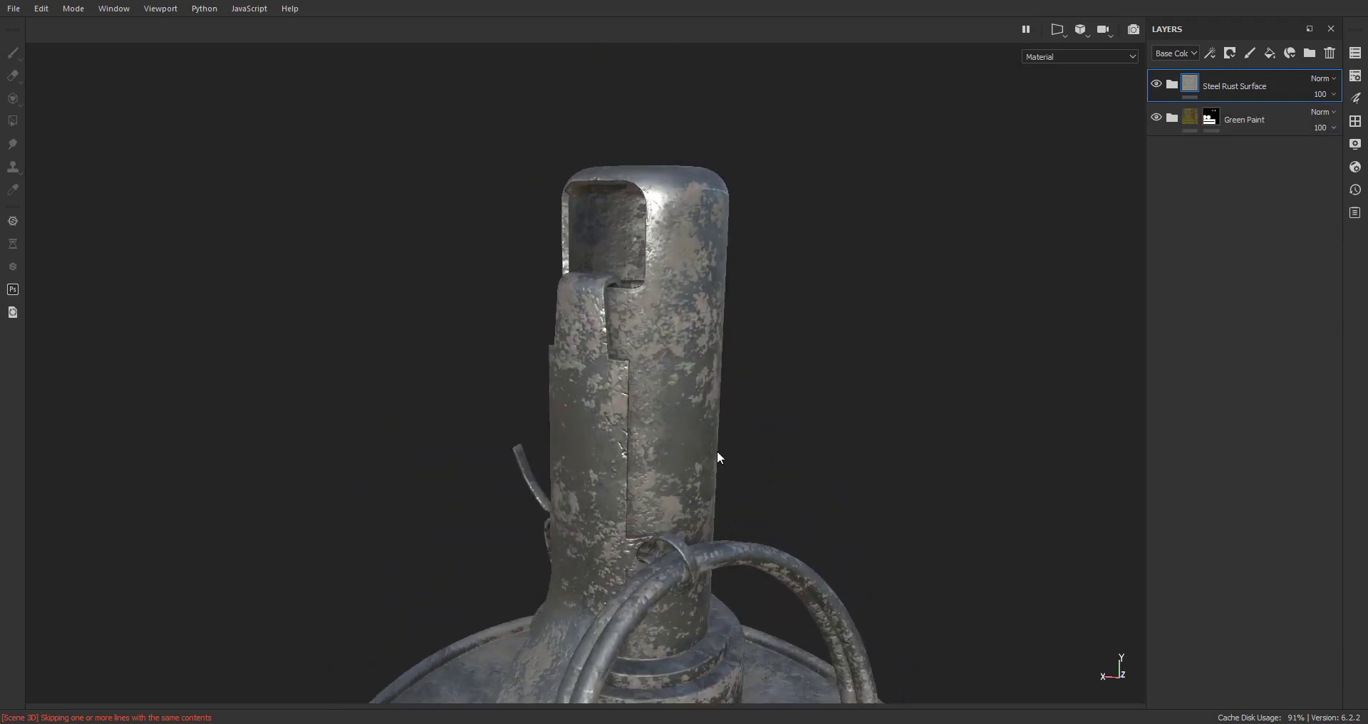
{"action": "left_click_drag", "start_coordinate": [717, 447], "coordinate": [719, 413], "text": "alt"}
{"action": "middle_click_drag", "start_coordinate": [720, 413], "coordinate": [723, 388], "text": "alt"}
{"action": "scroll", "coordinate": [723, 388], "scroll_direction": "up", "scroll_amount": 3}
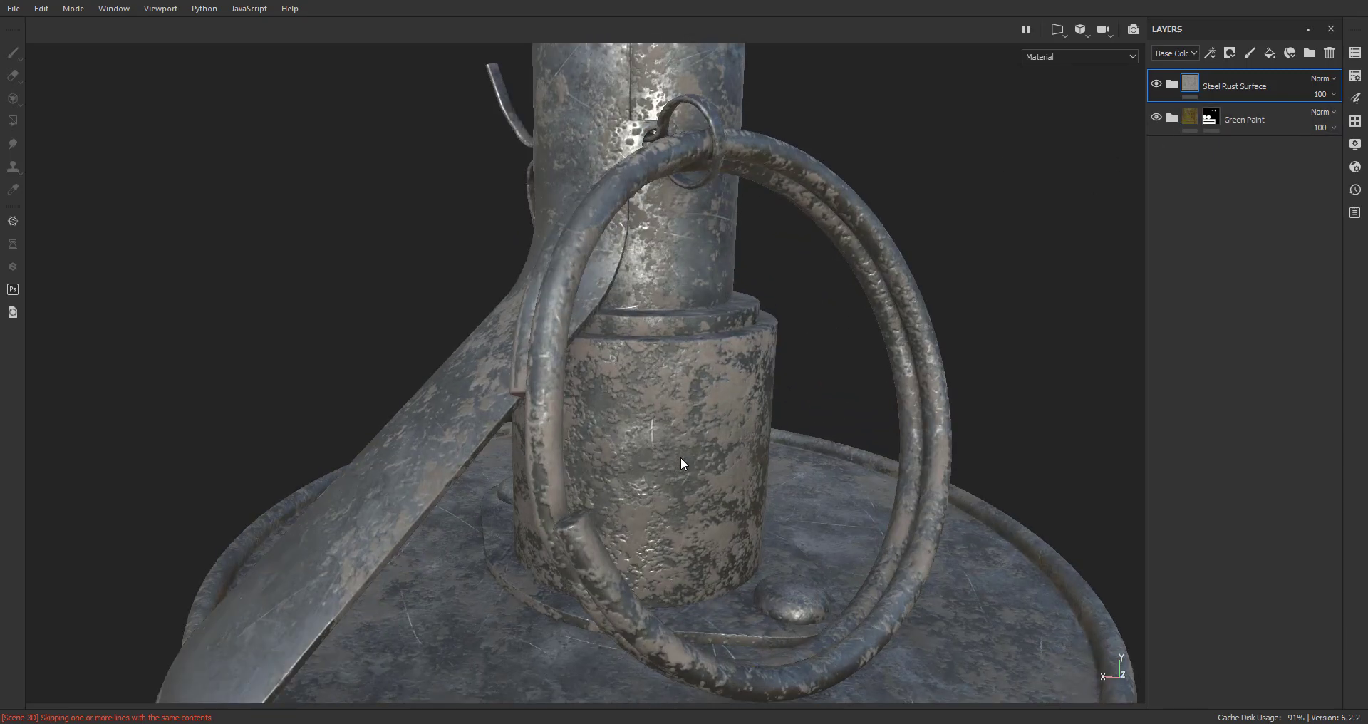
{"action": "middle_click_drag", "start_coordinate": [687, 308], "coordinate": [694, 598], "text": "alt"}
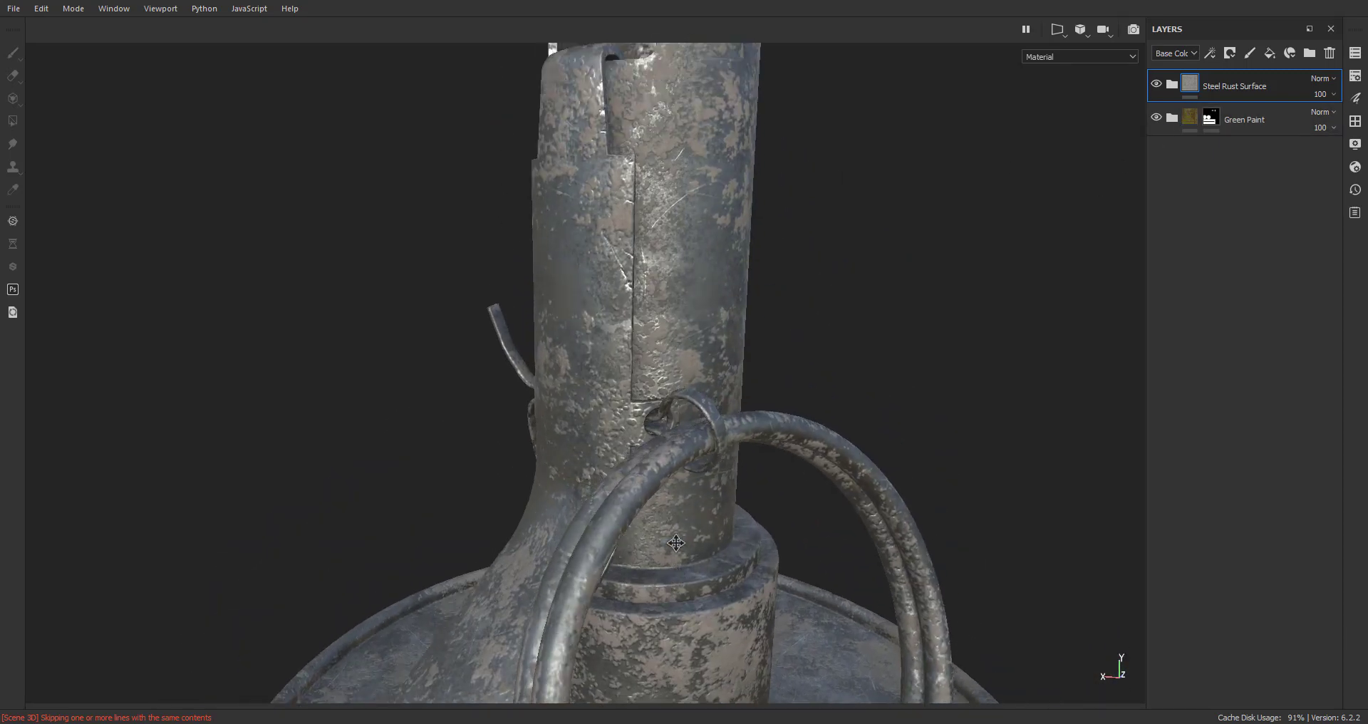
Set the Global Balance of the mask generator on the Steel Rust Surface's Rust layer to 0.31 and check the fuze
{"action": "left_click", "coordinate": [1171, 84]}
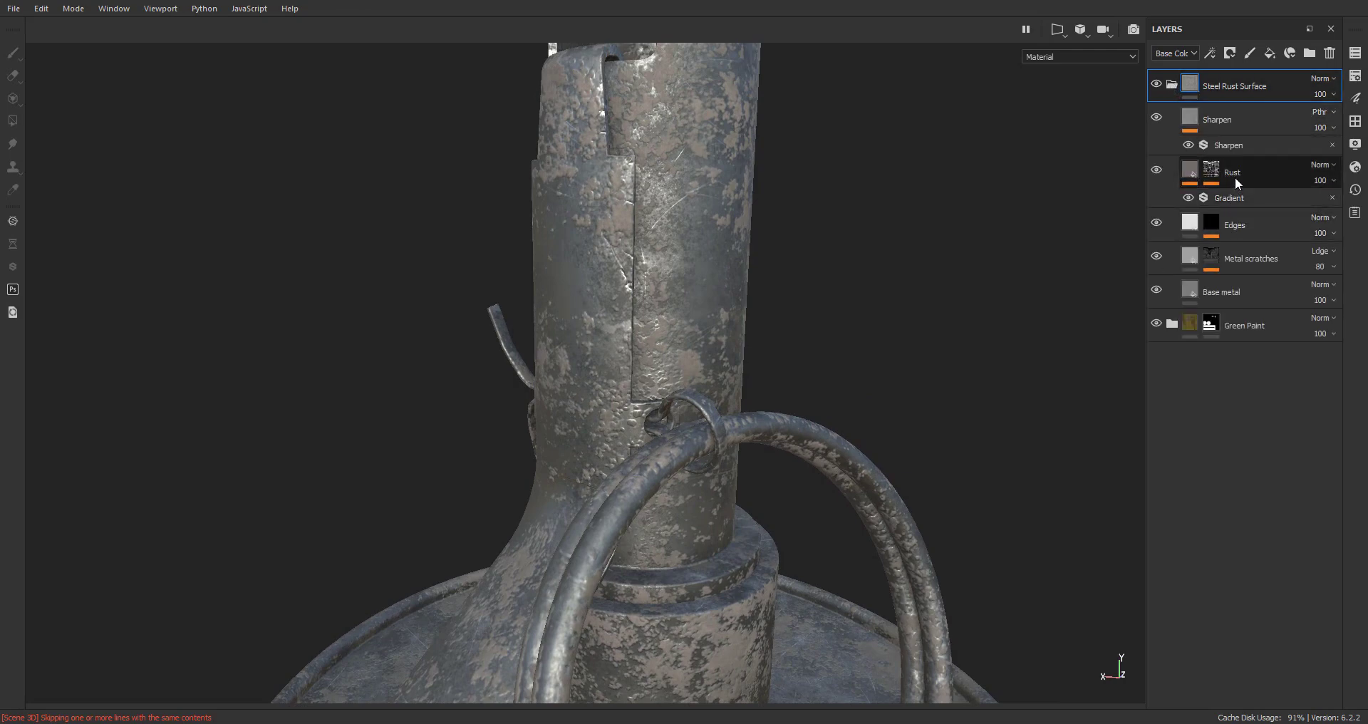
{"action": "left_click", "coordinate": [1211, 171]}
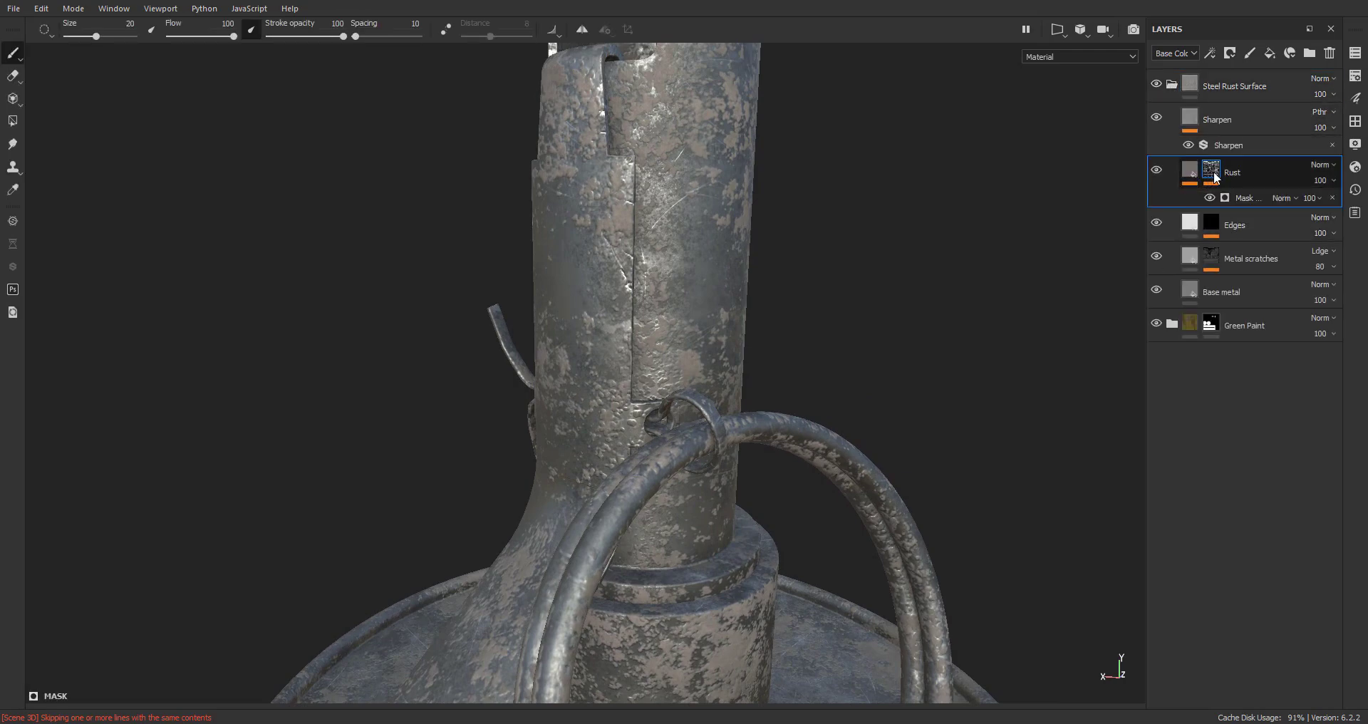
{"action": "left_click", "coordinate": [1244, 198]}
{"action": "left_click", "coordinate": [1355, 98]}
{"action": "left_click_drag", "start_coordinate": [1145, 270], "coordinate": [1233, 270]}
{"action": "left_click", "coordinate": [1117, 270]}
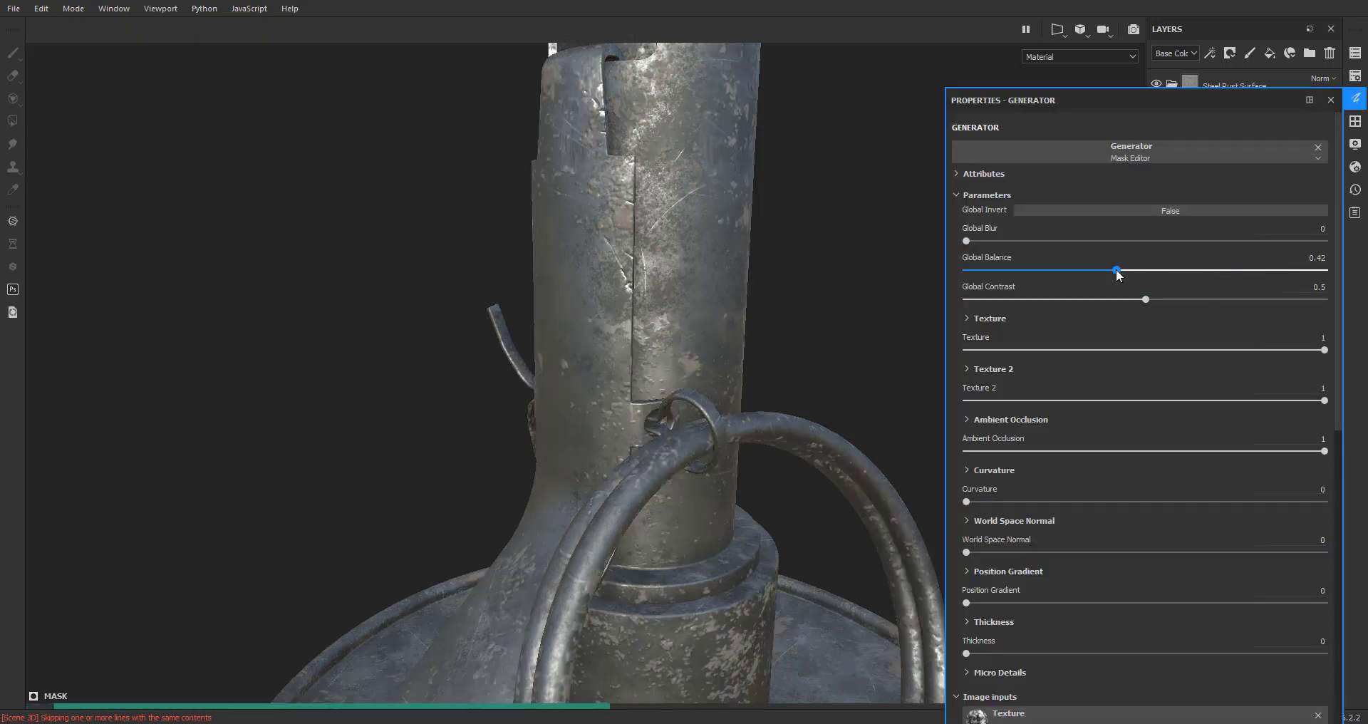
{"action": "left_click_drag", "start_coordinate": [1115, 270], "coordinate": [1100, 270]}
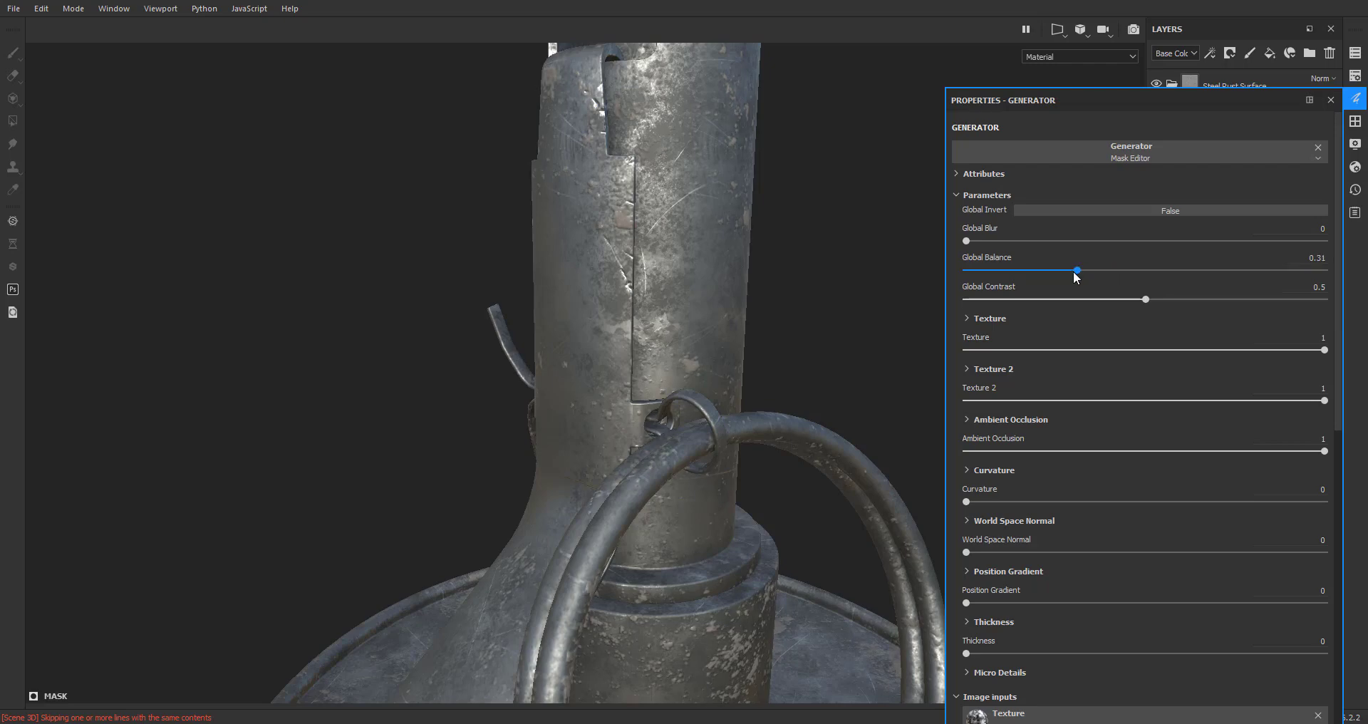
{"action": "left_click_drag", "start_coordinate": [628, 396], "coordinate": [626, 430], "text": "alt"}
{"action": "right_click_drag", "start_coordinate": [626, 431], "coordinate": [653, 458], "text": "alt"}
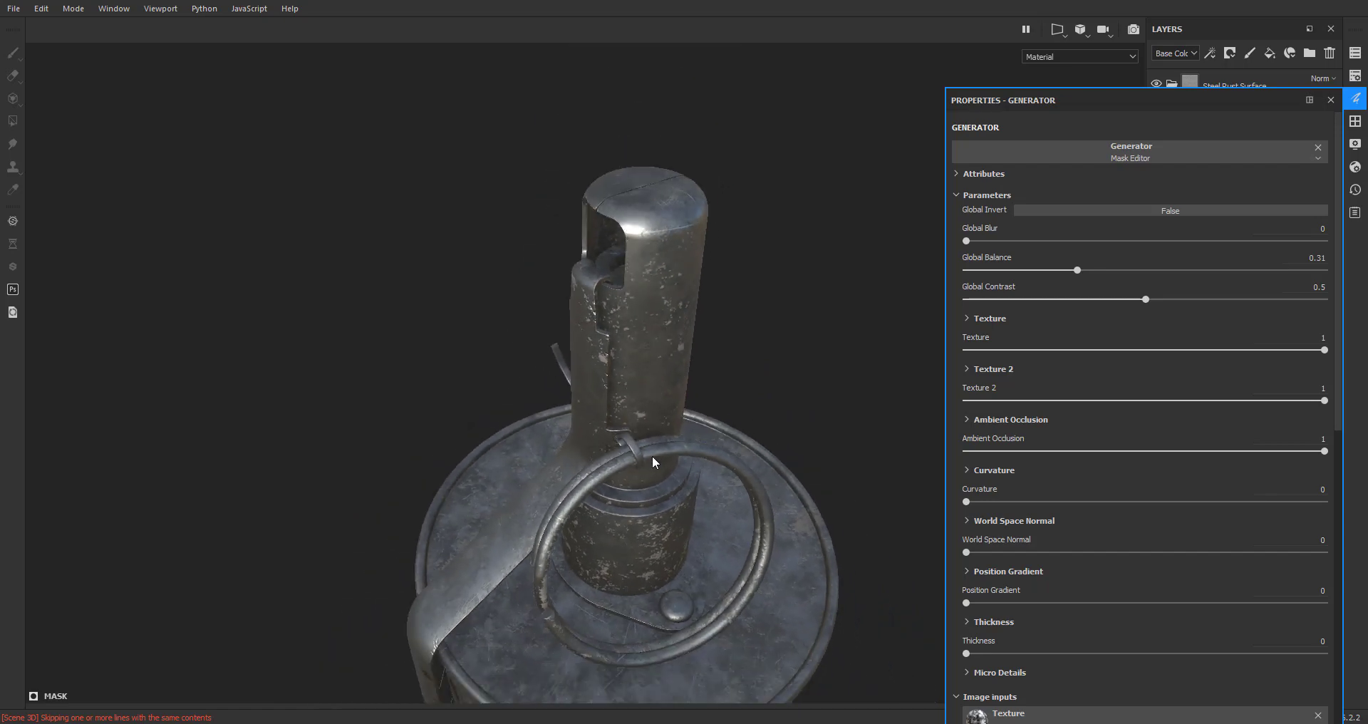
{"action": "middle_click_drag", "start_coordinate": [654, 459], "coordinate": [746, 414], "text": "alt"}
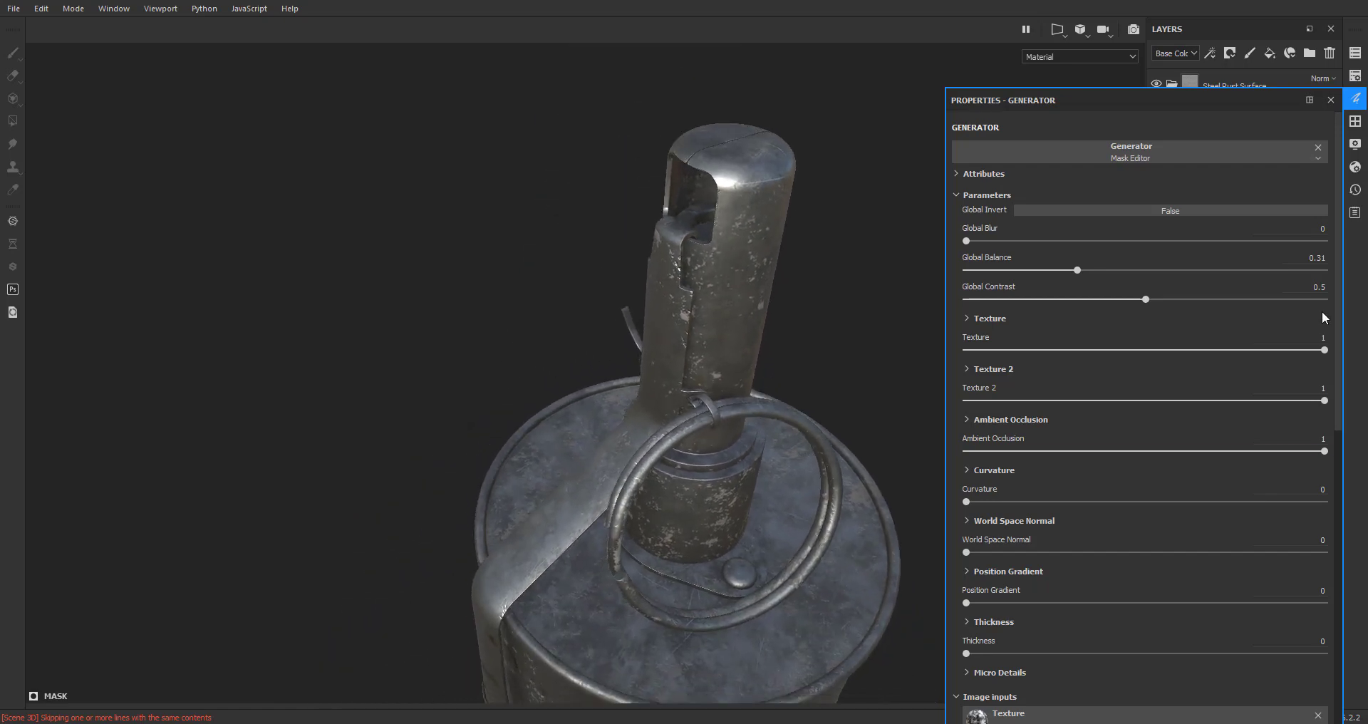
{"action": "left_click", "coordinate": [1331, 100]}
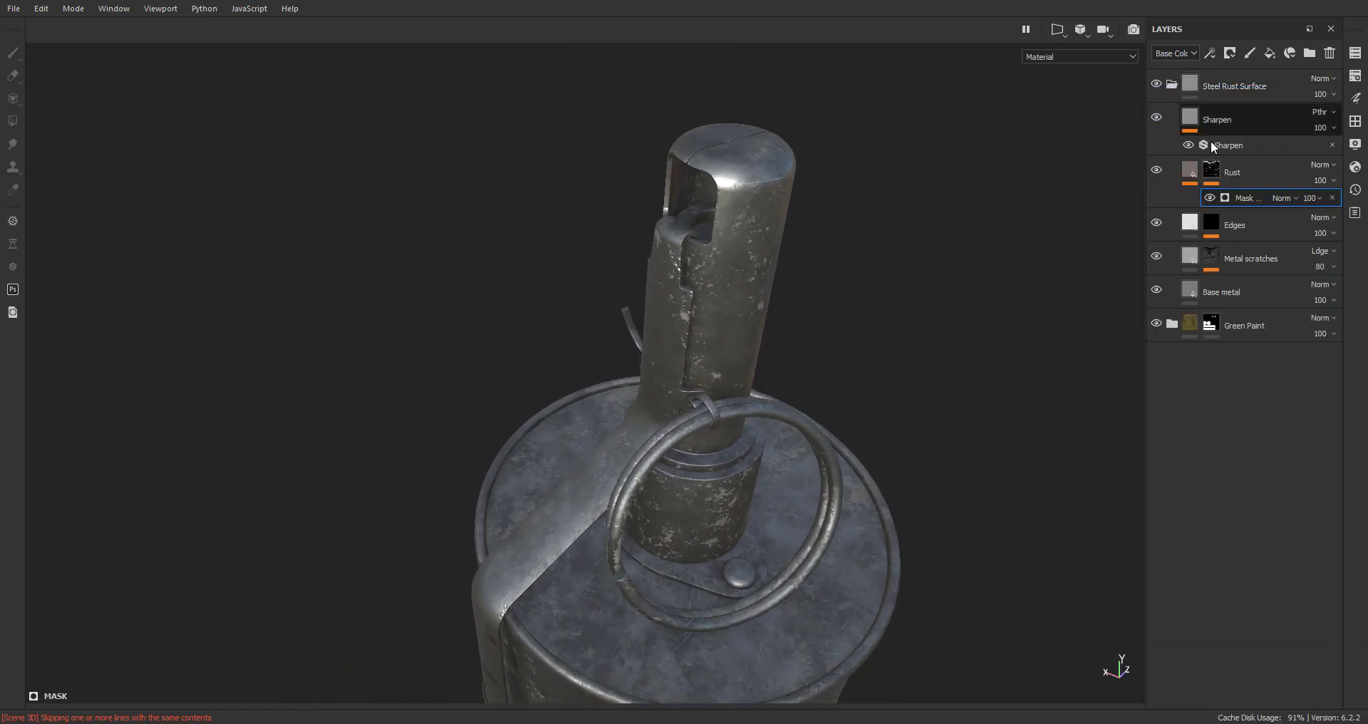
Remove the Grunge Rust Fine texture from the base color of the Steel Rust Surface's Rust layer
{"action": "left_click", "coordinate": [1195, 172]}
{"action": "left_click", "coordinate": [1356, 98]}
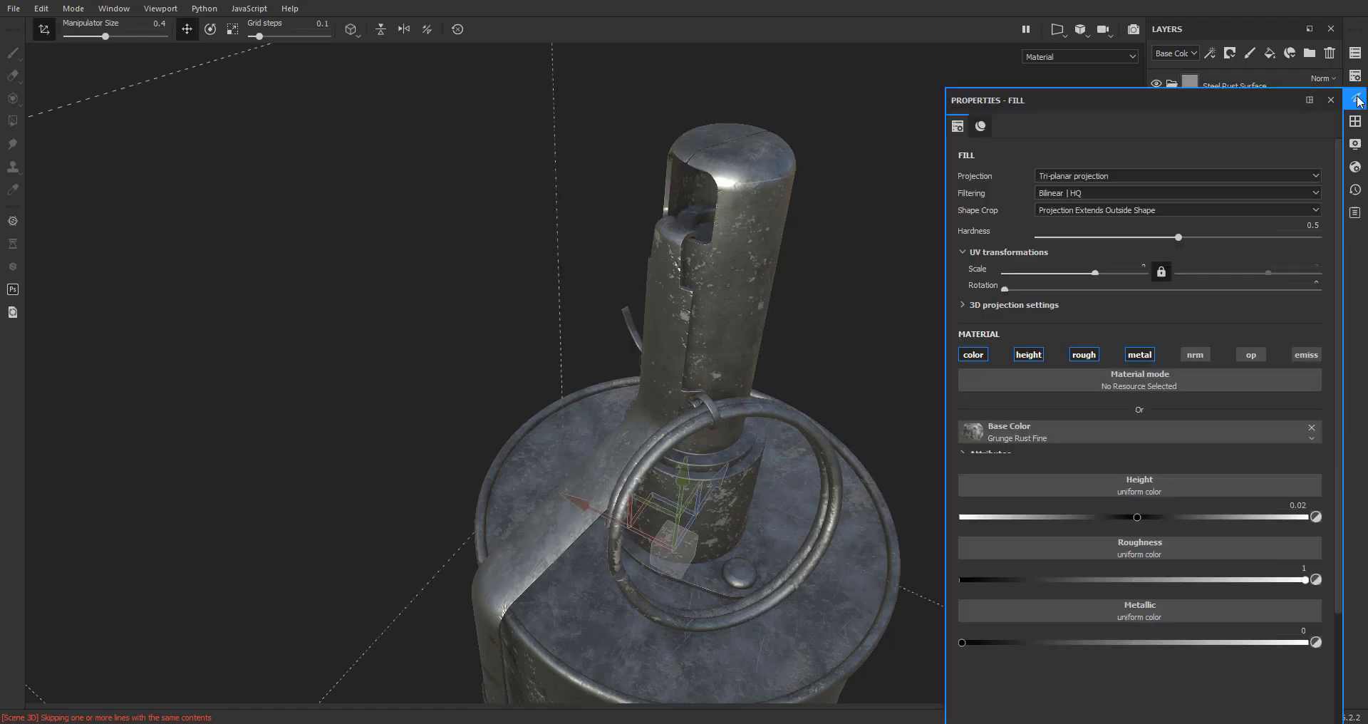
{"action": "scroll", "coordinate": [1127, 433], "scroll_direction": "down", "scroll_amount": 1}
{"action": "scroll", "coordinate": [1128, 436], "scroll_direction": "down", "scroll_amount": 1}
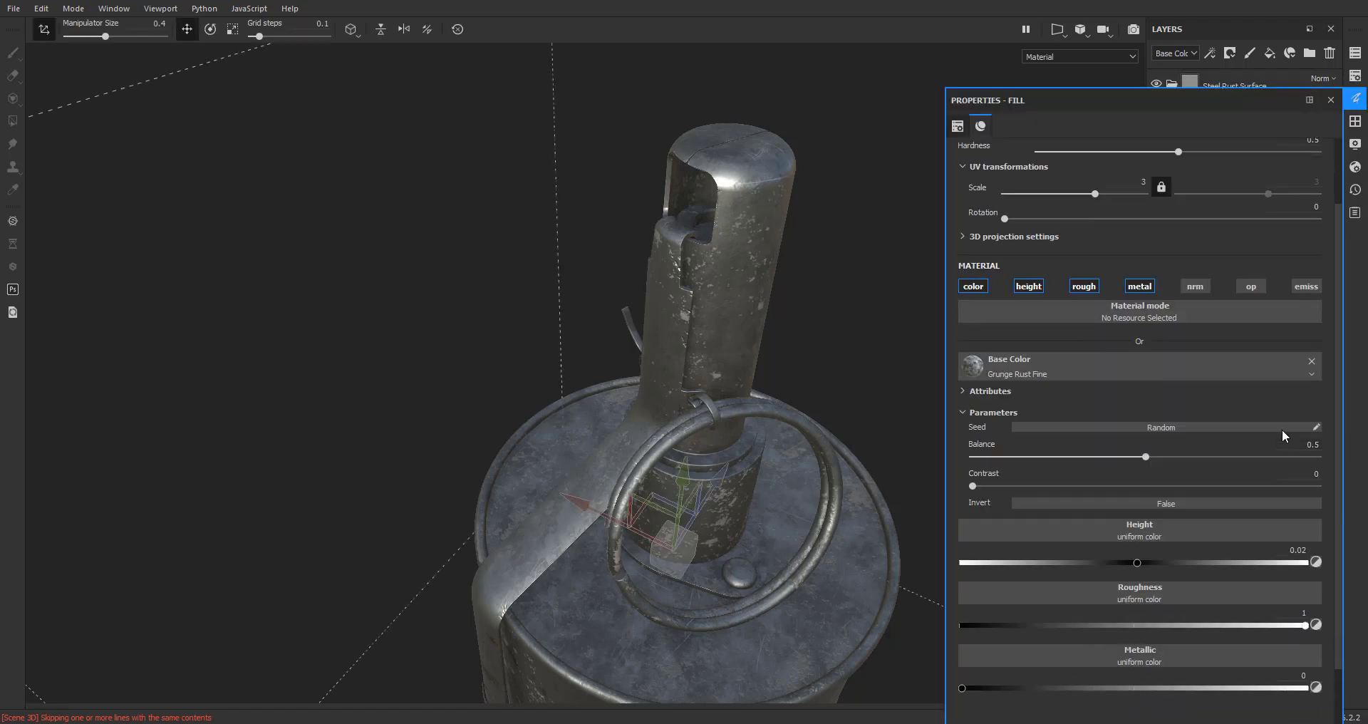
{"action": "left_click", "coordinate": [1316, 362]}
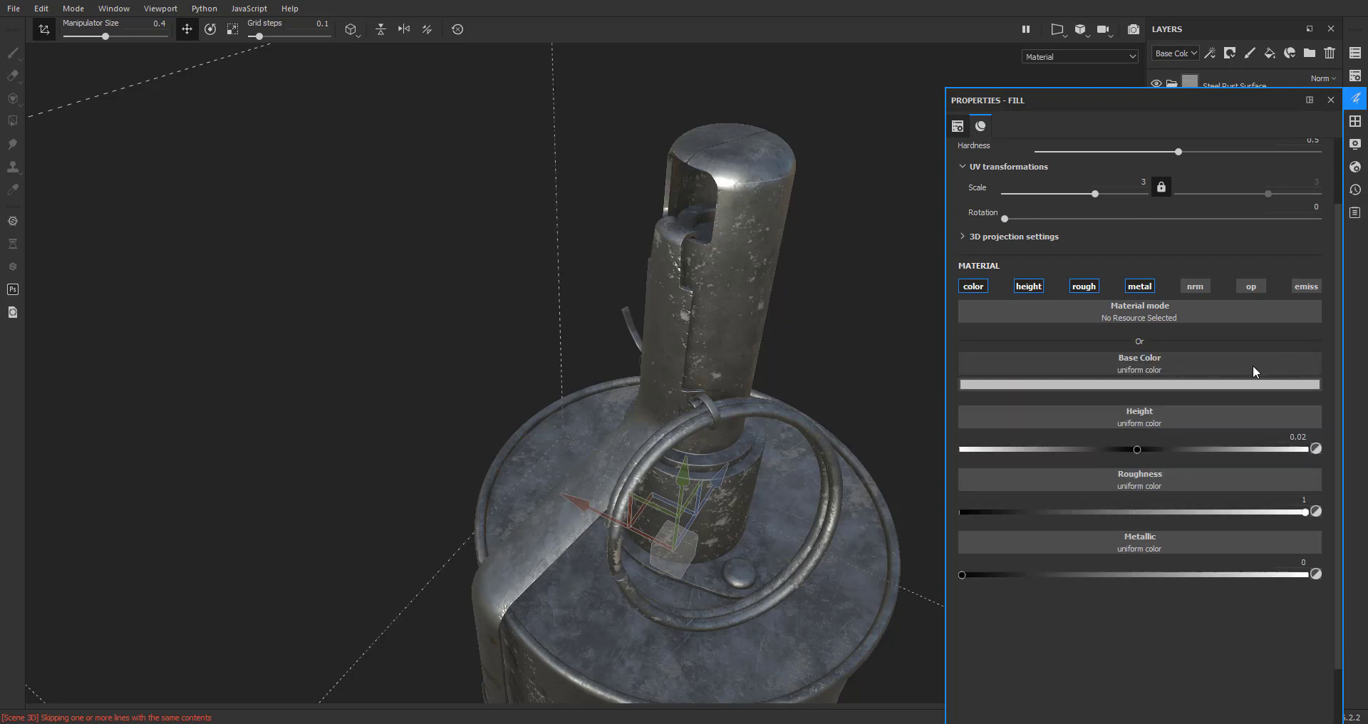
Assign the Rust Fine material to the Rust layer's base color and check the rust on the fuze collar
{"action": "left_click", "coordinate": [1165, 365]}
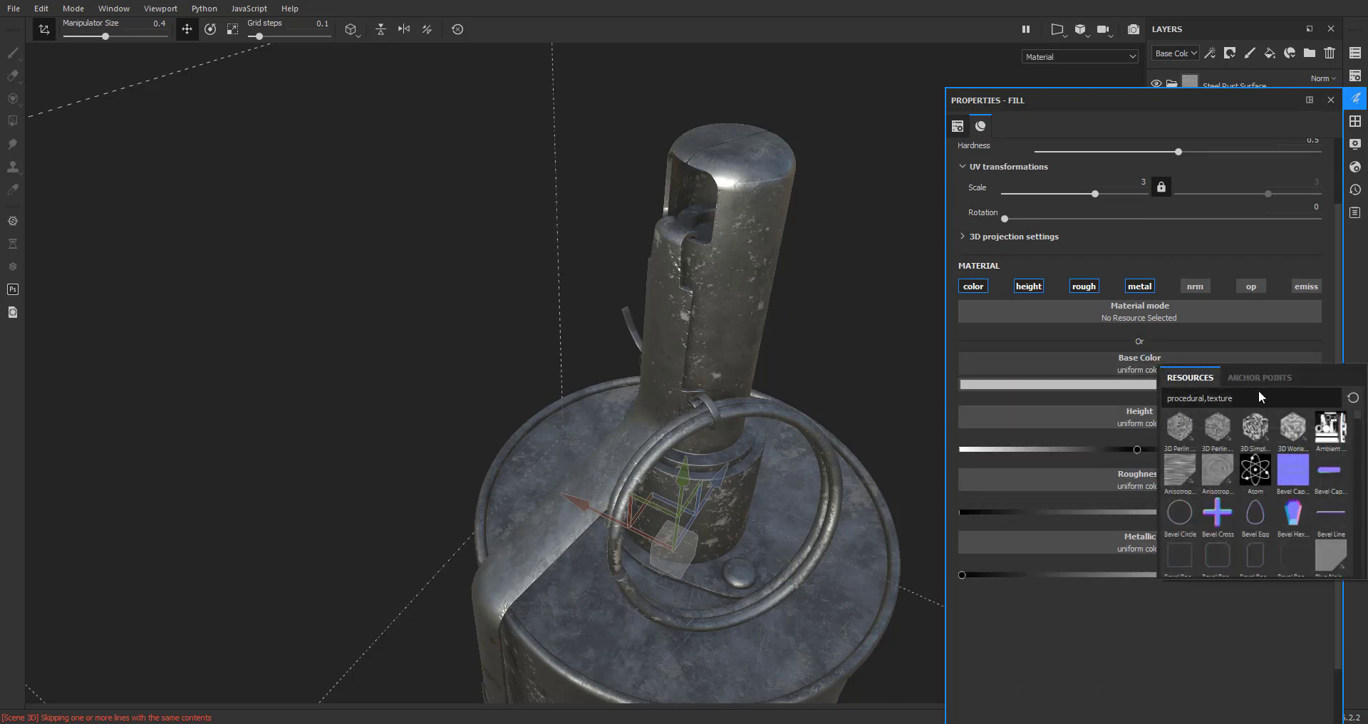
{"action": "type", "text": "rust"}
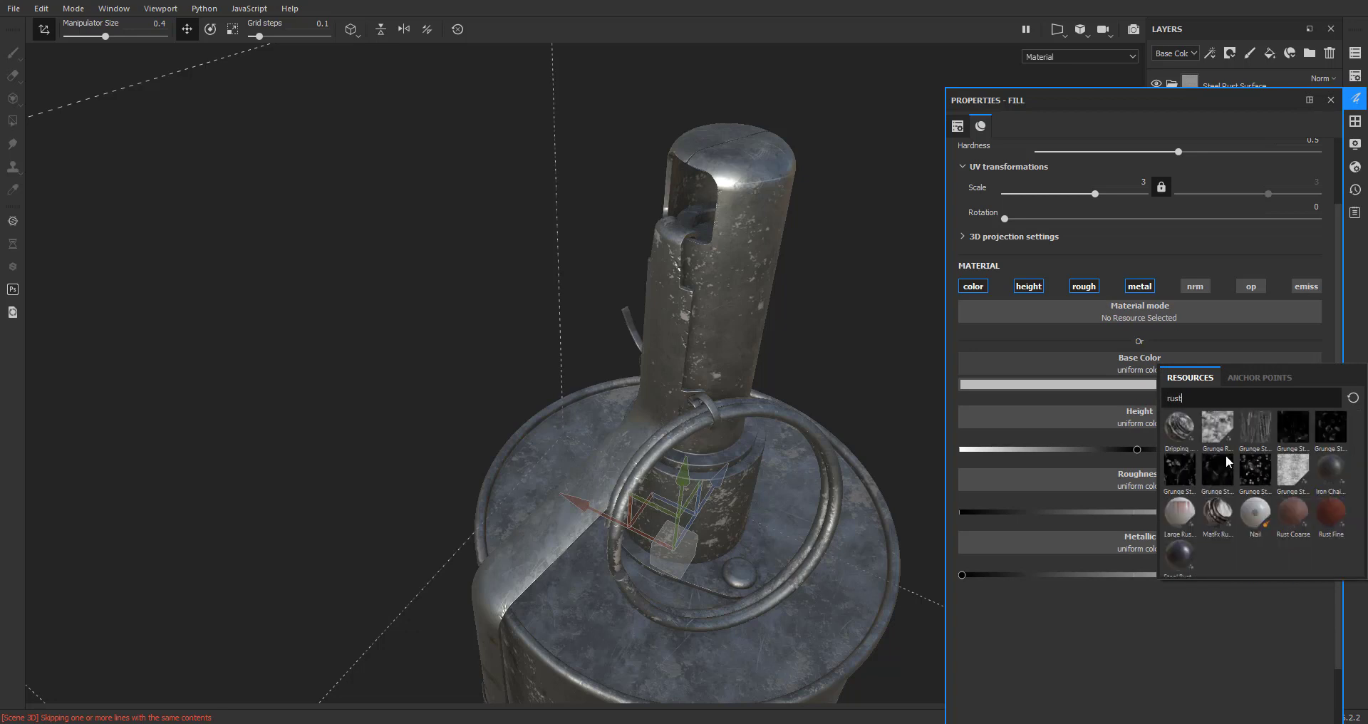
{"action": "mouse_move", "coordinate": [1329, 511]}
{"action": "left_click", "coordinate": [1329, 519]}
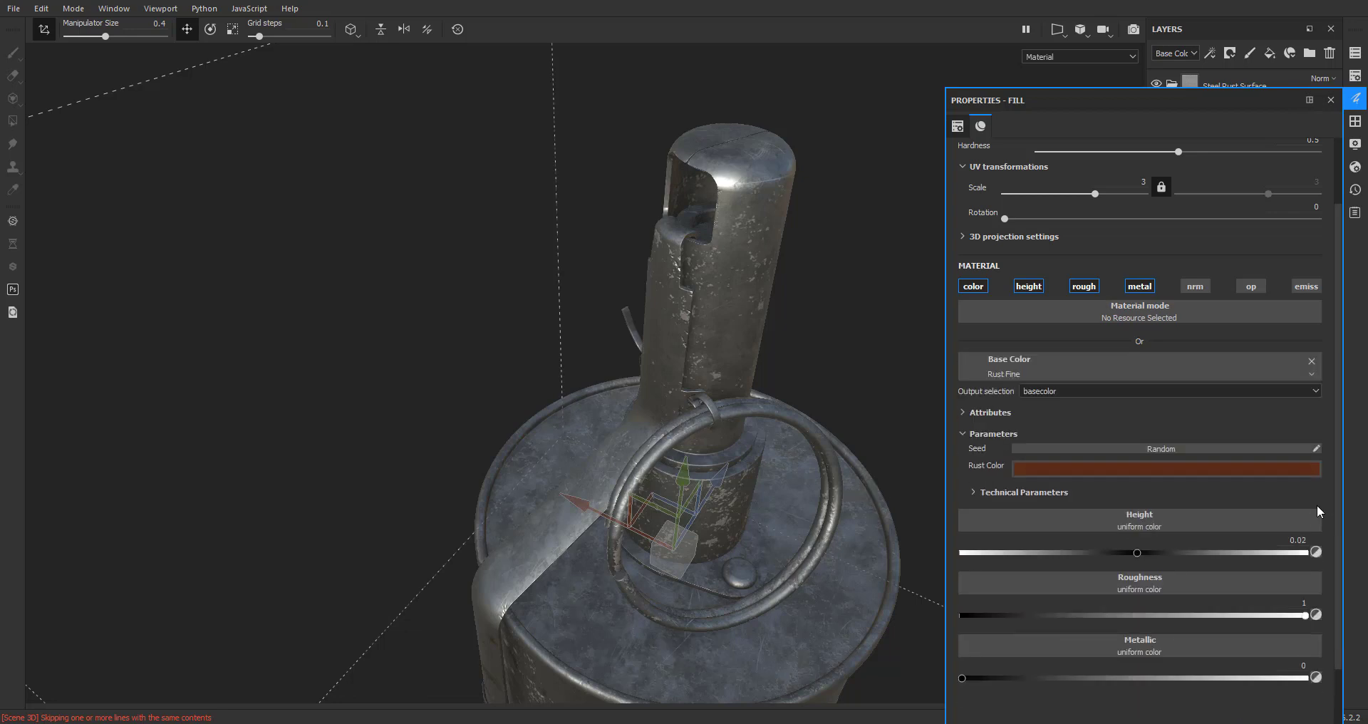
{"action": "scroll", "coordinate": [659, 586], "scroll_direction": "up", "scroll_amount": 4}
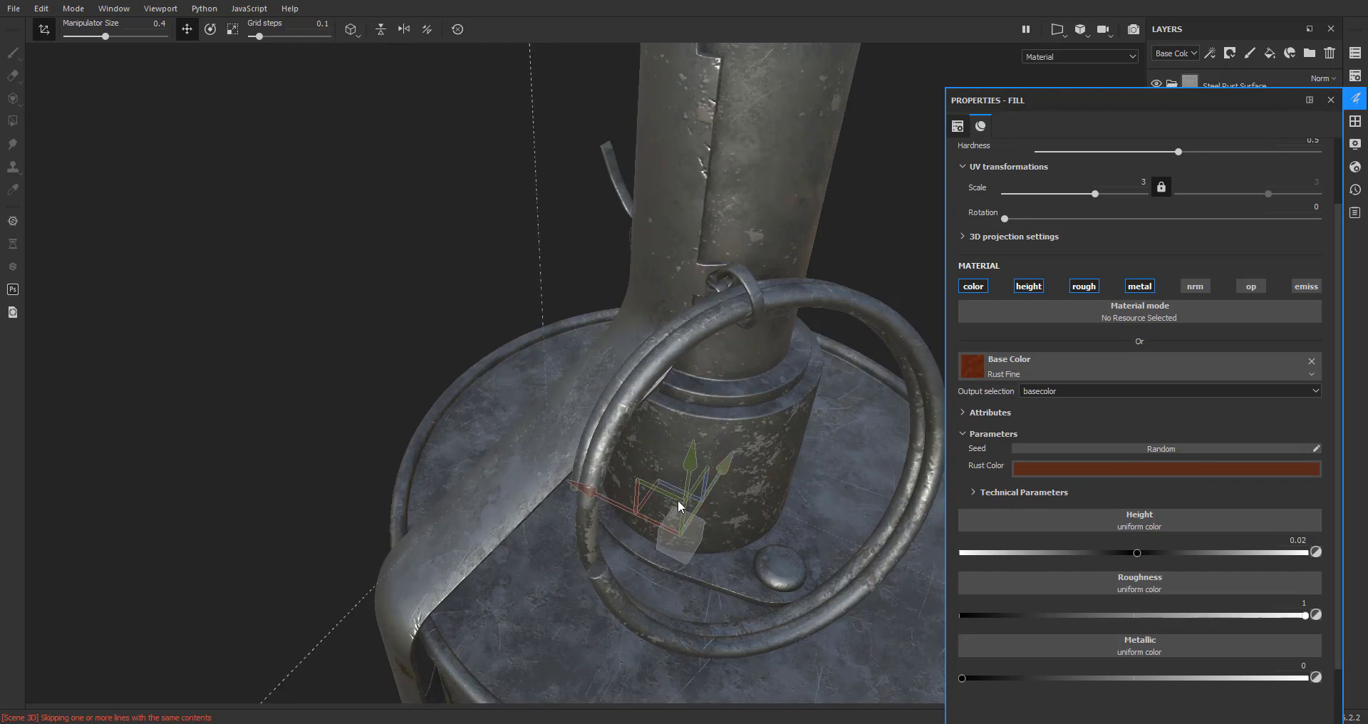
{"action": "left_click_drag", "start_coordinate": [677, 505], "coordinate": [654, 446], "text": "alt"}
{"action": "middle_click_drag", "start_coordinate": [653, 446], "coordinate": [595, 437], "text": "alt"}
{"action": "scroll", "coordinate": [595, 437], "scroll_direction": "up", "scroll_amount": 3}
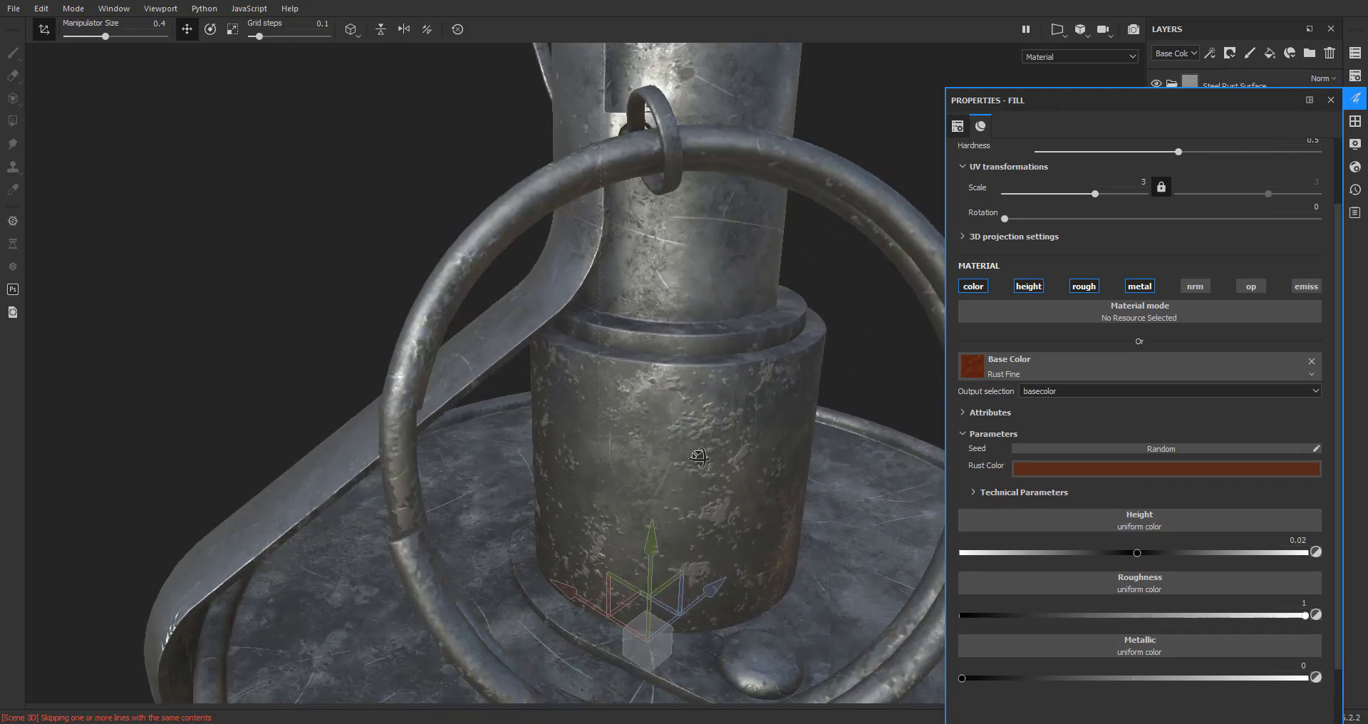
{"action": "left_click_drag", "start_coordinate": [621, 452], "coordinate": [803, 497], "text": "alt"}
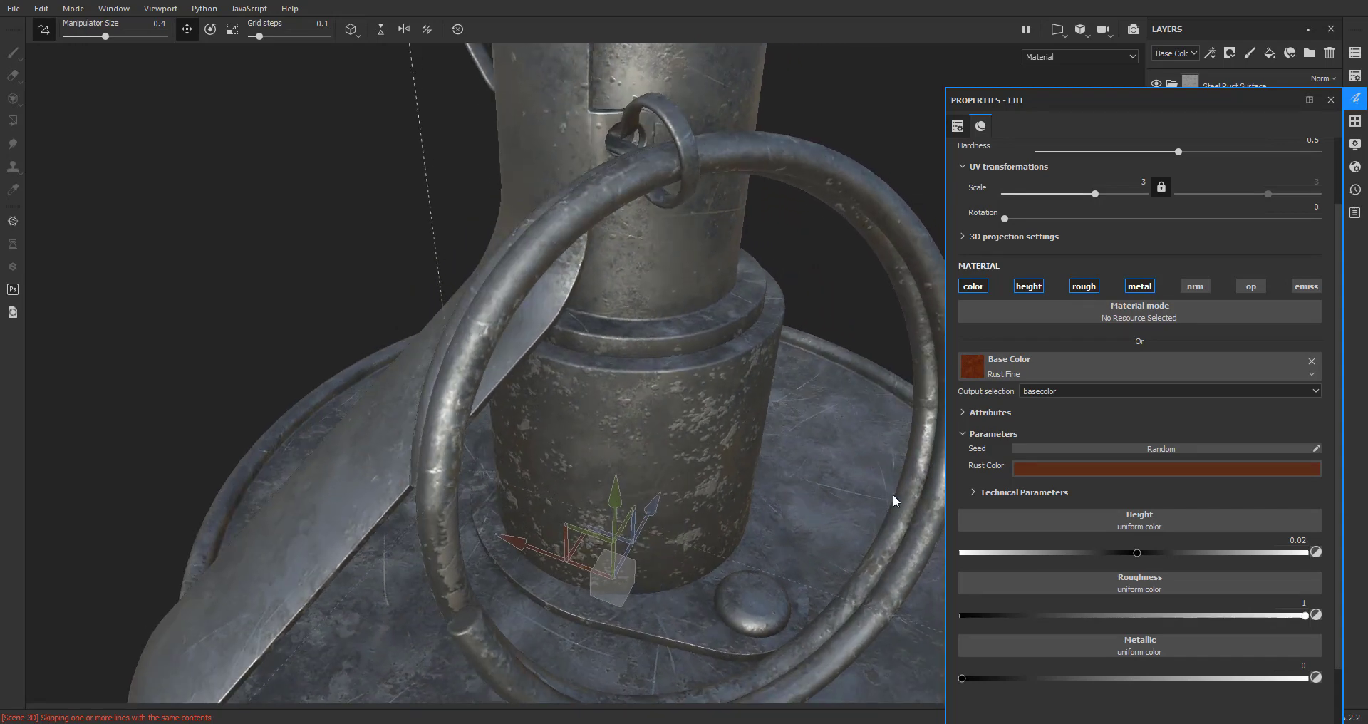
{"action": "mouse_move", "coordinate": [701, 475]}
{"action": "left_mouse_down", "text": "alt"}
{"action": "mouse_move", "coordinate": [683, 459]}
{"action": "mouse_move", "coordinate": [709, 467]}
{"action": "left_mouse_up", "text": "alt"}
Set the Rust Fine material's rust color to a brighter reddish brown
{"action": "left_click", "coordinate": [1121, 470]}
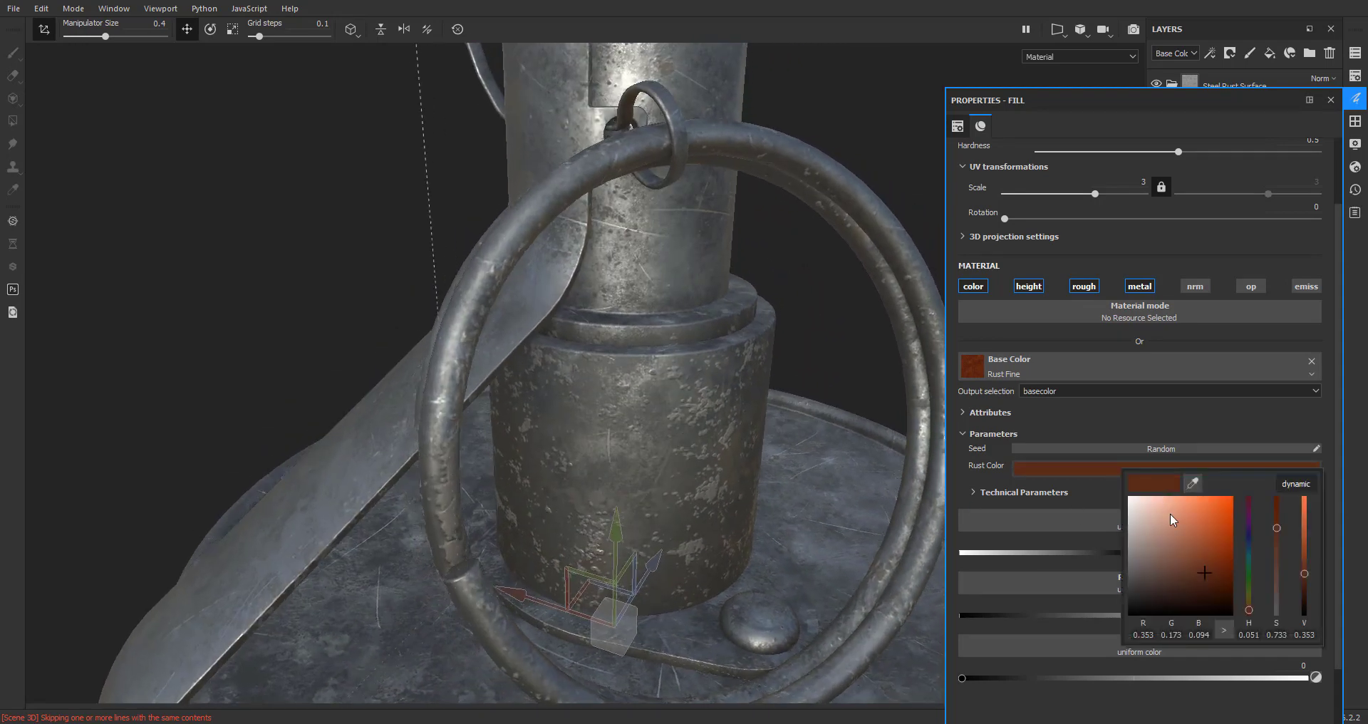
{"action": "mouse_move", "coordinate": [1206, 566]}
{"action": "left_mouse_down"}
{"action": "mouse_move", "coordinate": [1222, 519]}
{"action": "mouse_move", "coordinate": [1148, 537]}
{"action": "mouse_move", "coordinate": [1211, 603]}
{"action": "mouse_move", "coordinate": [1194, 619]}
{"action": "mouse_move", "coordinate": [1210, 555]}
{"action": "left_mouse_up"}
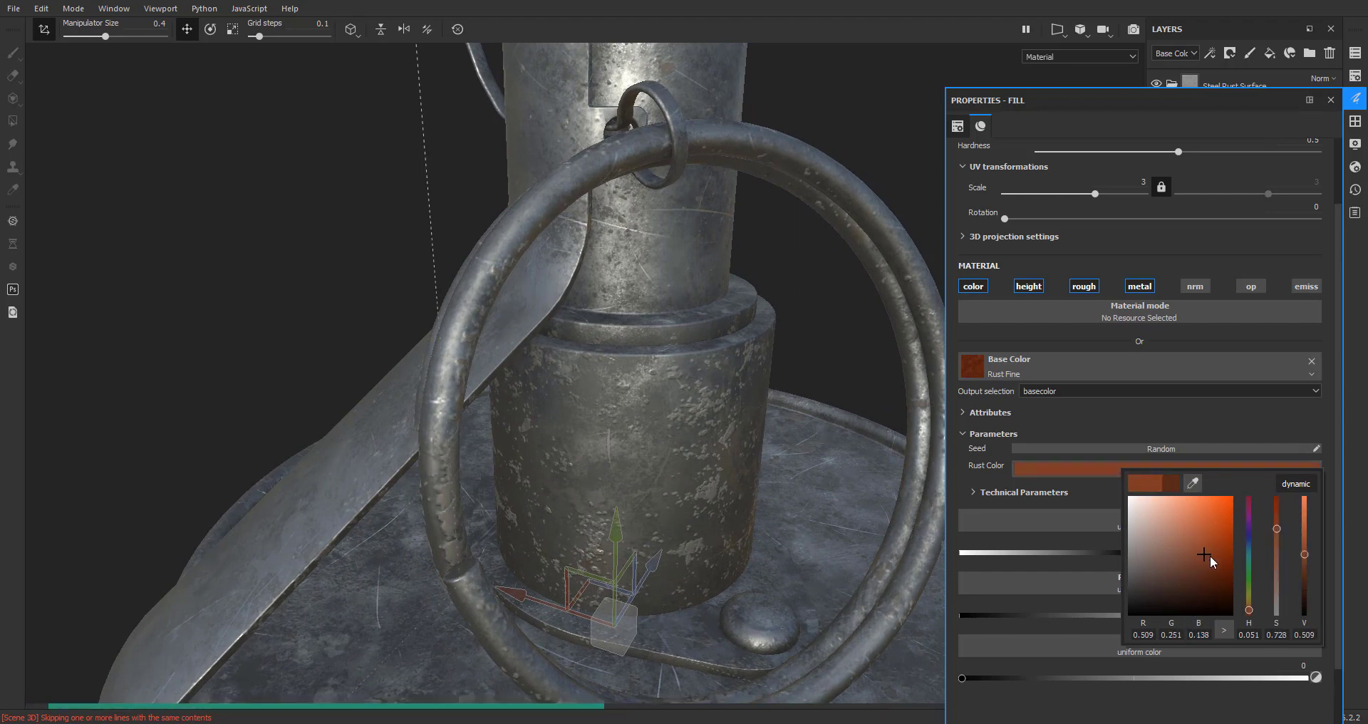
{"action": "left_click", "coordinate": [1237, 425]}
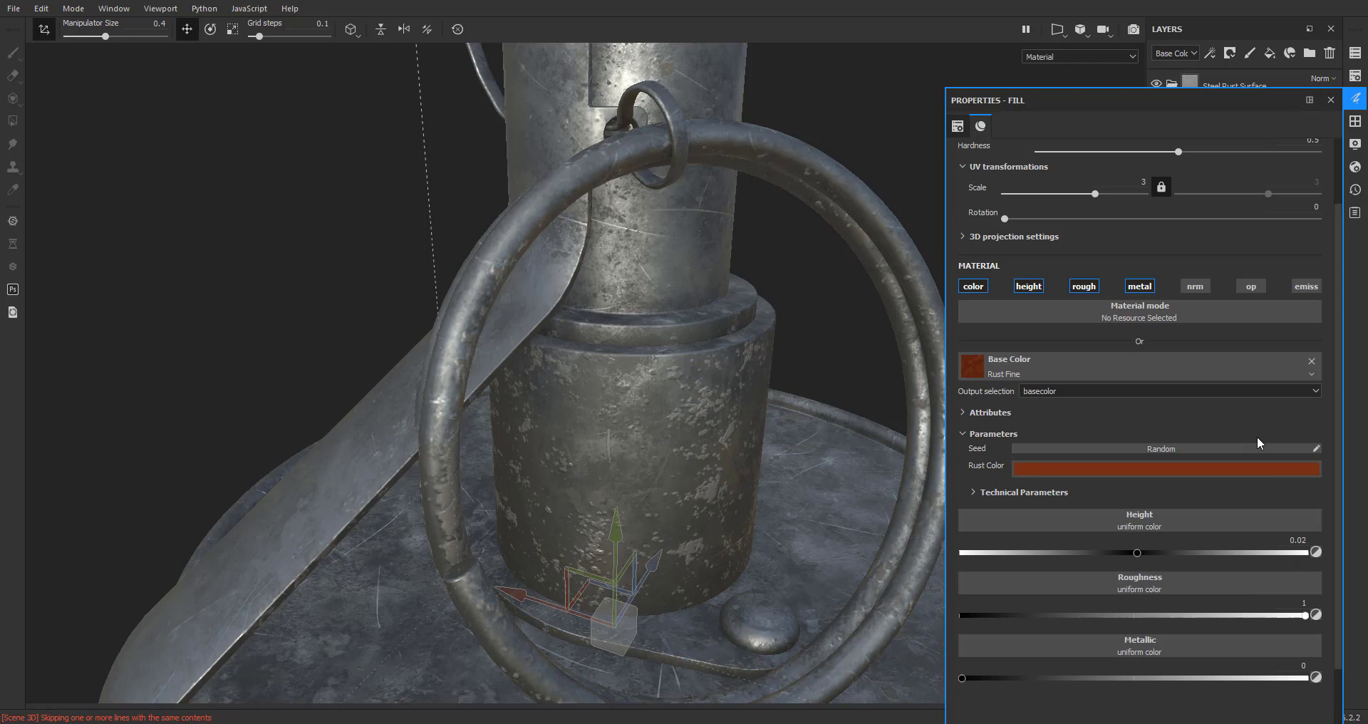
Replace the Rust Fine base color with a uniform dark red of RGB 0.054, 0.010, 0.010 and check the result
{"action": "left_click", "coordinate": [1311, 361]}
{"action": "left_click", "coordinate": [1131, 386]}
{"action": "mouse_move", "coordinate": [1205, 456]}
{"action": "left_mouse_down"}
{"action": "mouse_move", "coordinate": [1238, 487]}
{"action": "mouse_move", "coordinate": [1250, 533]}
{"action": "mouse_move", "coordinate": [1237, 446]}
{"action": "mouse_move", "coordinate": [1195, 503]}
{"action": "left_mouse_up"}
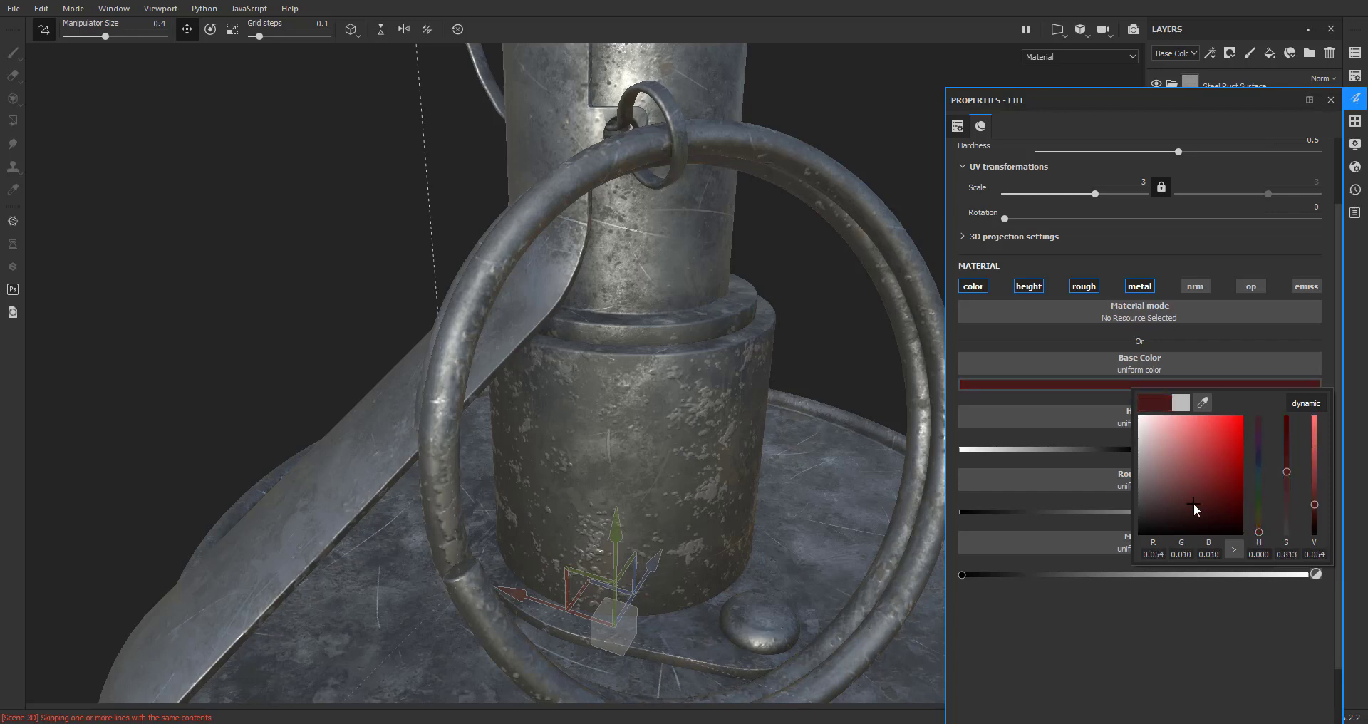
{"action": "left_click", "coordinate": [1331, 99]}
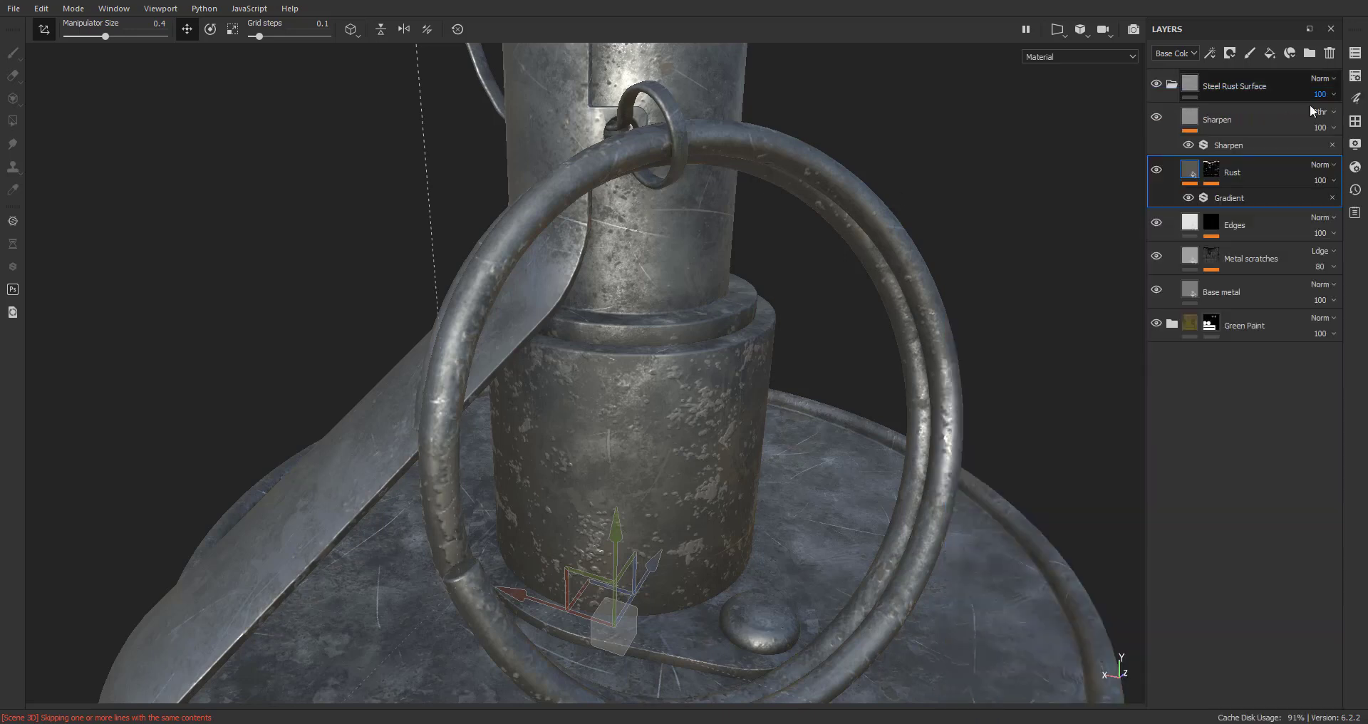
{"action": "left_click_drag", "start_coordinate": [819, 299], "coordinate": [748, 459], "text": "alt"}
{"action": "middle_click_drag", "start_coordinate": [747, 454], "coordinate": [755, 339], "text": "alt"}
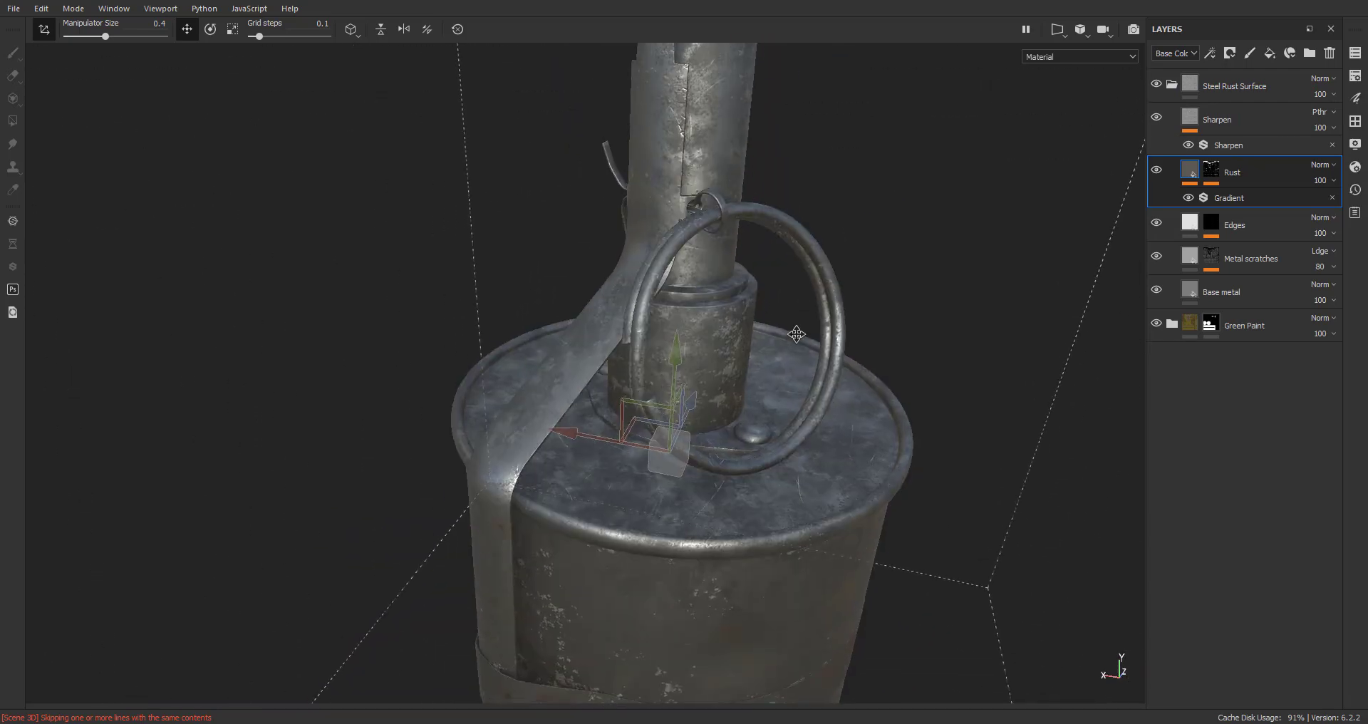
Collapse the Steel Rust Surface folder and add a black mask to it
{"action": "left_click", "coordinate": [1172, 84]}
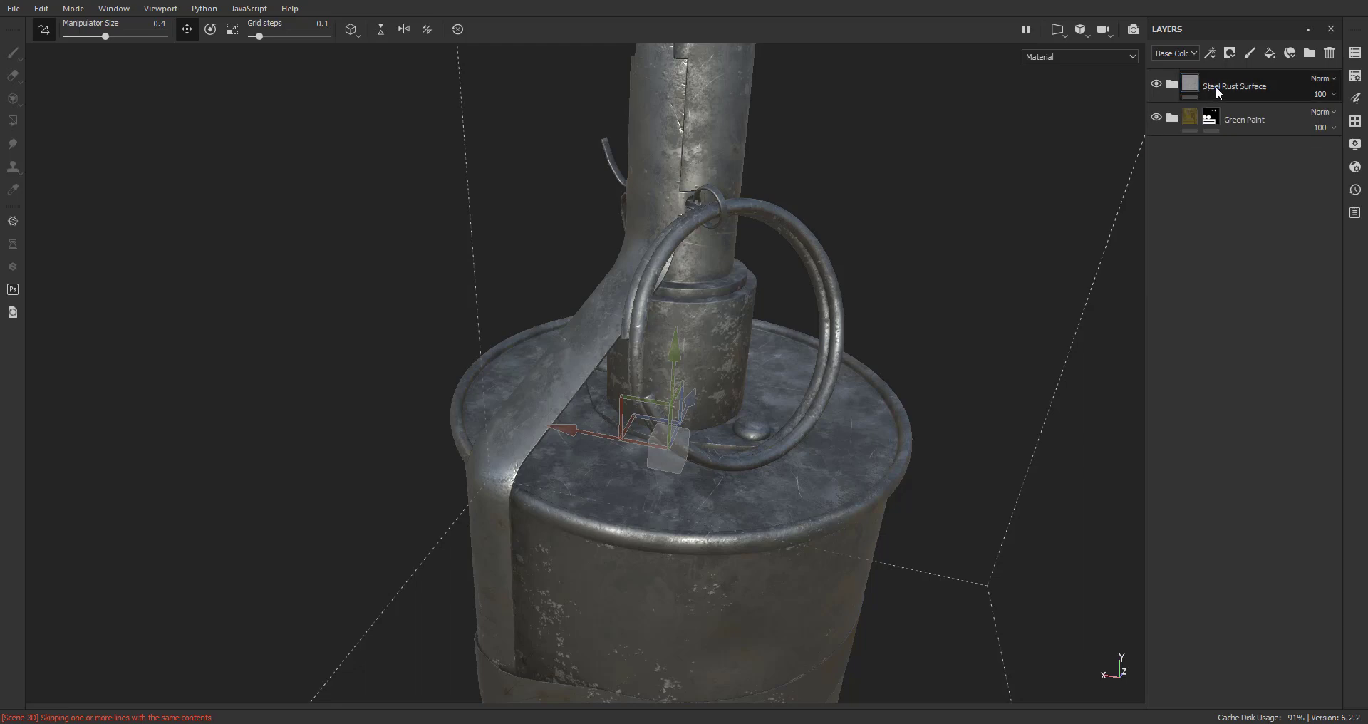
{"action": "right_click", "coordinate": [1226, 87]}
{"action": "key", "text": "Escape"}
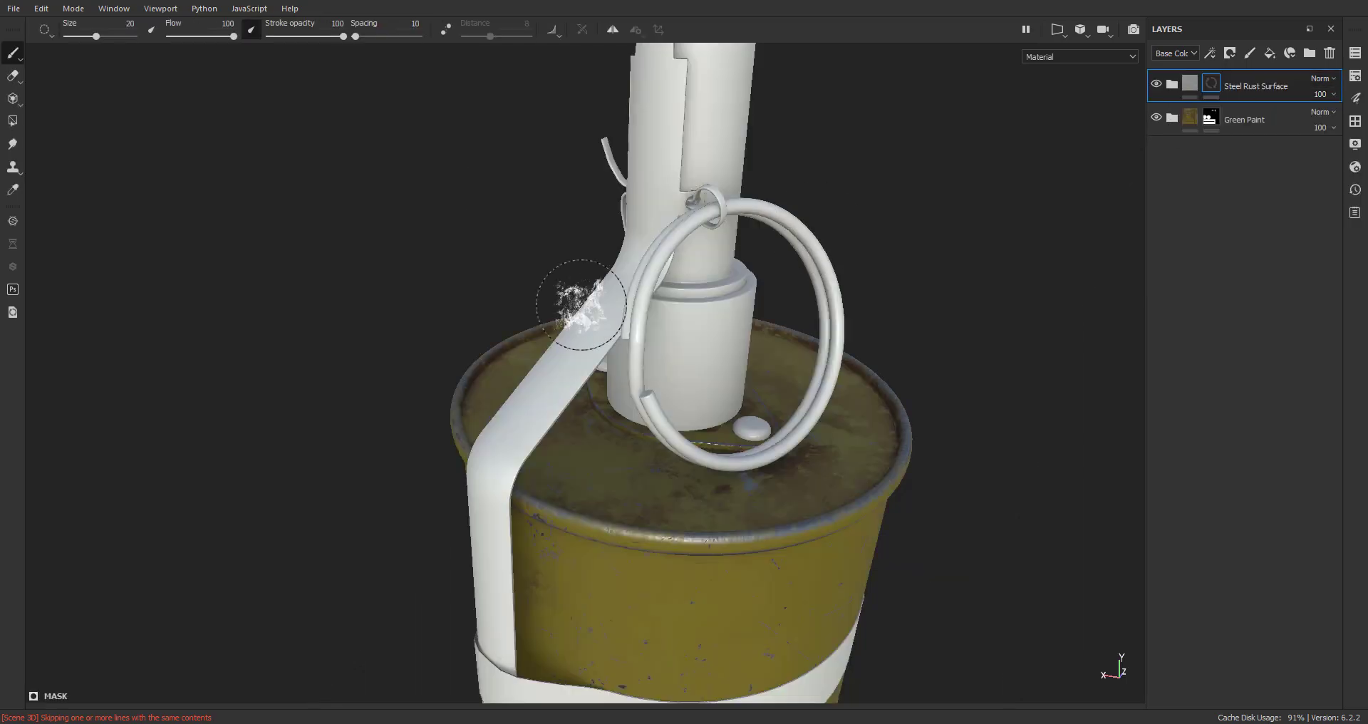
Reveal the Steel Rust Surface material on the fuze tube and its collar by mesh-filling them in the folder's mask
{"action": "left_click", "coordinate": [12, 121]}
{"action": "scroll", "coordinate": [728, 458], "scroll_direction": "down", "scroll_amount": 5}
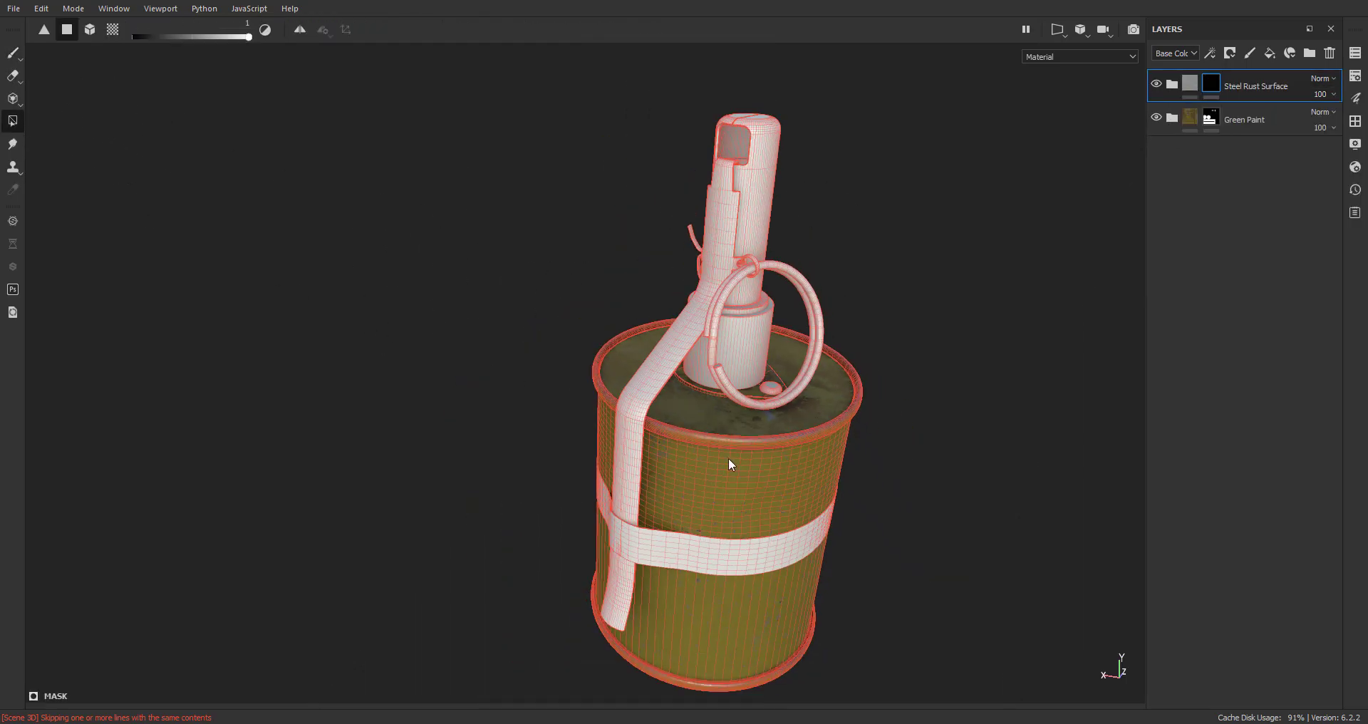
{"action": "middle_click_drag", "start_coordinate": [728, 457], "coordinate": [597, 378], "text": "alt"}
{"action": "scroll", "coordinate": [593, 363], "scroll_direction": "up", "scroll_amount": 4}
{"action": "middle_click_drag", "start_coordinate": [587, 245], "coordinate": [561, 442], "text": "alt"}
{"action": "scroll", "coordinate": [561, 447], "scroll_direction": "up", "scroll_amount": 1}
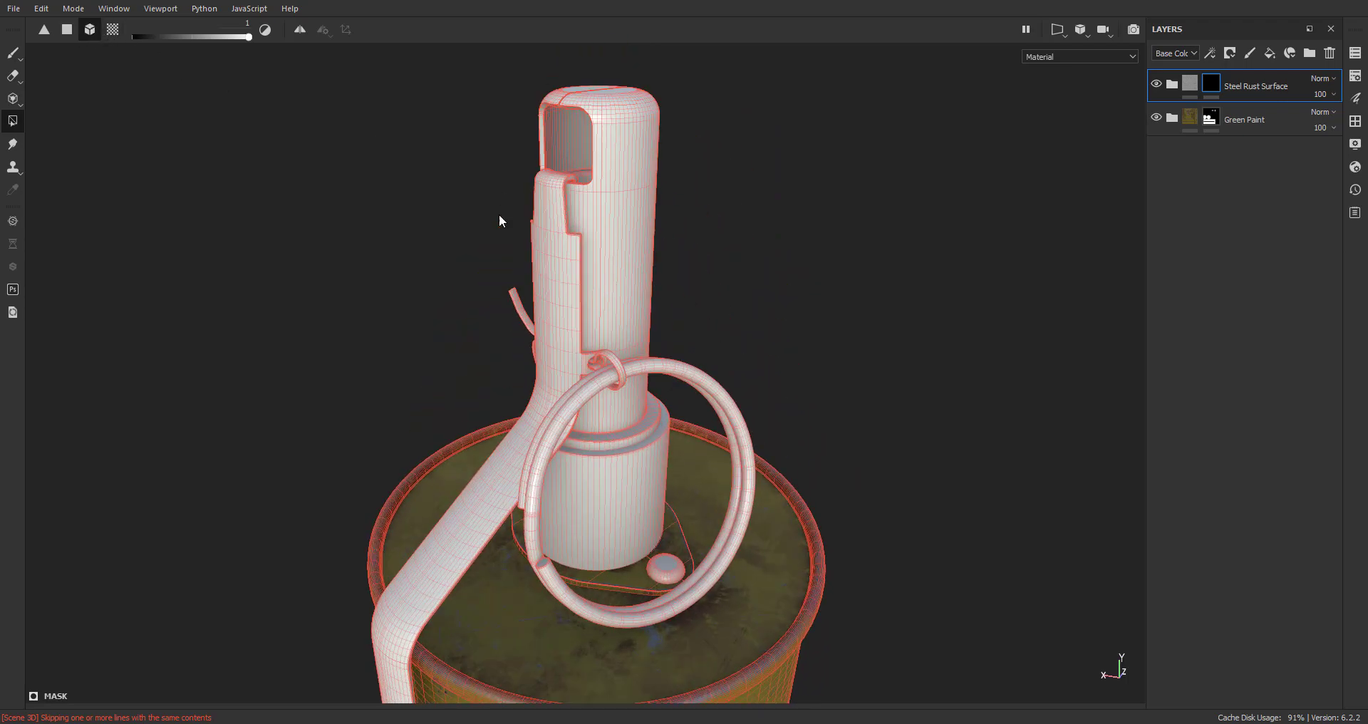
{"action": "left_click", "coordinate": [600, 235]}
{"action": "middle_click_drag", "start_coordinate": [623, 526], "coordinate": [611, 379], "text": "alt"}
{"action": "left_click", "coordinate": [598, 393]}
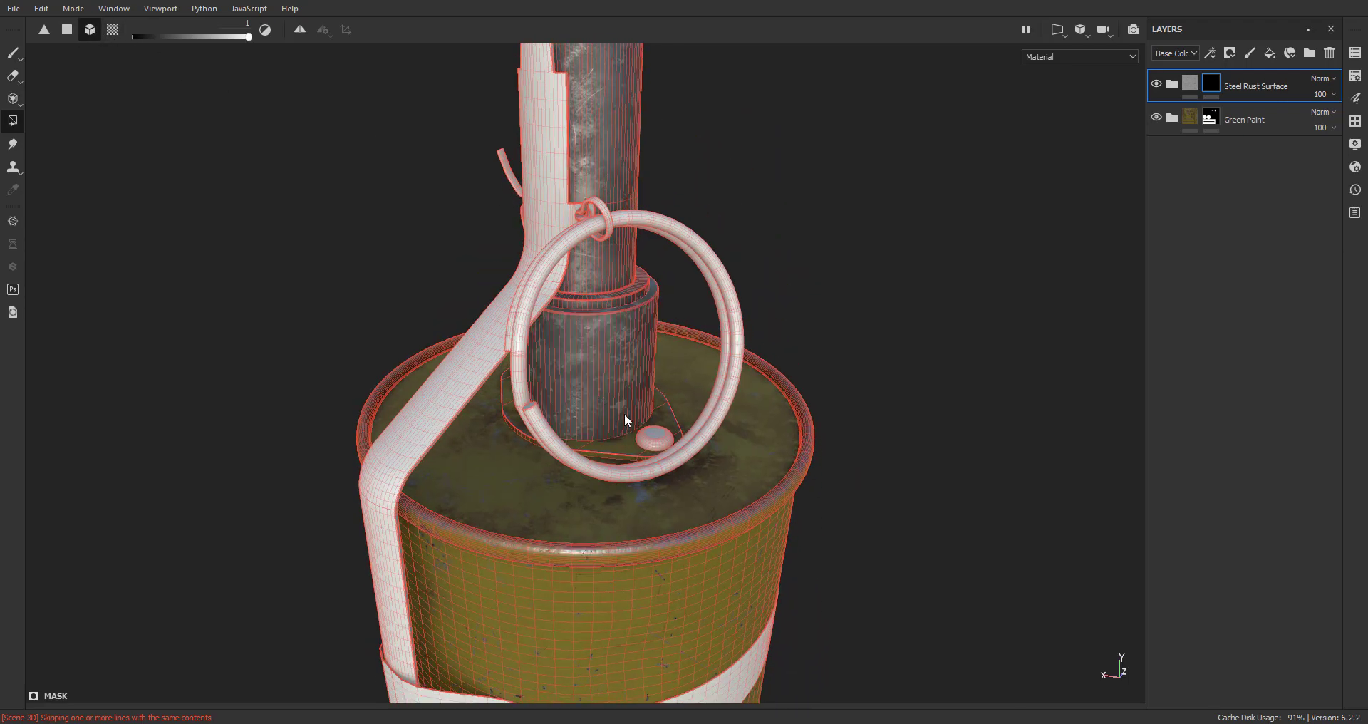
Add the rivet beside the collar and the safety lever to the Steel Rust Surface mask
{"action": "left_click_drag", "start_coordinate": [603, 421], "coordinate": [547, 456], "text": "alt"}
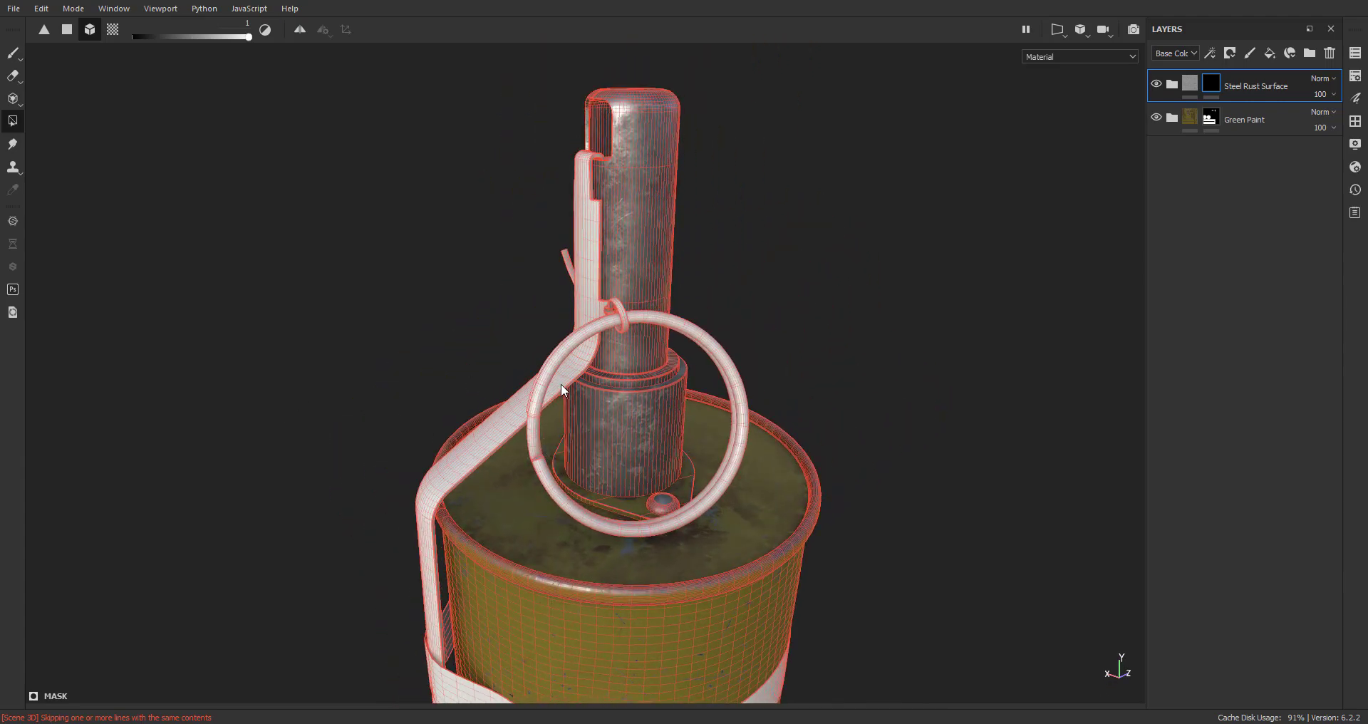
{"action": "left_click_drag", "start_coordinate": [561, 385], "coordinate": [645, 339], "text": "alt"}
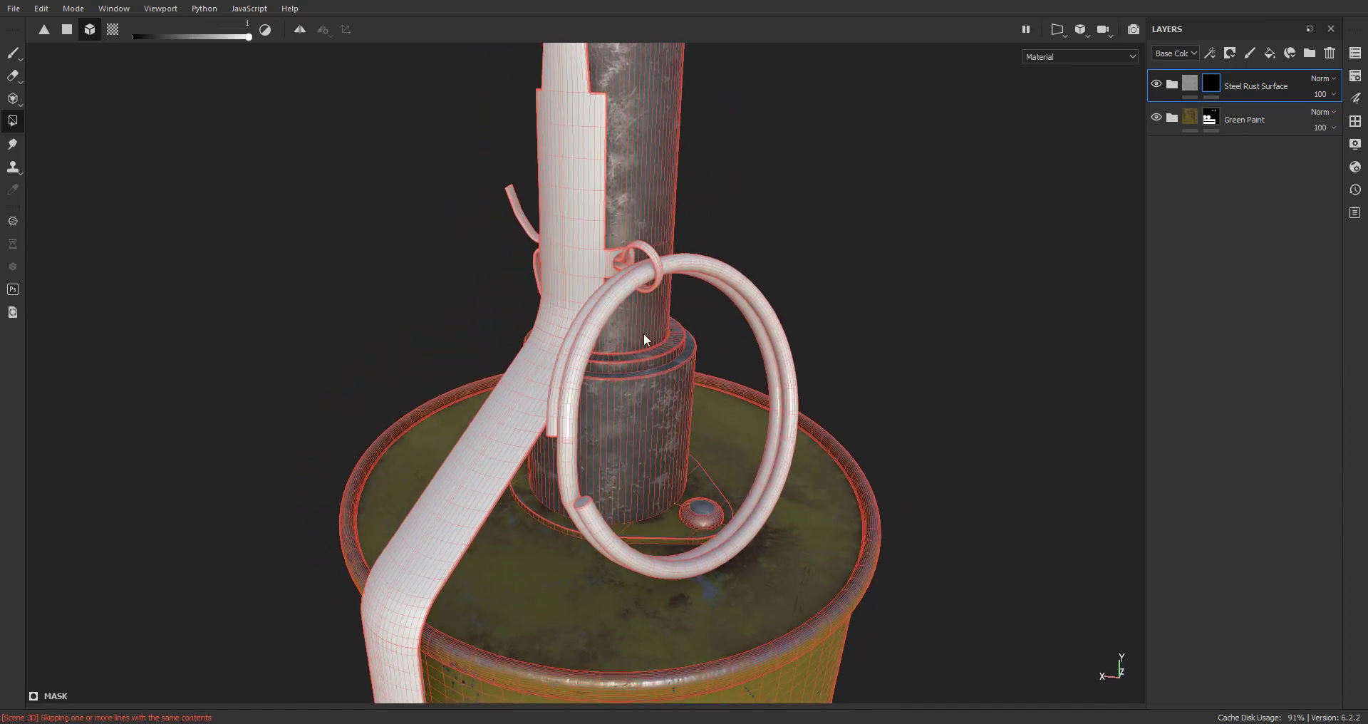
{"action": "left_click", "coordinate": [576, 246]}
{"action": "middle_click_drag", "start_coordinate": [621, 279], "coordinate": [649, 509], "text": "alt"}
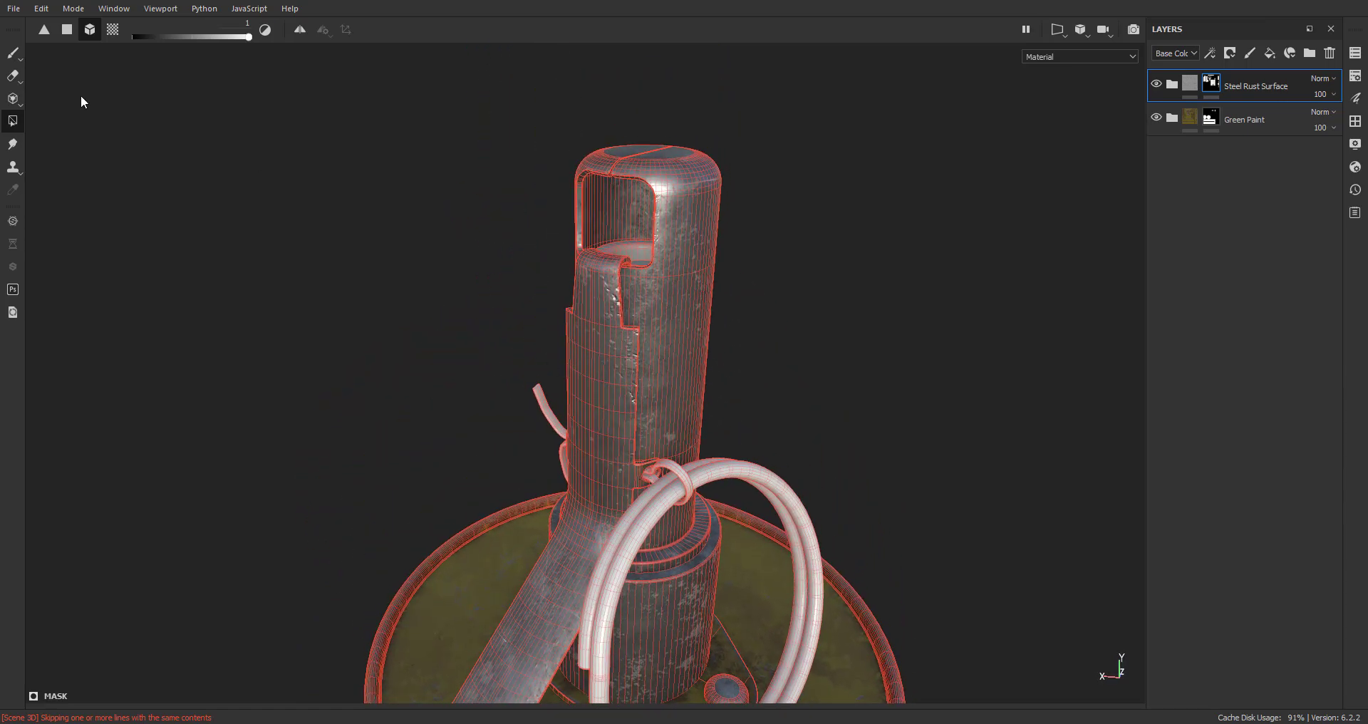
Inspect the steel material on the fuze tube, collar, safety lever and rivets from several angles and distances
{"action": "left_click", "coordinate": [15, 55]}
{"action": "middle_click_drag", "start_coordinate": [679, 412], "coordinate": [573, 237], "text": "alt"}
{"action": "left_click_drag", "start_coordinate": [711, 323], "coordinate": [600, 333], "text": "alt"}
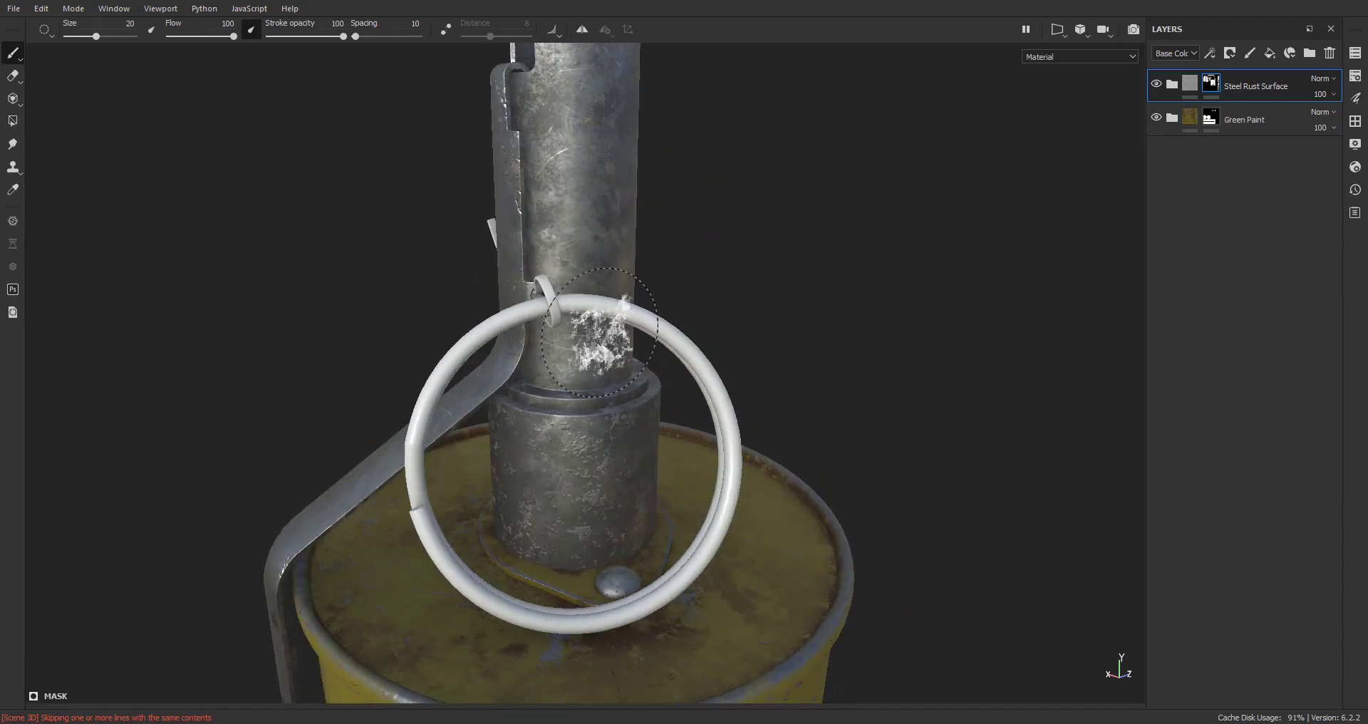
{"action": "scroll", "coordinate": [600, 332], "scroll_direction": "down", "scroll_amount": 5}
{"action": "middle_click_drag", "start_coordinate": [848, 506], "coordinate": [884, 396], "text": "alt"}
{"action": "left_click_drag", "start_coordinate": [798, 387], "coordinate": [937, 422], "text": "alt"}
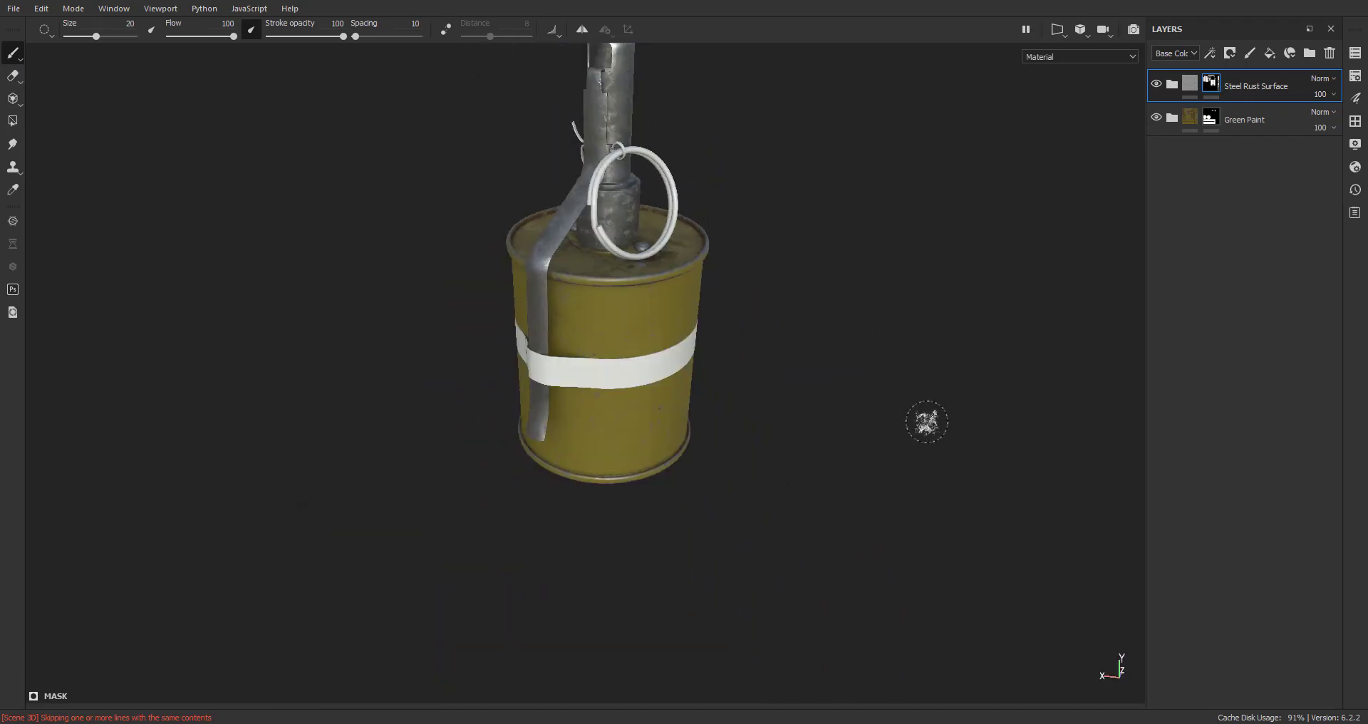
{"action": "scroll", "coordinate": [850, 322], "scroll_direction": "down", "scroll_amount": 1}
{"action": "middle_click_drag", "start_coordinate": [849, 322], "coordinate": [879, 471], "text": "alt"}
{"action": "scroll", "coordinate": [739, 400], "scroll_direction": "up", "scroll_amount": 5}
{"action": "left_click_drag", "start_coordinate": [739, 400], "coordinate": [776, 340], "text": "alt"}
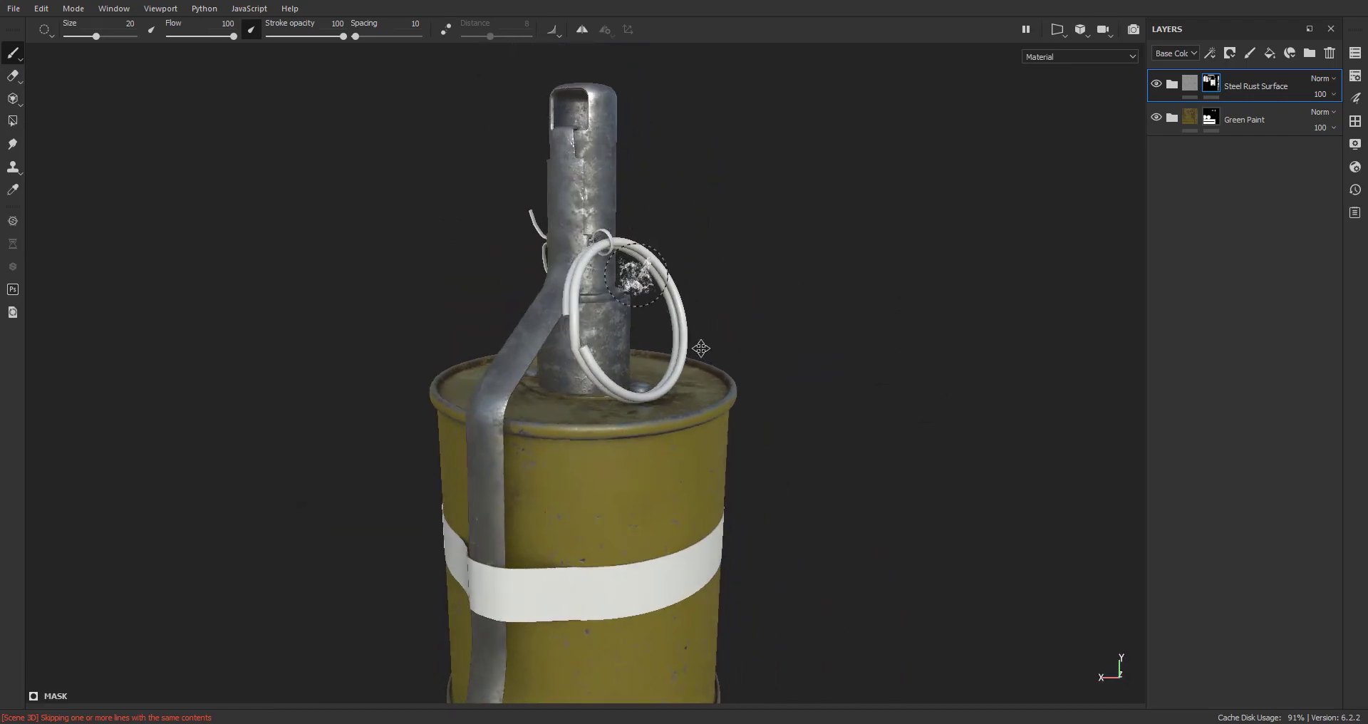
{"action": "middle_click_drag", "start_coordinate": [701, 348], "coordinate": [713, 437], "text": "alt"}
{"action": "scroll", "coordinate": [779, 366], "scroll_direction": "up", "scroll_amount": 5}
{"action": "middle_click_drag", "start_coordinate": [610, 214], "coordinate": [666, 435], "text": "alt"}
{"action": "scroll", "coordinate": [696, 421], "scroll_direction": "up", "scroll_amount": 2}
{"action": "mouse_move", "coordinate": [713, 404]}
{"action": "left_mouse_down", "text": "alt"}
{"action": "mouse_move", "coordinate": [731, 329]}
{"action": "mouse_move", "coordinate": [947, 336]}
{"action": "mouse_move", "coordinate": [981, 388]}
{"action": "mouse_move", "coordinate": [712, 409]}
{"action": "mouse_move", "coordinate": [730, 483]}
{"action": "left_mouse_up", "text": "alt"}
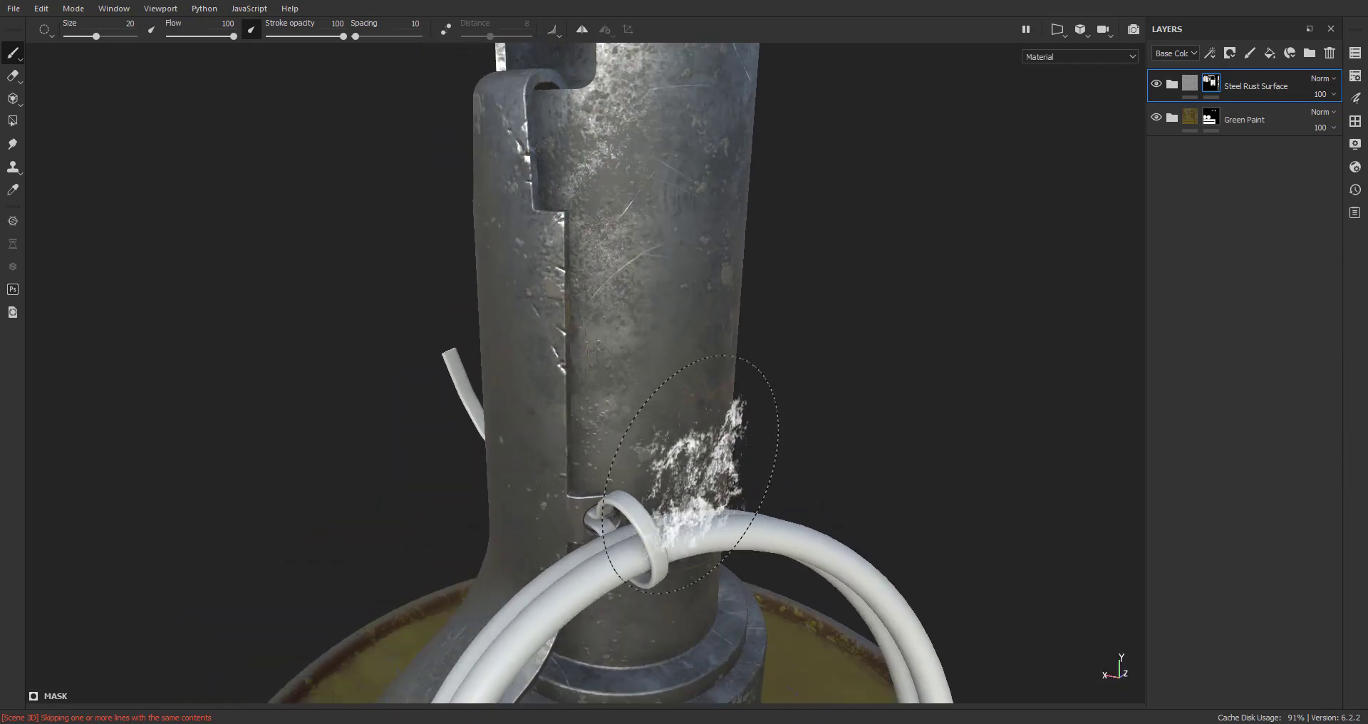
{"action": "scroll", "coordinate": [731, 483], "scroll_direction": "down", "scroll_amount": 4}
{"action": "middle_click_drag", "start_coordinate": [766, 429], "coordinate": [791, 203], "text": "alt"}
{"action": "left_click_drag", "start_coordinate": [742, 342], "coordinate": [849, 381], "text": "alt"}
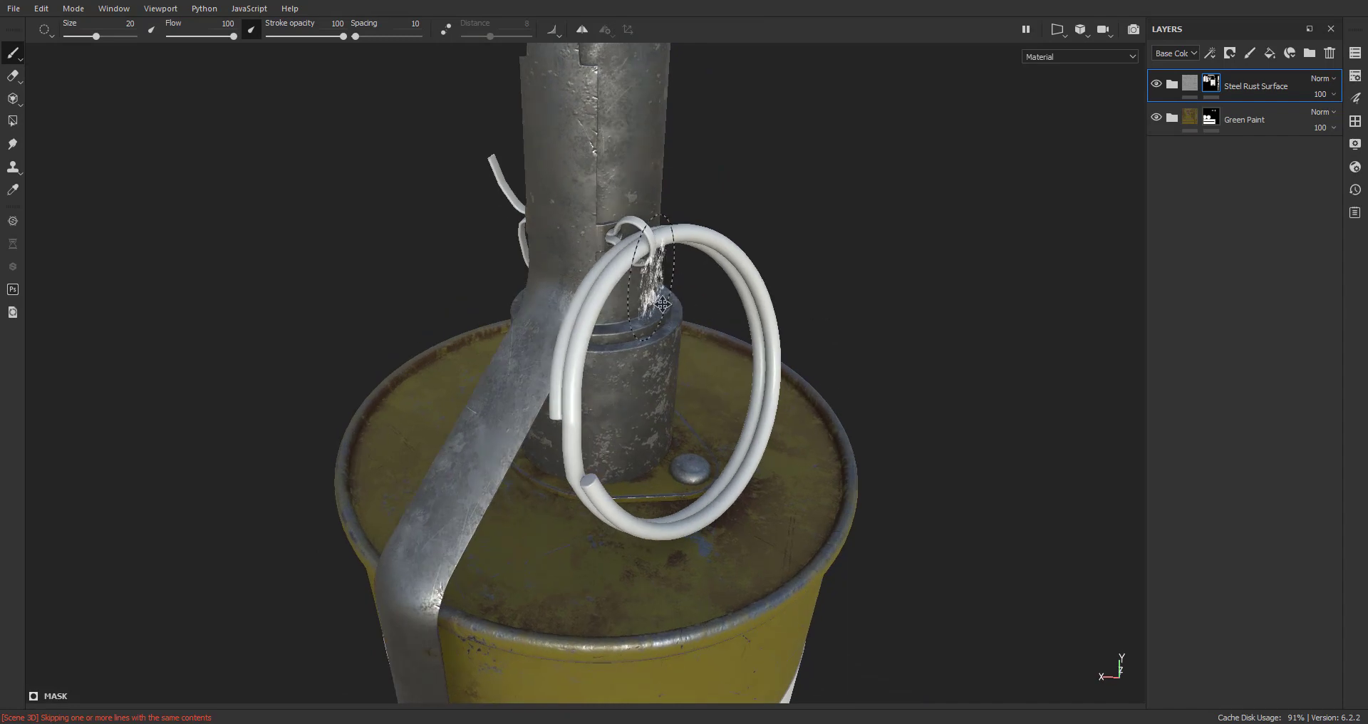
{"action": "middle_click_drag", "start_coordinate": [662, 305], "coordinate": [677, 381], "text": "alt"}
{"action": "scroll", "coordinate": [734, 324], "scroll_direction": "down", "scroll_amount": 3}
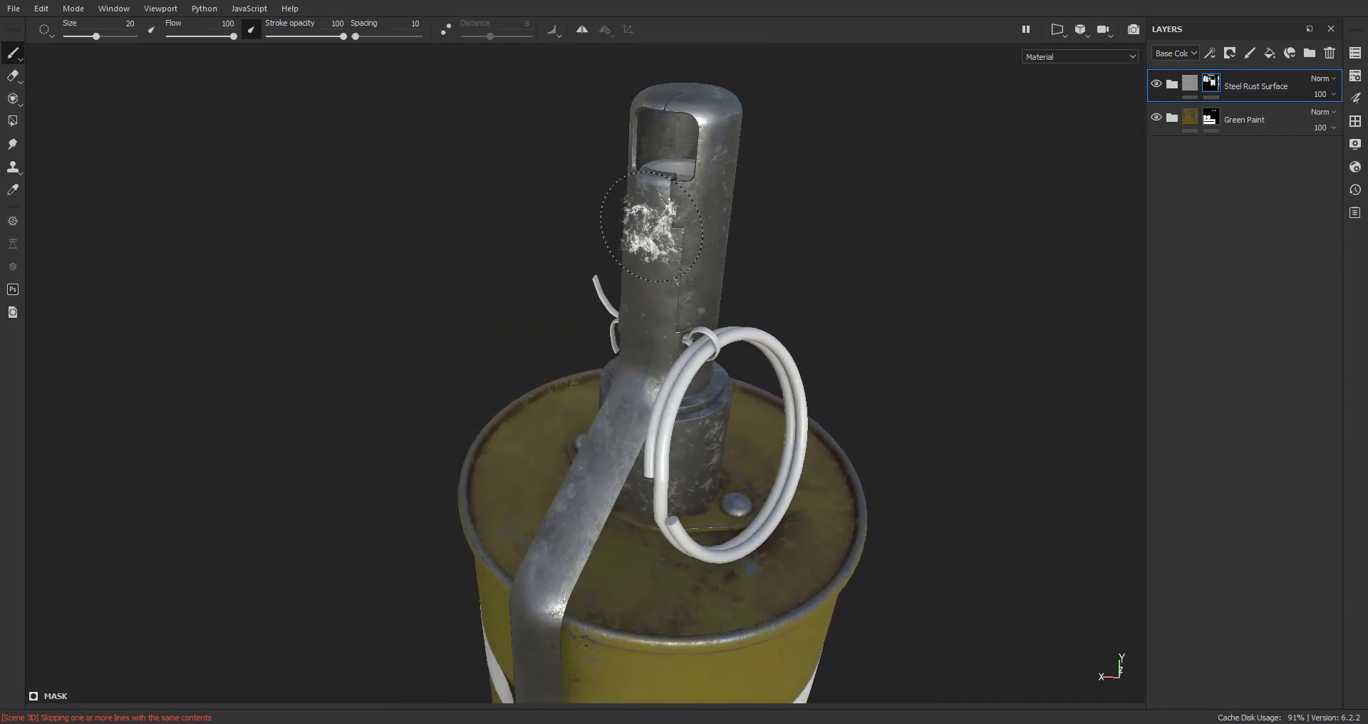
{"action": "scroll", "coordinate": [694, 518], "scroll_direction": "down", "scroll_amount": 3}
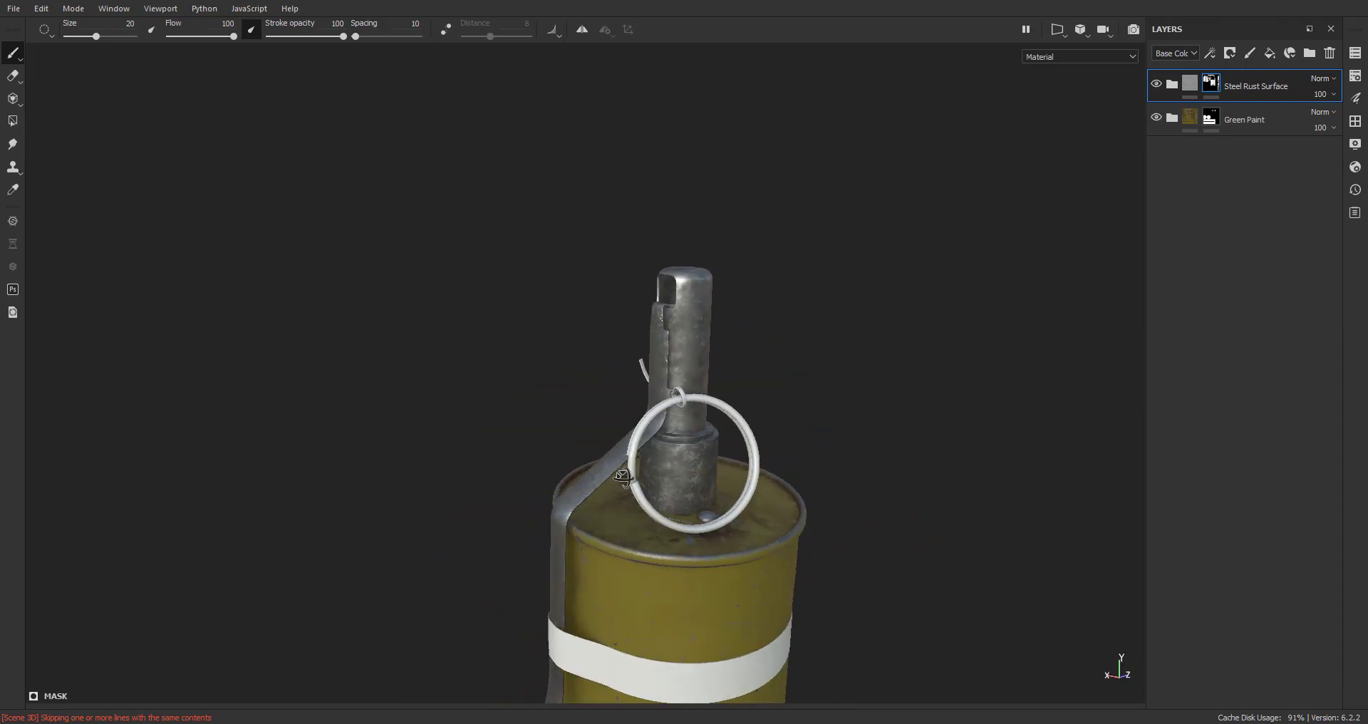
{"action": "scroll", "coordinate": [662, 364], "scroll_direction": "up", "scroll_amount": 2}
{"action": "left_click_drag", "start_coordinate": [700, 408], "coordinate": [852, 464], "text": "alt"}
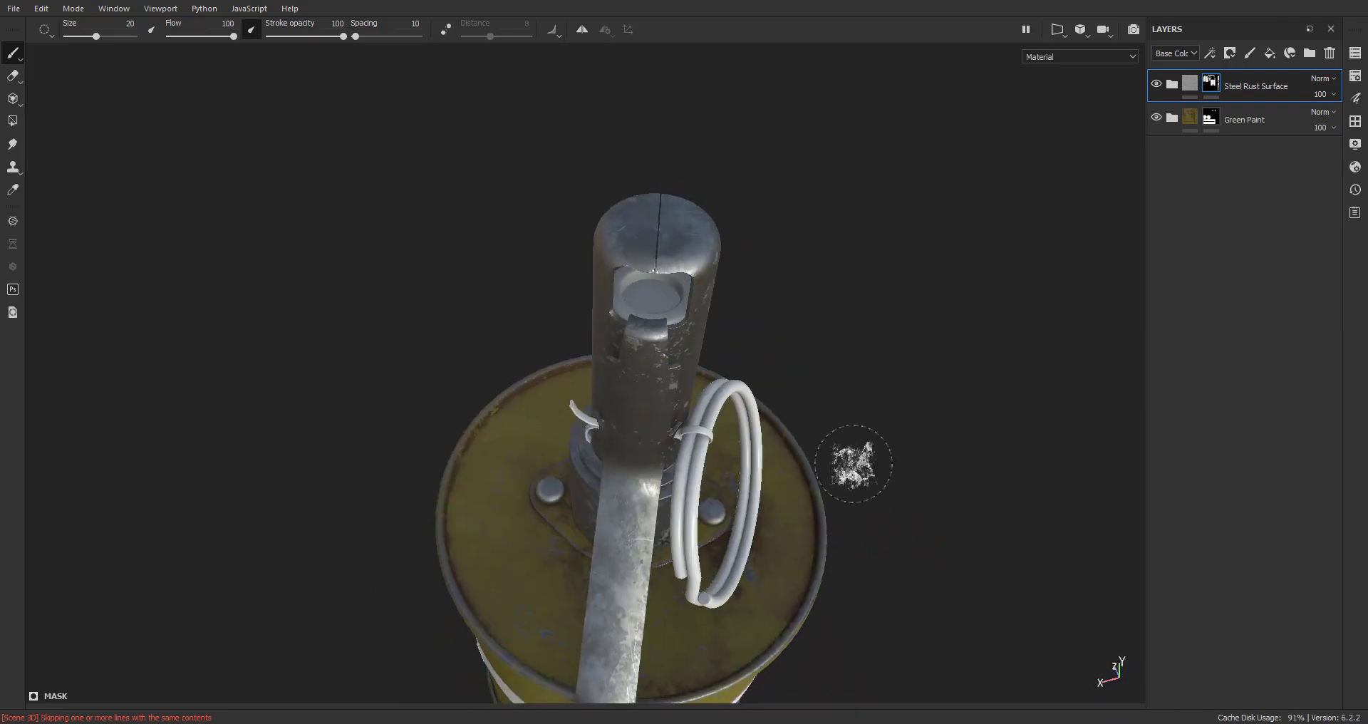
Add the inner cylinder inside the fuze tube's window to the Steel Rust Surface mask
{"action": "right_click_drag", "start_coordinate": [852, 464], "coordinate": [714, 455], "text": "alt"}
{"action": "left_click_drag", "start_coordinate": [715, 454], "coordinate": [538, 389], "text": "alt"}
{"action": "middle_click_drag", "start_coordinate": [538, 389], "coordinate": [628, 419], "text": "alt"}
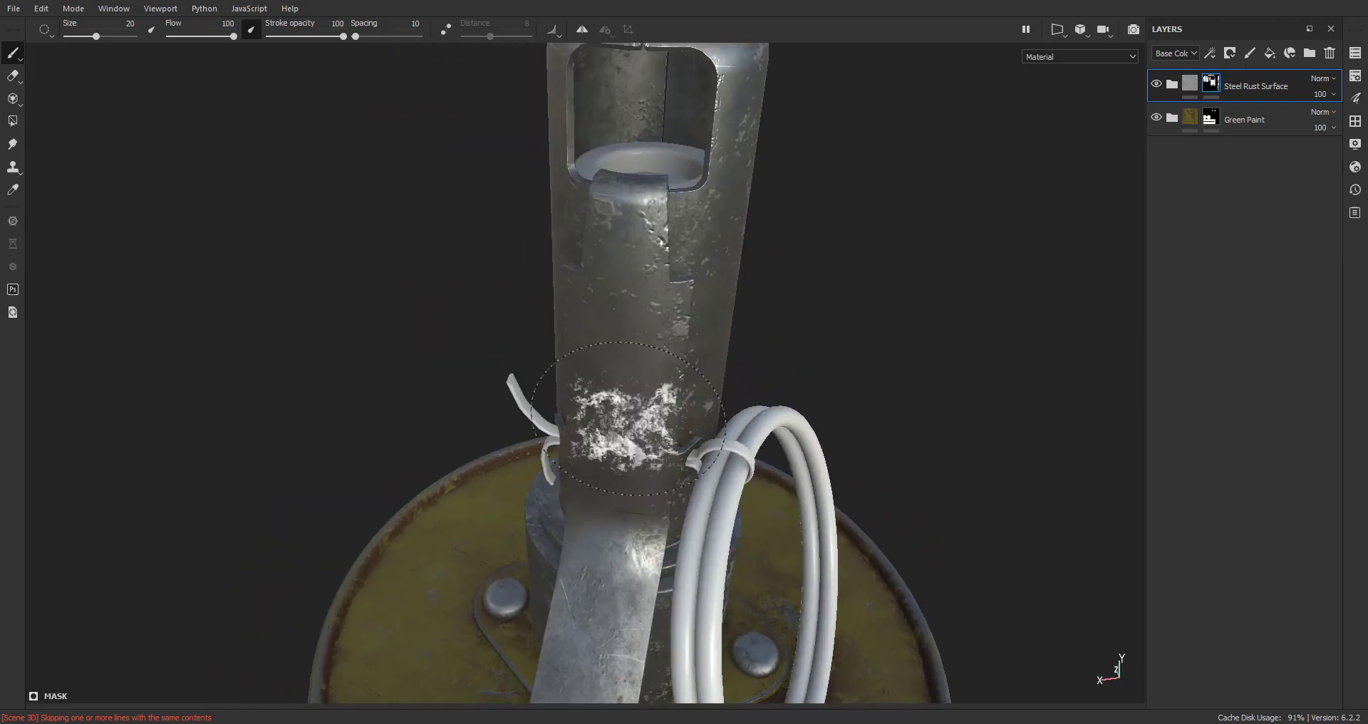
{"action": "left_click", "coordinate": [12, 121]}
{"action": "left_click", "coordinate": [11, 55]}
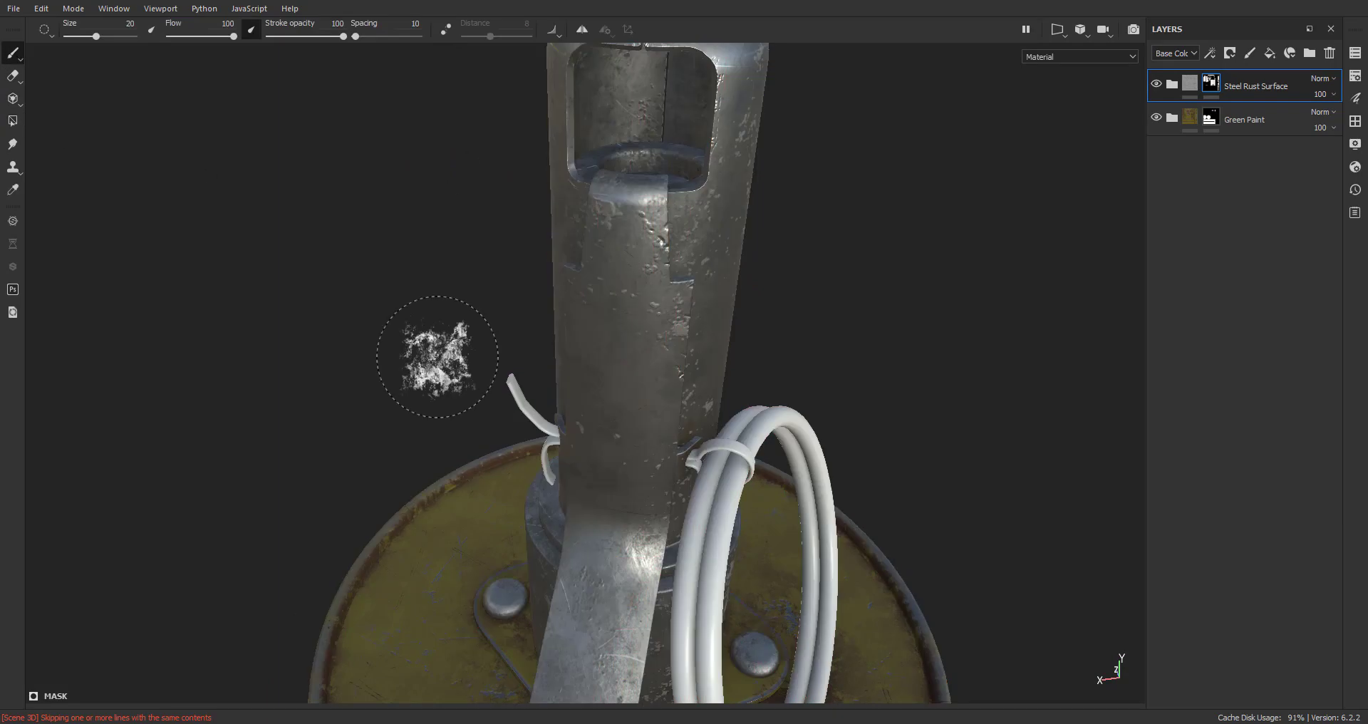
{"action": "right_click_drag", "start_coordinate": [498, 385], "coordinate": [642, 420], "text": "alt"}
{"action": "middle_click_drag", "start_coordinate": [641, 421], "coordinate": [495, 324], "text": "alt"}
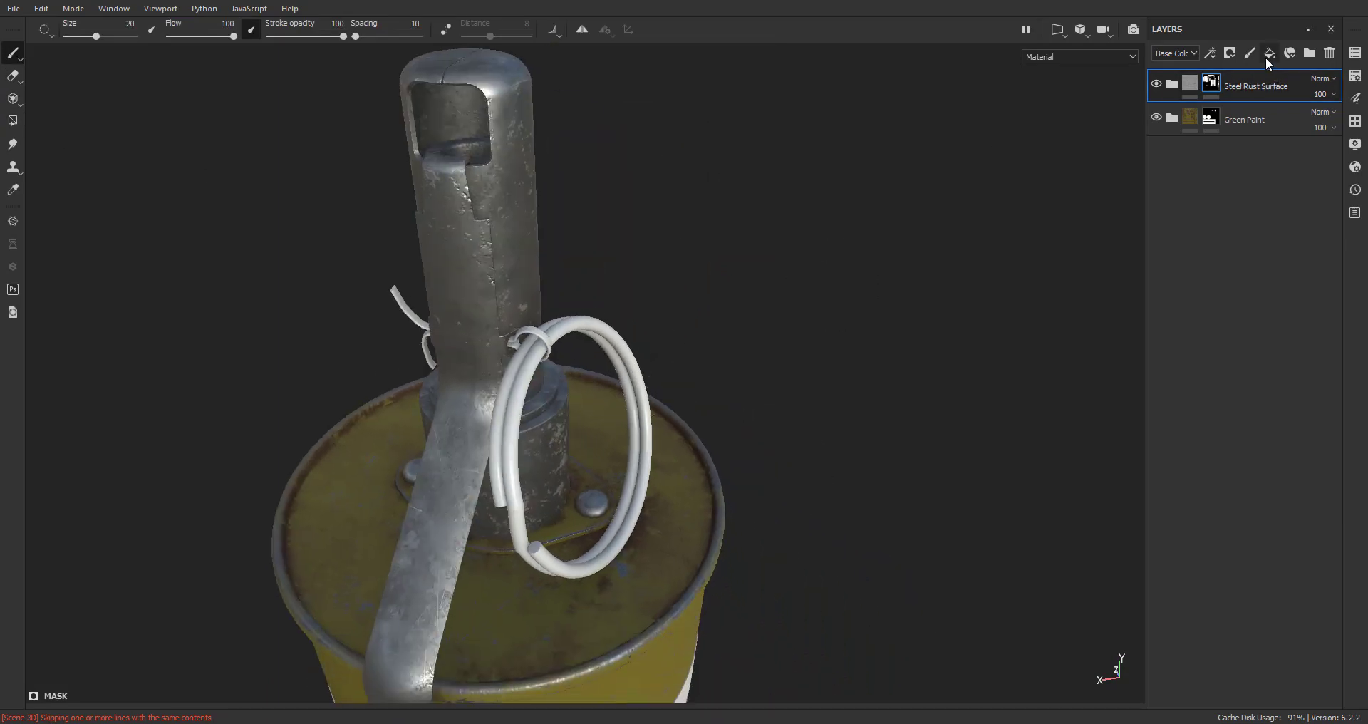
Add a fill layer above Steel Rust Surface and limit it to the safety lever with a black mask and mesh fill
{"action": "left_click", "coordinate": [1266, 57]}
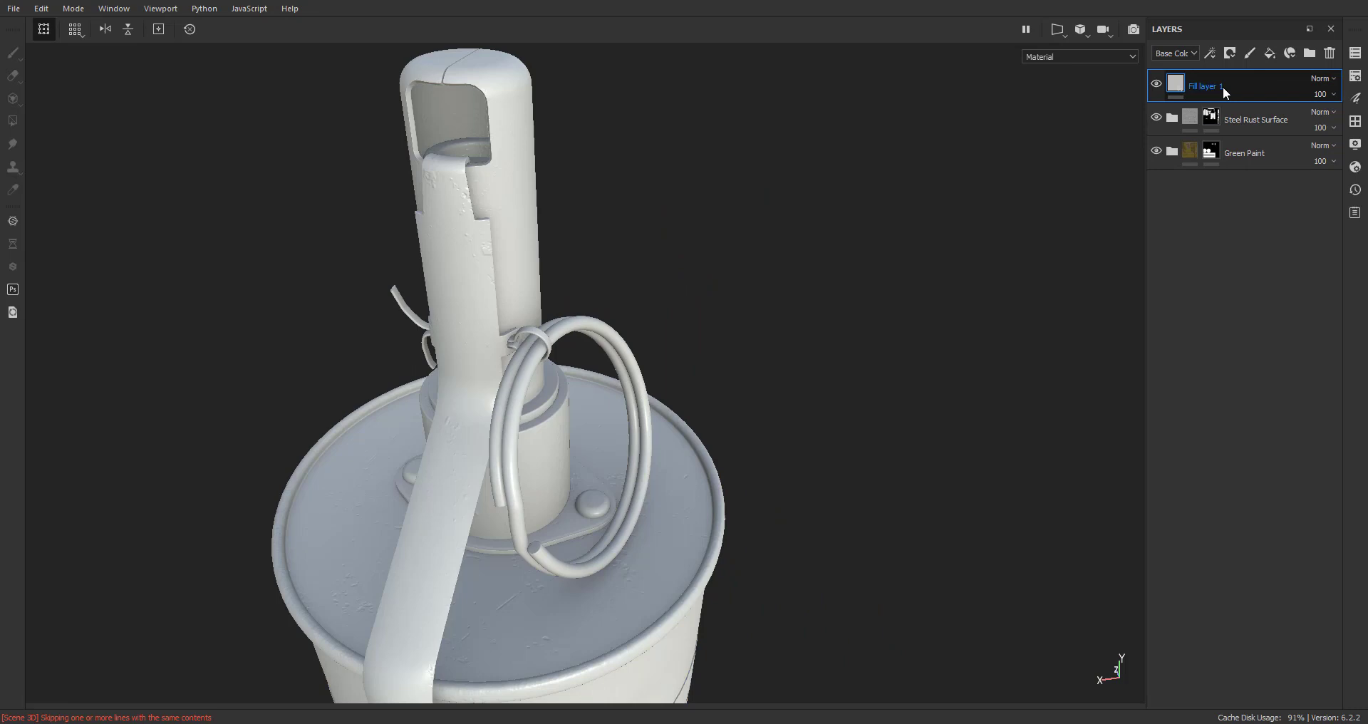
{"action": "right_click", "coordinate": [1222, 87]}
{"action": "left_click", "coordinate": [1248, 114]}
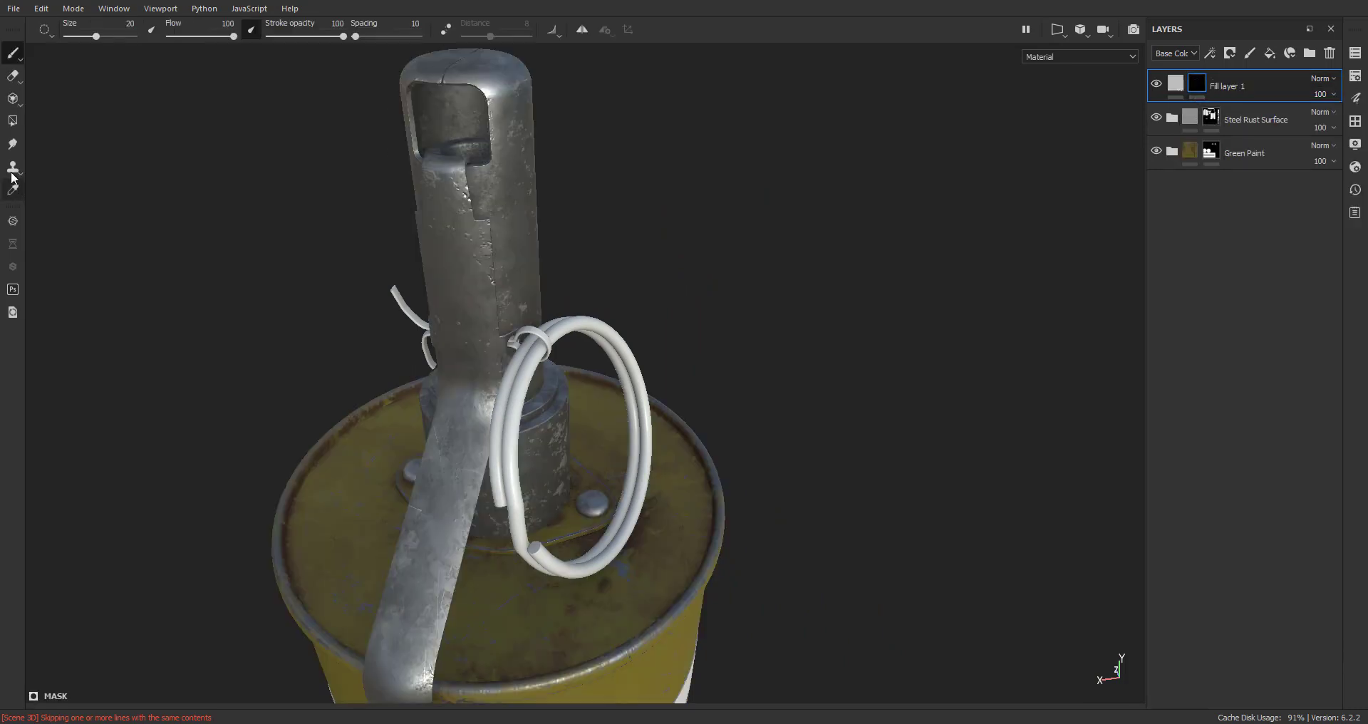
{"action": "left_click", "coordinate": [12, 121]}
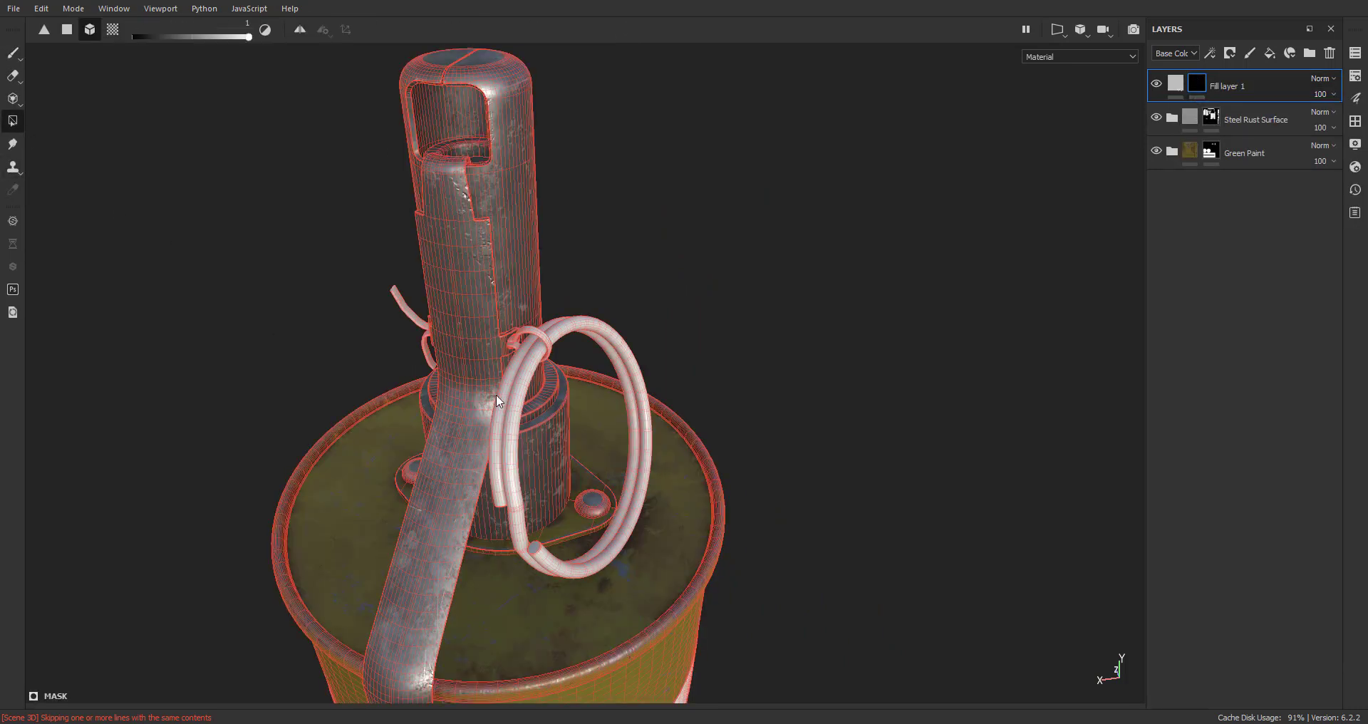
{"action": "left_click", "coordinate": [469, 335]}
{"action": "left_click", "coordinate": [12, 53]}
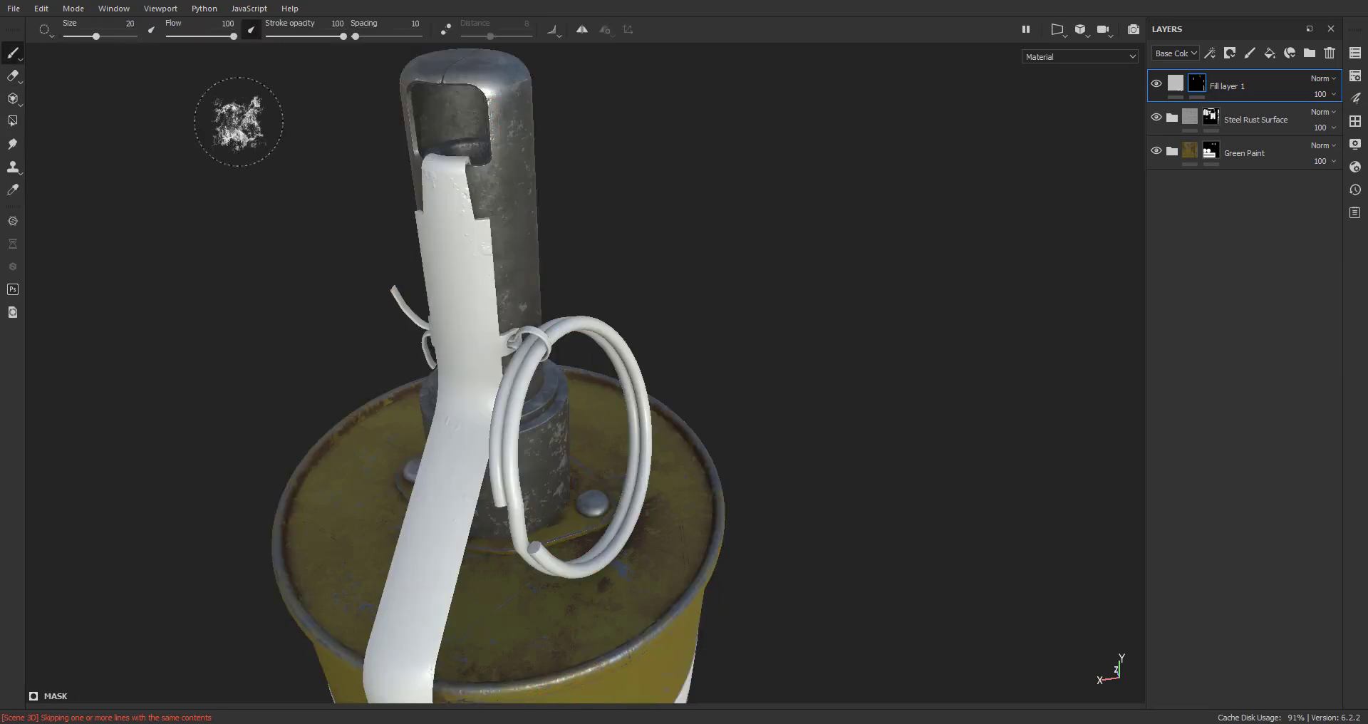
Disable every channel except metallic on the lever's fill layer and set metallic to 1
{"action": "left_click", "coordinate": [1176, 84]}
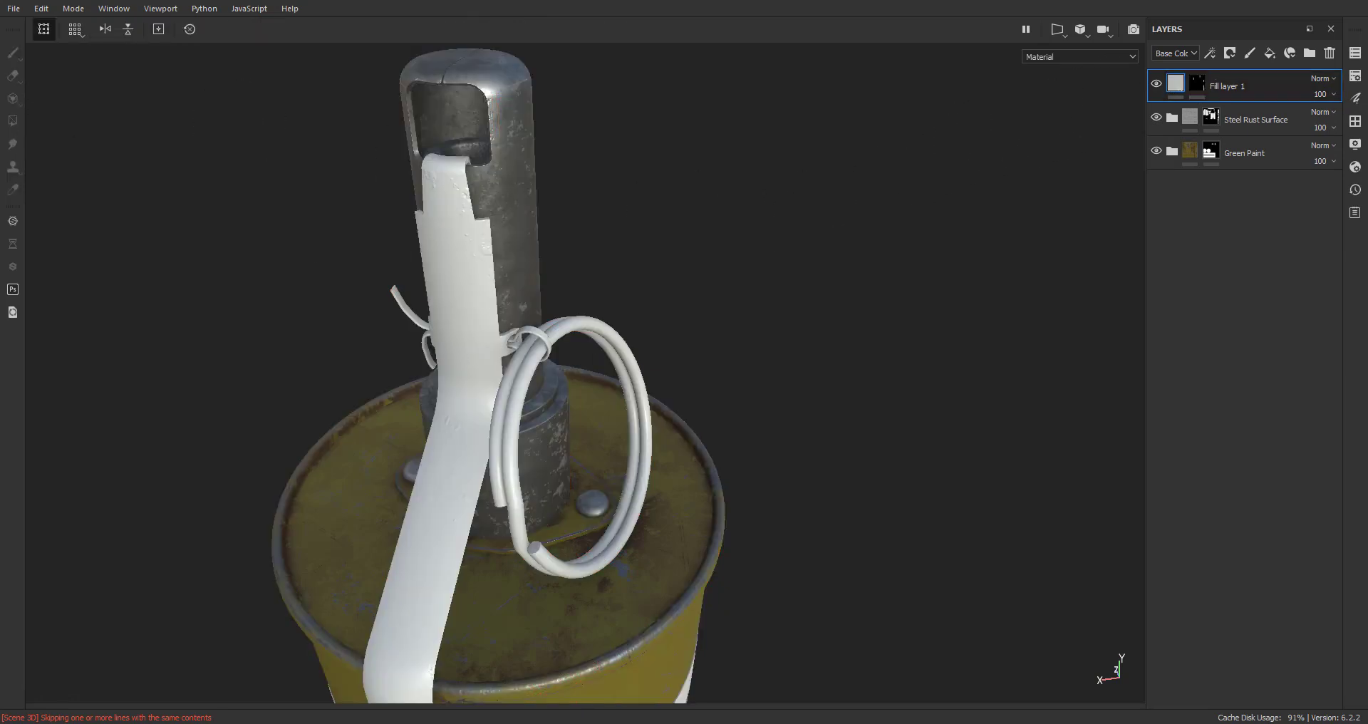
{"action": "left_click", "coordinate": [1354, 100]}
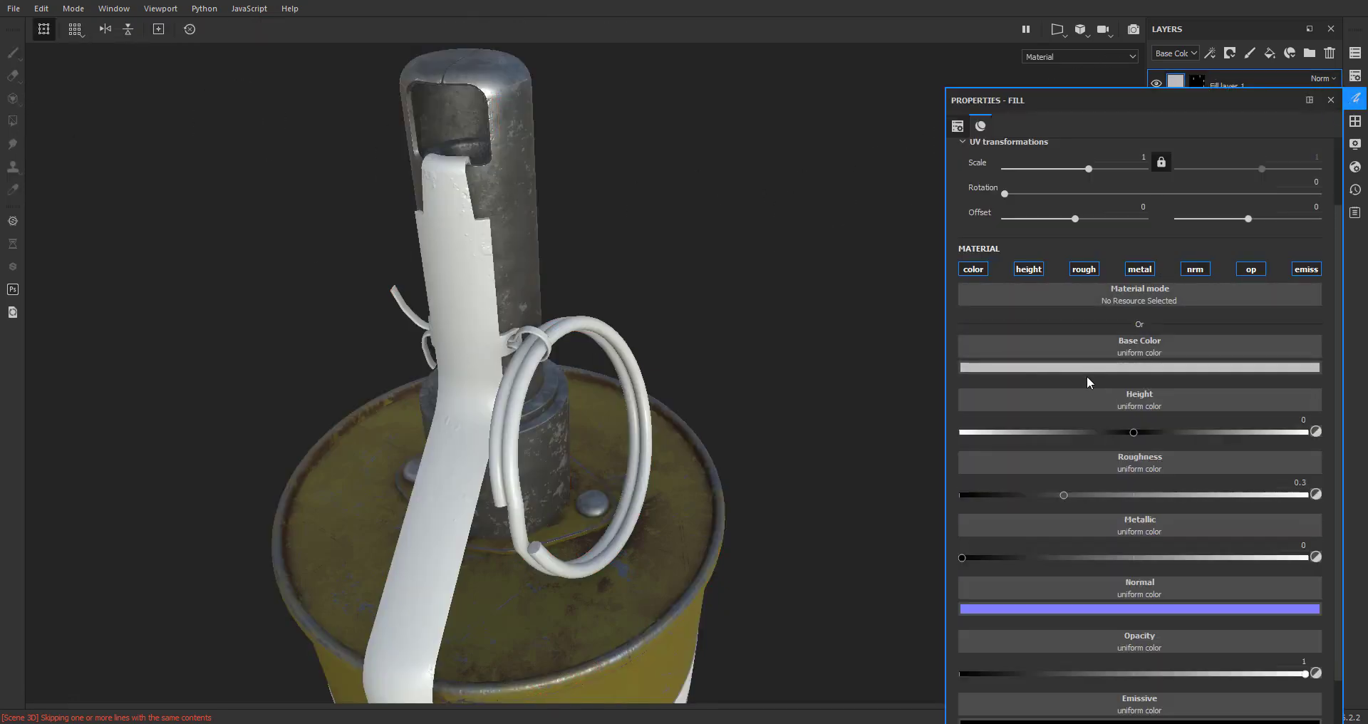
{"action": "left_click", "coordinate": [974, 270]}
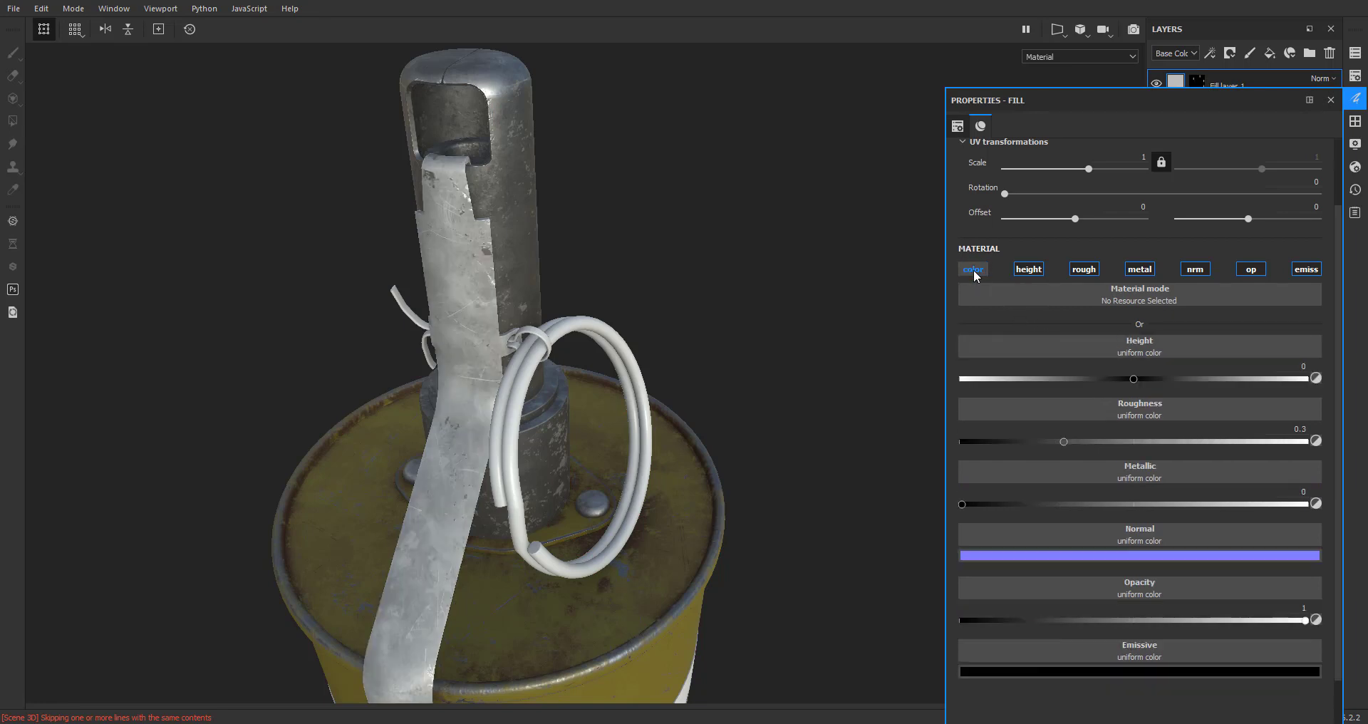
{"action": "left_click", "coordinate": [1031, 271]}
{"action": "left_click", "coordinate": [1083, 269]}
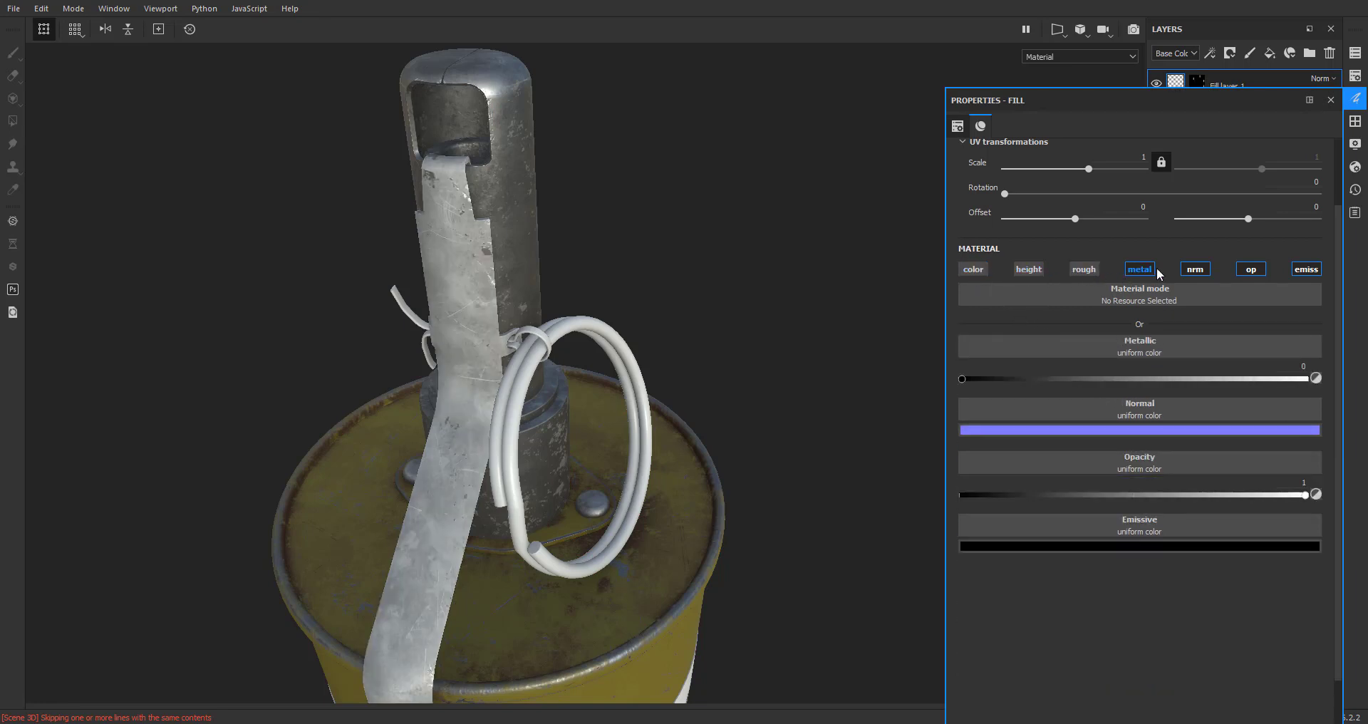
{"action": "left_click", "coordinate": [1200, 271]}
{"action": "left_click", "coordinate": [1251, 269]}
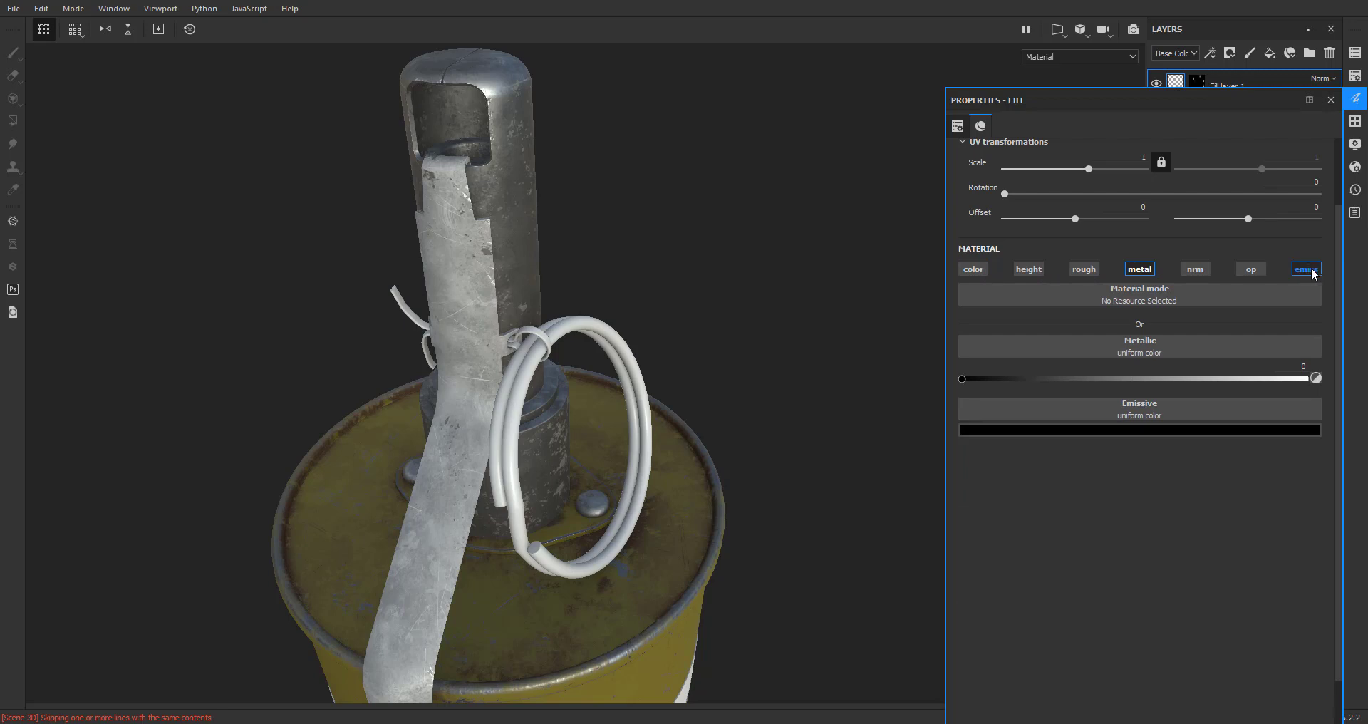
{"action": "left_click", "coordinate": [1313, 271]}
{"action": "left_click_drag", "start_coordinate": [963, 379], "coordinate": [1304, 378]}
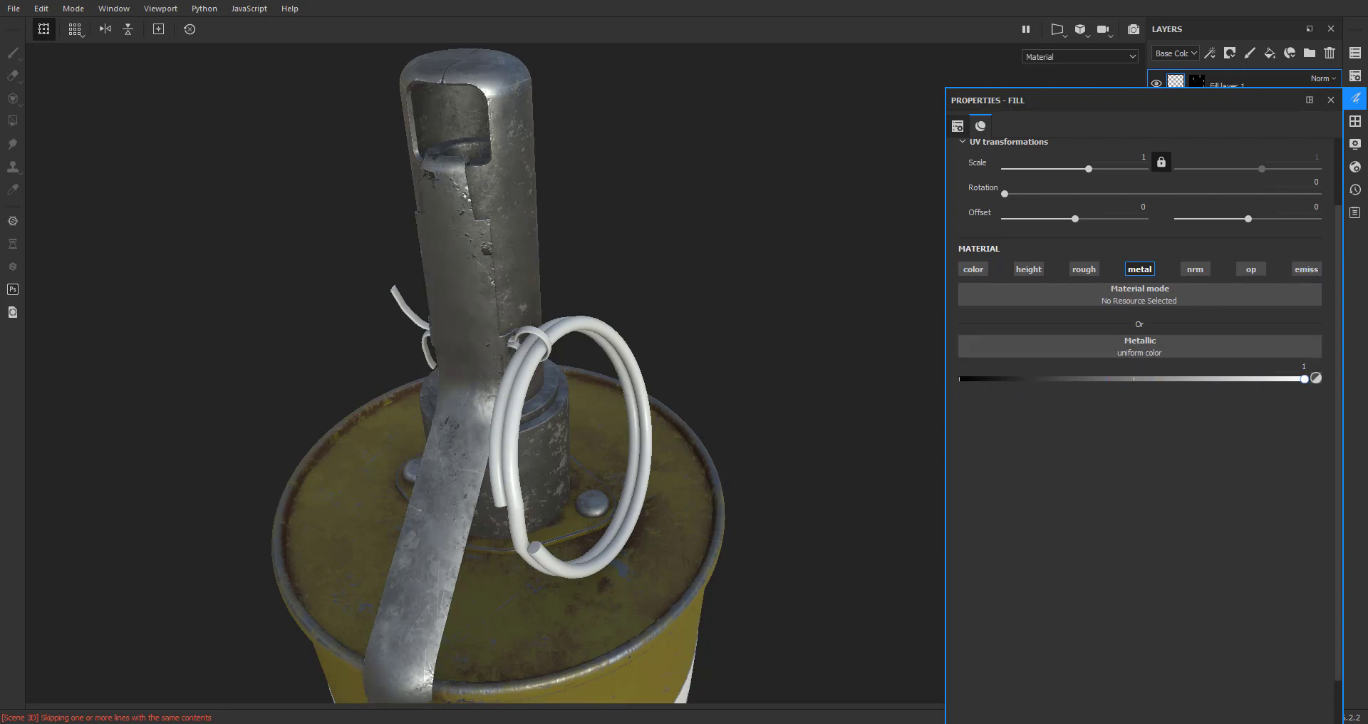
Enable the roughness channel on the lever's fill layer and set roughness to about 0.49
{"action": "left_click", "coordinate": [1078, 271]}
{"action": "mouse_move", "coordinate": [634, 426]}
{"action": "left_mouse_down", "text": "alt"}
{"action": "mouse_move", "coordinate": [554, 435]}
{"action": "mouse_move", "coordinate": [788, 369]}
{"action": "mouse_move", "coordinate": [606, 385]}
{"action": "mouse_move", "coordinate": [223, 378]}
{"action": "mouse_move", "coordinate": [620, 452]}
{"action": "mouse_move", "coordinate": [746, 419]}
{"action": "mouse_move", "coordinate": [734, 420]}
{"action": "left_mouse_up", "text": "alt"}
{"action": "scroll", "coordinate": [576, 386], "scroll_direction": "up", "scroll_amount": 5}
{"action": "left_click_drag", "start_coordinate": [1070, 379], "coordinate": [1135, 377]}
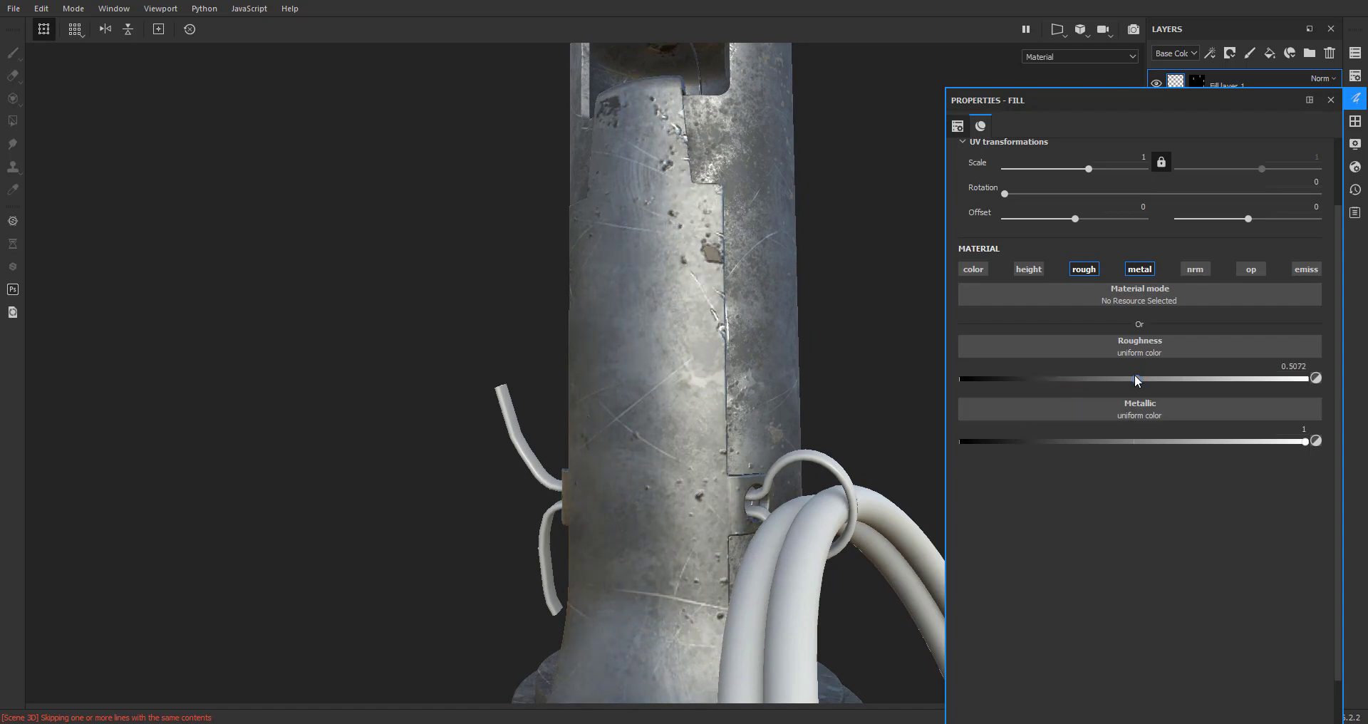
Enable a black base color on the lever's fill layer and set the layer's base color opacity to 65
{"action": "left_click", "coordinate": [976, 273]}
{"action": "left_click_drag", "start_coordinate": [769, 345], "coordinate": [743, 419], "text": "alt"}
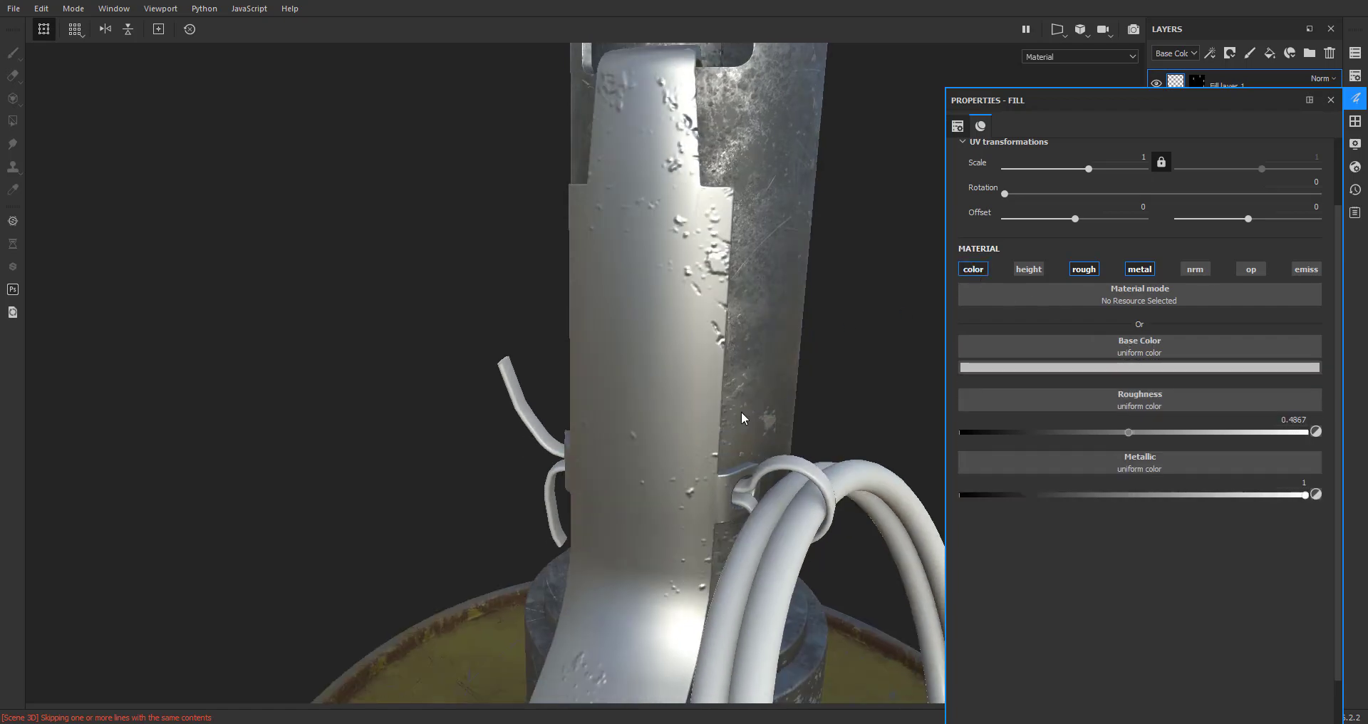
{"action": "left_click", "coordinate": [1133, 368]}
{"action": "left_click_drag", "start_coordinate": [1139, 427], "coordinate": [1125, 530]}
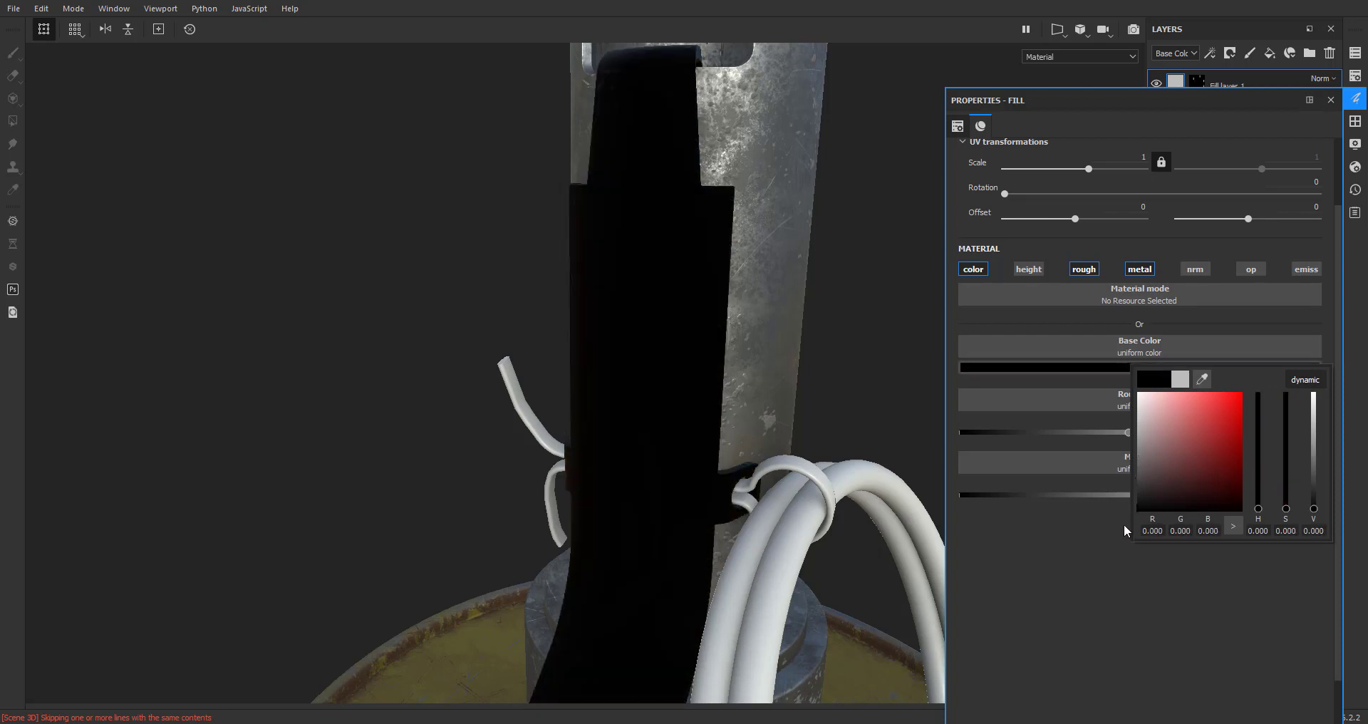
{"action": "left_click", "coordinate": [1330, 102]}
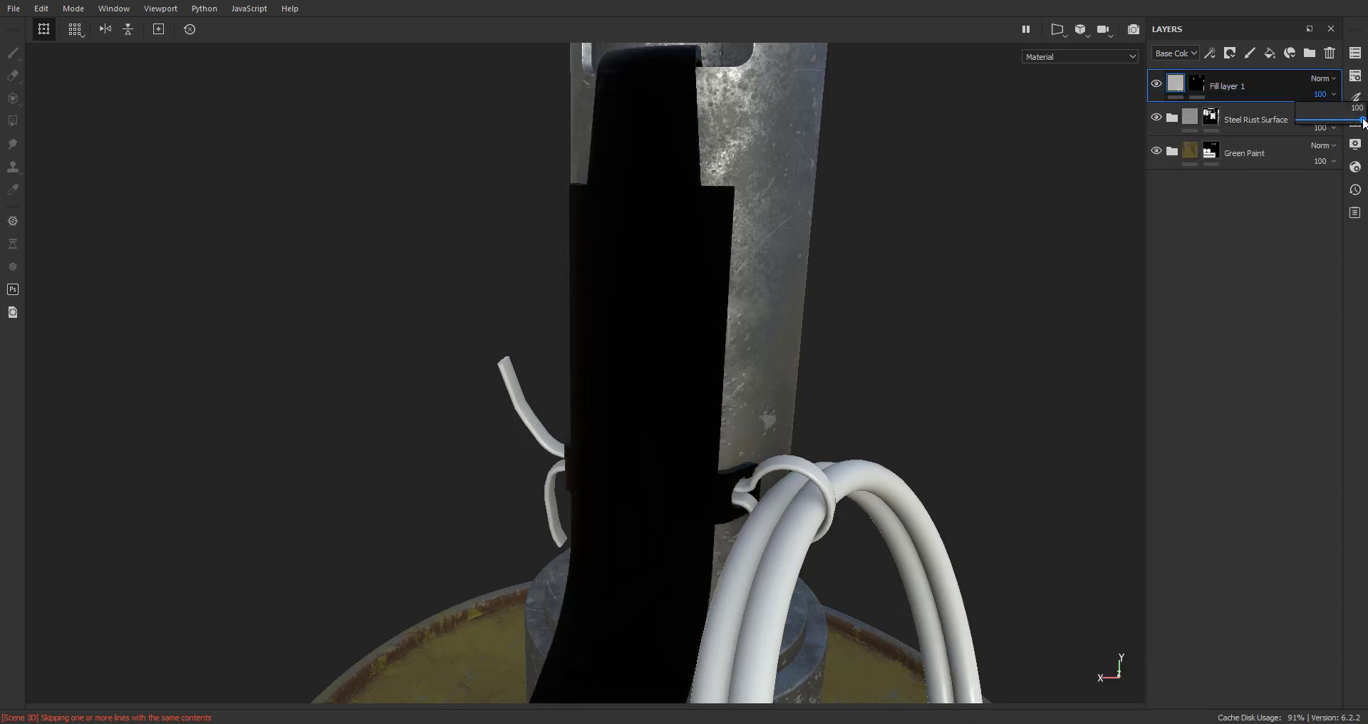
{"action": "left_click_drag", "start_coordinate": [1363, 122], "coordinate": [1341, 123]}
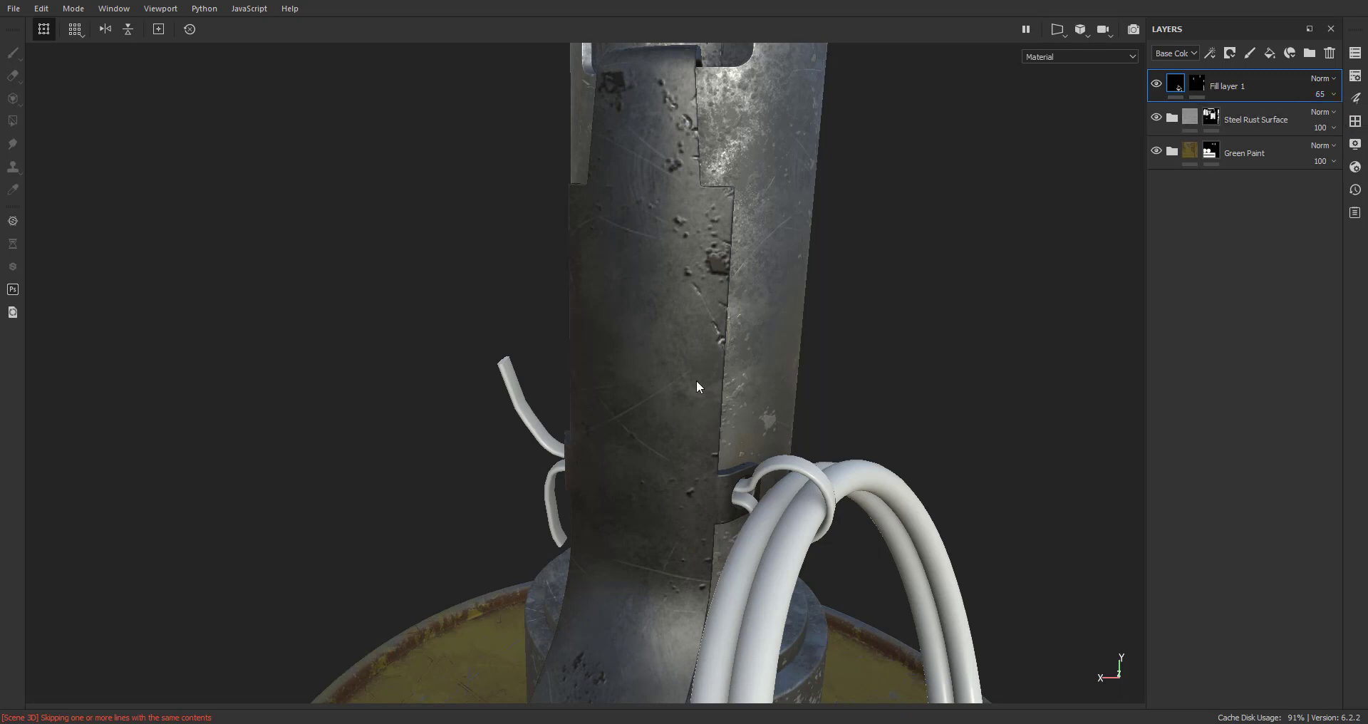
Examine the darkened safety lever against the fuze tube and green body from several angles and distances
{"action": "scroll", "coordinate": [696, 379], "scroll_direction": "down", "scroll_amount": 5}
{"action": "left_click_drag", "start_coordinate": [792, 395], "coordinate": [685, 421], "text": "alt"}
{"action": "middle_click_drag", "start_coordinate": [757, 483], "coordinate": [710, 355], "text": "alt"}
{"action": "left_click_drag", "start_coordinate": [709, 355], "coordinate": [745, 456], "text": "alt"}
{"action": "middle_click_drag", "start_coordinate": [746, 456], "coordinate": [761, 387], "text": "alt"}
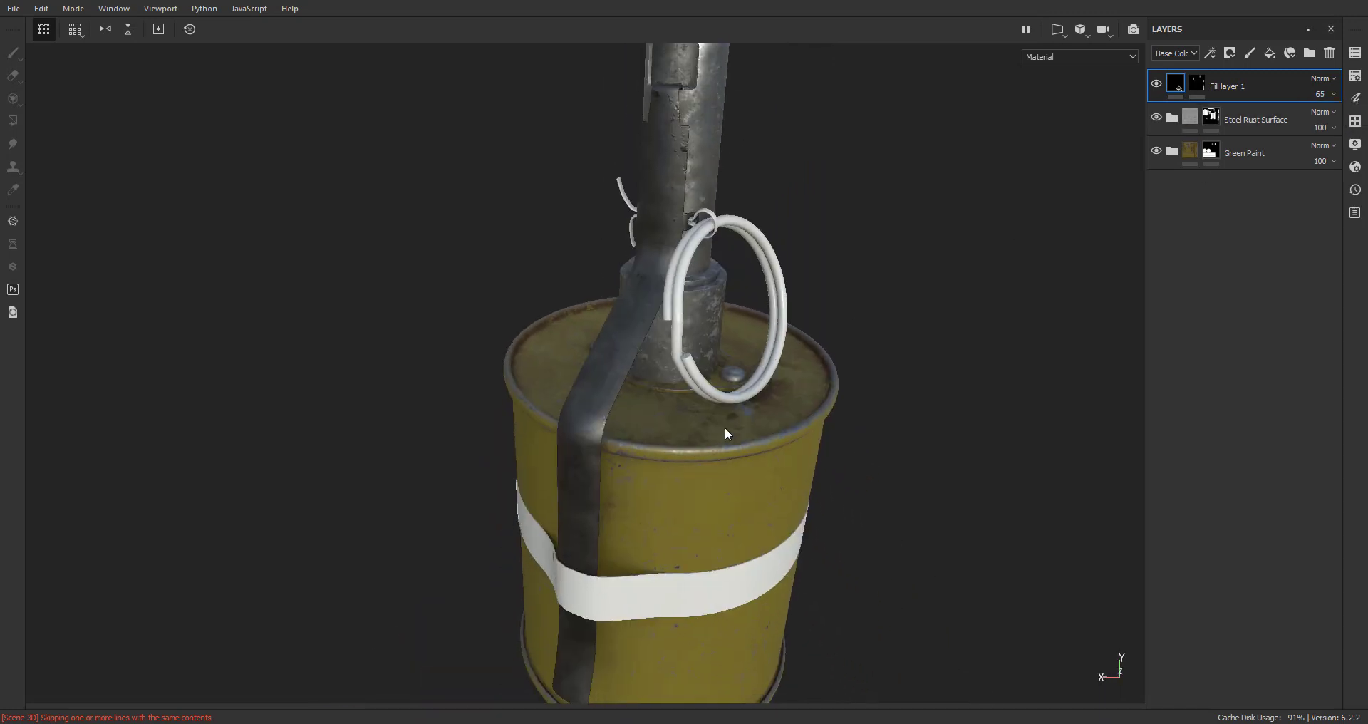
{"action": "scroll", "coordinate": [726, 431], "scroll_direction": "down", "scroll_amount": 2}
{"action": "middle_click_drag", "start_coordinate": [682, 299], "coordinate": [619, 447], "text": "alt"}
{"action": "scroll", "coordinate": [619, 447], "scroll_direction": "up", "scroll_amount": 7}
{"action": "mouse_move", "coordinate": [620, 446]}
{"action": "left_mouse_down", "text": "alt"}
{"action": "mouse_move", "coordinate": [643, 413]}
{"action": "mouse_move", "coordinate": [809, 407]}
{"action": "mouse_move", "coordinate": [633, 446]}
{"action": "left_mouse_up", "text": "alt"}
{"action": "scroll", "coordinate": [633, 446], "scroll_direction": "down", "scroll_amount": 7}
{"action": "middle_click_drag", "start_coordinate": [775, 642], "coordinate": [767, 359], "text": "alt"}
{"action": "left_click_drag", "start_coordinate": [766, 357], "coordinate": [712, 399], "text": "alt"}
{"action": "scroll", "coordinate": [712, 399], "scroll_direction": "up", "scroll_amount": 5}
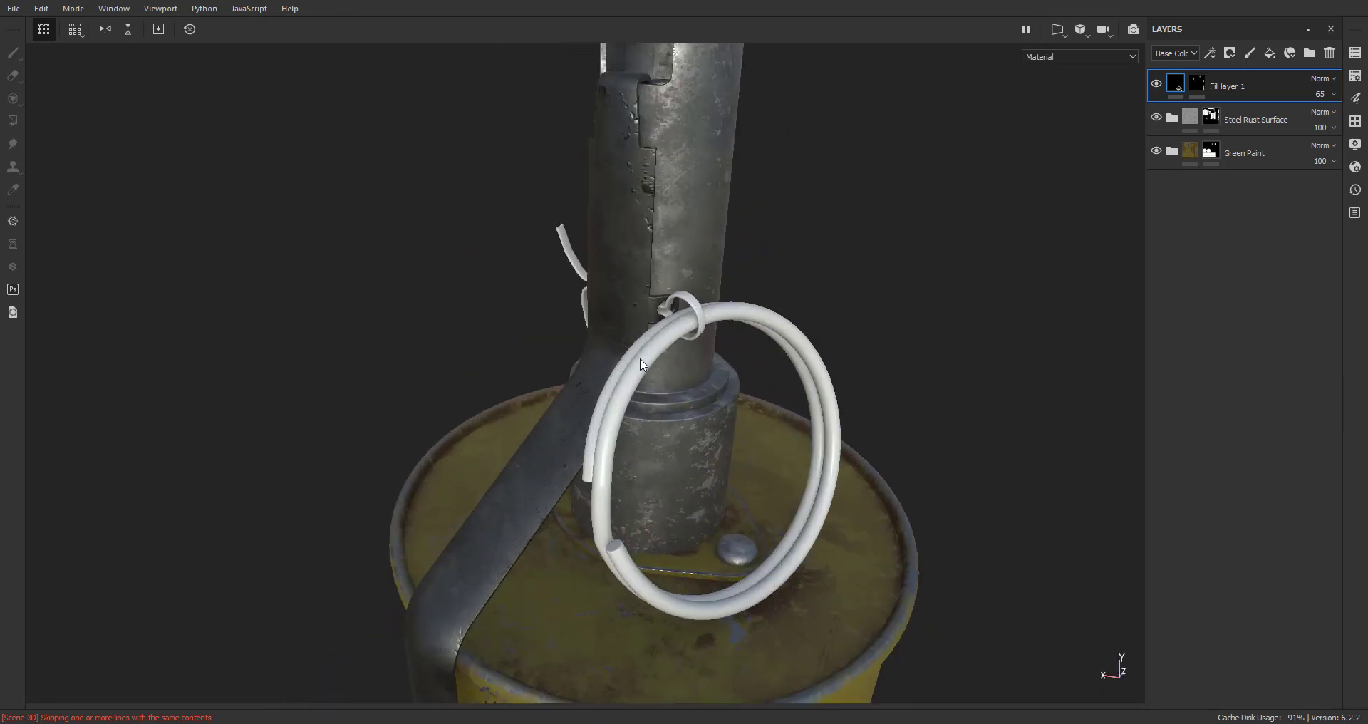
Reduce the lever fill layer's base color opacity to 61 and rename the layer as spoon
{"action": "left_click", "coordinate": [1328, 97]}
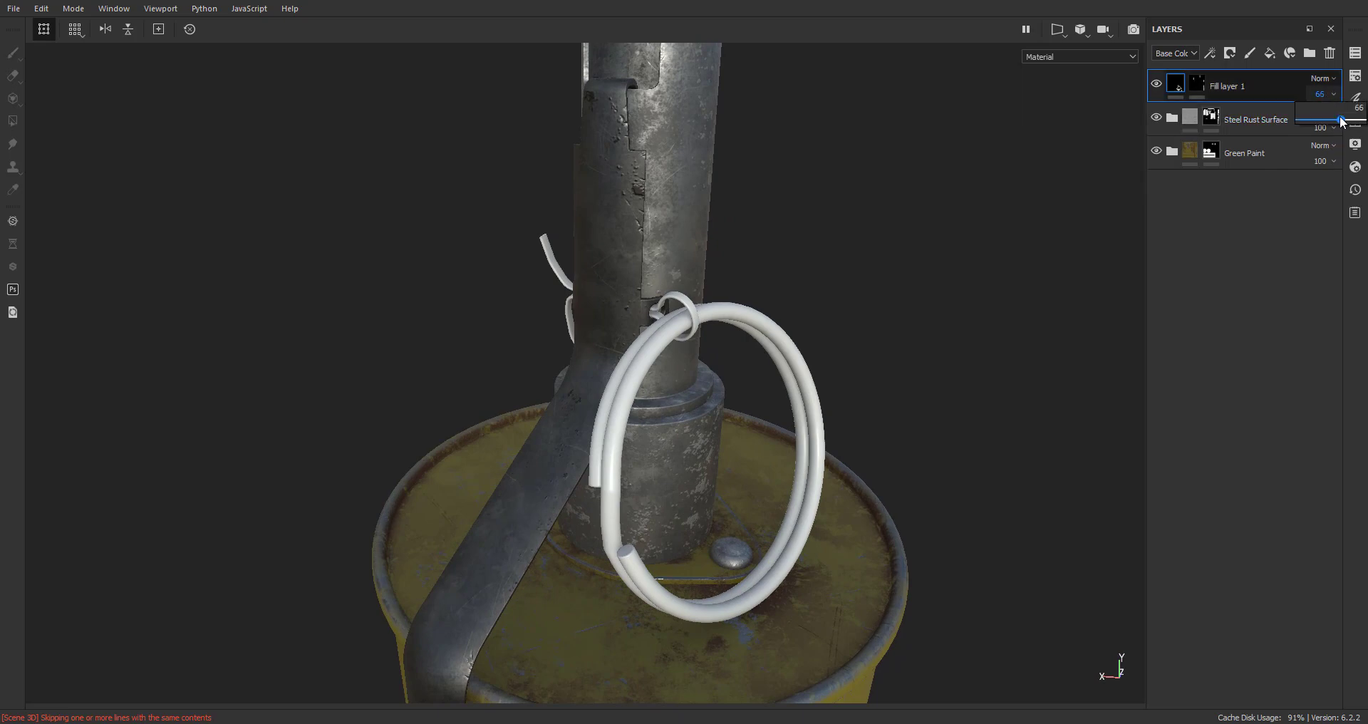
{"action": "scroll", "coordinate": [653, 247], "scroll_direction": "down", "scroll_amount": 4}
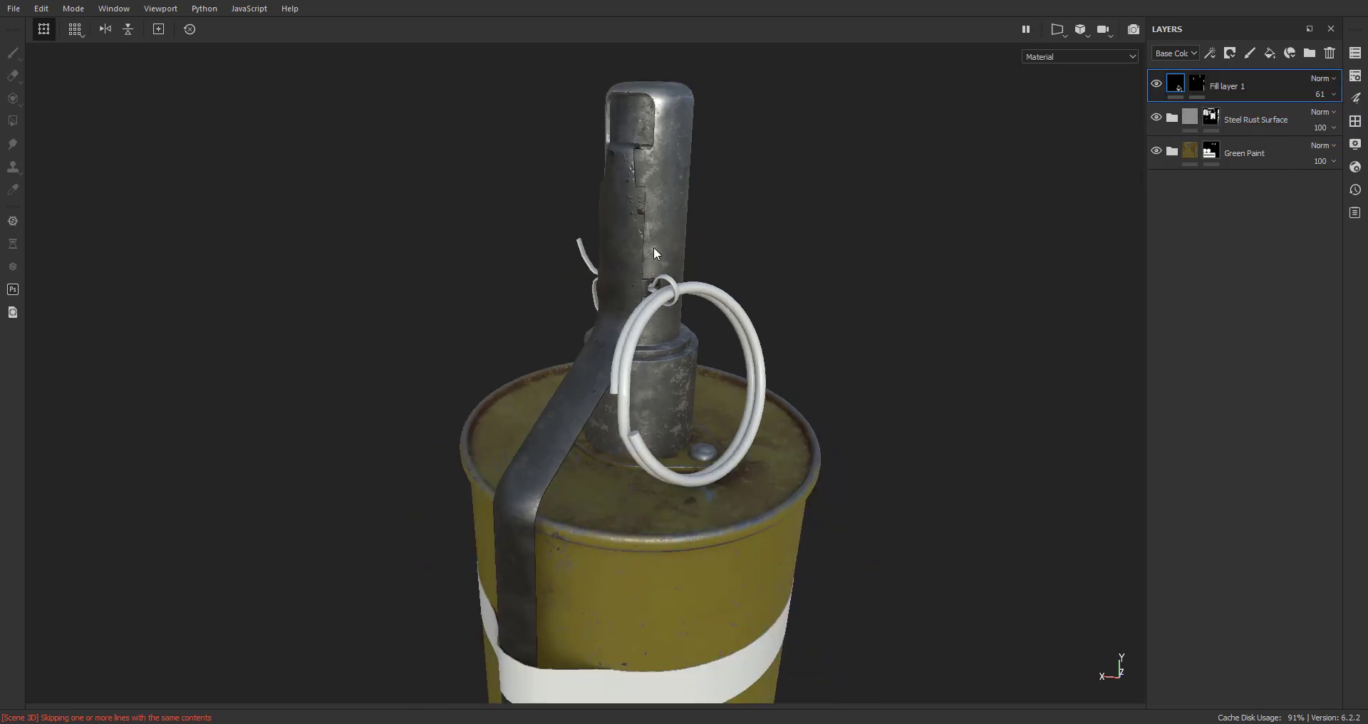
{"action": "left_click_drag", "start_coordinate": [653, 247], "coordinate": [740, 349], "text": "alt"}
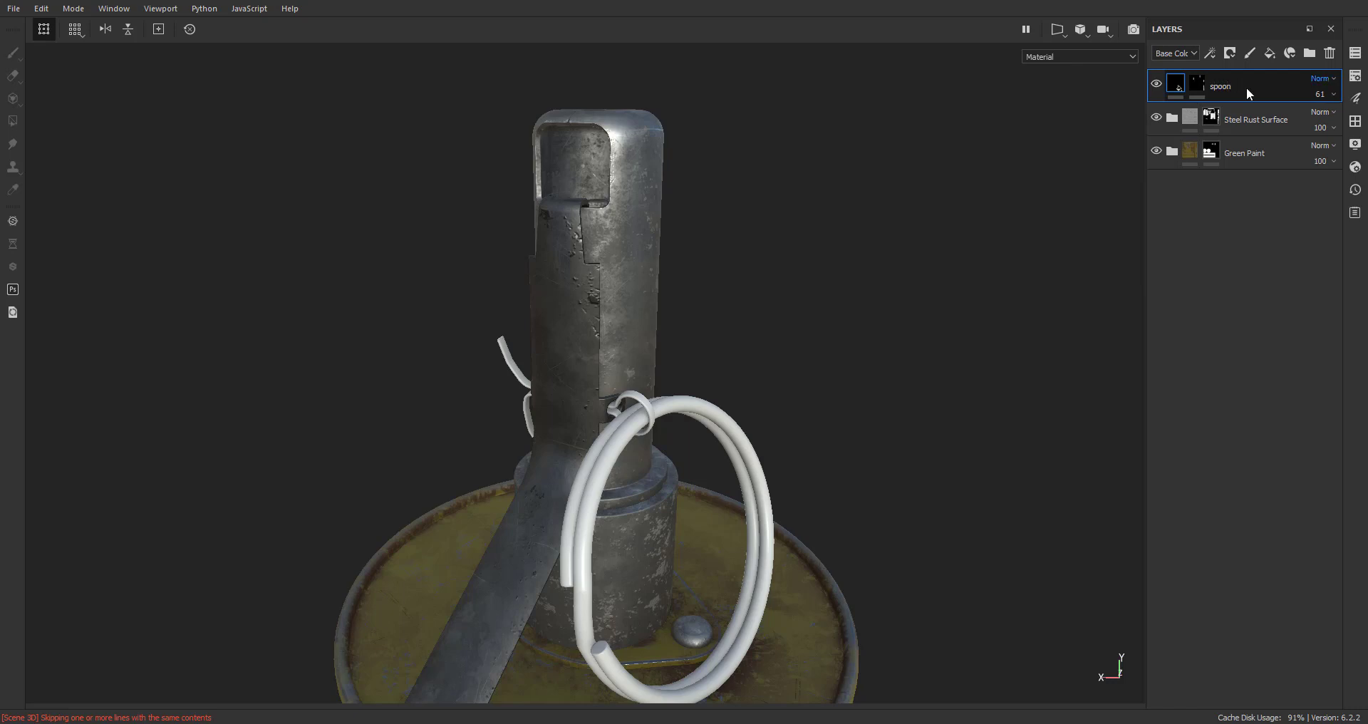
Rename the Steel Rust Surface folder as trigger
{"action": "double_click", "coordinate": [1259, 123]}
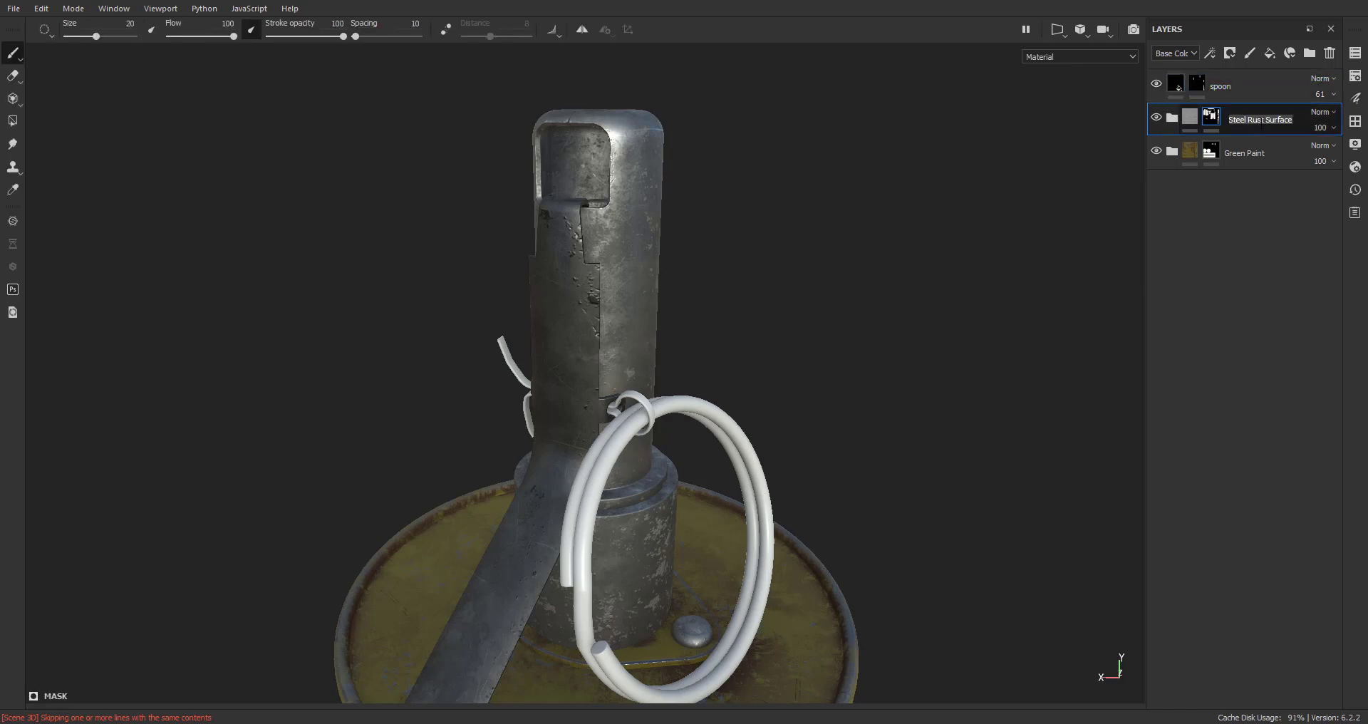
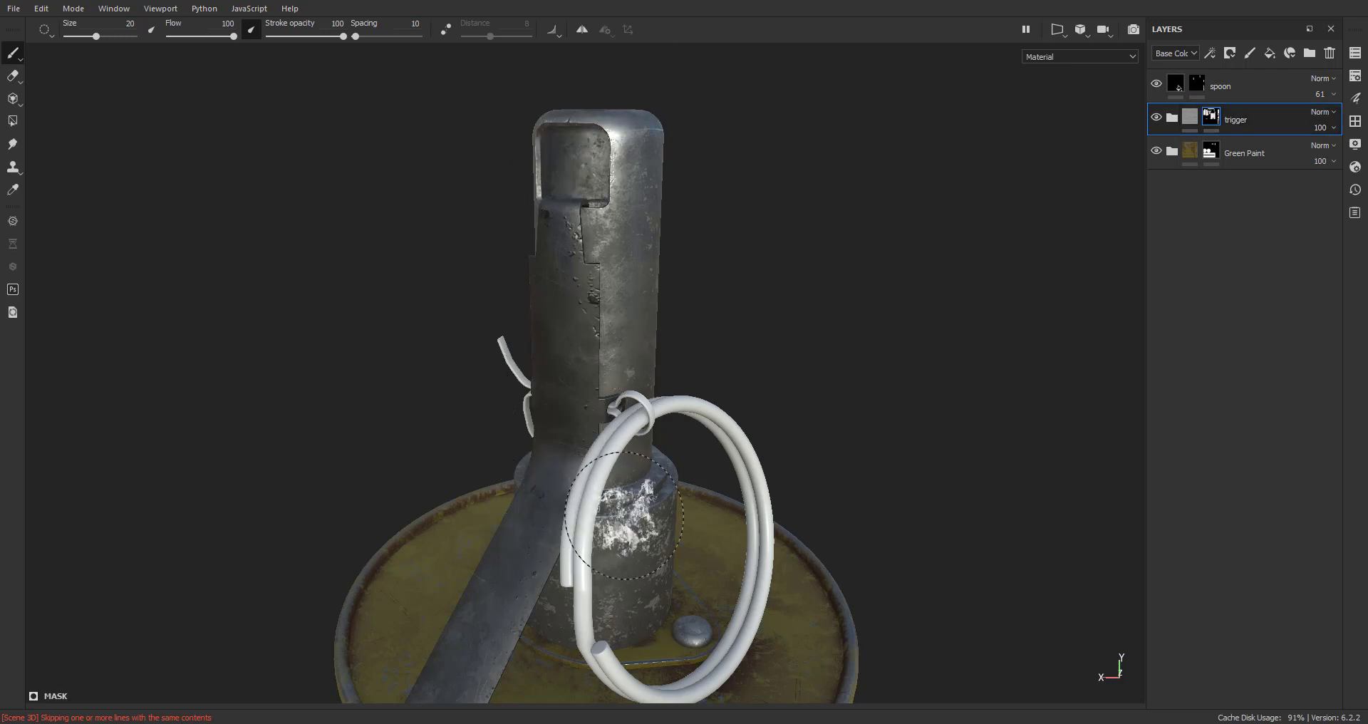
{"action": "scroll", "coordinate": [639, 399], "scroll_direction": "down", "scroll_amount": 2}
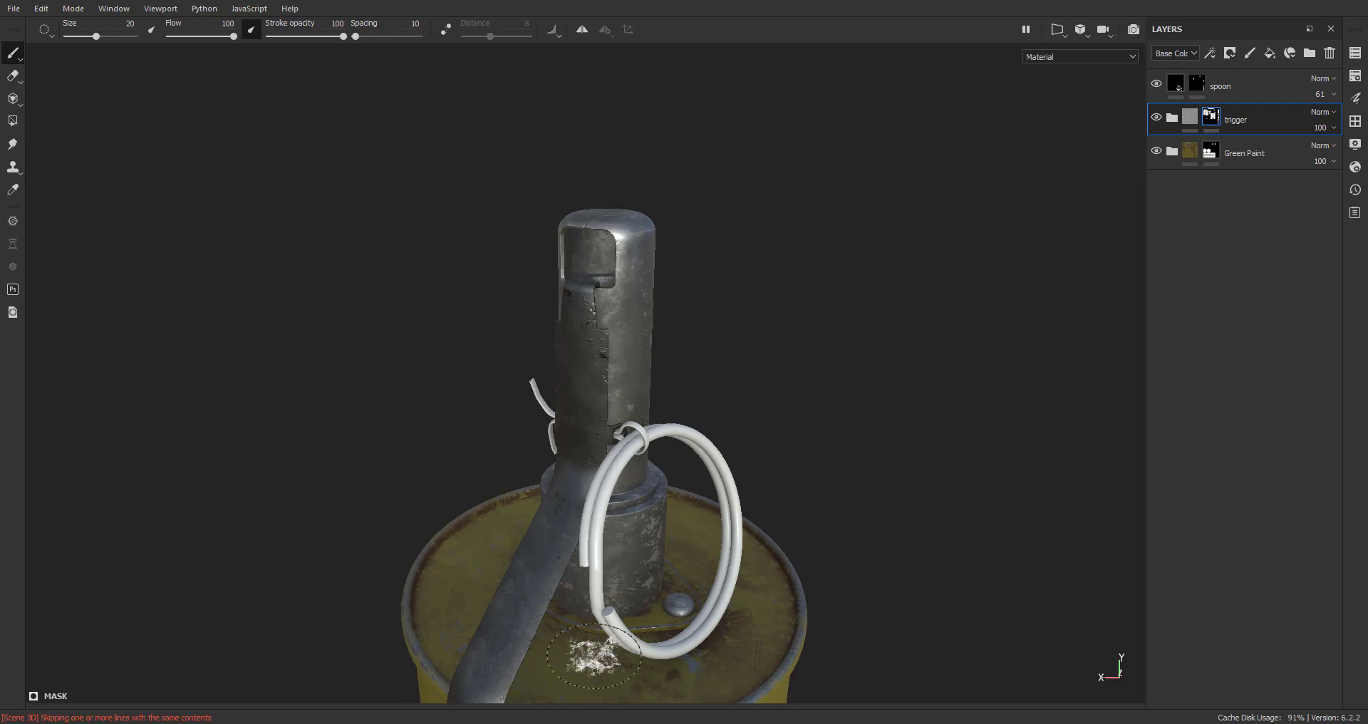
{"action": "left_click_drag", "start_coordinate": [712, 635], "coordinate": [499, 474], "text": "alt"}
{"action": "scroll", "coordinate": [499, 474], "scroll_direction": "up", "scroll_amount": 6}
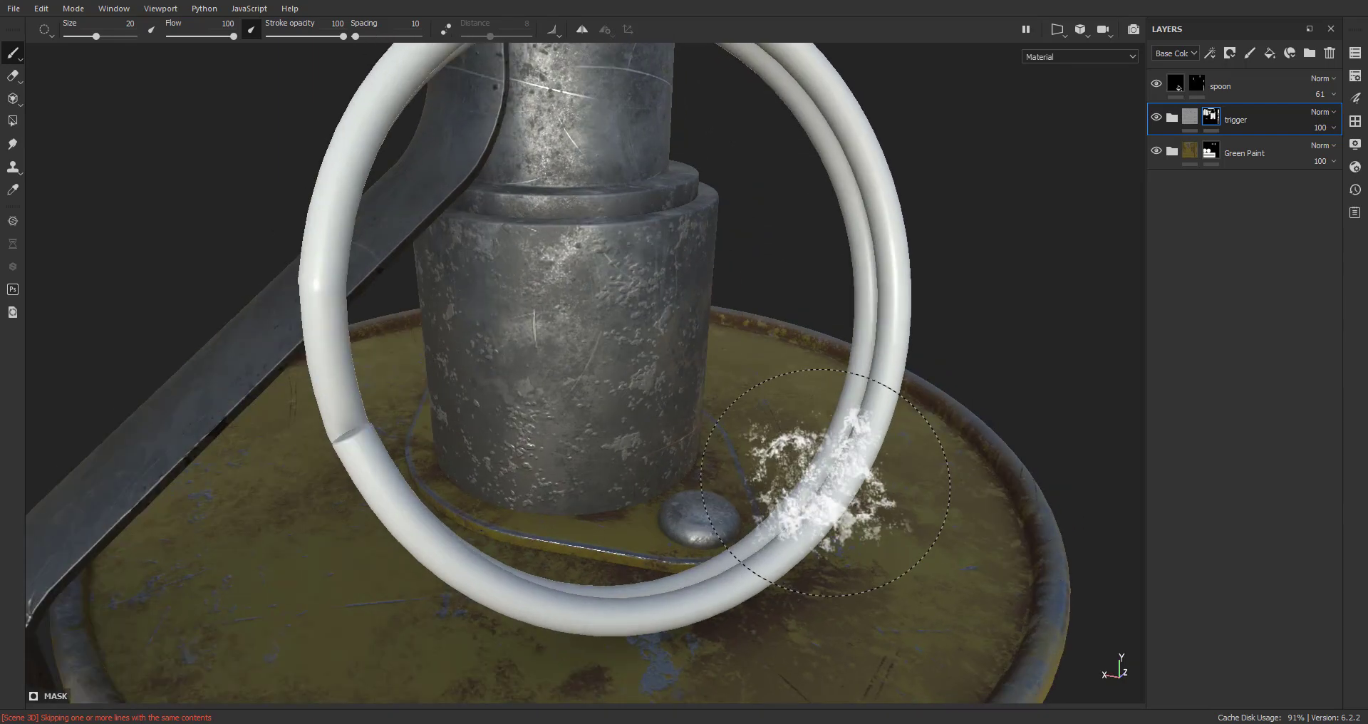
Add the Steel Rust and Wear material from the shelf as a new layer above the spoon layer
{"action": "scroll", "coordinate": [816, 474], "scroll_direction": "down", "scroll_amount": 8}
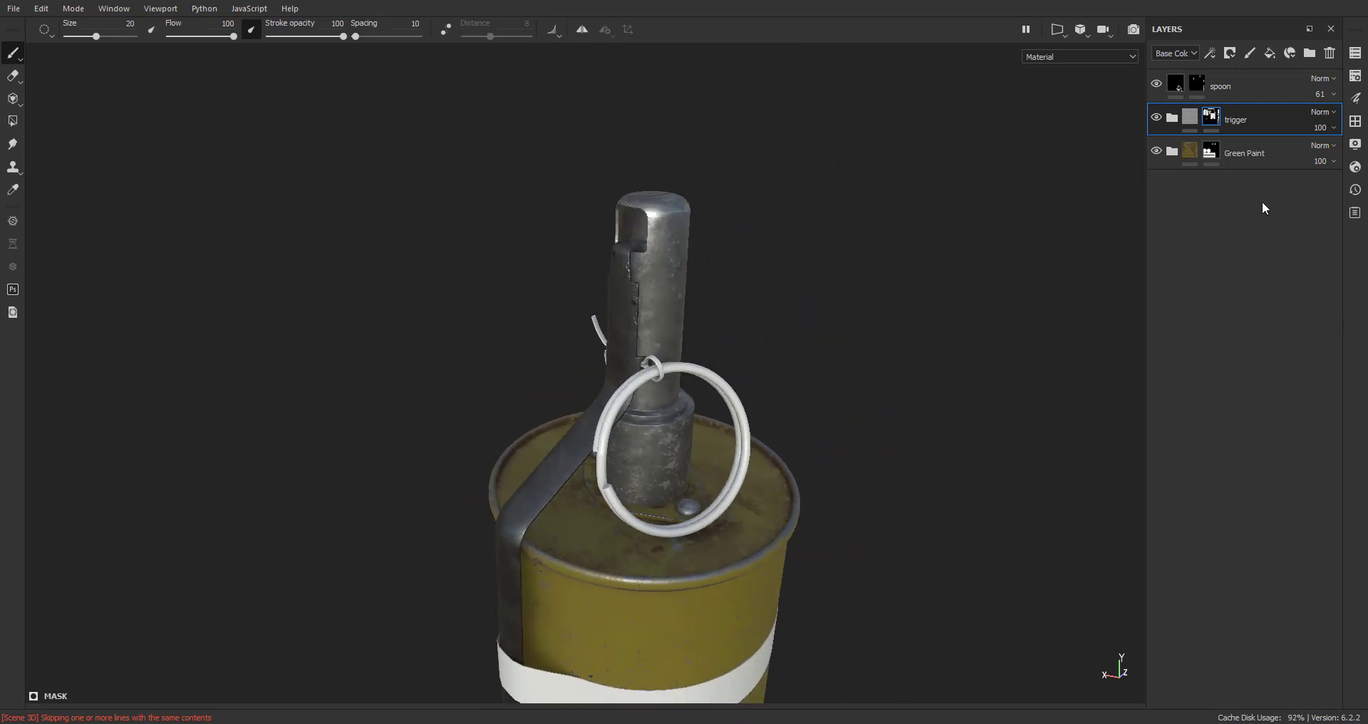
{"action": "left_click", "coordinate": [1258, 78]}
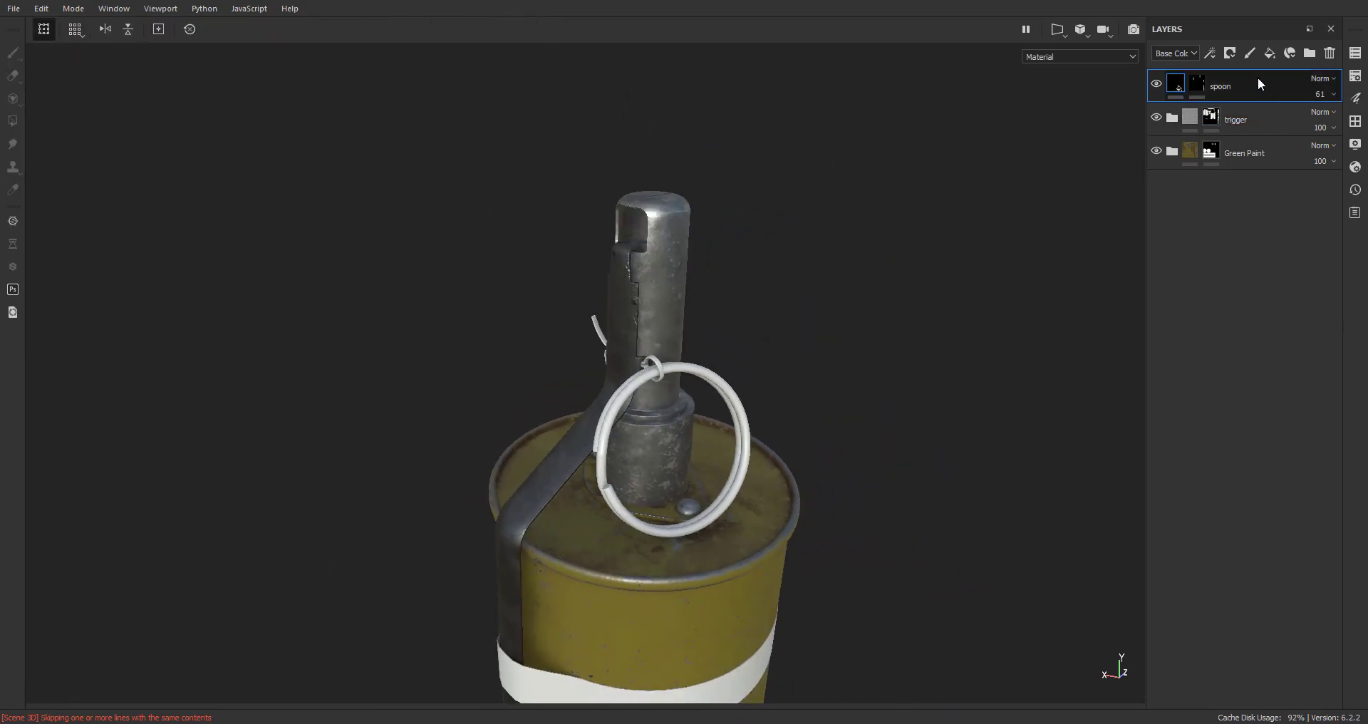
{"action": "left_click", "coordinate": [1355, 121]}
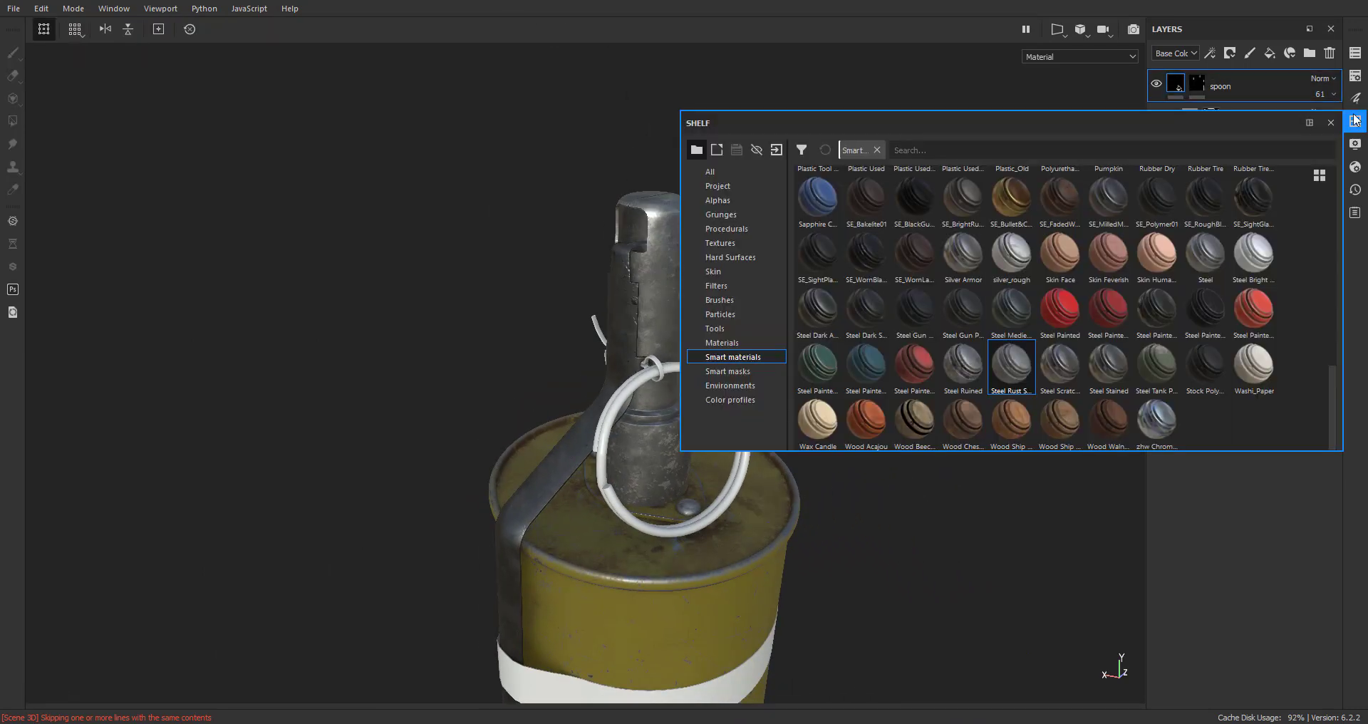
{"action": "left_click", "coordinate": [722, 343]}
{"action": "scroll", "coordinate": [1049, 297], "scroll_direction": "down", "scroll_amount": 6}
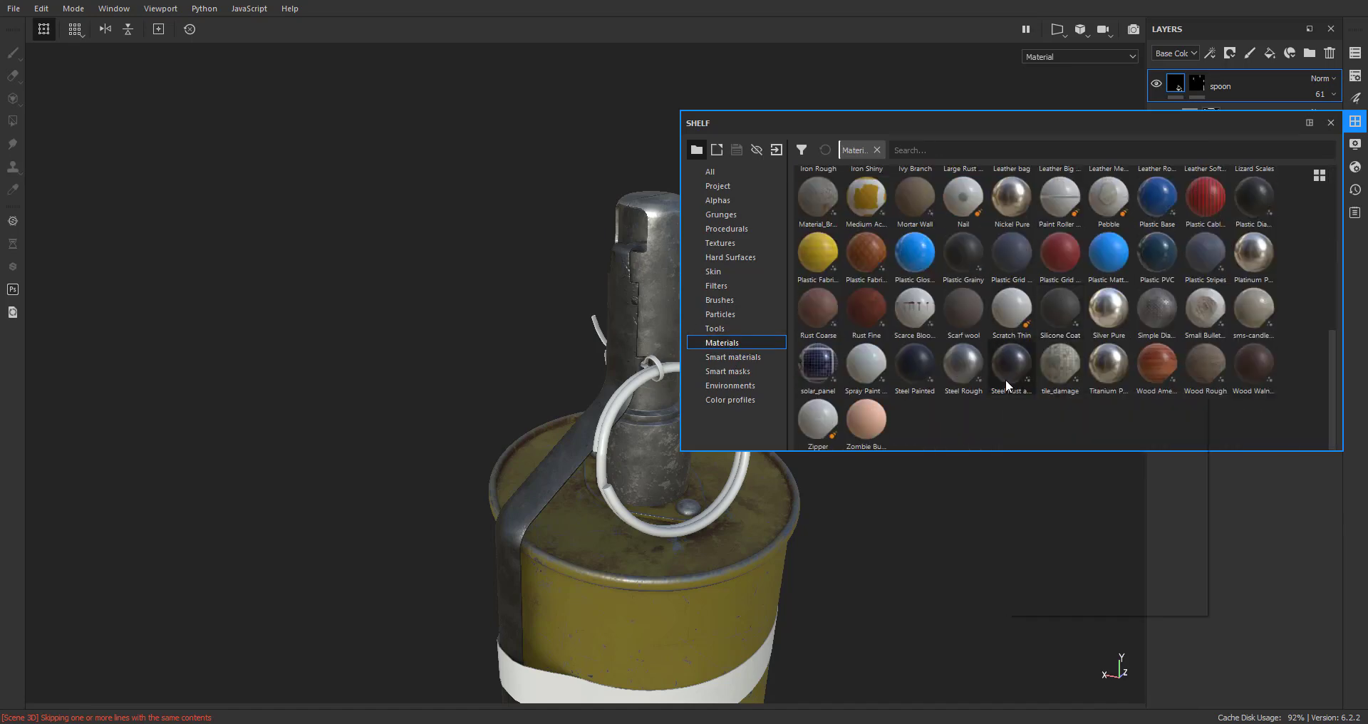
{"action": "mouse_move", "coordinate": [1010, 375]}
{"action": "left_click_drag", "start_coordinate": [1010, 374], "coordinate": [625, 390]}
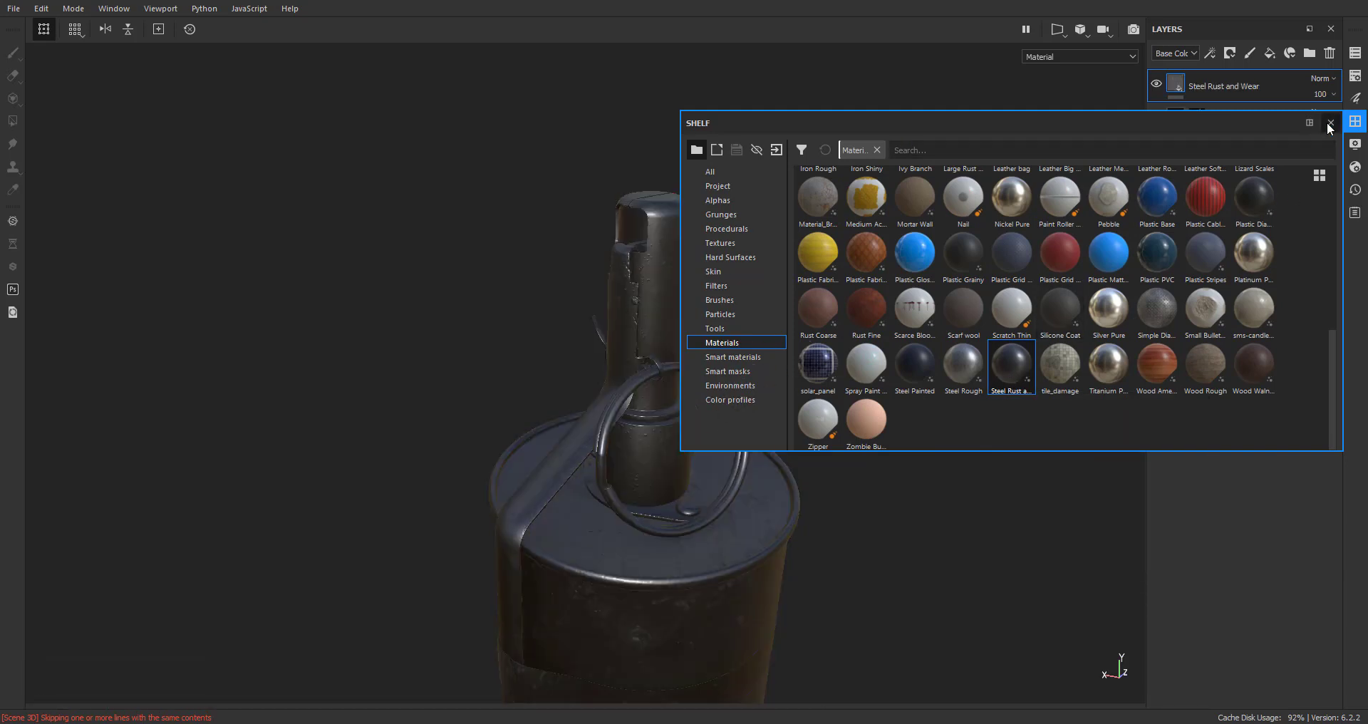
{"action": "left_click", "coordinate": [1330, 123]}
Add a black mask to the Steel Rust and Wear layer and fill the pull ring's geometry so only the ring shows it
{"action": "right_click", "coordinate": [1212, 84]}
{"action": "left_click", "coordinate": [1247, 105]}
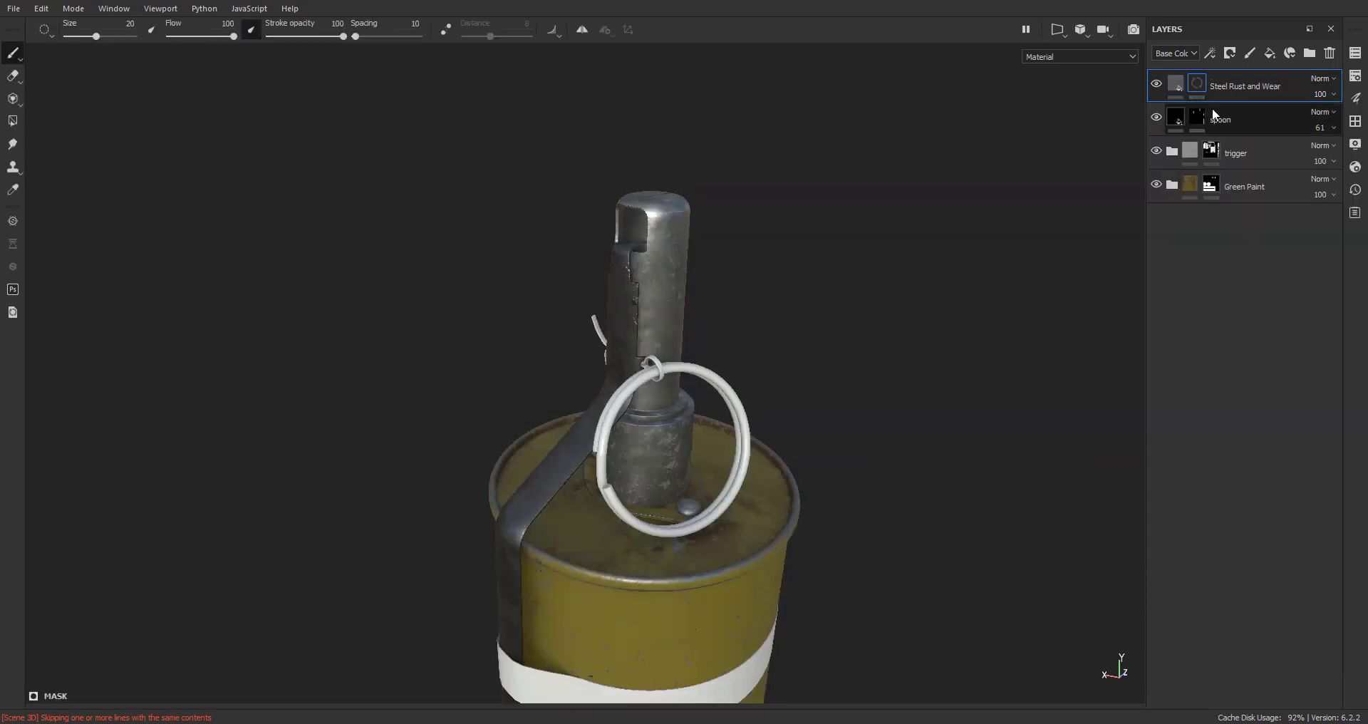
{"action": "left_click", "coordinate": [11, 122]}
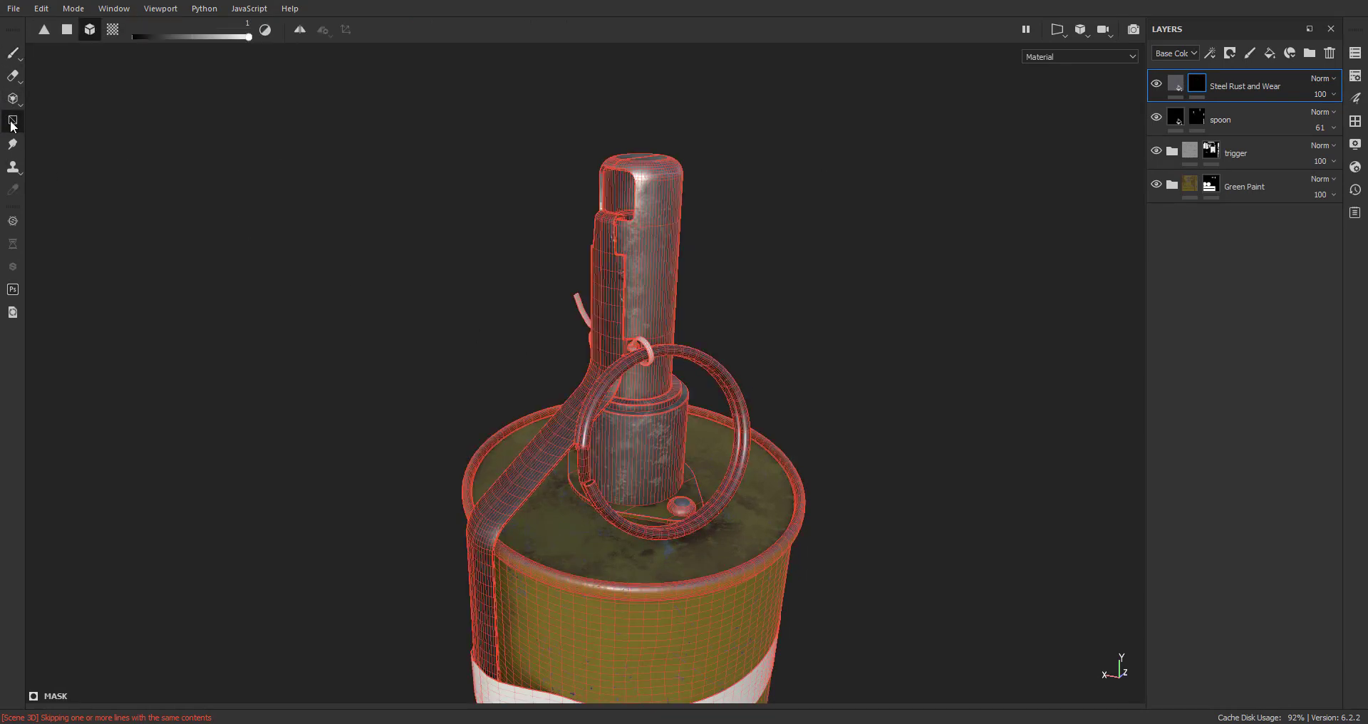
{"action": "left_click", "coordinate": [12, 55]}
{"action": "scroll", "coordinate": [721, 441], "scroll_direction": "up", "scroll_amount": 8}
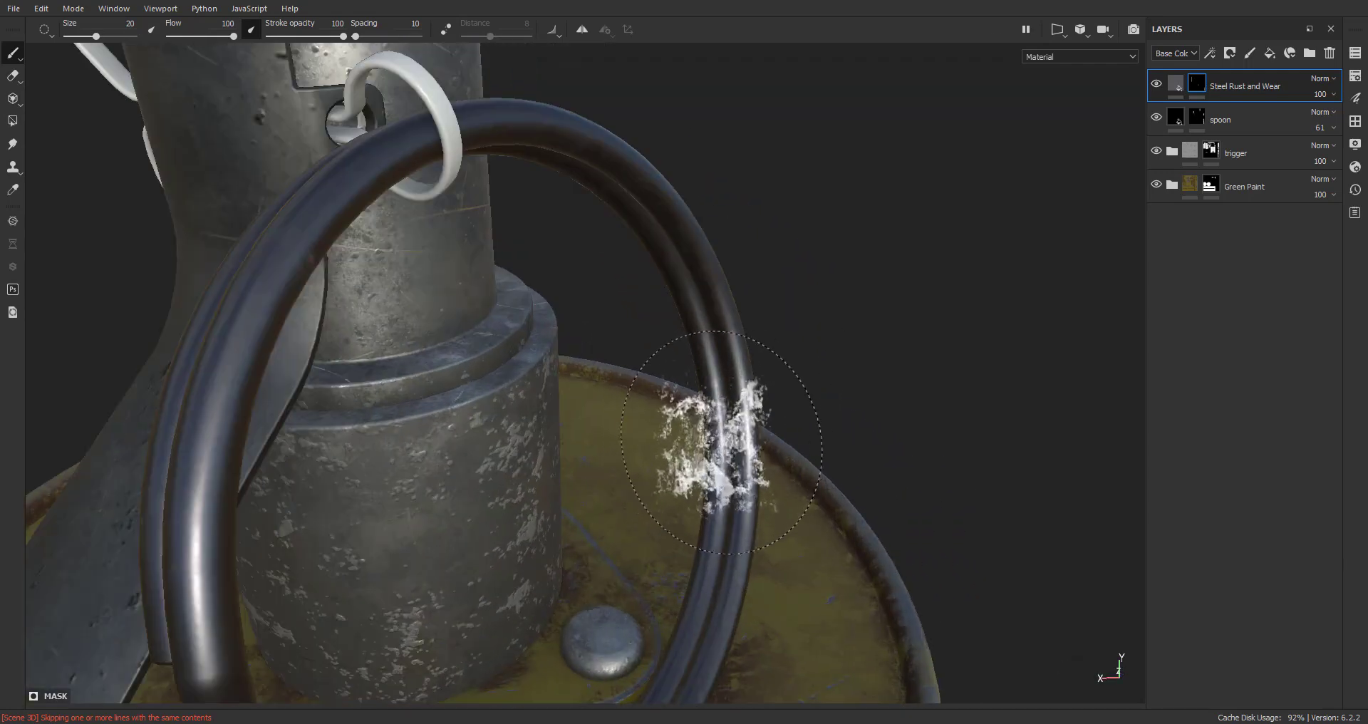
{"action": "mouse_move", "coordinate": [672, 458]}
{"action": "left_mouse_down", "text": "alt"}
{"action": "mouse_move", "coordinate": [800, 384]}
{"action": "mouse_move", "coordinate": [763, 397]}
{"action": "left_mouse_up", "text": "alt"}
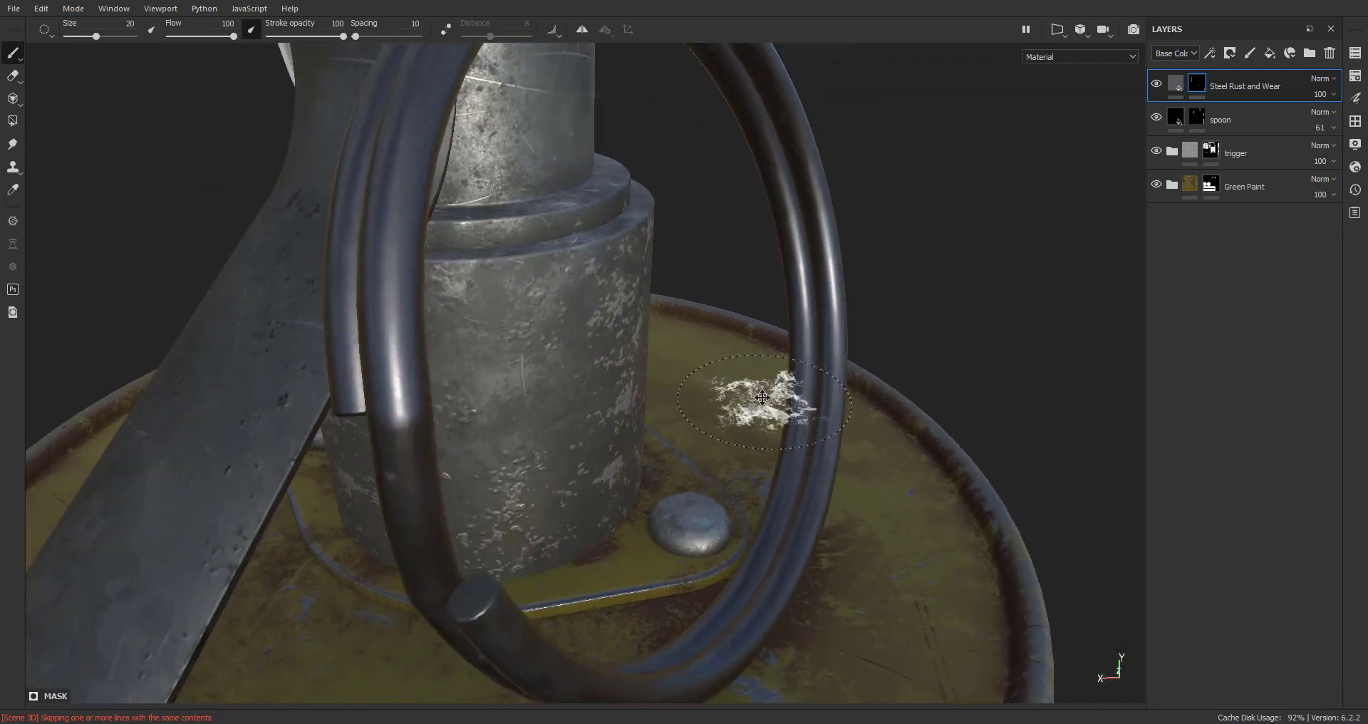
Set the Rust Intensity of the Steel Rust and Wear layer to 0.44
{"action": "left_click", "coordinate": [1176, 83]}
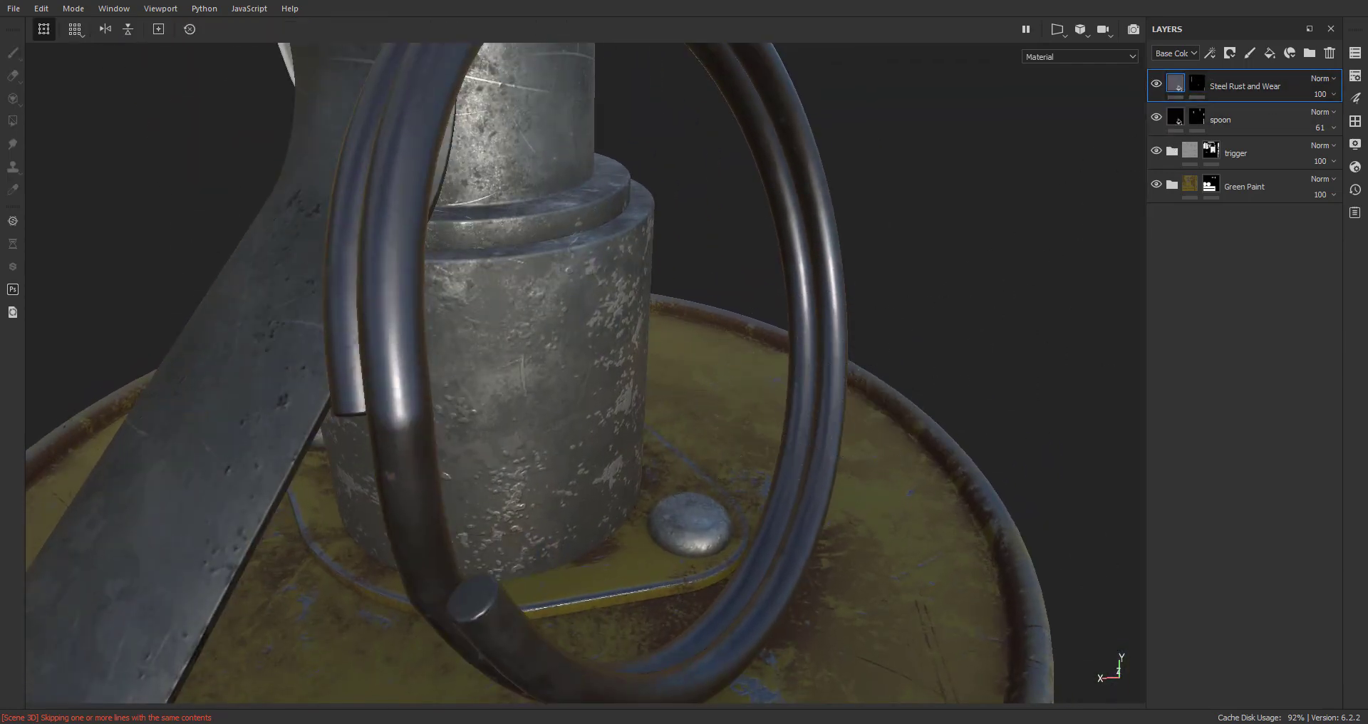
{"action": "left_click", "coordinate": [1354, 99]}
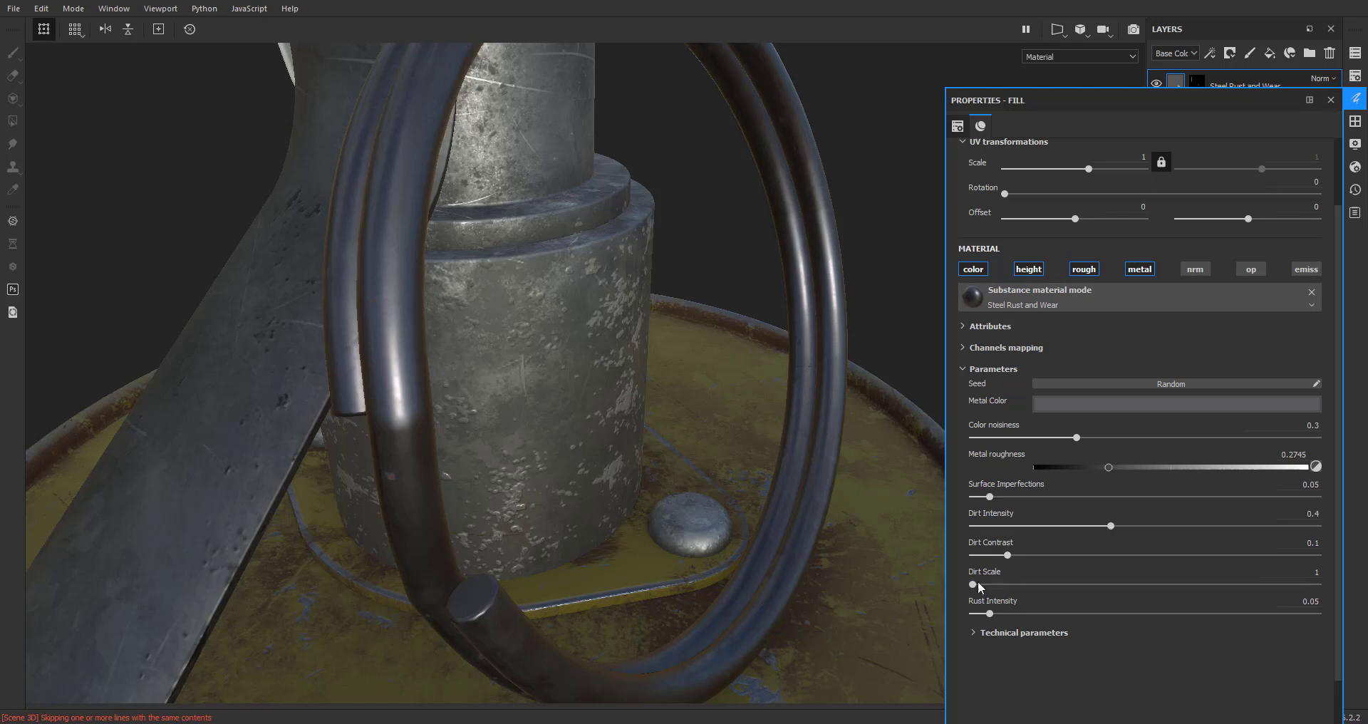
{"action": "left_click_drag", "start_coordinate": [1016, 612], "coordinate": [1073, 613]}
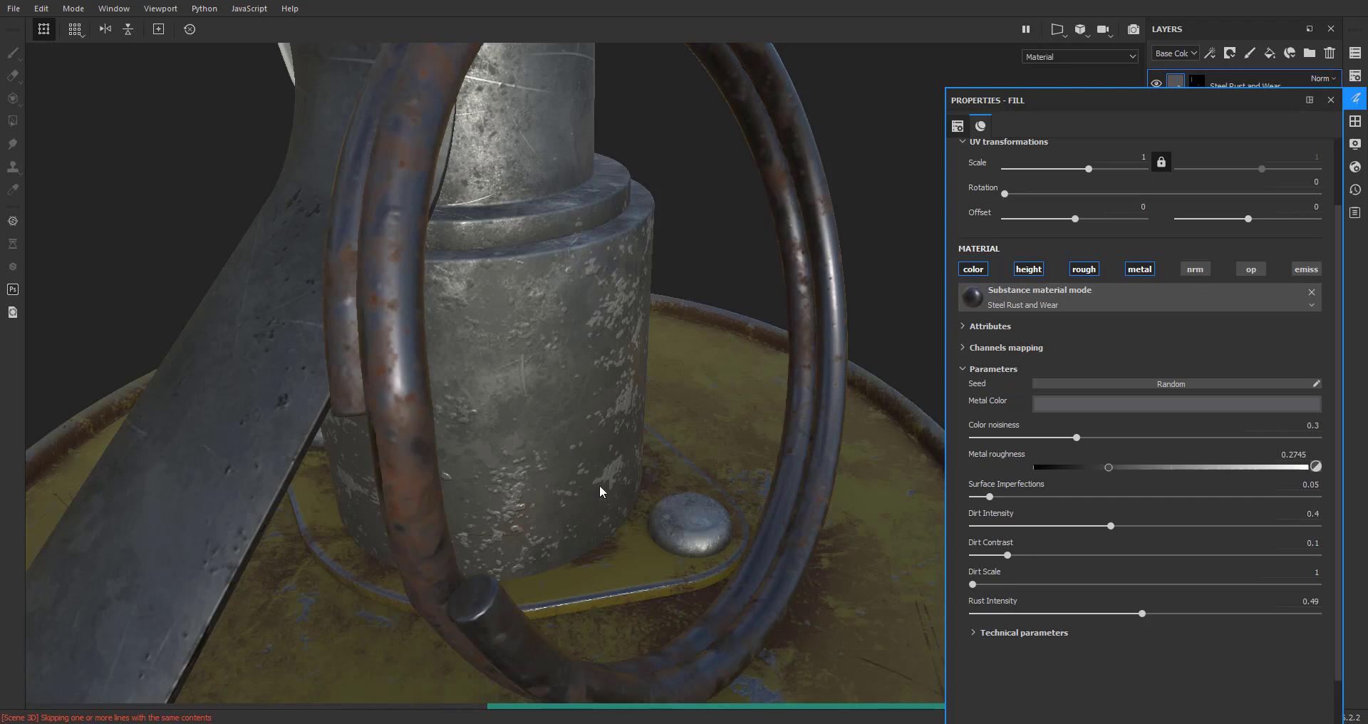
{"action": "scroll", "coordinate": [627, 489], "scroll_direction": "down", "scroll_amount": 10}
{"action": "left_click_drag", "start_coordinate": [681, 485], "coordinate": [659, 464], "text": "alt"}
{"action": "scroll", "coordinate": [709, 459], "scroll_direction": "up", "scroll_amount": 8}
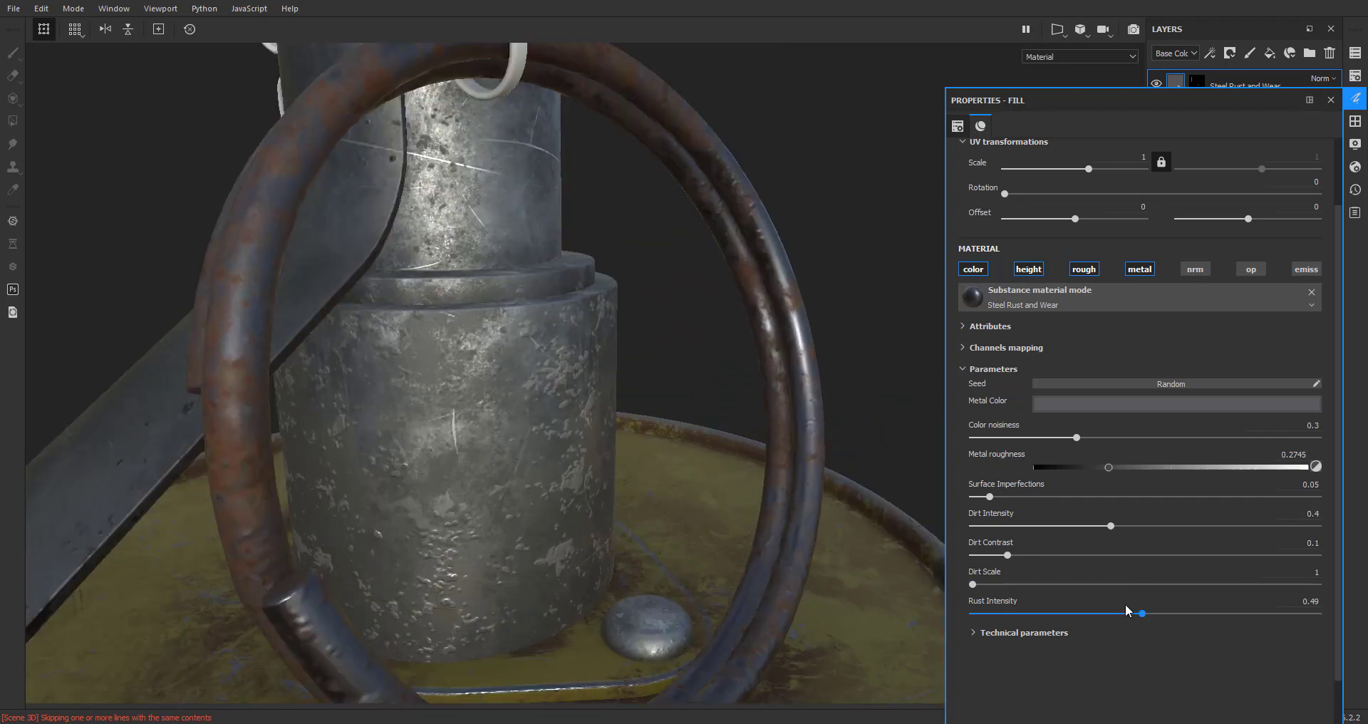
{"action": "scroll", "coordinate": [664, 473], "scroll_direction": "down", "scroll_amount": 3}
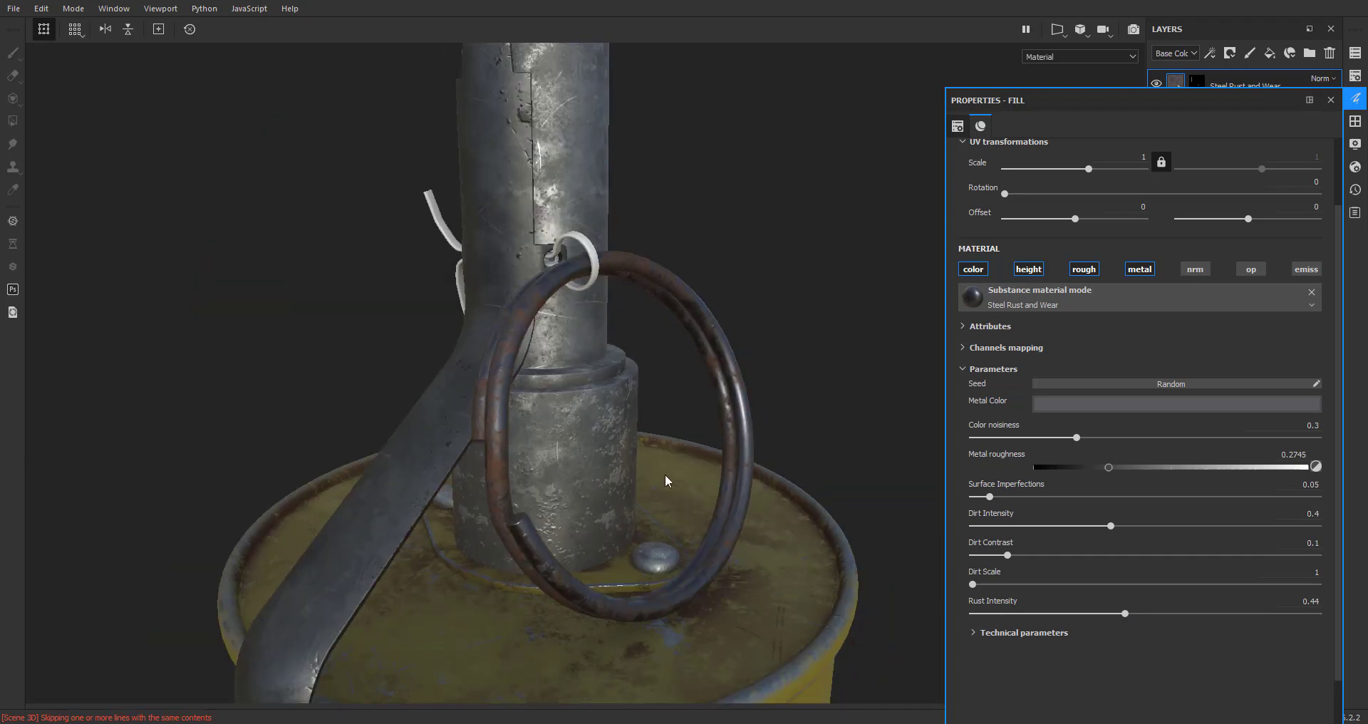
{"action": "scroll", "coordinate": [665, 473], "scroll_direction": "down", "scroll_amount": 5}
{"action": "left_click_drag", "start_coordinate": [690, 490], "coordinate": [707, 503], "text": "alt"}
{"action": "scroll", "coordinate": [698, 492], "scroll_direction": "up", "scroll_amount": 8}
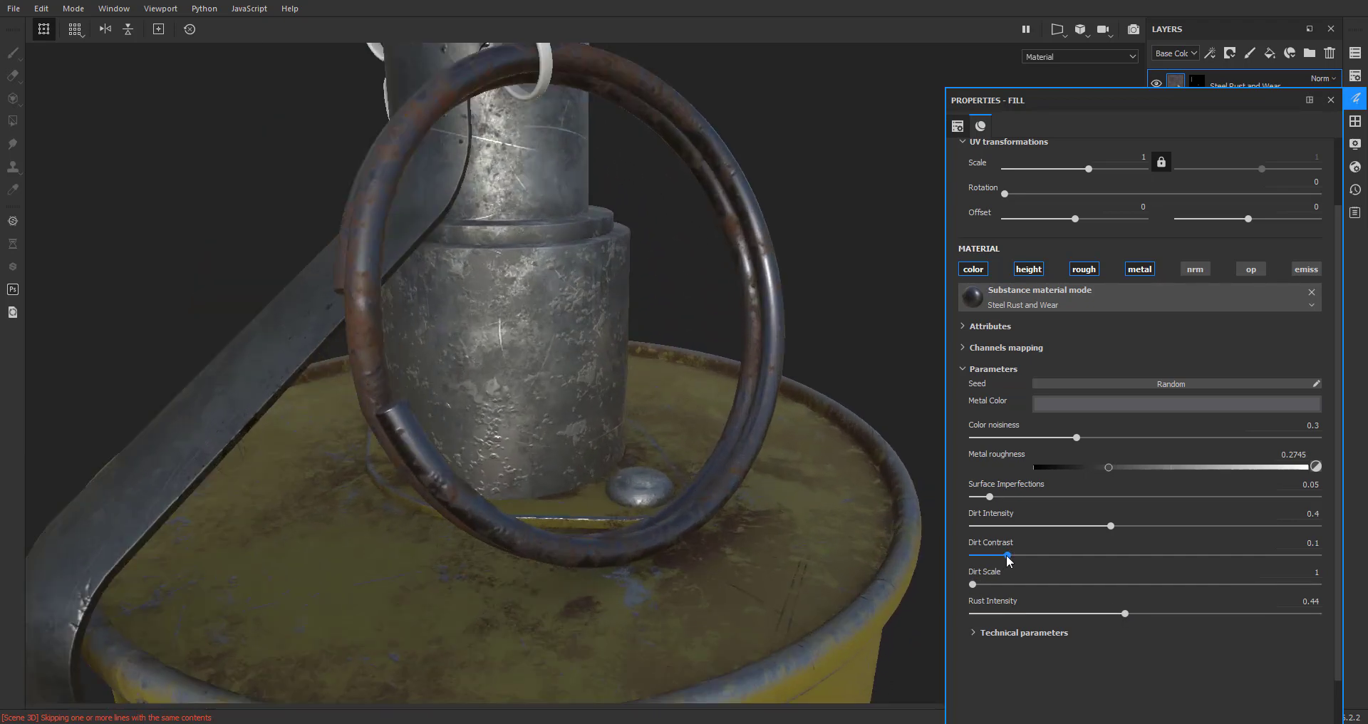
{"action": "scroll", "coordinate": [656, 464], "scroll_direction": "down", "scroll_amount": 2}
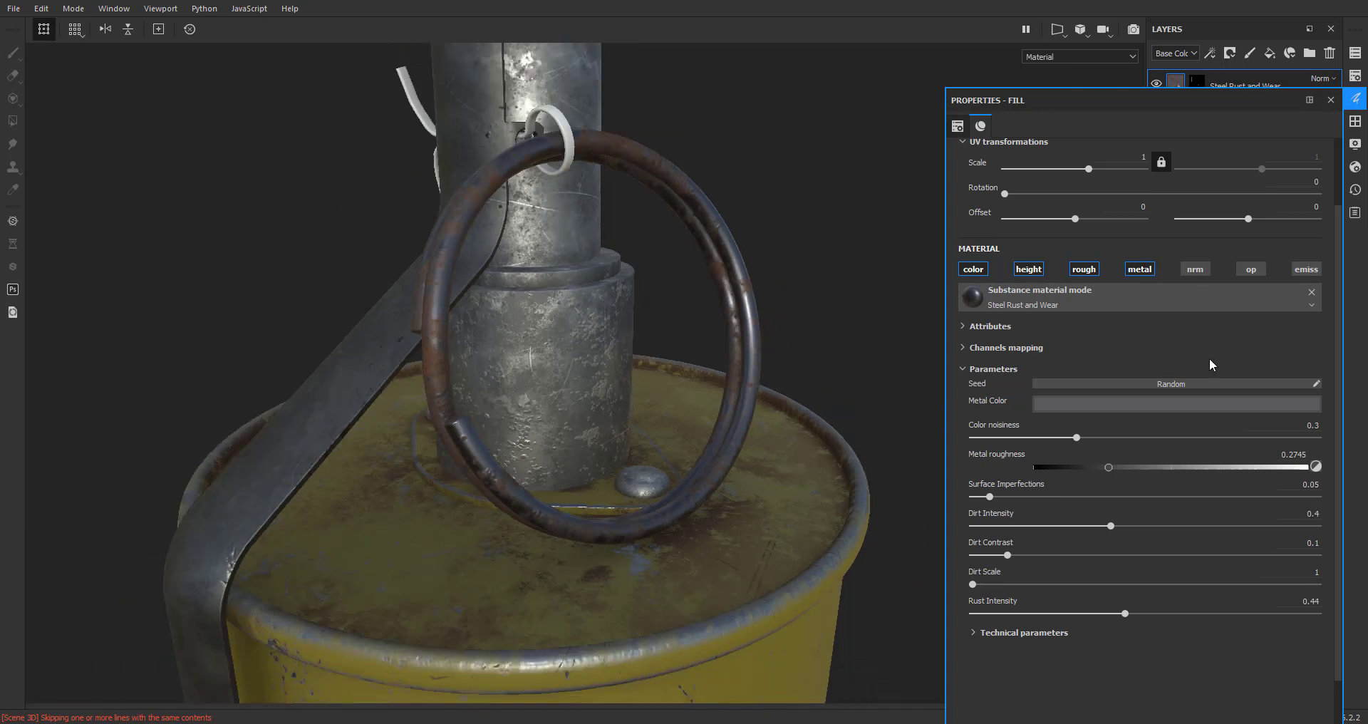
{"action": "left_click", "coordinate": [1331, 100]}
Add the Steel Rough material as a new layer above Steel Rust and Wear
{"action": "scroll", "coordinate": [620, 347], "scroll_direction": "down", "scroll_amount": 4}
{"action": "left_click_drag", "start_coordinate": [620, 348], "coordinate": [539, 371], "text": "alt"}
{"action": "scroll", "coordinate": [649, 401], "scroll_direction": "up", "scroll_amount": 5}
{"action": "middle_click_drag", "start_coordinate": [664, 301], "coordinate": [665, 405], "text": "alt"}
{"action": "scroll", "coordinate": [639, 428], "scroll_direction": "up", "scroll_amount": 5}
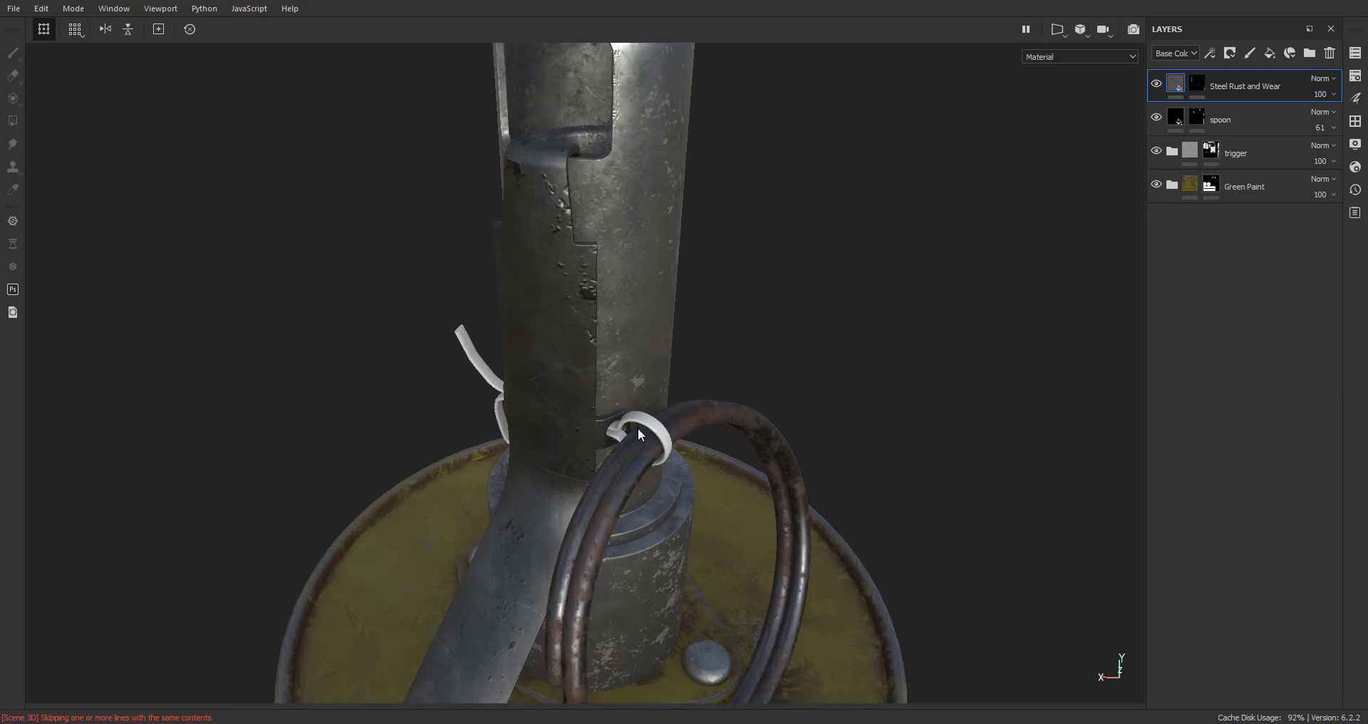
{"action": "left_click", "coordinate": [1357, 123]}
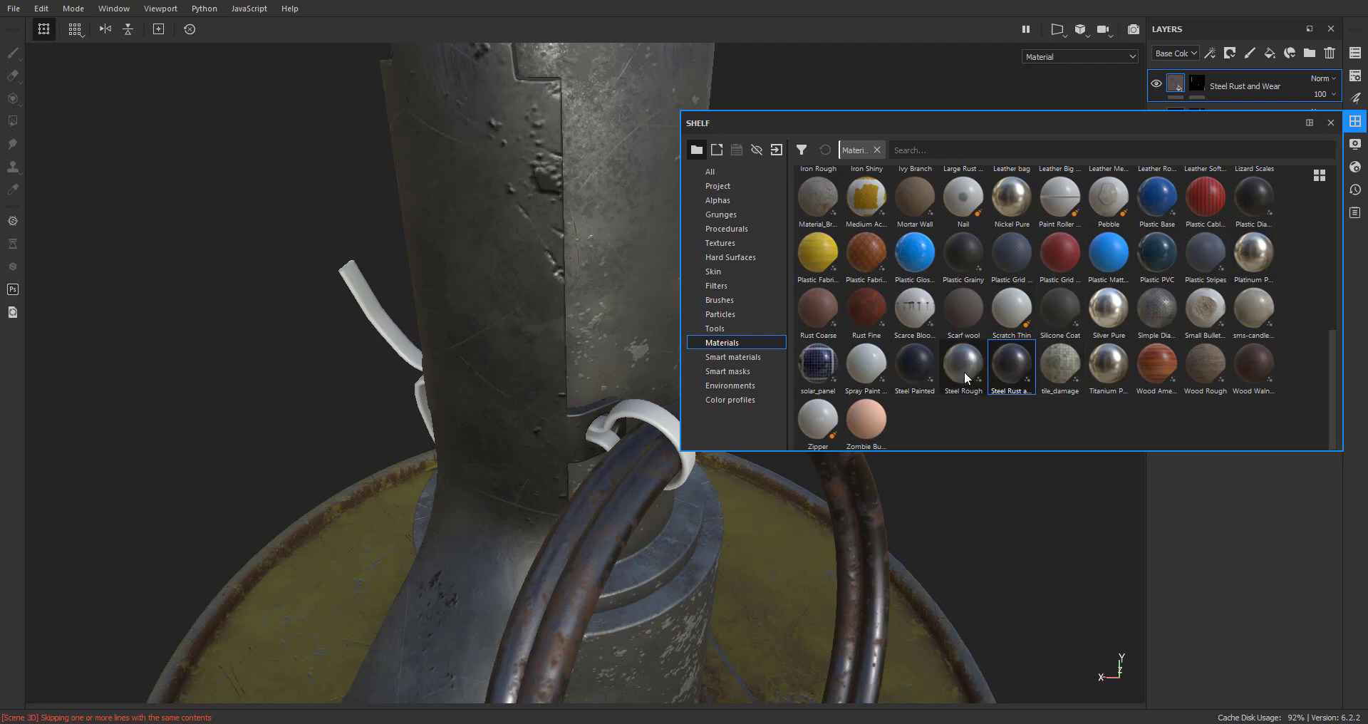
{"action": "left_click_drag", "start_coordinate": [965, 373], "coordinate": [639, 405]}
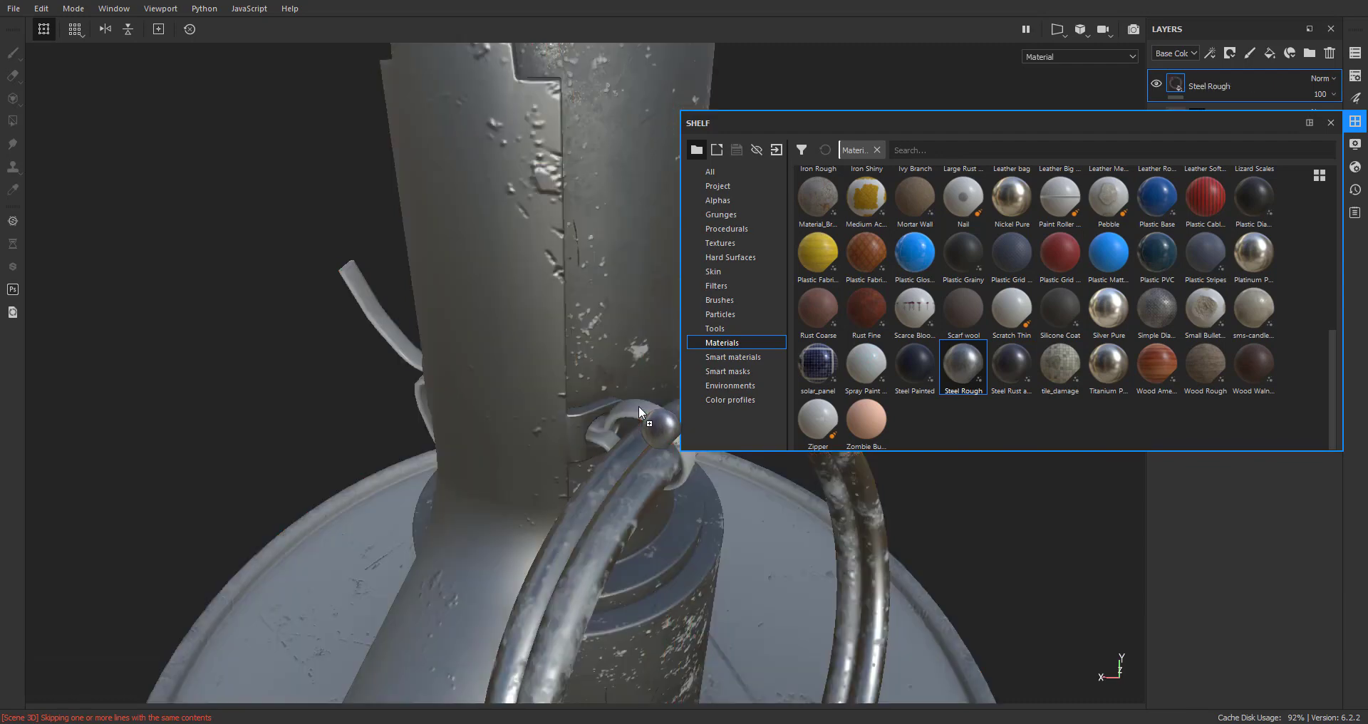
{"action": "left_click", "coordinate": [1331, 123]}
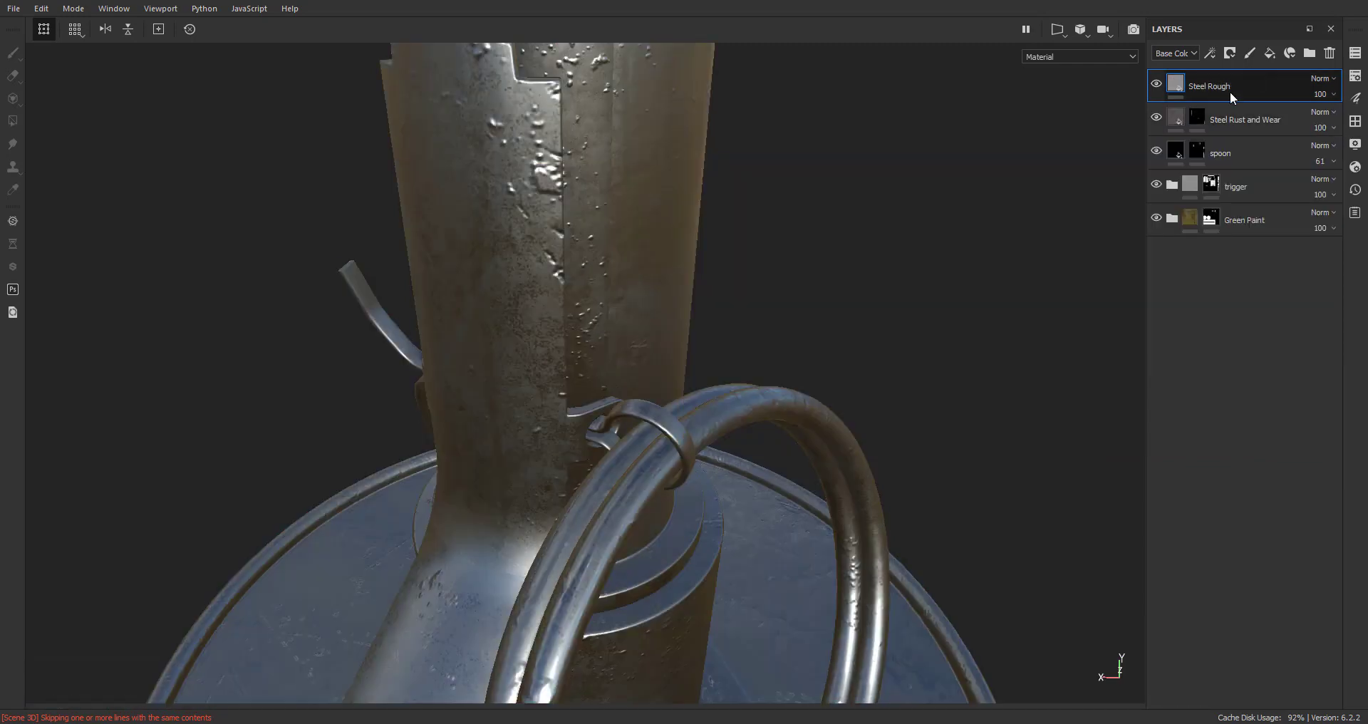
Add a black mask to the Steel Rough layer and fill the safety pin's geometry so only the pin shows it
{"action": "right_click", "coordinate": [1230, 91]}
{"action": "left_click", "coordinate": [1238, 116]}
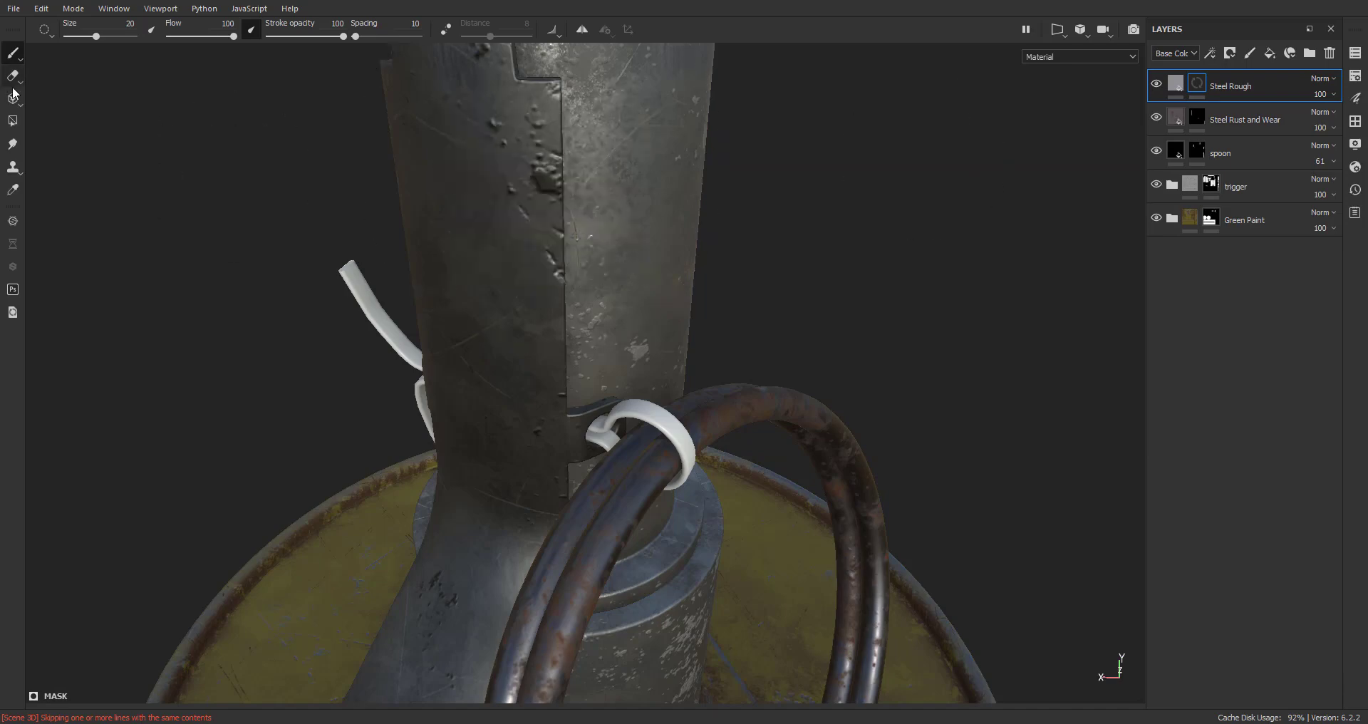
{"action": "left_click", "coordinate": [13, 122]}
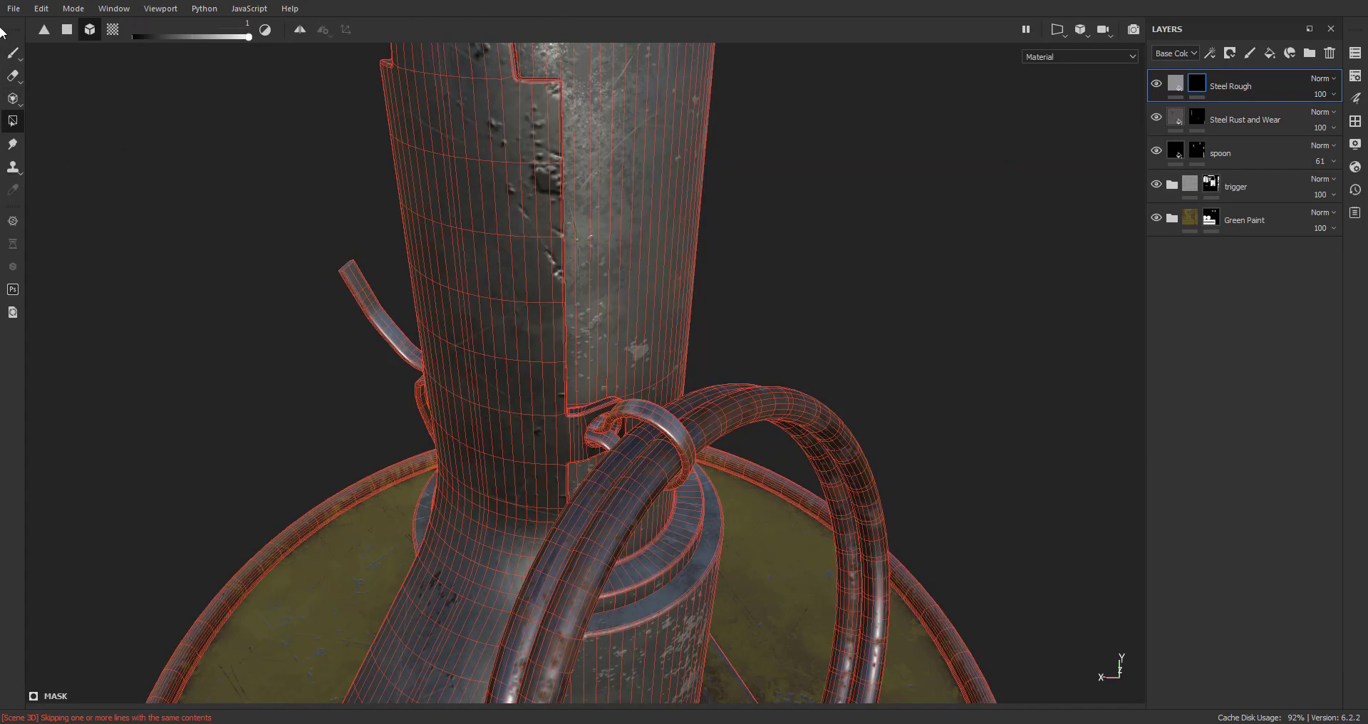
{"action": "left_click", "coordinate": [12, 56]}
{"action": "middle_click_drag", "start_coordinate": [496, 429], "coordinate": [470, 379], "text": "alt"}
{"action": "right_click_drag", "start_coordinate": [470, 379], "coordinate": [819, 419], "text": "alt"}
{"action": "mouse_move", "coordinate": [819, 419]}
{"action": "left_mouse_down", "text": "alt"}
{"action": "mouse_move", "coordinate": [998, 383]}
{"action": "mouse_move", "coordinate": [780, 427]}
{"action": "left_mouse_up", "text": "alt"}
Set the Steel Roughness of the Steel Rough layer to 0.66
{"action": "left_click", "coordinate": [1177, 86]}
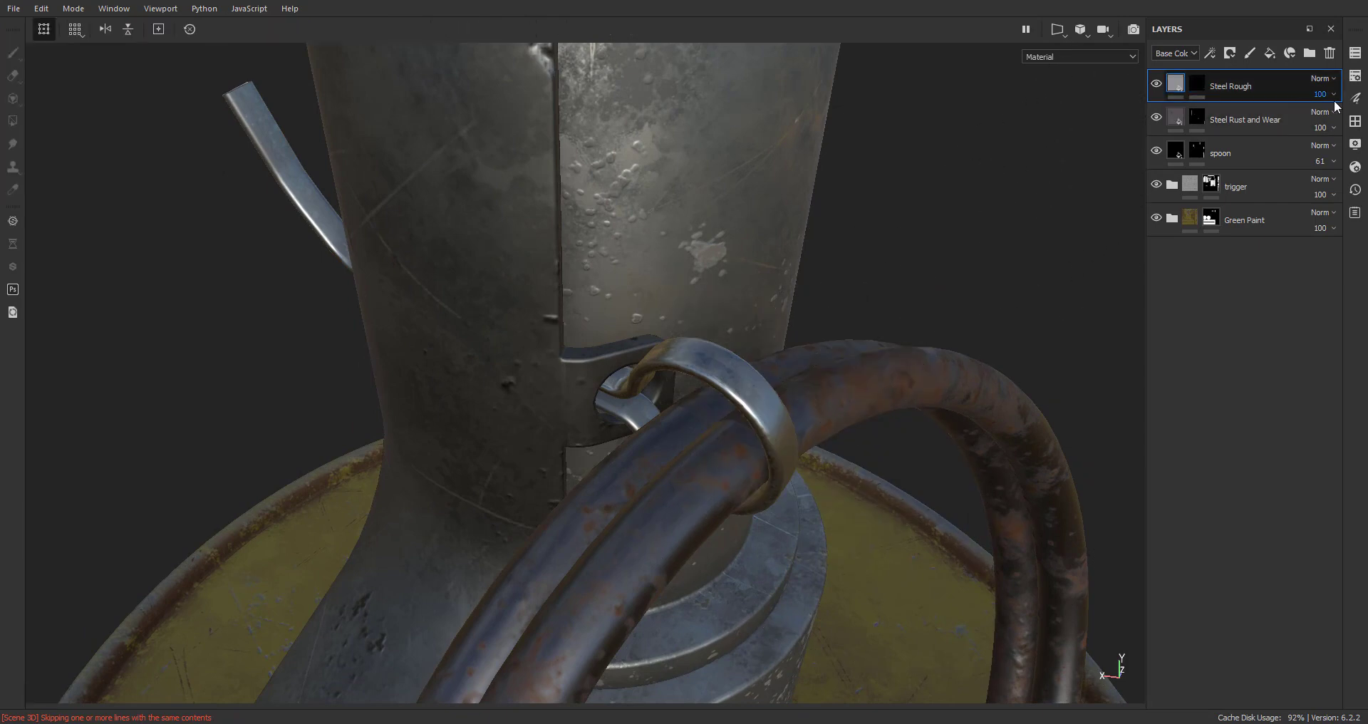
{"action": "left_click", "coordinate": [1355, 99]}
{"action": "left_click_drag", "start_coordinate": [1146, 437], "coordinate": [1237, 437]}
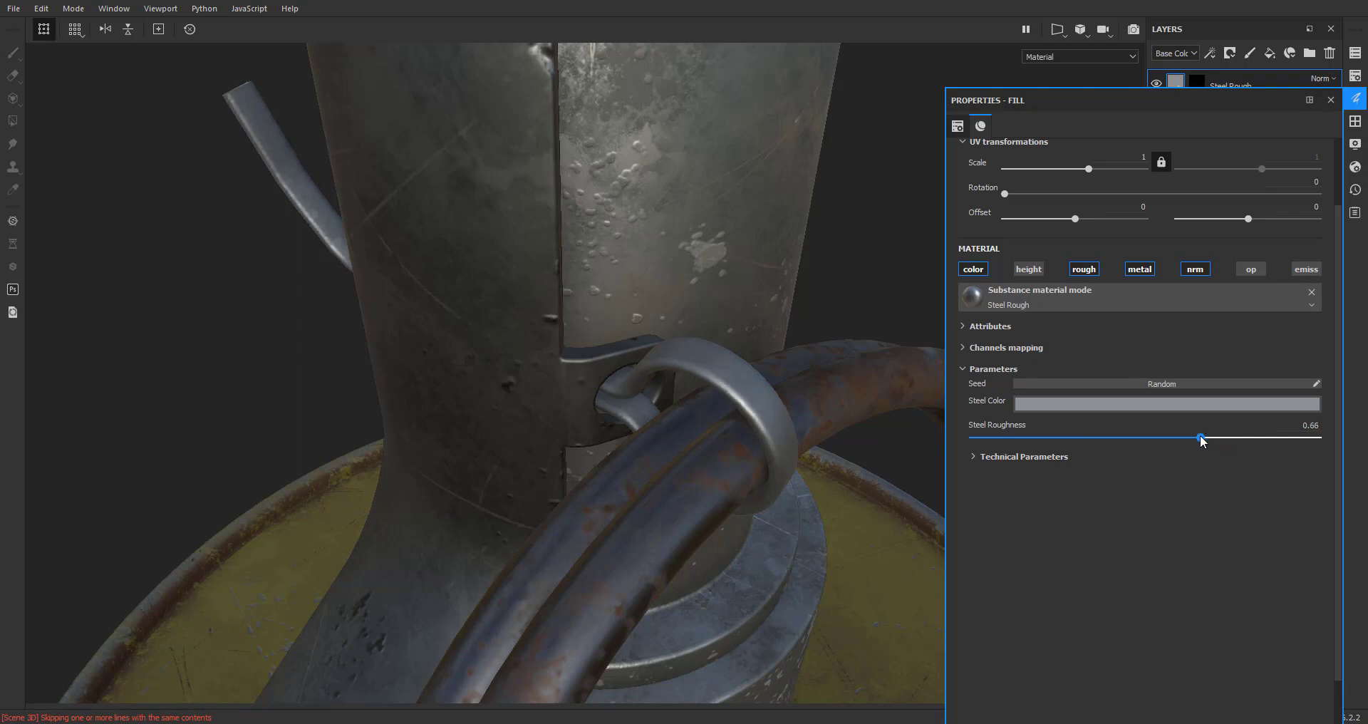
{"action": "left_click", "coordinate": [1330, 99]}
Examine the metal materials on the fuse, pull ring, pin and lid from several sides and distances
{"action": "scroll", "coordinate": [728, 385], "scroll_direction": "down", "scroll_amount": 10}
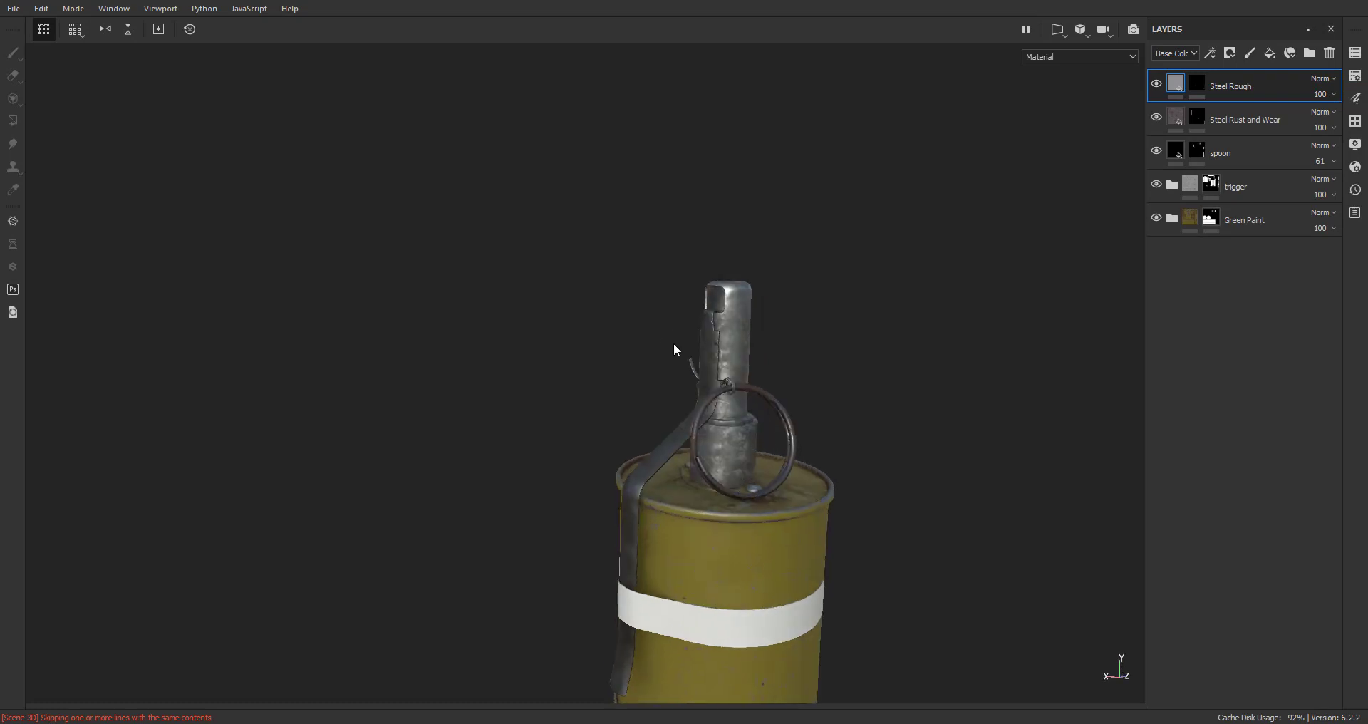
{"action": "left_click_drag", "start_coordinate": [871, 432], "coordinate": [367, 336], "text": "alt"}
{"action": "scroll", "coordinate": [632, 468], "scroll_direction": "up", "scroll_amount": 8}
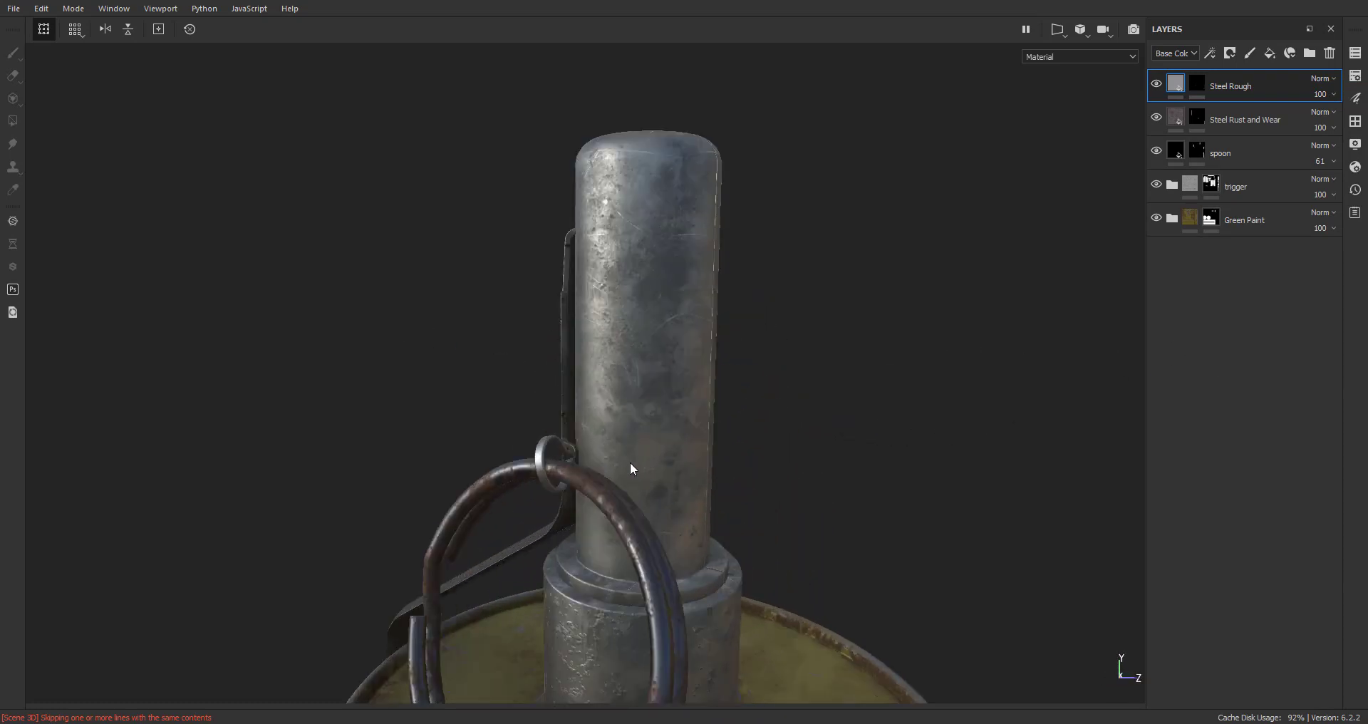
{"action": "left_click_drag", "start_coordinate": [633, 468], "coordinate": [848, 543], "text": "alt"}
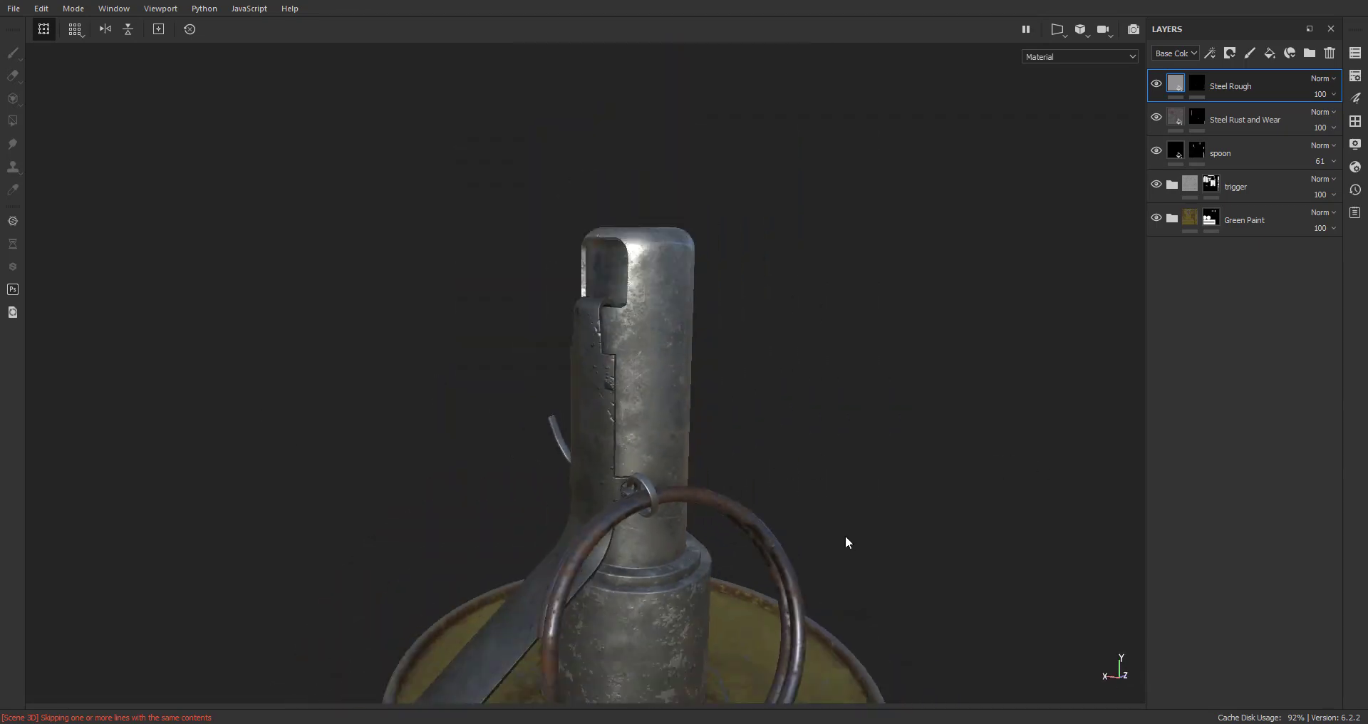
{"action": "scroll", "coordinate": [846, 538], "scroll_direction": "down", "scroll_amount": 5}
{"action": "middle_click_drag", "start_coordinate": [785, 612], "coordinate": [680, 360], "text": "alt"}
{"action": "scroll", "coordinate": [680, 359], "scroll_direction": "up", "scroll_amount": 7}
{"action": "left_click_drag", "start_coordinate": [680, 359], "coordinate": [679, 419], "text": "alt"}
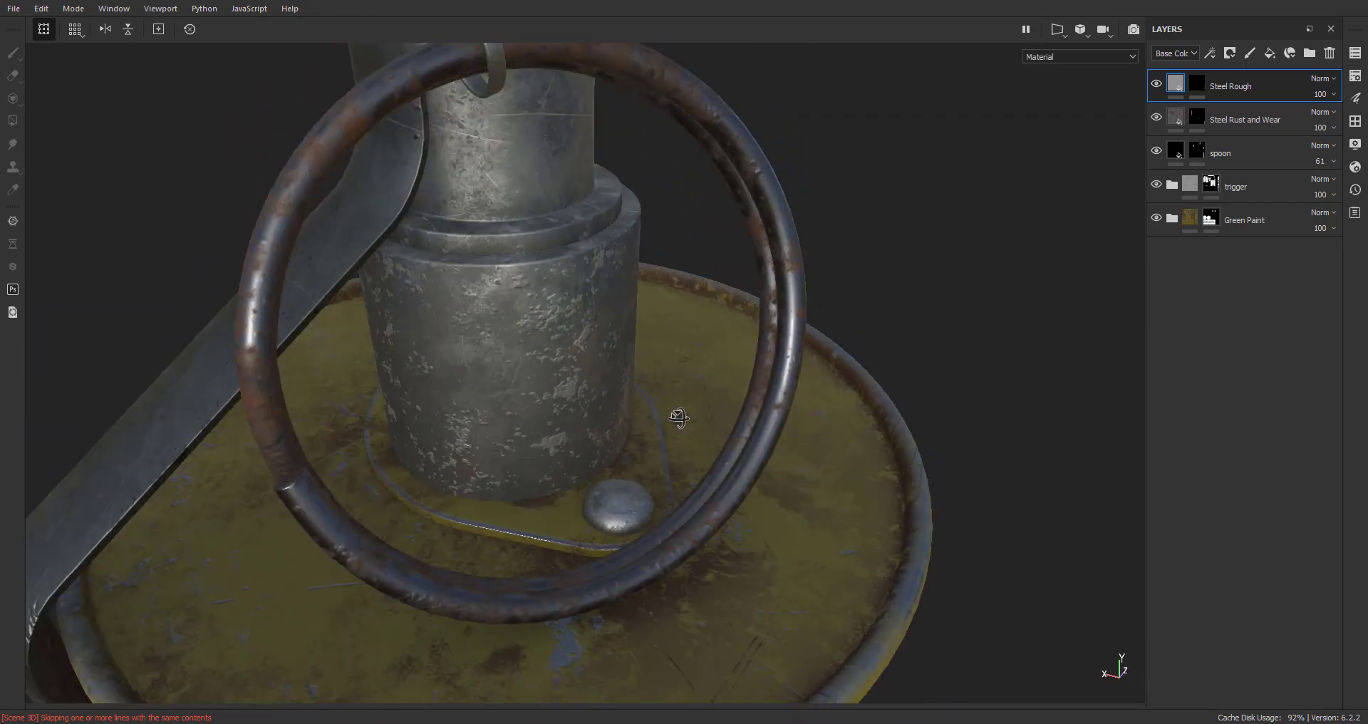
{"action": "scroll", "coordinate": [713, 464], "scroll_direction": "down", "scroll_amount": 5}
{"action": "mouse_move", "coordinate": [760, 471]}
{"action": "middle_mouse_down", "text": "alt"}
{"action": "mouse_move", "coordinate": [776, 341]}
{"action": "mouse_move", "coordinate": [726, 322]}
{"action": "mouse_move", "coordinate": [741, 426]}
{"action": "middle_mouse_up", "text": "alt"}
{"action": "scroll", "coordinate": [746, 305], "scroll_direction": "down", "scroll_amount": 1}
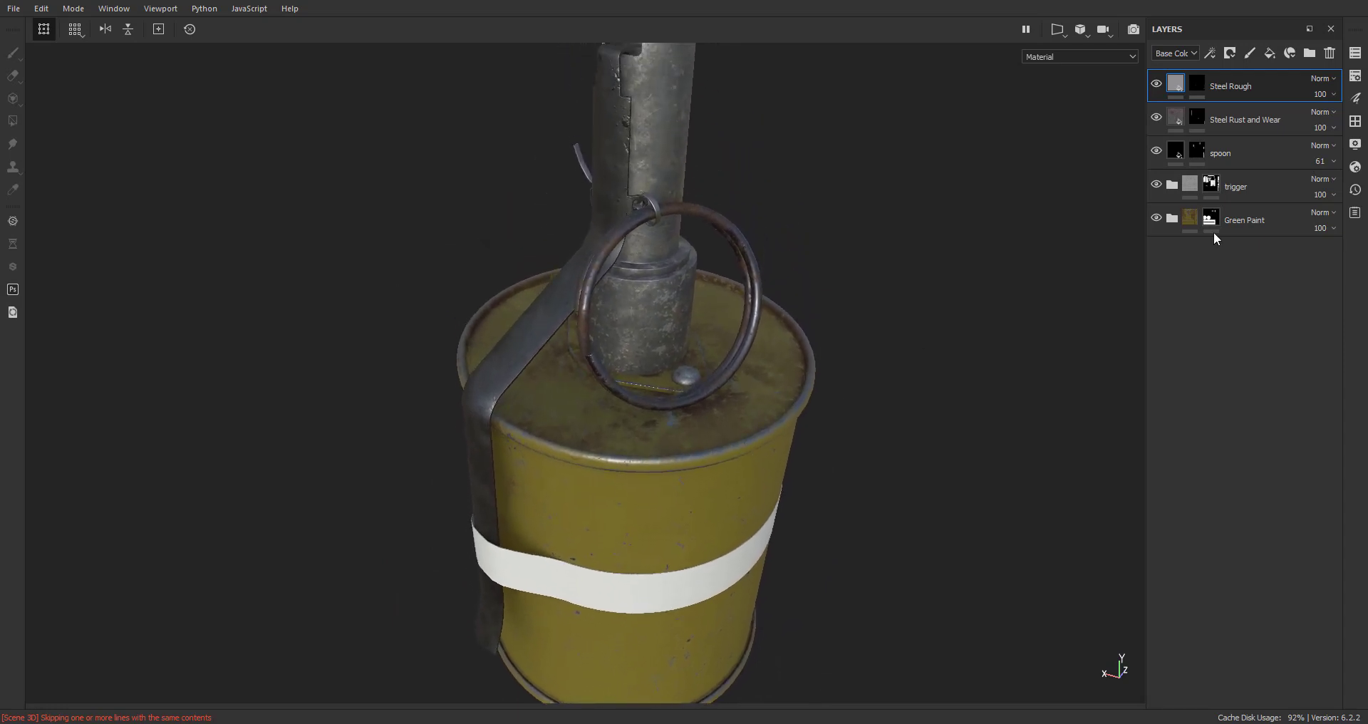
Expand the Green Paint group and select the Paint effect on the Rust layer's mask for painting on the lid
{"action": "left_click", "coordinate": [1174, 219]}
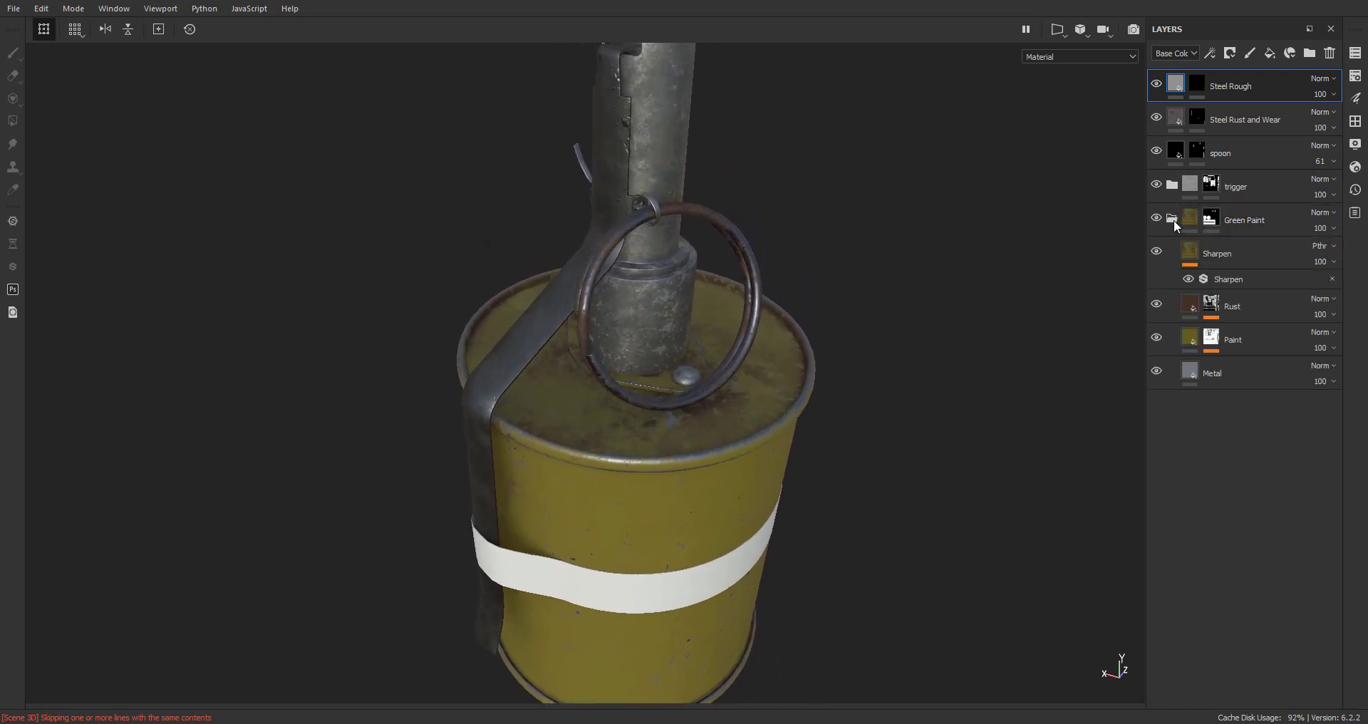
{"action": "left_click", "coordinate": [1211, 309]}
{"action": "left_click", "coordinate": [1233, 332]}
{"action": "left_click_drag", "start_coordinate": [840, 328], "coordinate": [741, 356], "text": "alt"}
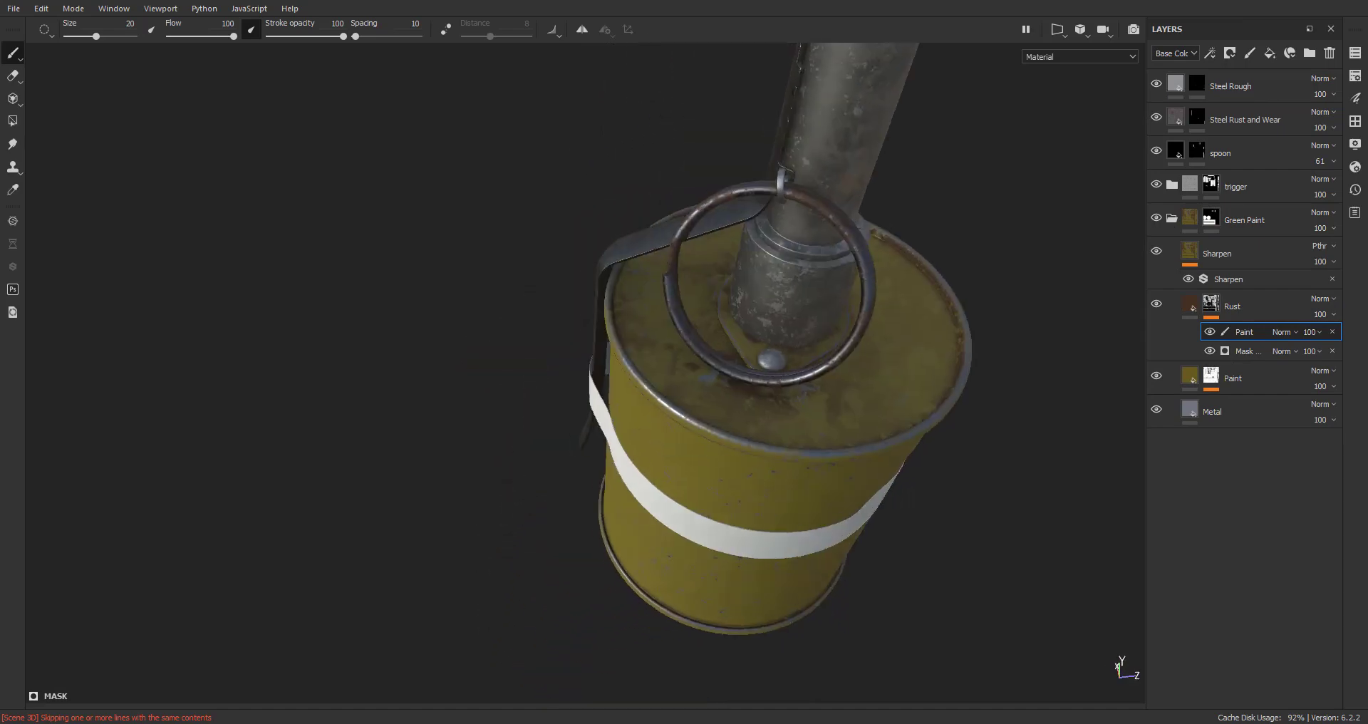
{"action": "middle_click_drag", "start_coordinate": [830, 388], "coordinate": [540, 421], "text": "alt"}
{"action": "right_click_drag", "start_coordinate": [540, 421], "coordinate": [580, 473], "text": "alt"}
{"action": "left_click_drag", "start_coordinate": [580, 473], "coordinate": [763, 345], "text": "alt"}
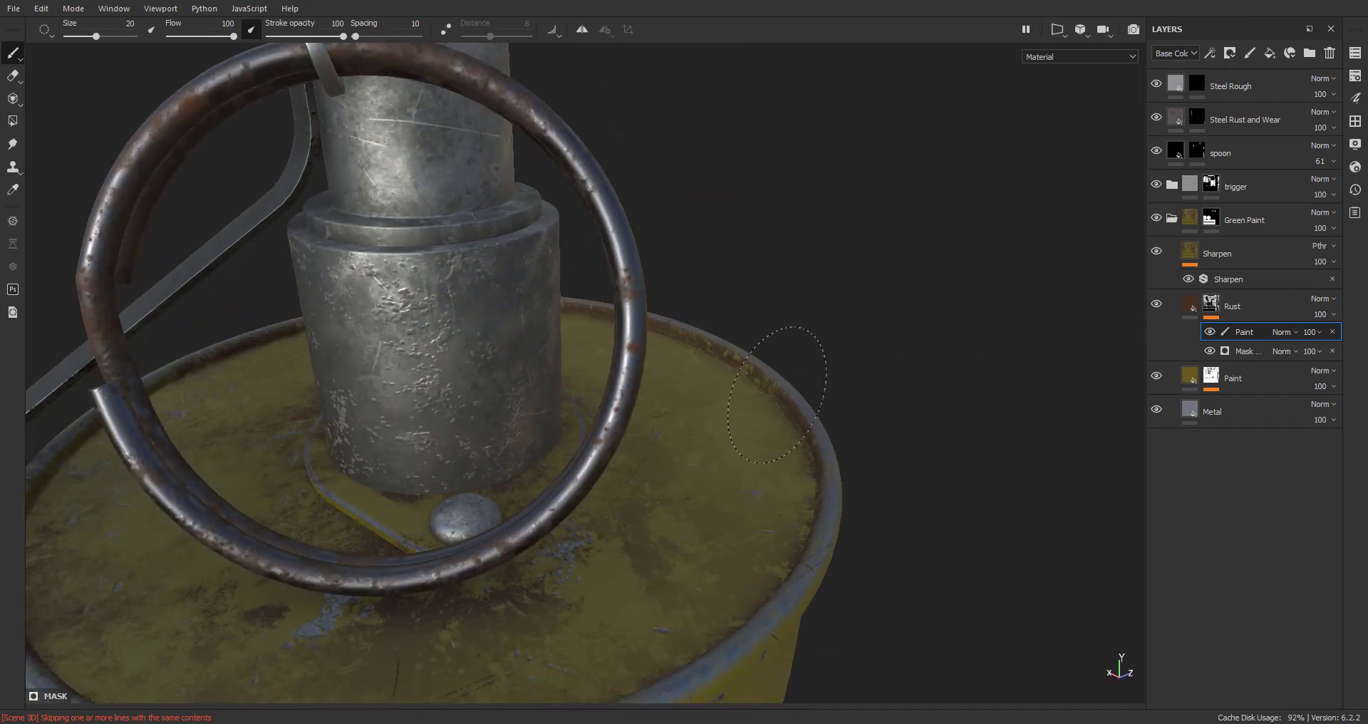
{"action": "mouse_move", "coordinate": [777, 395]}
{"action": "left_mouse_down"}
{"action": "mouse_move", "coordinate": [705, 344]}
{"action": "mouse_move", "coordinate": [794, 374]}
{"action": "mouse_move", "coordinate": [816, 419]}
{"action": "mouse_move", "coordinate": [1286, 461]}
{"action": "mouse_move", "coordinate": [1245, 420]}
{"action": "left_mouse_up"}
{"action": "key", "text": "ctrl+z"}
{"action": "key", "text": "ctrl+z"}
Paint out part of the rust along the lid's rim on the Rust layer's mask with a size 20 grunge brush
{"action": "left_click", "coordinate": [720, 387]}
{"action": "left_click", "coordinate": [823, 406]}
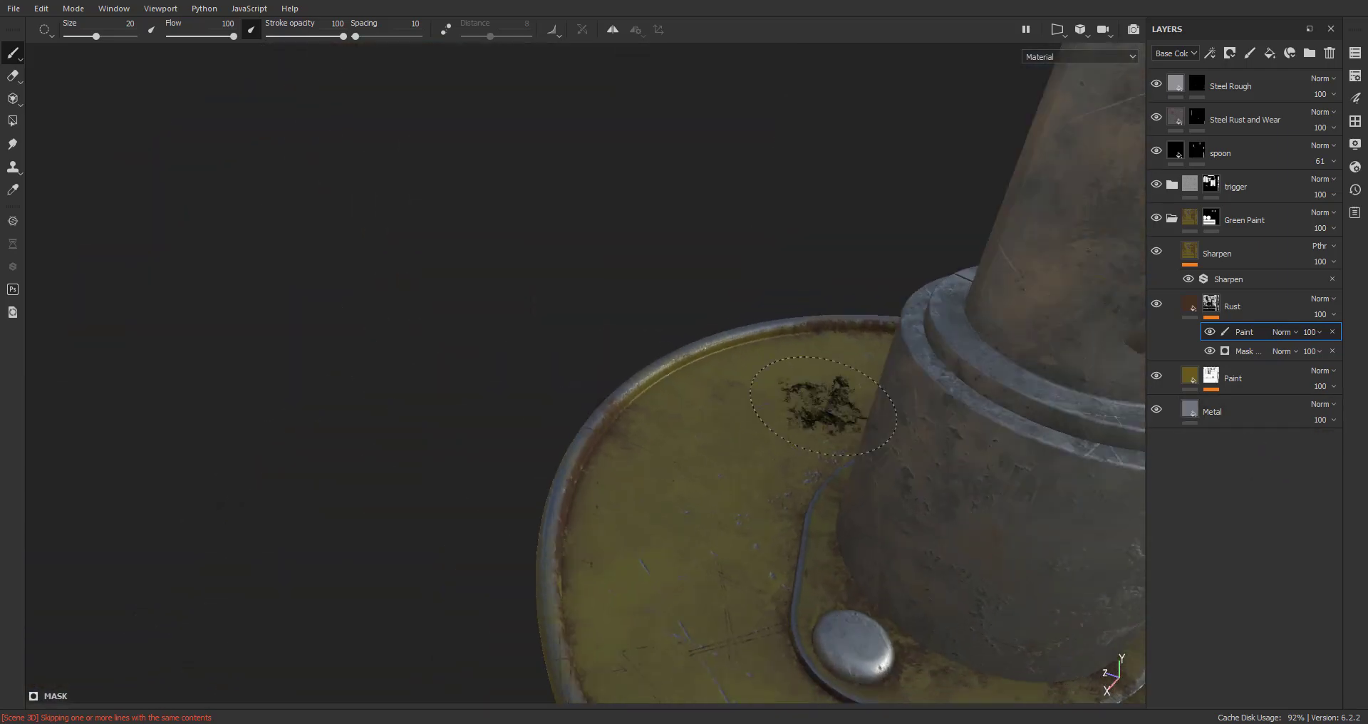
{"action": "left_click_drag", "start_coordinate": [789, 386], "coordinate": [591, 373], "text": "alt"}
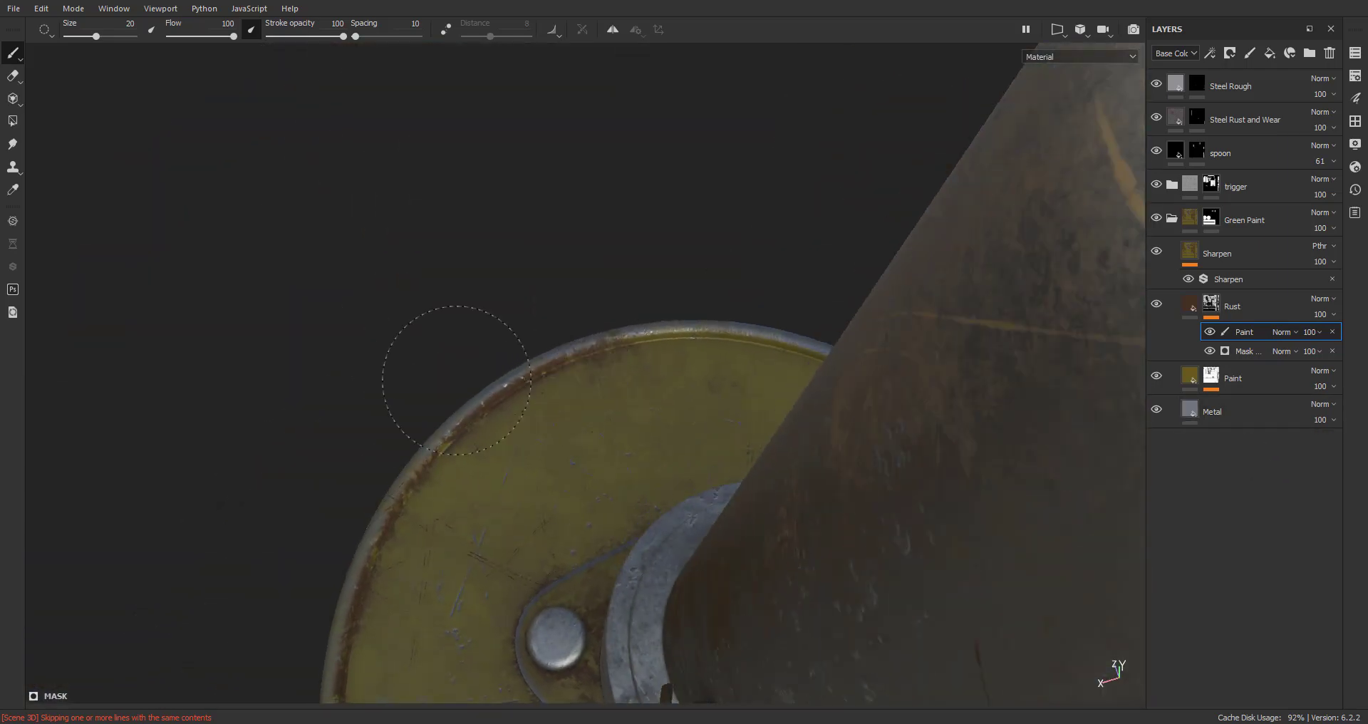
{"action": "mouse_move", "coordinate": [391, 565]}
{"action": "left_mouse_down", "text": "alt"}
{"action": "mouse_move", "coordinate": [430, 394]}
{"action": "mouse_move", "coordinate": [356, 282]}
{"action": "left_mouse_up", "text": "alt"}
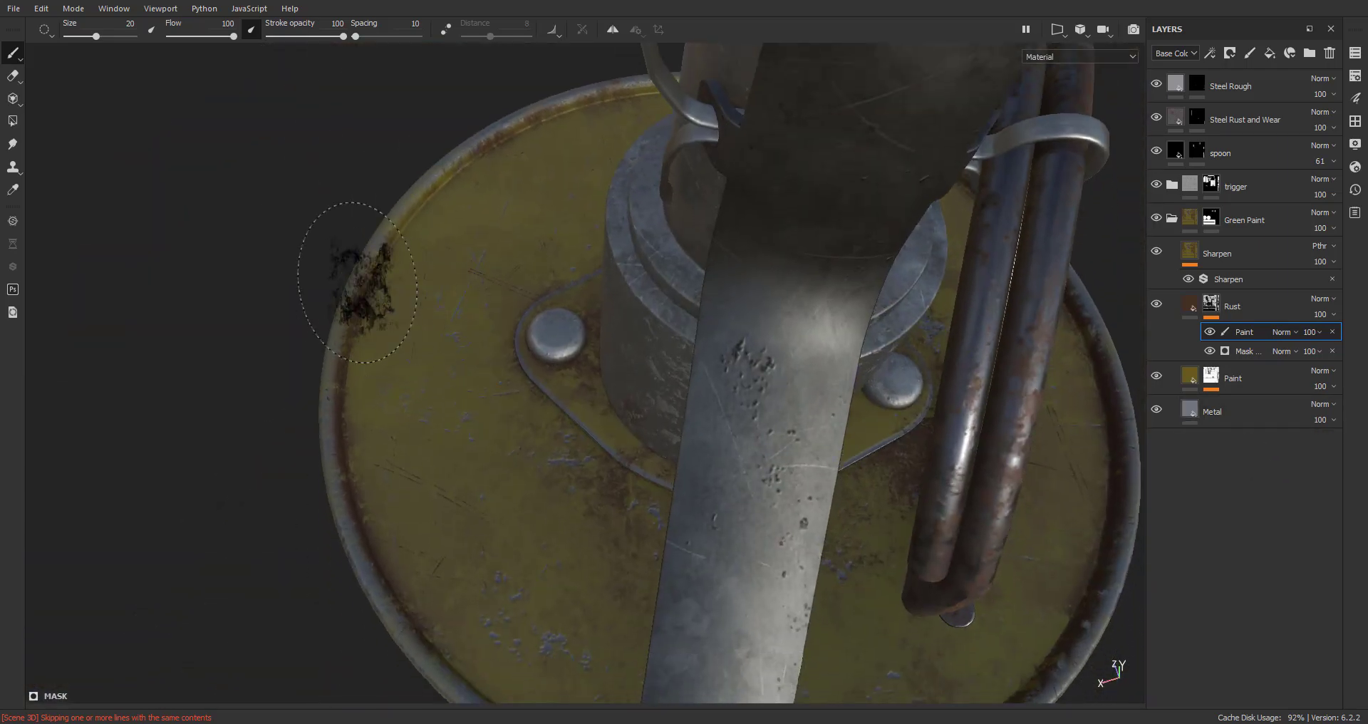
{"action": "mouse_move", "coordinate": [453, 604]}
{"action": "left_mouse_down", "text": "alt"}
{"action": "mouse_move", "coordinate": [394, 385]}
{"action": "mouse_move", "coordinate": [501, 400]}
{"action": "mouse_move", "coordinate": [253, 376]}
{"action": "mouse_move", "coordinate": [568, 324]}
{"action": "left_mouse_up", "text": "alt"}
{"action": "mouse_move", "coordinate": [702, 134]}
{"action": "left_mouse_down", "text": "alt"}
{"action": "mouse_move", "coordinate": [681, 162]}
{"action": "mouse_move", "coordinate": [661, 128]}
{"action": "left_mouse_up", "text": "alt"}
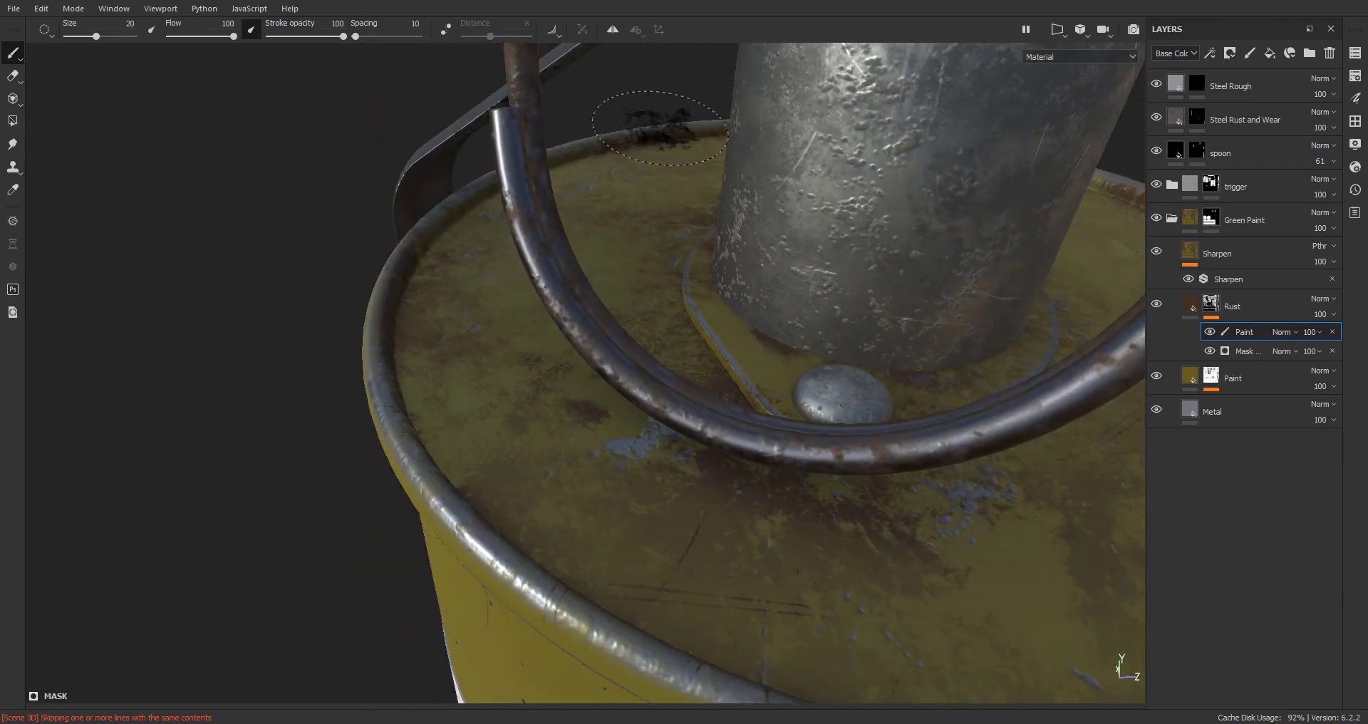
{"action": "left_click_drag", "start_coordinate": [605, 442], "coordinate": [799, 492], "text": "alt"}
{"action": "mouse_move", "coordinate": [777, 500]}
{"action": "left_mouse_down", "text": "alt"}
{"action": "mouse_move", "coordinate": [737, 614]}
{"action": "mouse_move", "coordinate": [571, 428]}
{"action": "mouse_move", "coordinate": [535, 519]}
{"action": "left_mouse_up", "text": "alt"}
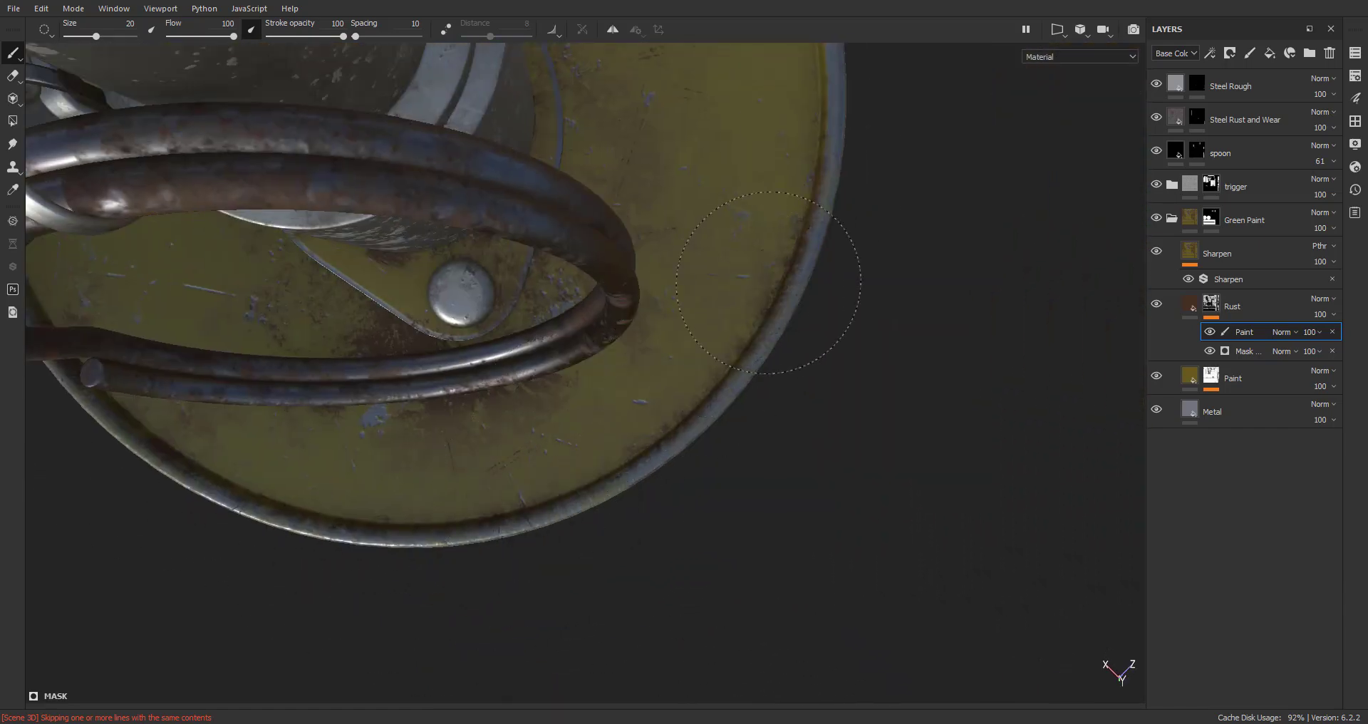
{"action": "mouse_move", "coordinate": [788, 269]}
{"action": "left_mouse_down", "text": "alt"}
{"action": "mouse_move", "coordinate": [843, 391]}
{"action": "mouse_move", "coordinate": [788, 207]}
{"action": "left_mouse_up", "text": "alt"}
Examine the whole grenade from a distance to judge how the rust on the lid reads against the body
{"action": "middle_click_drag", "start_coordinate": [484, 377], "coordinate": [713, 321], "text": "alt"}
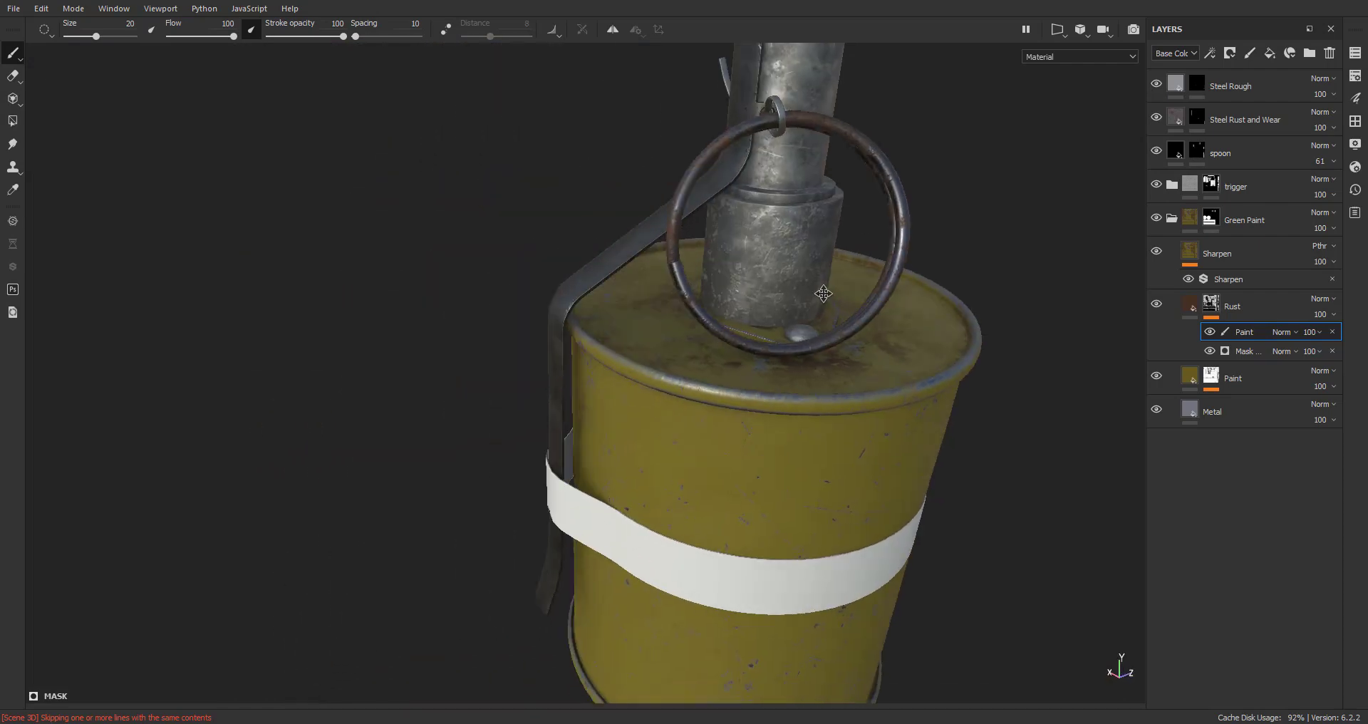
{"action": "right_click_drag", "start_coordinate": [712, 320], "coordinate": [763, 305], "text": "alt"}
{"action": "mouse_move", "coordinate": [763, 305]}
{"action": "left_mouse_down", "text": "alt"}
{"action": "mouse_move", "coordinate": [902, 260]}
{"action": "mouse_move", "coordinate": [843, 314]}
{"action": "left_mouse_up", "text": "alt"}
{"action": "right_click_drag", "start_coordinate": [883, 382], "coordinate": [872, 449], "text": "alt"}
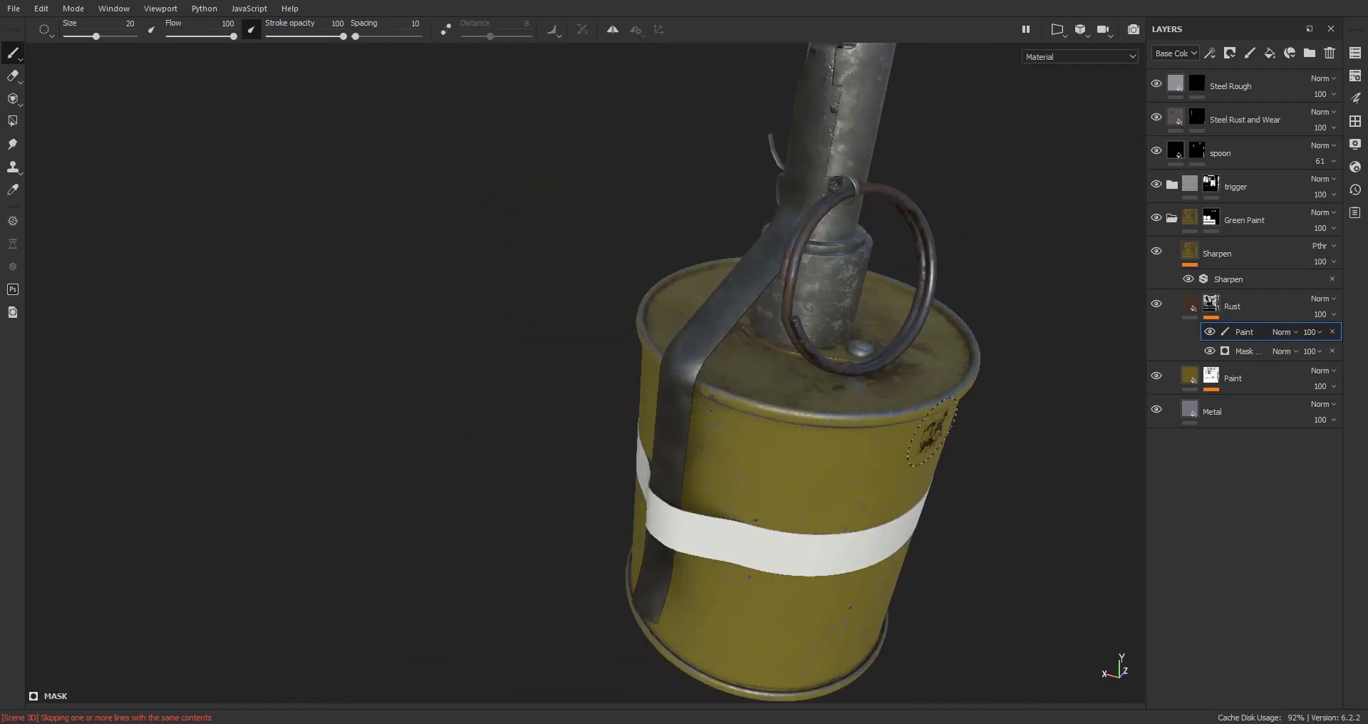
{"action": "middle_click_drag", "start_coordinate": [873, 448], "coordinate": [785, 478], "text": "alt"}
{"action": "right_click_drag", "start_coordinate": [786, 479], "coordinate": [766, 509], "text": "alt"}
{"action": "left_click_drag", "start_coordinate": [766, 510], "coordinate": [803, 482], "text": "alt"}
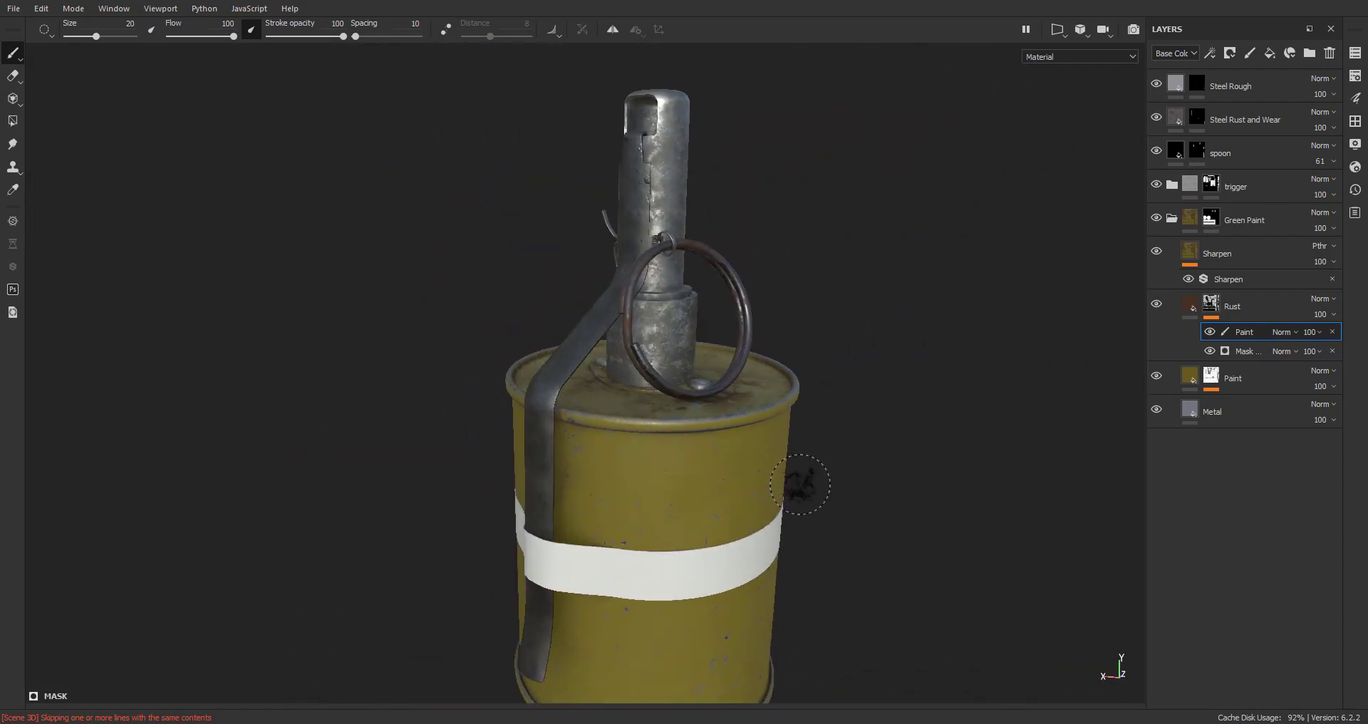
{"action": "middle_click_drag", "start_coordinate": [803, 483], "coordinate": [752, 434], "text": "alt"}
{"action": "right_click_drag", "start_coordinate": [752, 435], "coordinate": [733, 458], "text": "alt"}
{"action": "middle_click_drag", "start_coordinate": [733, 459], "coordinate": [726, 483], "text": "alt"}
{"action": "right_click_drag", "start_coordinate": [727, 482], "coordinate": [690, 467], "text": "alt"}
{"action": "mouse_move", "coordinate": [690, 467]}
{"action": "middle_mouse_down", "text": "alt"}
{"action": "mouse_move", "coordinate": [699, 480]}
{"action": "mouse_move", "coordinate": [697, 461]}
{"action": "middle_mouse_up", "text": "alt"}
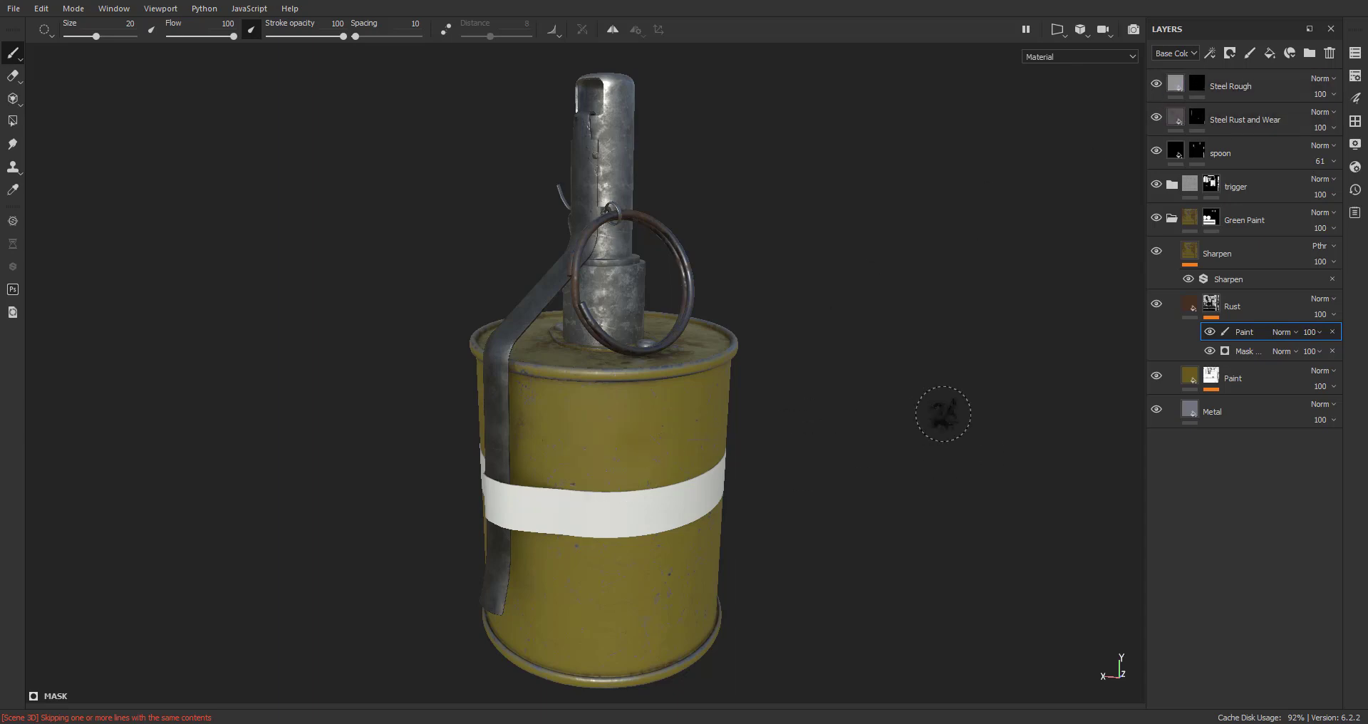
Examine the scratches and paint chips on the green body around the white band from close up
{"action": "scroll", "coordinate": [906, 419], "scroll_direction": "up", "scroll_amount": 5}
{"action": "left_click_drag", "start_coordinate": [905, 420], "coordinate": [751, 406], "text": "alt"}
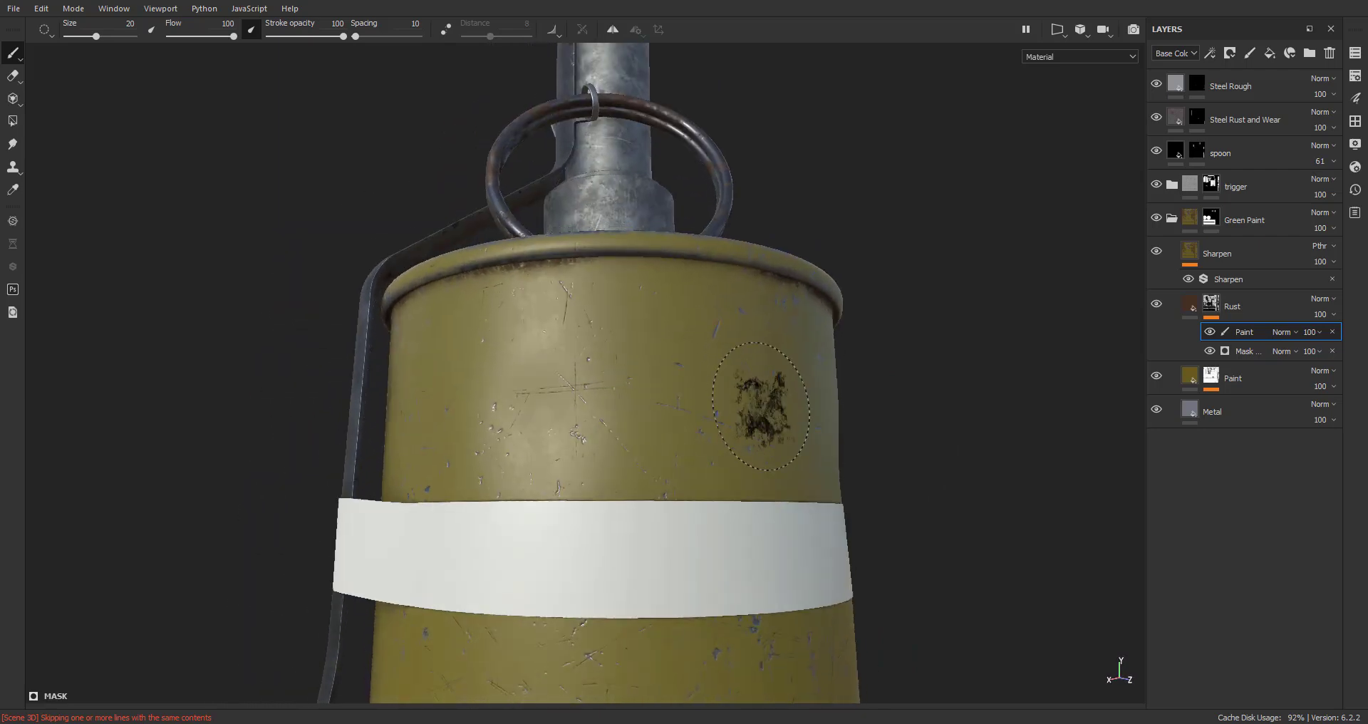
{"action": "middle_click_drag", "start_coordinate": [751, 406], "coordinate": [773, 342], "text": "alt"}
{"action": "scroll", "coordinate": [665, 357], "scroll_direction": "up", "scroll_amount": 3}
{"action": "left_click_drag", "start_coordinate": [665, 357], "coordinate": [785, 388], "text": "alt"}
{"action": "middle_click_drag", "start_coordinate": [785, 388], "coordinate": [794, 415], "text": "alt"}
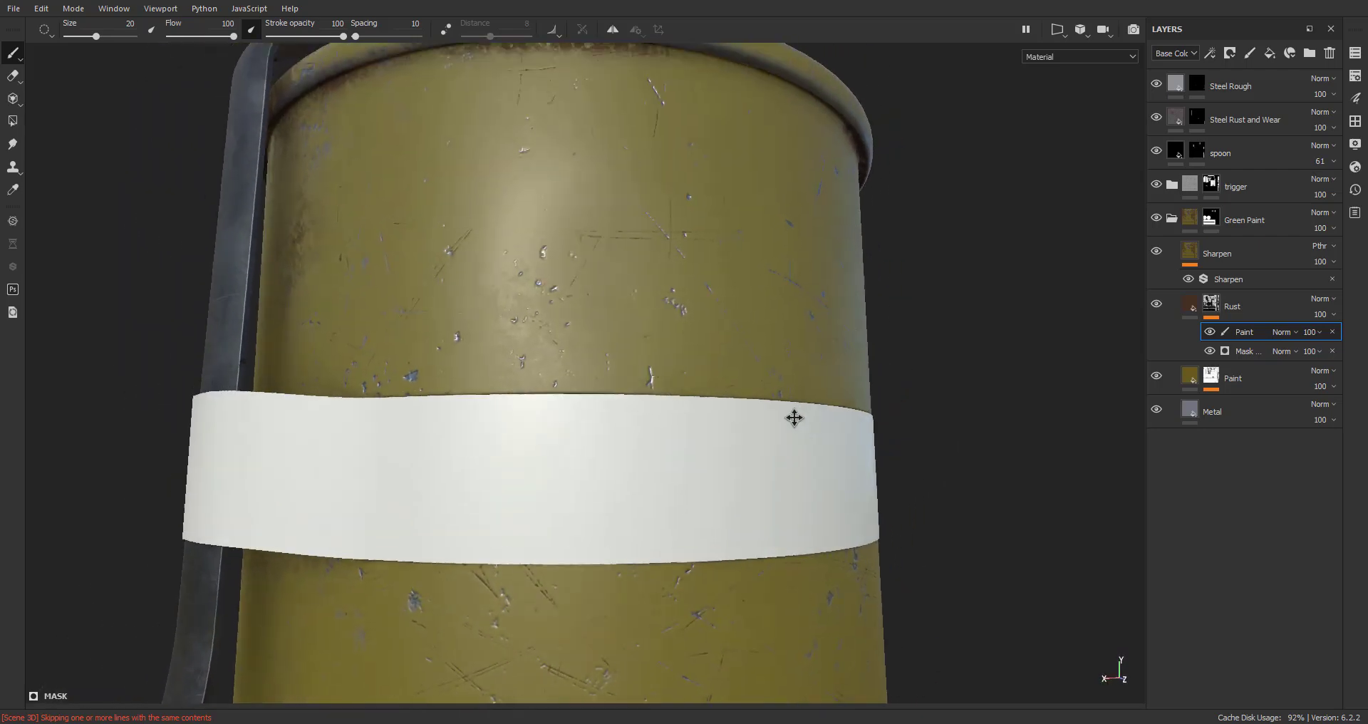
{"action": "mouse_move", "coordinate": [793, 416]}
{"action": "left_mouse_down", "text": "alt"}
{"action": "mouse_move", "coordinate": [682, 410]}
{"action": "mouse_move", "coordinate": [610, 335]}
{"action": "left_mouse_up", "text": "alt"}
{"action": "scroll", "coordinate": [886, 473], "scroll_direction": "down", "scroll_amount": 2}
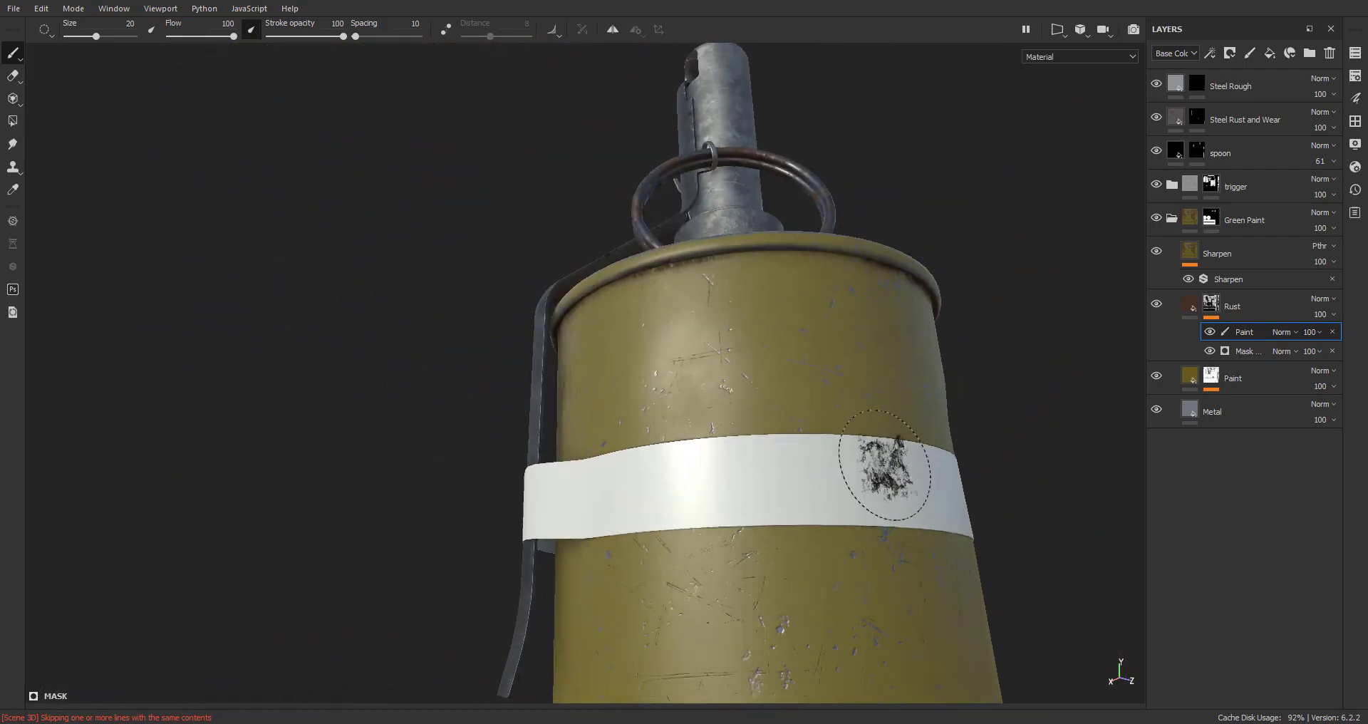
{"action": "mouse_move", "coordinate": [885, 473]}
{"action": "left_mouse_down", "text": "alt"}
{"action": "mouse_move", "coordinate": [858, 513]}
{"action": "mouse_move", "coordinate": [696, 437]}
{"action": "mouse_move", "coordinate": [406, 413]}
{"action": "mouse_move", "coordinate": [678, 427]}
{"action": "mouse_move", "coordinate": [717, 456]}
{"action": "mouse_move", "coordinate": [464, 451]}
{"action": "mouse_move", "coordinate": [498, 468]}
{"action": "mouse_move", "coordinate": [534, 452]}
{"action": "mouse_move", "coordinate": [483, 406]}
{"action": "mouse_move", "coordinate": [399, 410]}
{"action": "mouse_move", "coordinate": [946, 458]}
{"action": "mouse_move", "coordinate": [916, 489]}
{"action": "left_mouse_up", "text": "alt"}
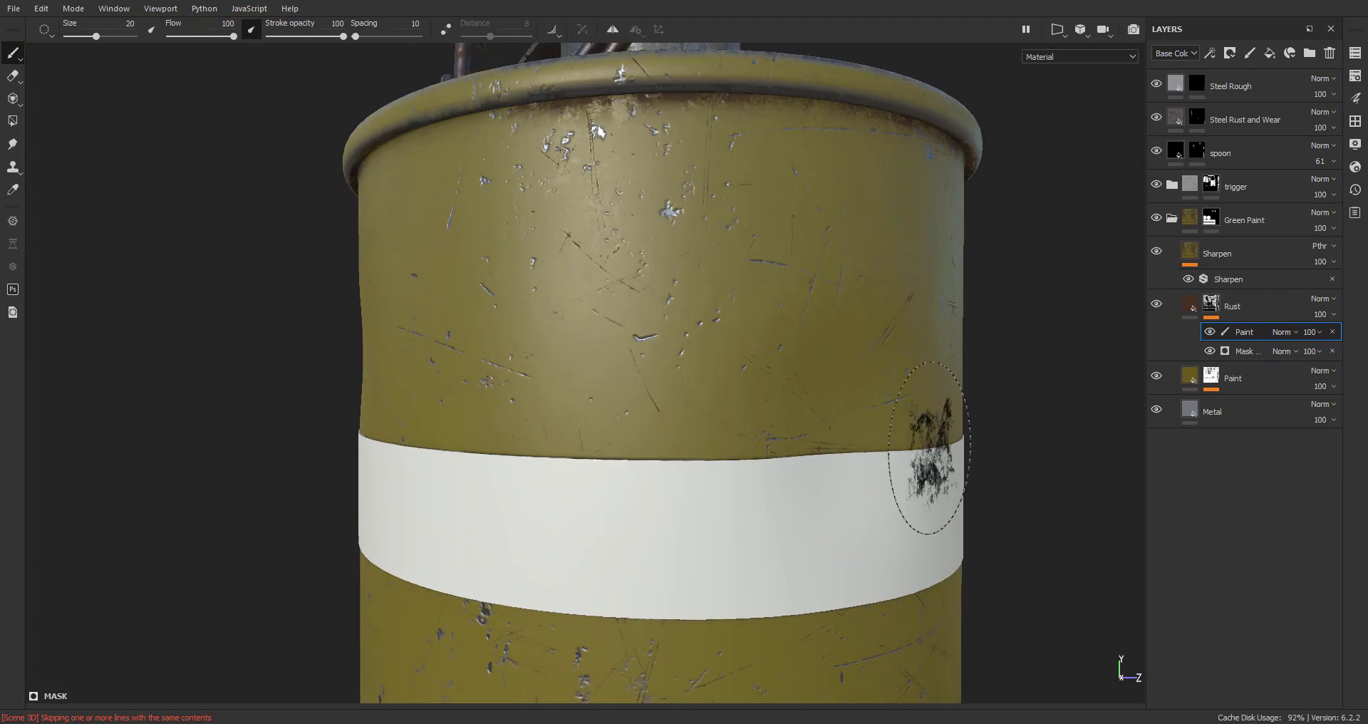
Paint a rust patch on the green body just above the white band with the brush size at 12.06
{"action": "left_click_drag", "start_coordinate": [846, 391], "coordinate": [531, 228], "text": "alt"}
{"action": "scroll", "coordinate": [672, 458], "scroll_direction": "up", "scroll_amount": 3}
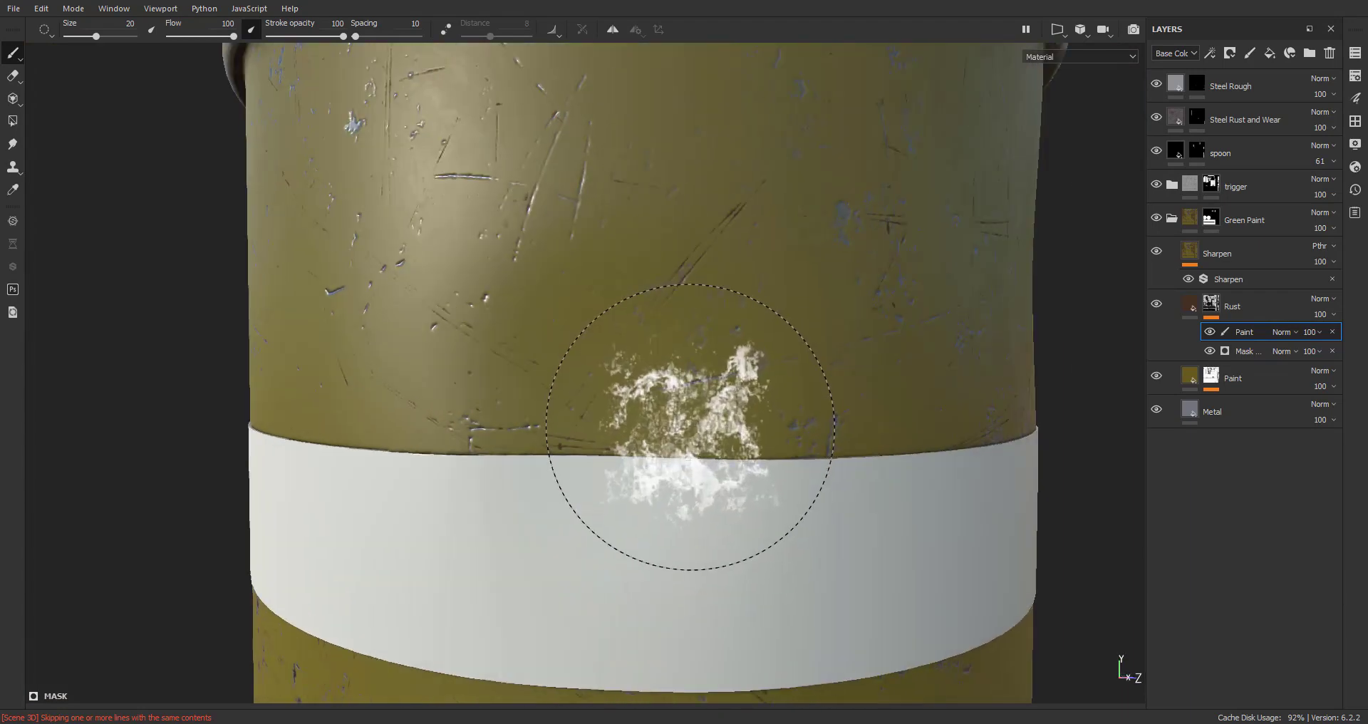
{"action": "mouse_move", "coordinate": [672, 458]}
{"action": "left_mouse_down", "text": "alt"}
{"action": "mouse_move", "coordinate": [653, 406]}
{"action": "mouse_move", "coordinate": [609, 383]}
{"action": "left_mouse_up", "text": "alt"}
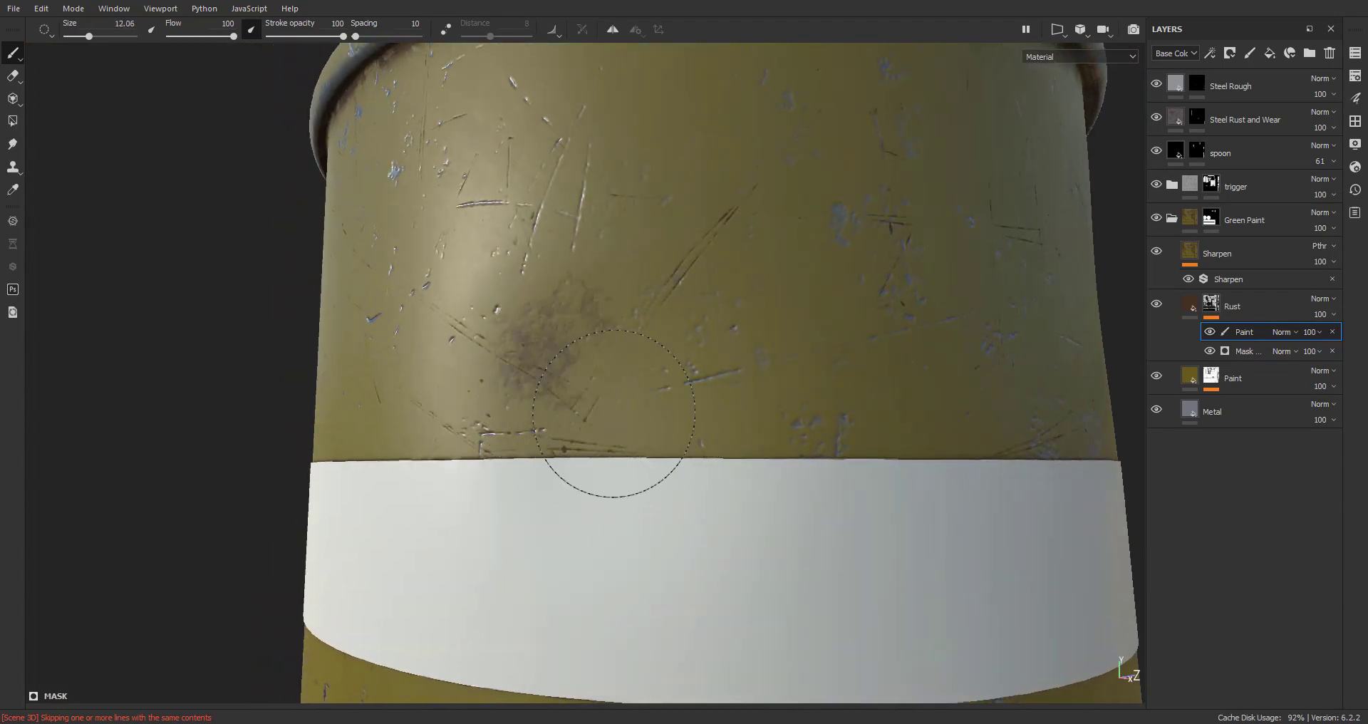
{"action": "left_click_drag", "start_coordinate": [710, 423], "coordinate": [654, 353], "text": "alt"}
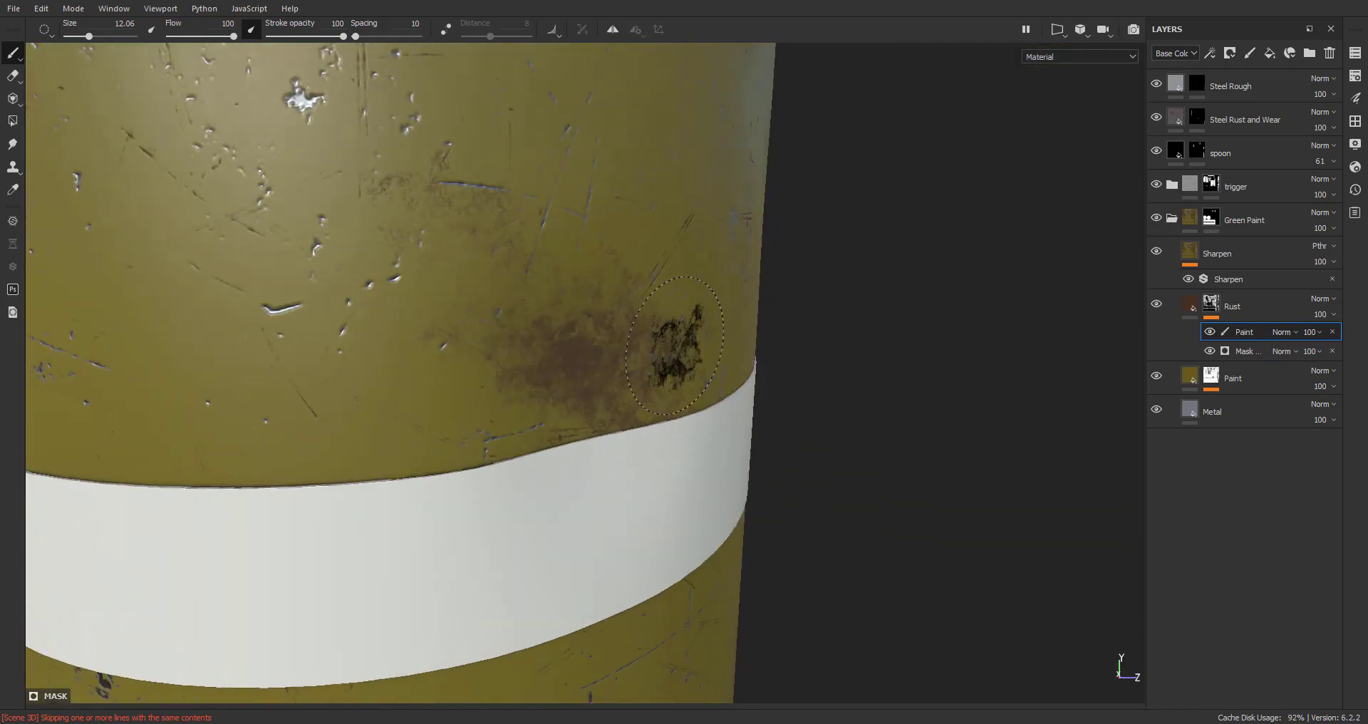
{"action": "mouse_move", "coordinate": [413, 395]}
{"action": "left_mouse_down", "text": "alt"}
{"action": "mouse_move", "coordinate": [869, 345]}
{"action": "mouse_move", "coordinate": [812, 379]}
{"action": "mouse_move", "coordinate": [712, 367]}
{"action": "left_mouse_up", "text": "alt"}
{"action": "scroll", "coordinate": [582, 390], "scroll_direction": "down", "scroll_amount": 3}
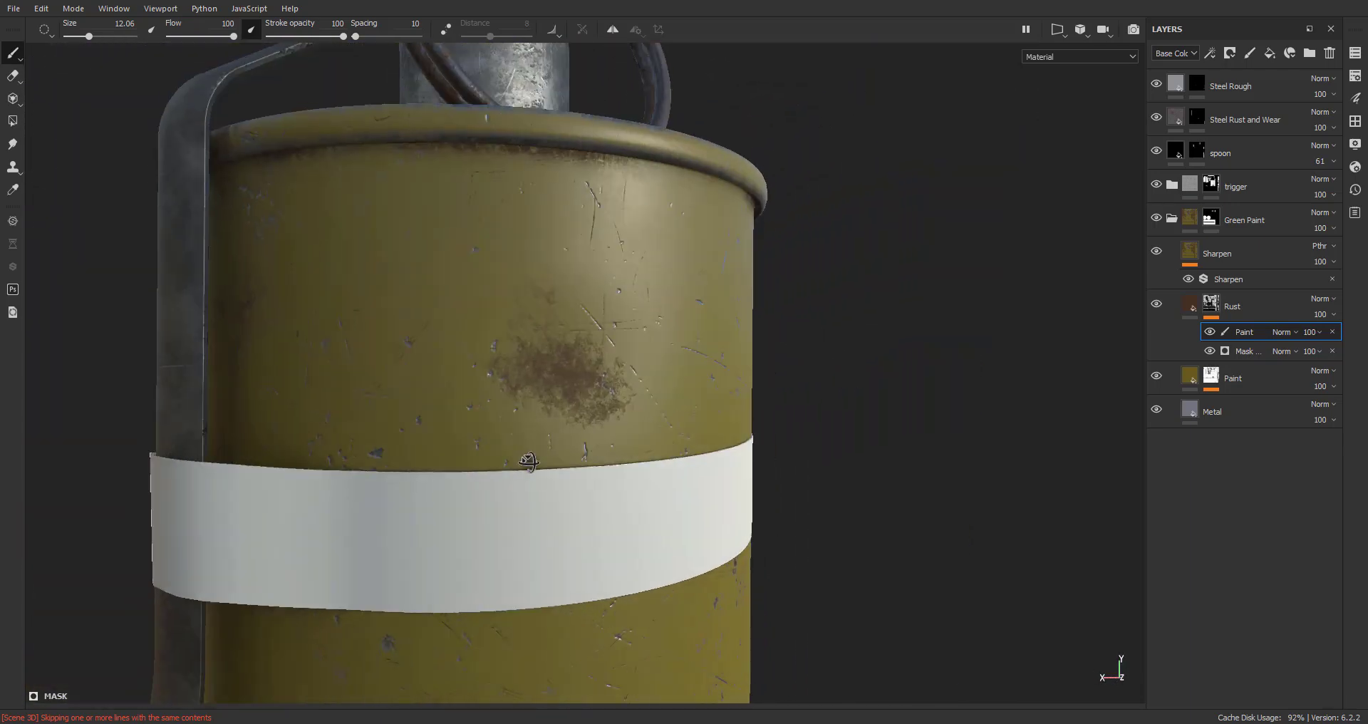
{"action": "left_click_drag", "start_coordinate": [502, 385], "coordinate": [651, 437], "text": "alt"}
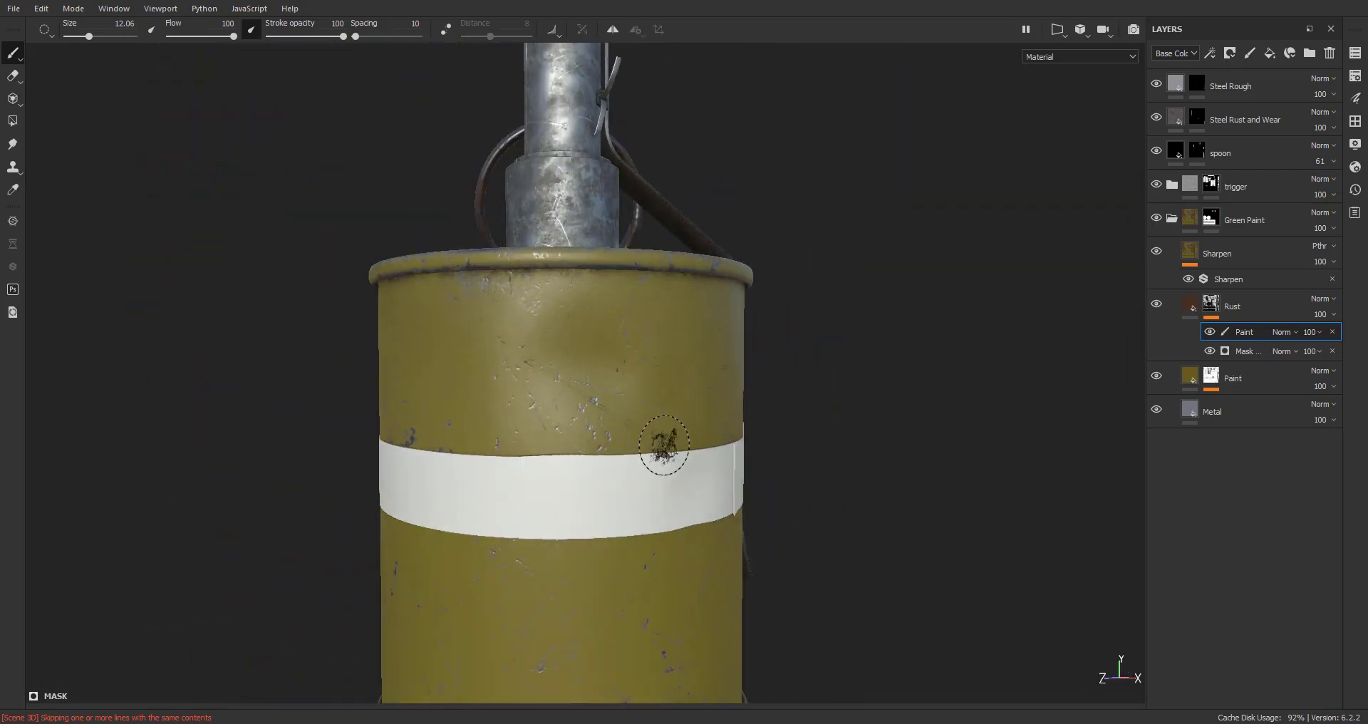
Paint another rust patch on a different side of the body between the rim and band, and soften the rust edges
{"action": "scroll", "coordinate": [657, 449], "scroll_direction": "up", "scroll_amount": 3}
{"action": "left_click", "coordinate": [487, 312]}
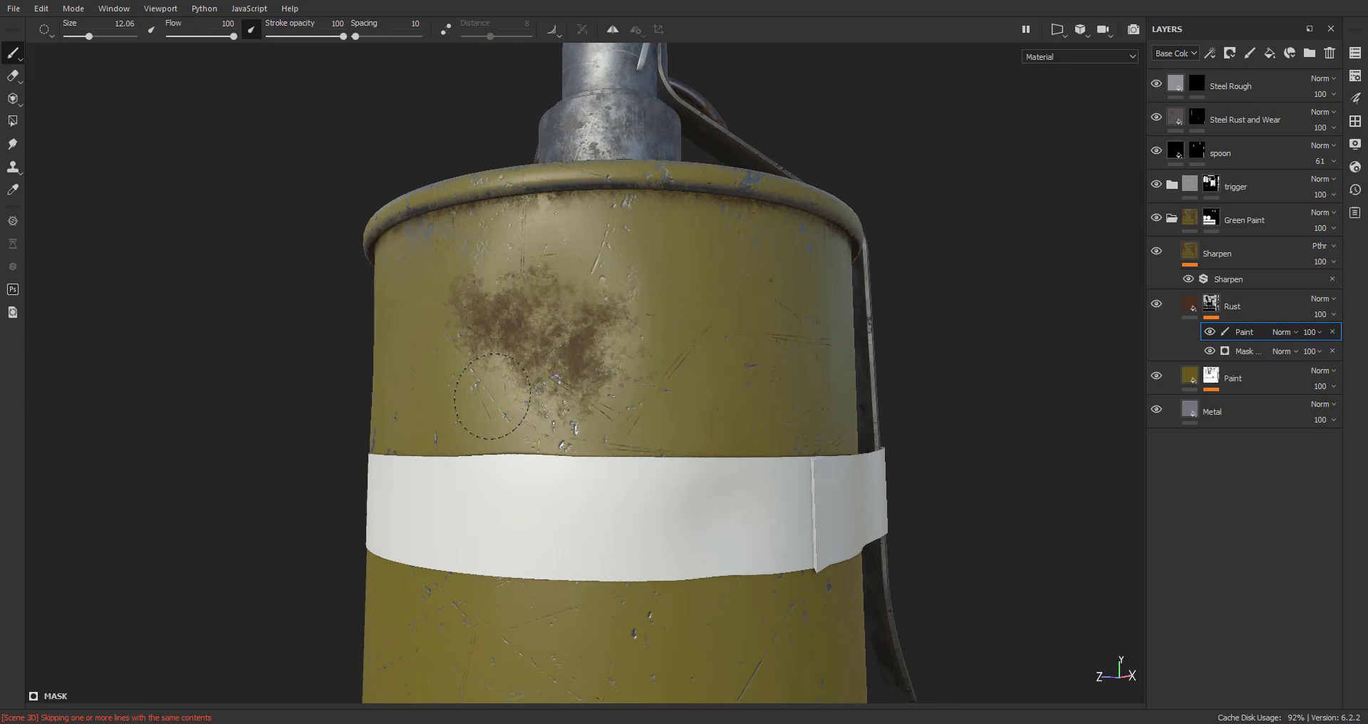
{"action": "scroll", "coordinate": [869, 437], "scroll_direction": "down", "scroll_amount": 3}
{"action": "mouse_move", "coordinate": [864, 440]}
{"action": "left_mouse_down", "text": "alt"}
{"action": "mouse_move", "coordinate": [773, 452]}
{"action": "mouse_move", "coordinate": [605, 427]}
{"action": "mouse_move", "coordinate": [459, 451]}
{"action": "mouse_move", "coordinate": [907, 409]}
{"action": "mouse_move", "coordinate": [1131, 414]}
{"action": "mouse_move", "coordinate": [1135, 452]}
{"action": "mouse_move", "coordinate": [412, 467]}
{"action": "mouse_move", "coordinate": [834, 472]}
{"action": "mouse_move", "coordinate": [751, 437]}
{"action": "mouse_move", "coordinate": [748, 406]}
{"action": "mouse_move", "coordinate": [763, 403]}
{"action": "mouse_move", "coordinate": [711, 418]}
{"action": "left_mouse_up", "text": "alt"}
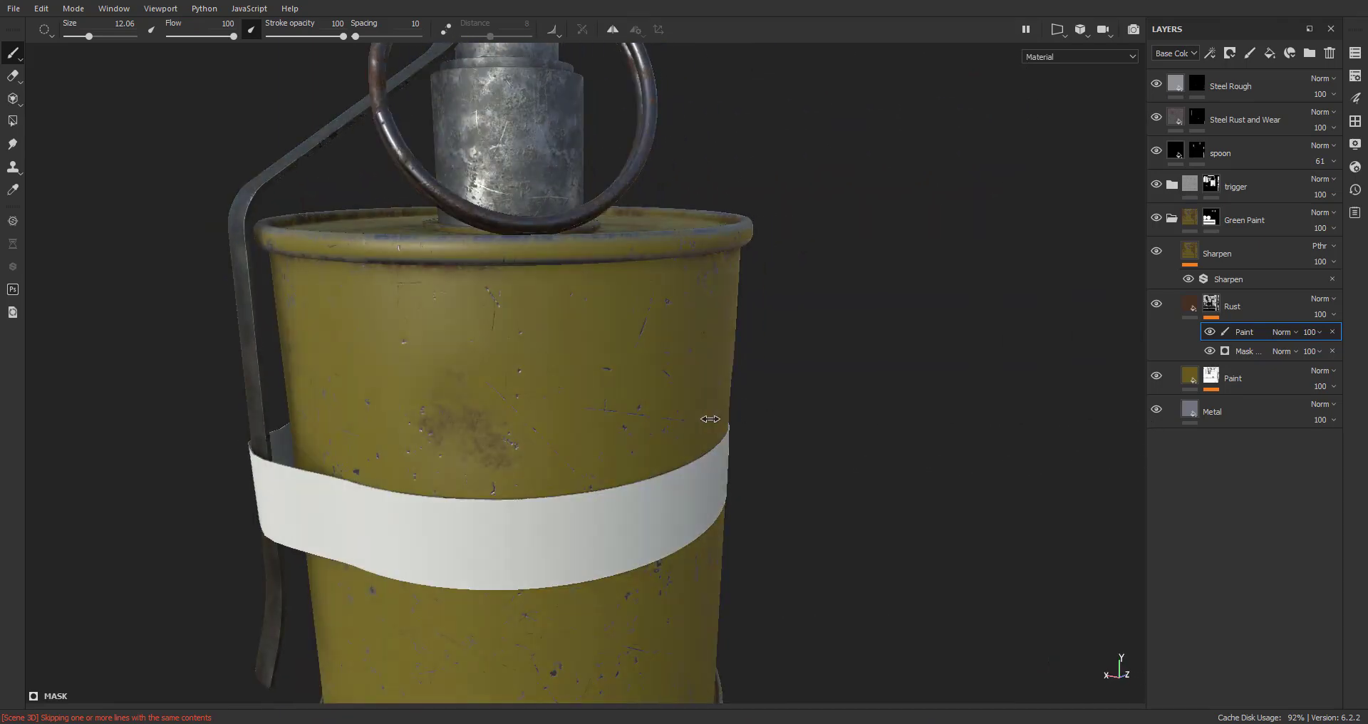
Rotate the environment lighting and check the rust patch above the band from several angles
{"action": "right_click_drag", "start_coordinate": [710, 419], "coordinate": [720, 421], "text": "shift"}
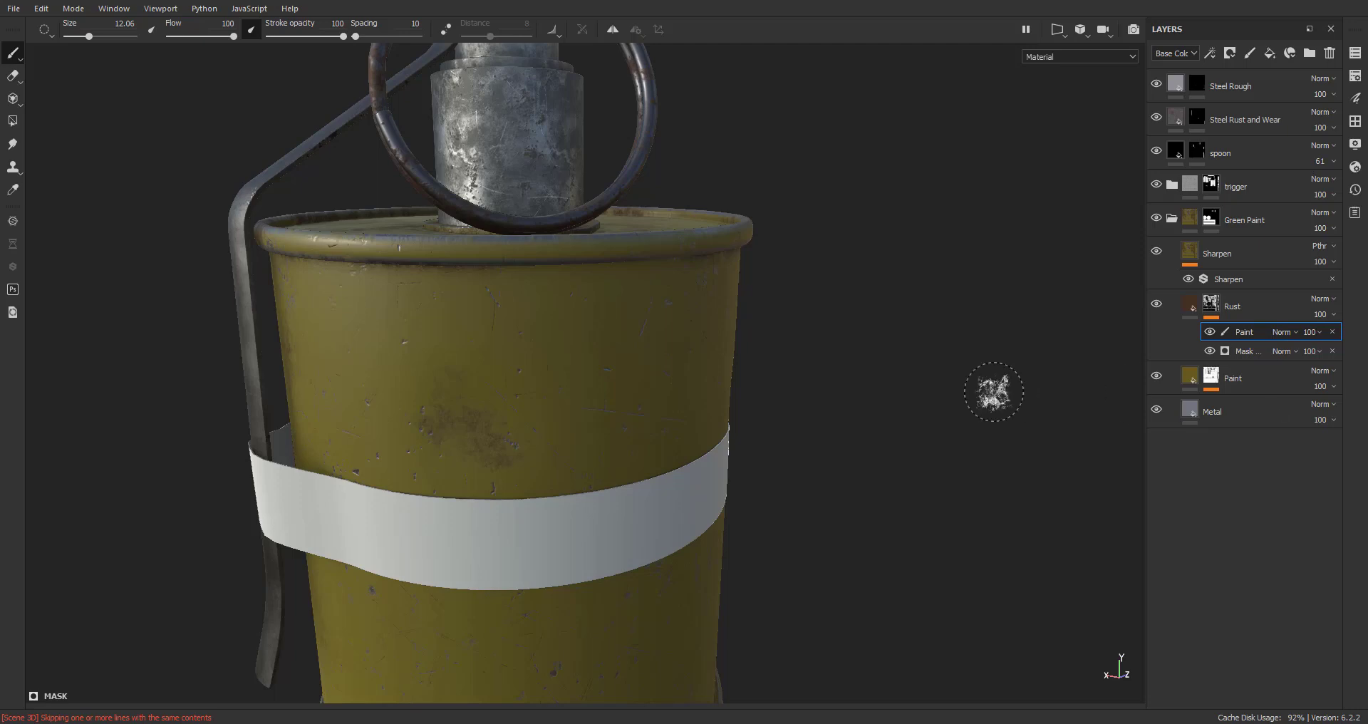
{"action": "right_click_drag", "start_coordinate": [994, 391], "coordinate": [681, 388], "text": "alt"}
{"action": "left_click_drag", "start_coordinate": [681, 388], "coordinate": [574, 450], "text": "alt"}
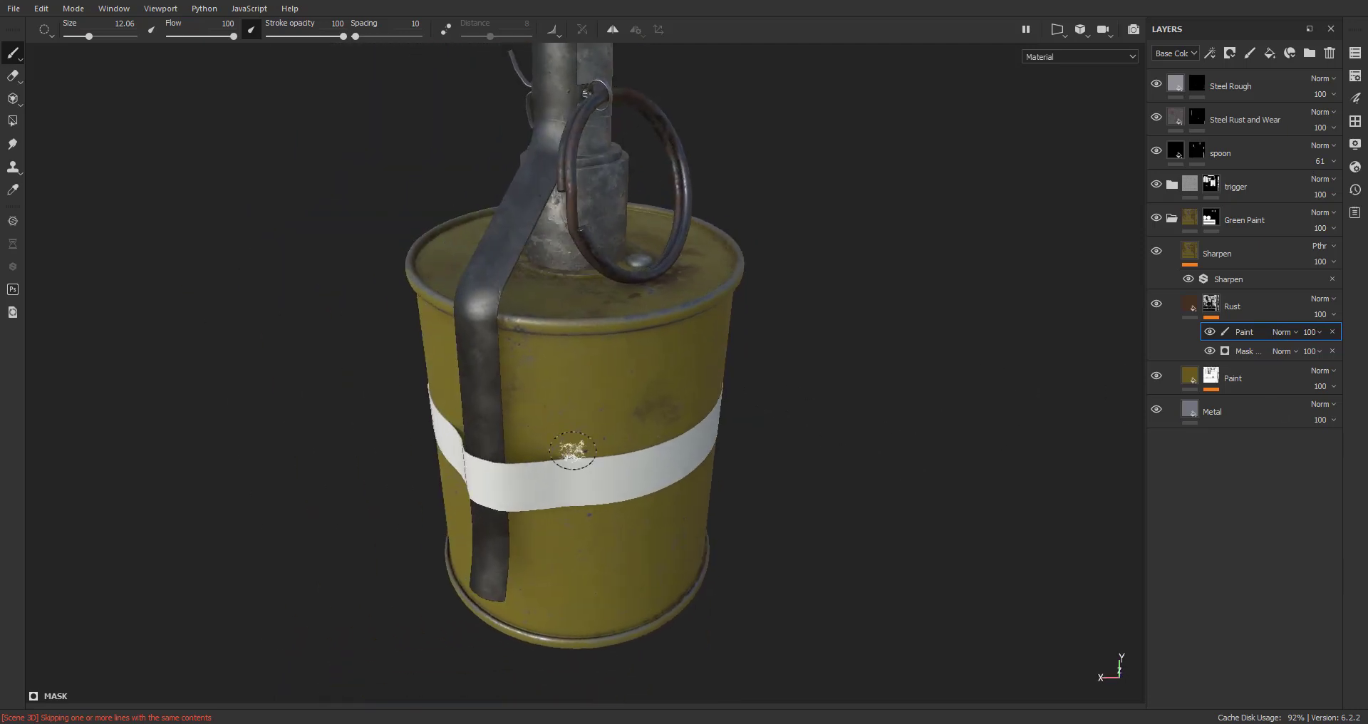
{"action": "right_click_drag", "start_coordinate": [574, 451], "coordinate": [627, 399], "text": "alt"}
{"action": "left_click_drag", "start_coordinate": [627, 399], "coordinate": [670, 446], "text": "alt"}
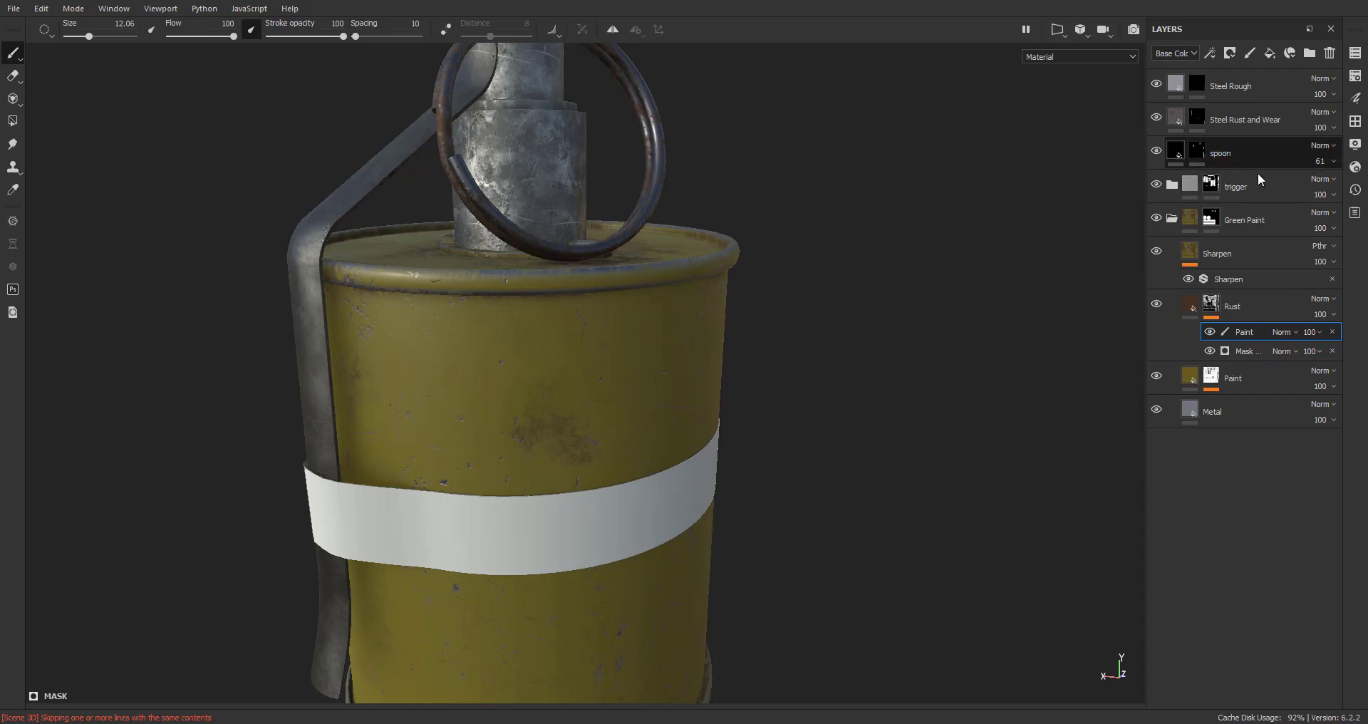
Add a fill layer above Steel Rough with a black mask, and delete the stray fill layer above Paint
{"action": "left_click", "coordinate": [1271, 85]}
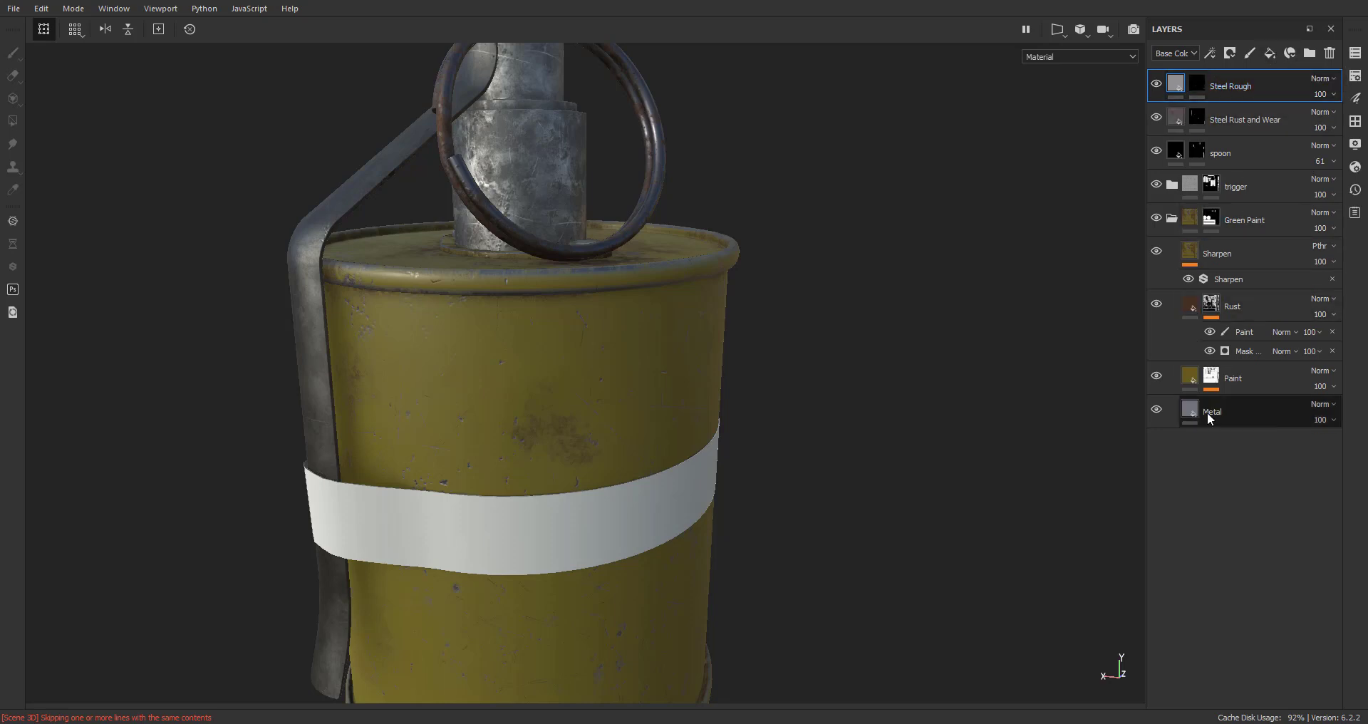
{"action": "left_click", "coordinate": [1267, 56]}
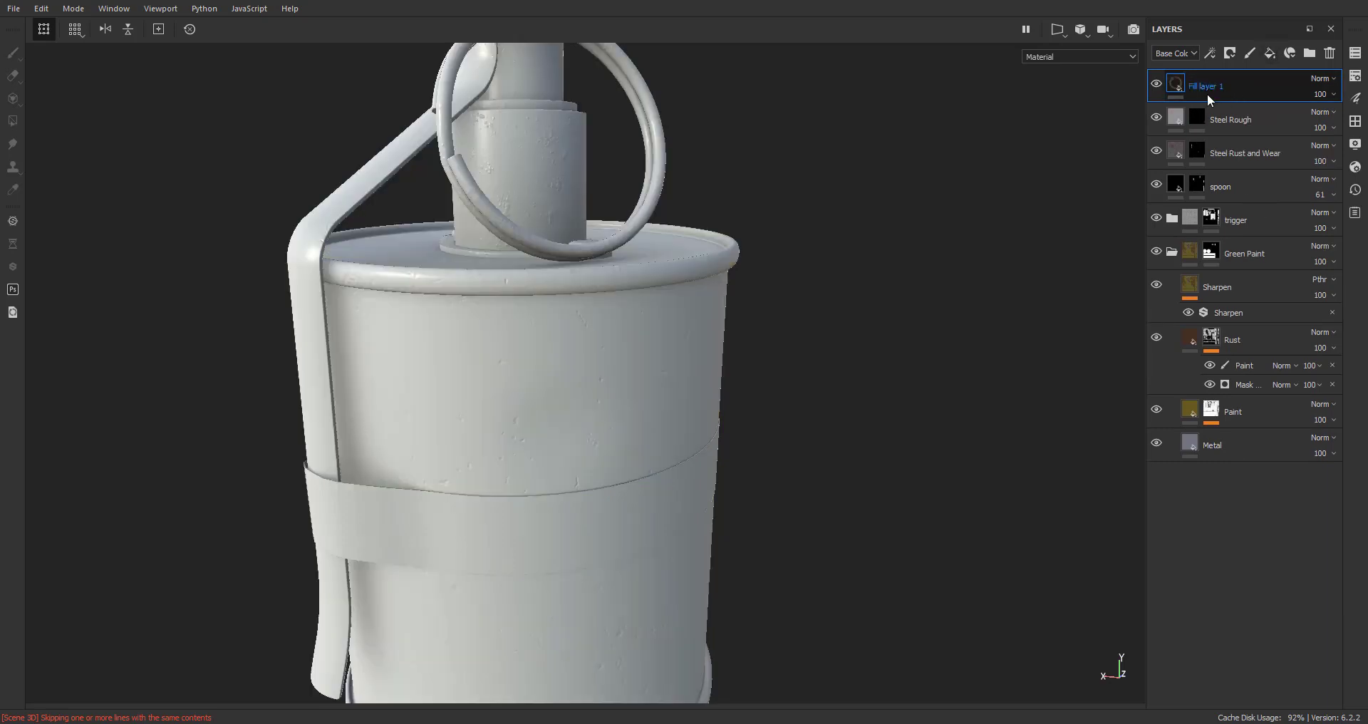
{"action": "left_click", "coordinate": [1242, 412]}
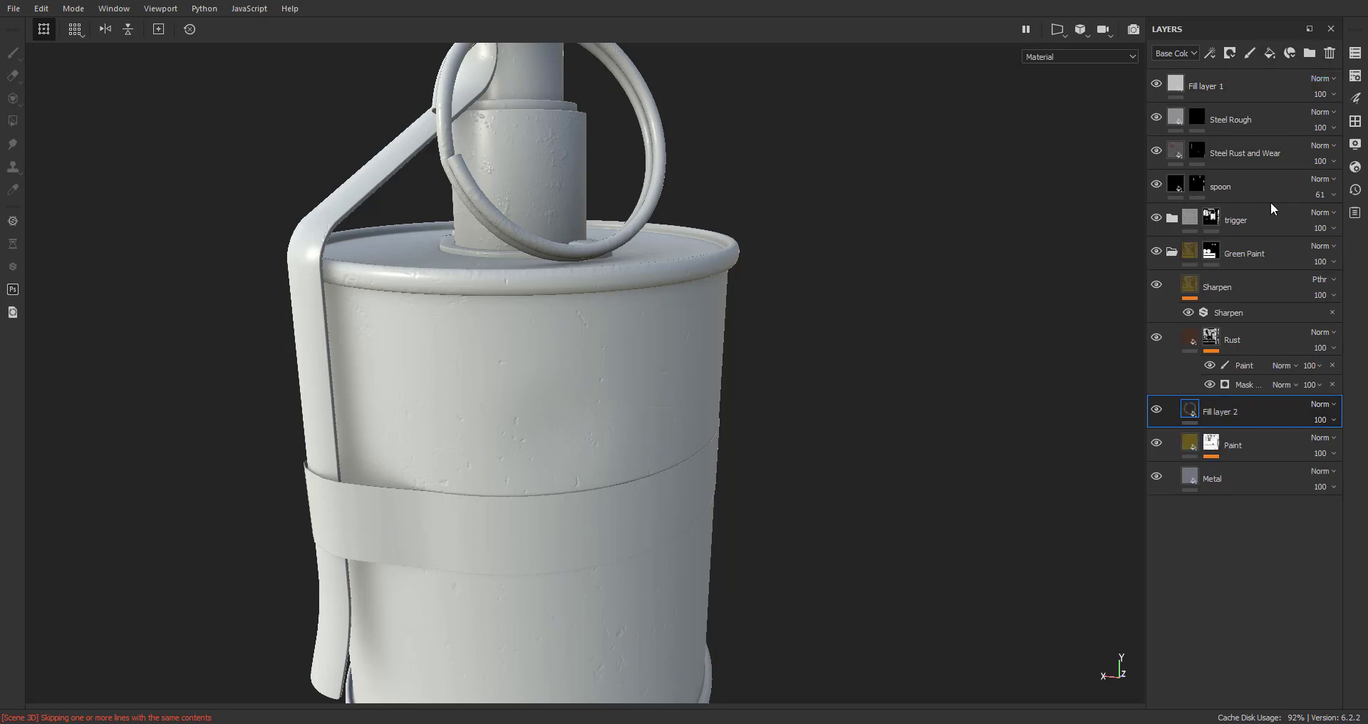
{"action": "key", "text": "Delete"}
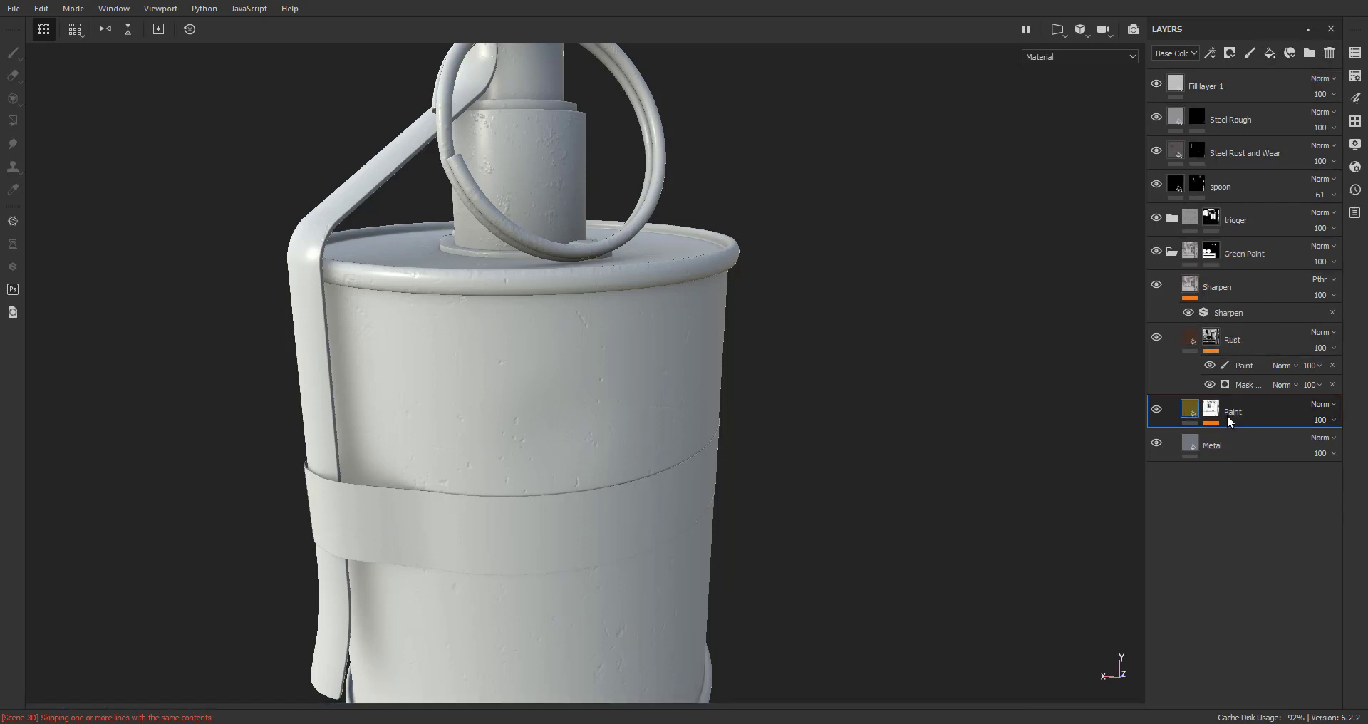
{"action": "left_click", "coordinate": [1194, 85]}
{"action": "right_click", "coordinate": [1240, 88]}
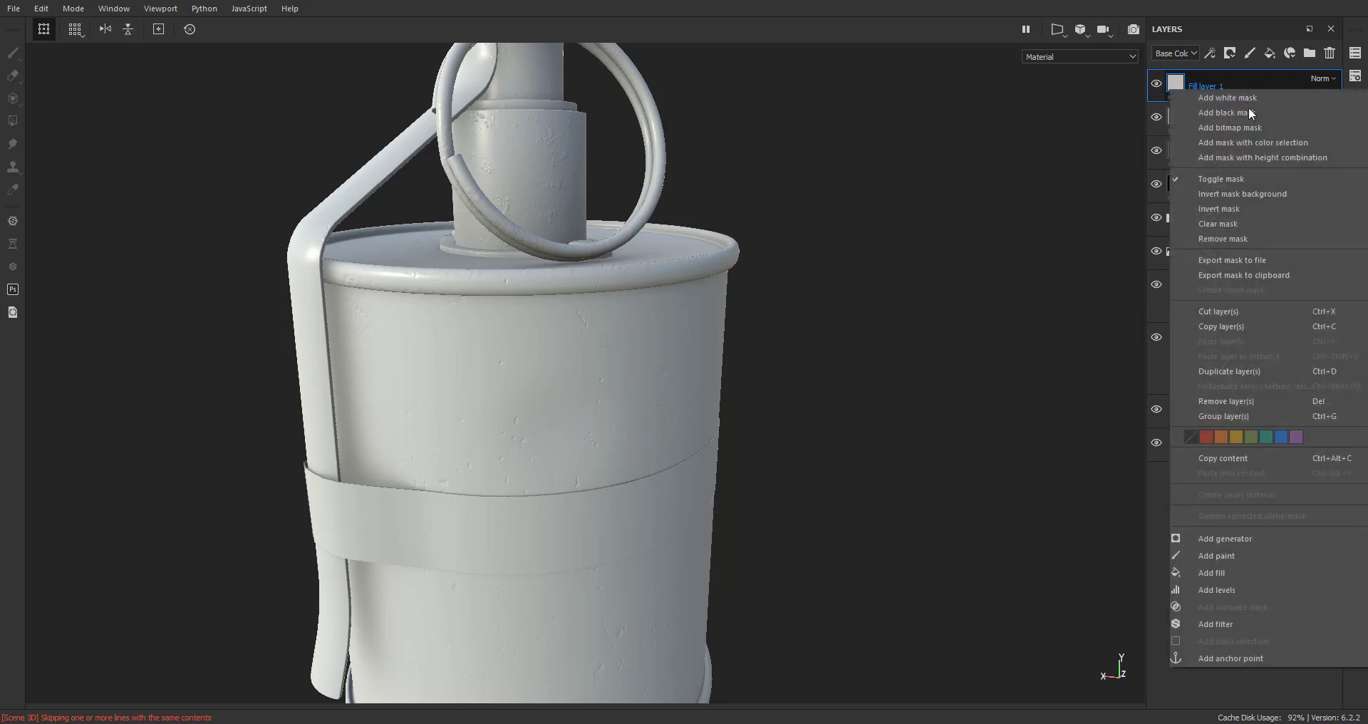
{"action": "left_click", "coordinate": [1251, 114]}
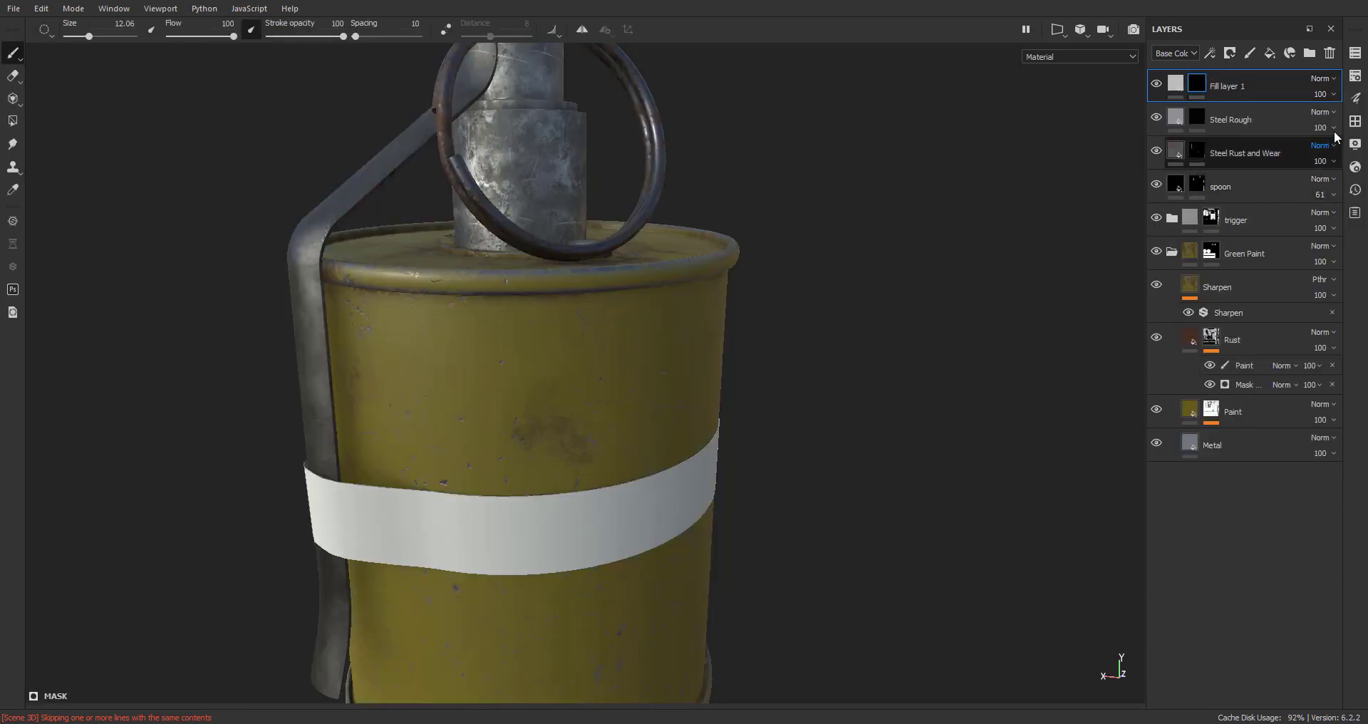
Search the alphas for "rg42" and choose the RG-42 alpha for the brush
{"action": "left_click", "coordinate": [1356, 121]}
{"action": "left_click", "coordinate": [725, 203]}
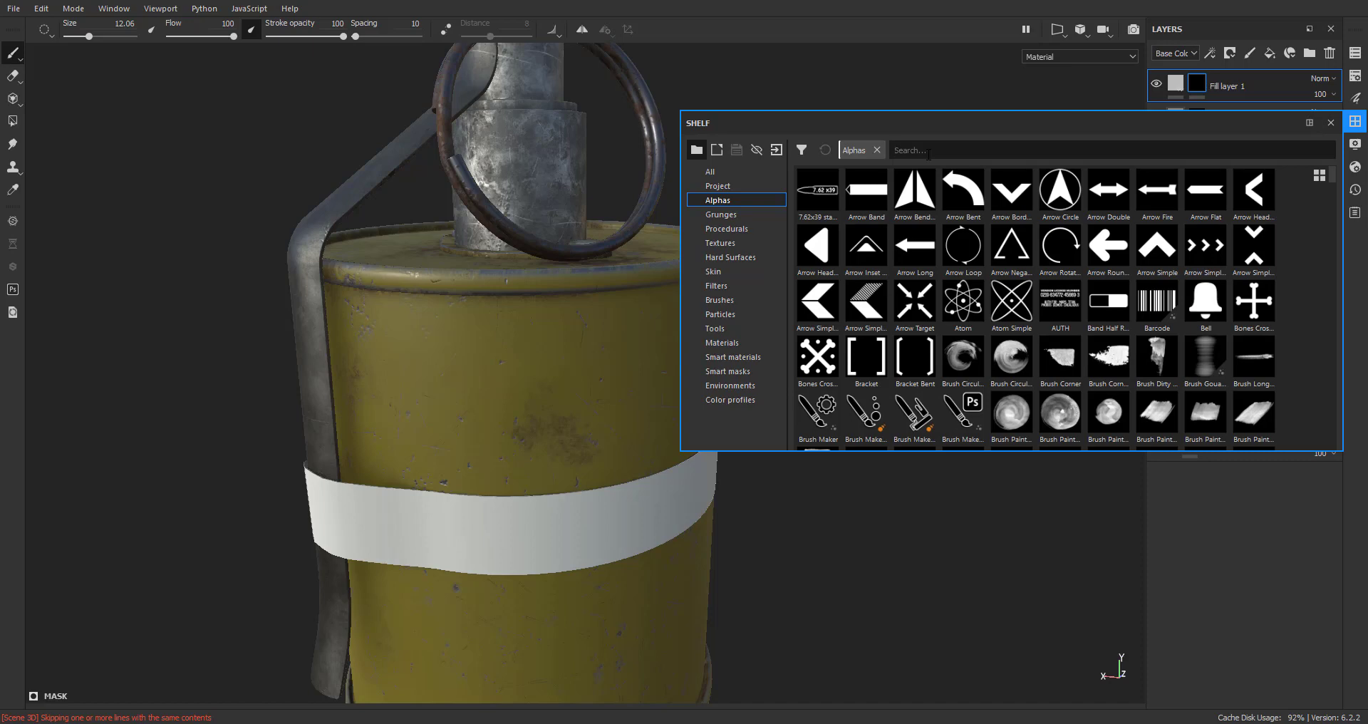
{"action": "left_click", "coordinate": [928, 152]}
{"action": "type", "text": "rg"}
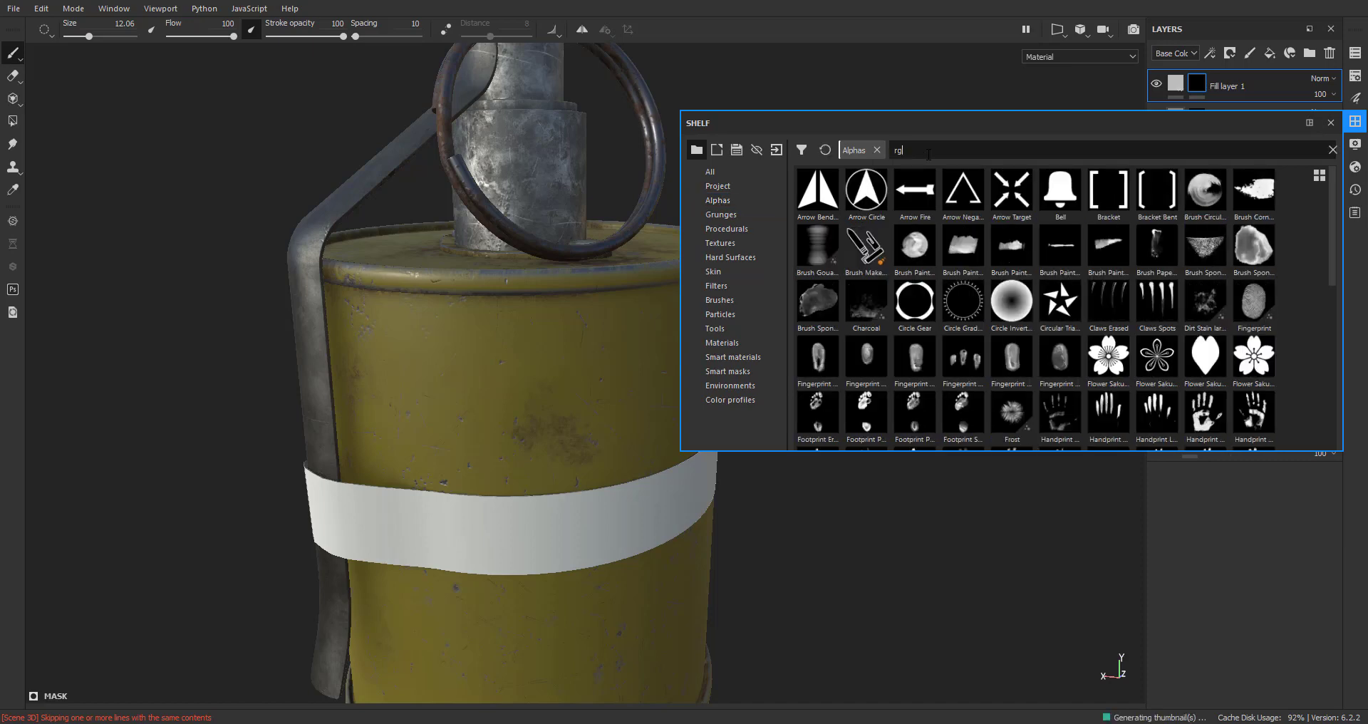
{"action": "type", "text": "42"}
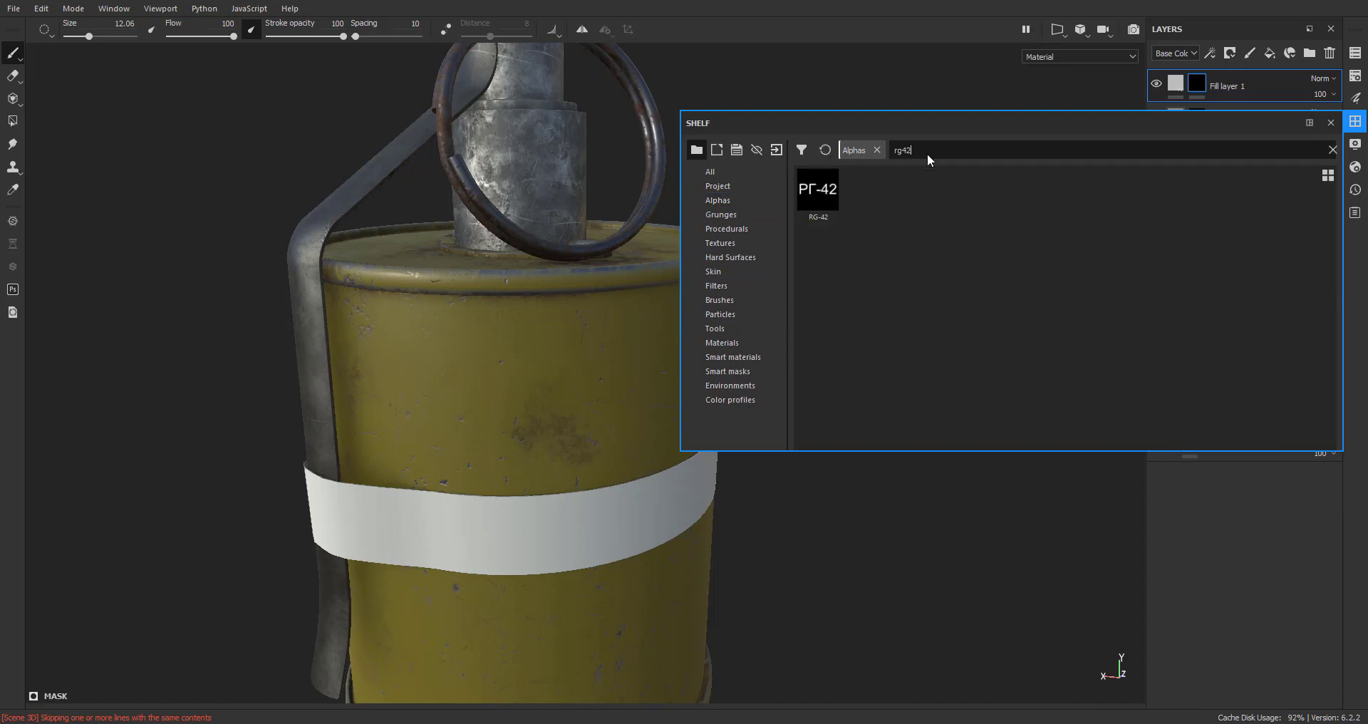
{"action": "left_click", "coordinate": [822, 199]}
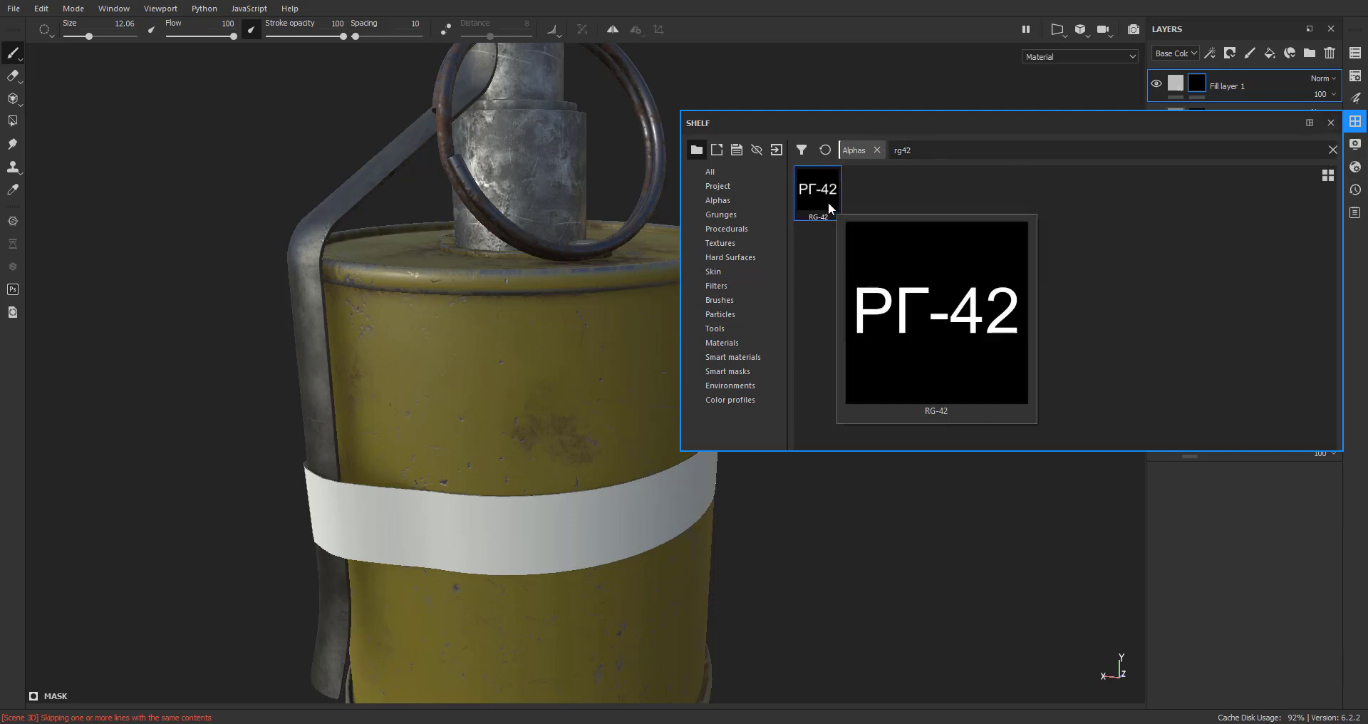
{"action": "left_click", "coordinate": [1332, 124]}
Enlarge the brush to size 51.43 and line the РГ-42 stamp up with the green body above the white band
{"action": "left_click_drag", "start_coordinate": [856, 311], "coordinate": [766, 303], "text": "alt"}
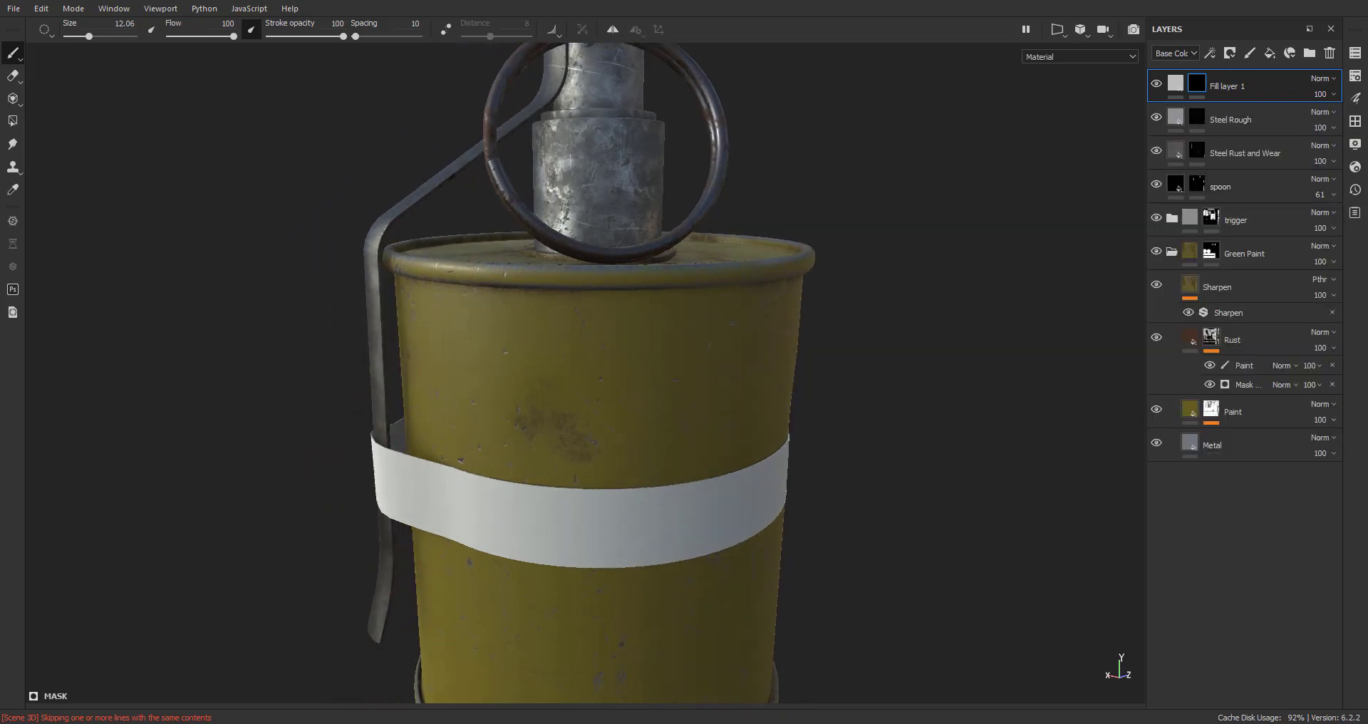
{"action": "middle_click_drag", "start_coordinate": [625, 397], "coordinate": [647, 306], "text": "alt"}
{"action": "scroll", "coordinate": [657, 387], "scroll_direction": "down", "scroll_amount": 2}
{"action": "middle_click_drag", "start_coordinate": [662, 428], "coordinate": [656, 355], "text": "alt"}
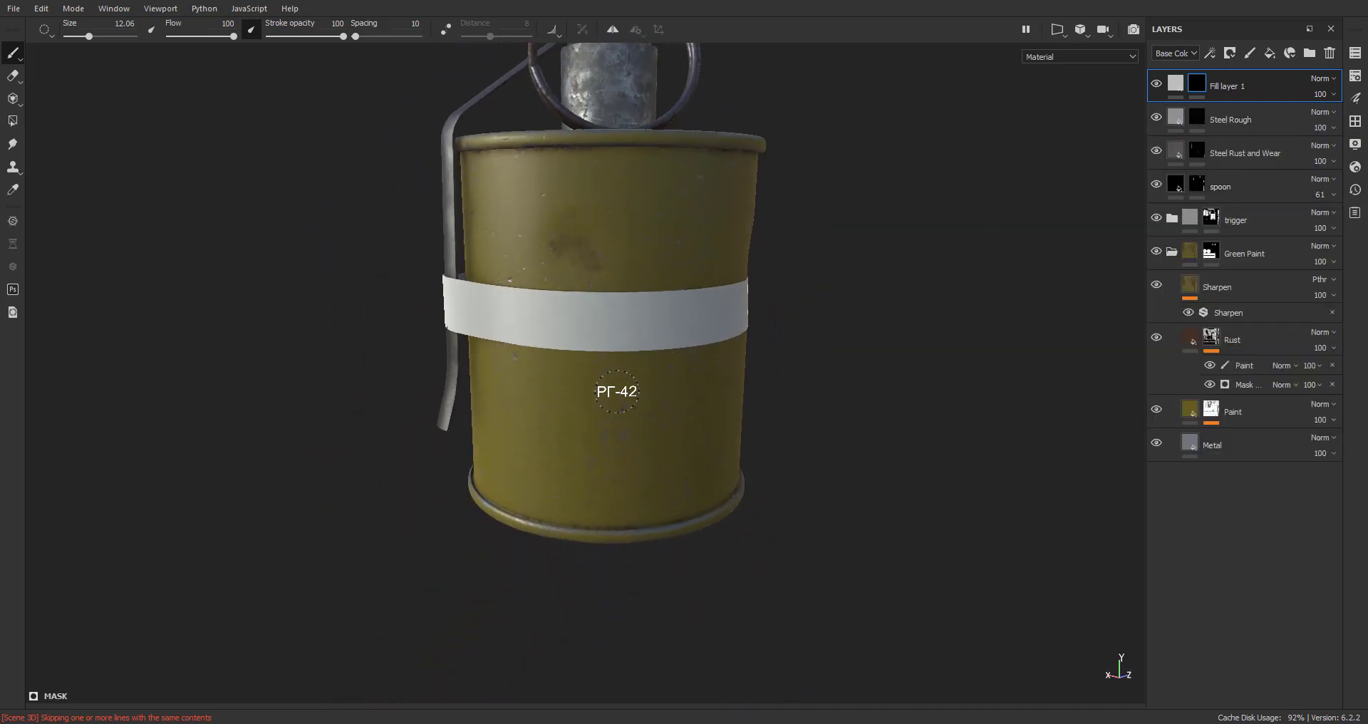
{"action": "right_click_drag", "start_coordinate": [602, 394], "coordinate": [609, 354], "text": "ctrl"}
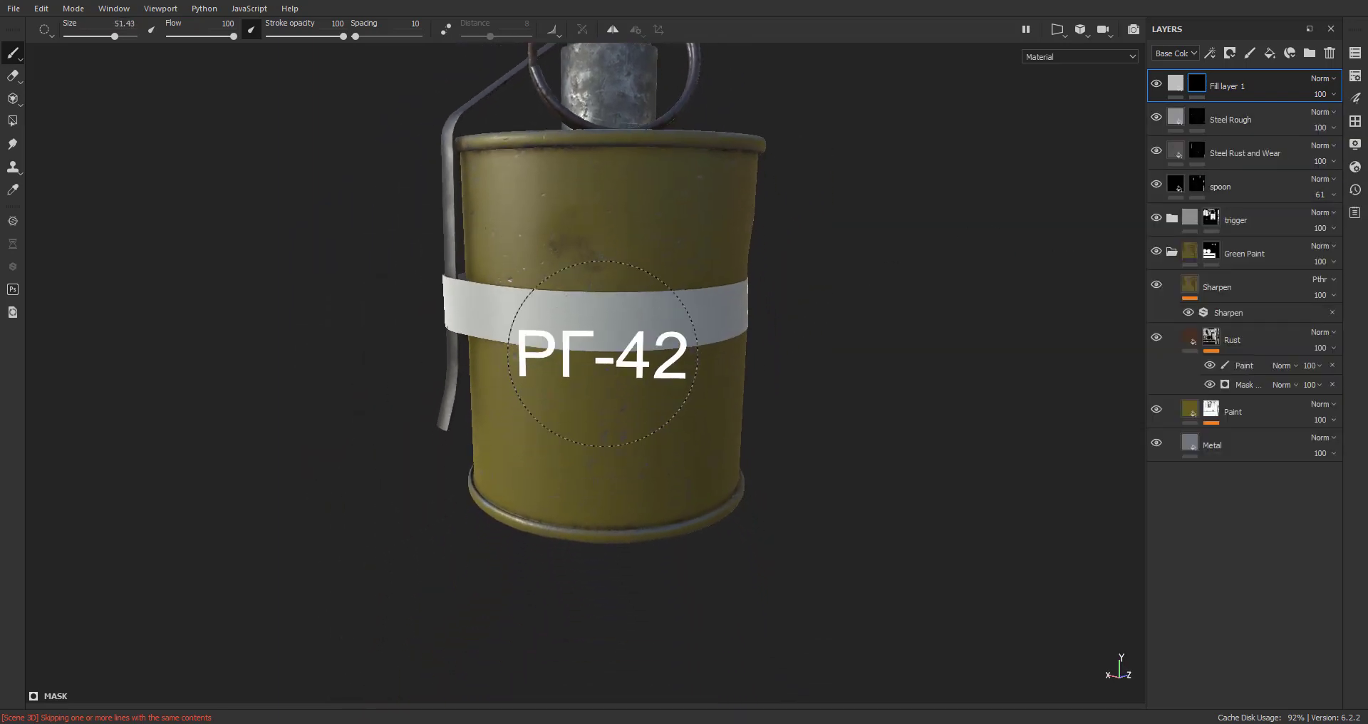
{"action": "middle_click_drag", "start_coordinate": [609, 353], "coordinate": [627, 434], "text": "alt"}
{"action": "left_click_drag", "start_coordinate": [627, 434], "coordinate": [639, 407], "text": "alt+shift"}
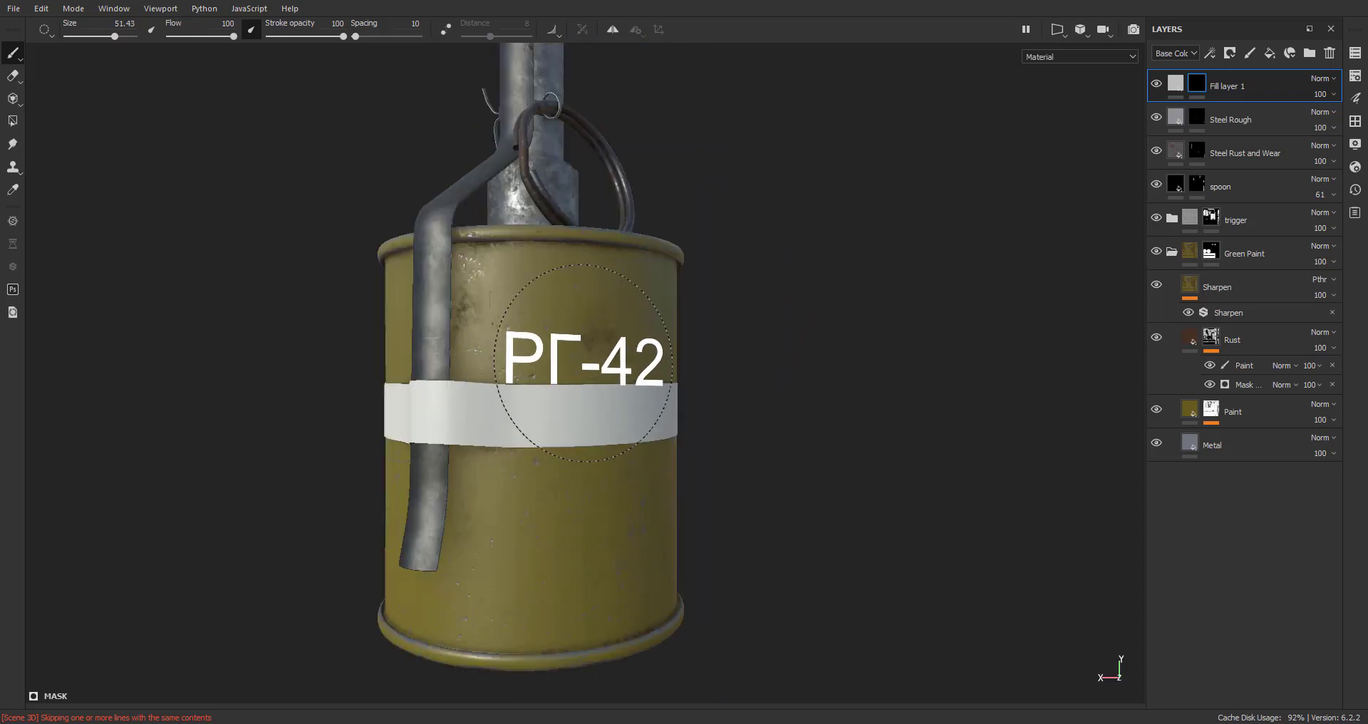
{"action": "left_click_drag", "start_coordinate": [589, 371], "coordinate": [649, 359], "text": "alt"}
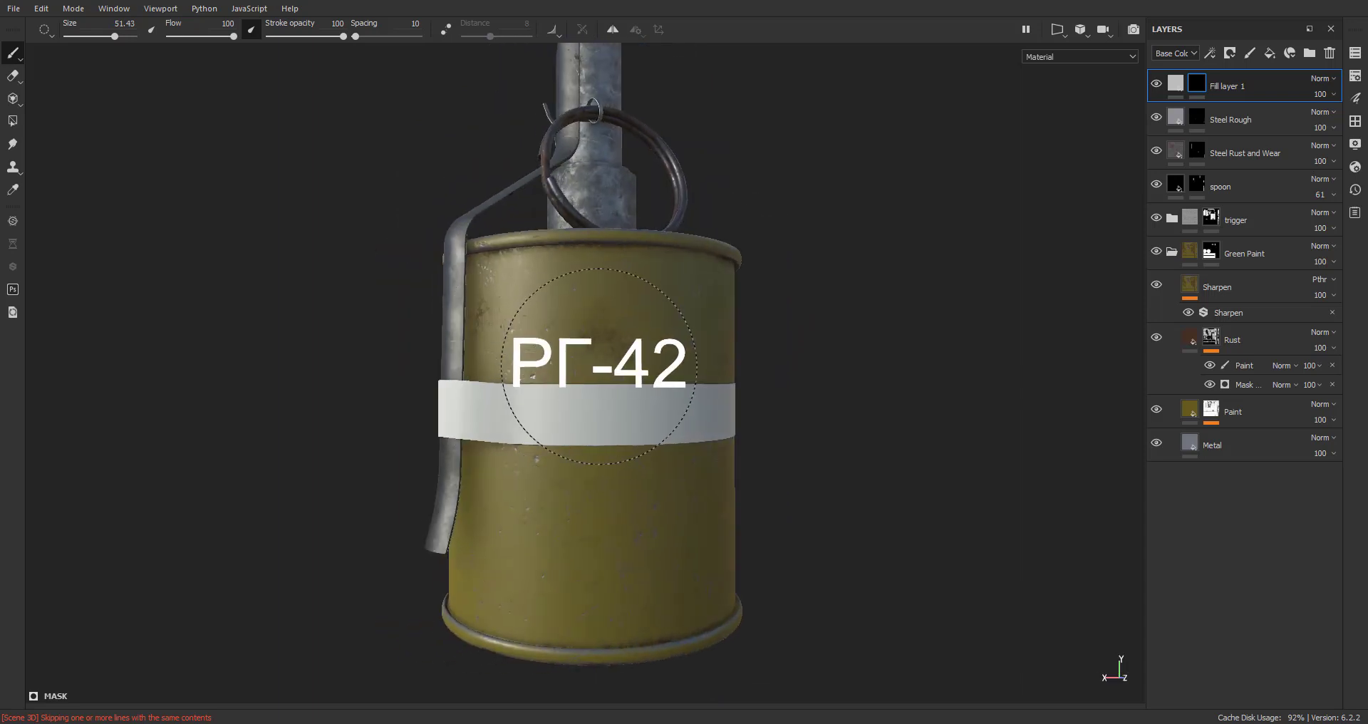
Try to stamp the РГ-42 marking on the body above the white band, and undo the stamp
{"action": "left_click", "coordinate": [626, 356]}
{"action": "left_click_drag", "start_coordinate": [684, 447], "coordinate": [684, 499], "text": "alt"}
{"action": "key", "text": "ctrl+z"}
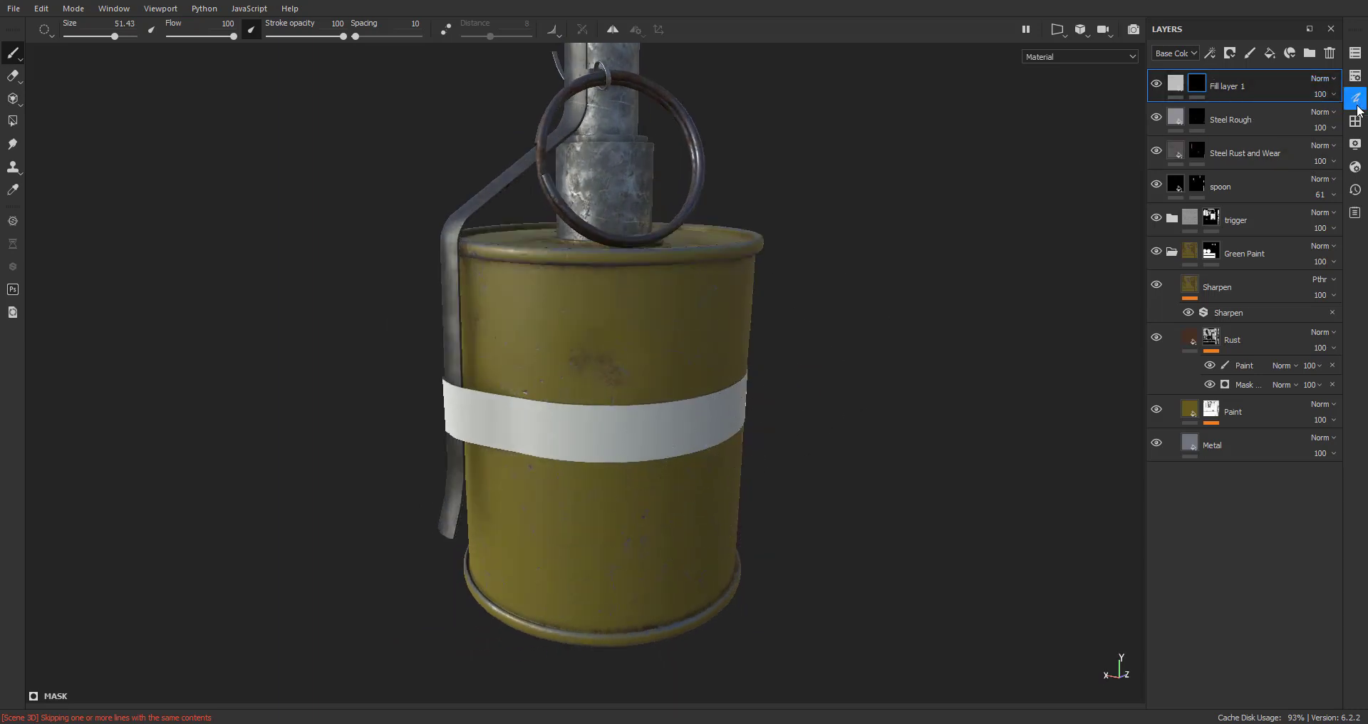
Set the brush's size, flow, angle and position jitter to 0
{"action": "left_click", "coordinate": [1358, 106]}
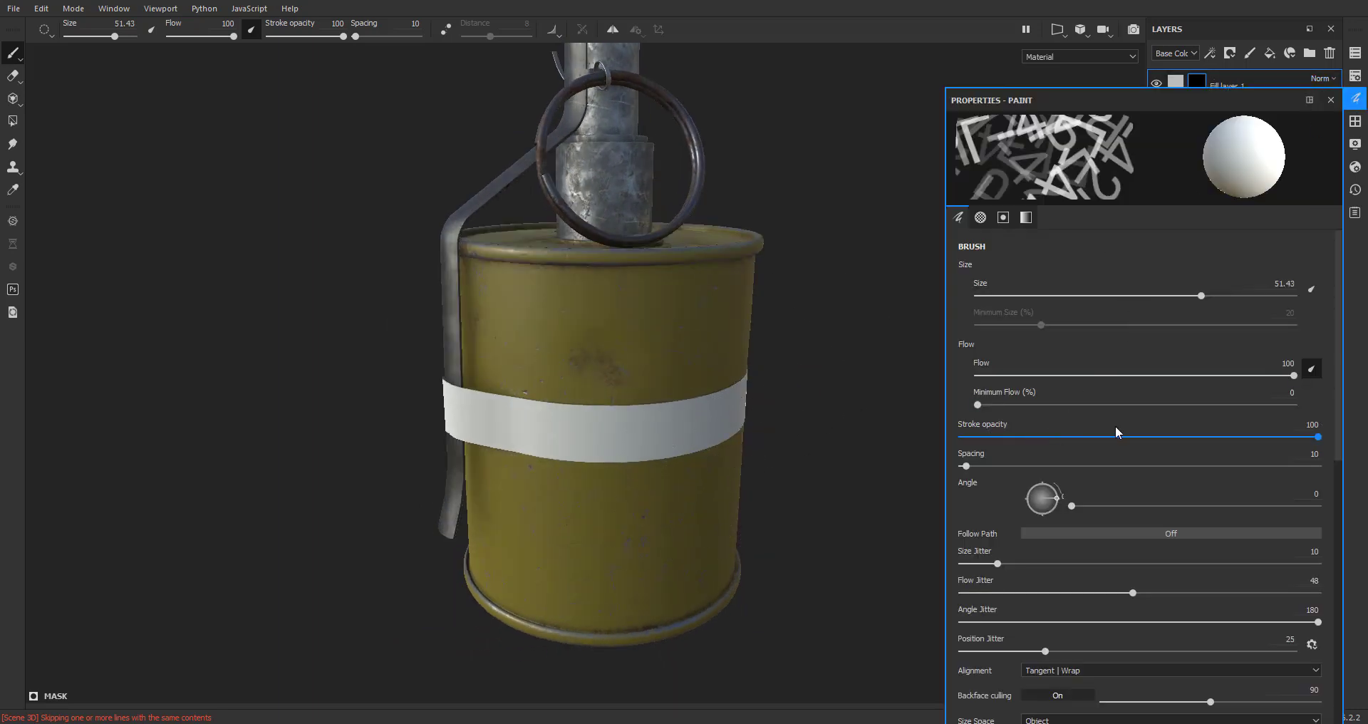
{"action": "scroll", "coordinate": [1116, 432], "scroll_direction": "down", "scroll_amount": 1}
{"action": "mouse_move", "coordinate": [997, 521]}
{"action": "left_mouse_down"}
{"action": "mouse_move", "coordinate": [946, 528]}
{"action": "mouse_move", "coordinate": [939, 557]}
{"action": "mouse_move", "coordinate": [953, 580]}
{"action": "mouse_move", "coordinate": [943, 577]}
{"action": "left_mouse_up"}
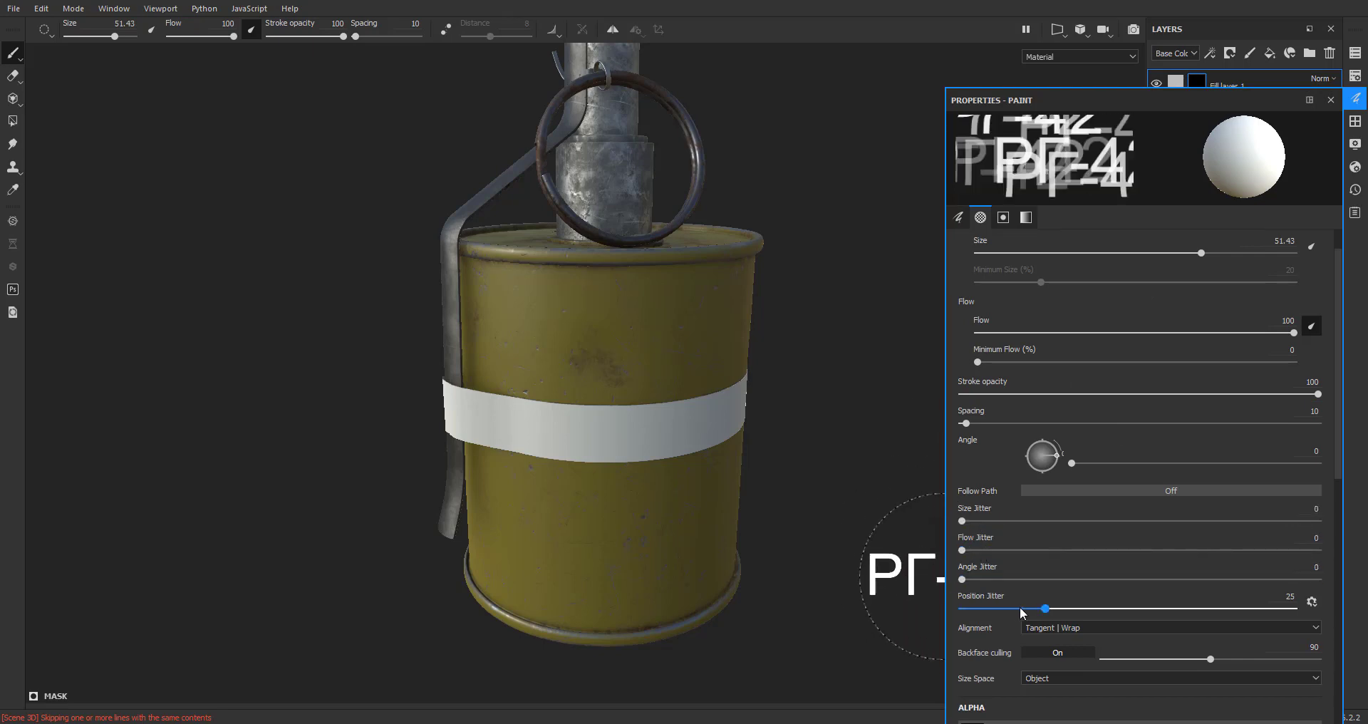
{"action": "left_click_drag", "start_coordinate": [1023, 612], "coordinate": [954, 610]}
{"action": "left_click", "coordinate": [1331, 100]}
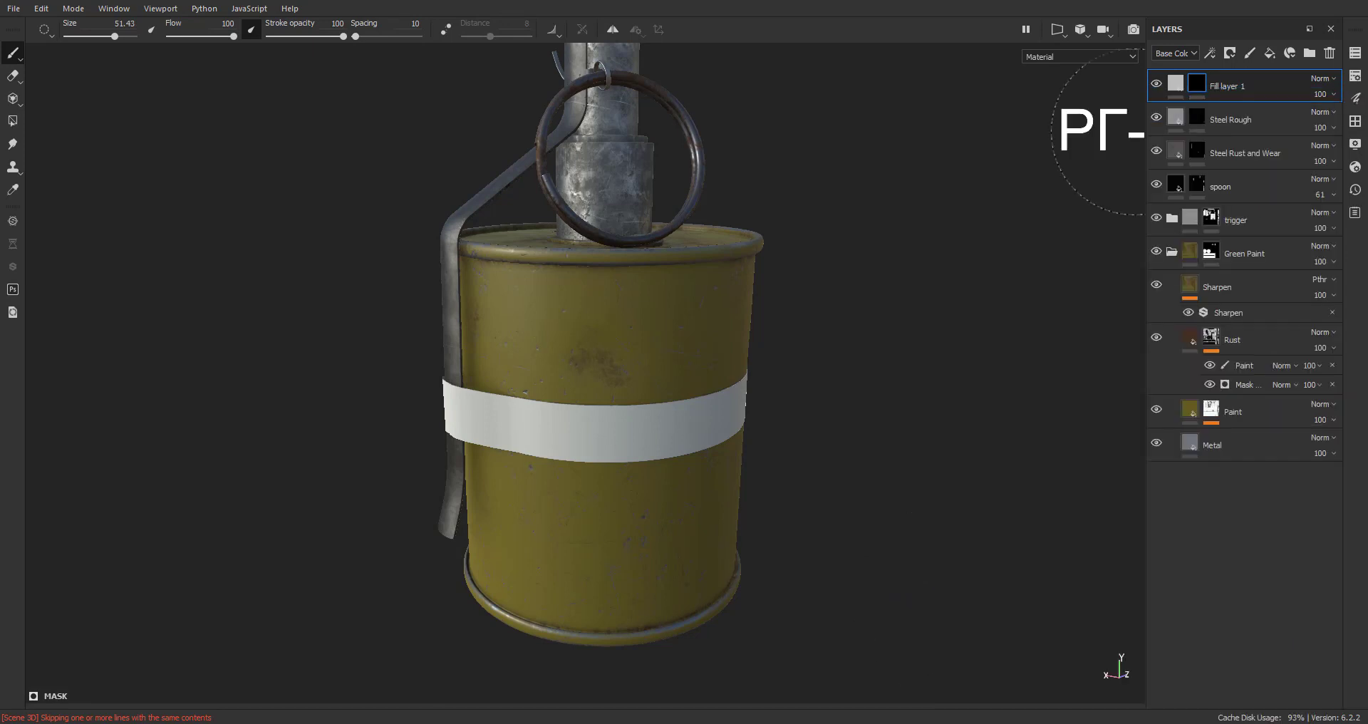
Stamp the РГ-42 marking on the green body beside the rust patch, at the upper edge of the white band
{"action": "left_click_drag", "start_coordinate": [666, 382], "coordinate": [610, 392], "text": "alt"}
{"action": "middle_click_drag", "start_coordinate": [609, 392], "coordinate": [617, 382], "text": "alt"}
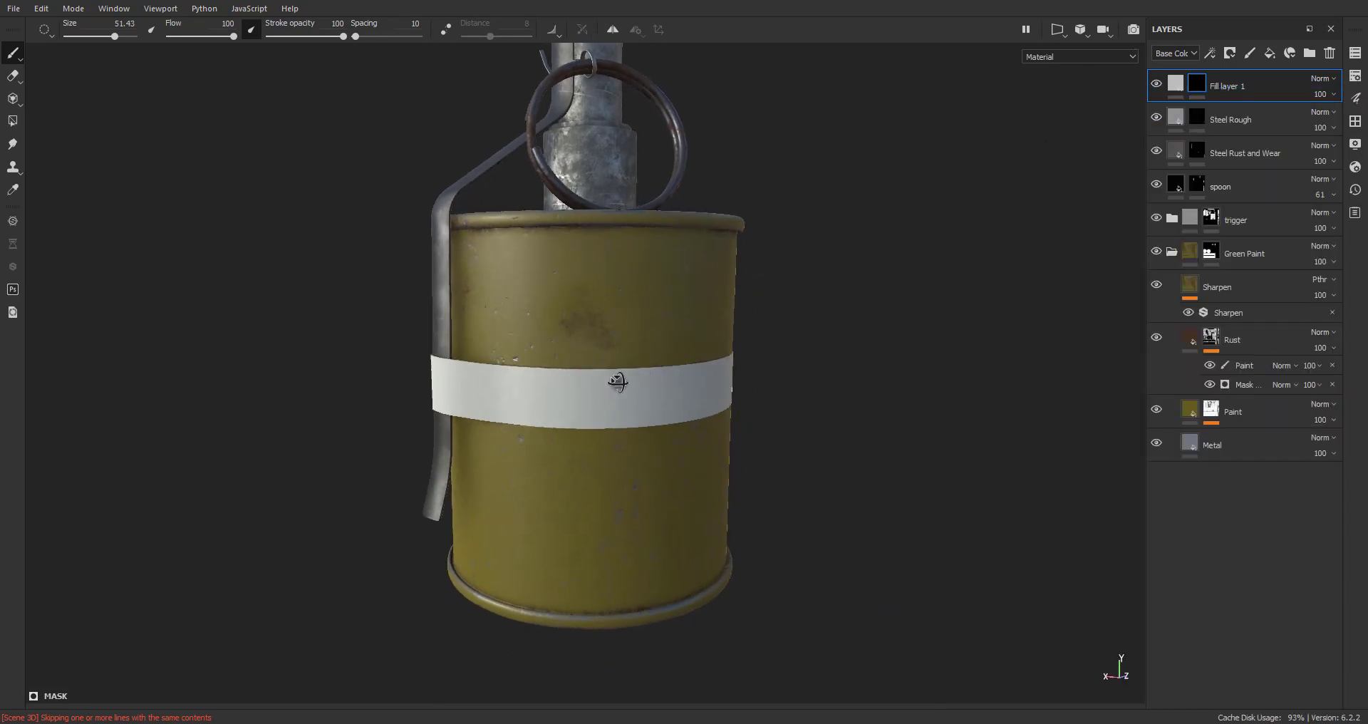
{"action": "left_click_drag", "start_coordinate": [627, 381], "coordinate": [612, 375], "text": "alt"}
{"action": "middle_click_drag", "start_coordinate": [612, 375], "coordinate": [553, 378], "text": "alt"}
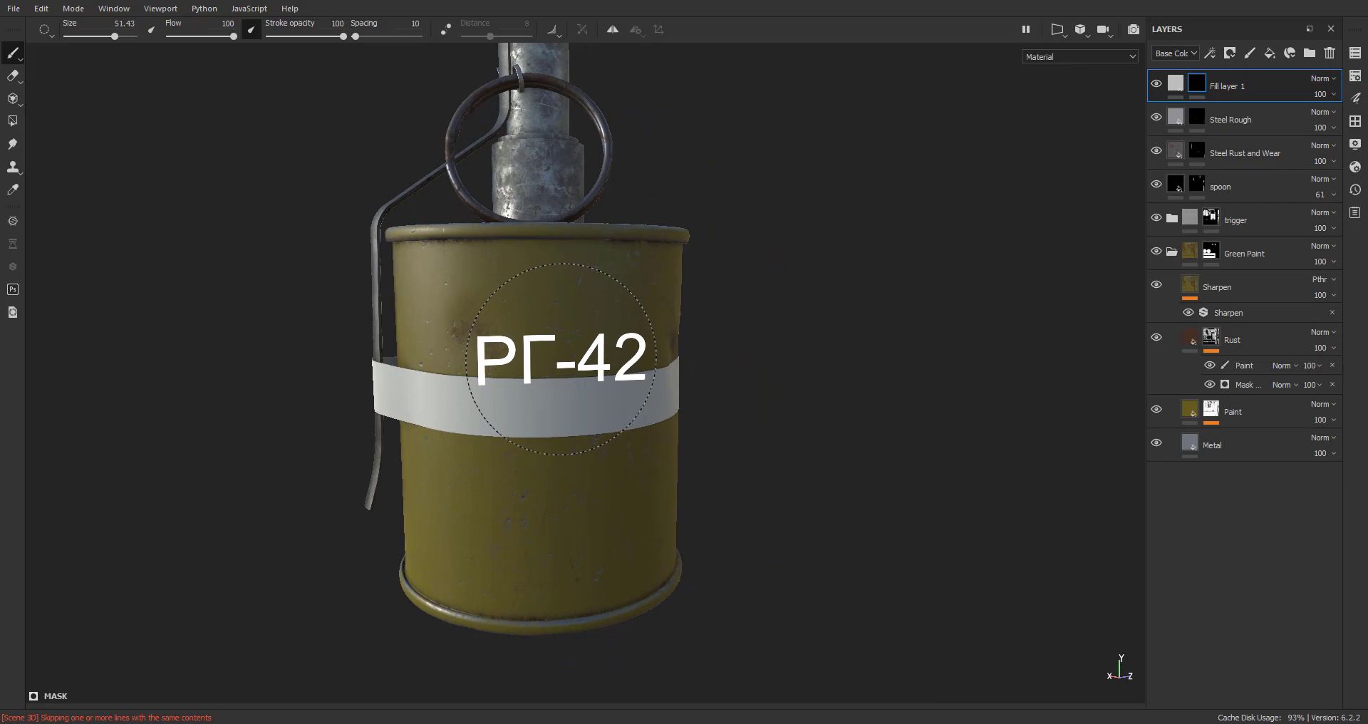
{"action": "left_click_drag", "start_coordinate": [613, 459], "coordinate": [689, 464], "text": "alt"}
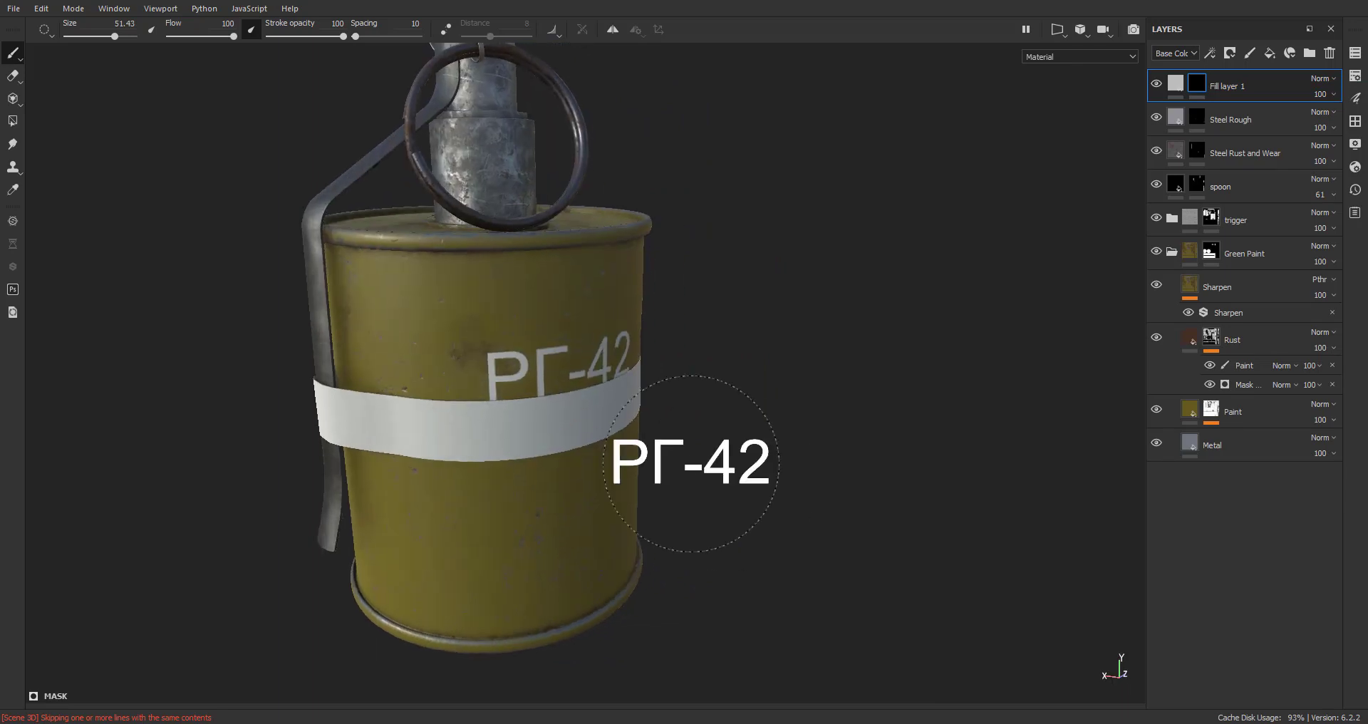
Examine the stamped РГ-42 marking from several angles, checking its placement against the white band
{"action": "middle_click_drag", "start_coordinate": [690, 464], "coordinate": [851, 509], "text": "alt"}
{"action": "scroll", "coordinate": [889, 458], "scroll_direction": "up", "scroll_amount": 4}
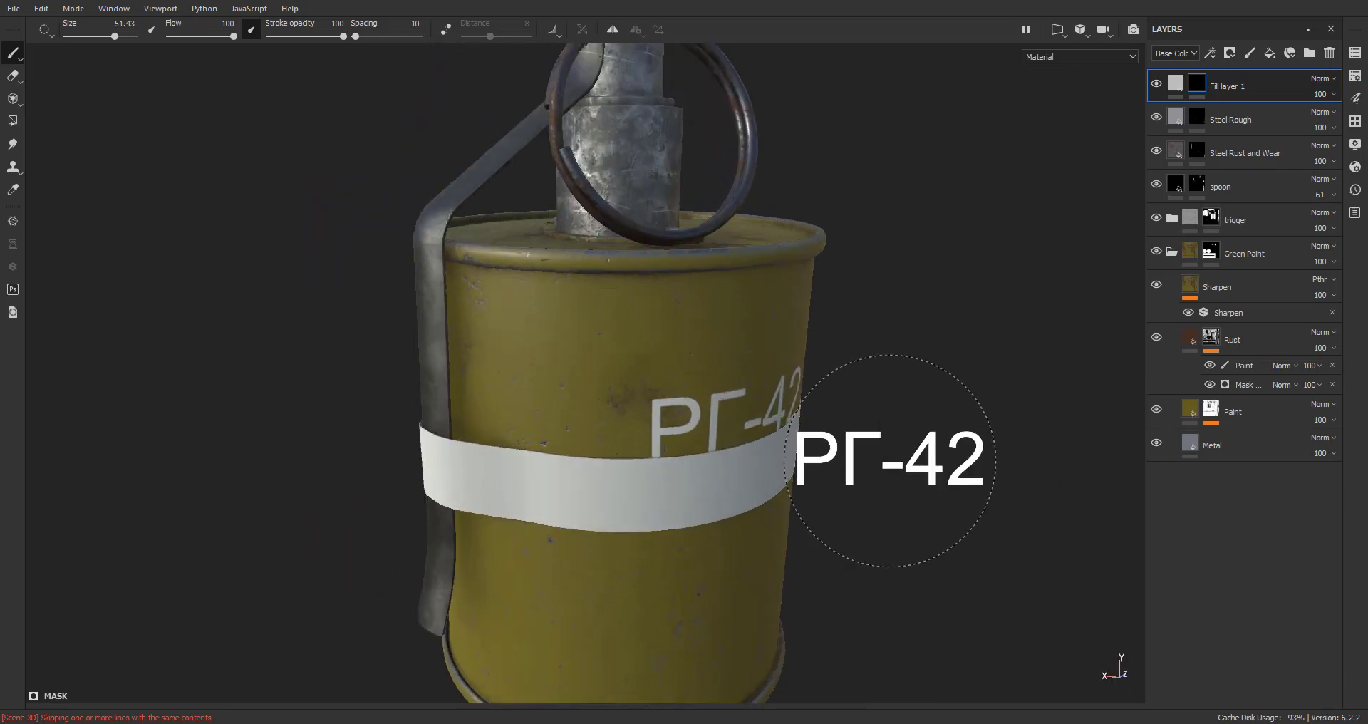
{"action": "mouse_move", "coordinate": [812, 445]}
{"action": "left_mouse_down", "text": "alt"}
{"action": "mouse_move", "coordinate": [751, 446]}
{"action": "mouse_move", "coordinate": [715, 485]}
{"action": "mouse_move", "coordinate": [725, 495]}
{"action": "left_mouse_up", "text": "alt"}
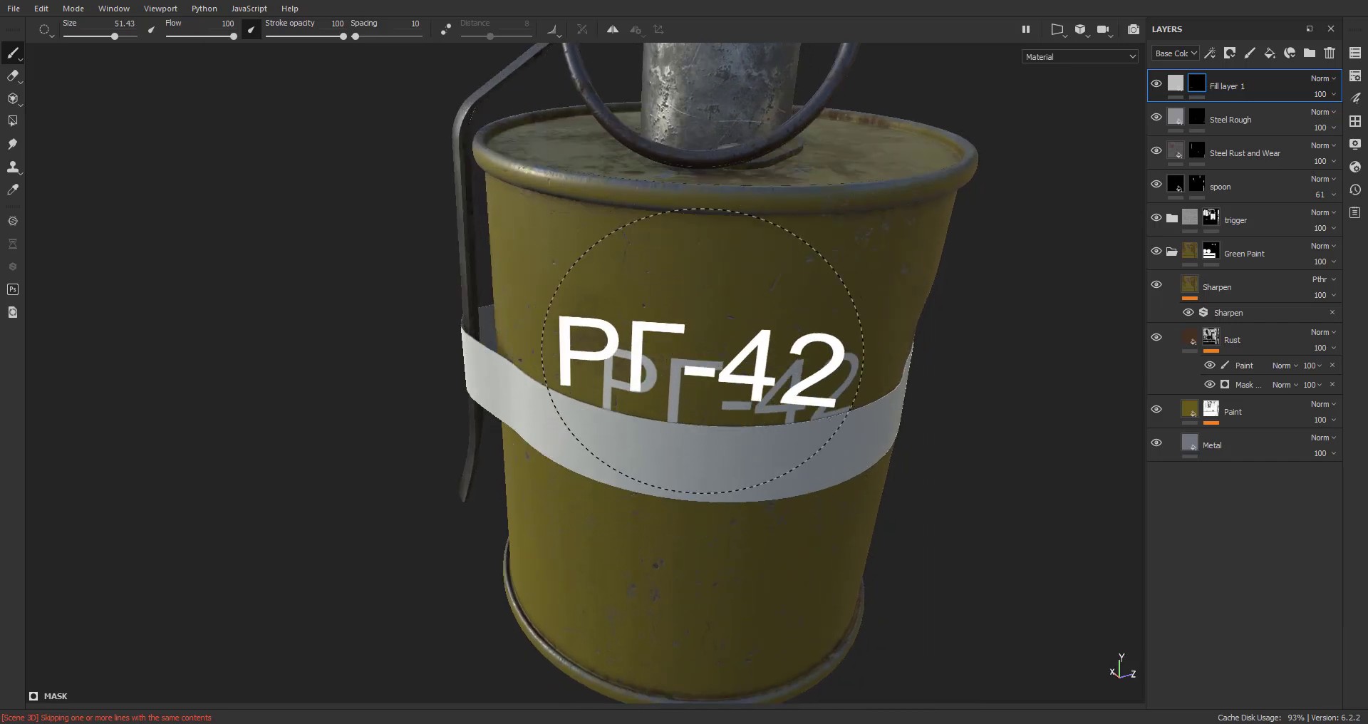
{"action": "middle_click_drag", "start_coordinate": [843, 443], "coordinate": [746, 452], "text": "alt"}
{"action": "left_click_drag", "start_coordinate": [673, 391], "coordinate": [781, 343], "text": "alt"}
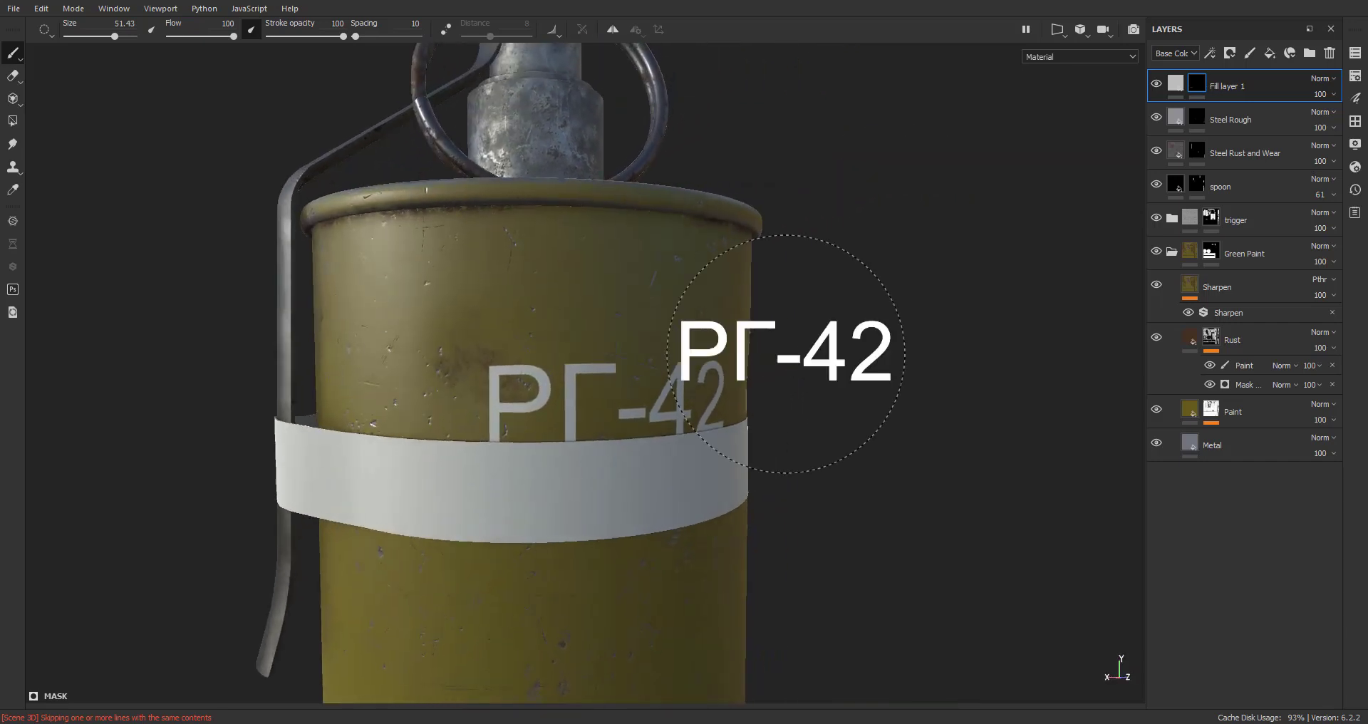
{"action": "left_click_drag", "start_coordinate": [737, 399], "coordinate": [764, 404], "text": "alt"}
{"action": "scroll", "coordinate": [712, 456], "scroll_direction": "up", "scroll_amount": 2}
Select the fill content of Fill layer 1 and set its height to 0.0143 to raise the lettering
{"action": "left_click", "coordinate": [1176, 83]}
{"action": "scroll", "coordinate": [710, 427], "scroll_direction": "up", "scroll_amount": 2}
{"action": "middle_click_drag", "start_coordinate": [630, 432], "coordinate": [660, 355], "text": "alt"}
{"action": "scroll", "coordinate": [653, 344], "scroll_direction": "up", "scroll_amount": 3}
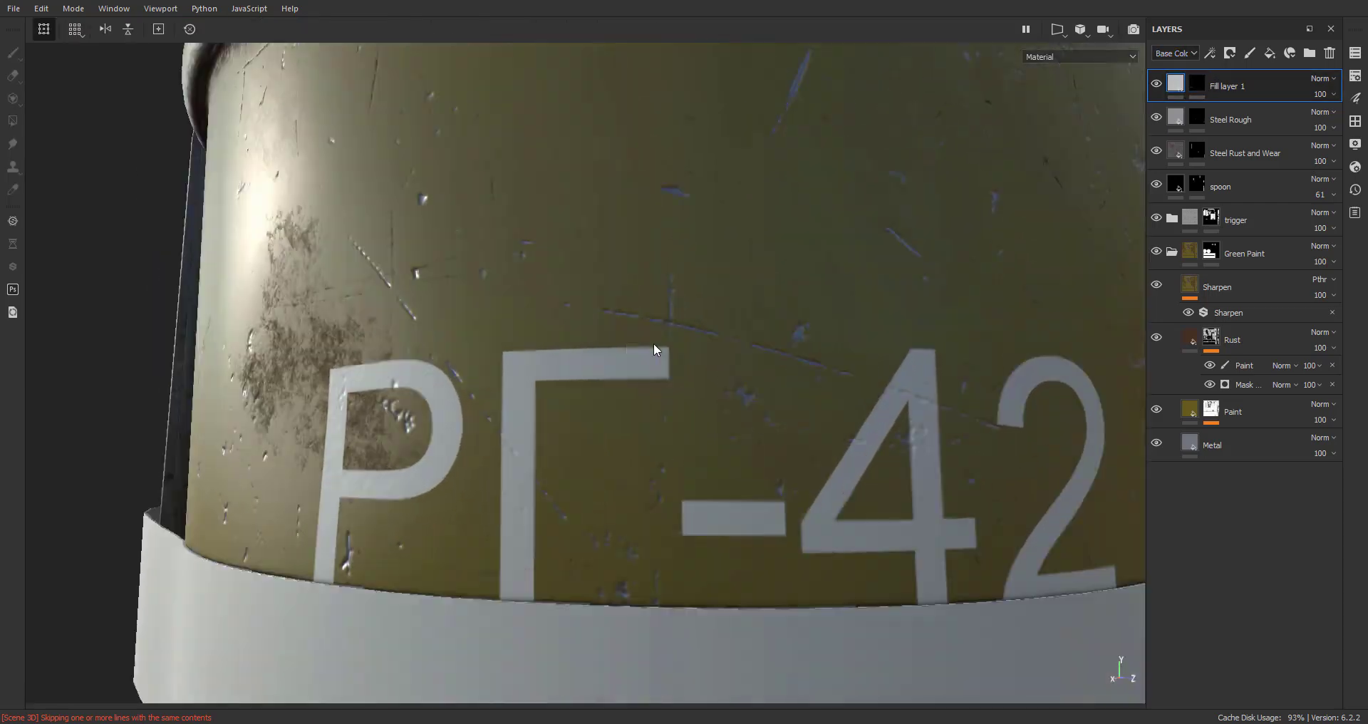
{"action": "left_click_drag", "start_coordinate": [651, 347], "coordinate": [470, 365], "text": "alt"}
{"action": "middle_click_drag", "start_coordinate": [463, 366], "coordinate": [518, 345], "text": "alt"}
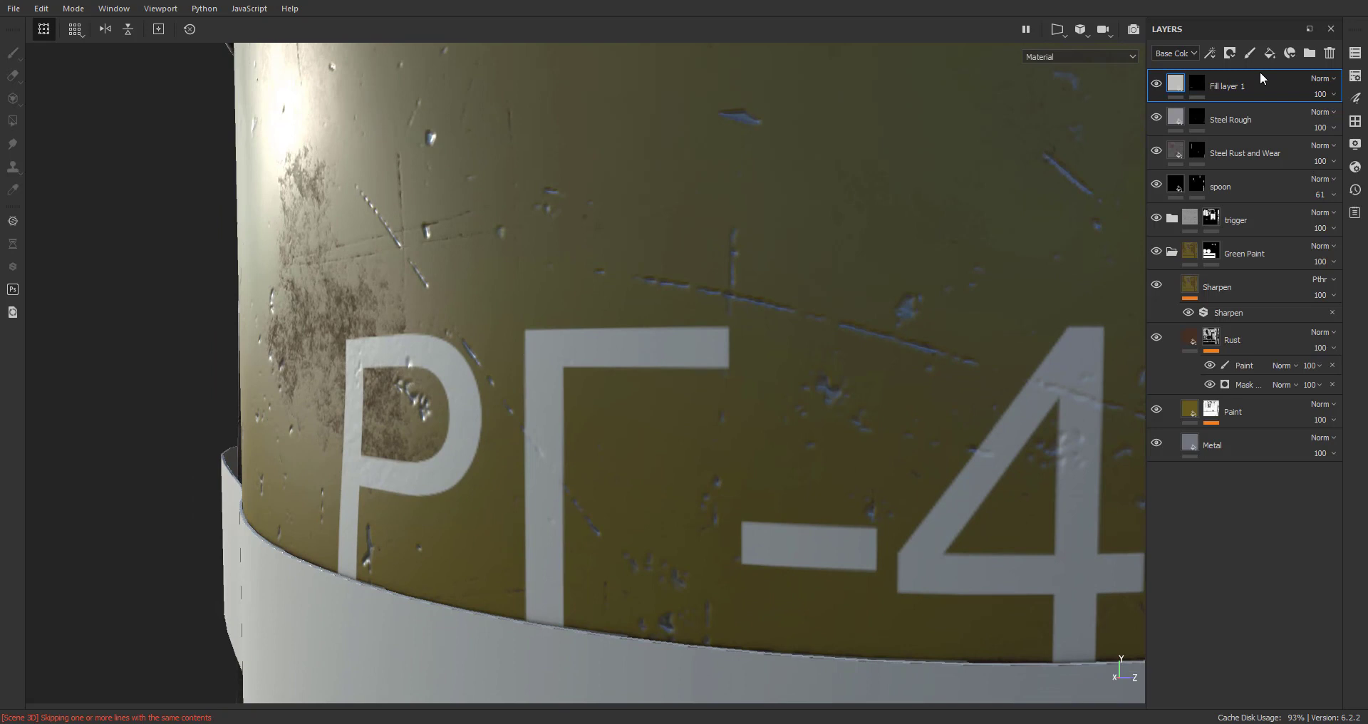
{"action": "left_click", "coordinate": [1356, 98]}
{"action": "left_click_drag", "start_coordinate": [1138, 433], "coordinate": [1137, 434]}
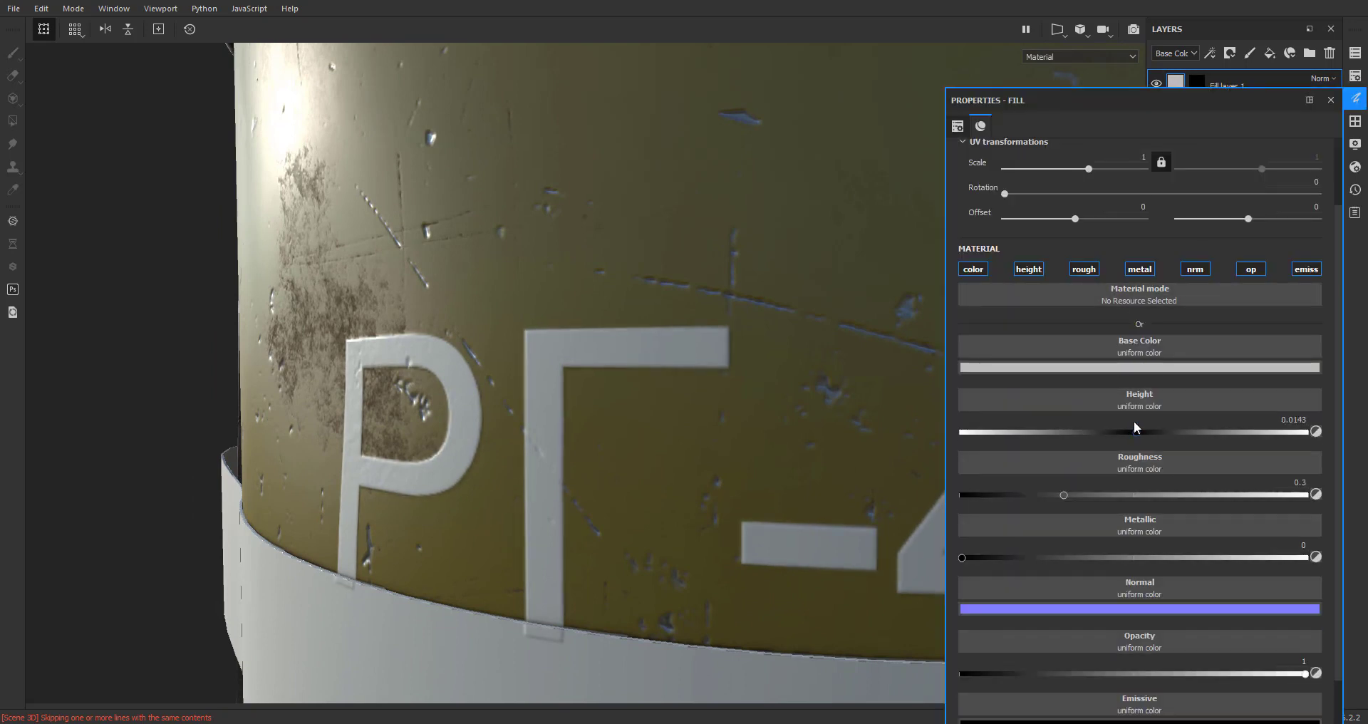
Change Fill layer 1's base color to a muted beige-grey with RGB 0.264, 0.252, 0.176
{"action": "left_click", "coordinate": [1113, 366]}
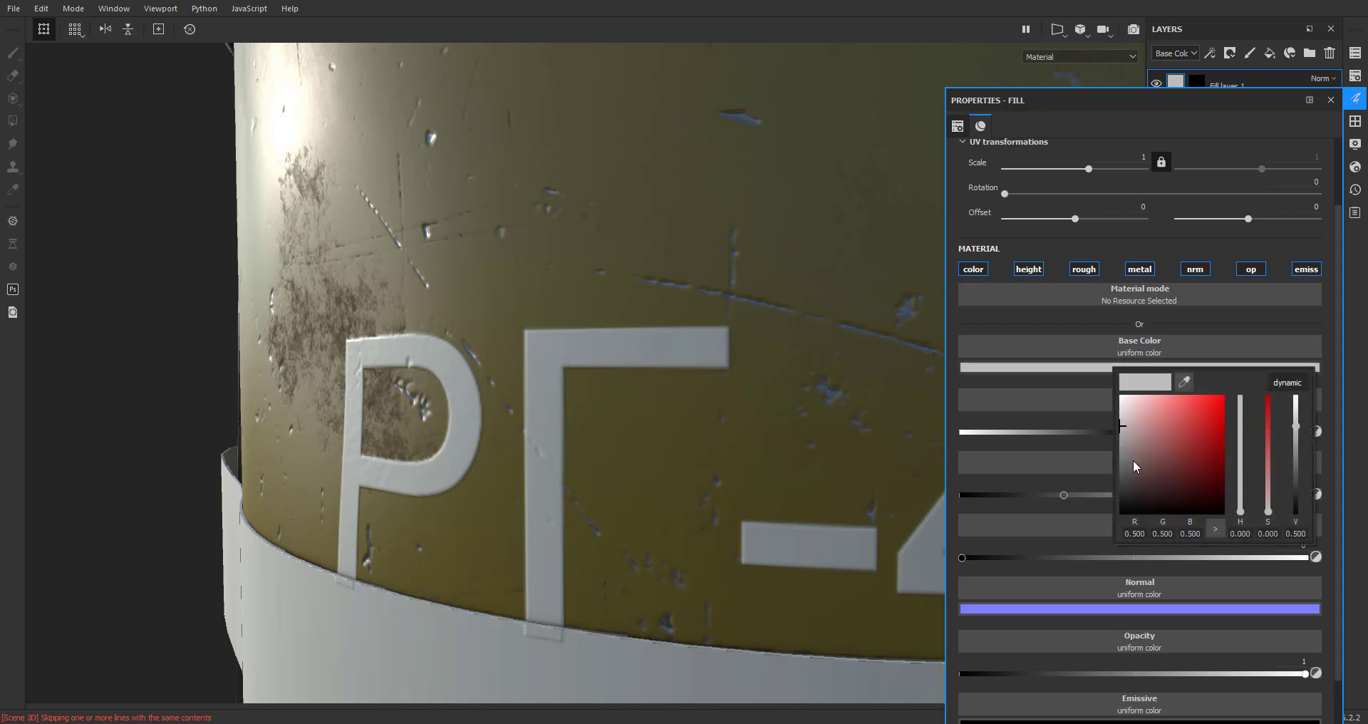
{"action": "left_click_drag", "start_coordinate": [1240, 511], "coordinate": [1242, 496]}
{"action": "left_click_drag", "start_coordinate": [1120, 427], "coordinate": [1137, 453]}
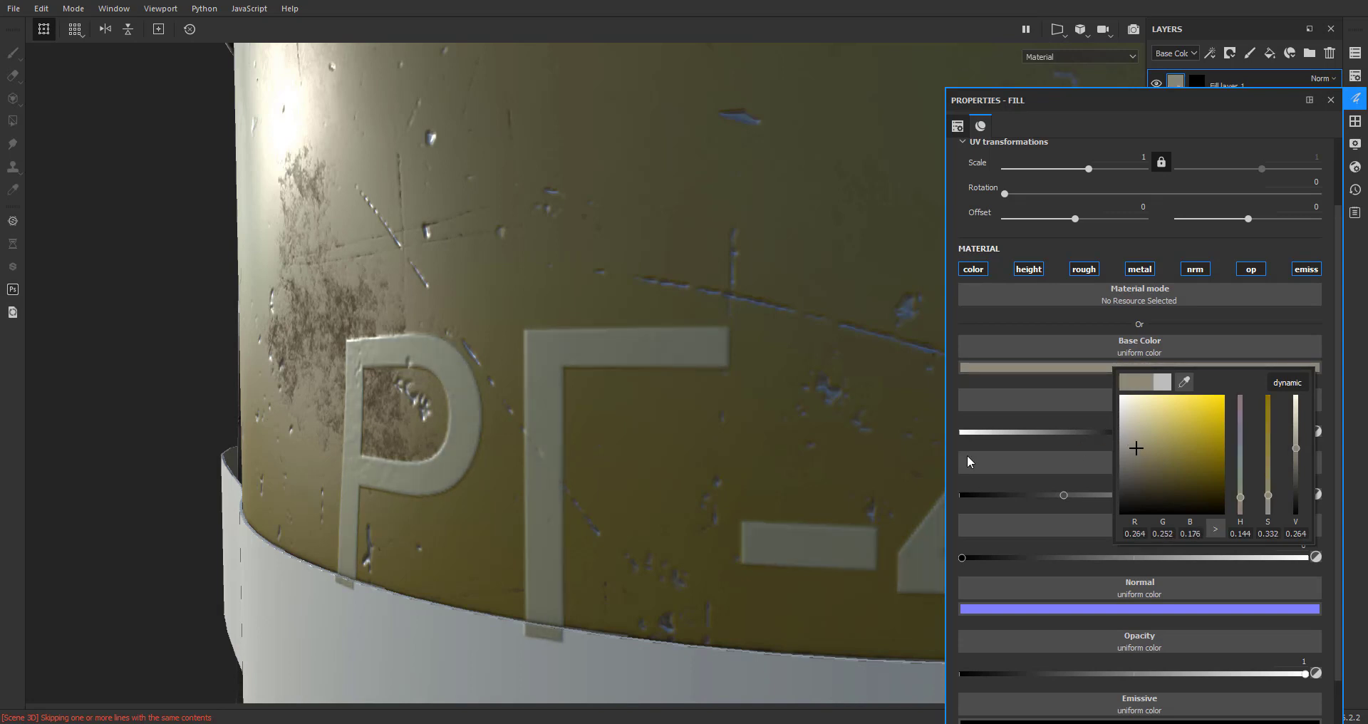
{"action": "left_click", "coordinate": [1350, 100]}
Review the lettering on the whole grenade and brighten Fill layer 1's base color to RGB 0.457, 0.437, 0.306
{"action": "scroll", "coordinate": [980, 309], "scroll_direction": "down", "scroll_amount": 10}
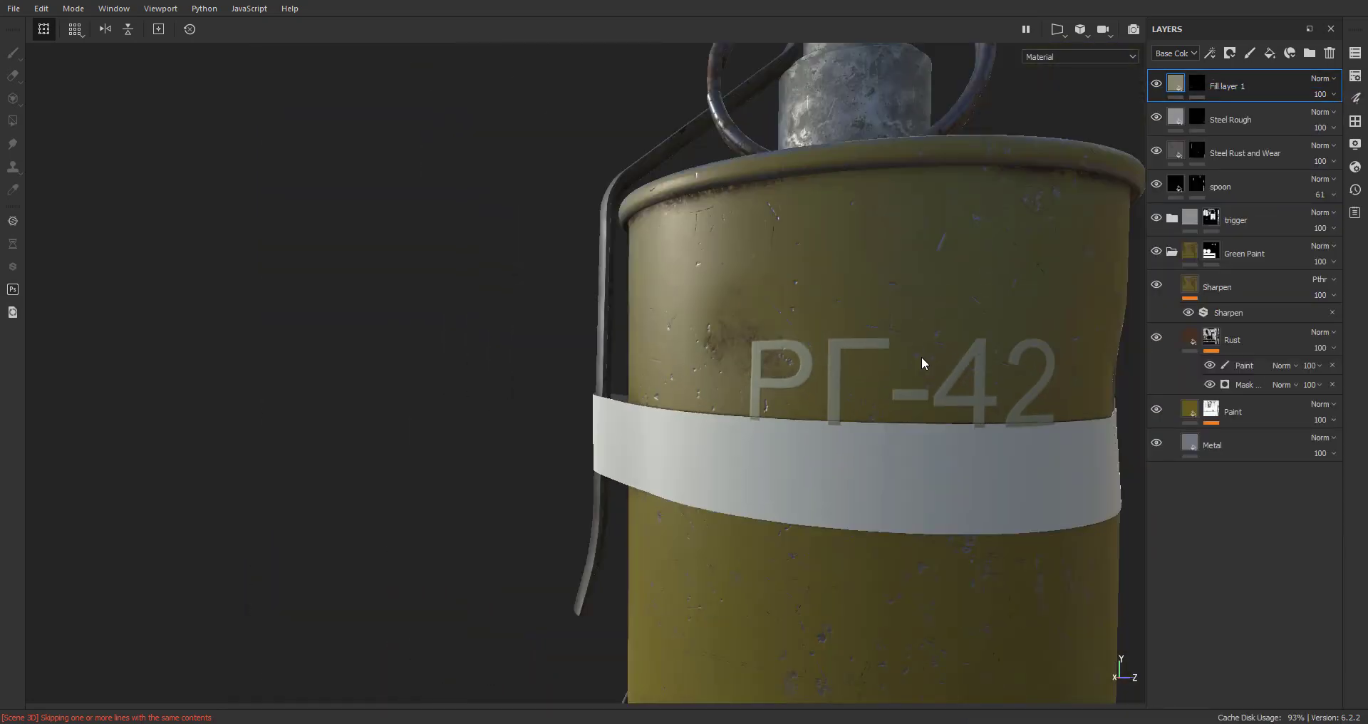
{"action": "left_click_drag", "start_coordinate": [820, 358], "coordinate": [916, 376], "text": "alt"}
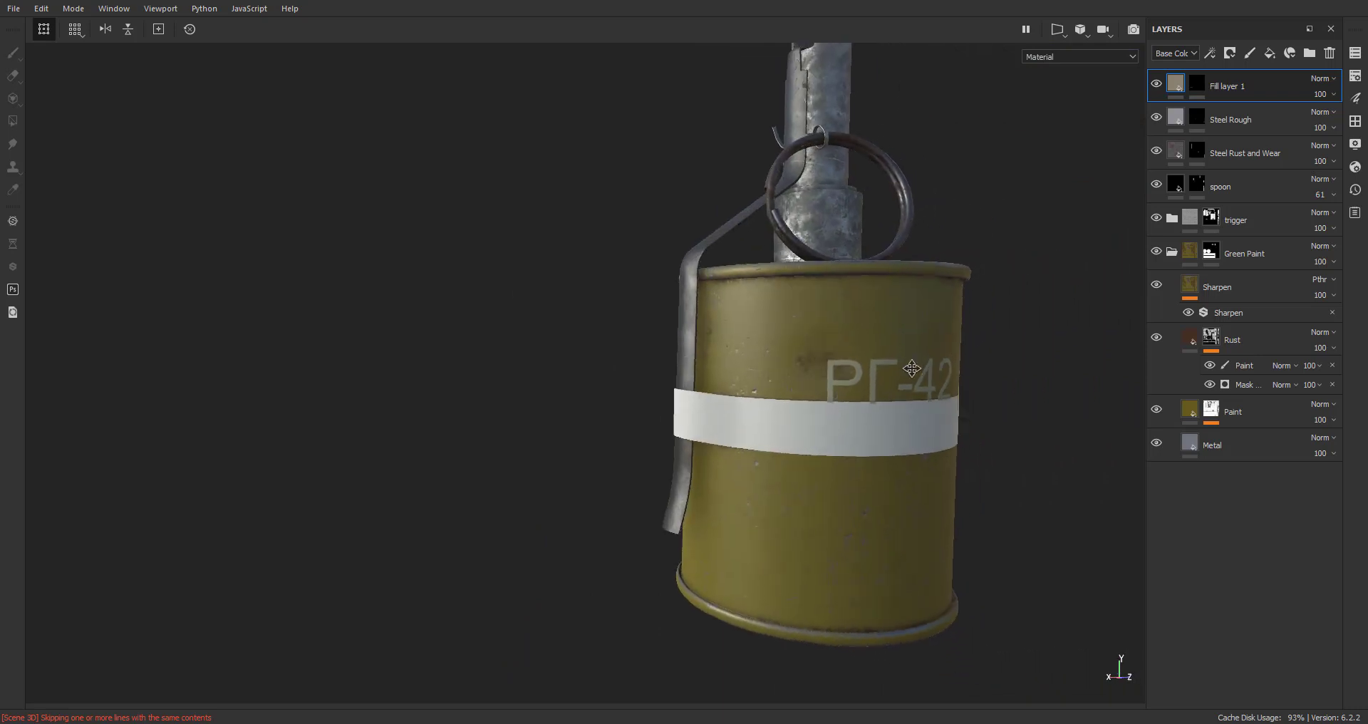
{"action": "middle_click_drag", "start_coordinate": [916, 375], "coordinate": [766, 398], "text": "alt"}
{"action": "scroll", "coordinate": [810, 399], "scroll_direction": "up", "scroll_amount": 4}
{"action": "left_click_drag", "start_coordinate": [741, 431], "coordinate": [725, 436], "text": "alt"}
{"action": "middle_click_drag", "start_coordinate": [724, 436], "coordinate": [872, 328], "text": "alt"}
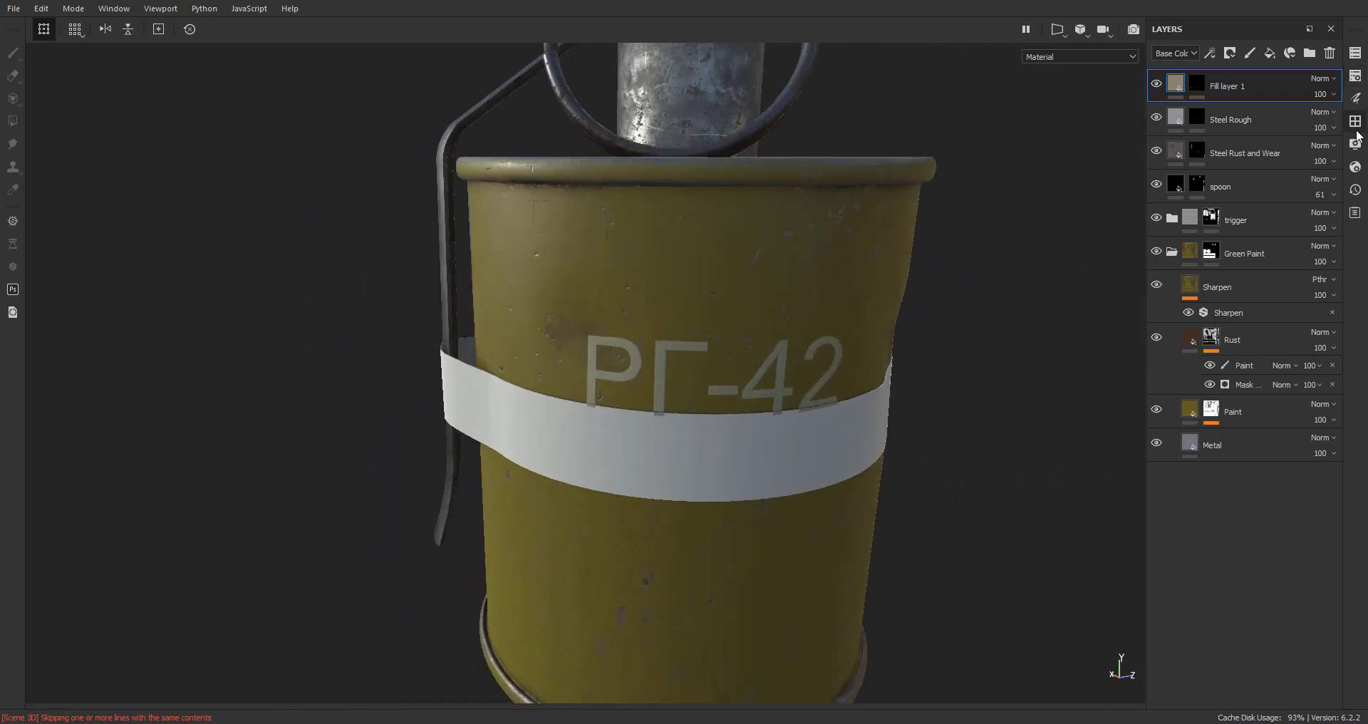
{"action": "left_click", "coordinate": [1354, 100]}
{"action": "left_click", "coordinate": [1268, 366]}
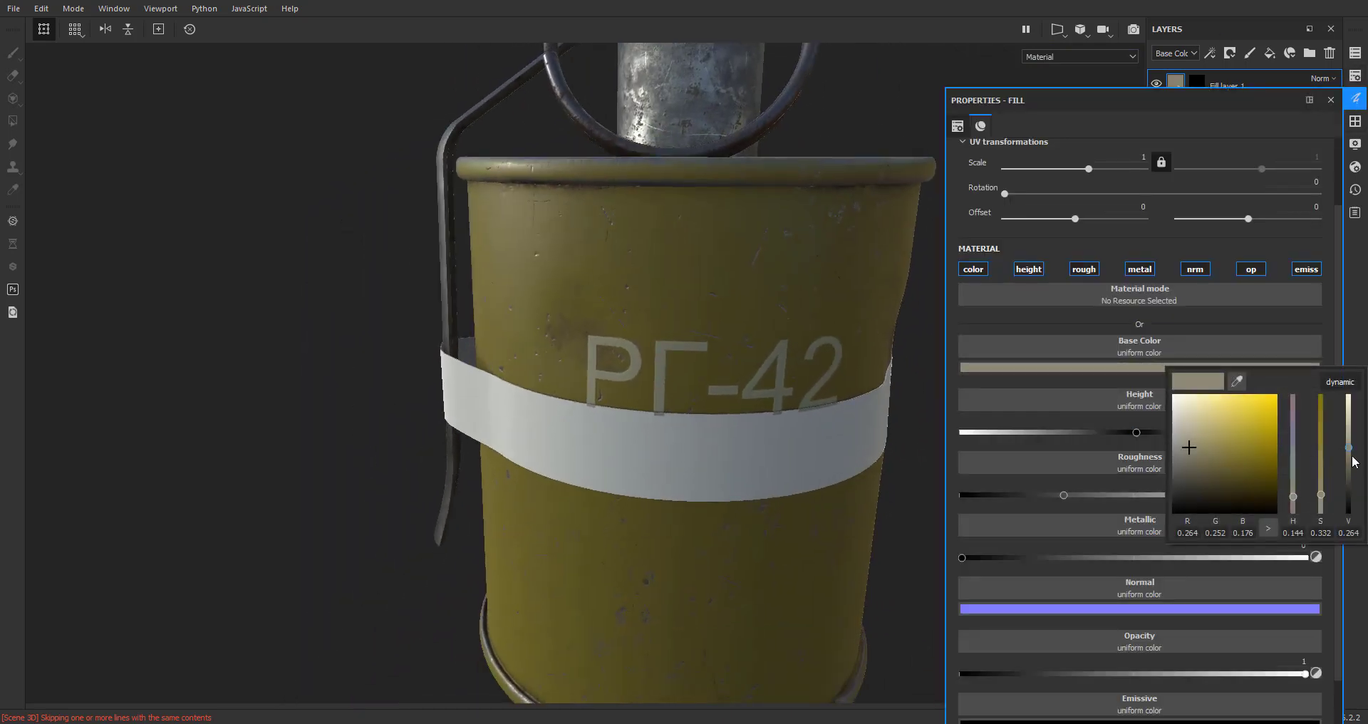
{"action": "left_click_drag", "start_coordinate": [1353, 444], "coordinate": [1352, 432]}
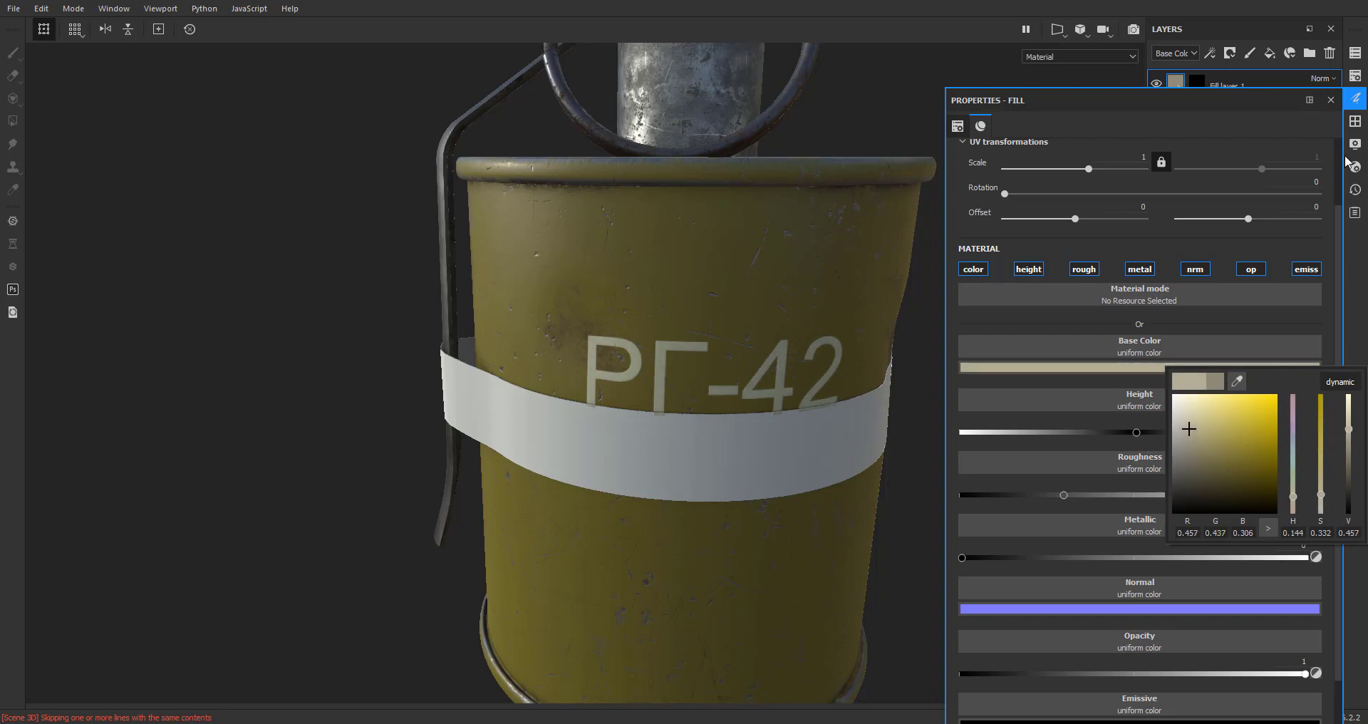
{"action": "left_click", "coordinate": [1330, 100]}
Select the mask of Fill layer 1 and choose the Sharp Line brush for painting on it
{"action": "scroll", "coordinate": [845, 405], "scroll_direction": "up", "scroll_amount": 5}
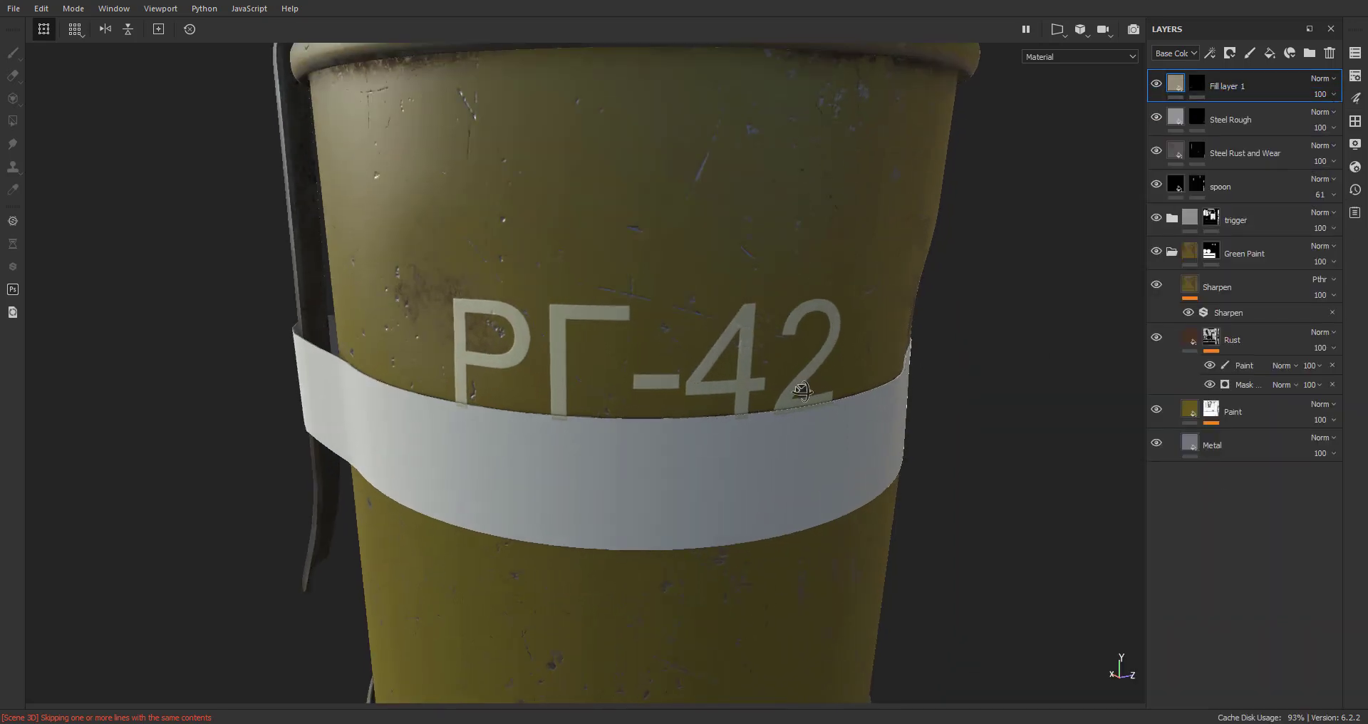
{"action": "scroll", "coordinate": [782, 444], "scroll_direction": "up", "scroll_amount": 4}
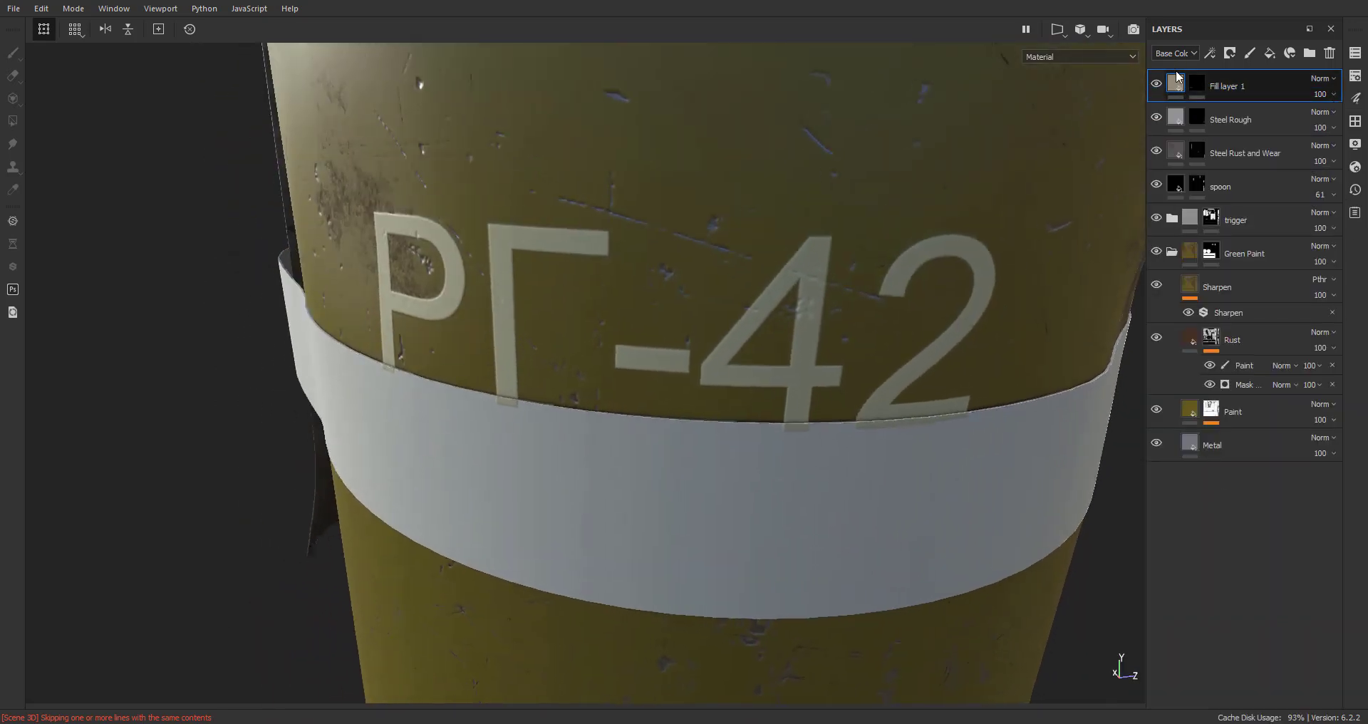
{"action": "left_click", "coordinate": [1203, 91]}
{"action": "left_click", "coordinate": [1356, 121]}
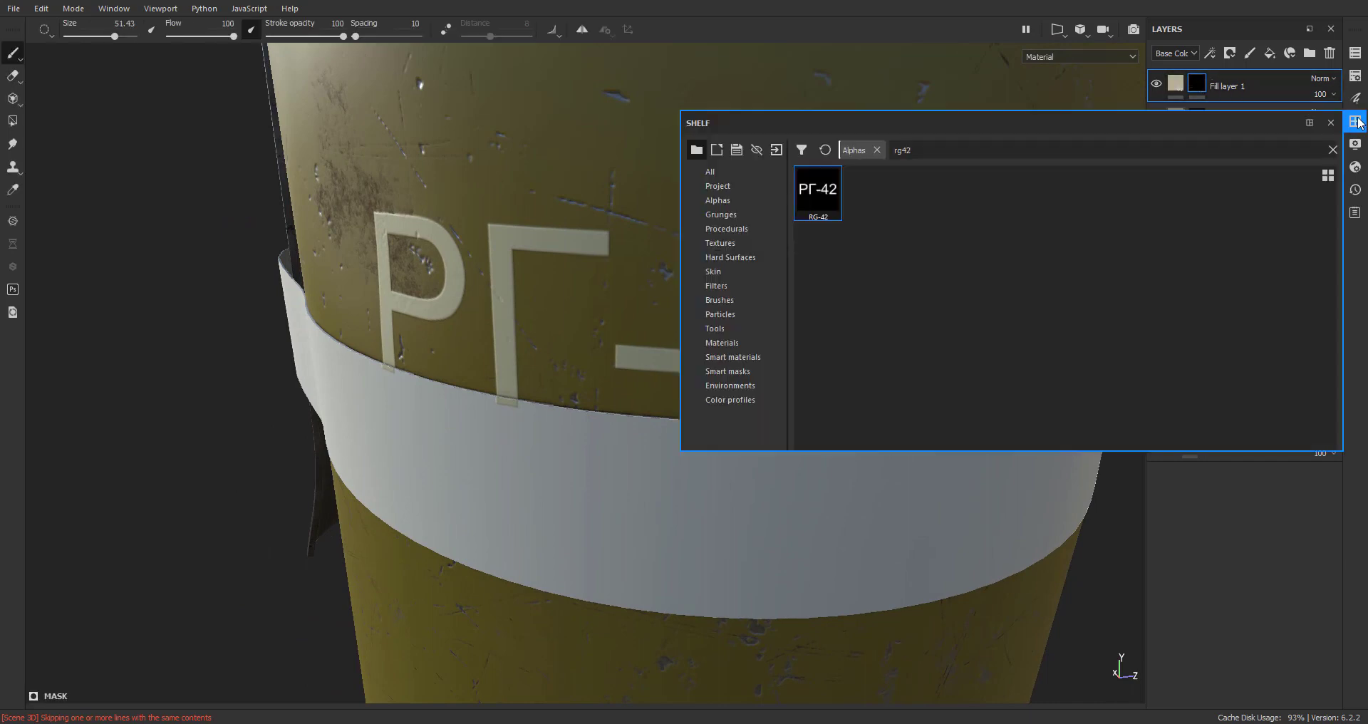
{"action": "left_click", "coordinate": [734, 300]}
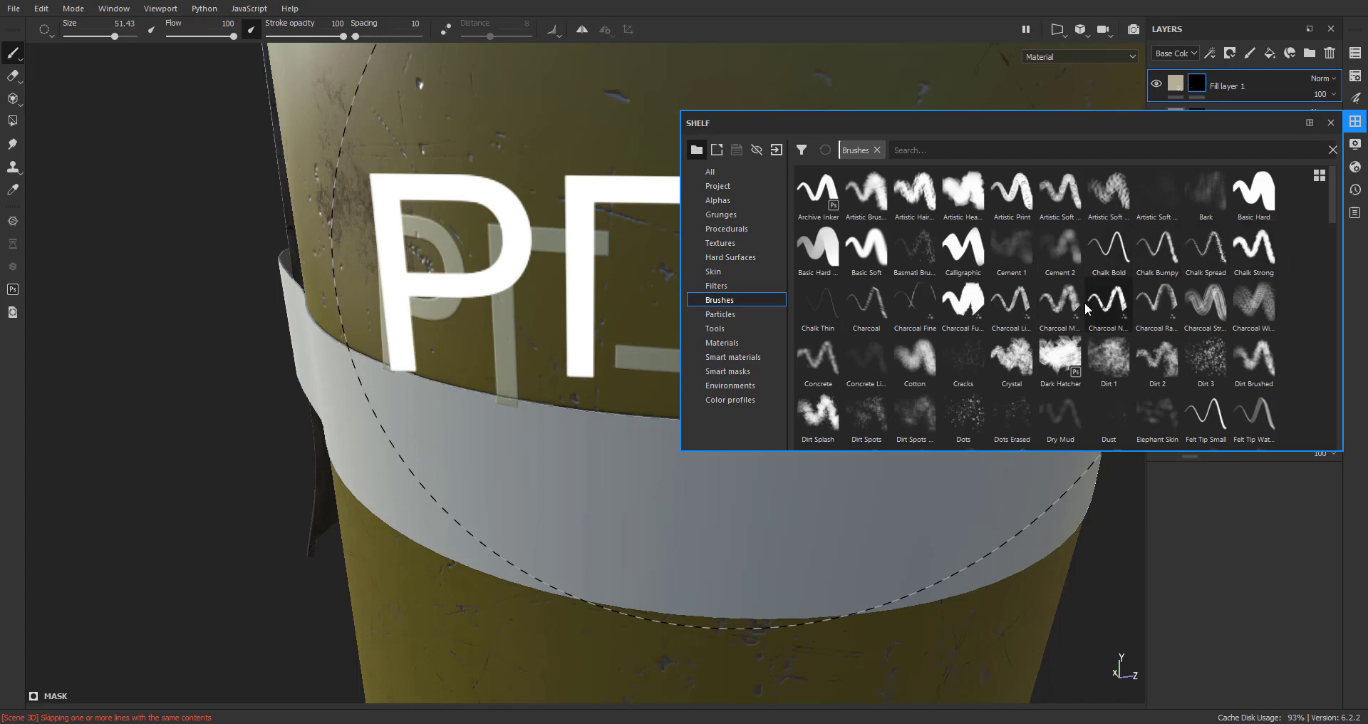
{"action": "scroll", "coordinate": [1090, 314], "scroll_direction": "down", "scroll_amount": 10}
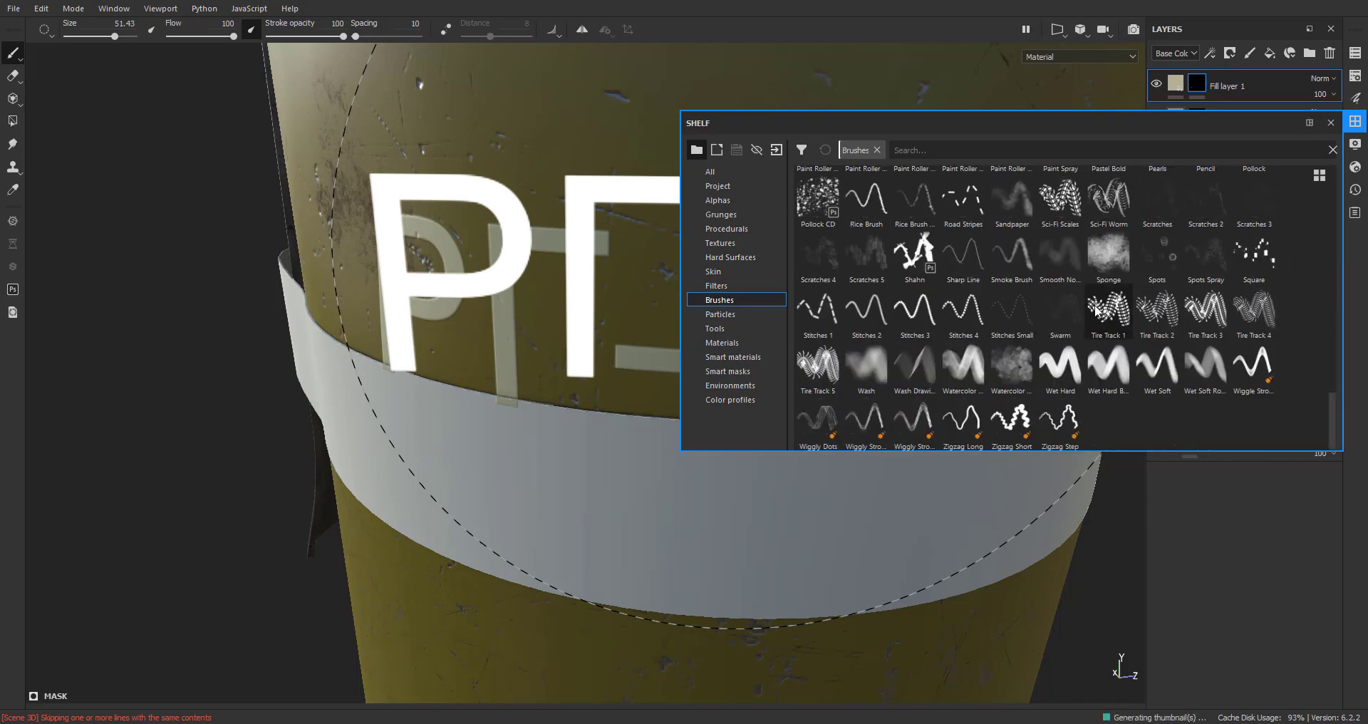
{"action": "left_click", "coordinate": [963, 254]}
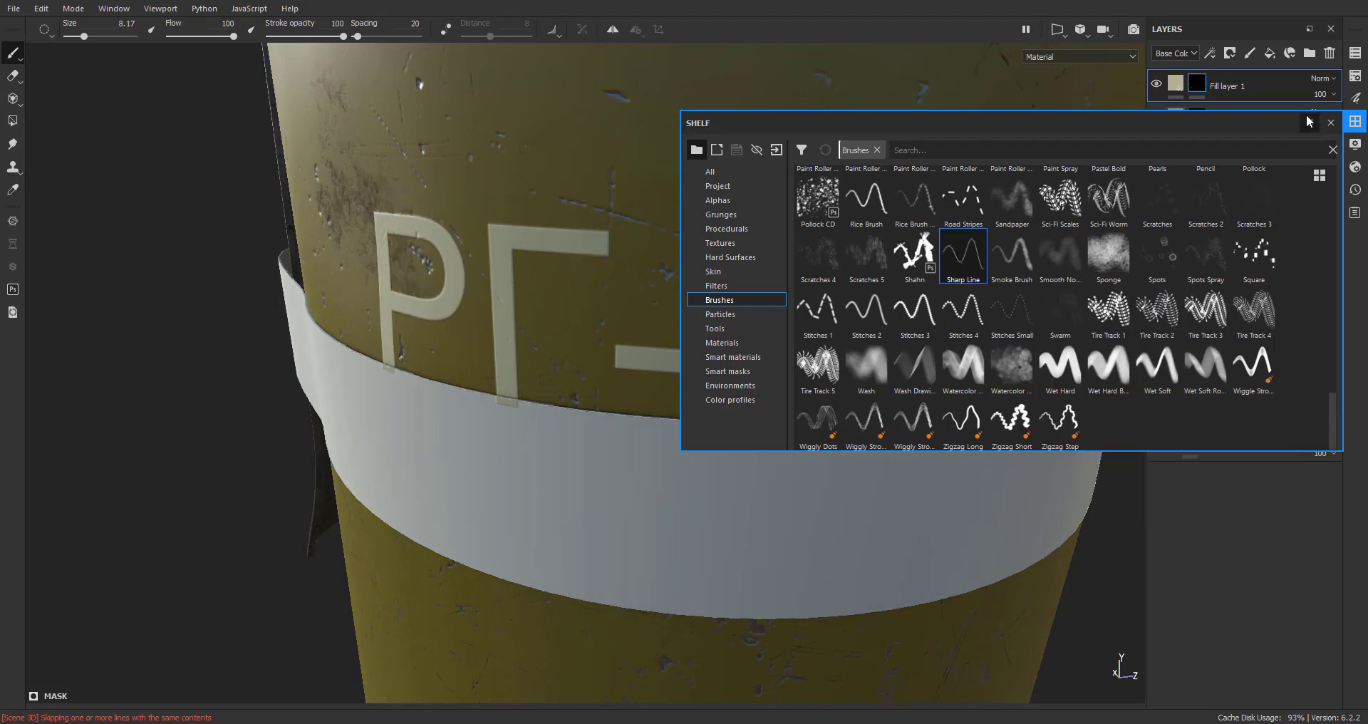
{"action": "left_click", "coordinate": [1330, 122]}
Try a Sharp Line stroke at brush size 2.62 near the 42 of the marking, and undo it
{"action": "left_click_drag", "start_coordinate": [762, 324], "coordinate": [778, 308], "text": "alt"}
{"action": "left_click_drag", "start_coordinate": [671, 288], "coordinate": [675, 306], "text": "alt"}
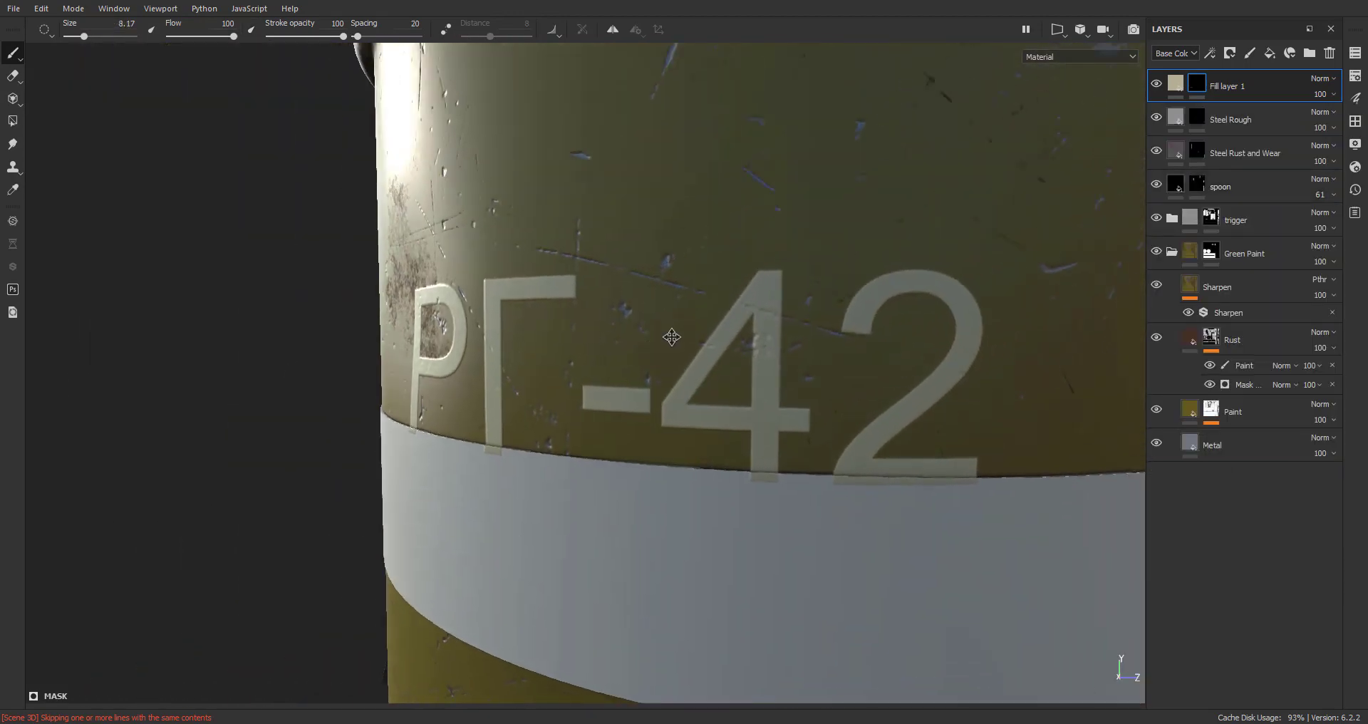
{"action": "scroll", "coordinate": [675, 306], "scroll_direction": "up", "scroll_amount": 3}
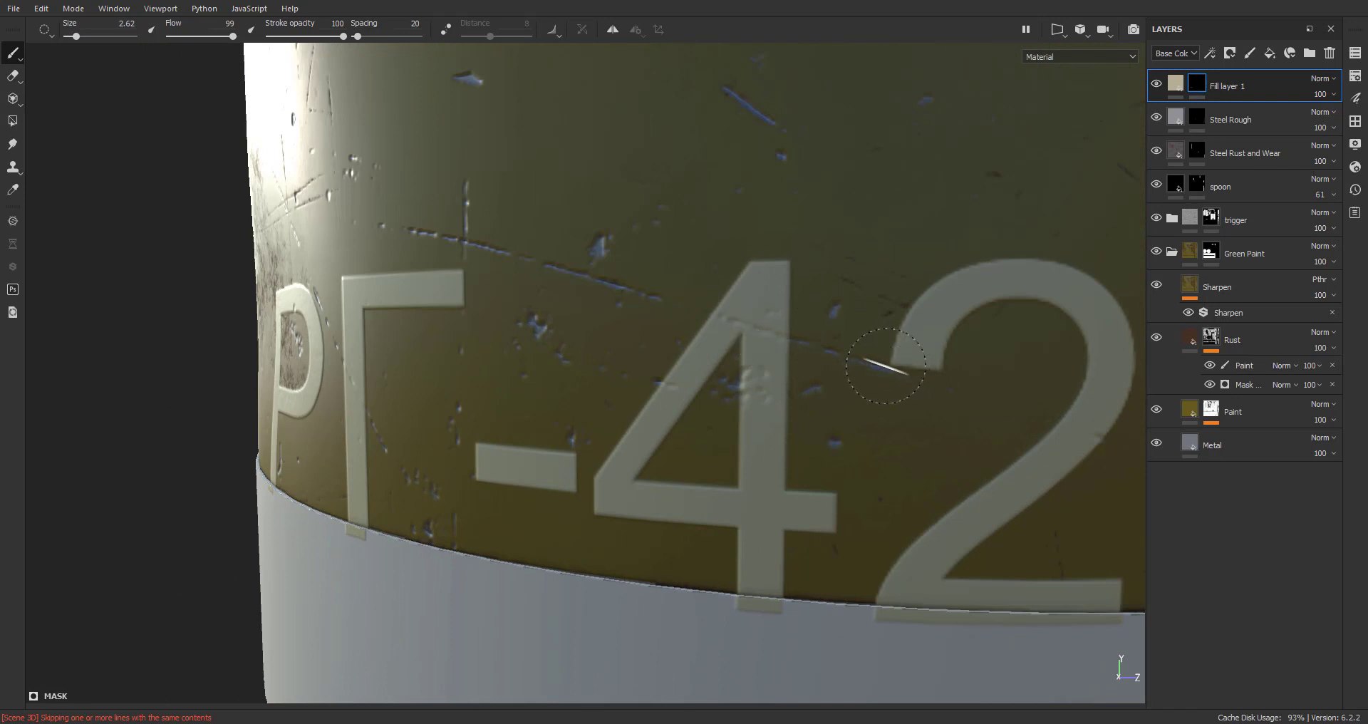
{"action": "key", "text": "ctrl+z"}
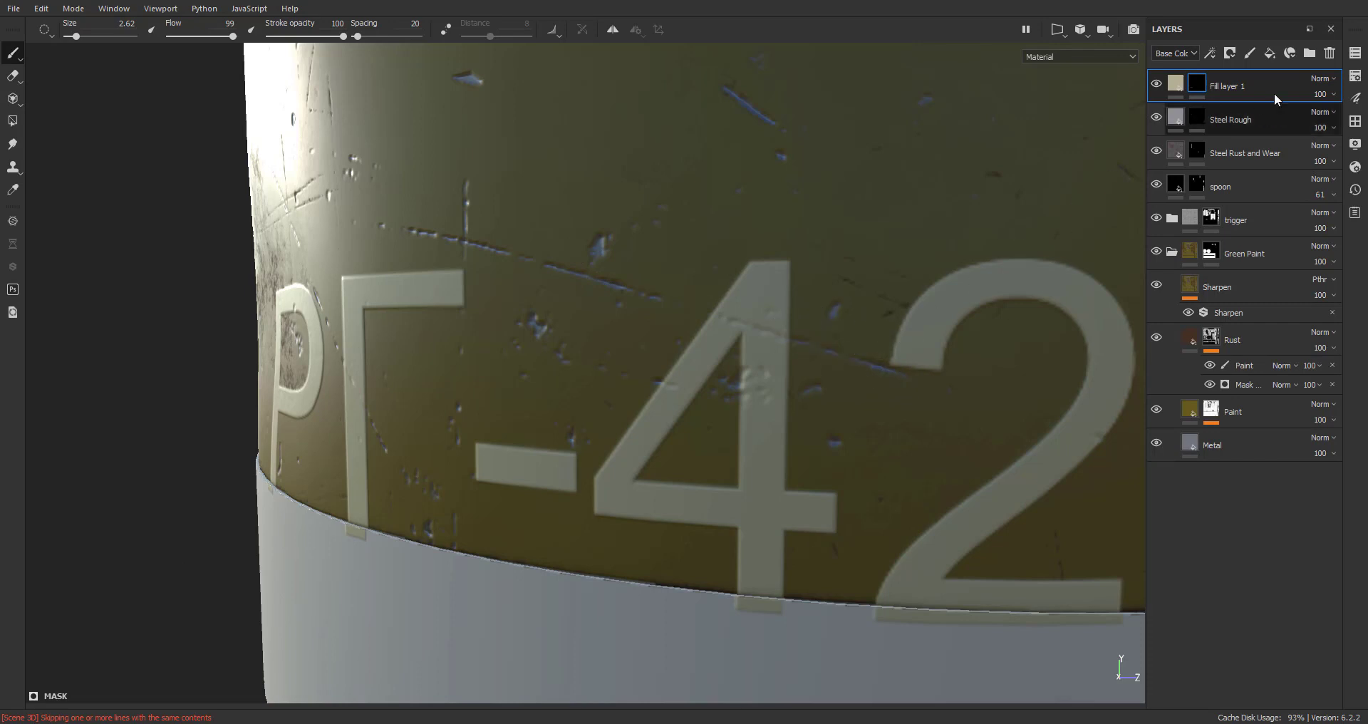
Turn off Follow Path for the Sharp Line brush and cut diagonal scratches through the 4 and the Г of the marking
{"action": "left_click", "coordinate": [1355, 99]}
{"action": "scroll", "coordinate": [1084, 472], "scroll_direction": "down", "scroll_amount": 1}
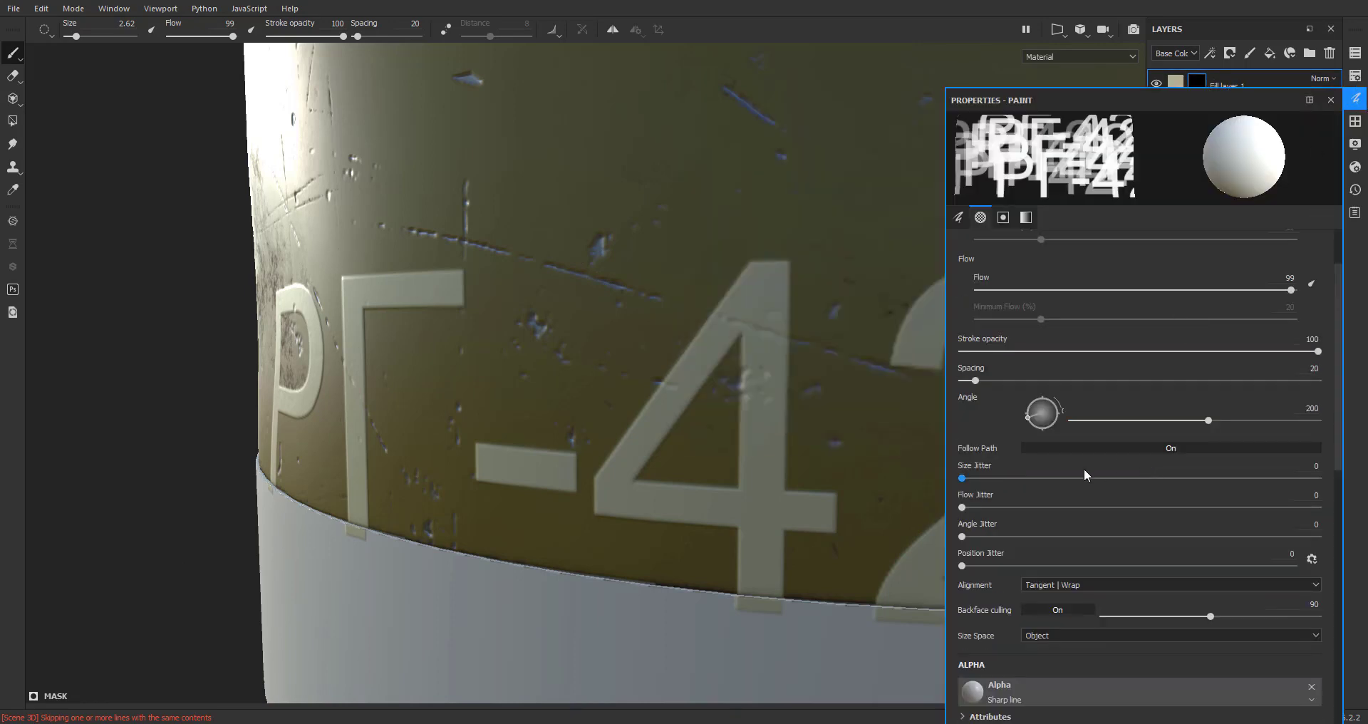
{"action": "left_click", "coordinate": [1135, 448]}
{"action": "left_click", "coordinate": [1331, 100]}
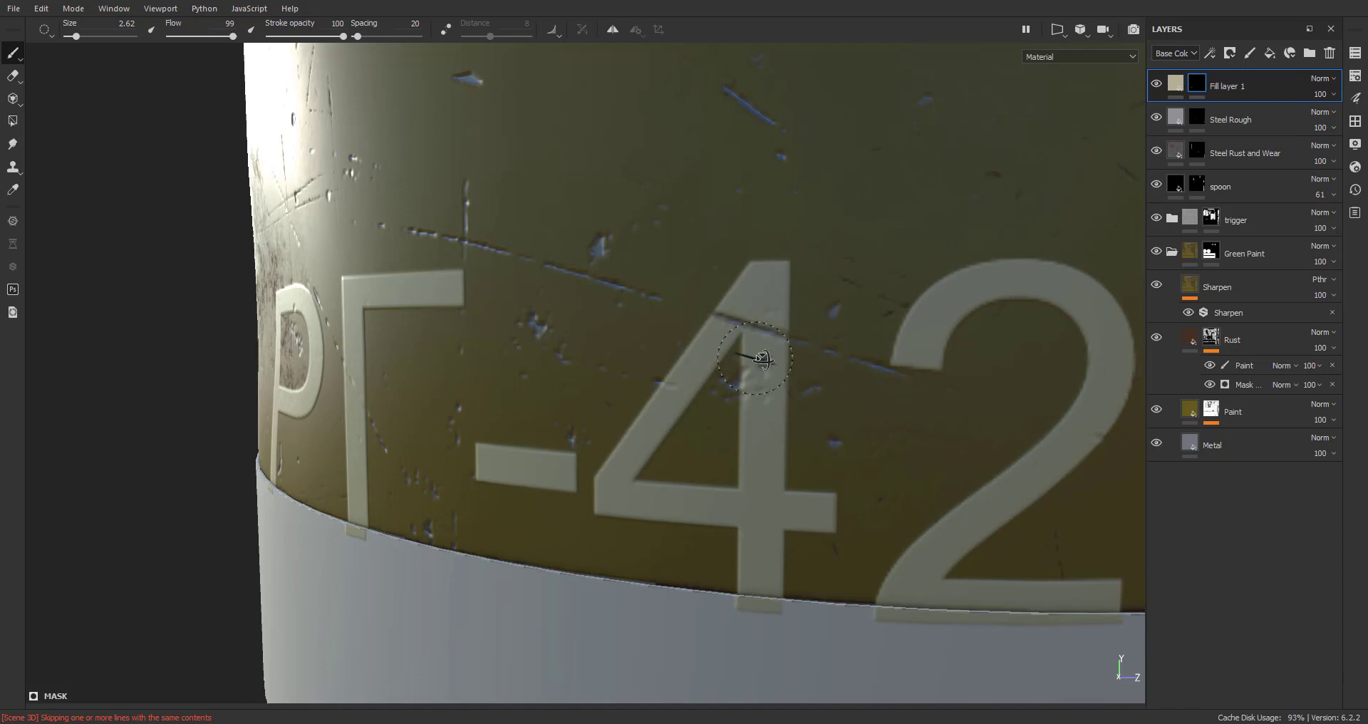
{"action": "left_click_drag", "start_coordinate": [761, 358], "coordinate": [570, 365], "text": "alt"}
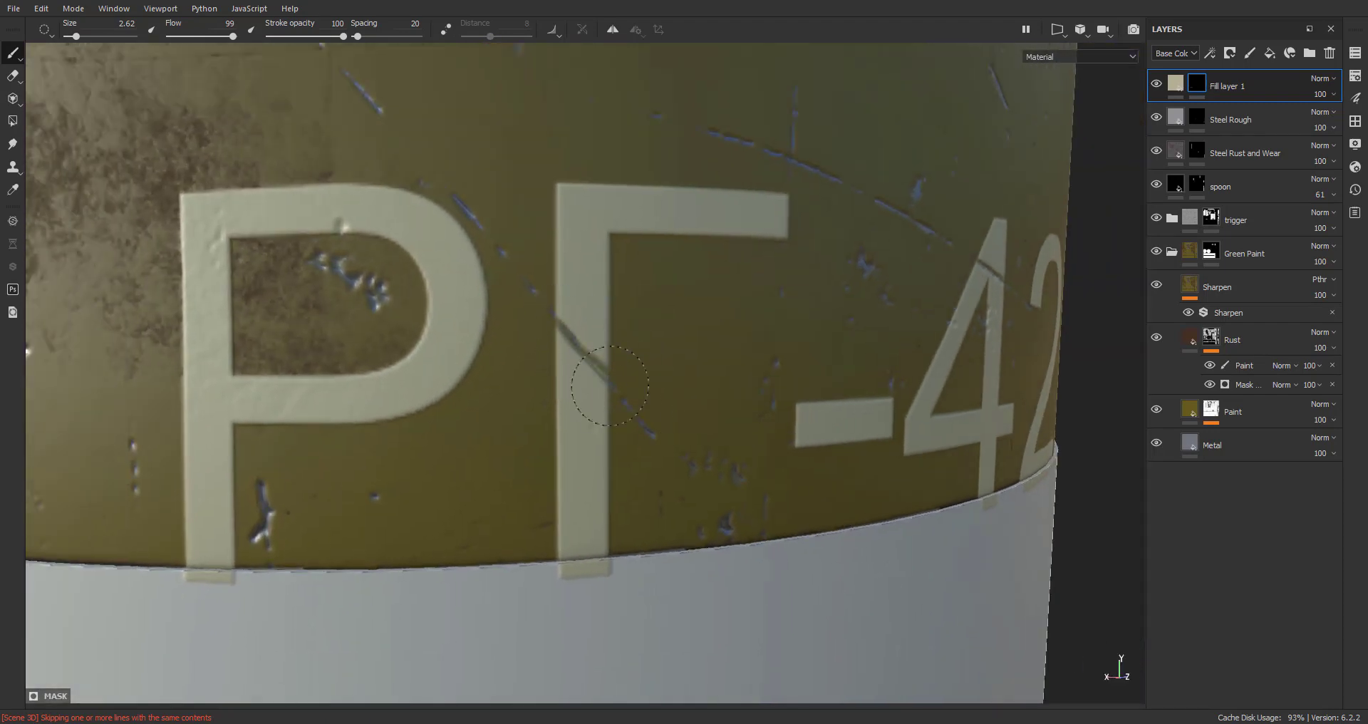
{"action": "left_click_drag", "start_coordinate": [610, 385], "coordinate": [784, 392], "text": "alt"}
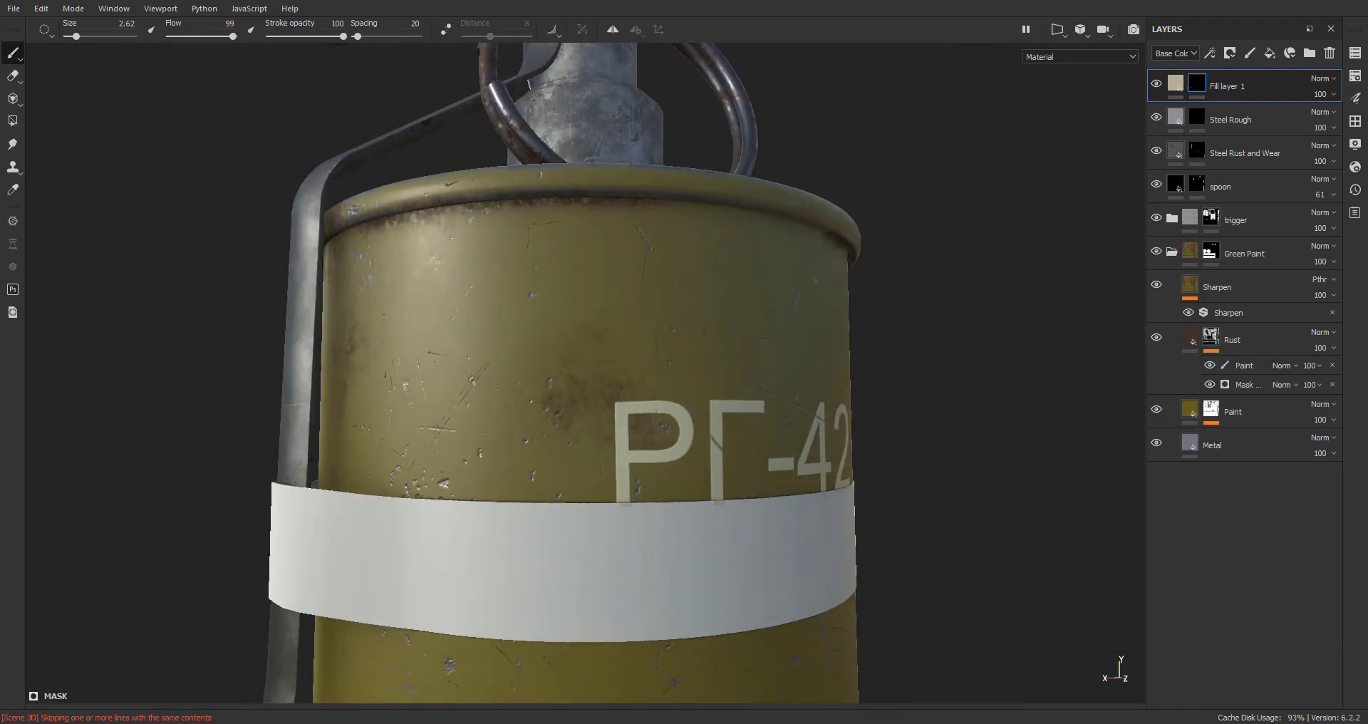
{"action": "scroll", "coordinate": [683, 367], "scroll_direction": "up", "scroll_amount": 6}
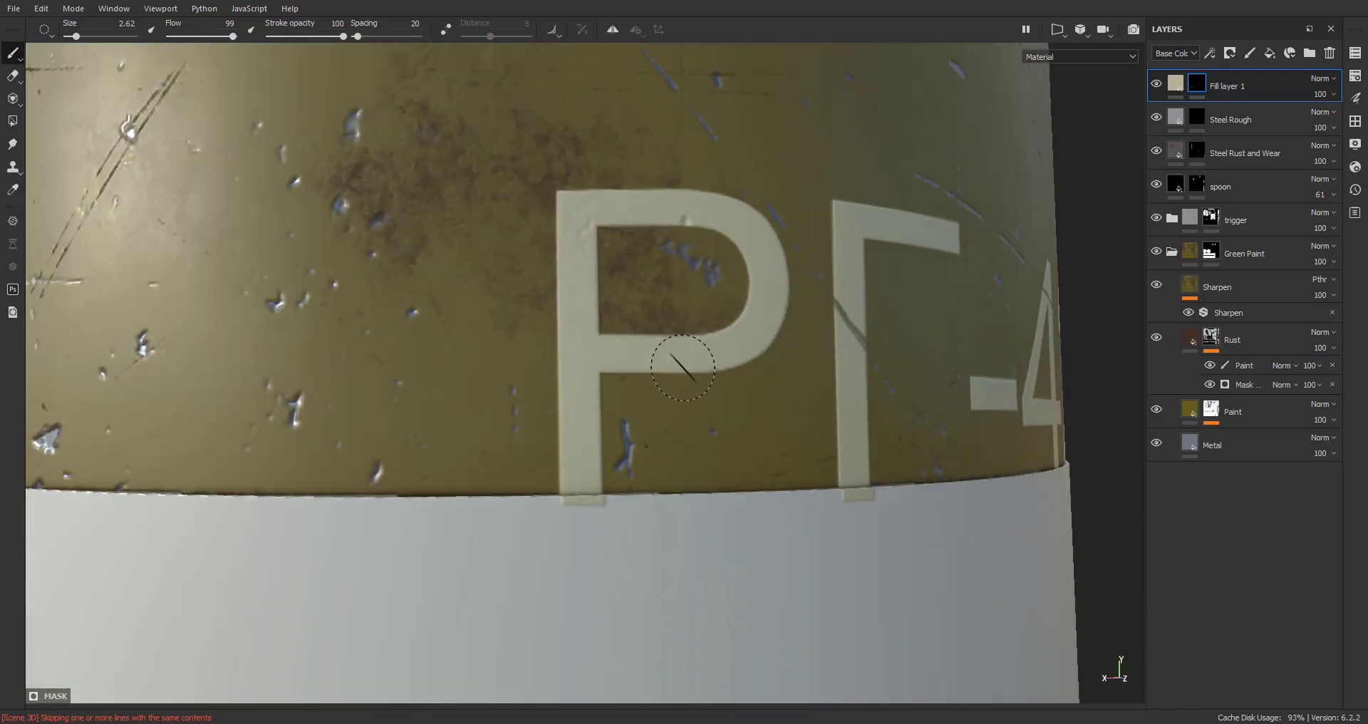
{"action": "left_click_drag", "start_coordinate": [683, 368], "coordinate": [586, 452], "text": "alt"}
Switch to the Dirt 2 brush and chip the upper bar and upper stem of the P at brush size 0.43
{"action": "left_click", "coordinate": [1355, 121]}
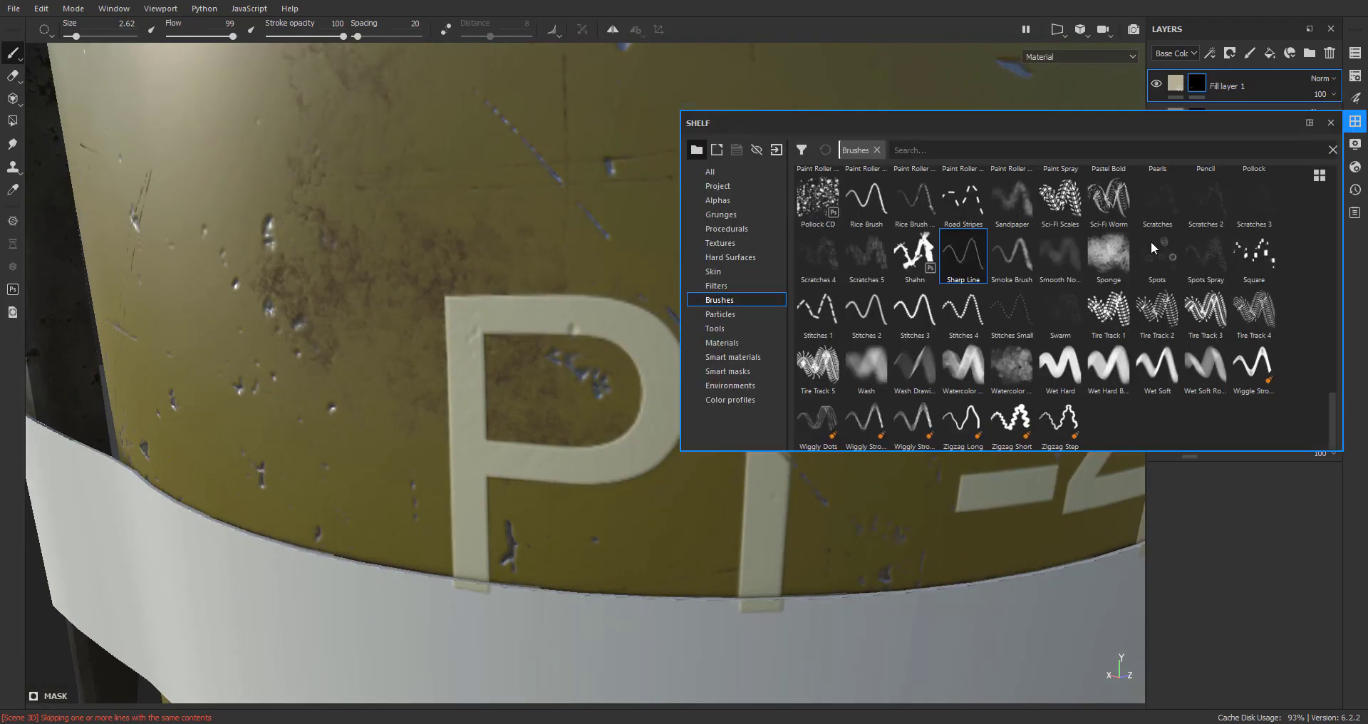
{"action": "scroll", "coordinate": [1084, 323], "scroll_direction": "up", "scroll_amount": 15}
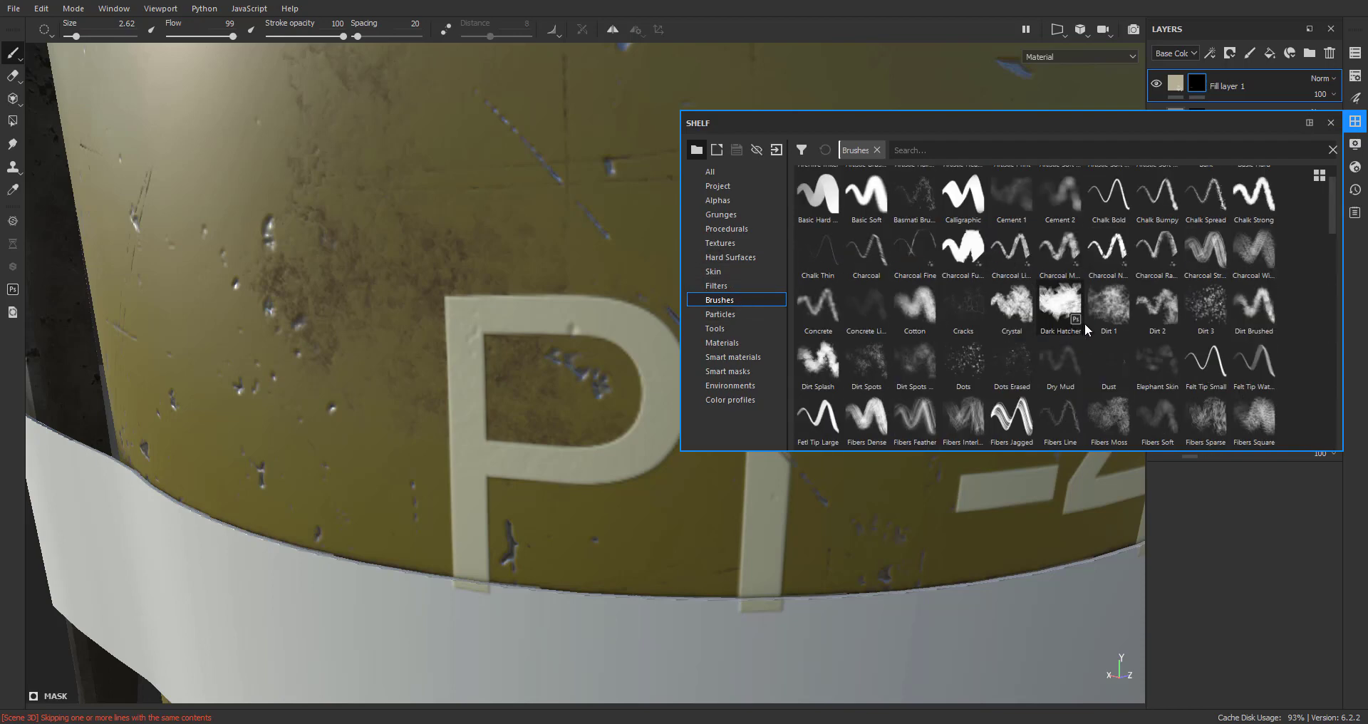
{"action": "left_click", "coordinate": [1108, 357]}
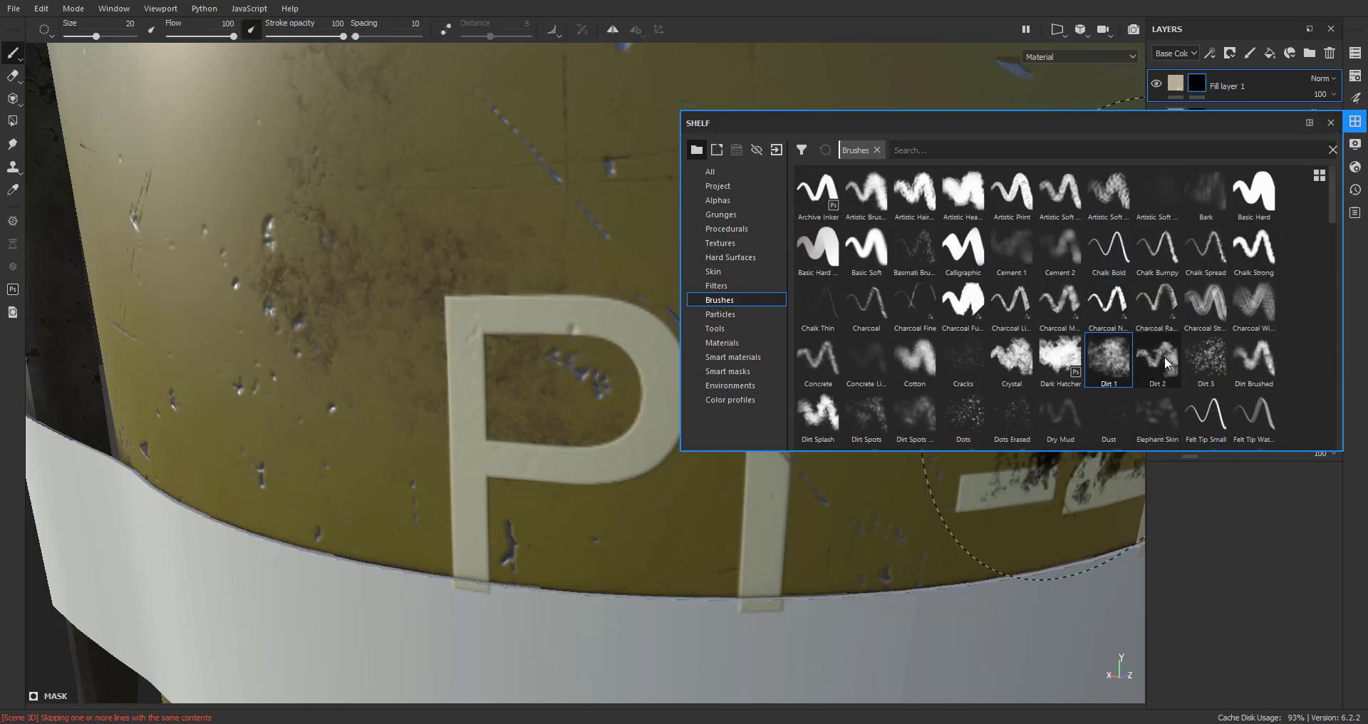
{"action": "left_click", "coordinate": [1331, 123]}
{"action": "left_click", "coordinate": [633, 379]}
{"action": "right_click_drag", "start_coordinate": [634, 379], "coordinate": [601, 462], "text": "ctrl"}
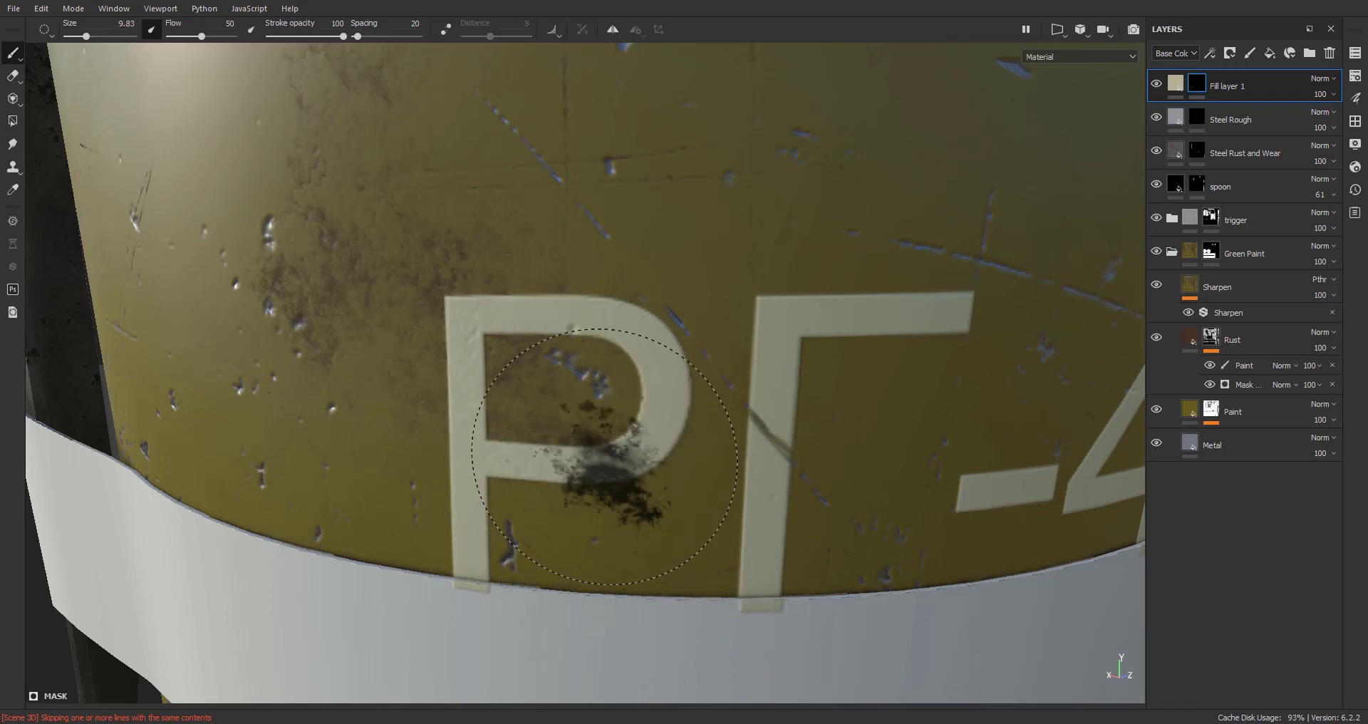
{"action": "scroll", "coordinate": [549, 294], "scroll_direction": "up", "scroll_amount": 5}
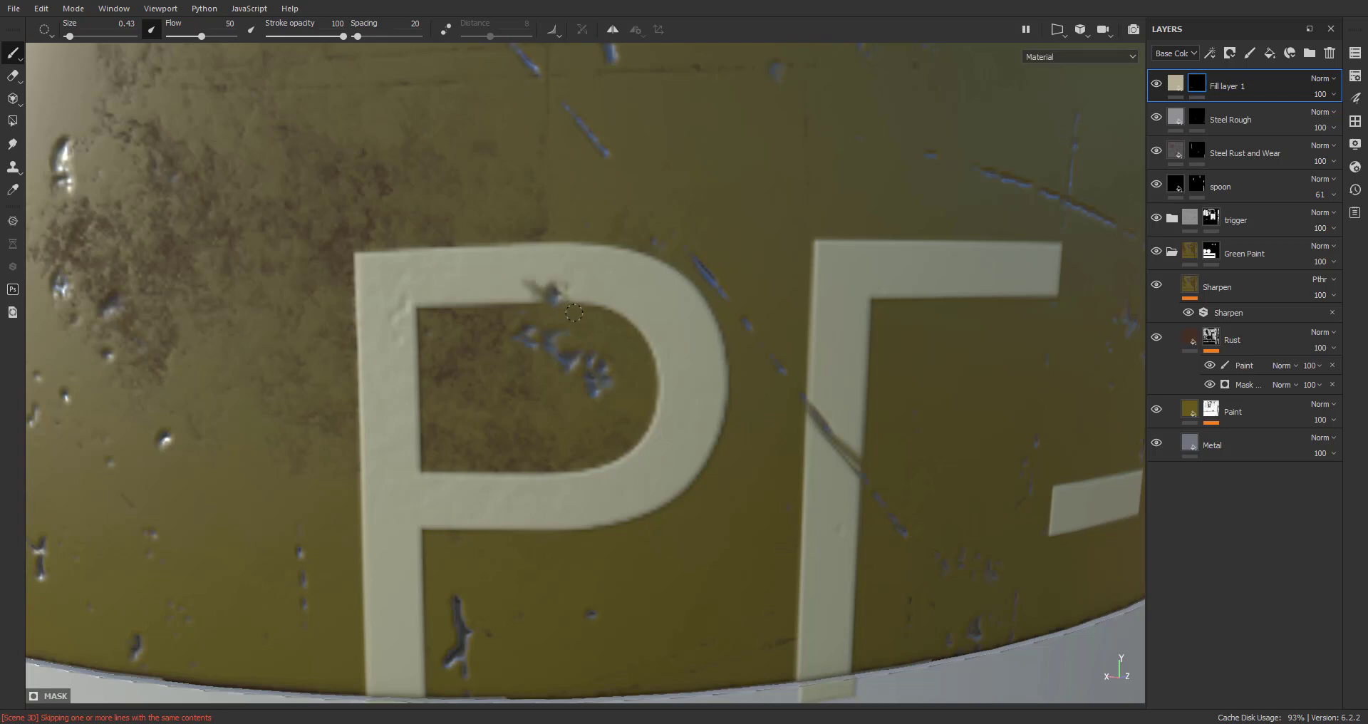
{"action": "scroll", "coordinate": [574, 312], "scroll_direction": "up", "scroll_amount": 3}
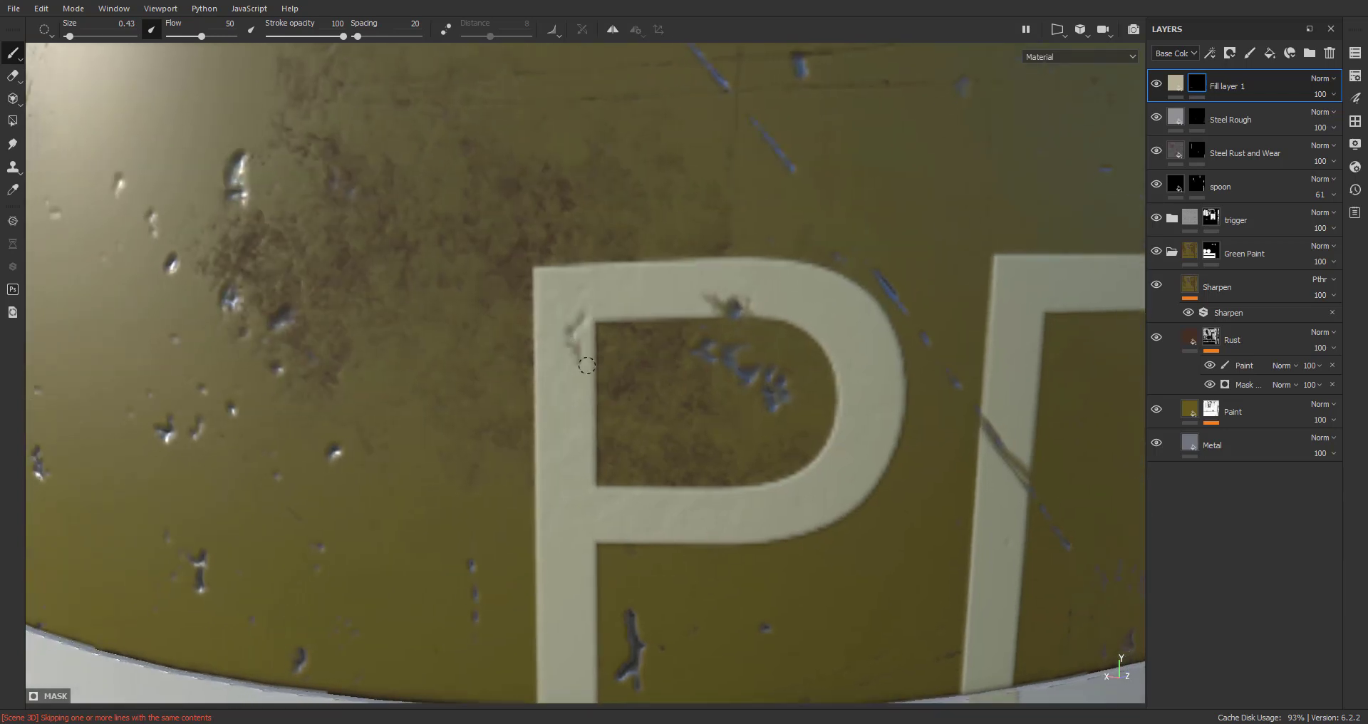
Wear away the lower ends of the letters where they overlap the white band, using brush size 2.14
{"action": "scroll", "coordinate": [556, 321], "scroll_direction": "down", "scroll_amount": 5}
{"action": "left_click_drag", "start_coordinate": [556, 321], "coordinate": [634, 493], "text": "alt"}
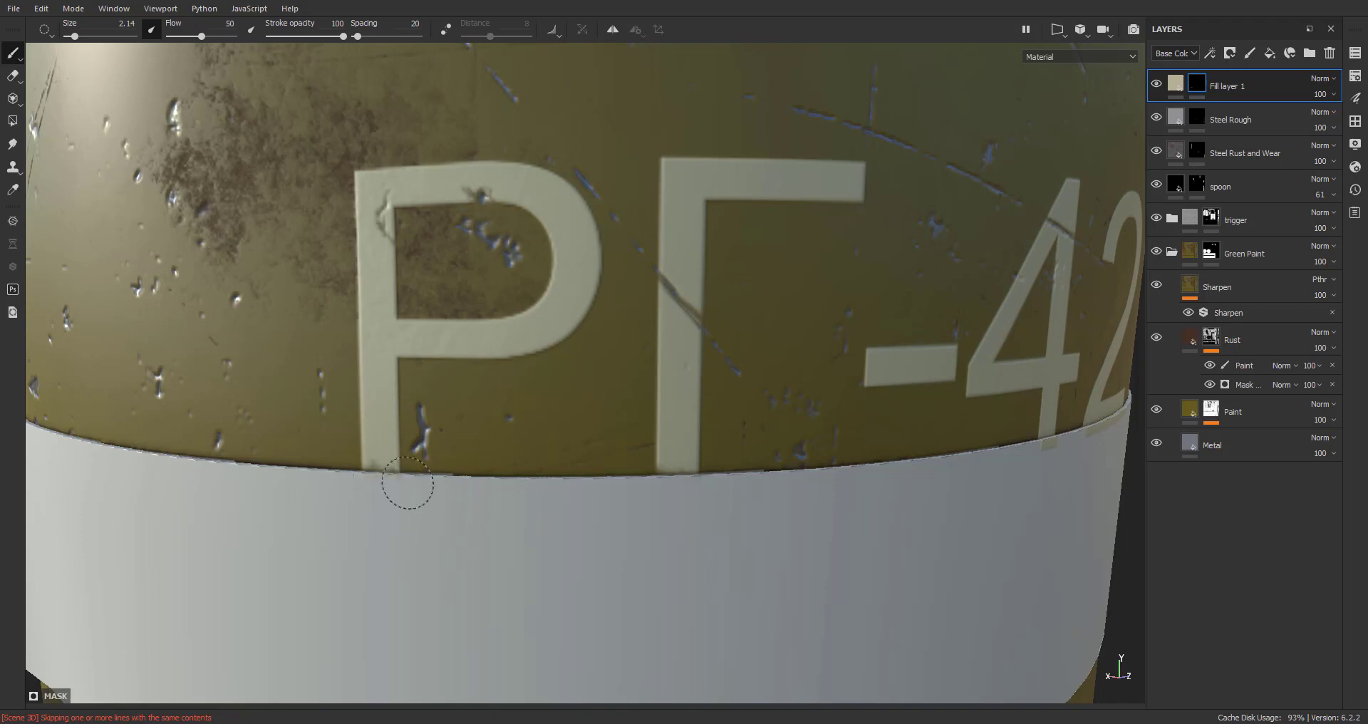
{"action": "mouse_move", "coordinate": [367, 487]}
{"action": "left_mouse_down", "text": "alt"}
{"action": "mouse_move", "coordinate": [602, 549]}
{"action": "mouse_move", "coordinate": [703, 550]}
{"action": "mouse_move", "coordinate": [140, 446]}
{"action": "mouse_move", "coordinate": [538, 452]}
{"action": "mouse_move", "coordinate": [422, 397]}
{"action": "mouse_move", "coordinate": [494, 452]}
{"action": "left_mouse_up", "text": "alt"}
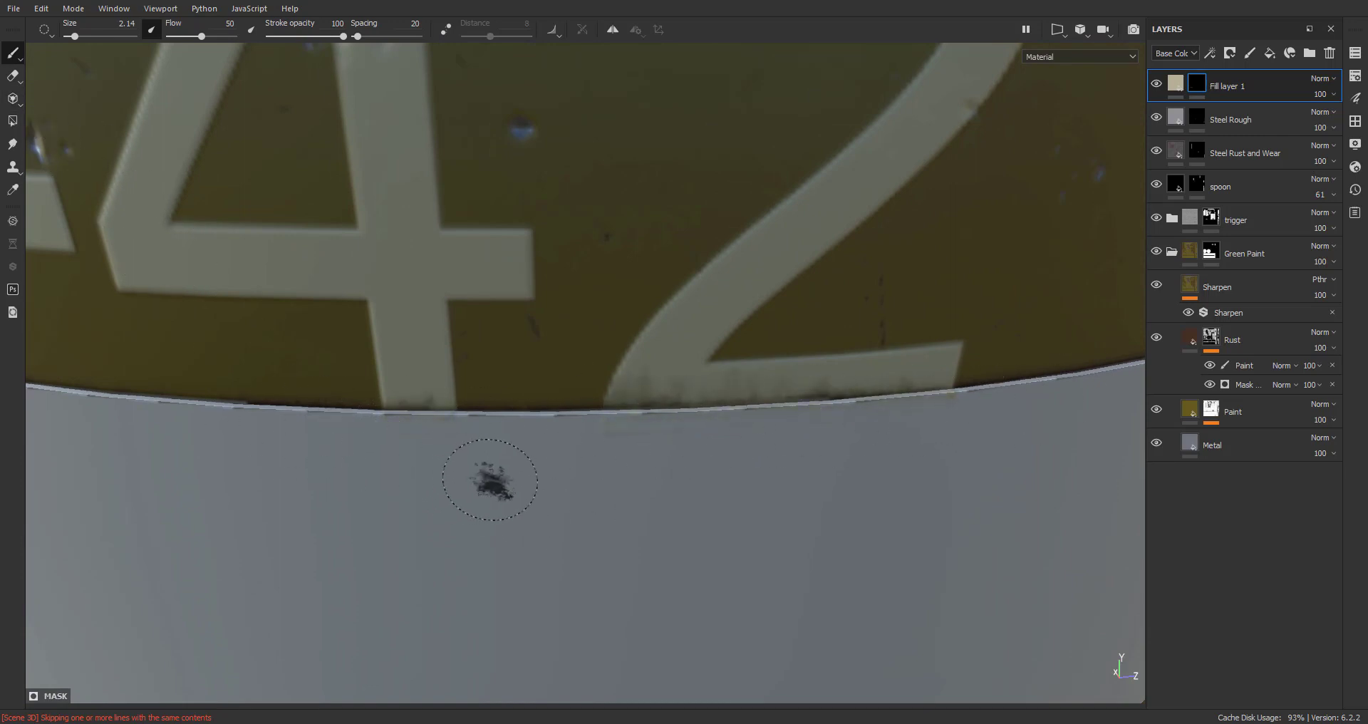
Chip the stem and the diagonal of the 4 around the surface pits with the Dirt 2 brush
{"action": "mouse_move", "coordinate": [490, 480]}
{"action": "left_mouse_down", "text": "alt"}
{"action": "mouse_move", "coordinate": [458, 376]}
{"action": "mouse_move", "coordinate": [847, 488]}
{"action": "mouse_move", "coordinate": [734, 470]}
{"action": "mouse_move", "coordinate": [672, 429]}
{"action": "mouse_move", "coordinate": [620, 297]}
{"action": "left_mouse_up", "text": "alt"}
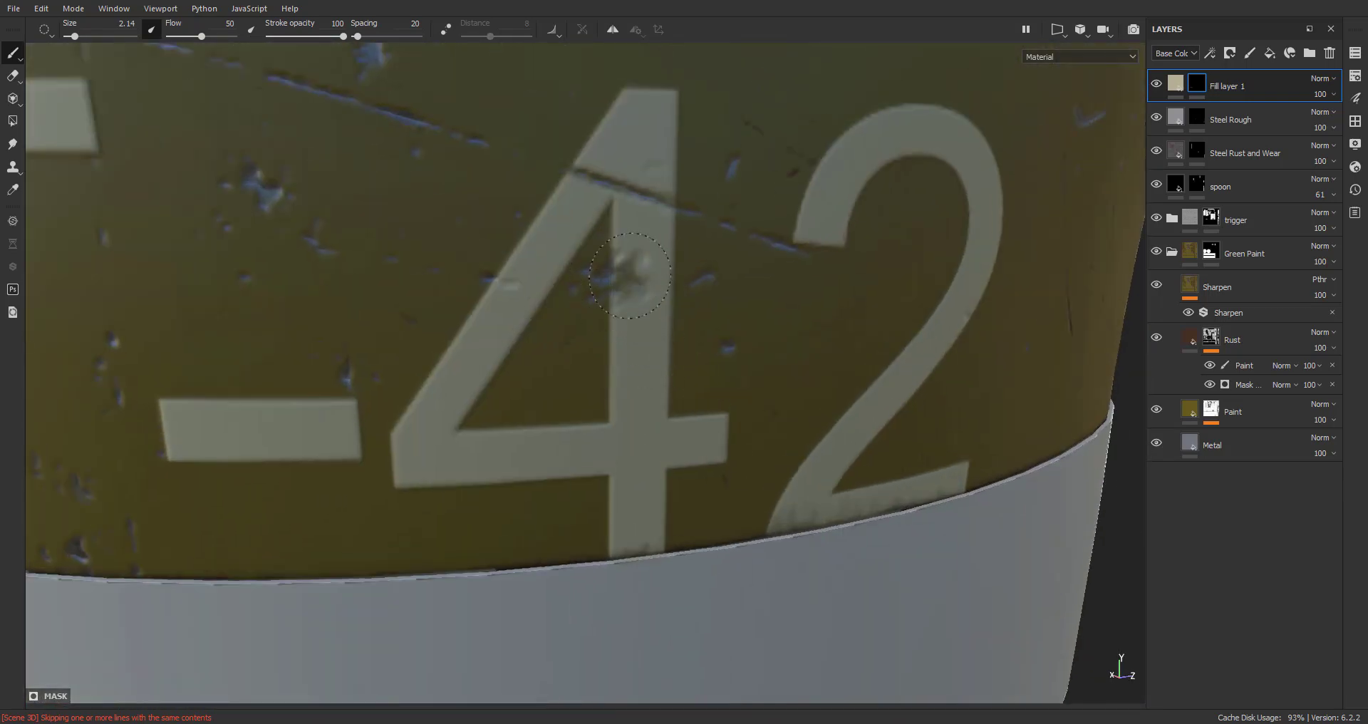
{"action": "left_click", "coordinate": [510, 282]}
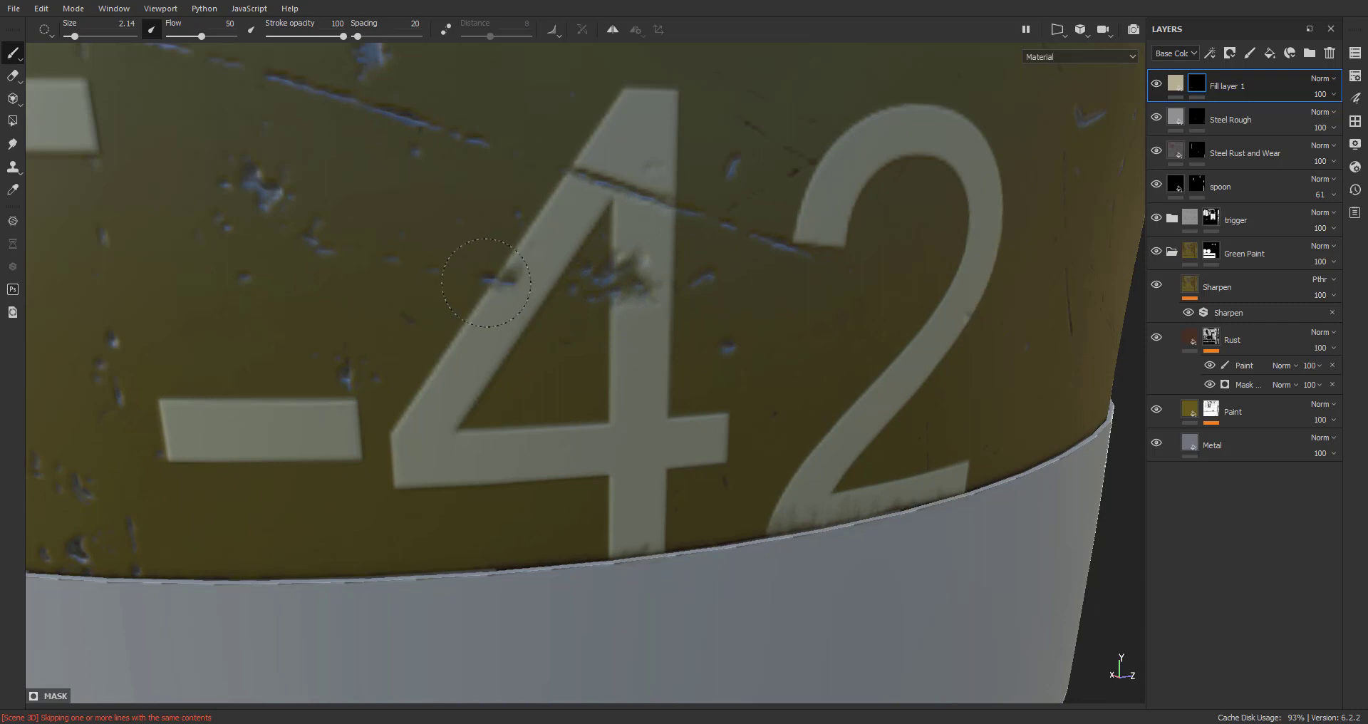
{"action": "right_click_drag", "start_coordinate": [568, 337], "coordinate": [509, 381], "text": "alt"}
{"action": "middle_click_drag", "start_coordinate": [510, 382], "coordinate": [669, 396], "text": "alt"}
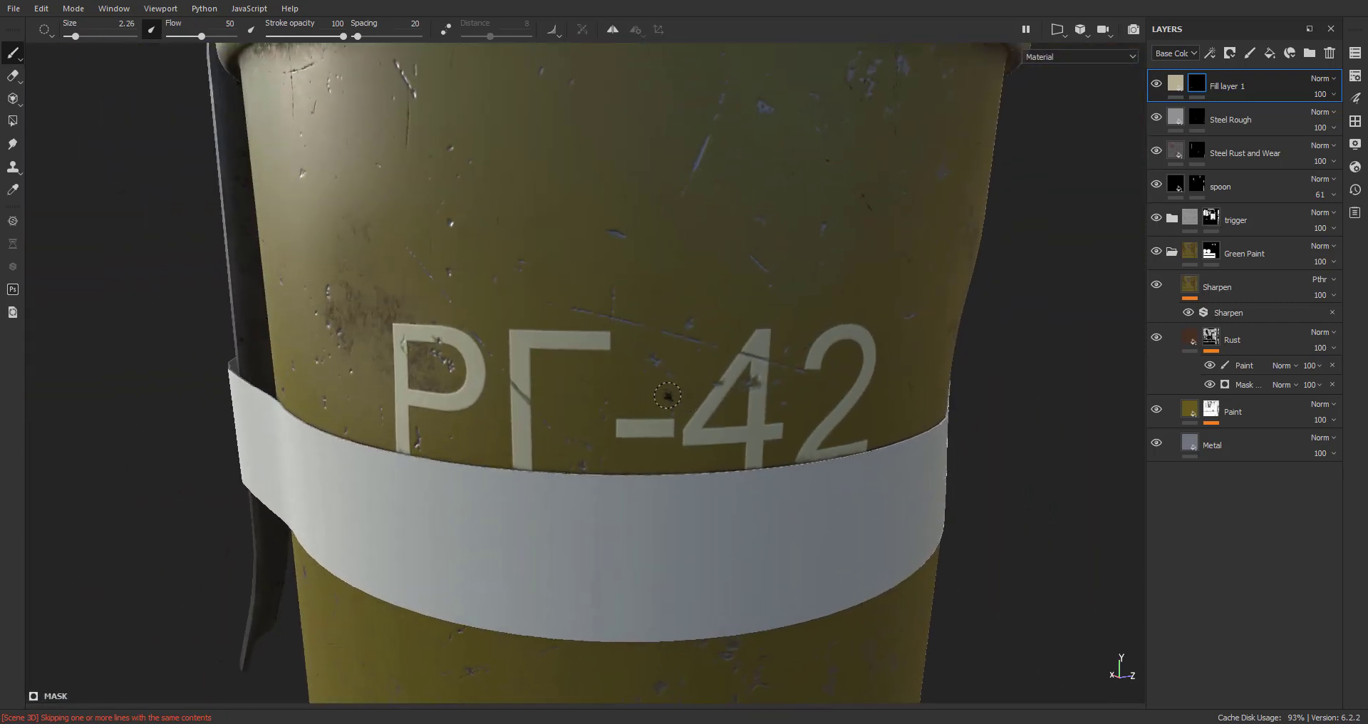
Wear the faces of the РГ-42 letters with the Dirt 2 brush at size 16.69, undoing the last stroke over the 4
{"action": "mouse_move", "coordinate": [668, 394]}
{"action": "right_mouse_down", "text": "ctrl"}
{"action": "mouse_move", "coordinate": [713, 393]}
{"action": "mouse_move", "coordinate": [671, 393]}
{"action": "right_mouse_up", "text": "ctrl"}
{"action": "left_click_drag", "start_coordinate": [667, 393], "coordinate": [662, 350], "text": "alt"}
{"action": "left_click", "coordinate": [596, 318]}
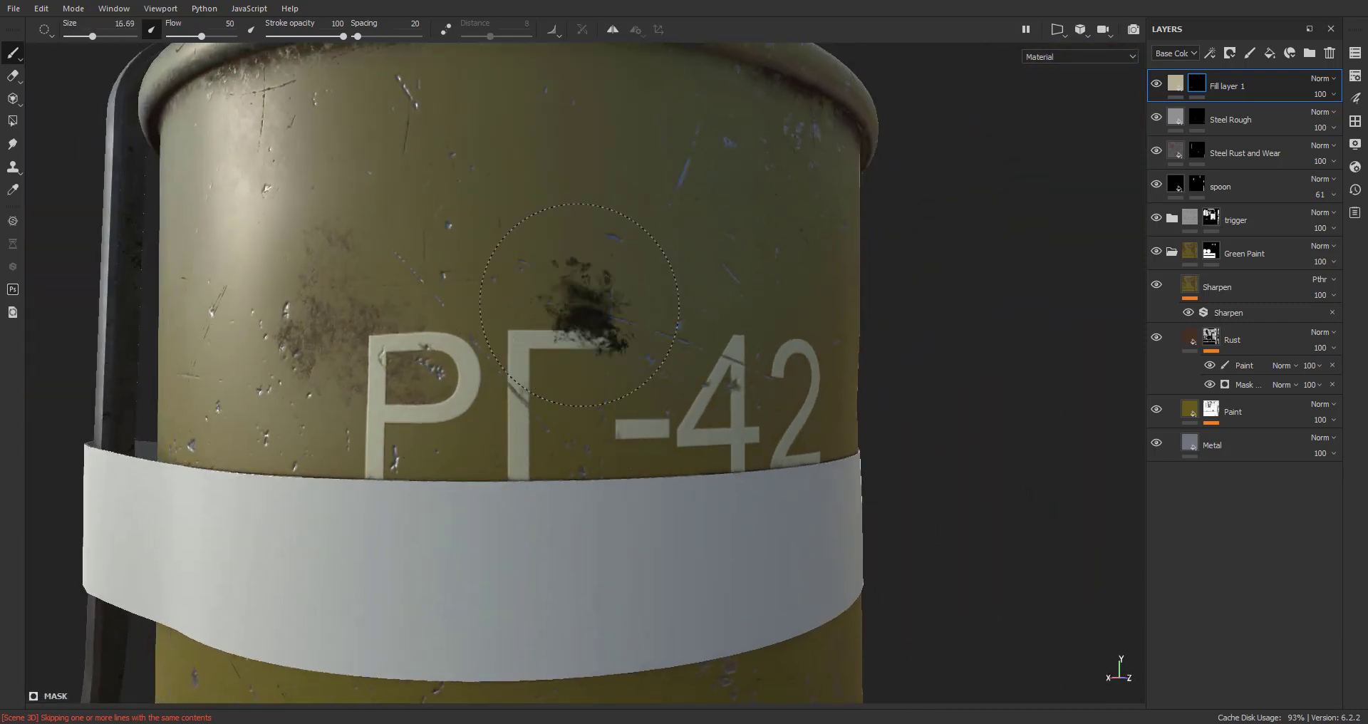
{"action": "left_click", "coordinate": [436, 321]}
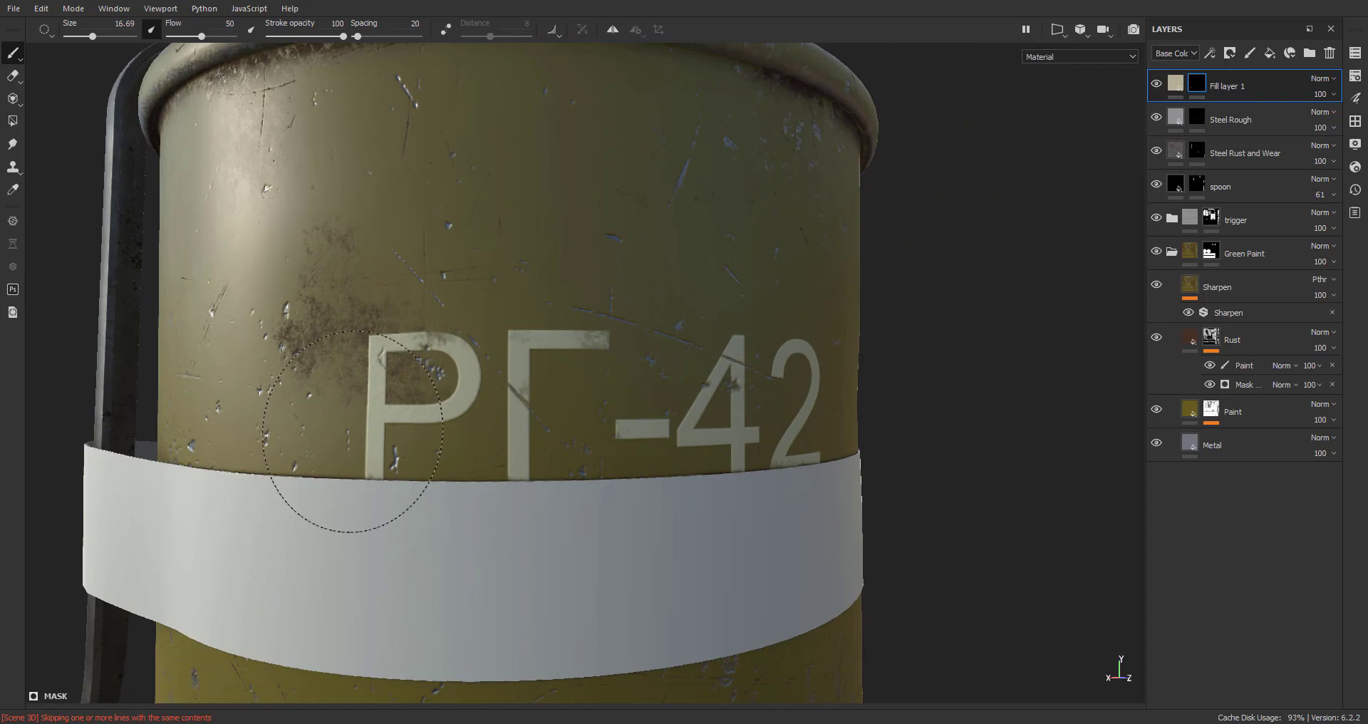
{"action": "mouse_move", "coordinate": [382, 550]}
{"action": "left_mouse_down"}
{"action": "mouse_move", "coordinate": [397, 525]}
{"action": "mouse_move", "coordinate": [458, 504]}
{"action": "mouse_move", "coordinate": [710, 467]}
{"action": "left_mouse_up"}
{"action": "key", "text": "ctrl+z"}
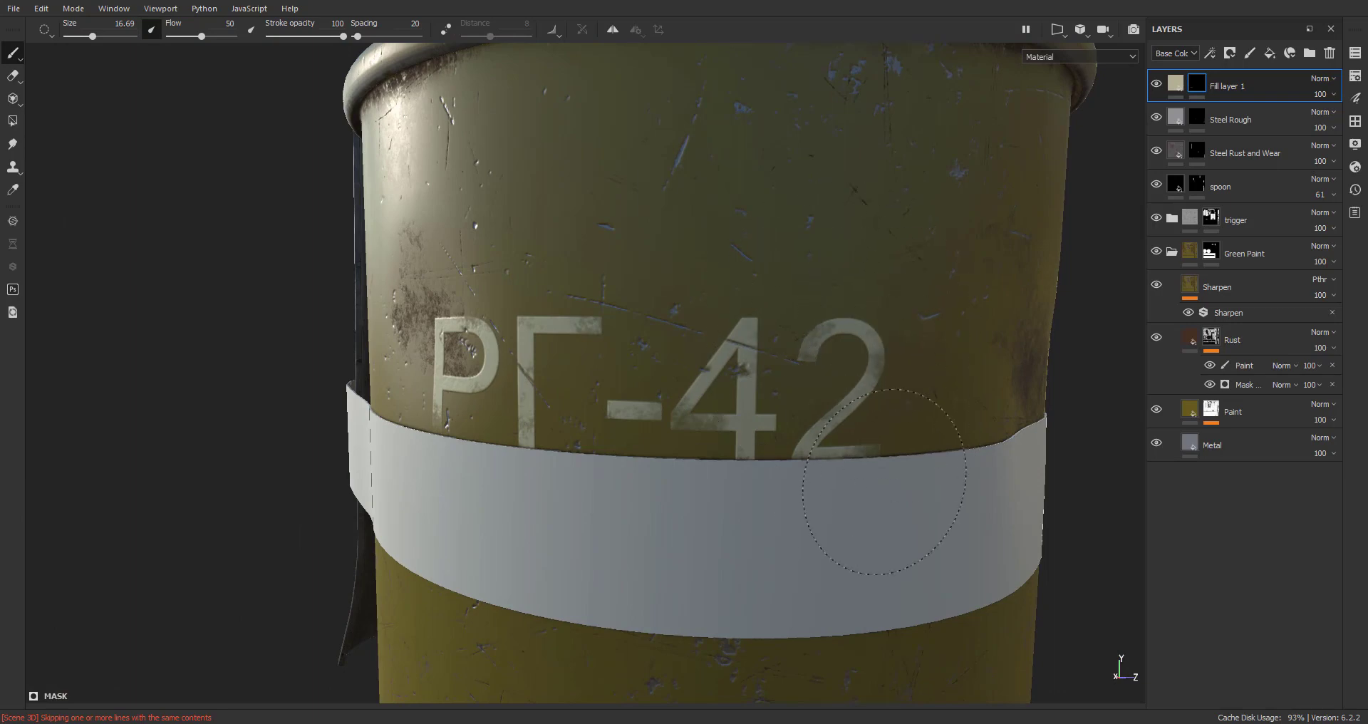
{"action": "left_click_drag", "start_coordinate": [883, 482], "coordinate": [784, 489], "text": "alt"}
{"action": "scroll", "coordinate": [642, 399], "scroll_direction": "up", "scroll_amount": 3}
{"action": "left_click_drag", "start_coordinate": [499, 342], "coordinate": [550, 394]}
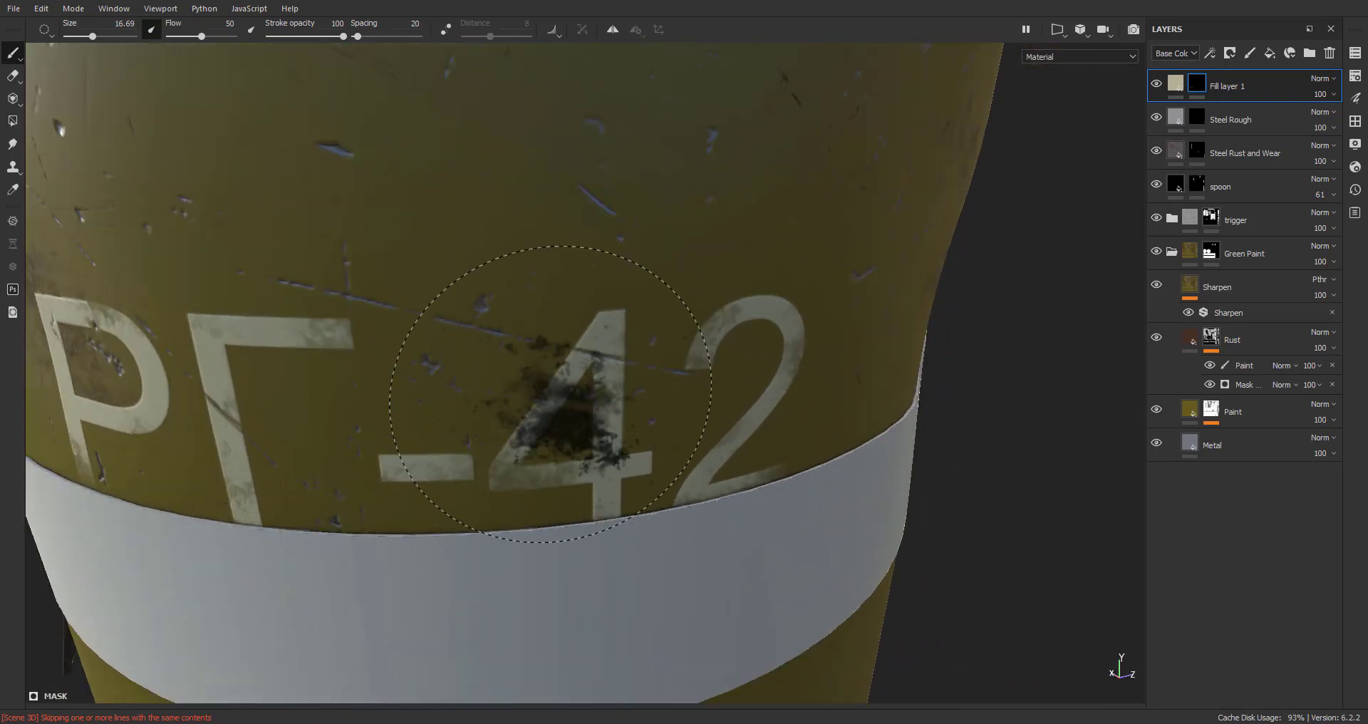
{"action": "key", "text": "ctrl+z"}
Give the brush the Brush Paint Line Drop alpha, with size 13.18 and flow 100
{"action": "left_click", "coordinate": [1355, 121]}
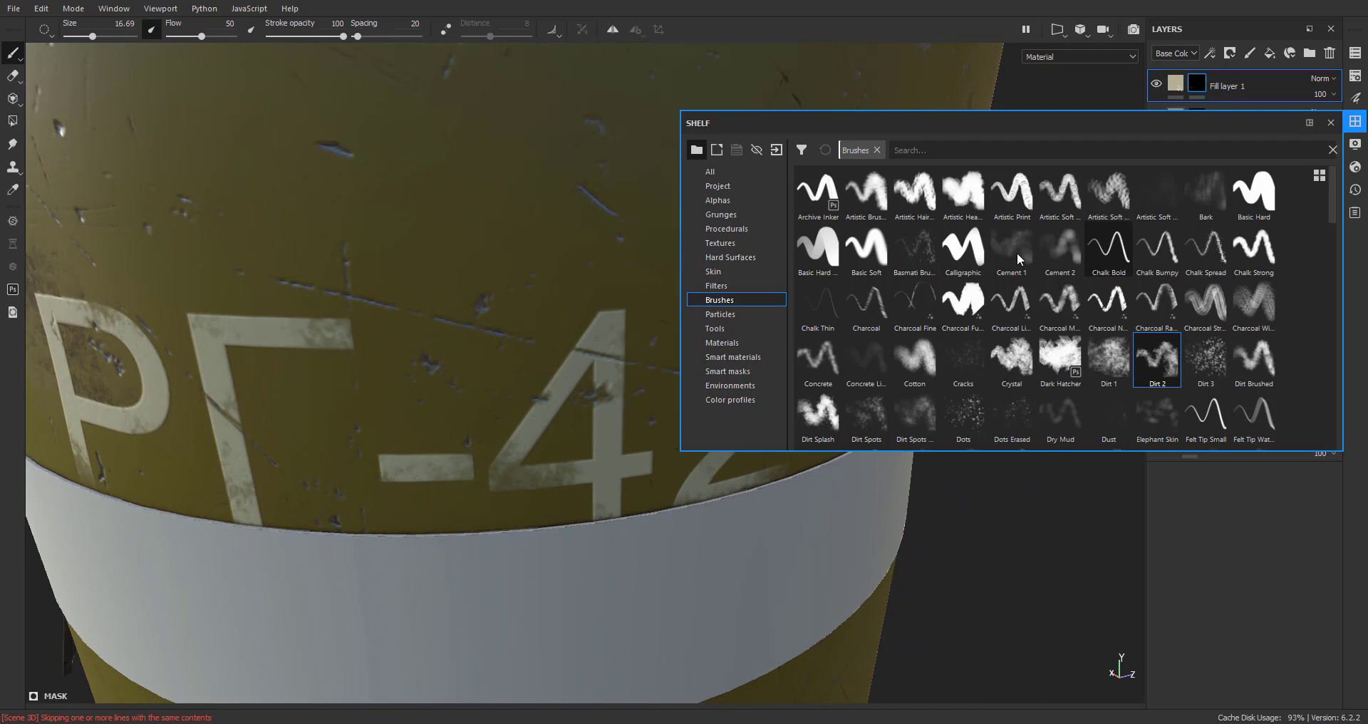
{"action": "left_click", "coordinate": [733, 200]}
{"action": "scroll", "coordinate": [1245, 362], "scroll_direction": "down", "scroll_amount": 3}
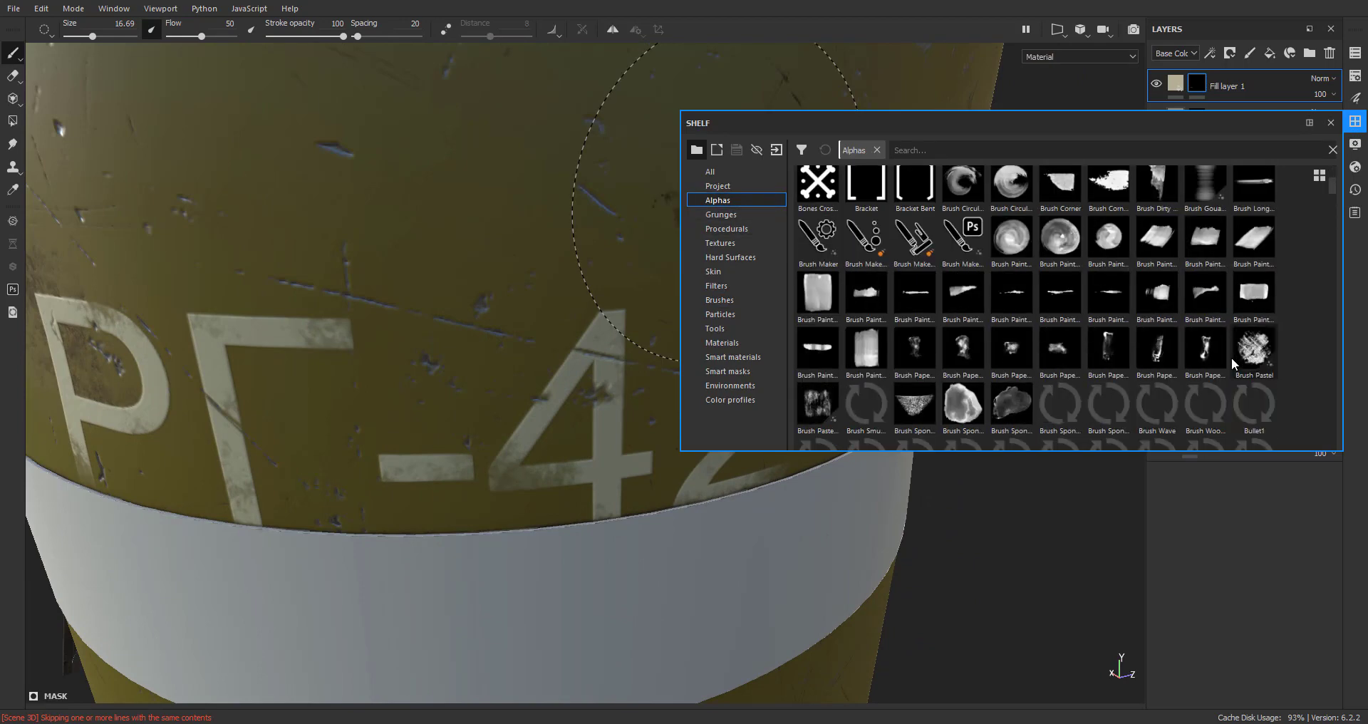
{"action": "left_click", "coordinate": [1059, 297]}
{"action": "left_click", "coordinate": [1330, 124]}
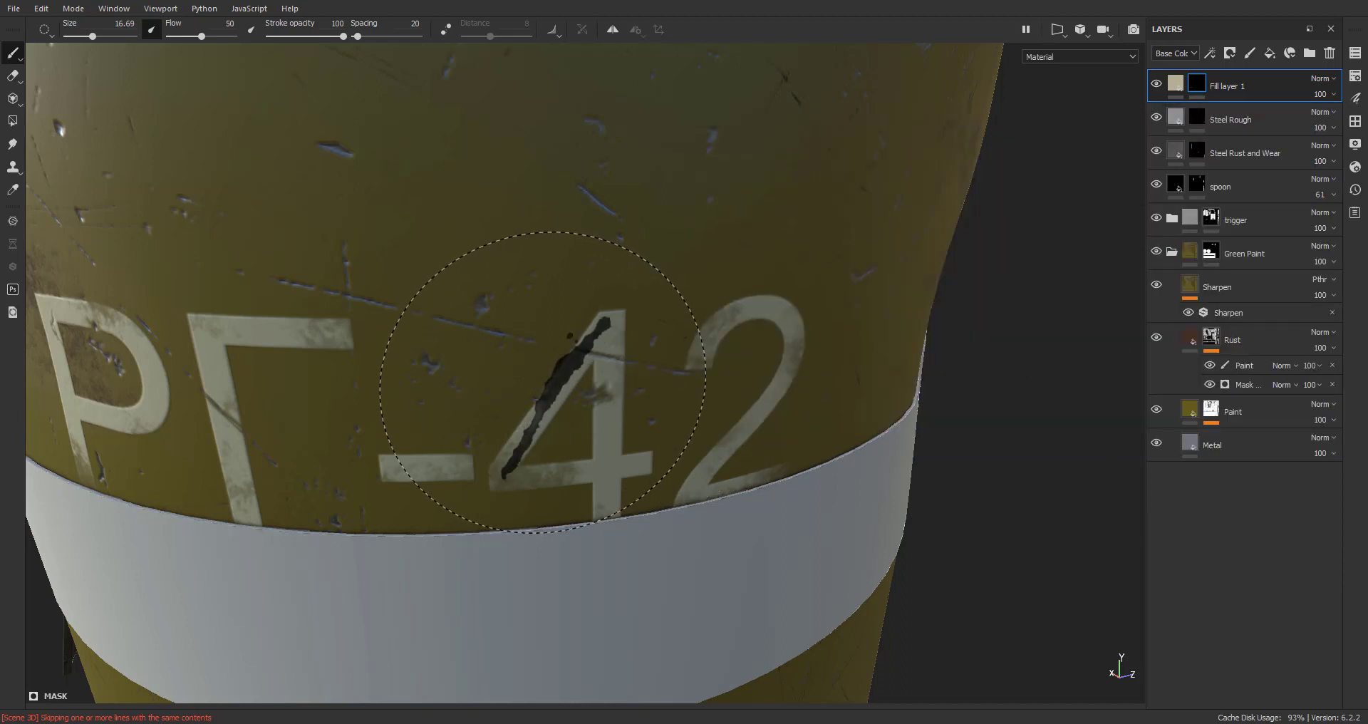
{"action": "right_click_drag", "start_coordinate": [549, 396], "coordinate": [456, 395], "text": "ctrl"}
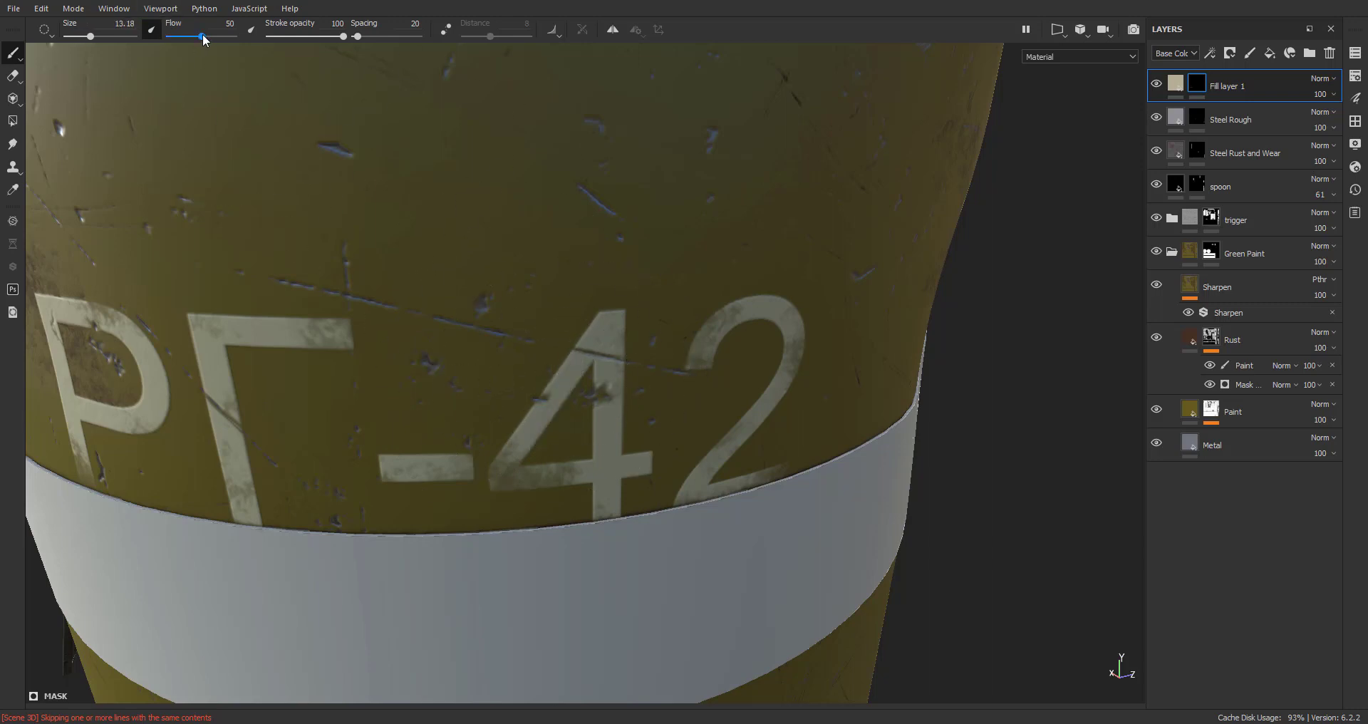
{"action": "left_click_drag", "start_coordinate": [202, 36], "coordinate": [234, 35]}
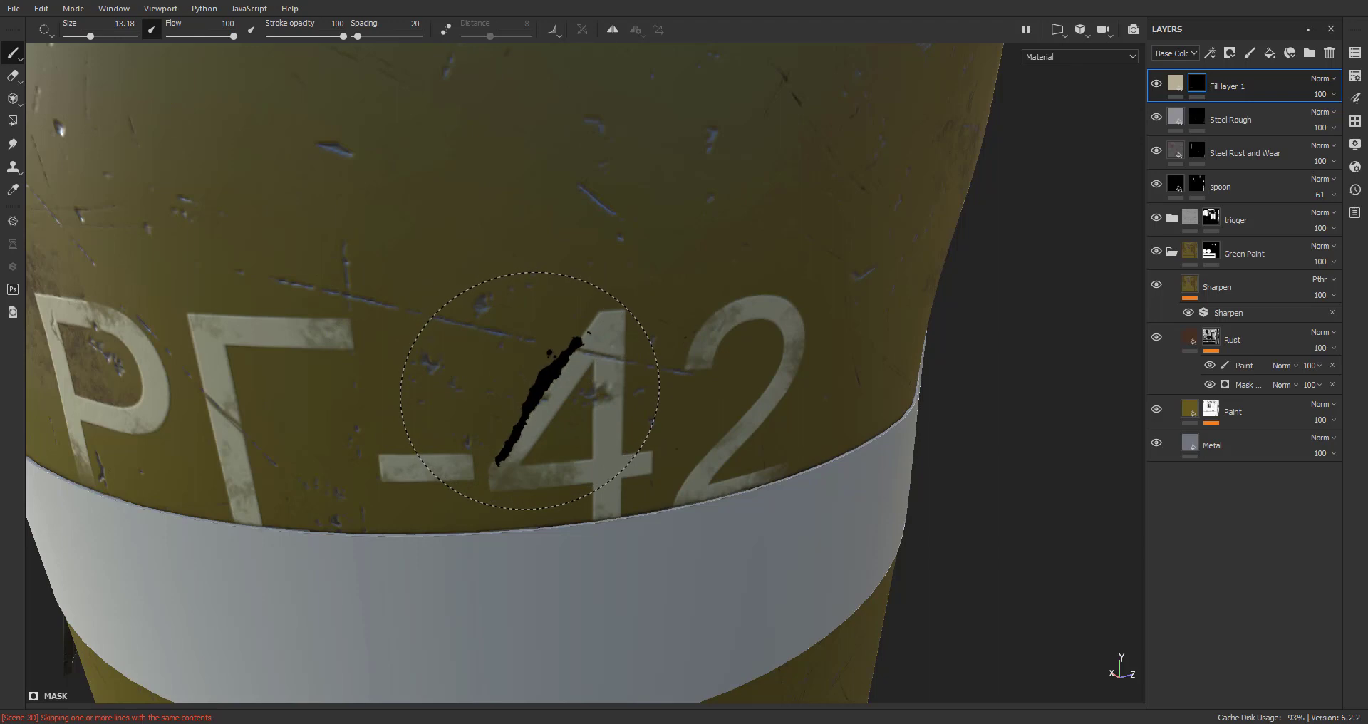
Reduce the brush's size jitter and angle jitter to almost none
{"action": "left_click_drag", "start_coordinate": [627, 519], "coordinate": [648, 447], "text": "alt"}
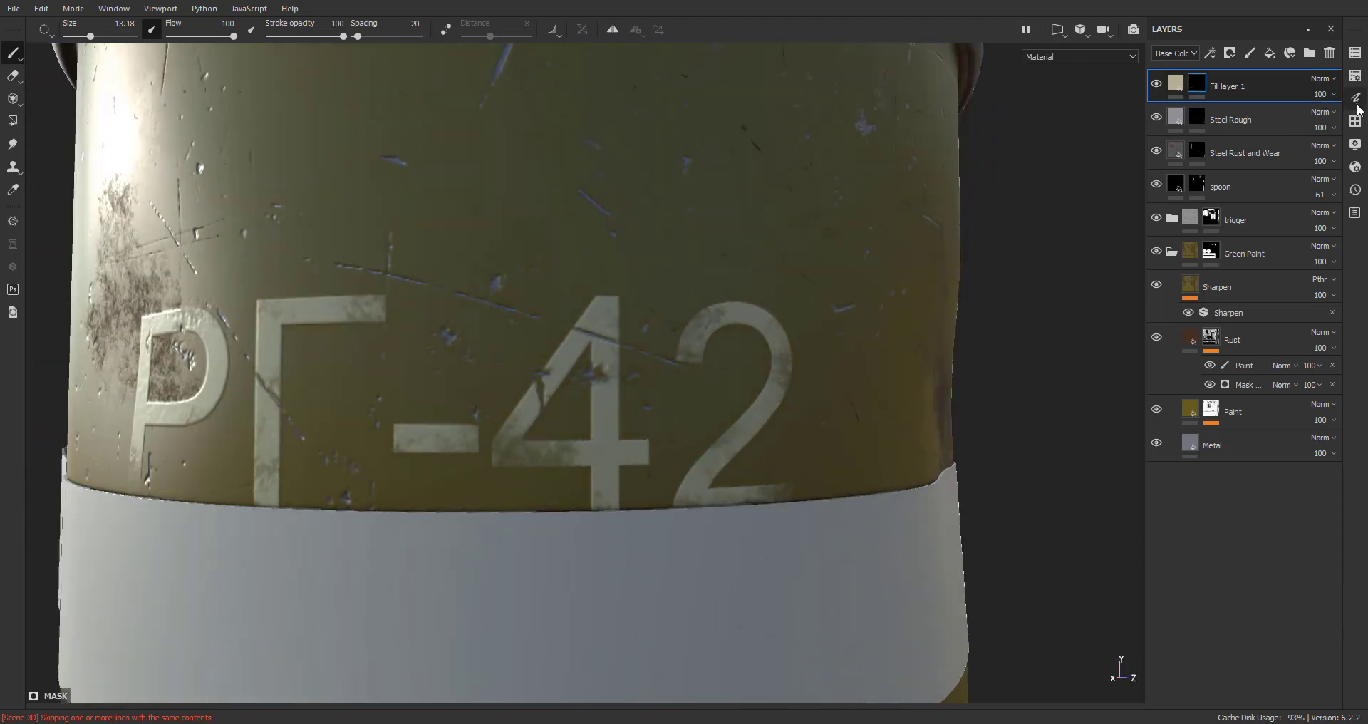
{"action": "left_click", "coordinate": [1355, 98]}
{"action": "left_click", "coordinate": [963, 478]}
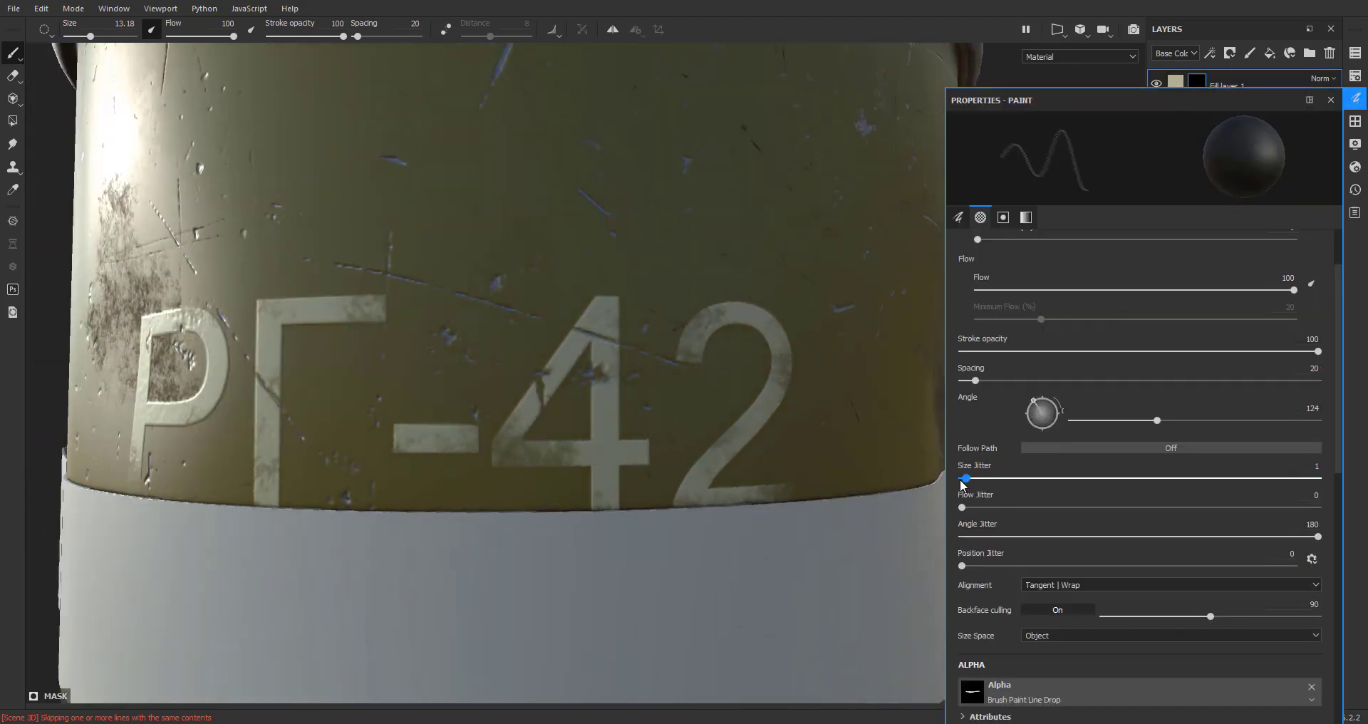
{"action": "left_click", "coordinate": [963, 536]}
{"action": "left_click", "coordinate": [1331, 99]}
Chip the edges of the 4's diagonal and stem with the Brush Paint Line Drop alpha
{"action": "left_click_drag", "start_coordinate": [440, 294], "coordinate": [545, 363], "text": "alt"}
{"action": "scroll", "coordinate": [547, 368], "scroll_direction": "up", "scroll_amount": 2}
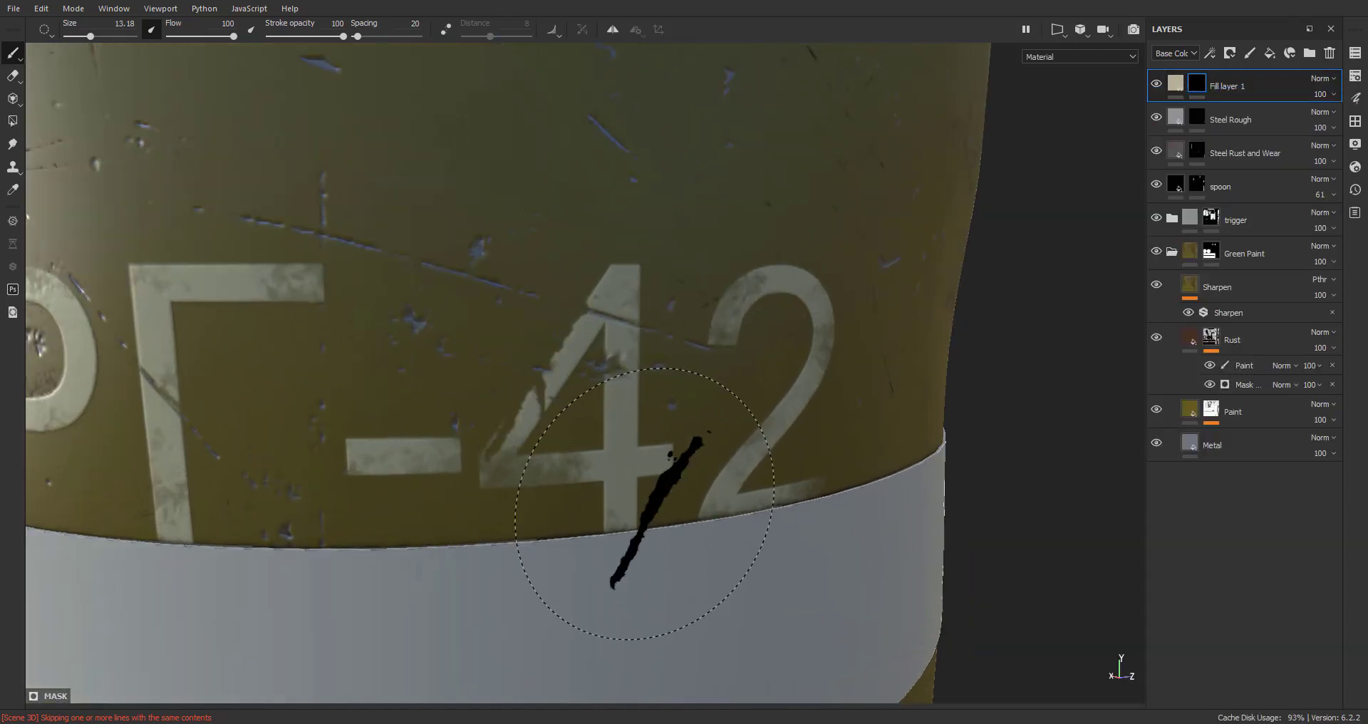
{"action": "left_click_drag", "start_coordinate": [677, 340], "coordinate": [627, 335], "text": "alt"}
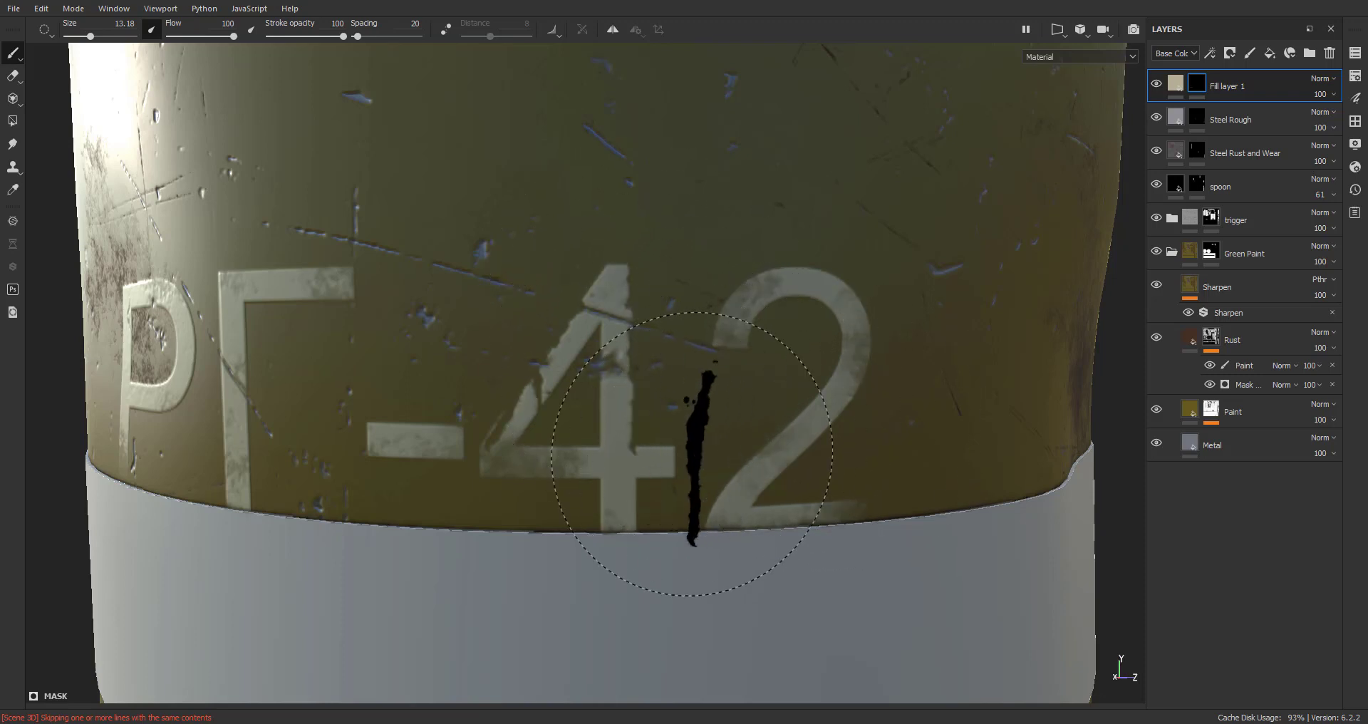
{"action": "scroll", "coordinate": [637, 507], "scroll_direction": "up", "scroll_amount": 2}
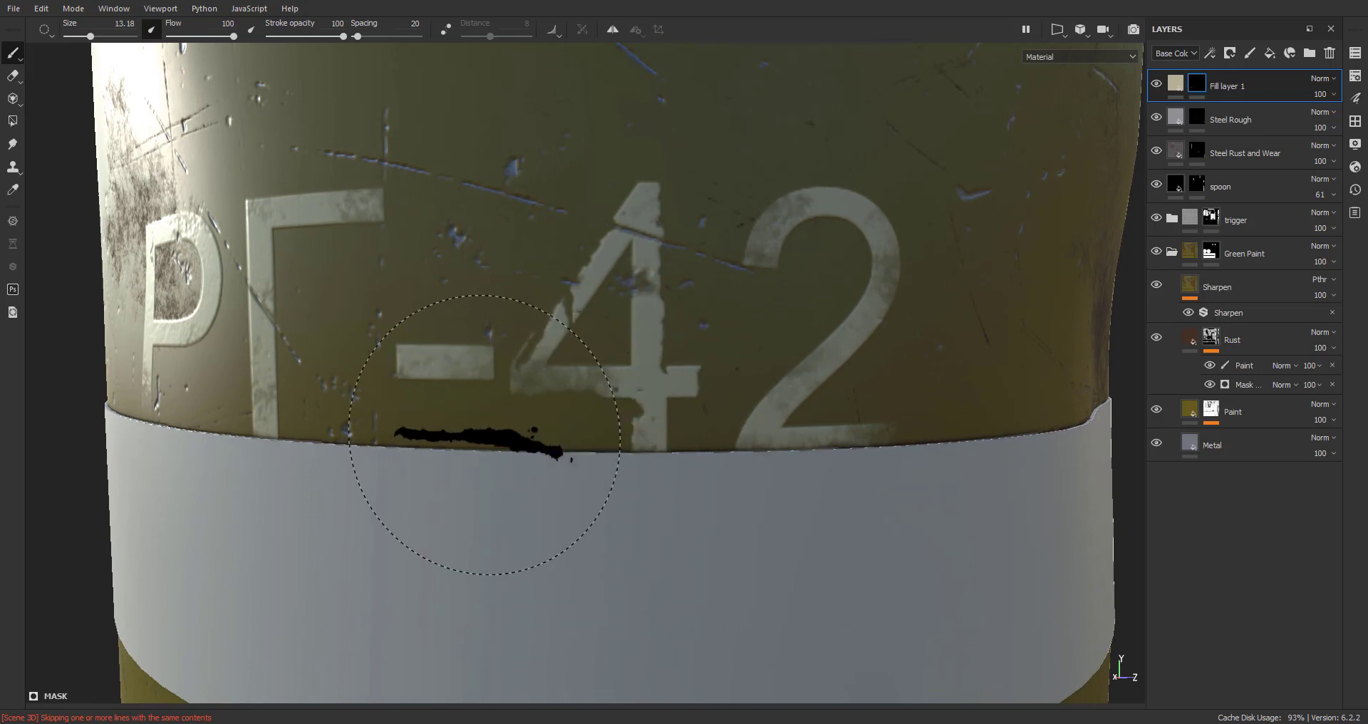
Chip the edges of the Г and the P with the same line-shaped alpha
{"action": "mouse_move", "coordinate": [473, 422]}
{"action": "left_mouse_down", "text": "alt"}
{"action": "mouse_move", "coordinate": [546, 442]}
{"action": "mouse_move", "coordinate": [741, 366]}
{"action": "left_mouse_up", "text": "alt"}
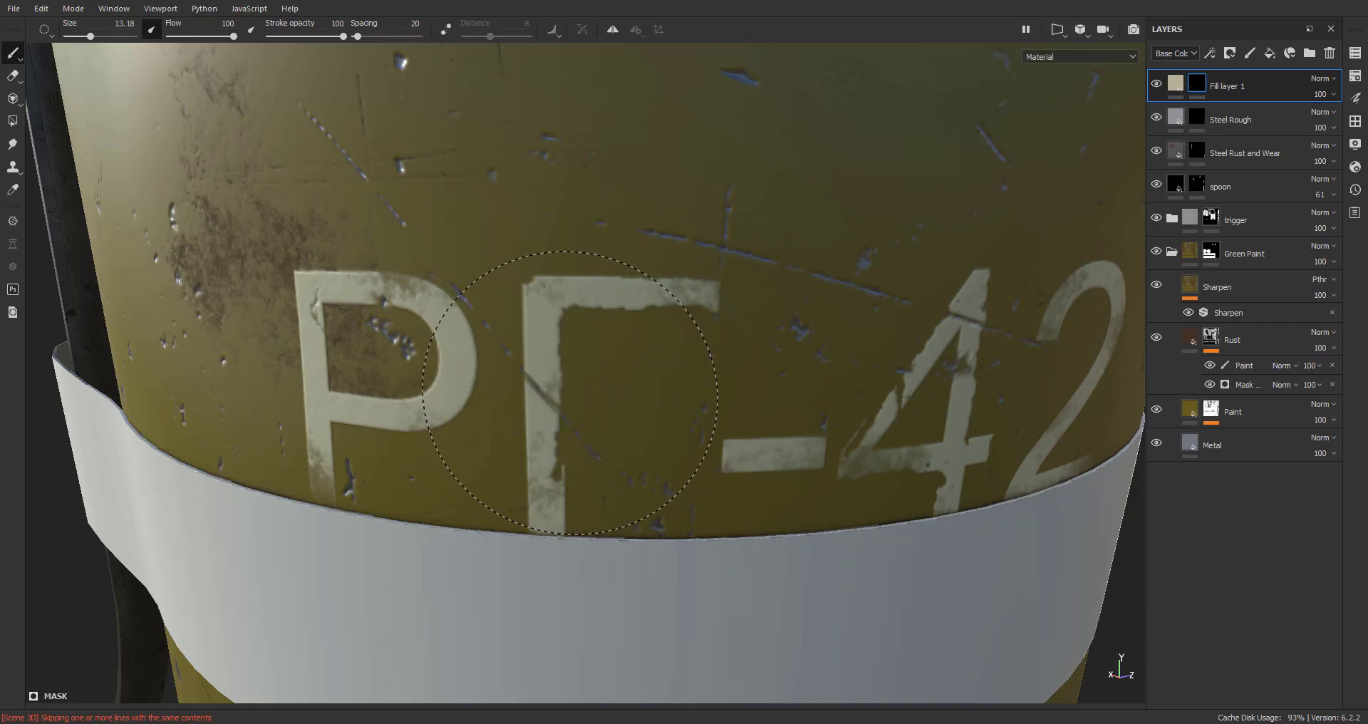
{"action": "middle_click_drag", "start_coordinate": [626, 504], "coordinate": [801, 522], "text": "alt"}
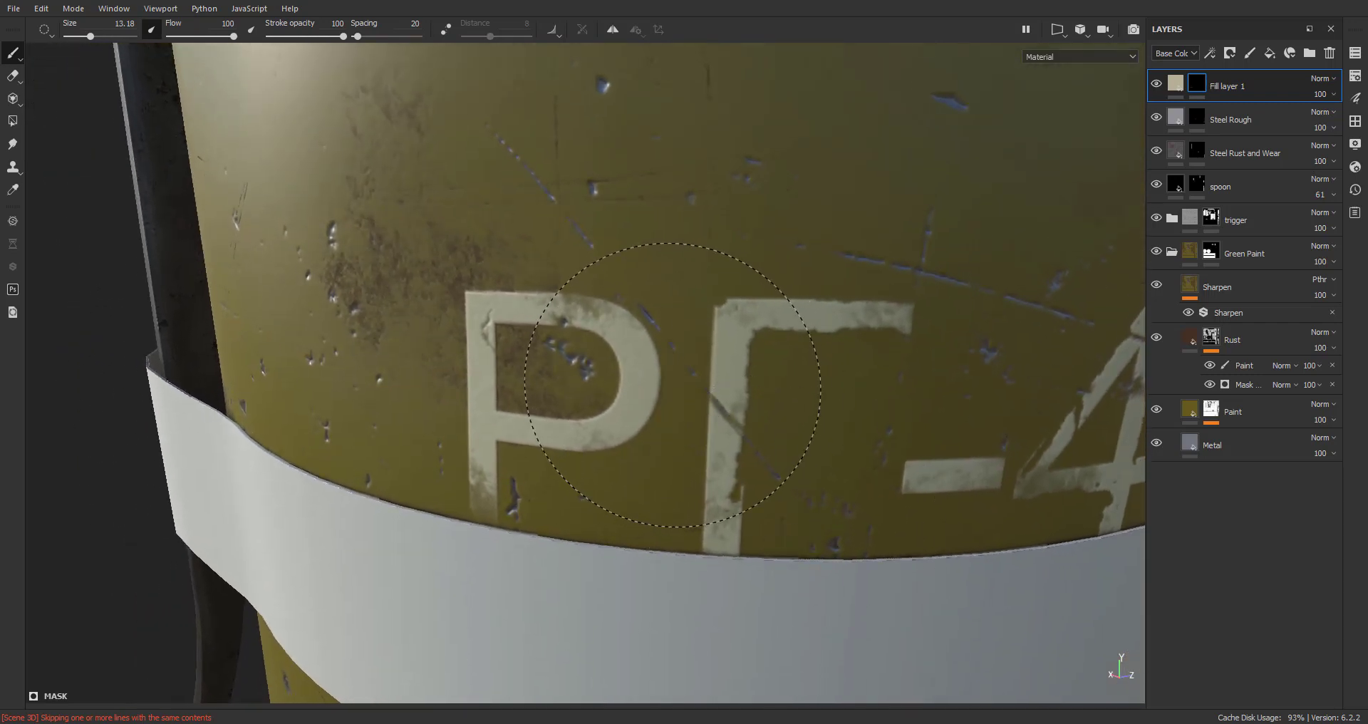
{"action": "mouse_move", "coordinate": [498, 377]}
{"action": "left_mouse_down", "text": "alt"}
{"action": "mouse_move", "coordinate": [574, 366]}
{"action": "mouse_move", "coordinate": [572, 314]}
{"action": "left_mouse_up", "text": "alt"}
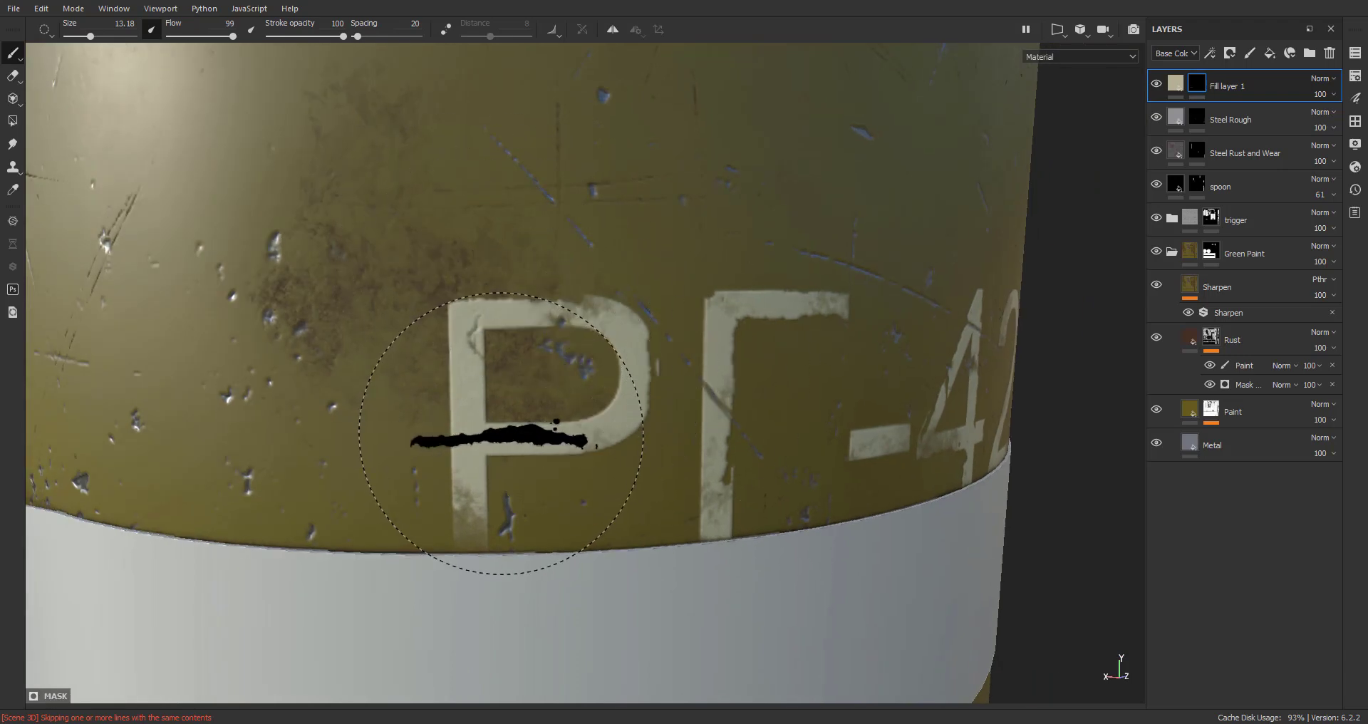
Chip the edges of the 2 along its curve, diagonal and base with the line-shaped alpha
{"action": "scroll", "coordinate": [627, 501], "scroll_direction": "down", "scroll_amount": 5}
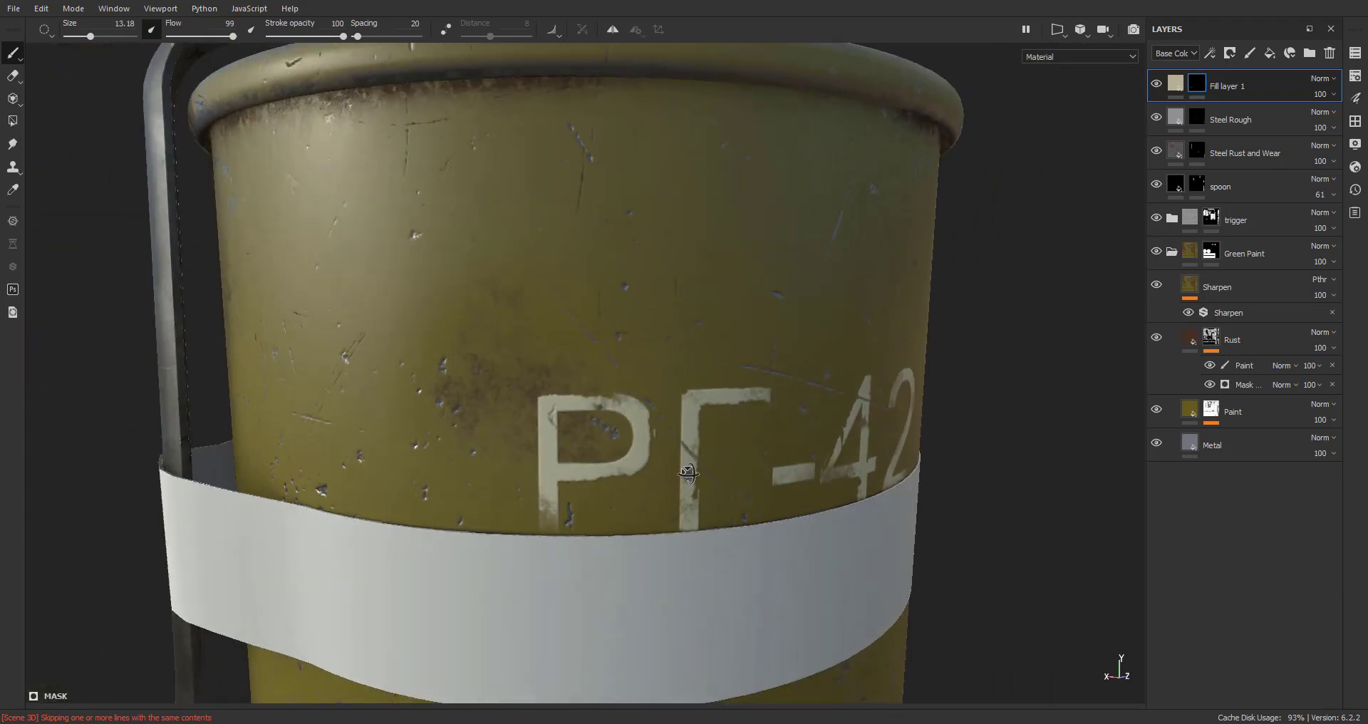
{"action": "left_click_drag", "start_coordinate": [755, 520], "coordinate": [627, 499], "text": "alt"}
{"action": "left_click_drag", "start_coordinate": [741, 463], "coordinate": [614, 449], "text": "ctrl+alt"}
{"action": "scroll", "coordinate": [615, 446], "scroll_direction": "up", "scroll_amount": 4}
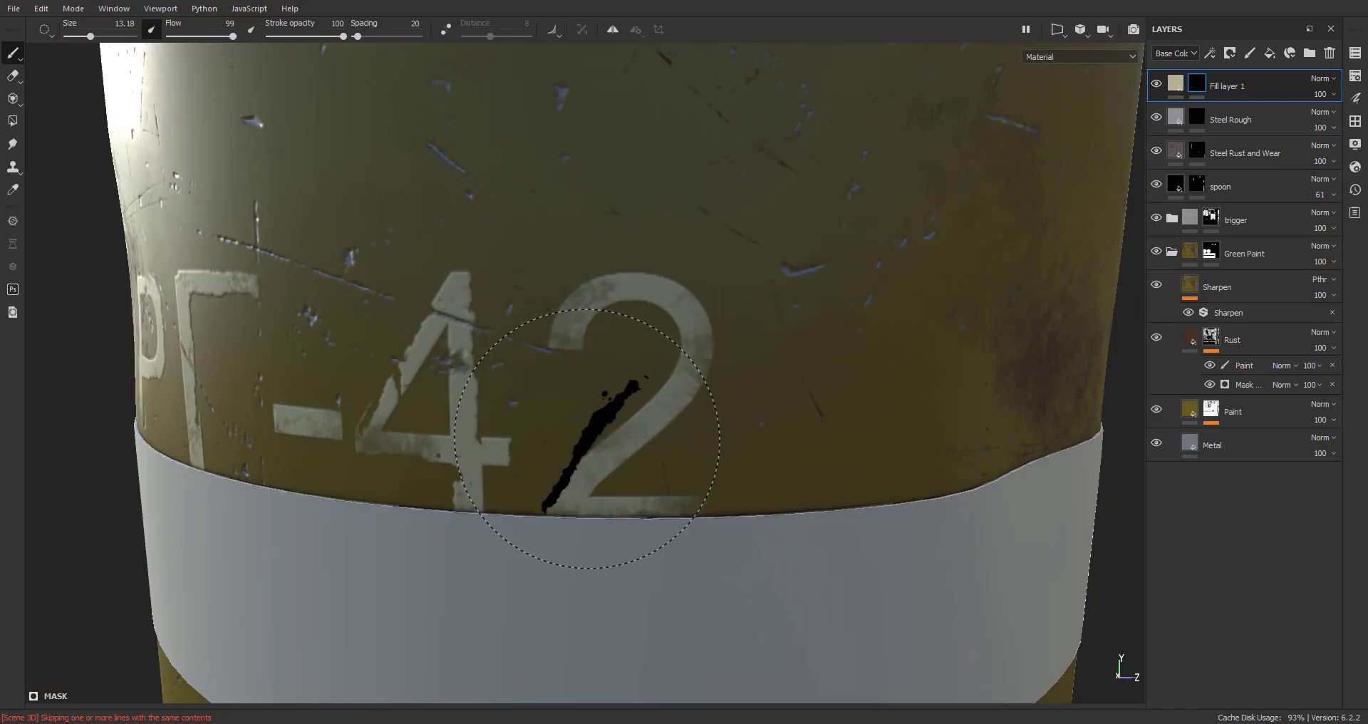
{"action": "left_click", "coordinate": [583, 452]}
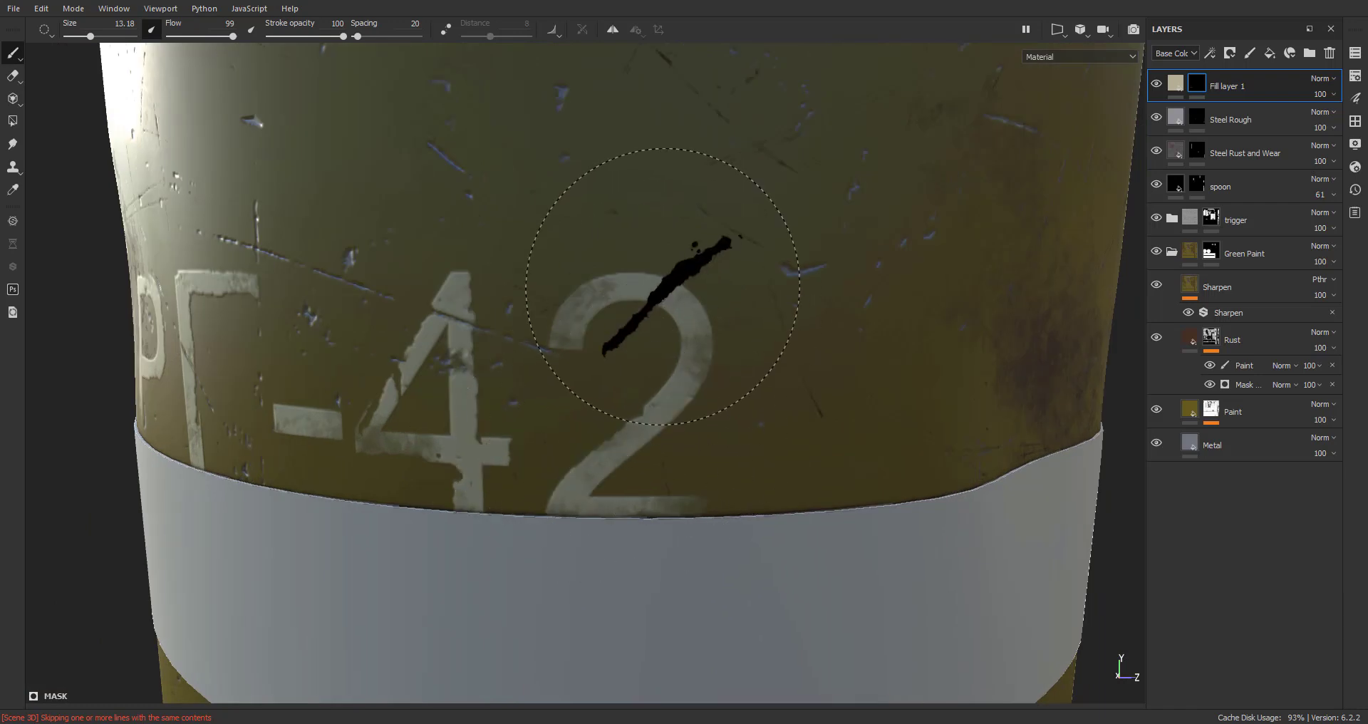
{"action": "left_click_drag", "start_coordinate": [662, 286], "coordinate": [663, 335], "text": "ctrl"}
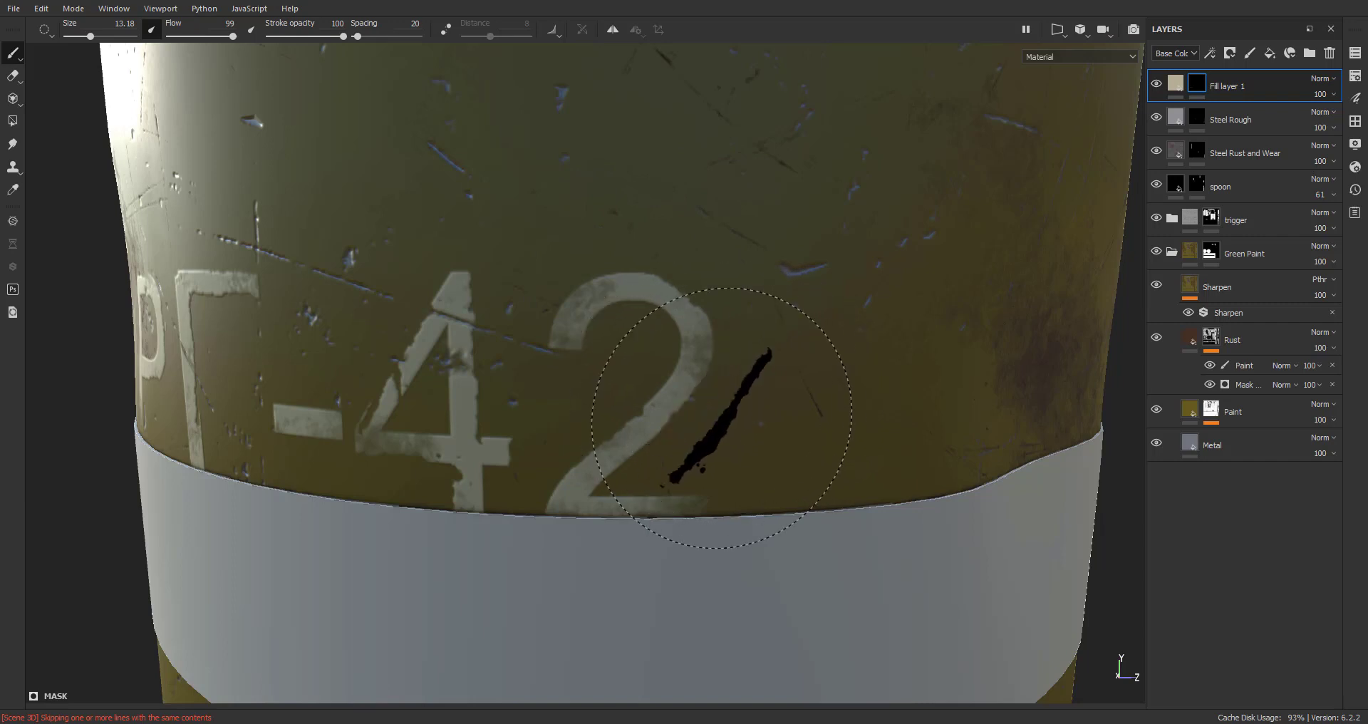
{"action": "scroll", "coordinate": [701, 424], "scroll_direction": "down", "scroll_amount": 3}
{"action": "left_click_drag", "start_coordinate": [726, 559], "coordinate": [721, 517], "text": "alt"}
{"action": "scroll", "coordinate": [721, 517], "scroll_direction": "up", "scroll_amount": 3}
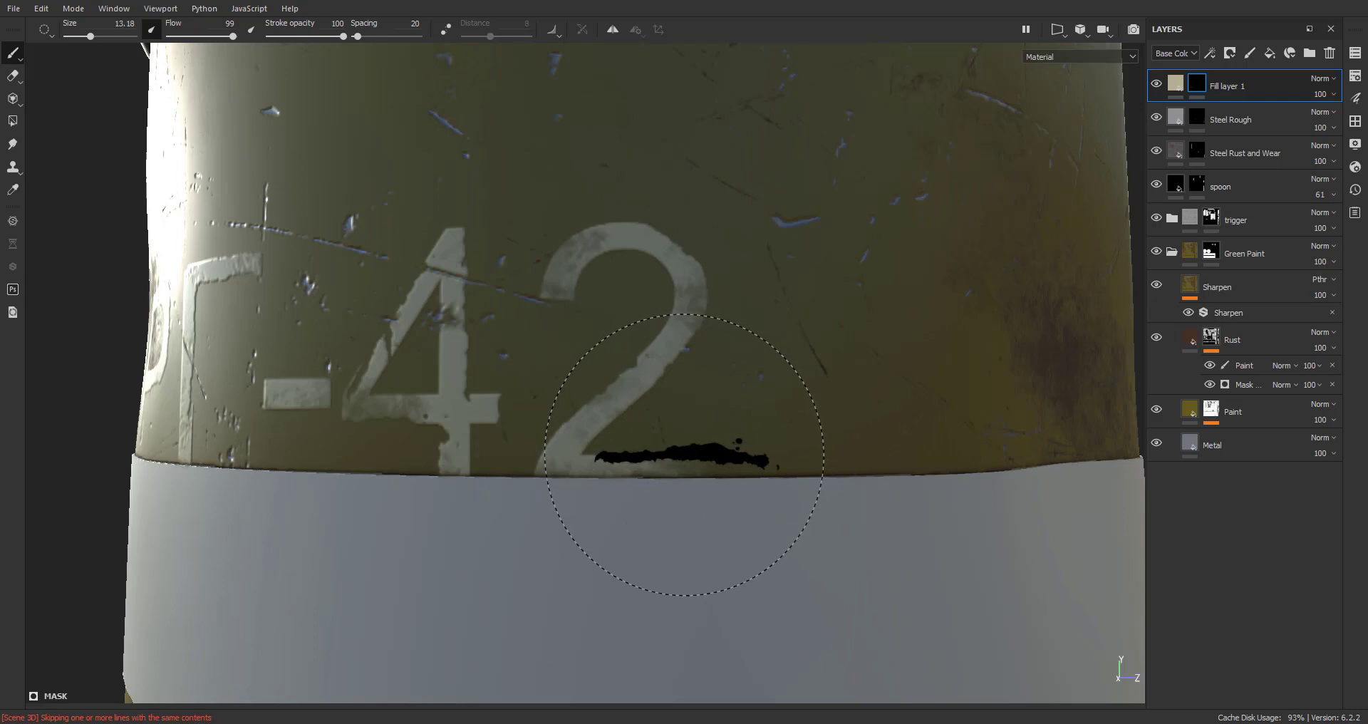
Set the mask brush to size 19.6 and flow 100
{"action": "left_click_drag", "start_coordinate": [678, 479], "coordinate": [545, 371], "text": "alt"}
{"action": "scroll", "coordinate": [514, 322], "scroll_direction": "down", "scroll_amount": 5}
{"action": "middle_click_drag", "start_coordinate": [514, 322], "coordinate": [691, 472], "text": "alt"}
{"action": "scroll", "coordinate": [613, 393], "scroll_direction": "up", "scroll_amount": 1}
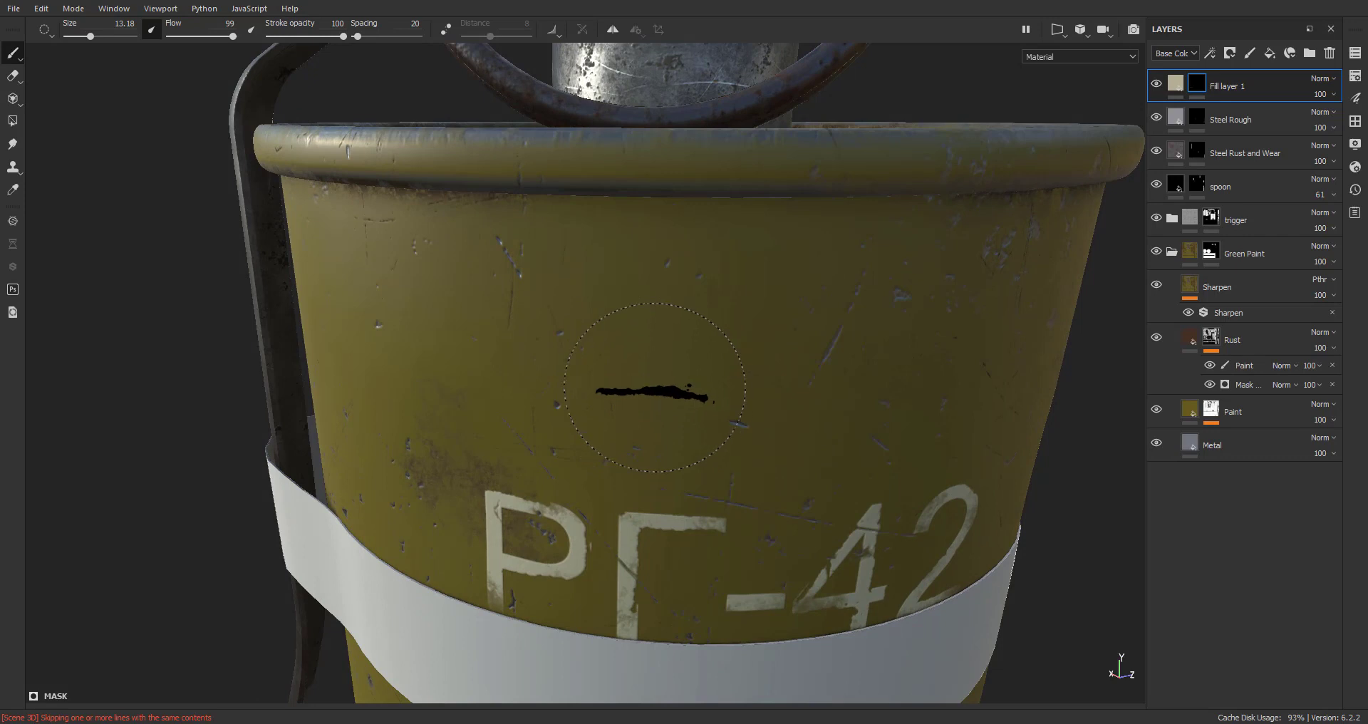
{"action": "key", "text": "ctrl"}
{"action": "left_click_drag", "start_coordinate": [656, 400], "coordinate": [656, 388], "text": "ctrl"}
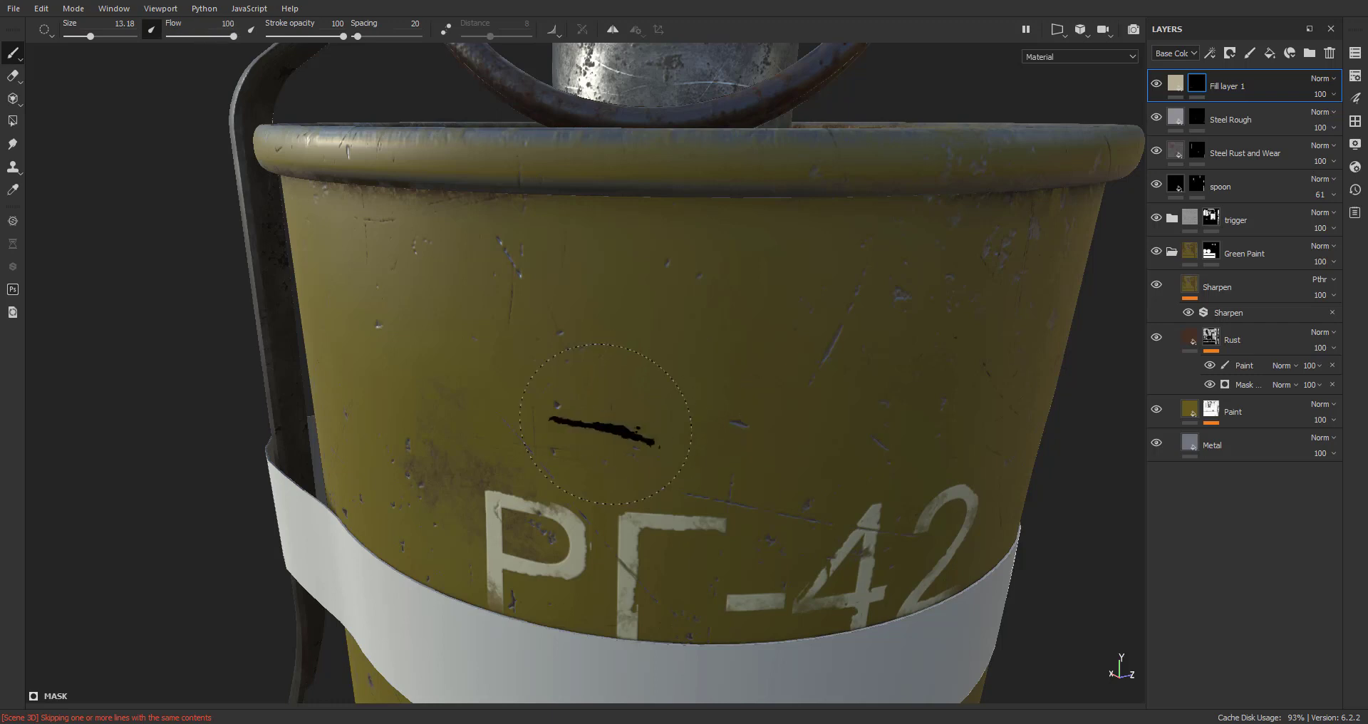
{"action": "mouse_move", "coordinate": [583, 400]}
{"action": "right_mouse_down", "text": "ctrl"}
{"action": "mouse_move", "coordinate": [656, 401]}
{"action": "mouse_move", "coordinate": [559, 400]}
{"action": "mouse_move", "coordinate": [666, 400]}
{"action": "mouse_move", "coordinate": [584, 400]}
{"action": "mouse_move", "coordinate": [633, 401]}
{"action": "mouse_move", "coordinate": [600, 401]}
{"action": "right_mouse_up", "text": "ctrl"}
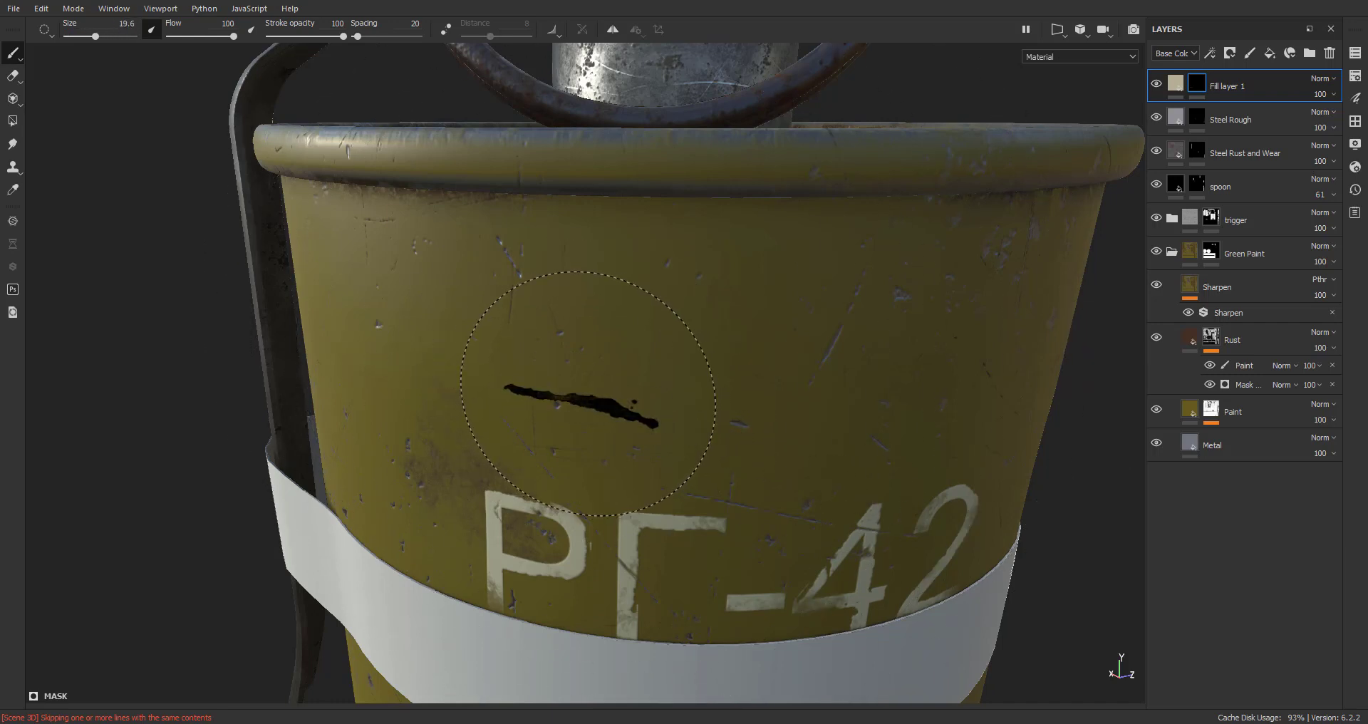
Set the brush angle to 96 so the line-shaped alpha stands nearly vertical
{"action": "scroll", "coordinate": [714, 459], "scroll_direction": "down", "scroll_amount": 3}
{"action": "left_click_drag", "start_coordinate": [715, 462], "coordinate": [654, 461], "text": "alt"}
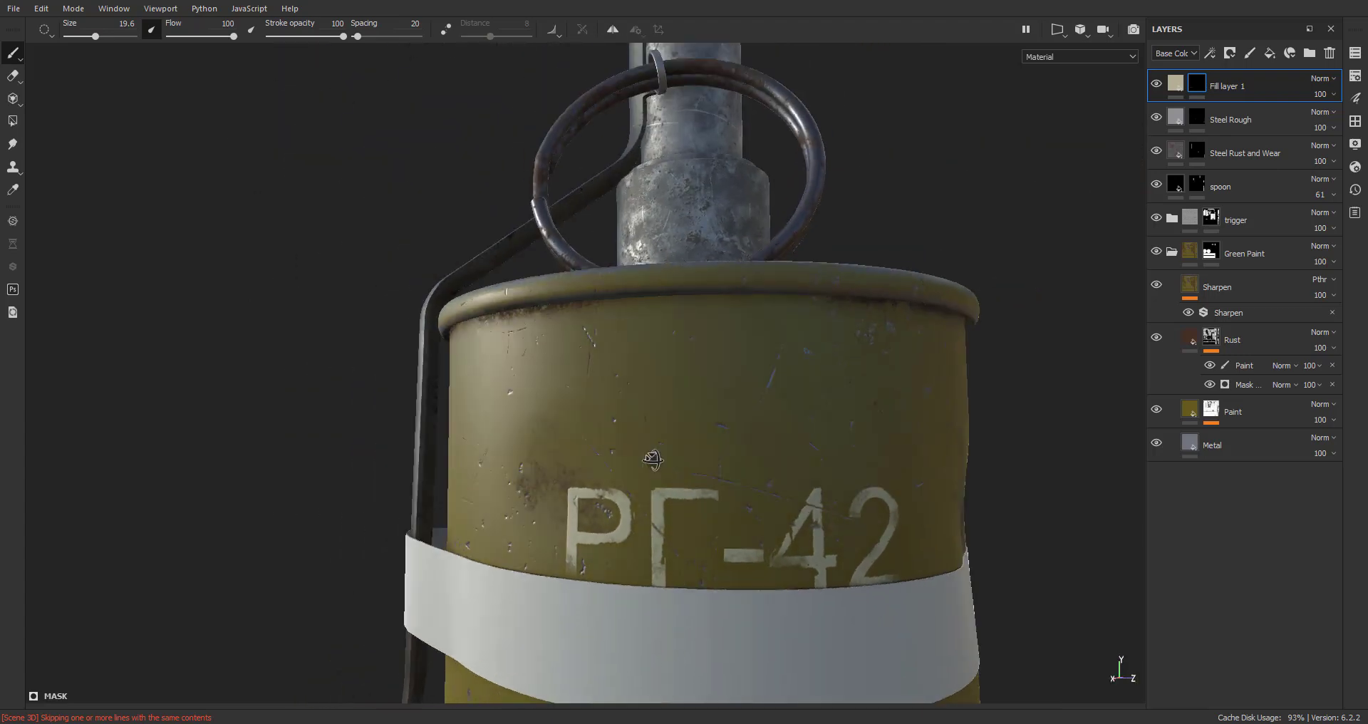
{"action": "mouse_move", "coordinate": [653, 461]}
{"action": "middle_mouse_down", "text": "alt"}
{"action": "mouse_move", "coordinate": [675, 440]}
{"action": "mouse_move", "coordinate": [586, 333]}
{"action": "middle_mouse_up", "text": "alt"}
{"action": "mouse_move", "coordinate": [627, 461]}
{"action": "left_mouse_down", "text": "alt"}
{"action": "mouse_move", "coordinate": [730, 550]}
{"action": "mouse_move", "coordinate": [624, 478]}
{"action": "mouse_move", "coordinate": [578, 408]}
{"action": "mouse_move", "coordinate": [529, 463]}
{"action": "mouse_move", "coordinate": [529, 492]}
{"action": "left_mouse_up", "text": "alt"}
{"action": "scroll", "coordinate": [727, 548], "scroll_direction": "down", "scroll_amount": 4}
{"action": "scroll", "coordinate": [458, 406], "scroll_direction": "up", "scroll_amount": 7}
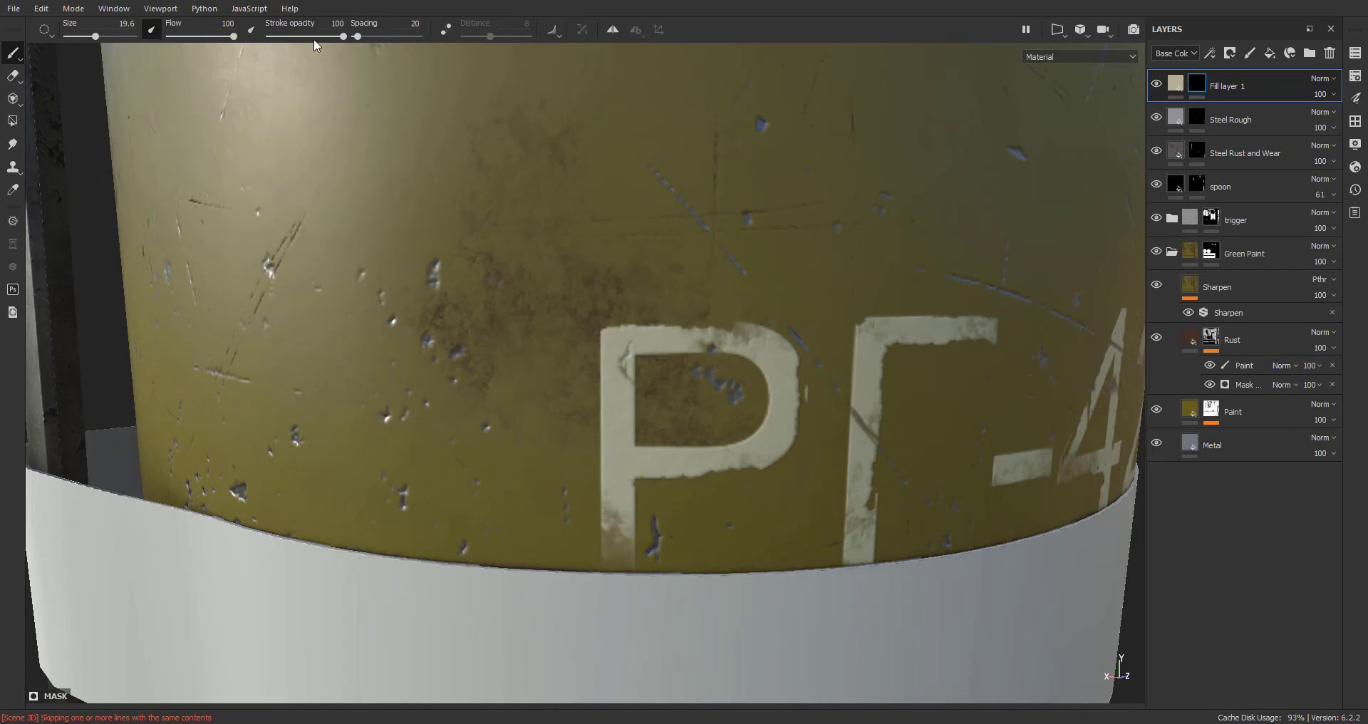
{"action": "left_click", "coordinate": [1354, 99]}
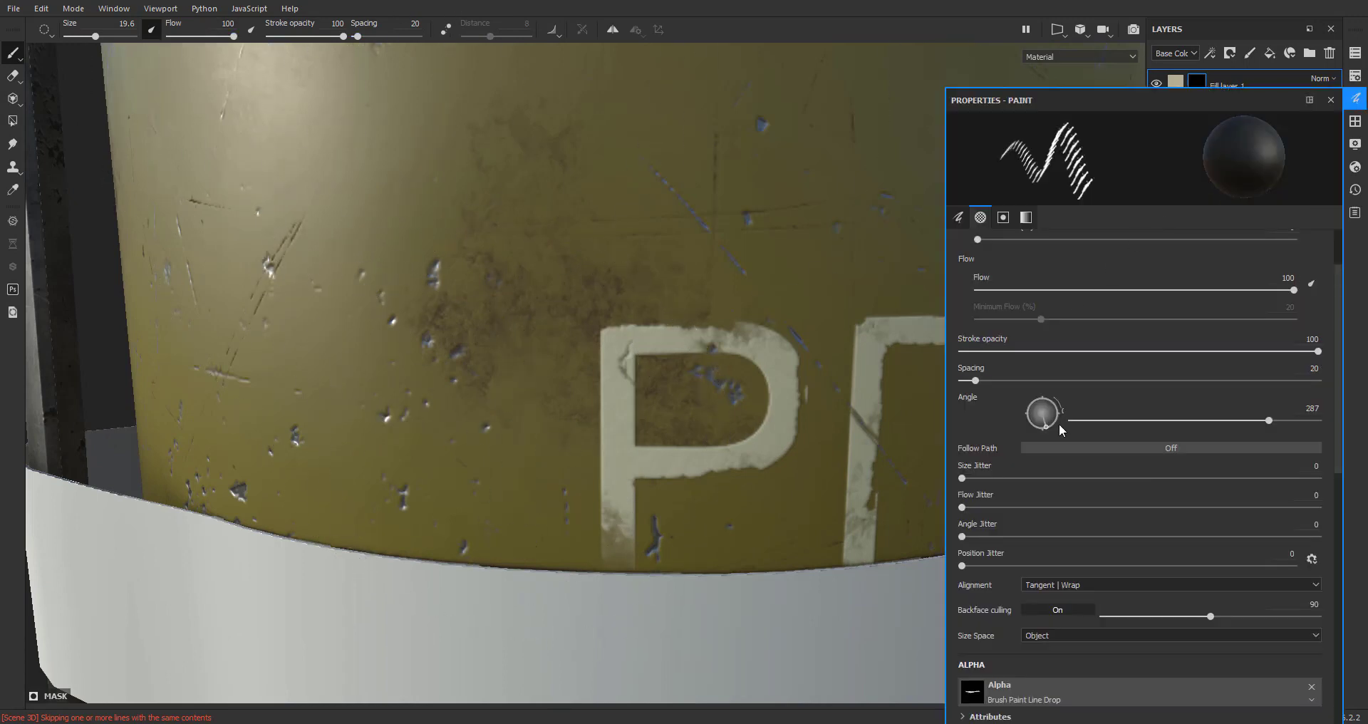
{"action": "left_click_drag", "start_coordinate": [1271, 422], "coordinate": [1139, 421]}
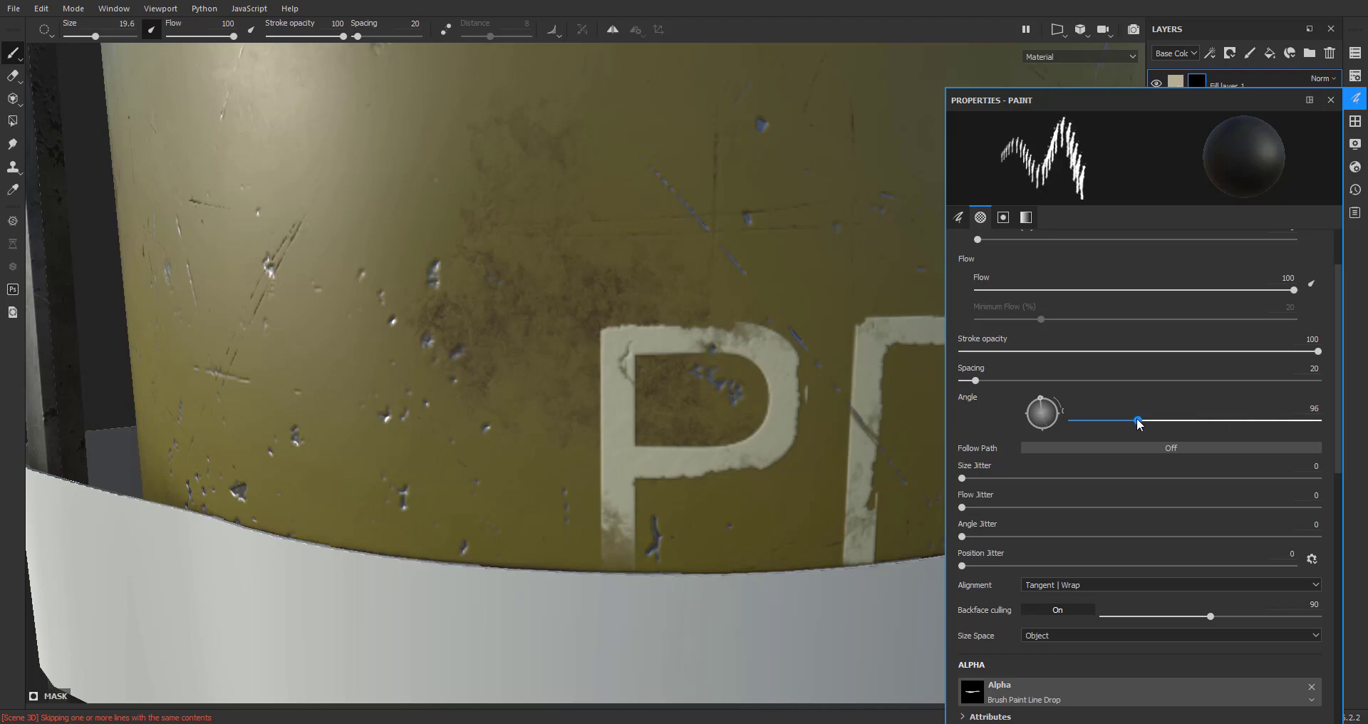
{"action": "left_click", "coordinate": [1330, 100]}
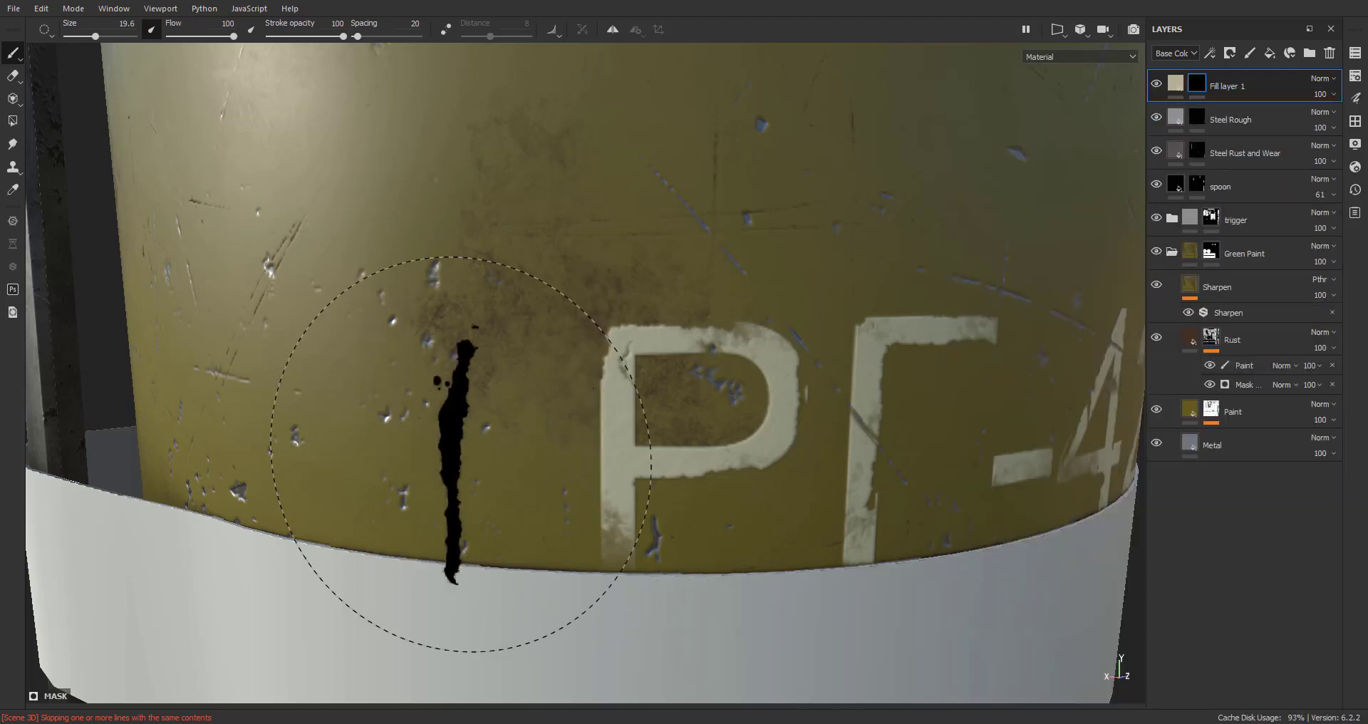
Examine the worn marking, the spoon and the plain white band around the body from several sides
{"action": "scroll", "coordinate": [462, 527], "scroll_direction": "down", "scroll_amount": 3}
{"action": "scroll", "coordinate": [462, 528], "scroll_direction": "down", "scroll_amount": 4}
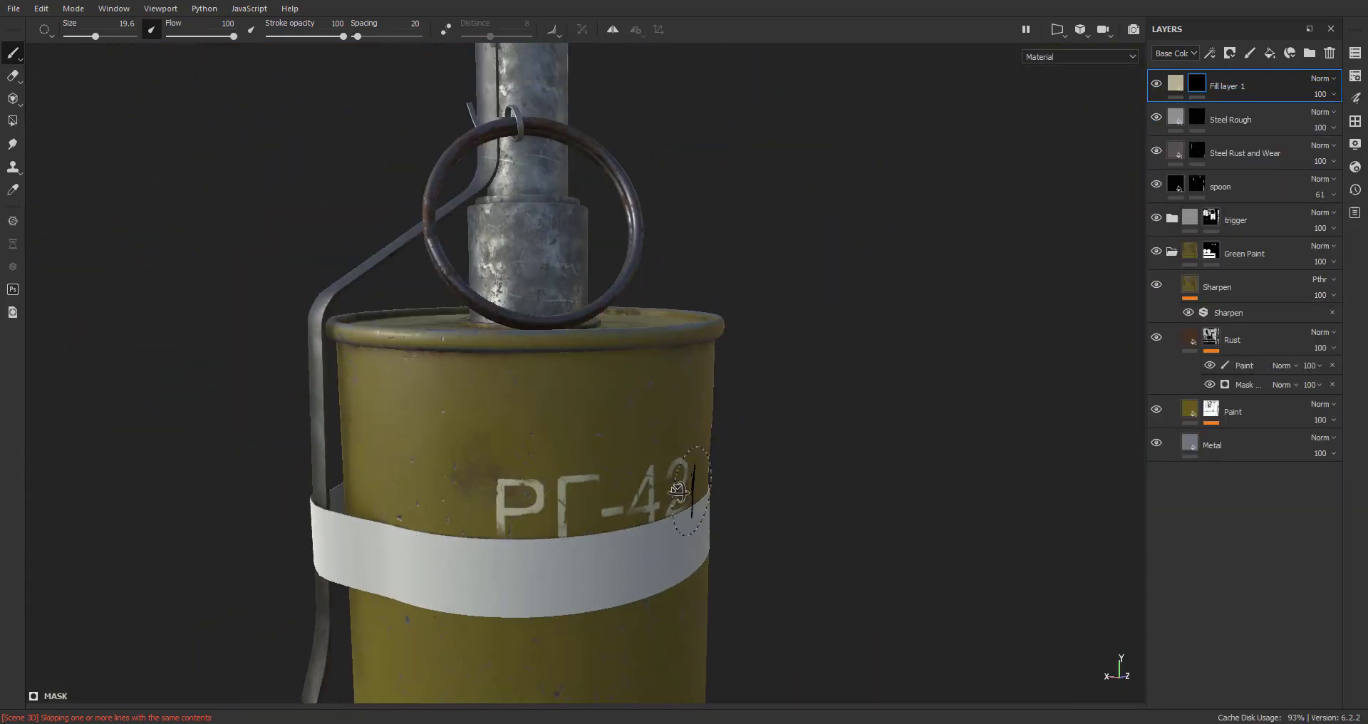
{"action": "left_click_drag", "start_coordinate": [463, 527], "coordinate": [805, 495], "text": "alt"}
{"action": "scroll", "coordinate": [482, 541], "scroll_direction": "down", "scroll_amount": 4}
{"action": "middle_click_drag", "start_coordinate": [486, 529], "coordinate": [505, 513], "text": "alt"}
{"action": "scroll", "coordinate": [505, 513], "scroll_direction": "up", "scroll_amount": 3}
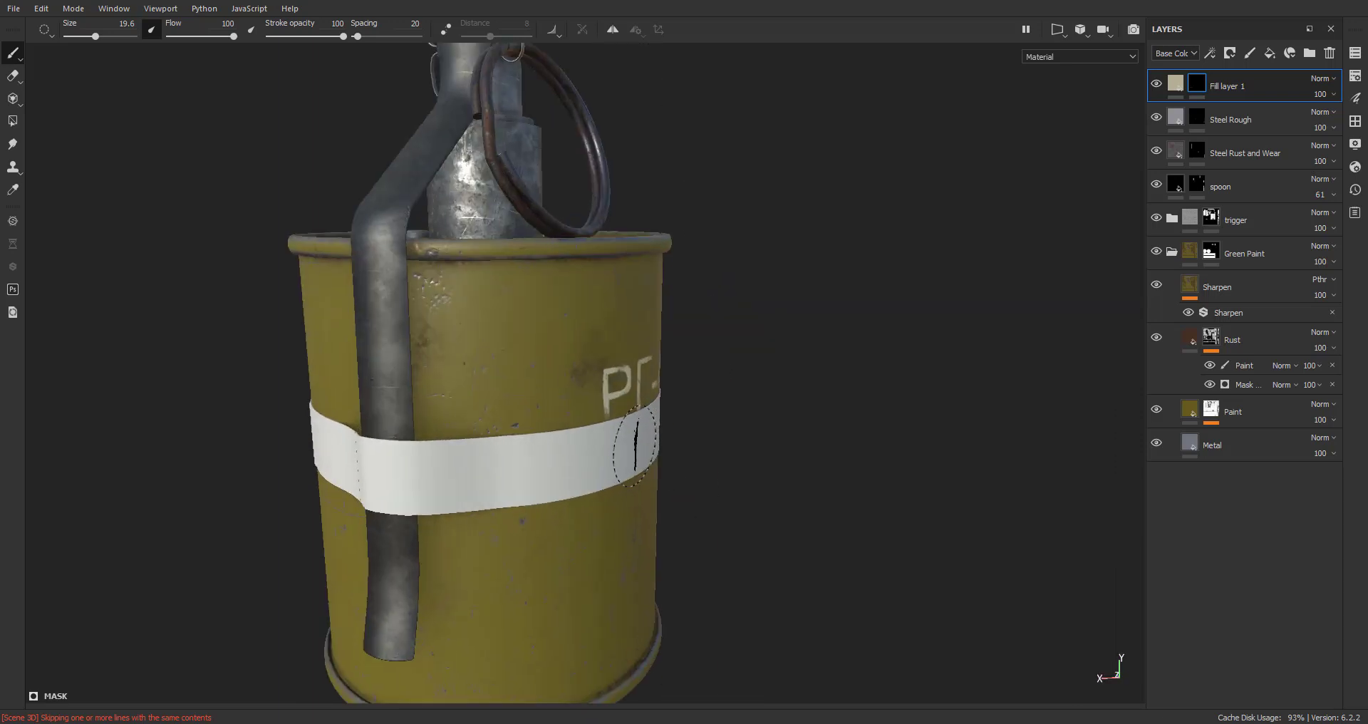
{"action": "scroll", "coordinate": [549, 458], "scroll_direction": "up", "scroll_amount": 5}
{"action": "left_click_drag", "start_coordinate": [508, 461], "coordinate": [502, 458], "text": "alt"}
{"action": "middle_click_drag", "start_coordinate": [501, 458], "coordinate": [611, 440], "text": "alt"}
{"action": "scroll", "coordinate": [611, 440], "scroll_direction": "up", "scroll_amount": 2}
{"action": "left_click_drag", "start_coordinate": [610, 437], "coordinate": [611, 425], "text": "alt"}
{"action": "scroll", "coordinate": [617, 421], "scroll_direction": "down", "scroll_amount": 1}
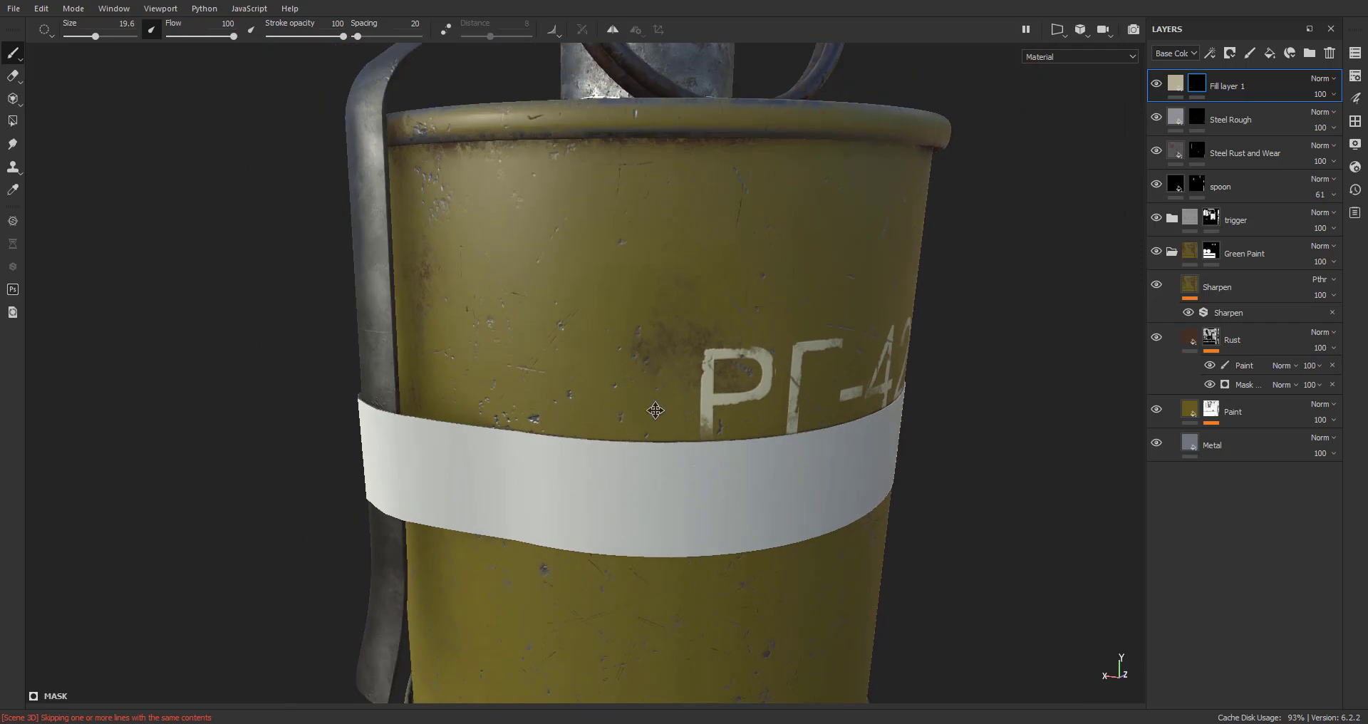
{"action": "mouse_move", "coordinate": [652, 406]}
{"action": "left_mouse_down", "text": "alt"}
{"action": "mouse_move", "coordinate": [633, 462]}
{"action": "mouse_move", "coordinate": [651, 482]}
{"action": "mouse_move", "coordinate": [1190, 413]}
{"action": "mouse_move", "coordinate": [751, 455]}
{"action": "left_mouse_up", "text": "alt"}
{"action": "scroll", "coordinate": [649, 478], "scroll_direction": "down", "scroll_amount": 3}
{"action": "scroll", "coordinate": [649, 478], "scroll_direction": "down", "scroll_amount": 4}
{"action": "scroll", "coordinate": [751, 455], "scroll_direction": "up", "scroll_amount": 6}
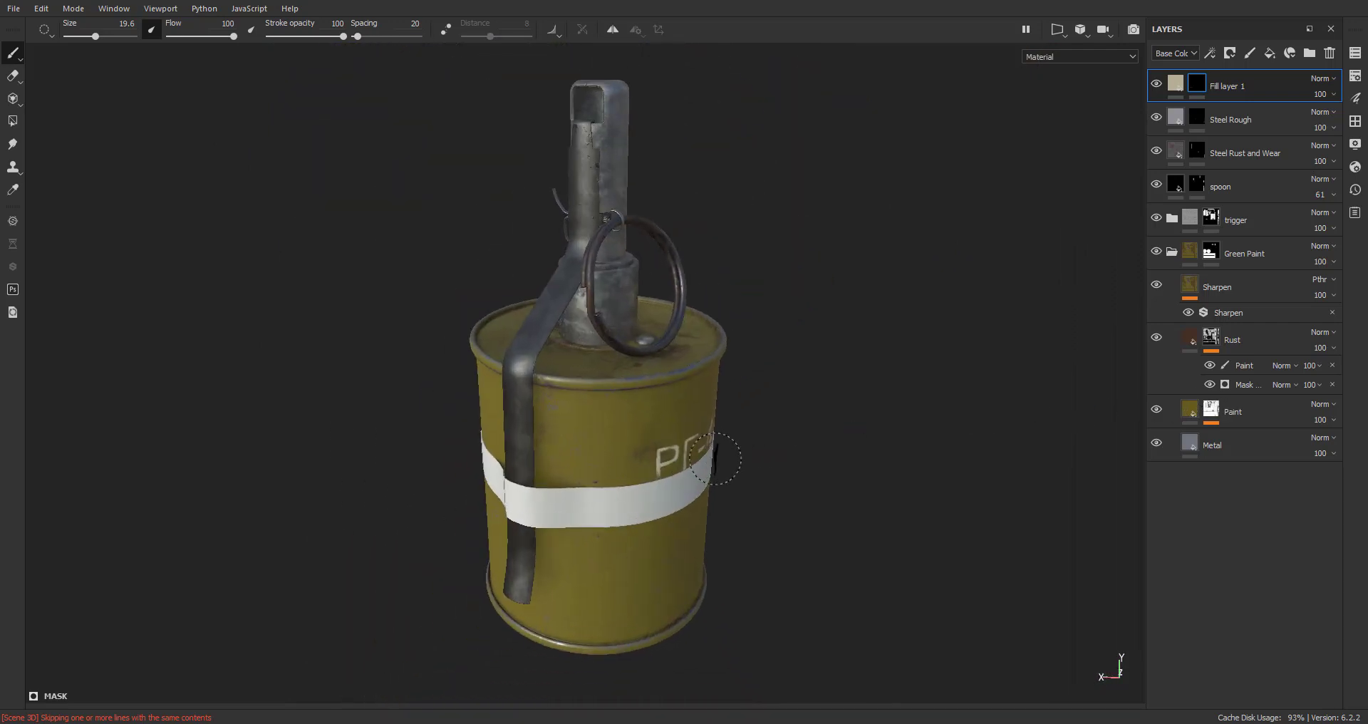
{"action": "left_click_drag", "start_coordinate": [672, 388], "coordinate": [641, 449]}
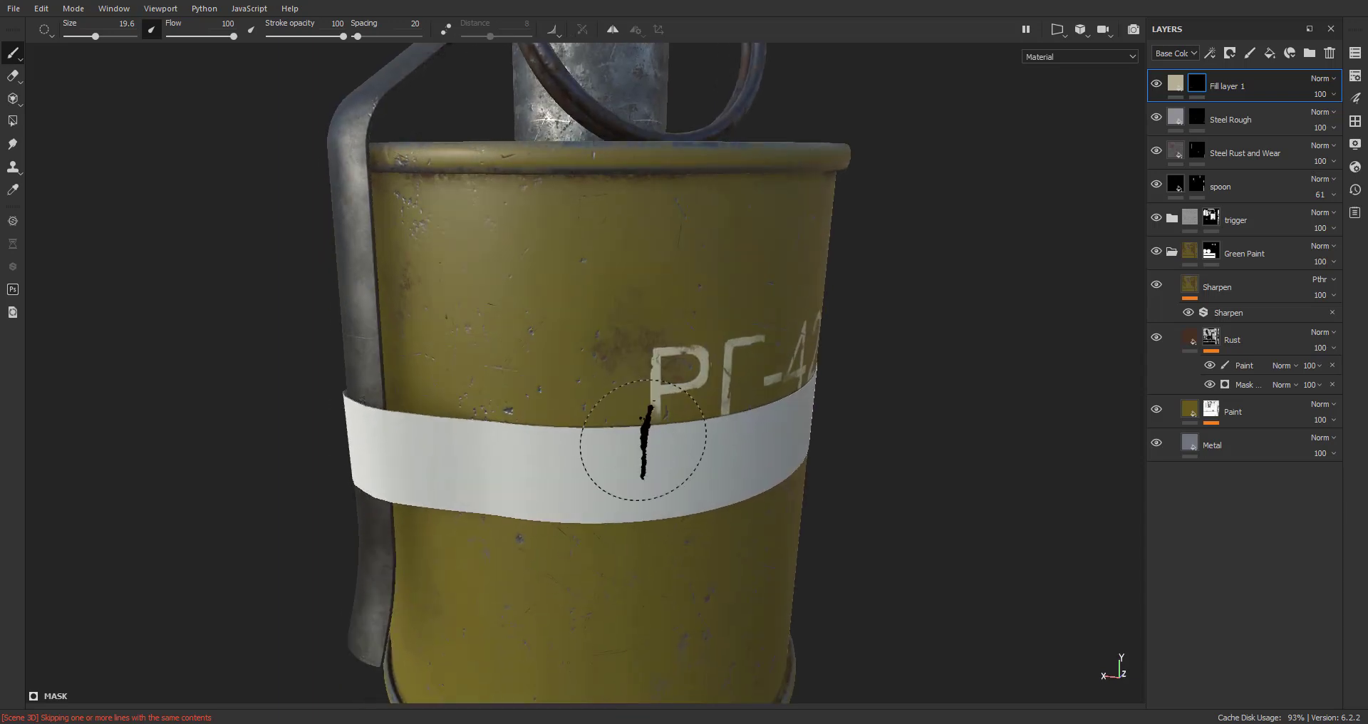
{"action": "key", "text": "ctrl+z"}
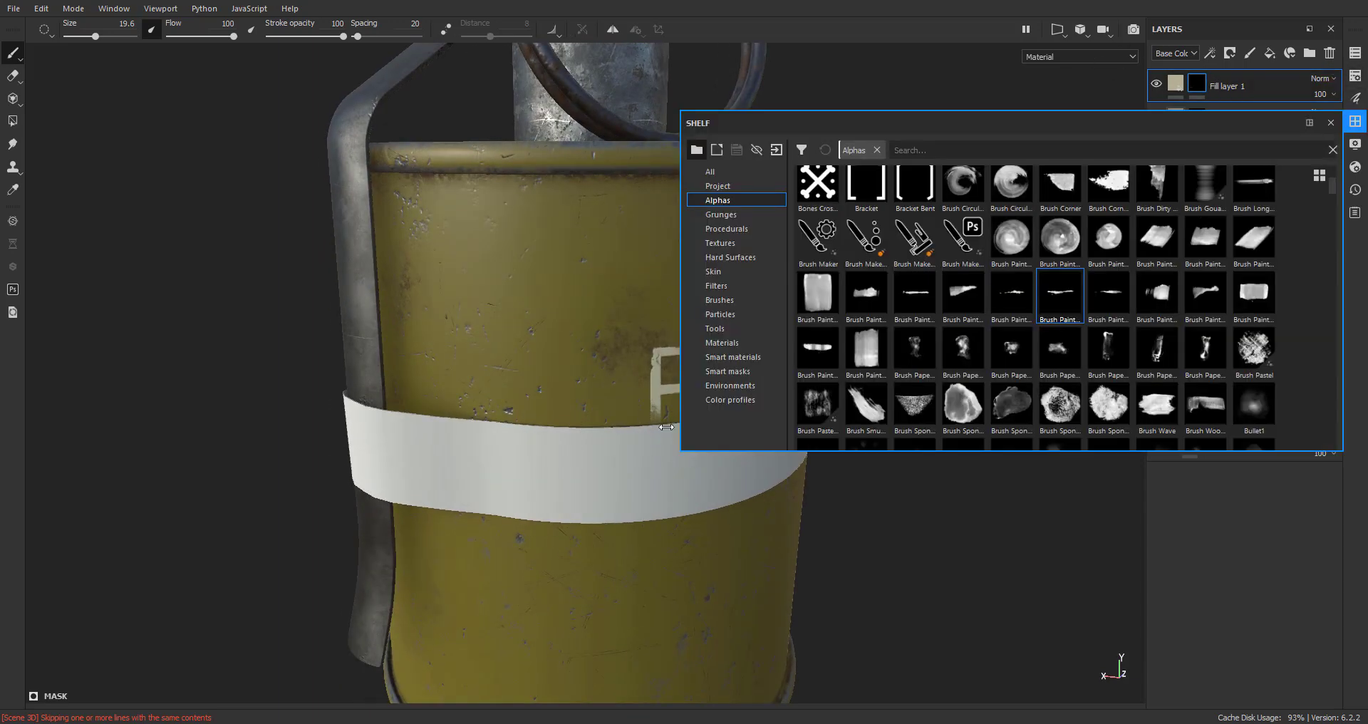
Apply the Plastic Base material from the library to the grenade as a new top layer
{"action": "left_click", "coordinate": [1355, 121]}
{"action": "scroll", "coordinate": [1010, 296], "scroll_direction": "up", "scroll_amount": 3}
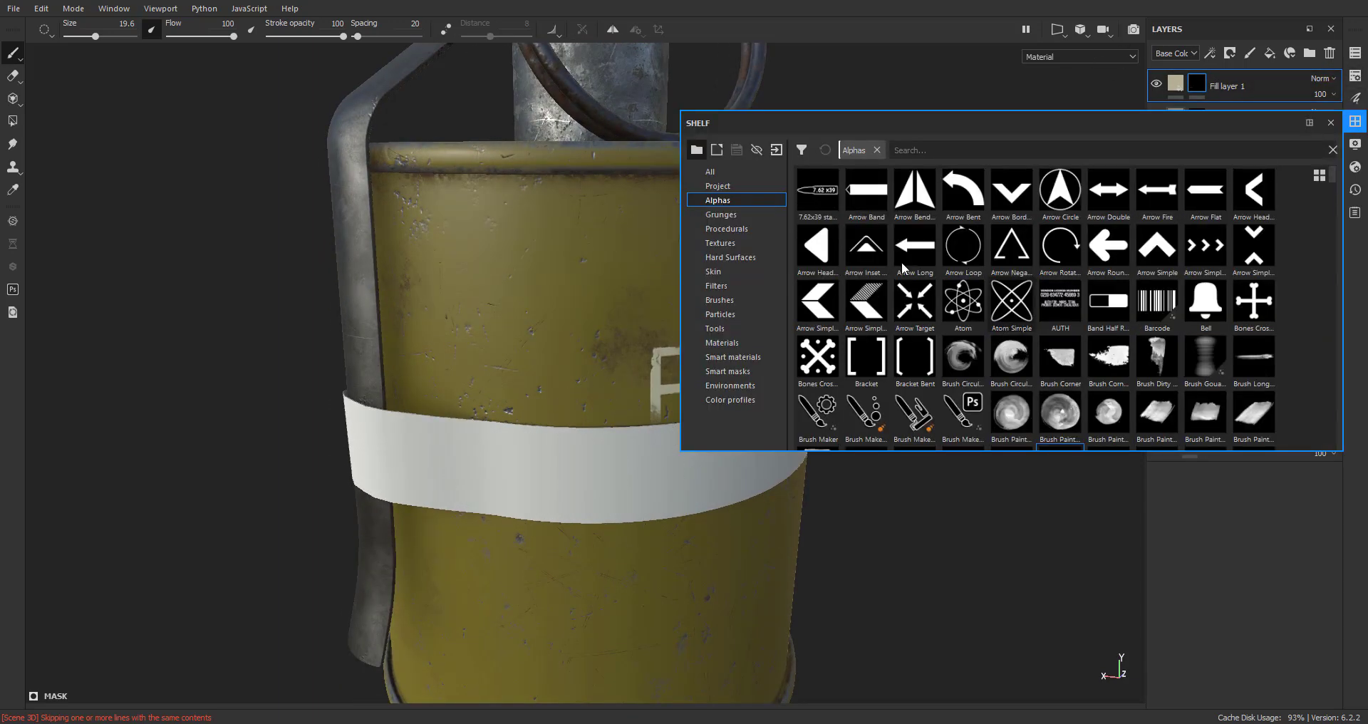
{"action": "left_click", "coordinate": [721, 343]}
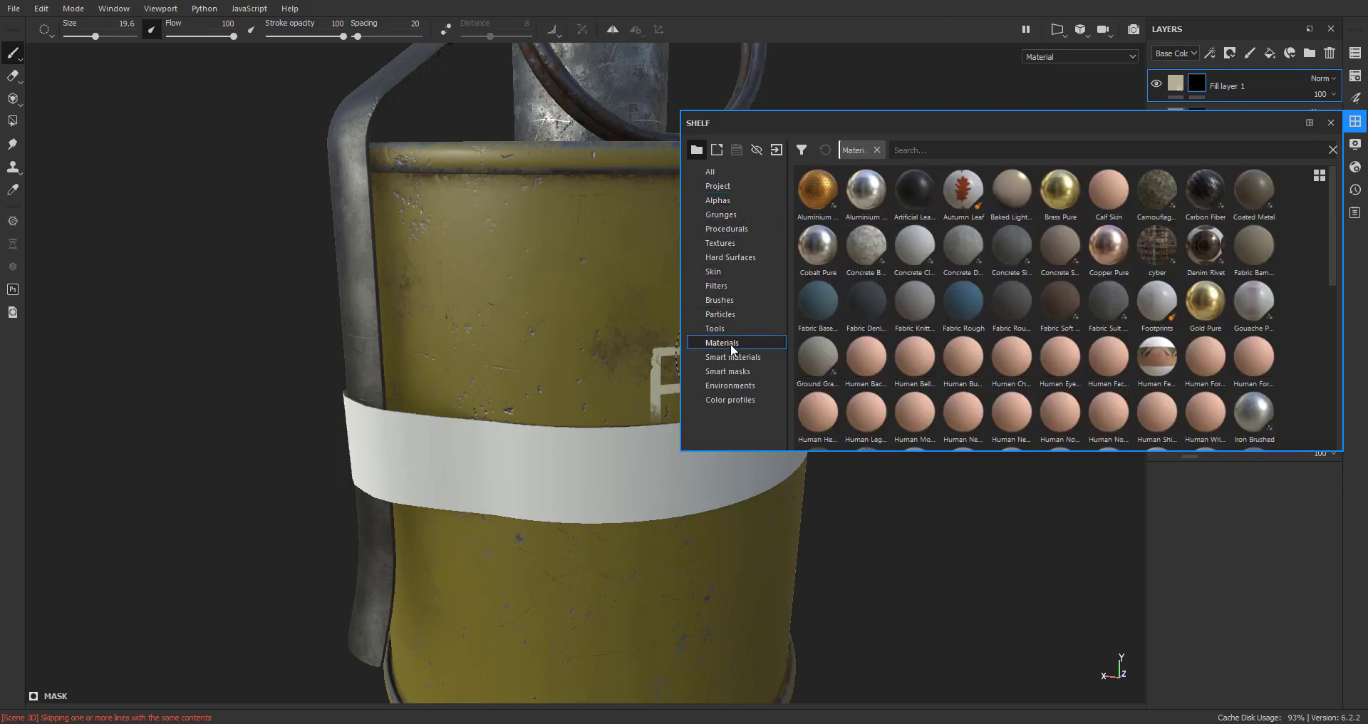
{"action": "scroll", "coordinate": [1037, 330], "scroll_direction": "down", "scroll_amount": 6}
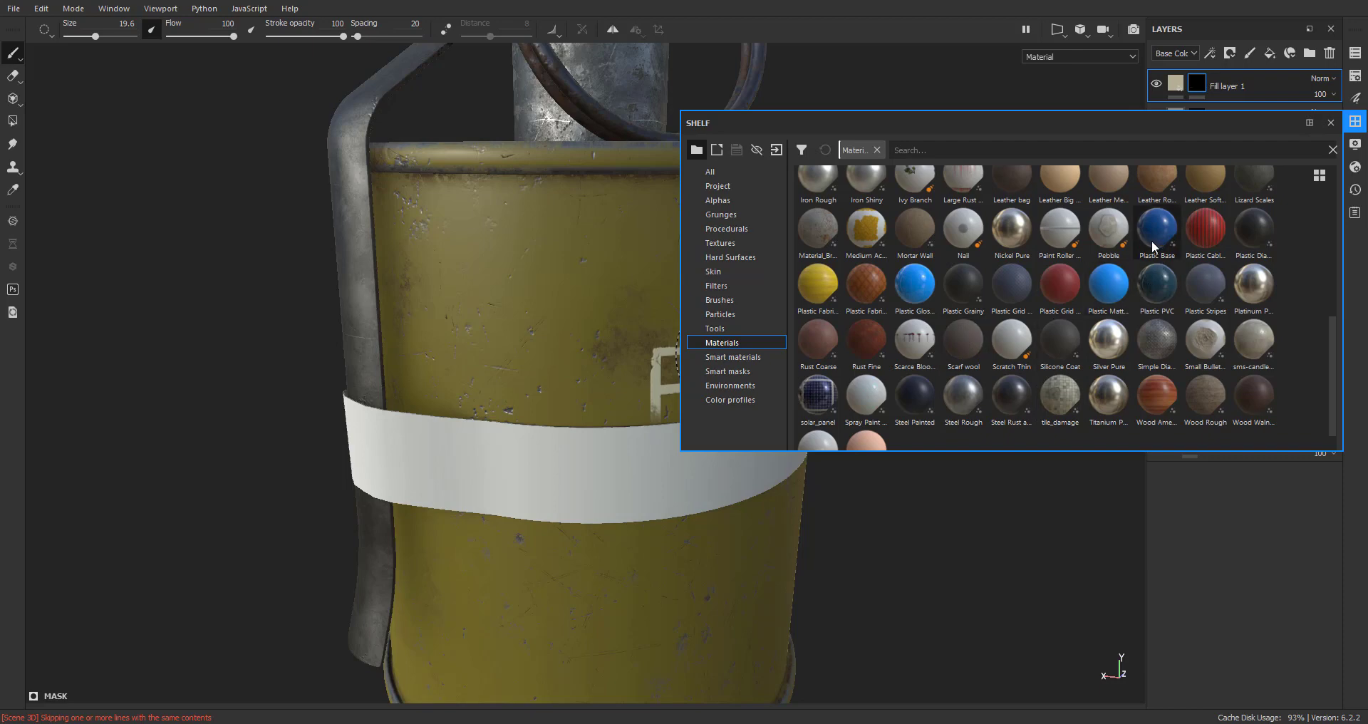
{"action": "mouse_move", "coordinate": [1154, 246]}
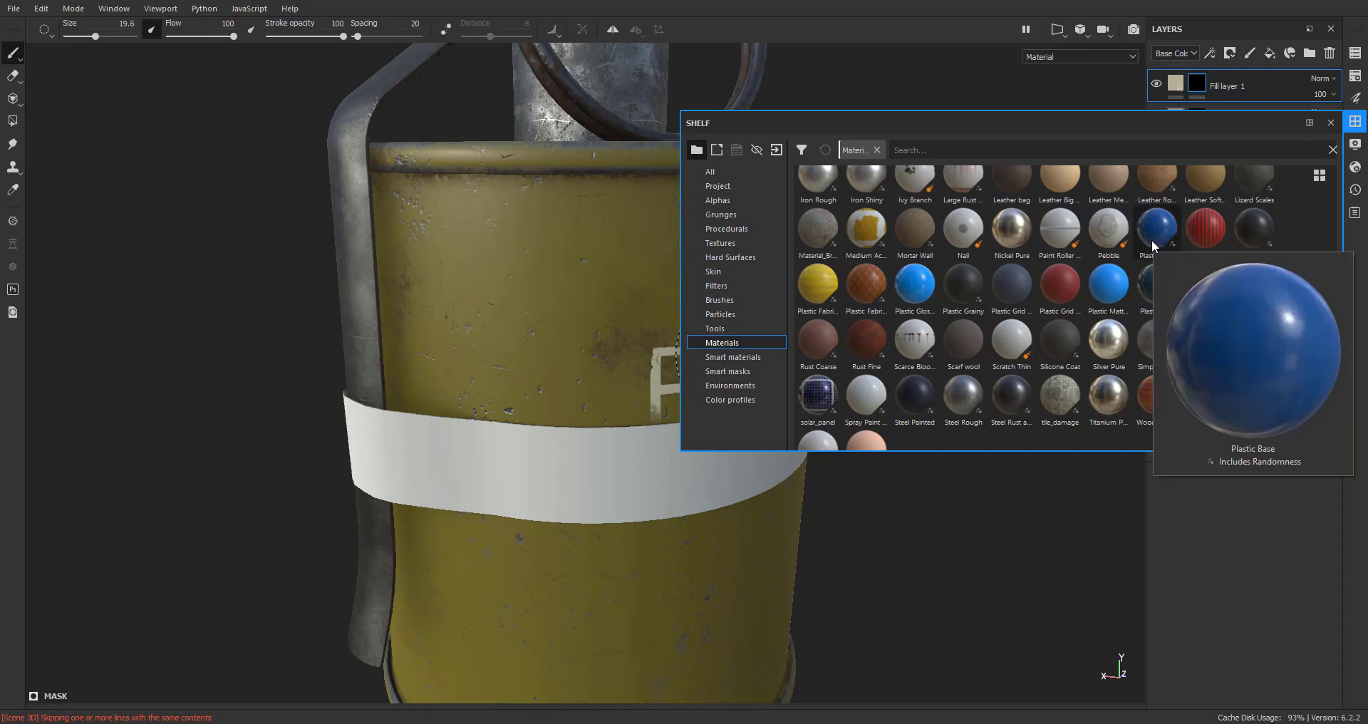
{"action": "left_click_drag", "start_coordinate": [1153, 246], "coordinate": [597, 472]}
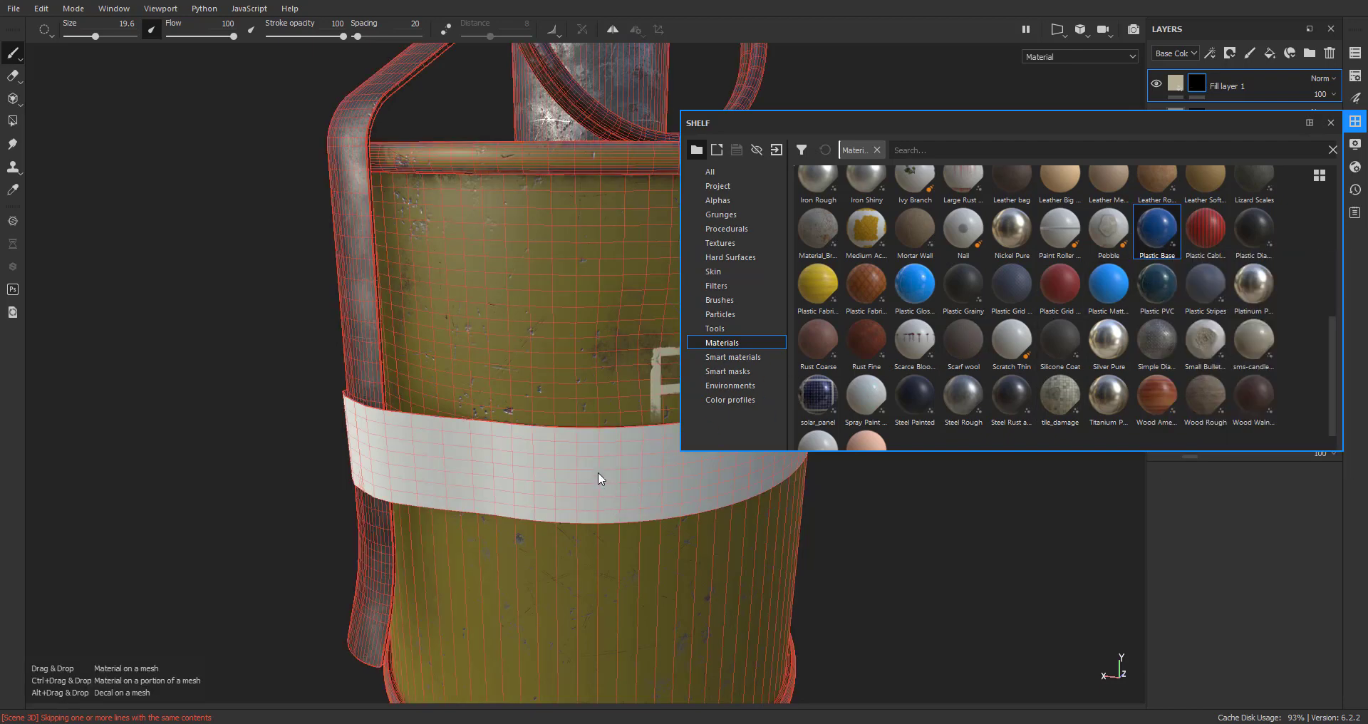
{"action": "left_click", "coordinate": [1331, 122]}
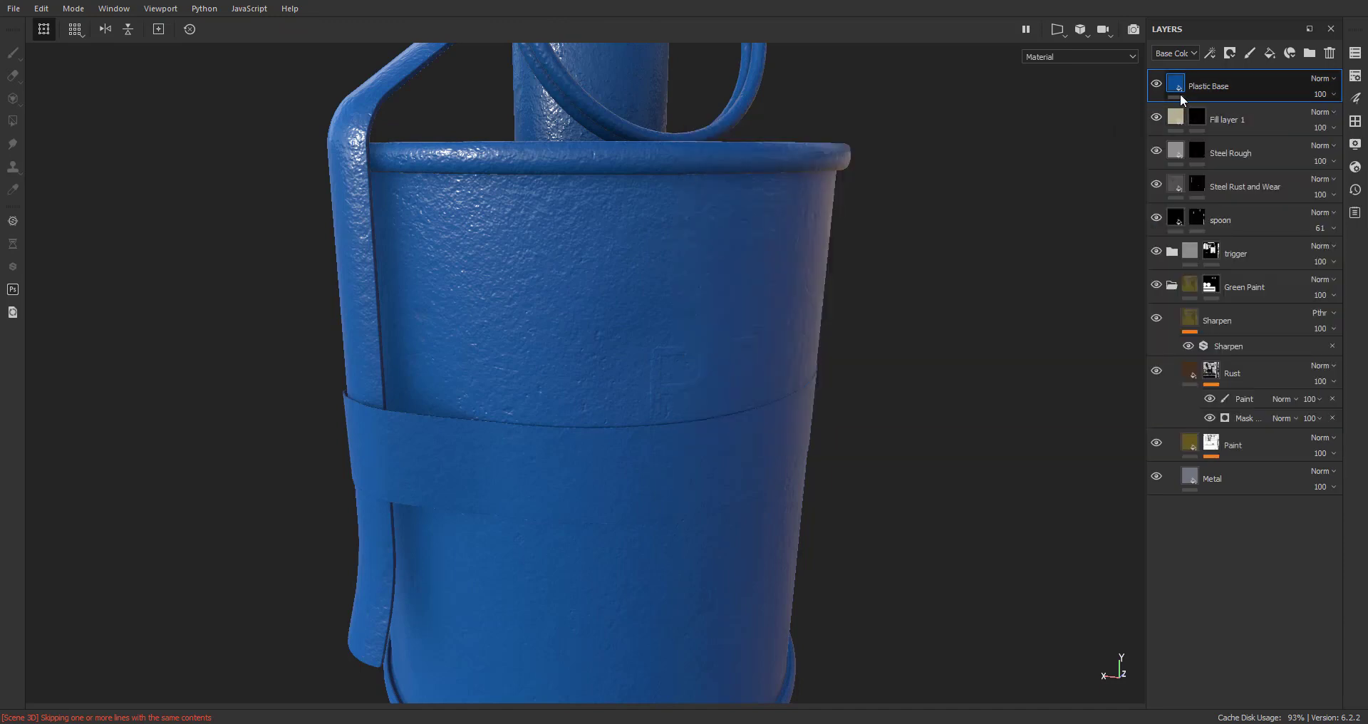
Give the Plastic Base layer a black mask and mesh-fill the body and band in it
{"action": "right_click", "coordinate": [1197, 86]}
{"action": "left_click", "coordinate": [1237, 110]}
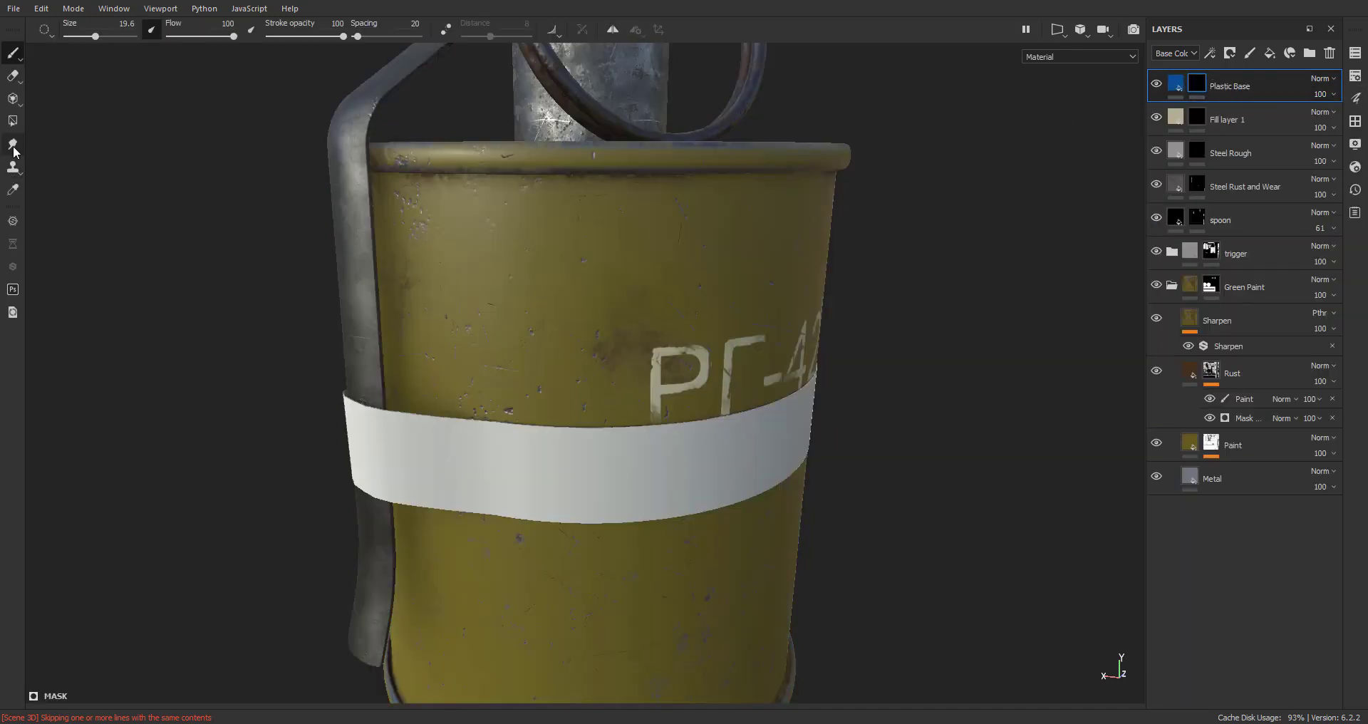
{"action": "left_click", "coordinate": [13, 121]}
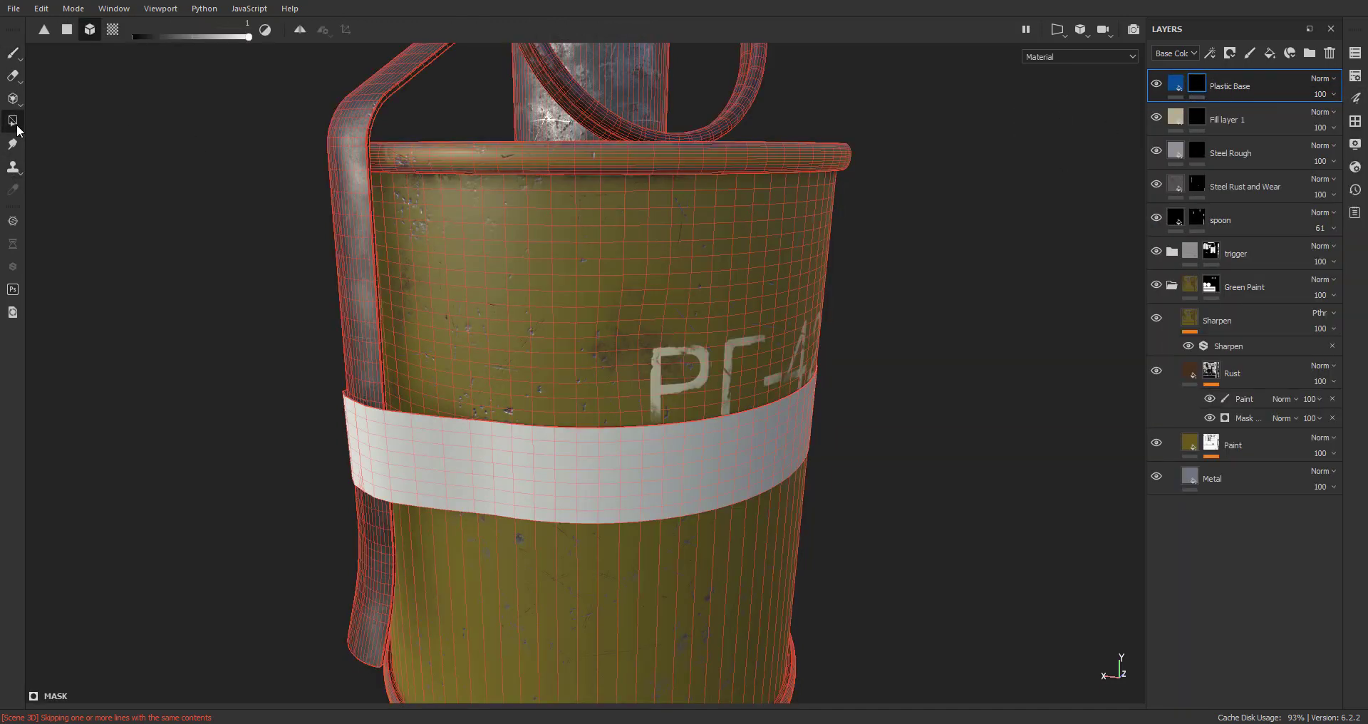
{"action": "left_click", "coordinate": [483, 463]}
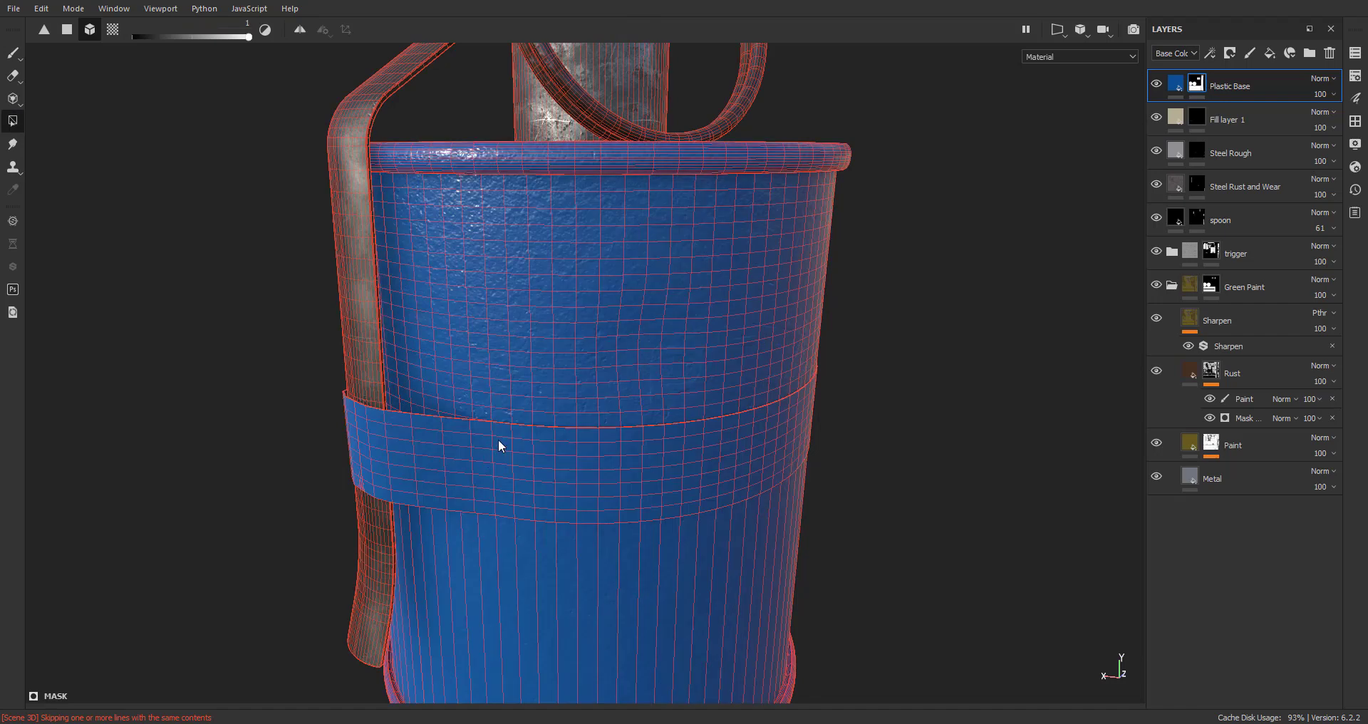
View the grenade from the spoon side and switch the viewport to orthographic projection
{"action": "left_click_drag", "start_coordinate": [708, 317], "coordinate": [779, 317], "text": "alt"}
{"action": "right_click_drag", "start_coordinate": [779, 317], "coordinate": [754, 439], "text": "alt"}
{"action": "middle_click_drag", "start_coordinate": [688, 477], "coordinate": [797, 460], "text": "alt"}
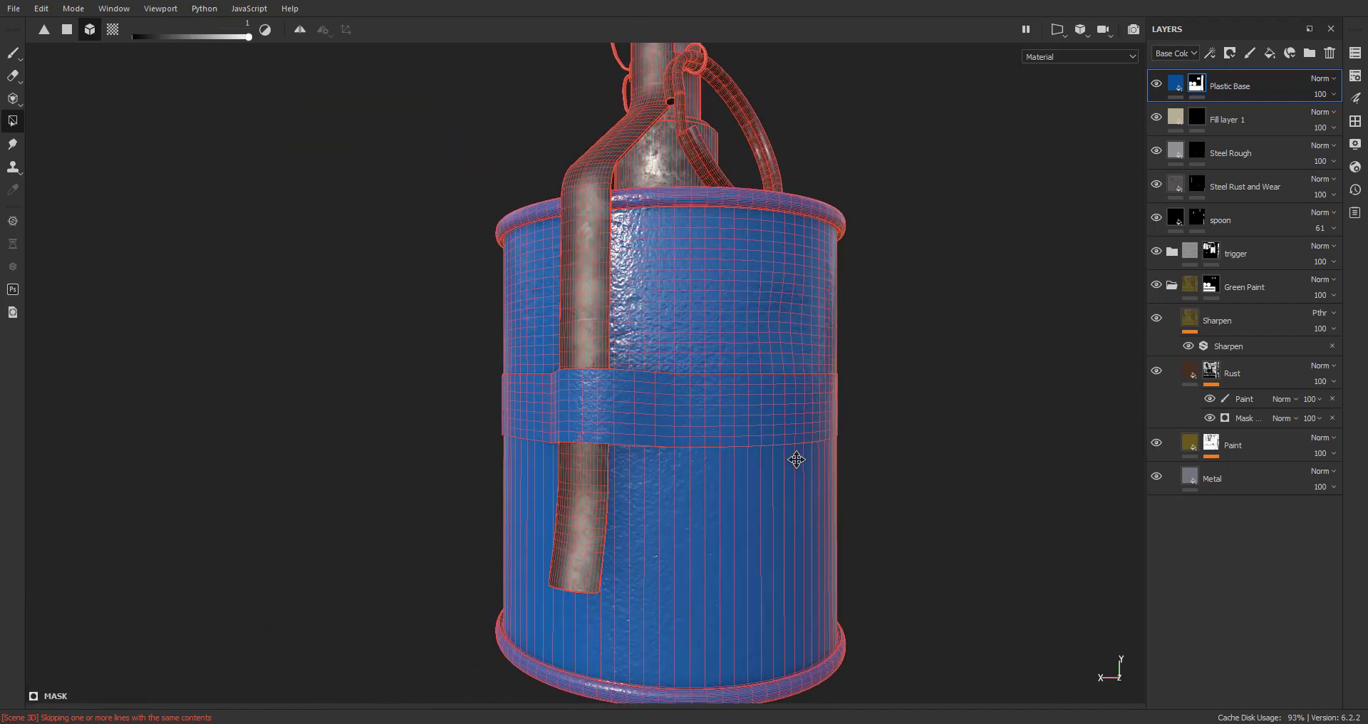
{"action": "left_click", "coordinate": [1087, 28]}
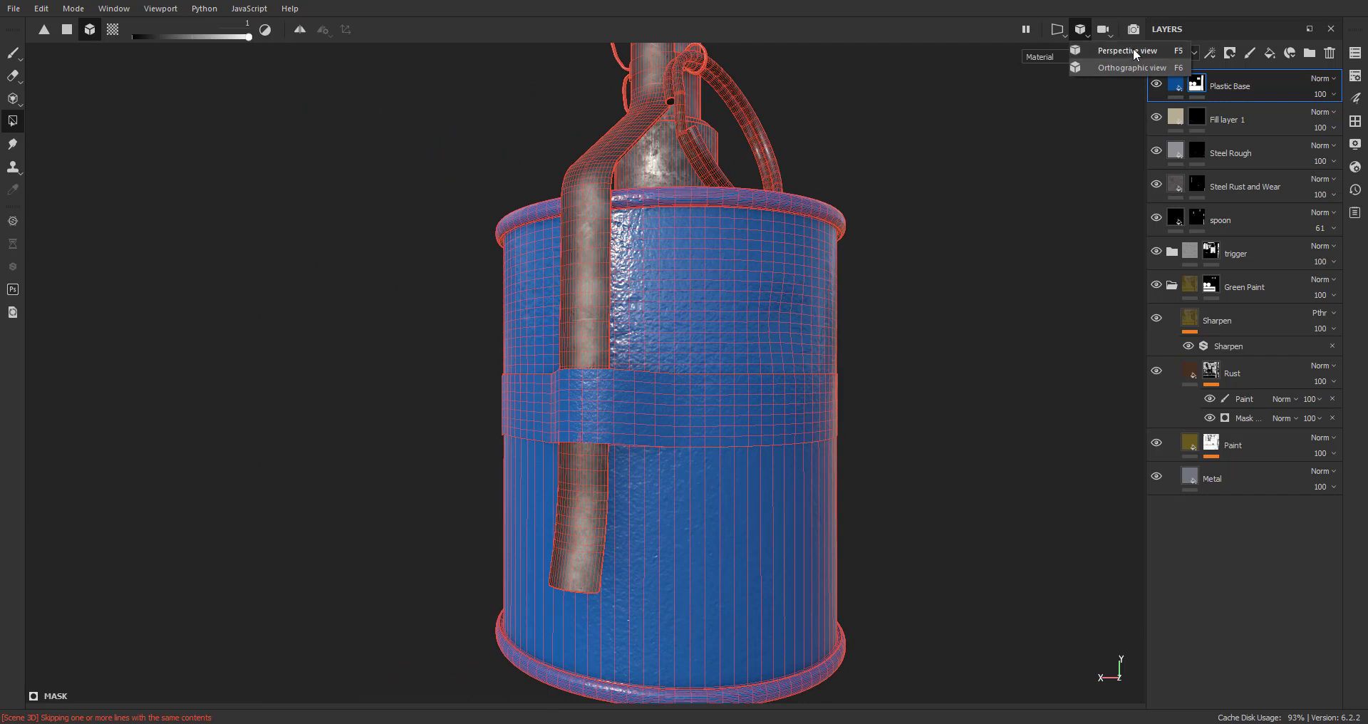
{"action": "left_click", "coordinate": [1133, 49]}
{"action": "left_click", "coordinate": [1085, 31]}
{"action": "left_click", "coordinate": [1109, 67]}
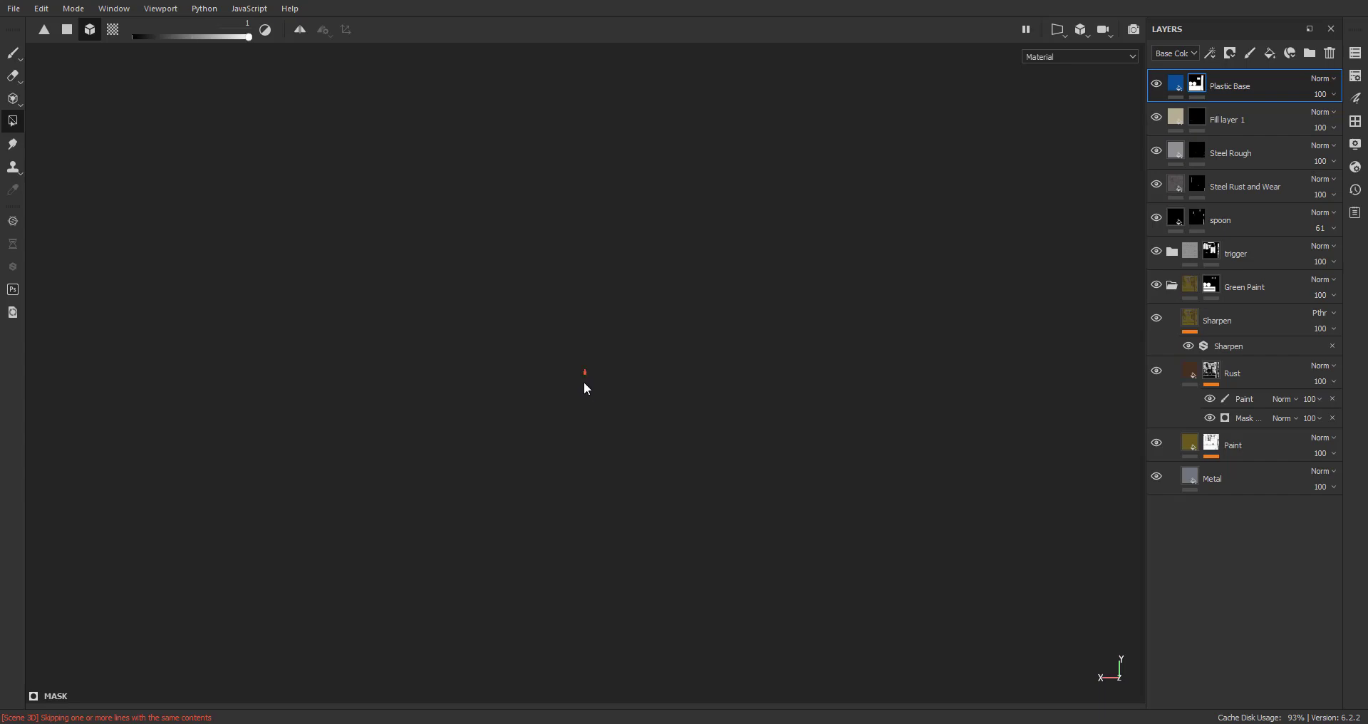
Remove the lower body beneath the band from the Plastic Base mask with Polygon Fill at value 0
{"action": "middle_click_drag", "start_coordinate": [667, 419], "coordinate": [710, 383]}
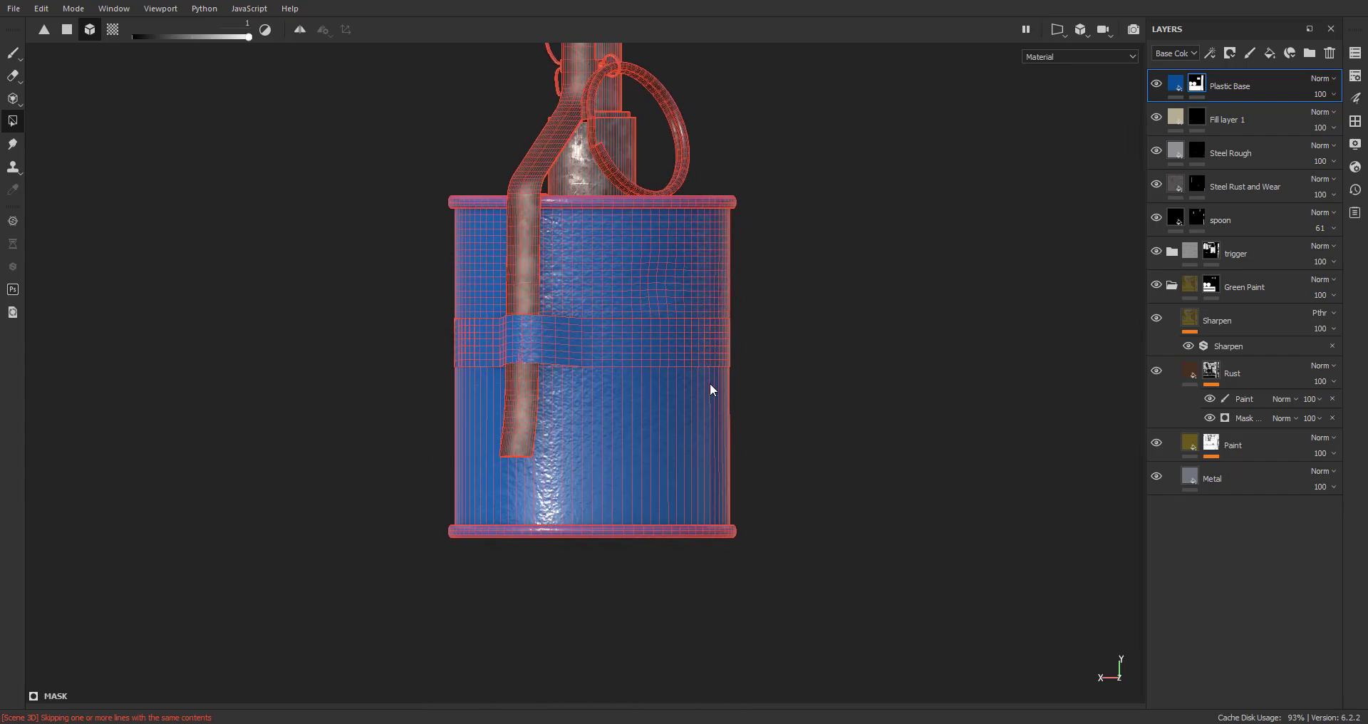
{"action": "scroll", "coordinate": [710, 383], "scroll_direction": "up", "scroll_amount": 3}
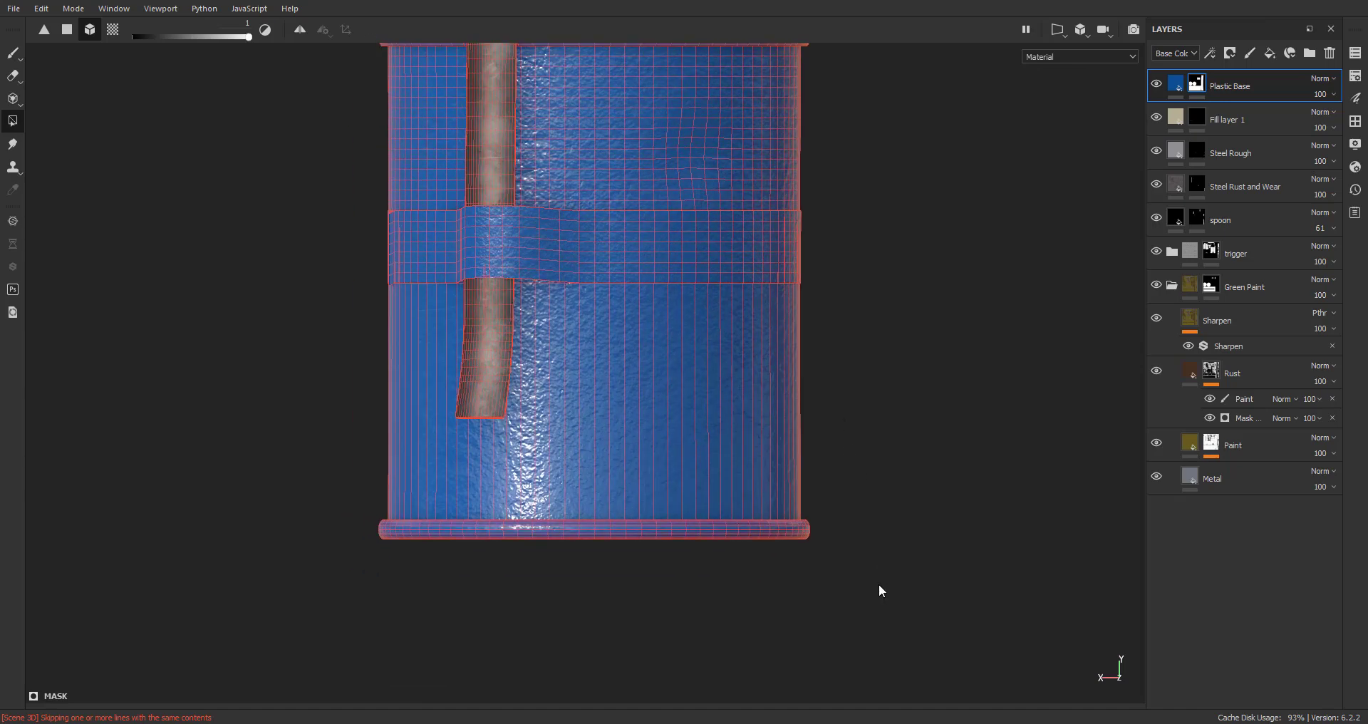
{"action": "left_click_drag", "start_coordinate": [602, 520], "coordinate": [403, 453]}
{"action": "left_click_drag", "start_coordinate": [862, 568], "coordinate": [331, 391]}
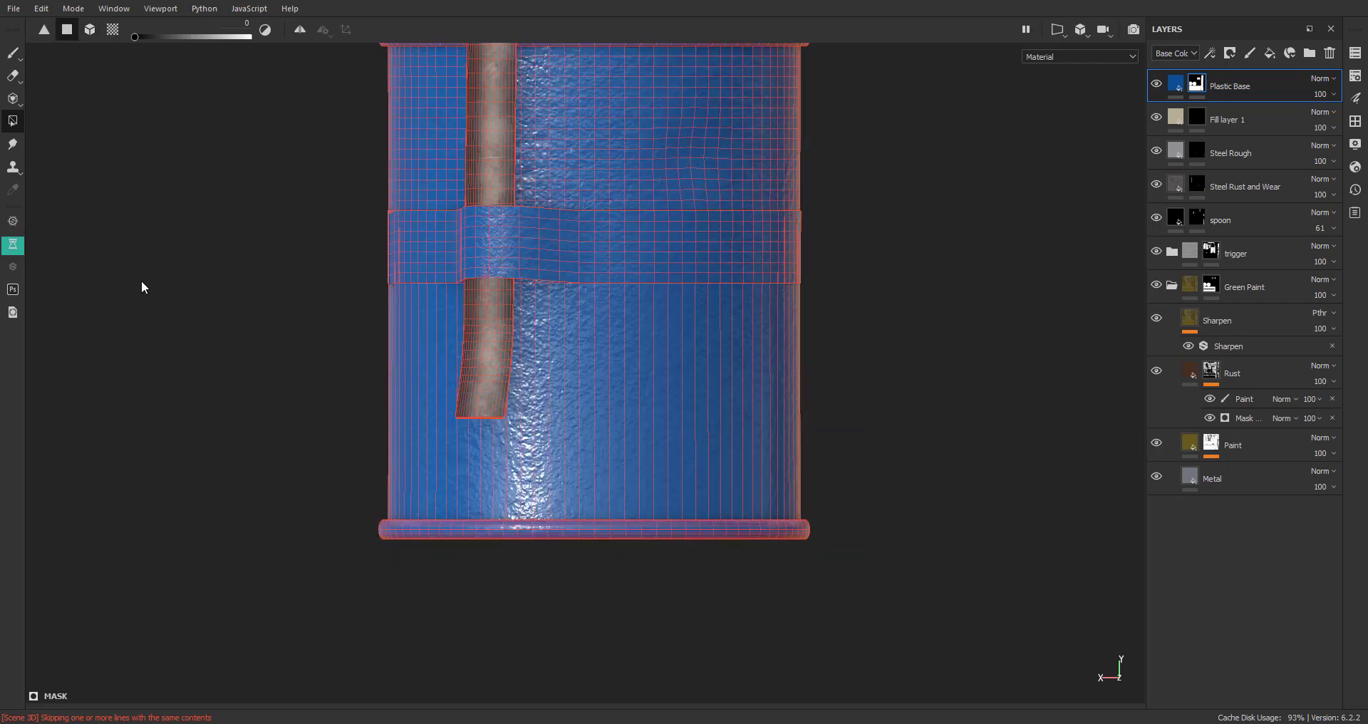
{"action": "left_click_drag", "start_coordinate": [300, 618], "coordinate": [900, 342]}
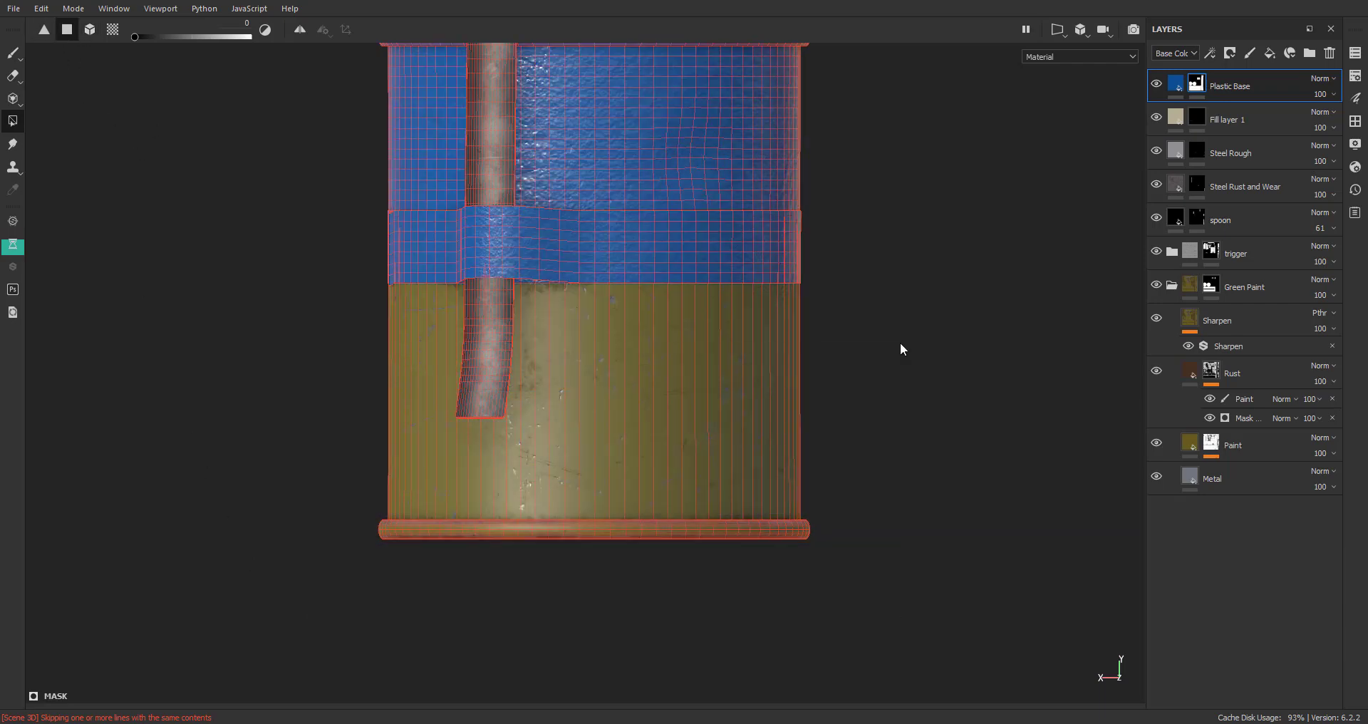
Remove the upper body above the band from the Plastic Base mask with Polygon Fill at value 0
{"action": "middle_click_drag", "start_coordinate": [900, 342], "coordinate": [836, 574]}
{"action": "left_click_drag", "start_coordinate": [956, 207], "coordinate": [241, 524]}
{"action": "middle_click_drag", "start_coordinate": [241, 523], "coordinate": [686, 390]}
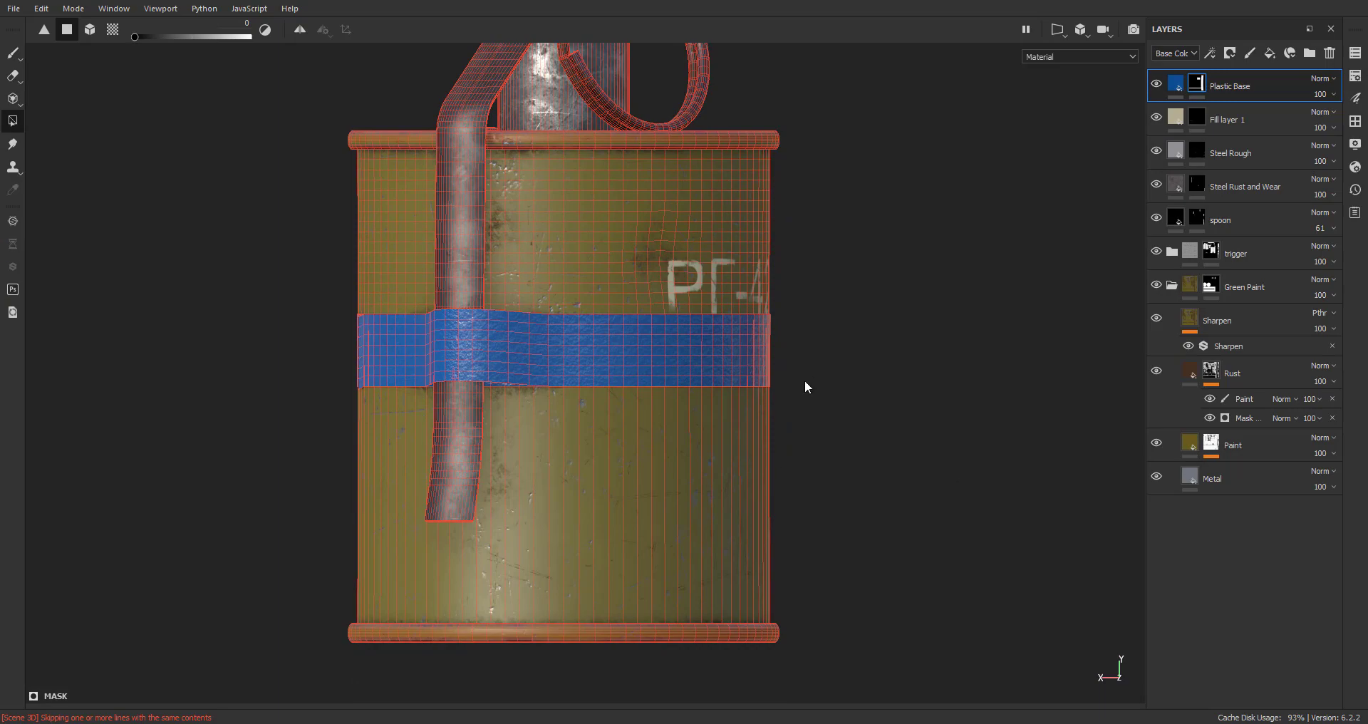
Clear the body faces hidden beneath the raised band on one side of the spoon from the Plastic Base mask
{"action": "scroll", "coordinate": [596, 357], "scroll_direction": "up", "scroll_amount": 5}
{"action": "left_click_drag", "start_coordinate": [559, 357], "coordinate": [535, 342], "text": "alt"}
{"action": "scroll", "coordinate": [637, 457], "scroll_direction": "up", "scroll_amount": 3}
{"action": "scroll", "coordinate": [528, 340], "scroll_direction": "up", "scroll_amount": 3}
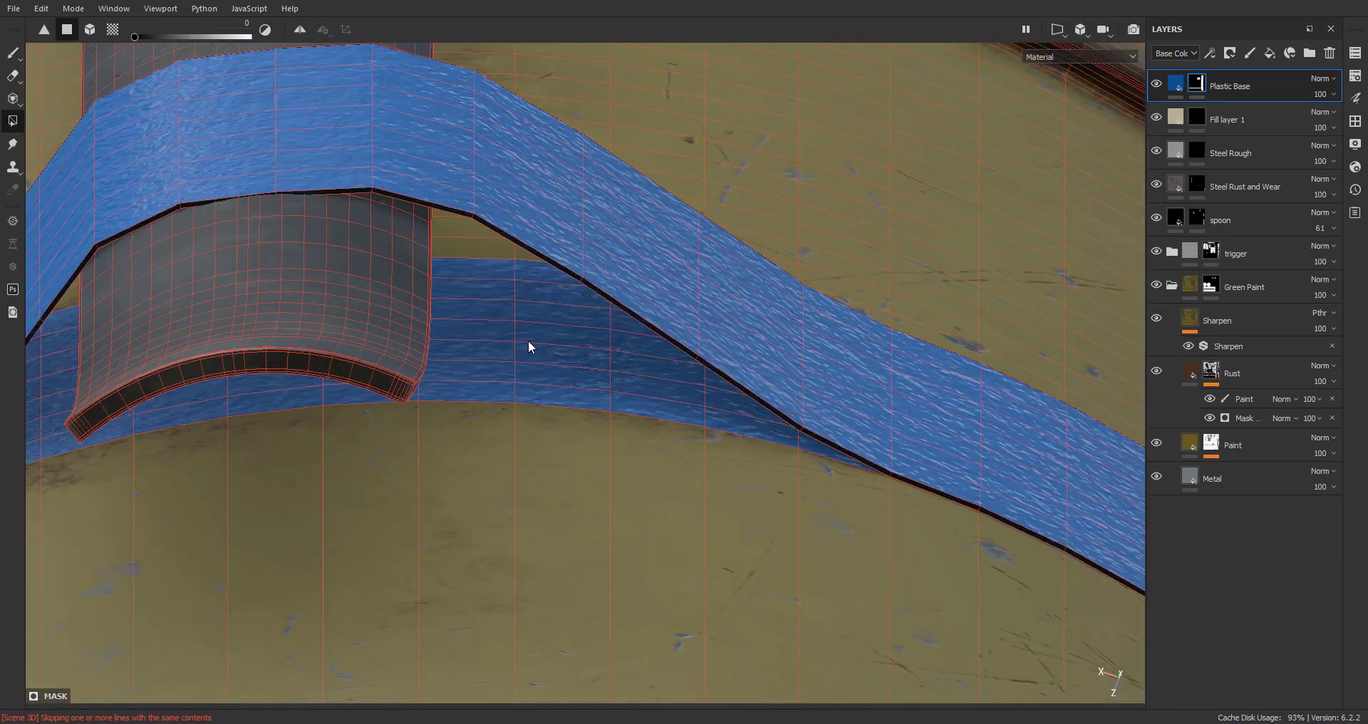
{"action": "scroll", "coordinate": [528, 340], "scroll_direction": "up", "scroll_amount": 2}
{"action": "left_click", "coordinate": [442, 322]}
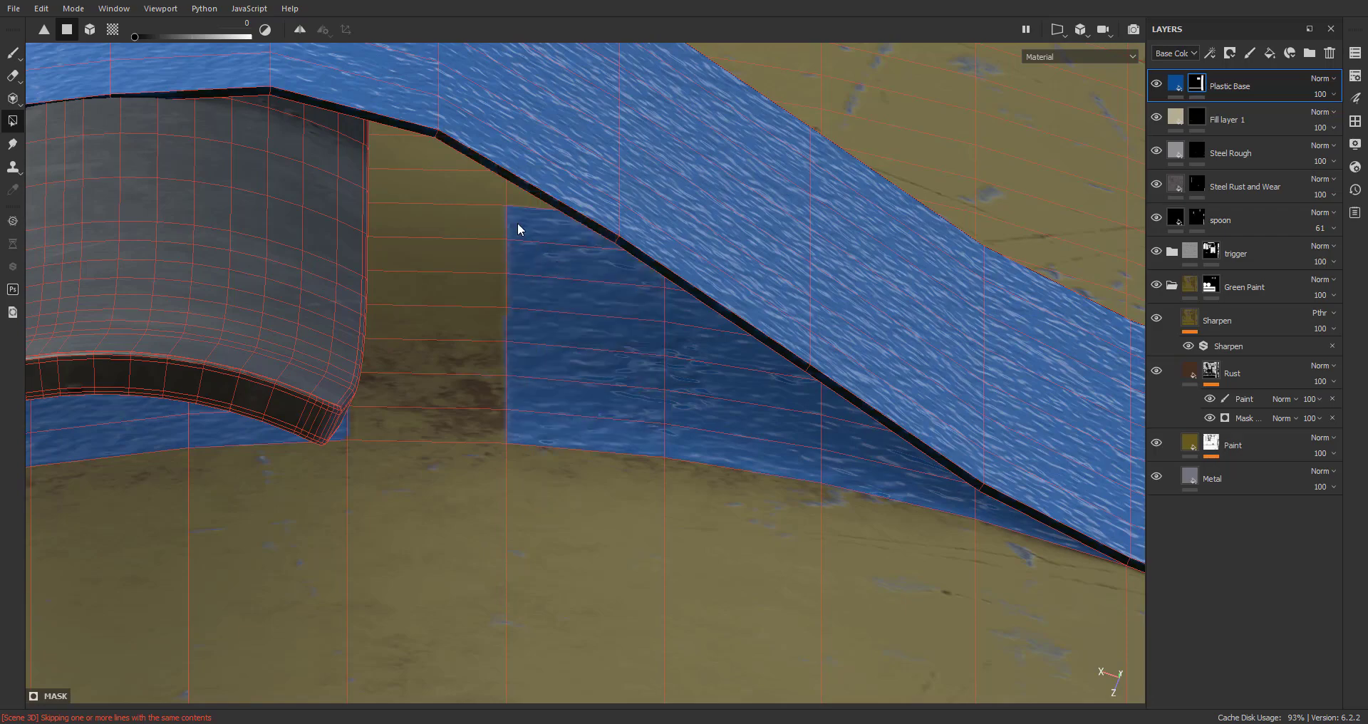
{"action": "left_click", "coordinate": [527, 401]}
{"action": "left_click_drag", "start_coordinate": [602, 465], "coordinate": [687, 468], "text": "alt"}
{"action": "left_click_drag", "start_coordinate": [680, 612], "coordinate": [736, 340], "text": "alt"}
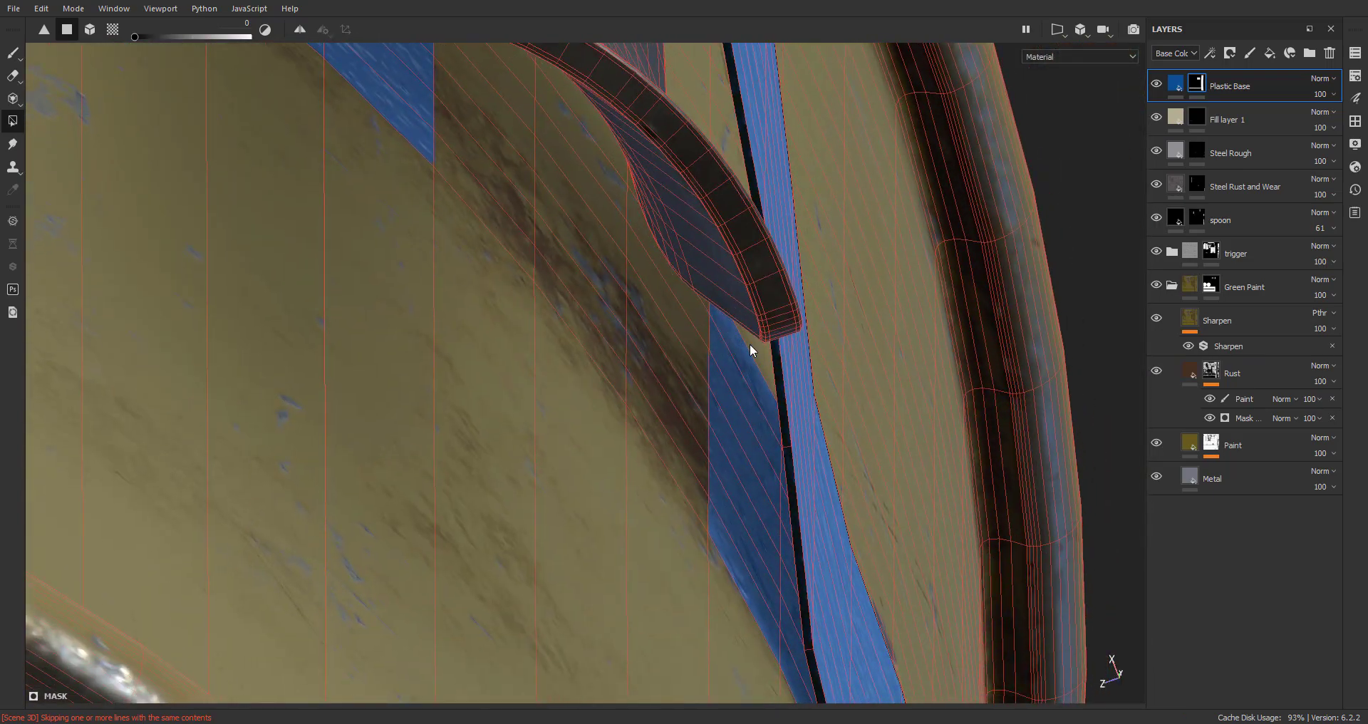
{"action": "middle_click_drag", "start_coordinate": [705, 611], "coordinate": [610, 377], "text": "alt"}
{"action": "left_click_drag", "start_coordinate": [610, 377], "coordinate": [630, 335], "text": "alt"}
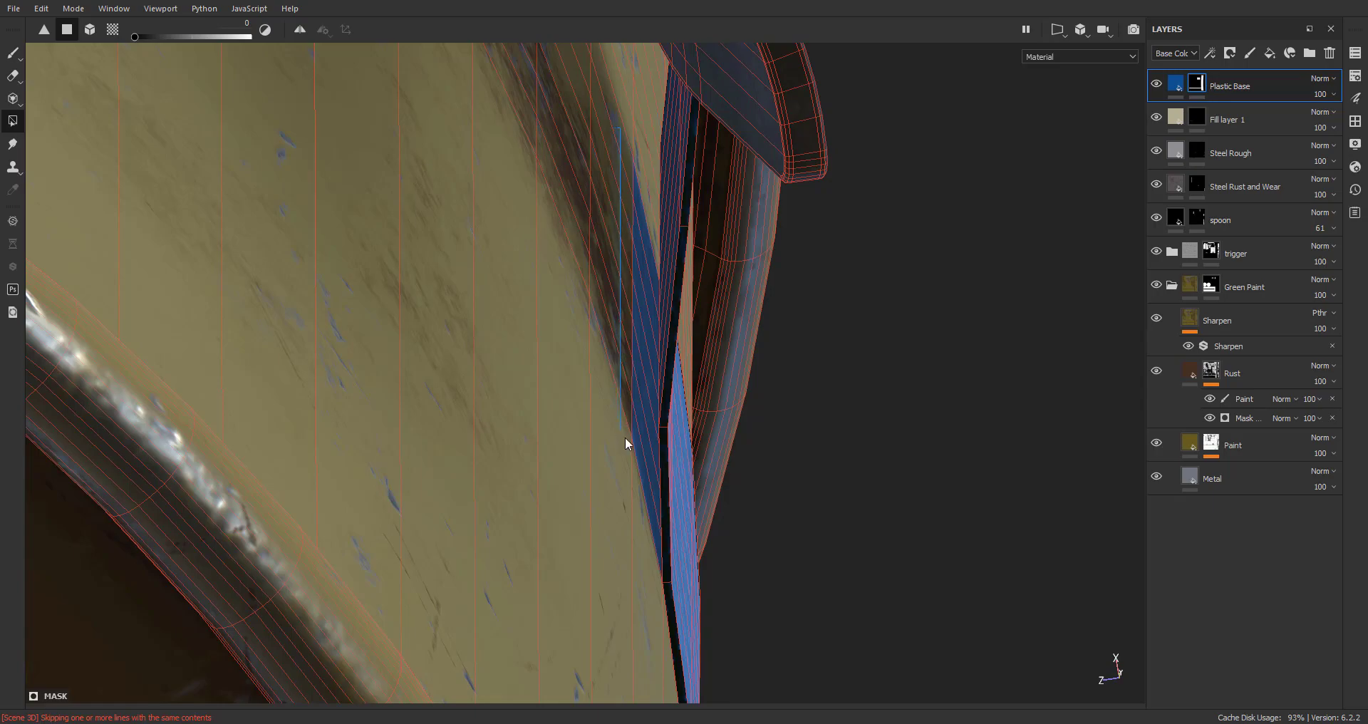
{"action": "left_click_drag", "start_coordinate": [592, 428], "coordinate": [648, 422], "text": "alt"}
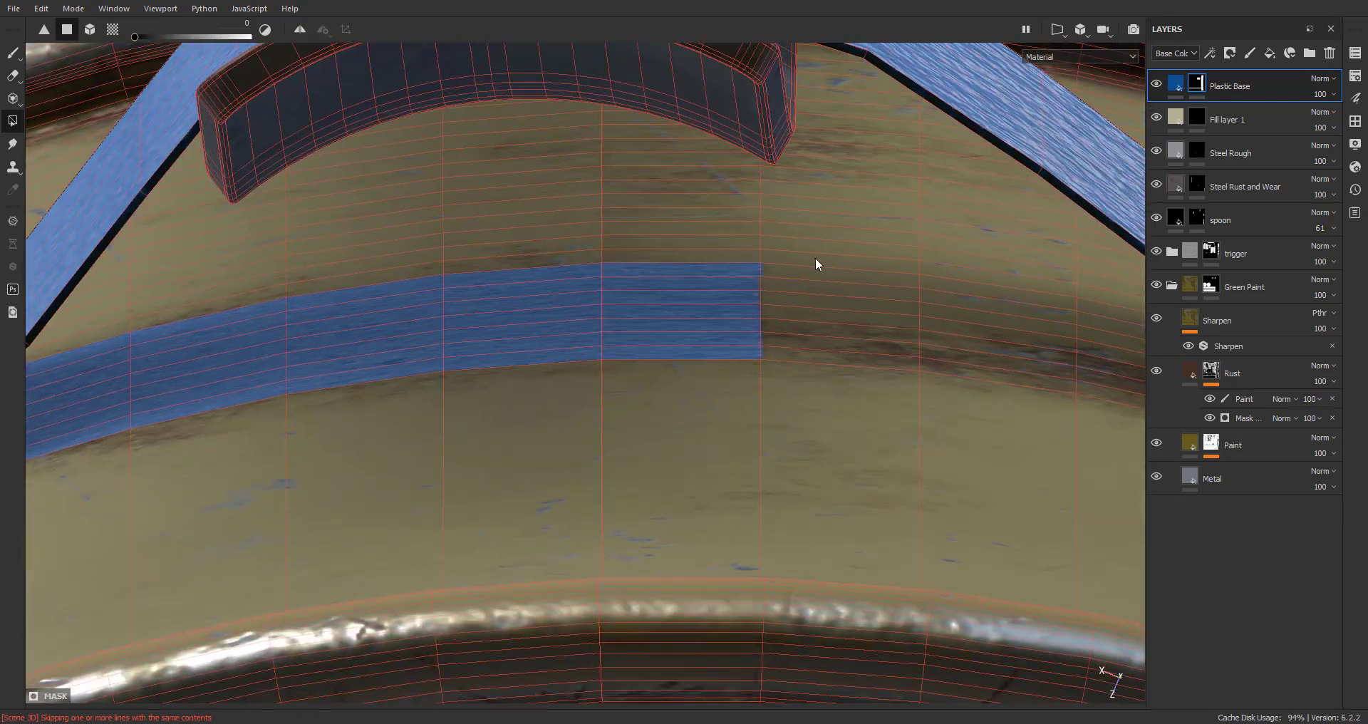
Clear the remaining body faces behind the spoon and on its other side beneath the band from the Plastic Base mask
{"action": "left_click_drag", "start_coordinate": [809, 257], "coordinate": [118, 503]}
{"action": "left_click_drag", "start_coordinate": [118, 502], "coordinate": [480, 425], "text": "alt"}
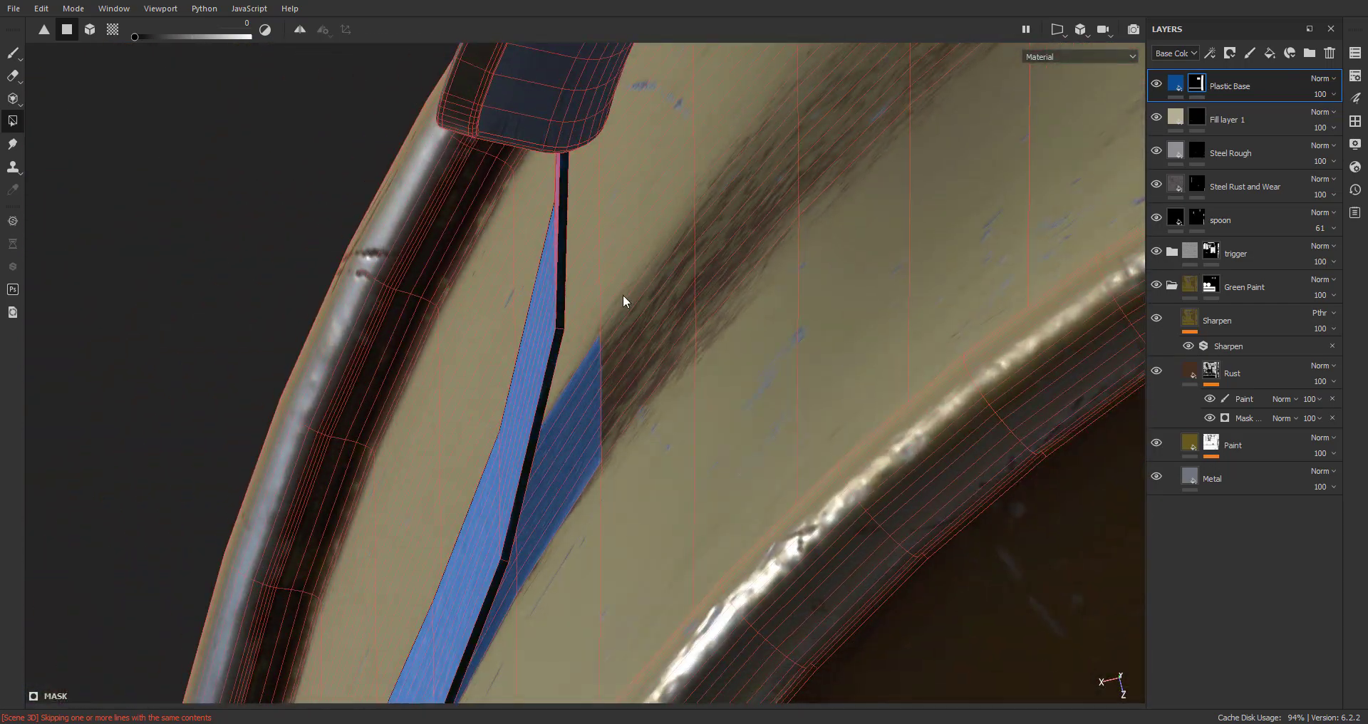
{"action": "left_click_drag", "start_coordinate": [607, 398], "coordinate": [580, 502]}
{"action": "left_click_drag", "start_coordinate": [579, 502], "coordinate": [582, 348], "text": "alt"}
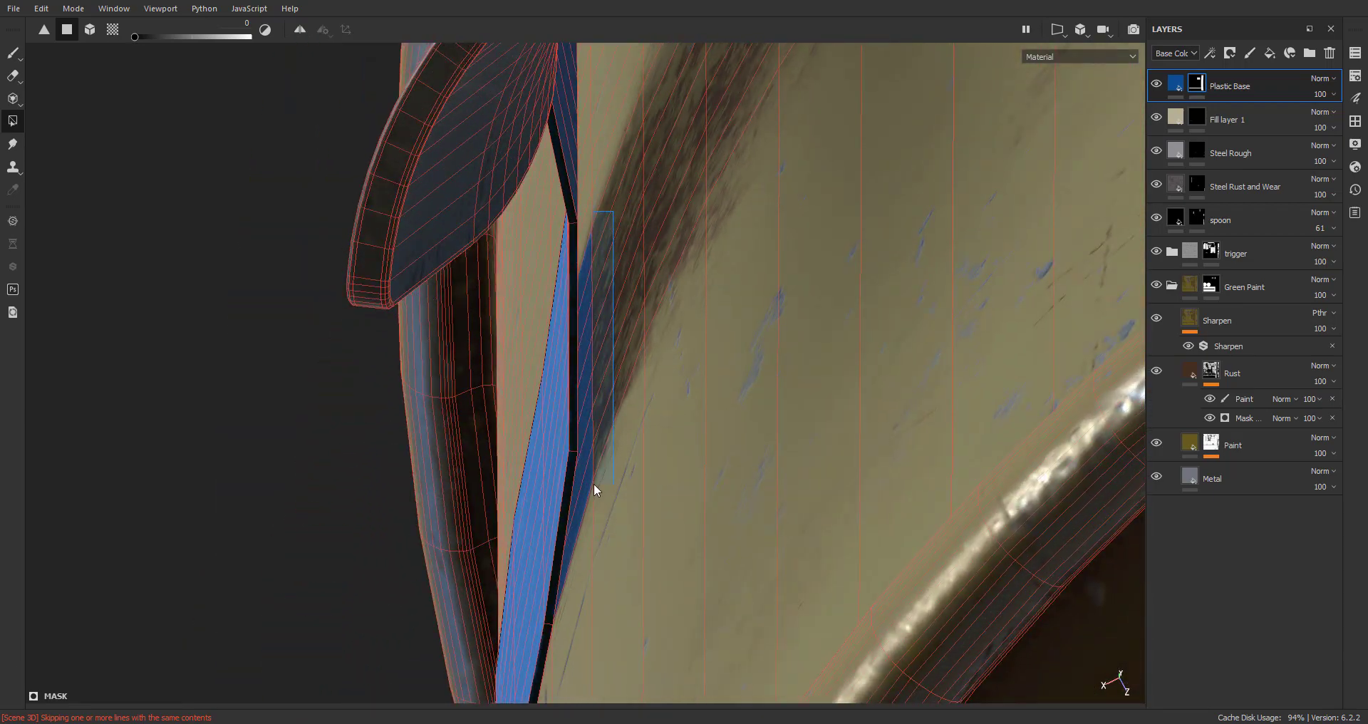
{"action": "left_click_drag", "start_coordinate": [594, 484], "coordinate": [588, 489]}
{"action": "left_click_drag", "start_coordinate": [588, 488], "coordinate": [892, 436], "text": "alt"}
Switch to the Paint brush and return the viewport to perspective projection
{"action": "scroll", "coordinate": [892, 436], "scroll_direction": "down", "scroll_amount": 5}
{"action": "middle_click_drag", "start_coordinate": [880, 413], "coordinate": [636, 449], "text": "alt"}
{"action": "left_click_drag", "start_coordinate": [503, 408], "coordinate": [308, 179], "text": "alt"}
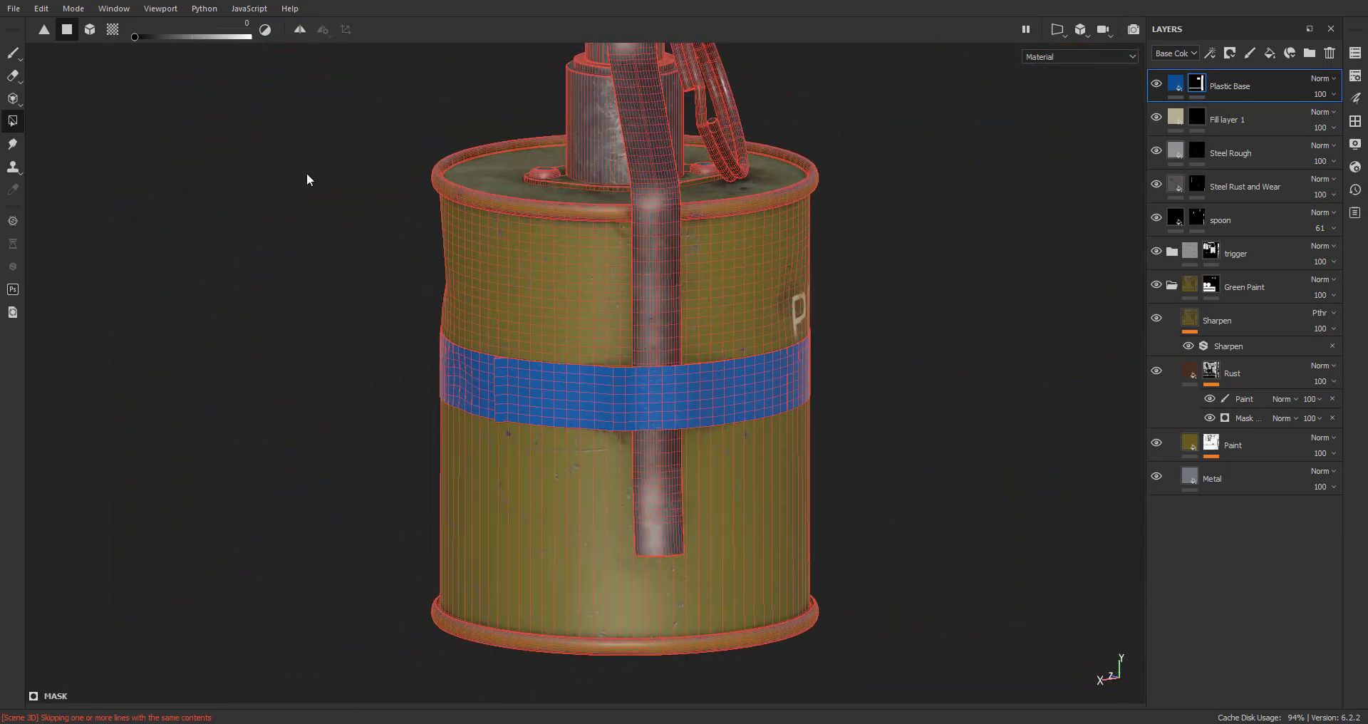
{"action": "left_click", "coordinate": [9, 60]}
{"action": "scroll", "coordinate": [678, 406], "scroll_direction": "down", "scroll_amount": 4}
{"action": "middle_click_drag", "start_coordinate": [677, 403], "coordinate": [611, 436], "text": "alt"}
{"action": "scroll", "coordinate": [611, 434], "scroll_direction": "up", "scroll_amount": 5}
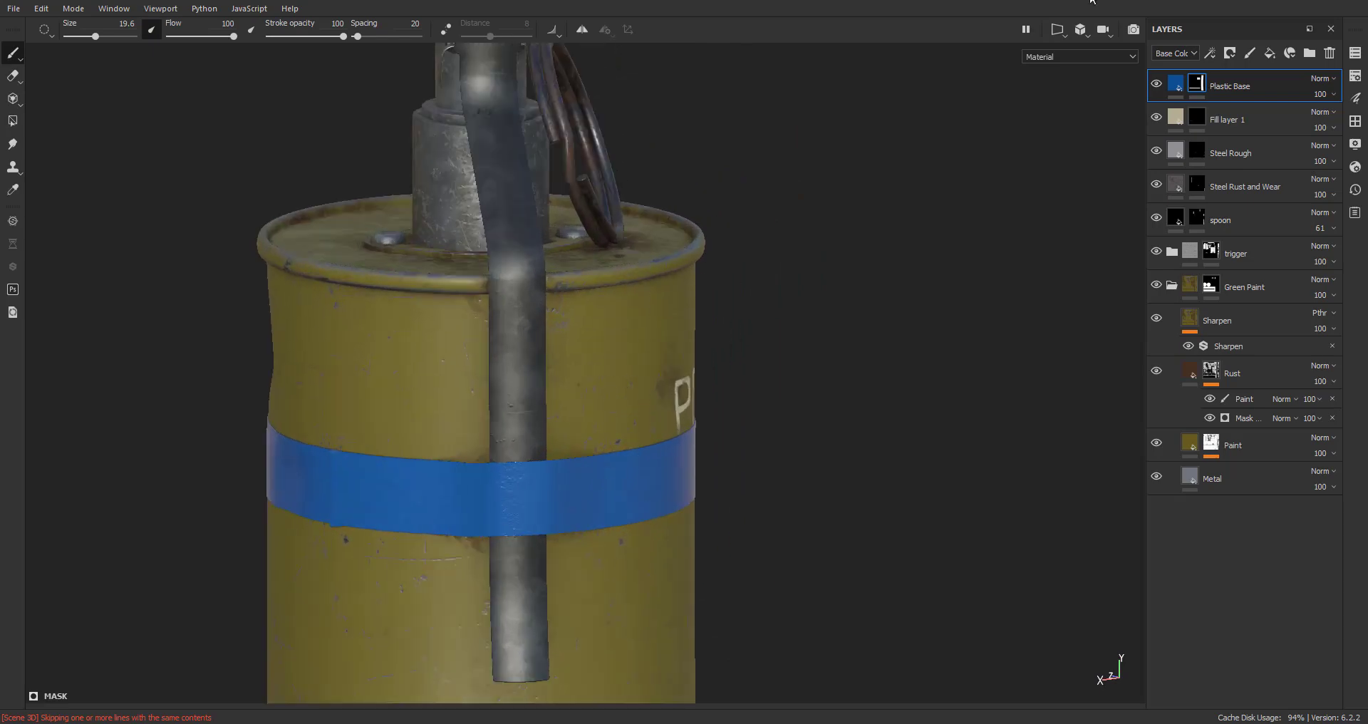
{"action": "left_click", "coordinate": [1076, 36]}
{"action": "left_click", "coordinate": [1122, 47]}
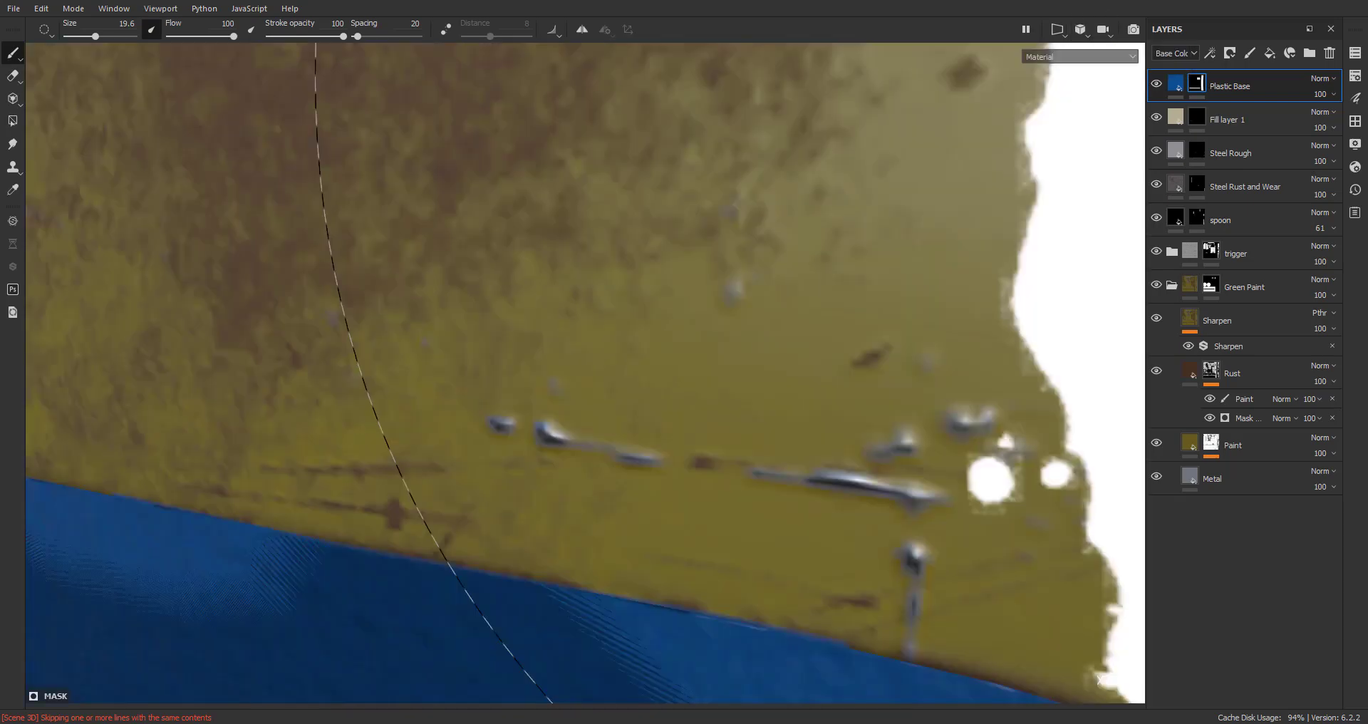
{"action": "scroll", "coordinate": [841, 313], "scroll_direction": "down", "scroll_amount": 3}
{"action": "scroll", "coordinate": [769, 349], "scroll_direction": "down", "scroll_amount": 2}
{"action": "scroll", "coordinate": [741, 384], "scroll_direction": "down", "scroll_amount": 8}
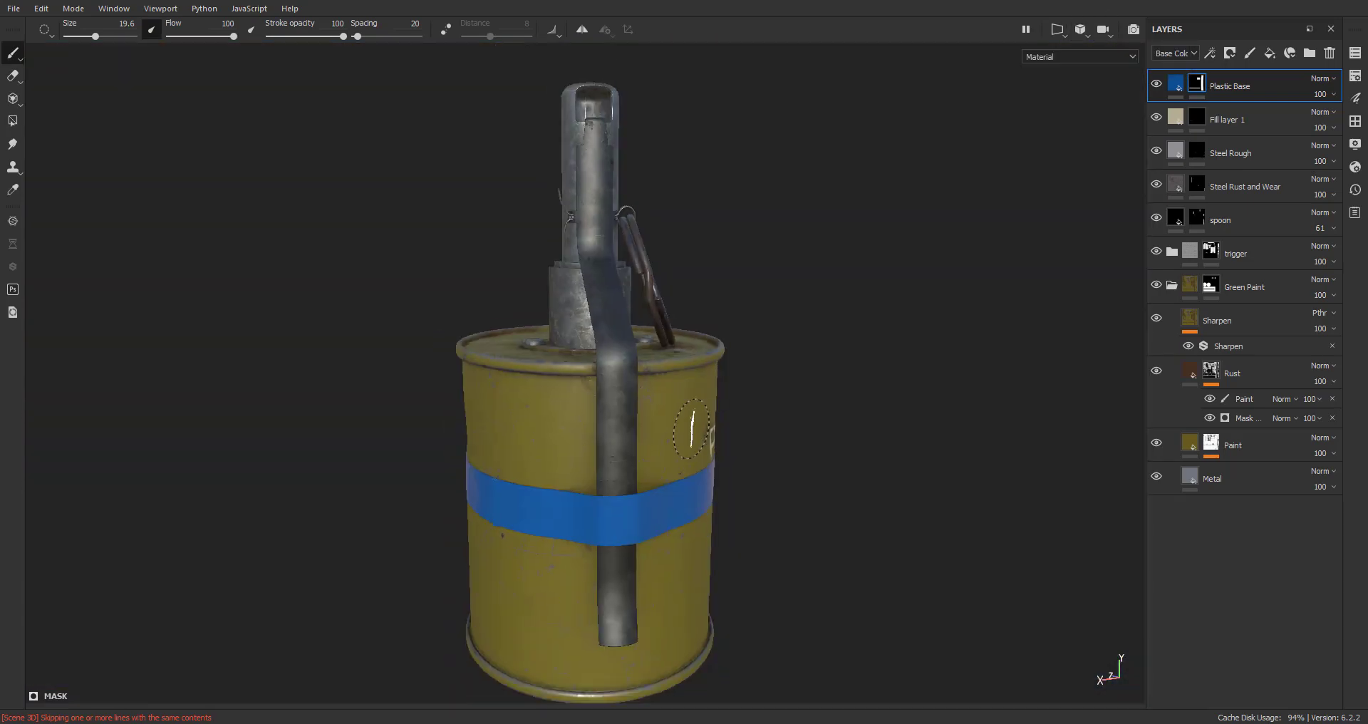
Set the Plastic Color of the Plastic Base fill to dark grey, RGB 0.174, for the band
{"action": "scroll", "coordinate": [647, 467], "scroll_direction": "up", "scroll_amount": 6}
{"action": "middle_click_drag", "start_coordinate": [645, 492], "coordinate": [679, 379], "text": "alt"}
{"action": "mouse_move", "coordinate": [679, 379]}
{"action": "left_mouse_down", "text": "alt"}
{"action": "mouse_move", "coordinate": [428, 285]}
{"action": "mouse_move", "coordinate": [571, 366]}
{"action": "mouse_move", "coordinate": [558, 399]}
{"action": "mouse_move", "coordinate": [531, 397]}
{"action": "left_mouse_up", "text": "alt"}
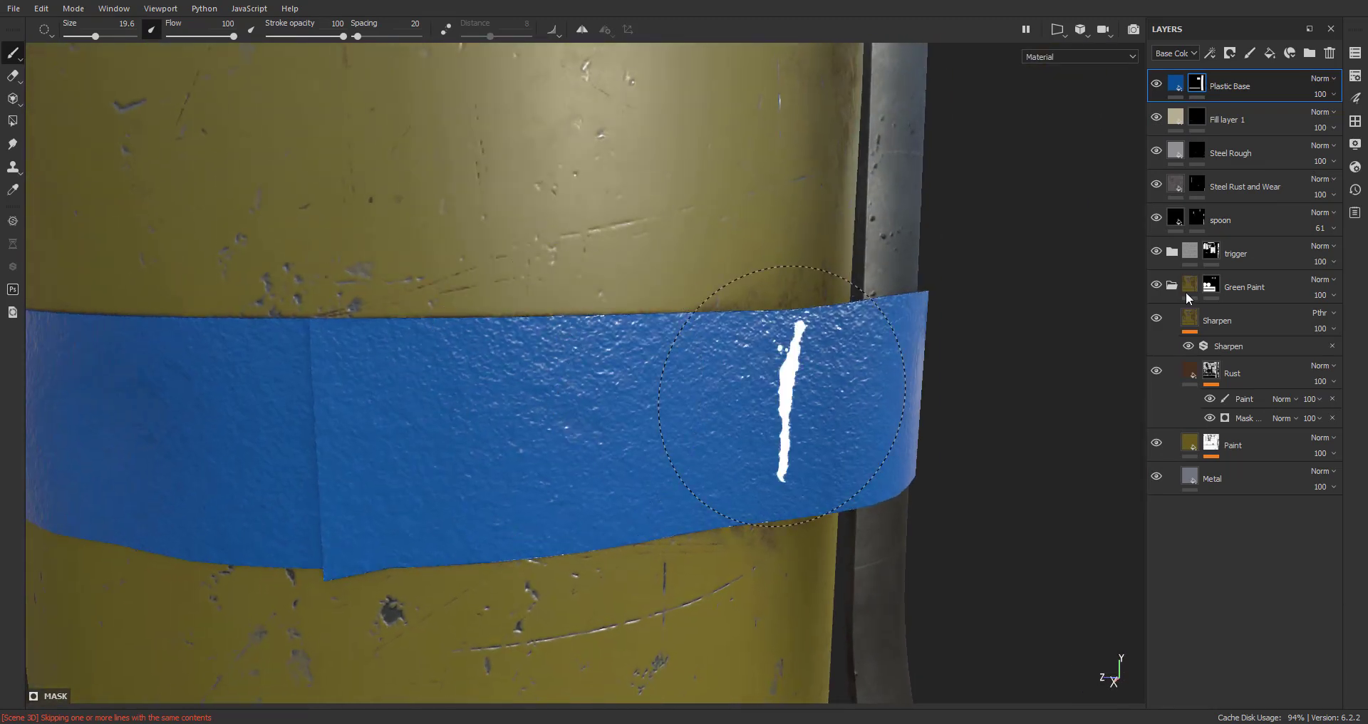
{"action": "left_click", "coordinate": [1176, 83]}
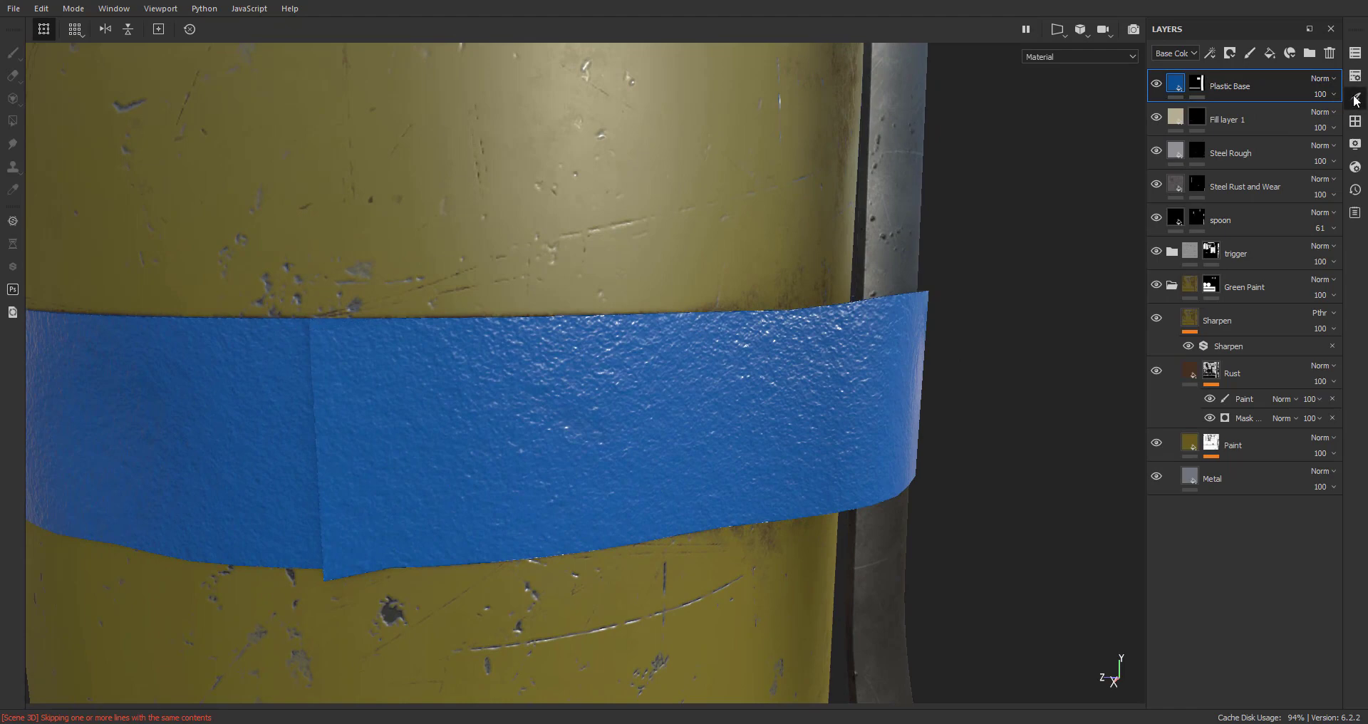
{"action": "left_click", "coordinate": [1356, 98]}
{"action": "left_click", "coordinate": [1117, 402]}
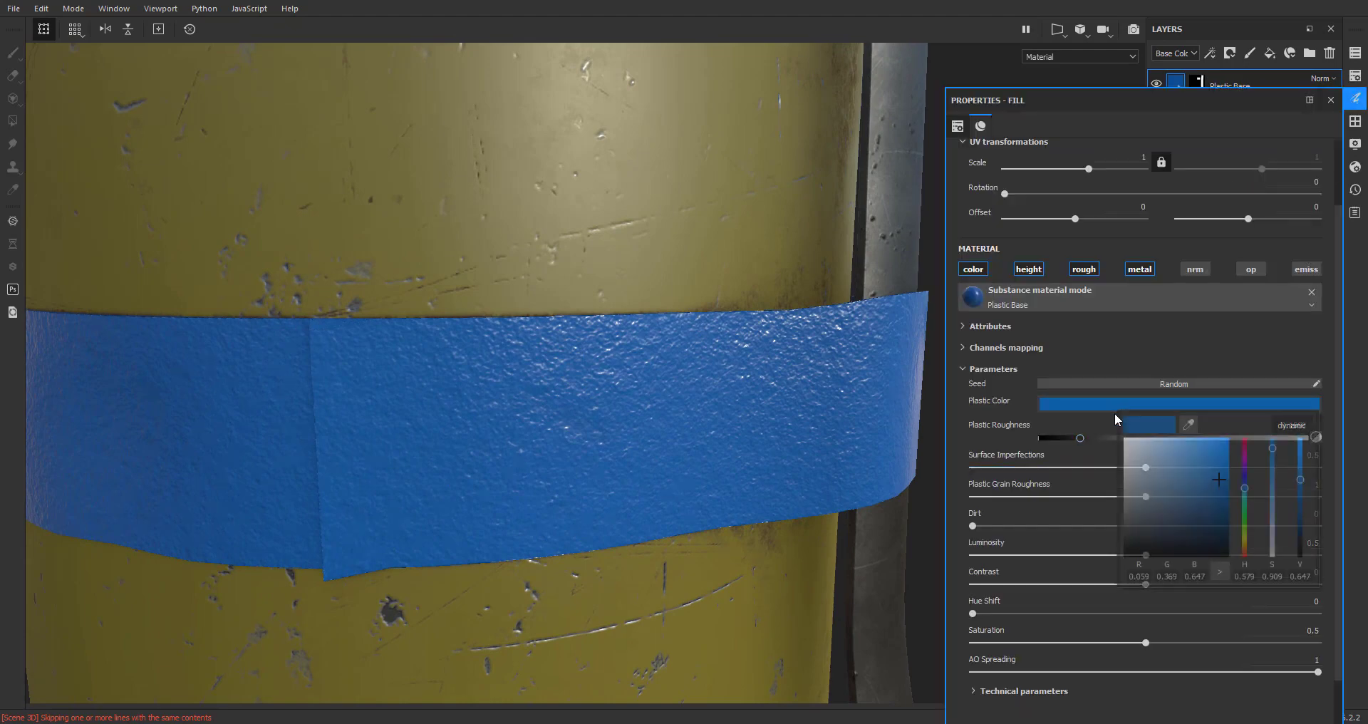
{"action": "left_click_drag", "start_coordinate": [1222, 479], "coordinate": [1126, 543]}
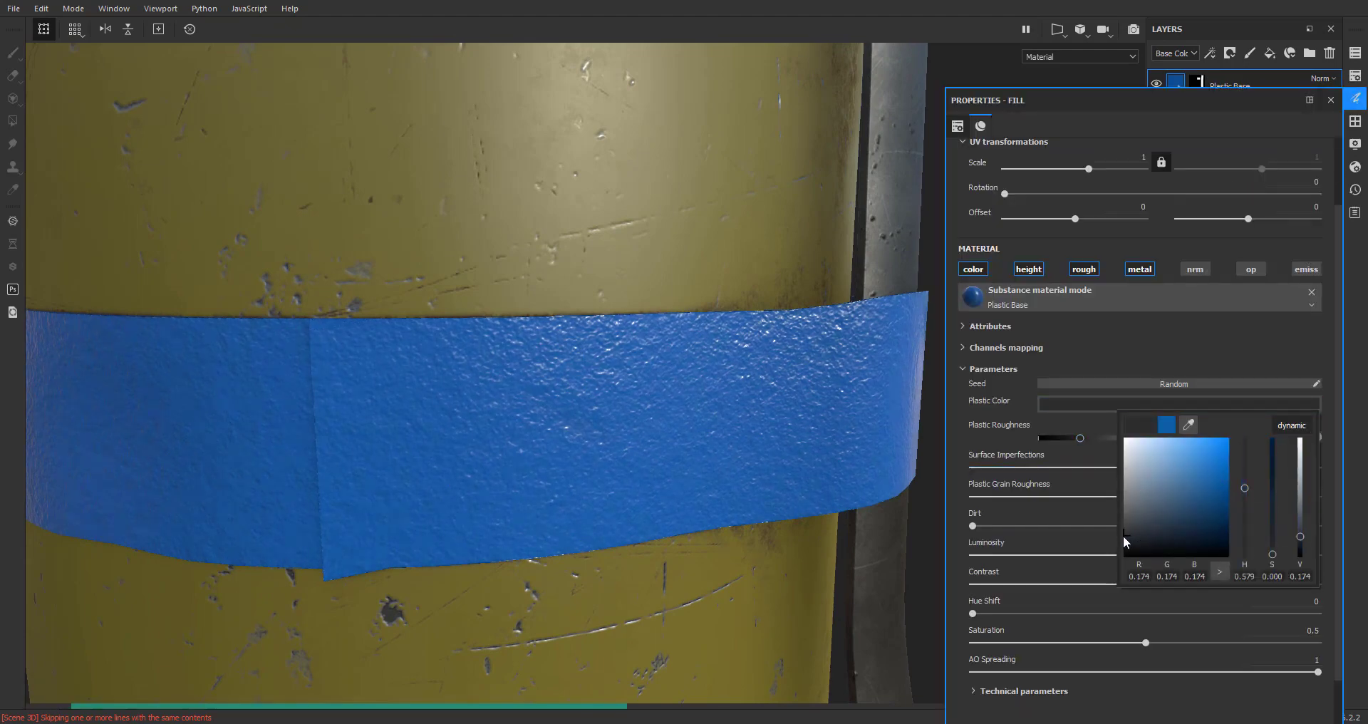
{"action": "left_click", "coordinate": [1174, 347]}
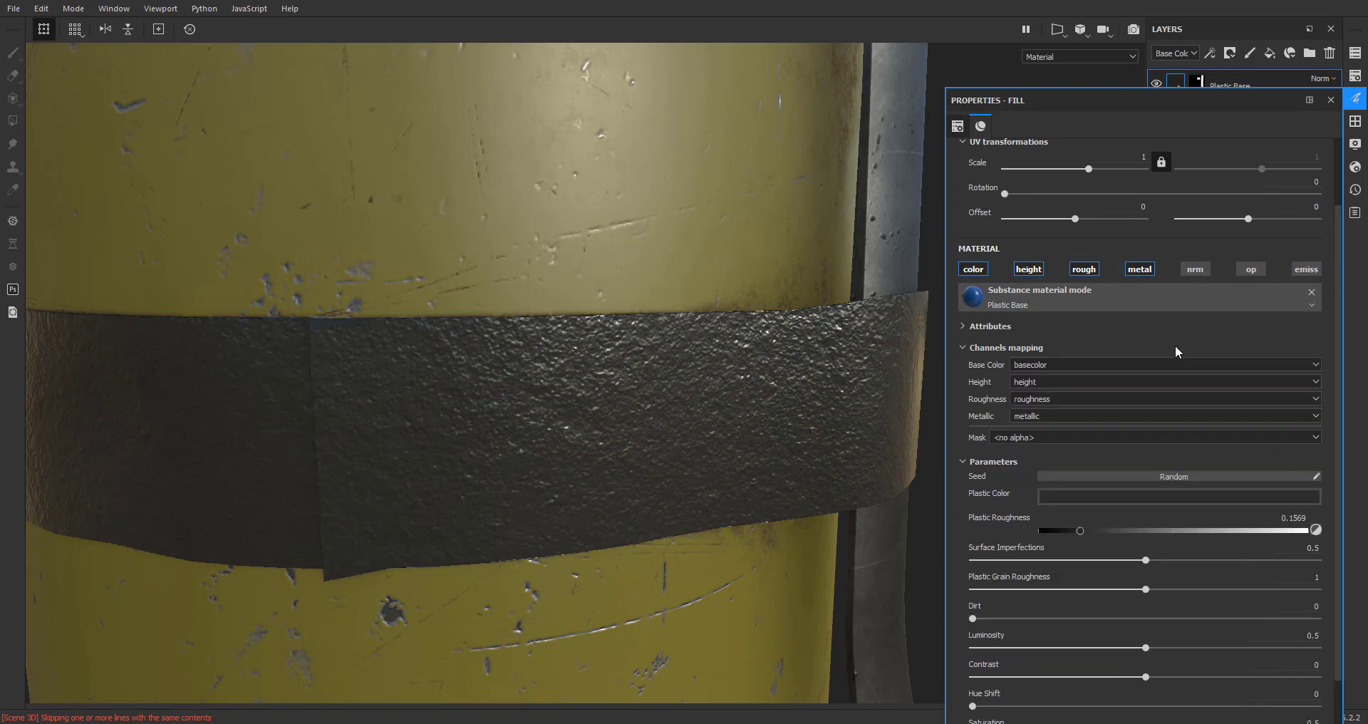
Reduce both Plastic Grain Roughness and Surface Imperfections of the Plastic Base material to 0
{"action": "scroll", "coordinate": [1161, 514], "scroll_direction": "down", "scroll_amount": 2}
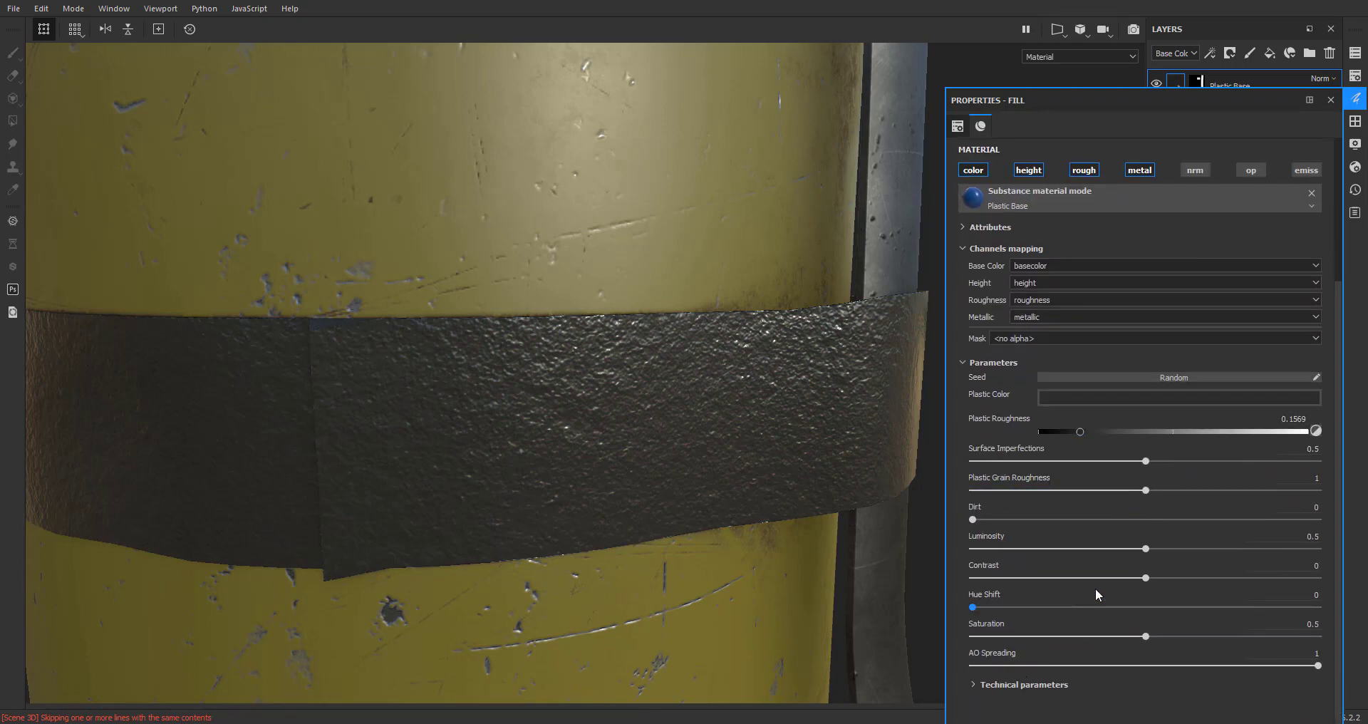
{"action": "left_click_drag", "start_coordinate": [1152, 492], "coordinate": [1078, 492]}
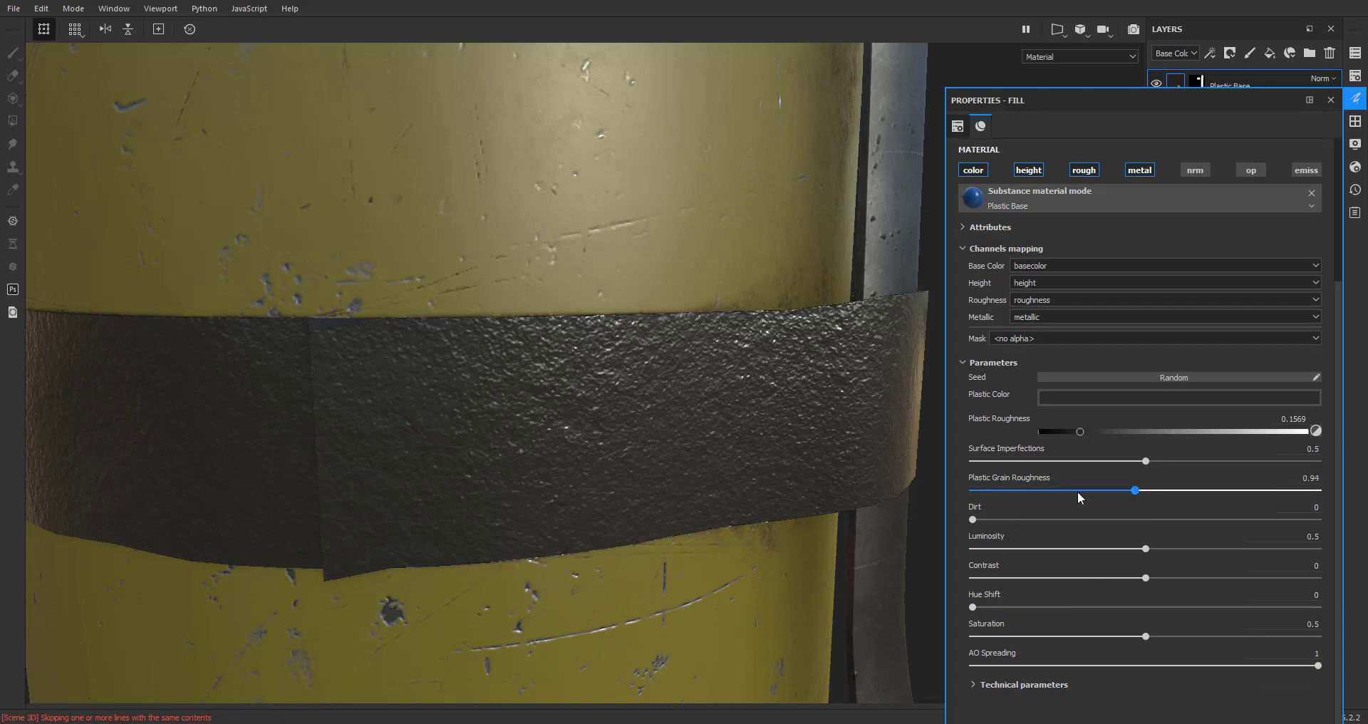
{"action": "left_click_drag", "start_coordinate": [986, 497], "coordinate": [959, 497]}
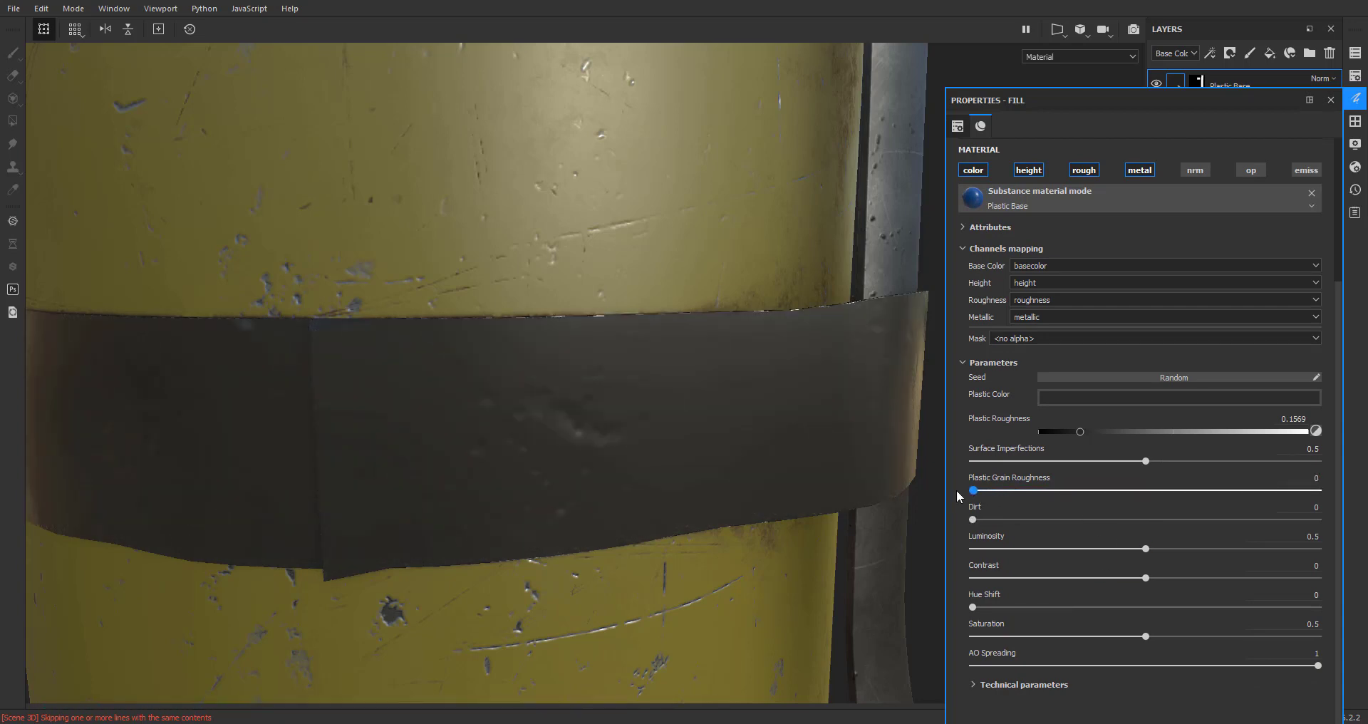
{"action": "left_click_drag", "start_coordinate": [1146, 461], "coordinate": [997, 467]}
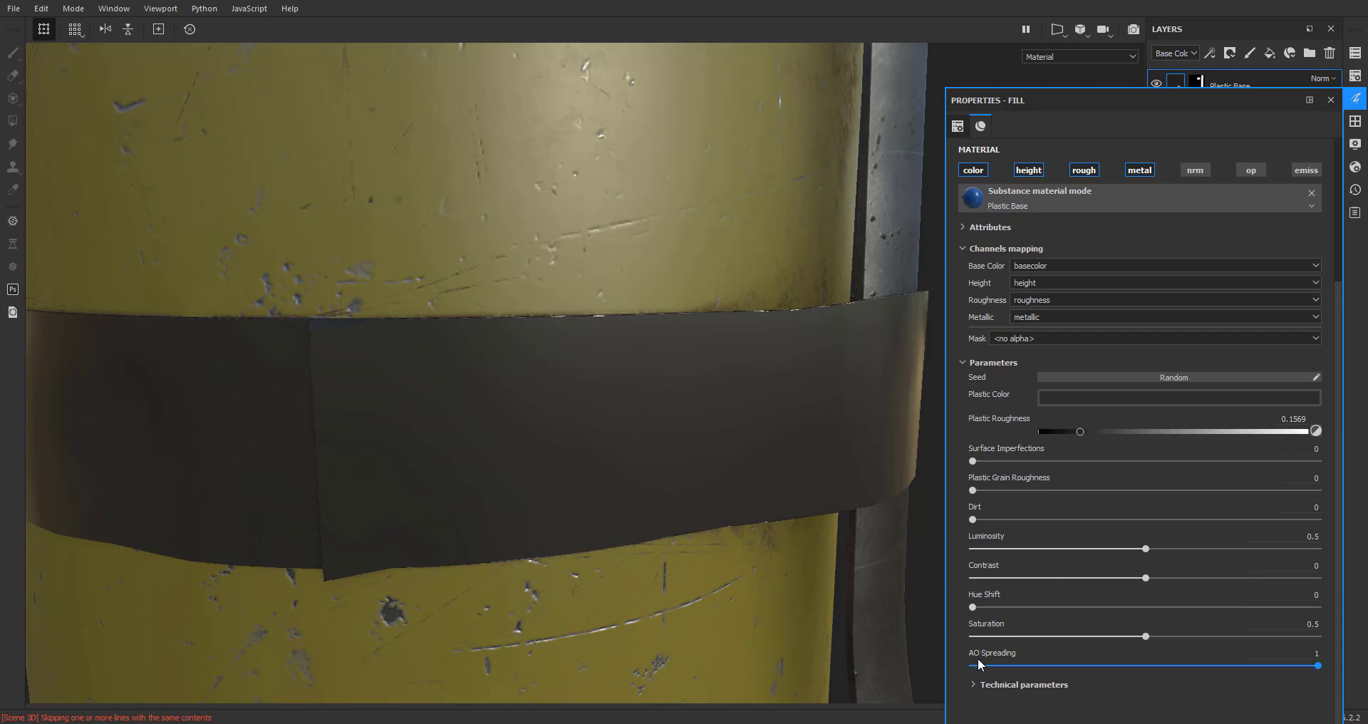
Expand the technical parameters and set the Plastic Base material's Dirt to 0.55
{"action": "left_click", "coordinate": [974, 685]}
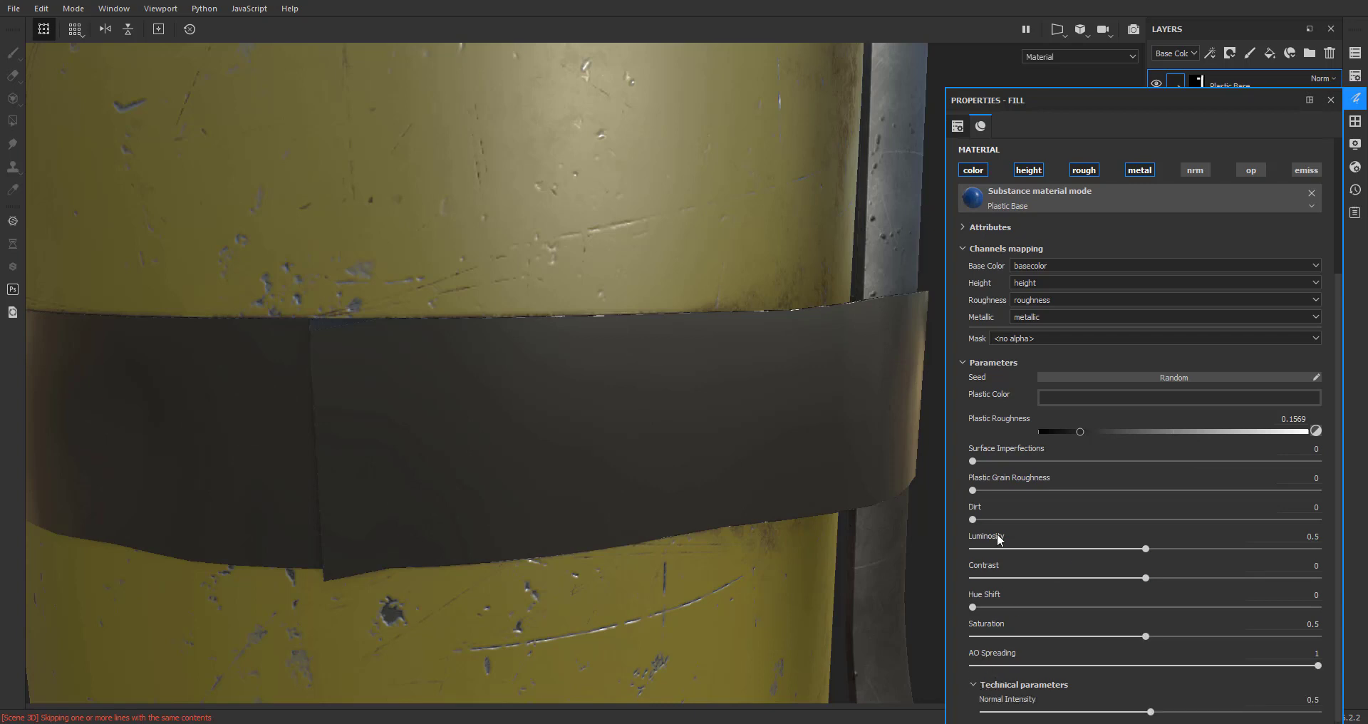
{"action": "left_click_drag", "start_coordinate": [973, 519], "coordinate": [1110, 530]}
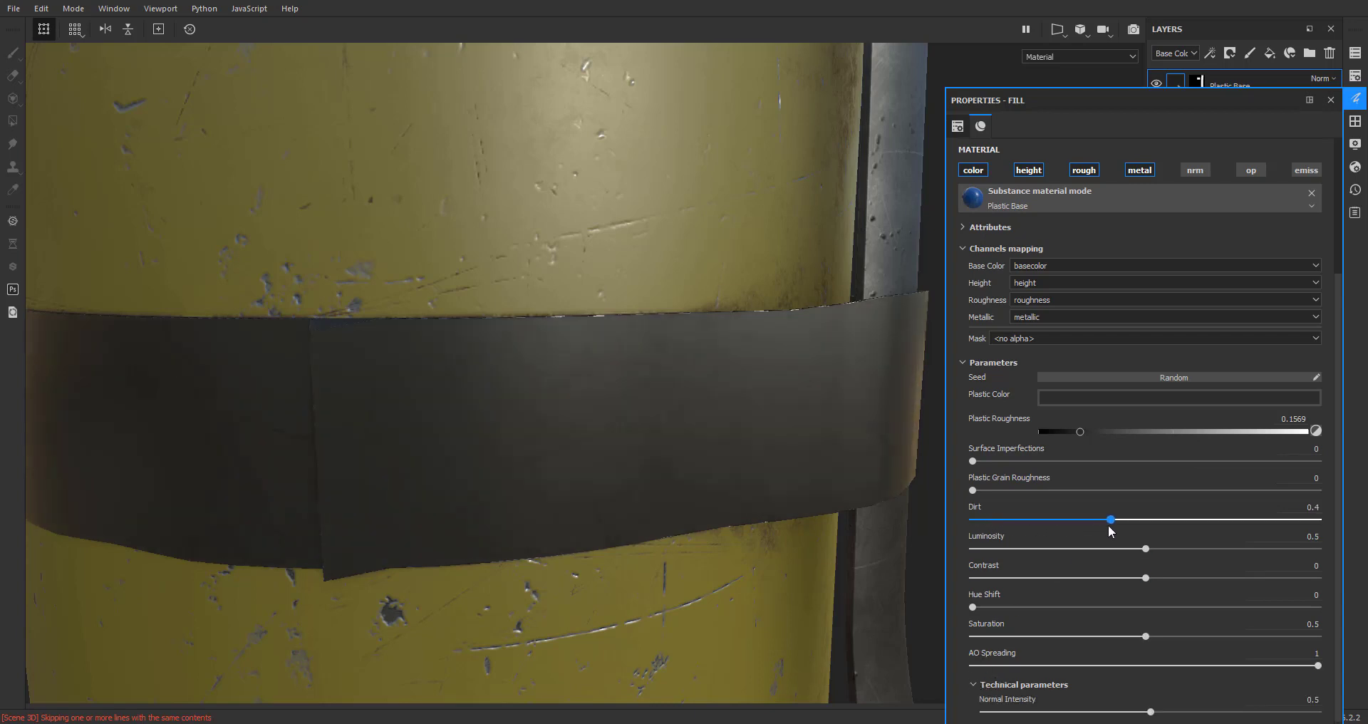
{"action": "left_click_drag", "start_coordinate": [1245, 523], "coordinate": [1304, 531]}
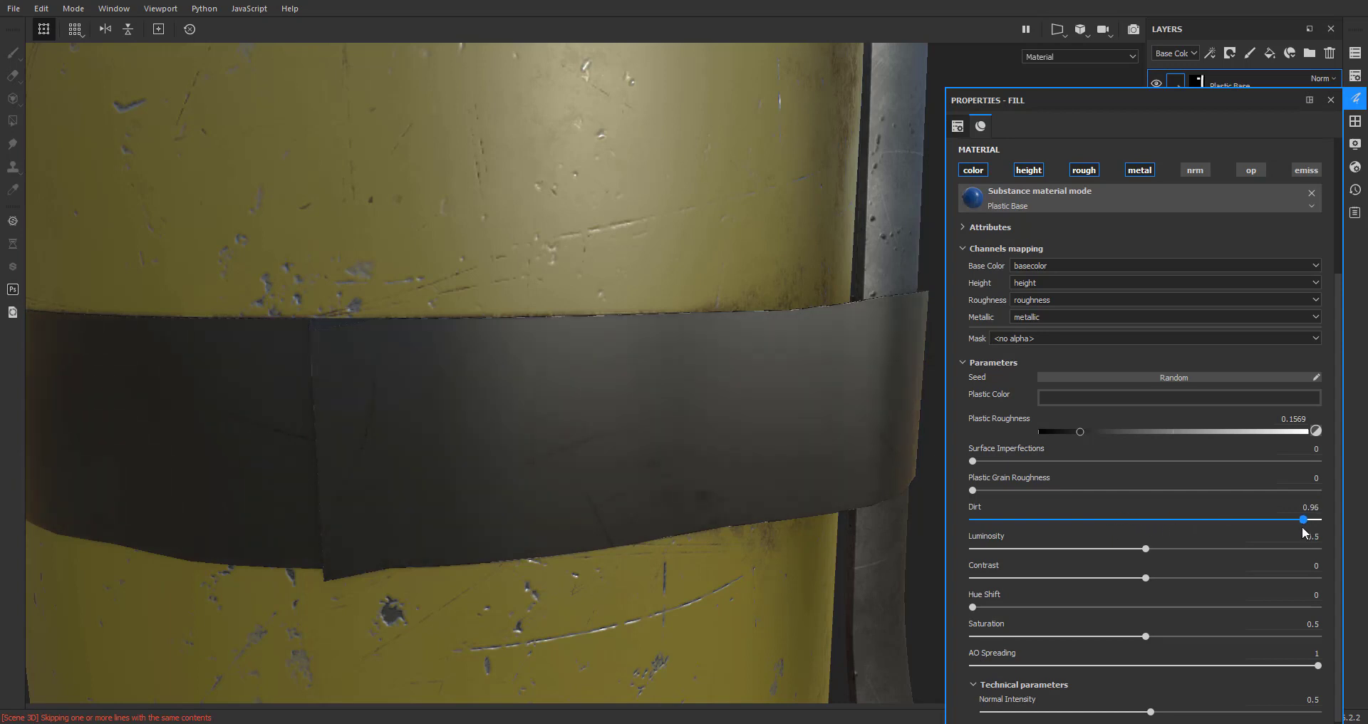
{"action": "left_click_drag", "start_coordinate": [1212, 514], "coordinate": [1163, 513]}
Set the Plastic Grain Roughness to 0.25 to give the band a slightly uneven surface over the spoon
{"action": "scroll", "coordinate": [698, 475], "scroll_direction": "down", "scroll_amount": 5}
{"action": "left_click_drag", "start_coordinate": [699, 476], "coordinate": [484, 407], "text": "alt"}
{"action": "middle_click_drag", "start_coordinate": [485, 408], "coordinate": [373, 336], "text": "alt"}
{"action": "scroll", "coordinate": [374, 335], "scroll_direction": "up", "scroll_amount": 3}
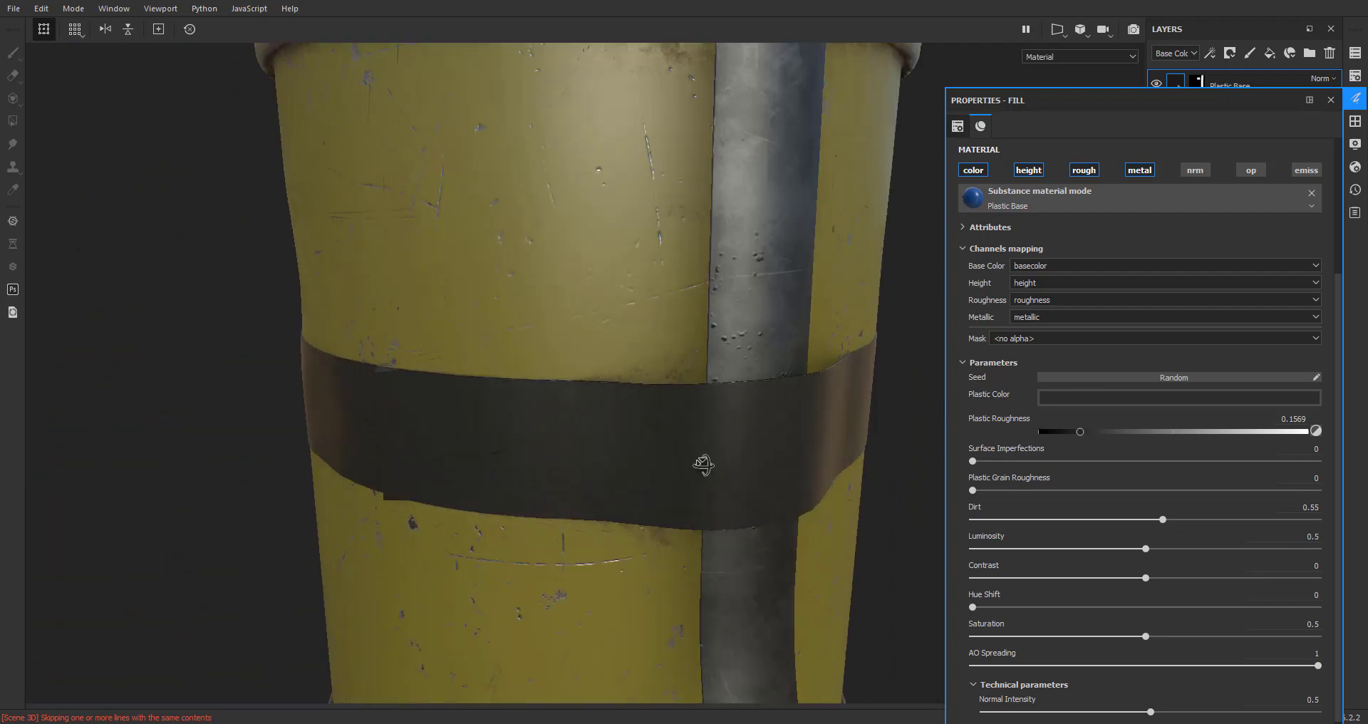
{"action": "left_click_drag", "start_coordinate": [703, 464], "coordinate": [760, 430], "text": "alt"}
{"action": "scroll", "coordinate": [760, 430], "scroll_direction": "up", "scroll_amount": 2}
{"action": "middle_click_drag", "start_coordinate": [760, 431], "coordinate": [693, 314], "text": "alt"}
{"action": "scroll", "coordinate": [639, 406], "scroll_direction": "up", "scroll_amount": 2}
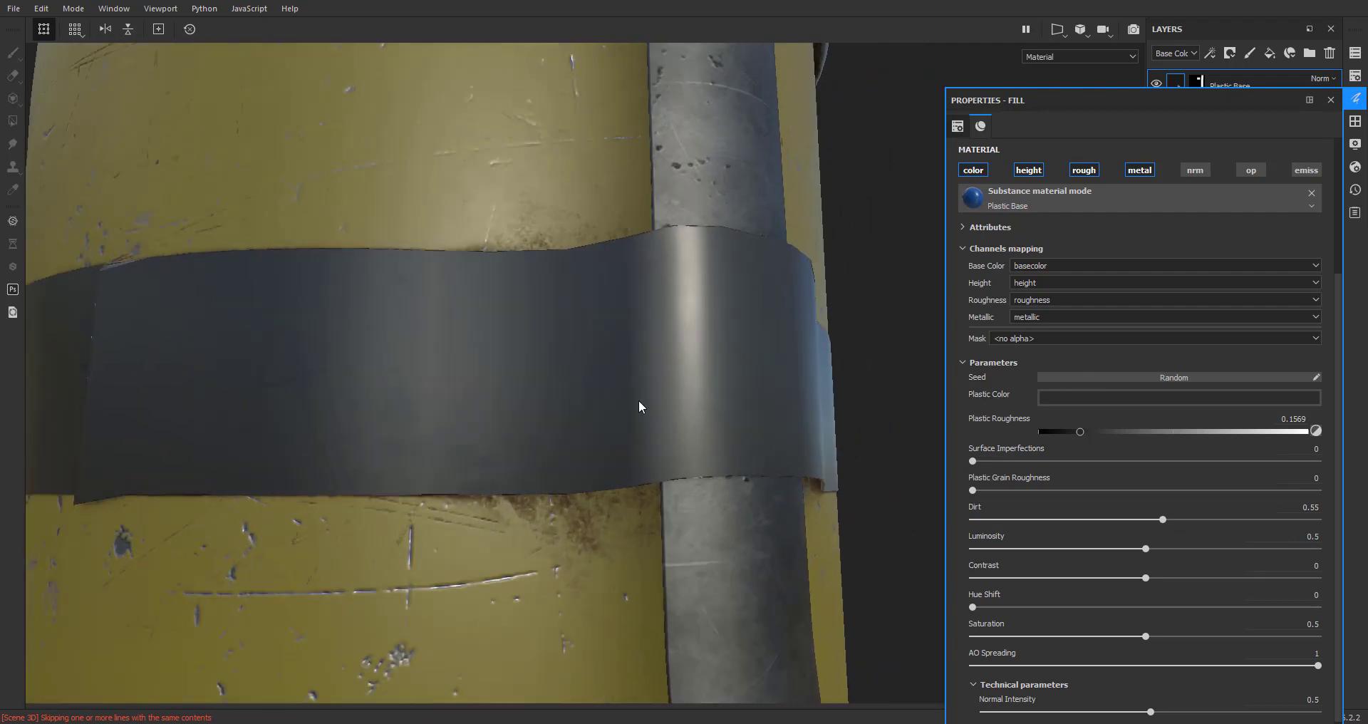
{"action": "left_click_drag", "start_coordinate": [624, 408], "coordinate": [647, 435], "text": "alt"}
{"action": "scroll", "coordinate": [797, 446], "scroll_direction": "up", "scroll_amount": 4}
{"action": "left_click_drag", "start_coordinate": [799, 448], "coordinate": [807, 389], "text": "alt"}
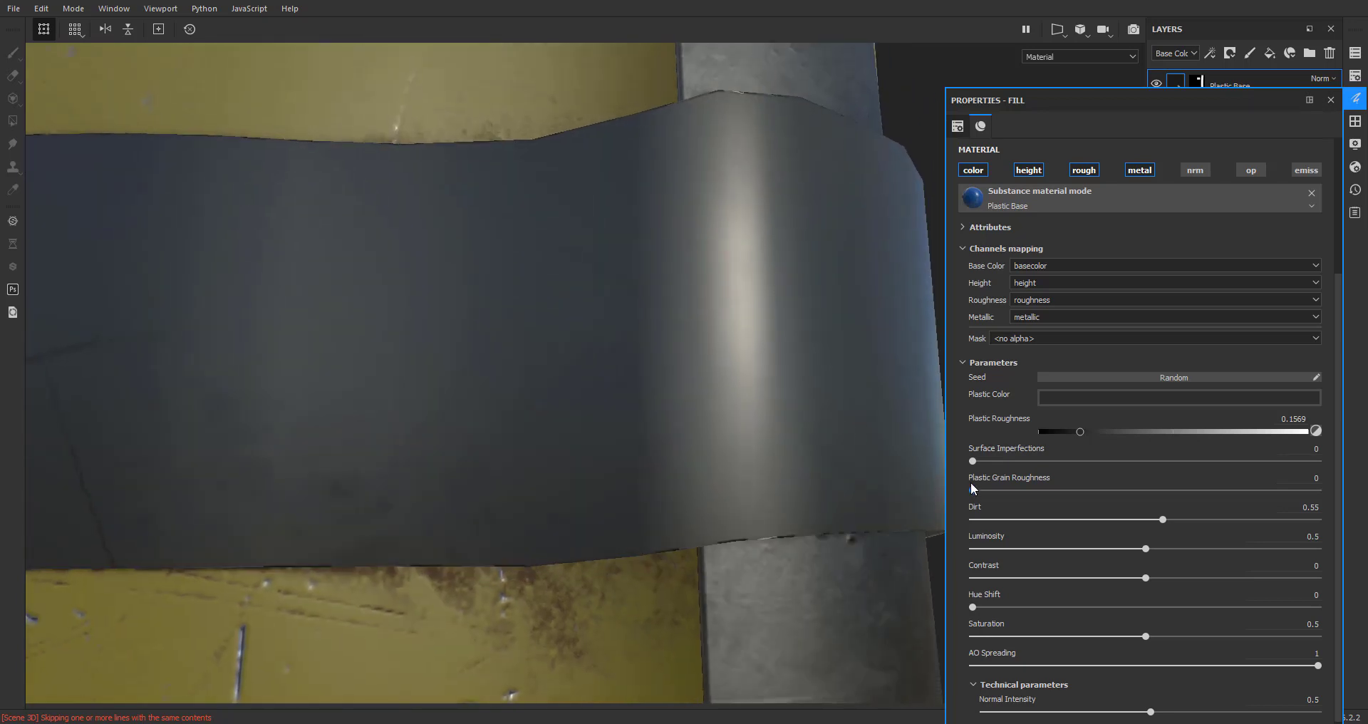
{"action": "left_click_drag", "start_coordinate": [973, 491], "coordinate": [1045, 490]}
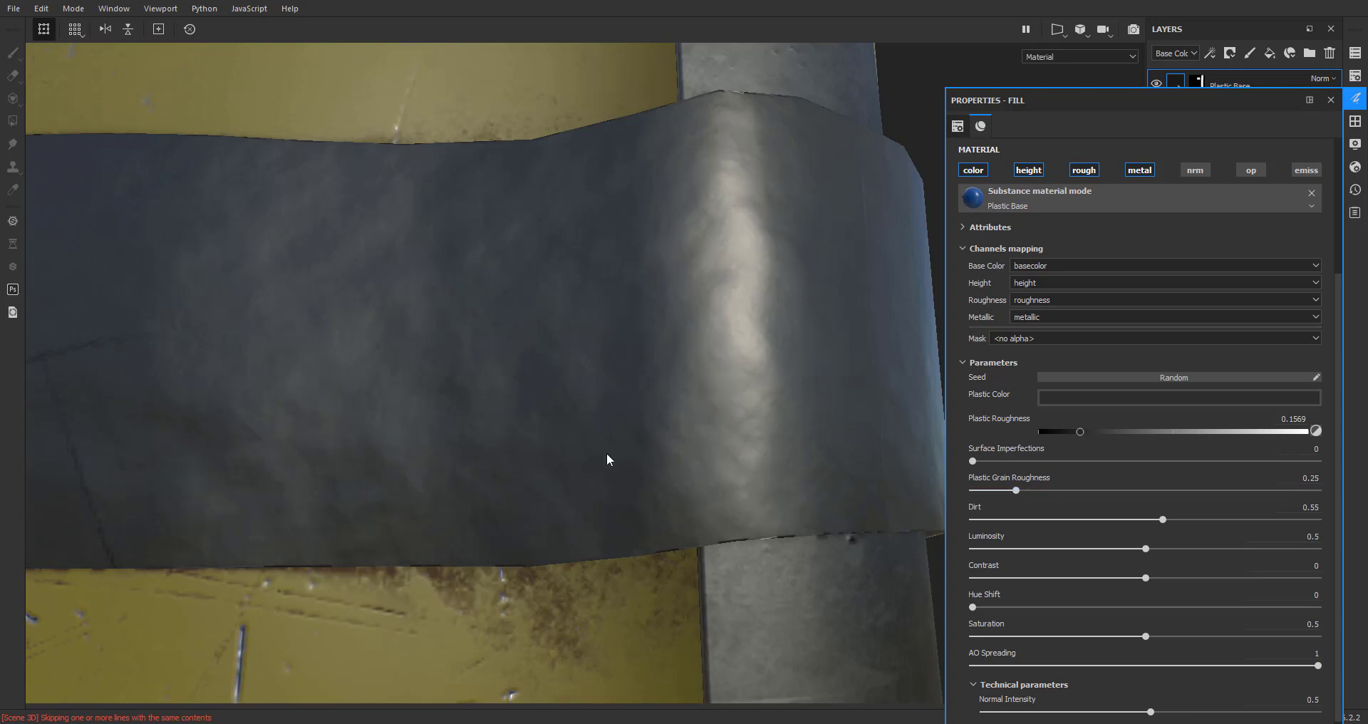
Examine the dark band's surface from the spoon side and at its overlapping end under different angles
{"action": "scroll", "coordinate": [606, 456], "scroll_direction": "down", "scroll_amount": 12}
{"action": "left_click_drag", "start_coordinate": [623, 459], "coordinate": [584, 463], "text": "alt"}
{"action": "scroll", "coordinate": [593, 470], "scroll_direction": "up", "scroll_amount": 8}
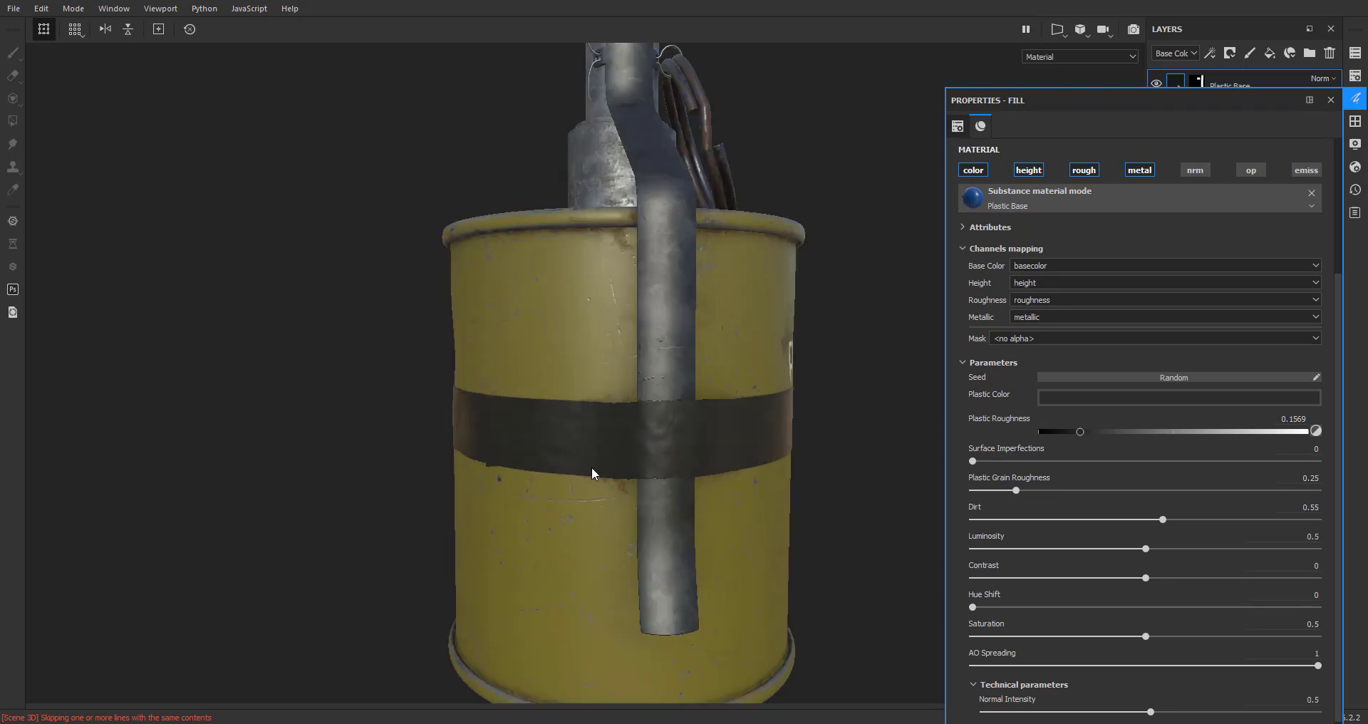
{"action": "left_click_drag", "start_coordinate": [498, 446], "coordinate": [748, 384], "text": "alt"}
{"action": "middle_click_drag", "start_coordinate": [400, 405], "coordinate": [615, 419], "text": "alt"}
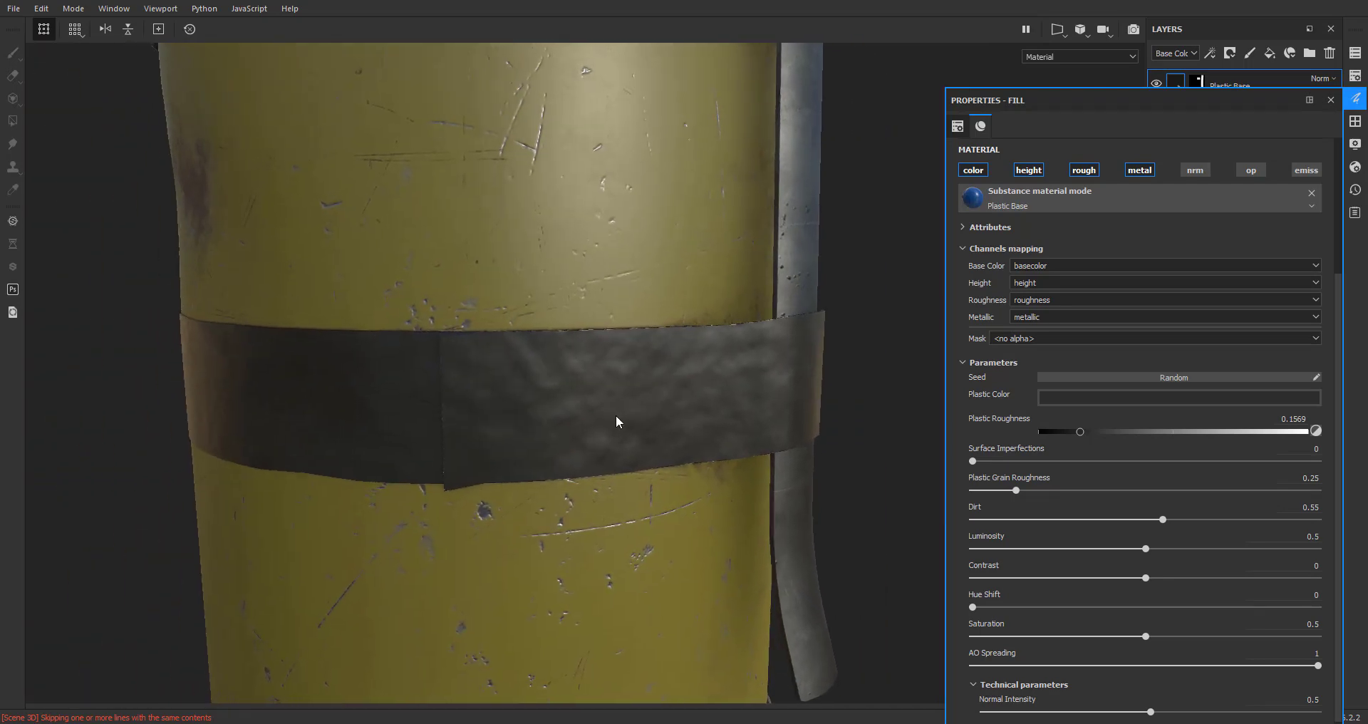
{"action": "scroll", "coordinate": [617, 420], "scroll_direction": "up", "scroll_amount": 4}
{"action": "left_click_drag", "start_coordinate": [617, 420], "coordinate": [675, 431], "text": "alt"}
{"action": "scroll", "coordinate": [622, 455], "scroll_direction": "down", "scroll_amount": 4}
{"action": "scroll", "coordinate": [617, 428], "scroll_direction": "down", "scroll_amount": 6}
{"action": "scroll", "coordinate": [714, 471], "scroll_direction": "up", "scroll_amount": 4}
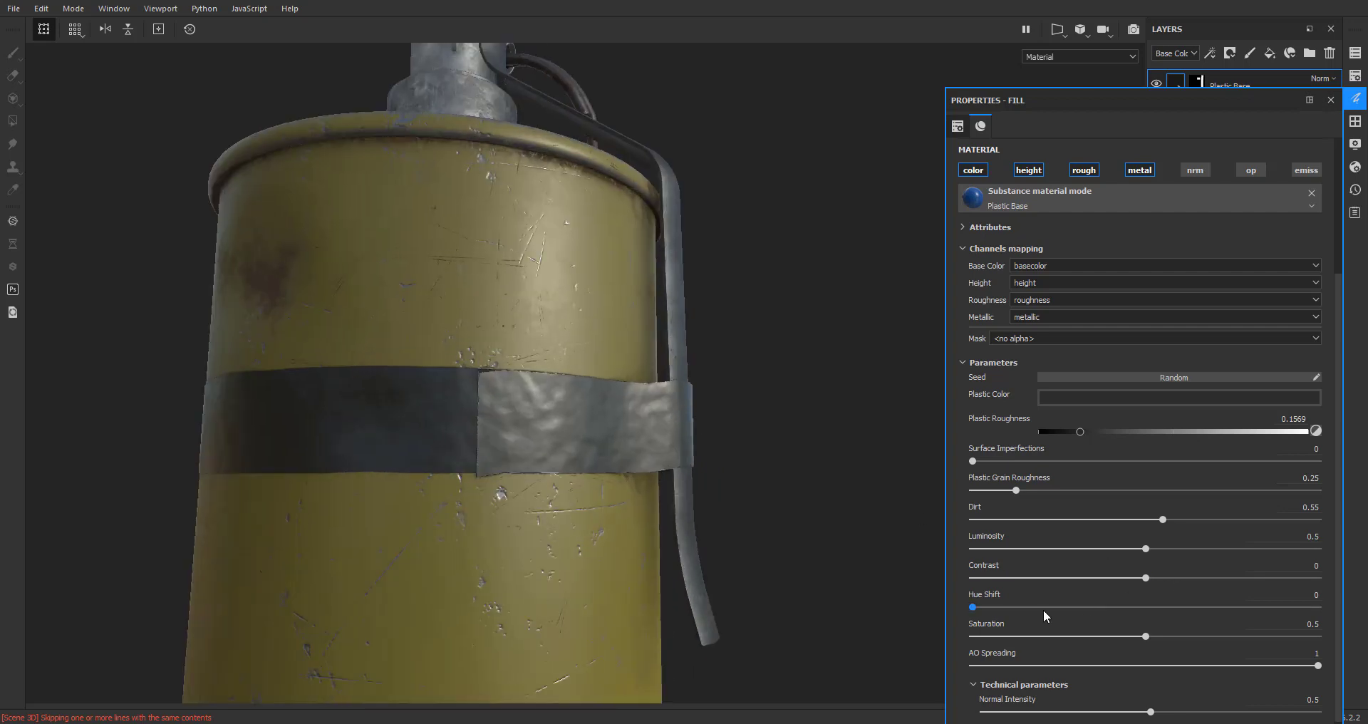
Try a higher UV scale for the Plastic Base fill and inspect the finer grain on the band
{"action": "scroll", "coordinate": [1030, 620], "scroll_direction": "down", "scroll_amount": 1}
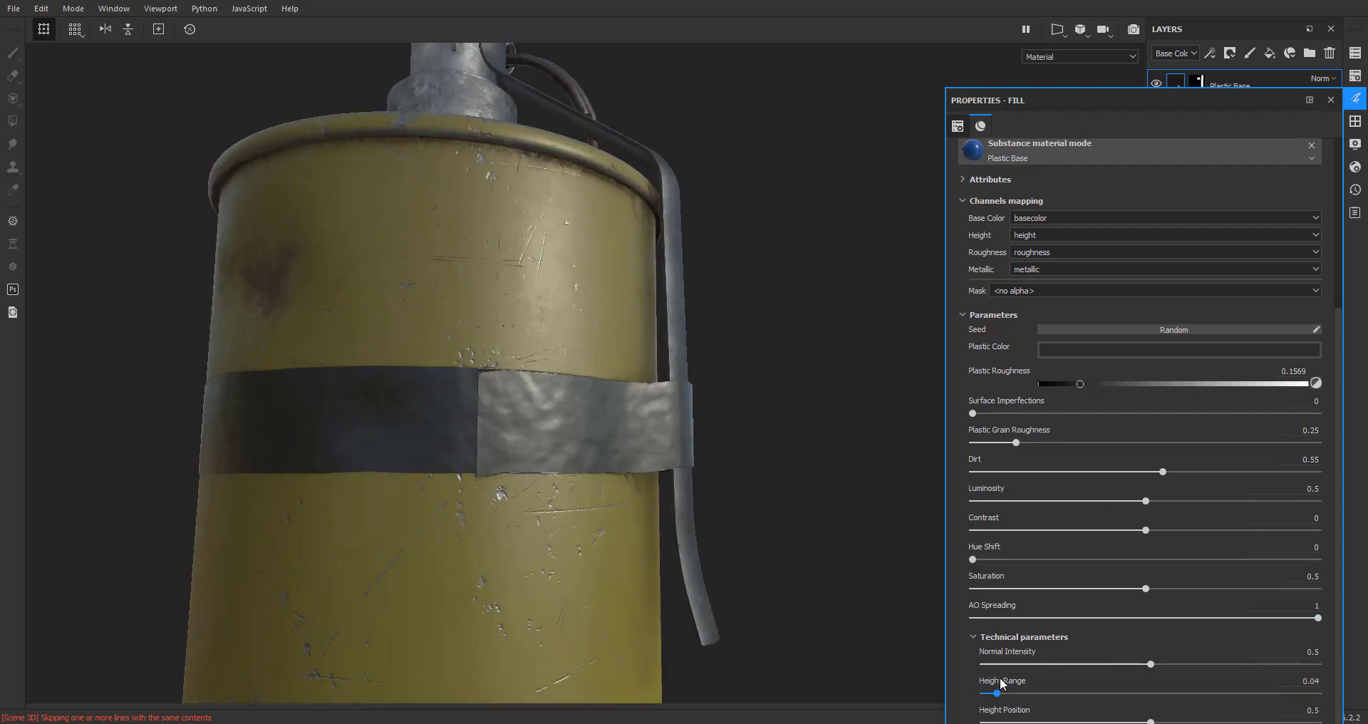
{"action": "scroll", "coordinate": [1116, 528], "scroll_direction": "up", "scroll_amount": 5}
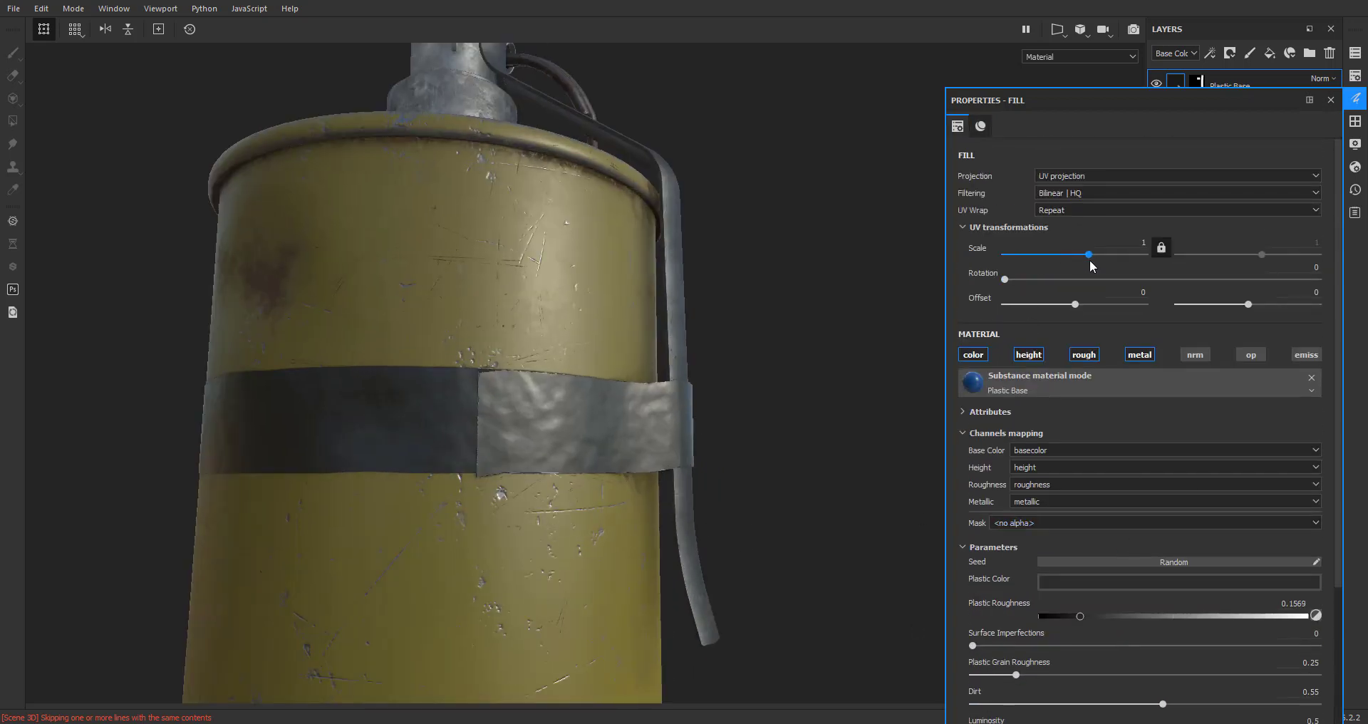
{"action": "left_click_drag", "start_coordinate": [1101, 253], "coordinate": [1124, 253]}
{"action": "scroll", "coordinate": [642, 397], "scroll_direction": "up", "scroll_amount": 5}
{"action": "left_click_drag", "start_coordinate": [517, 442], "coordinate": [832, 404], "text": "alt"}
Try a lower Plastic Grain Roughness and undo it together with the UV scale increase
{"action": "scroll", "coordinate": [1062, 648], "scroll_direction": "down", "scroll_amount": 3}
{"action": "scroll", "coordinate": [1063, 647], "scroll_direction": "down", "scroll_amount": 1}
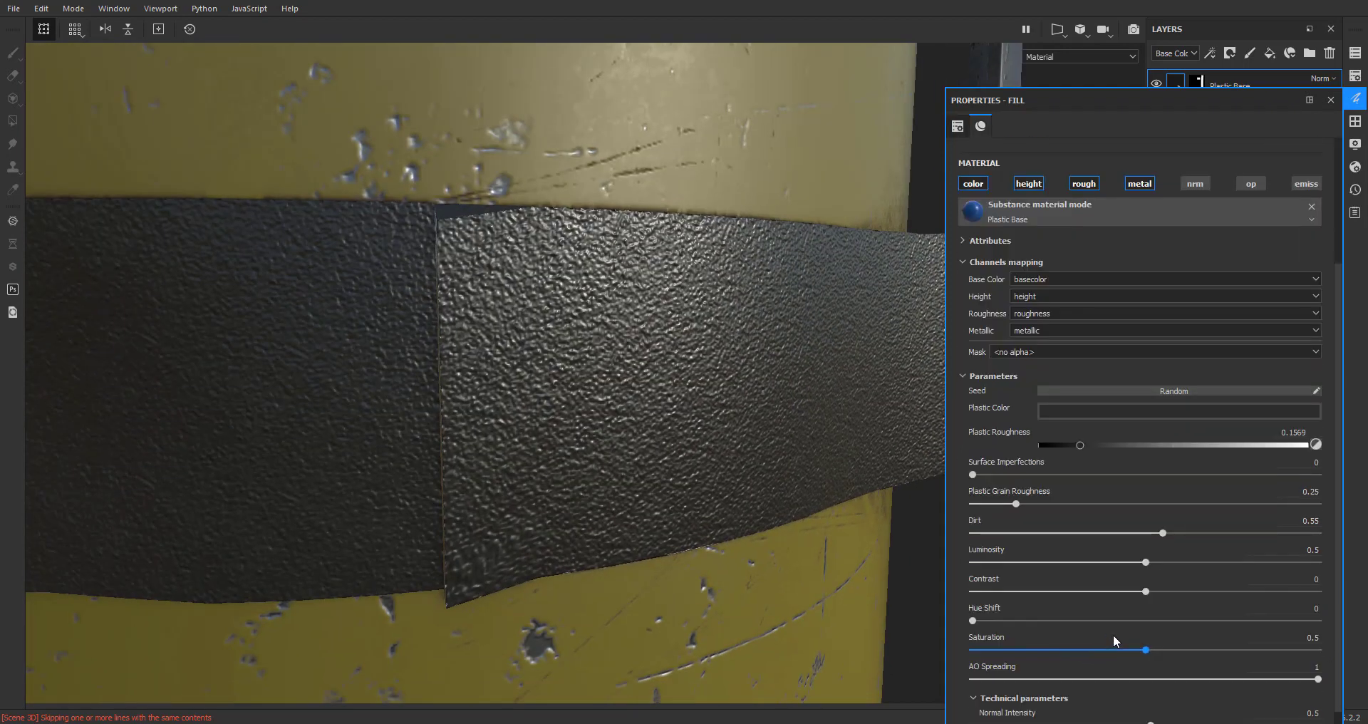
{"action": "left_click_drag", "start_coordinate": [1016, 504], "coordinate": [980, 506]}
{"action": "key", "text": "ctrl+z"}
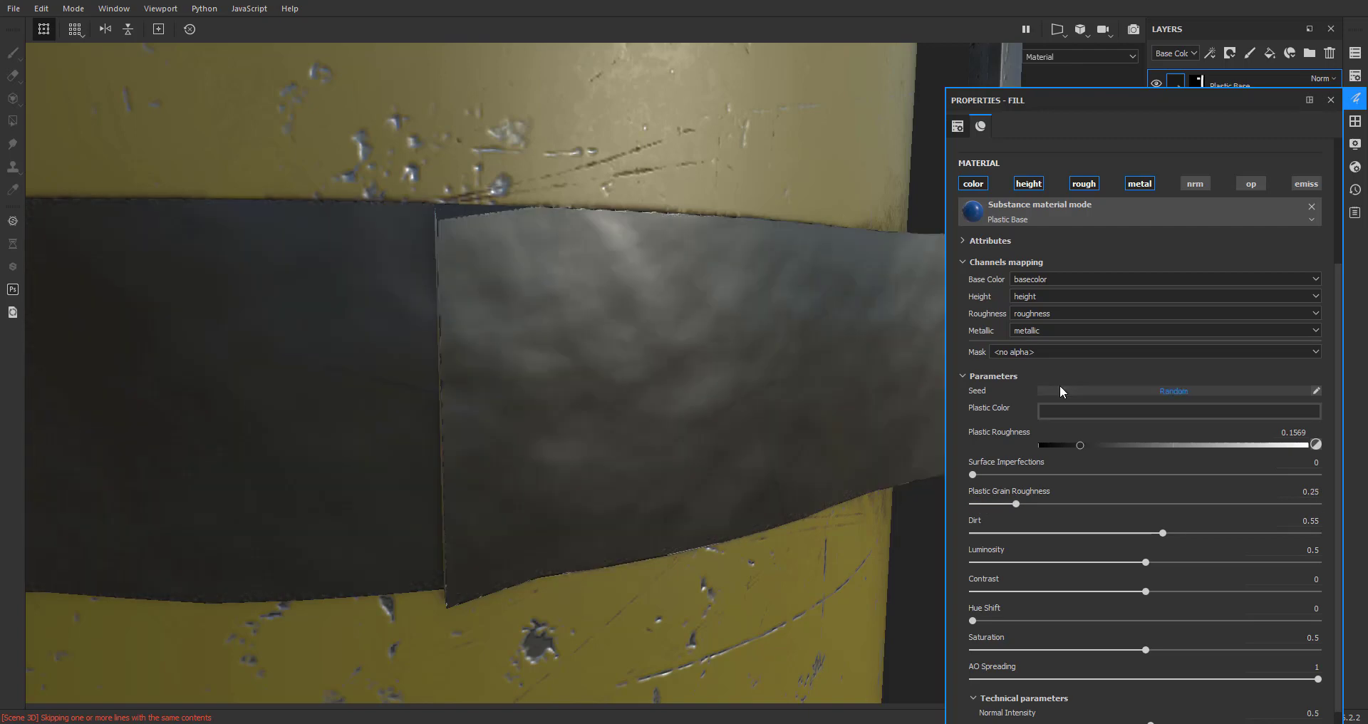
Examine the whole grenade with its finished dark band from the spoon side at several distances
{"action": "scroll", "coordinate": [777, 492], "scroll_direction": "down", "scroll_amount": 6}
{"action": "left_click_drag", "start_coordinate": [780, 477], "coordinate": [304, 442], "text": "alt"}
{"action": "scroll", "coordinate": [451, 494], "scroll_direction": "down", "scroll_amount": 4}
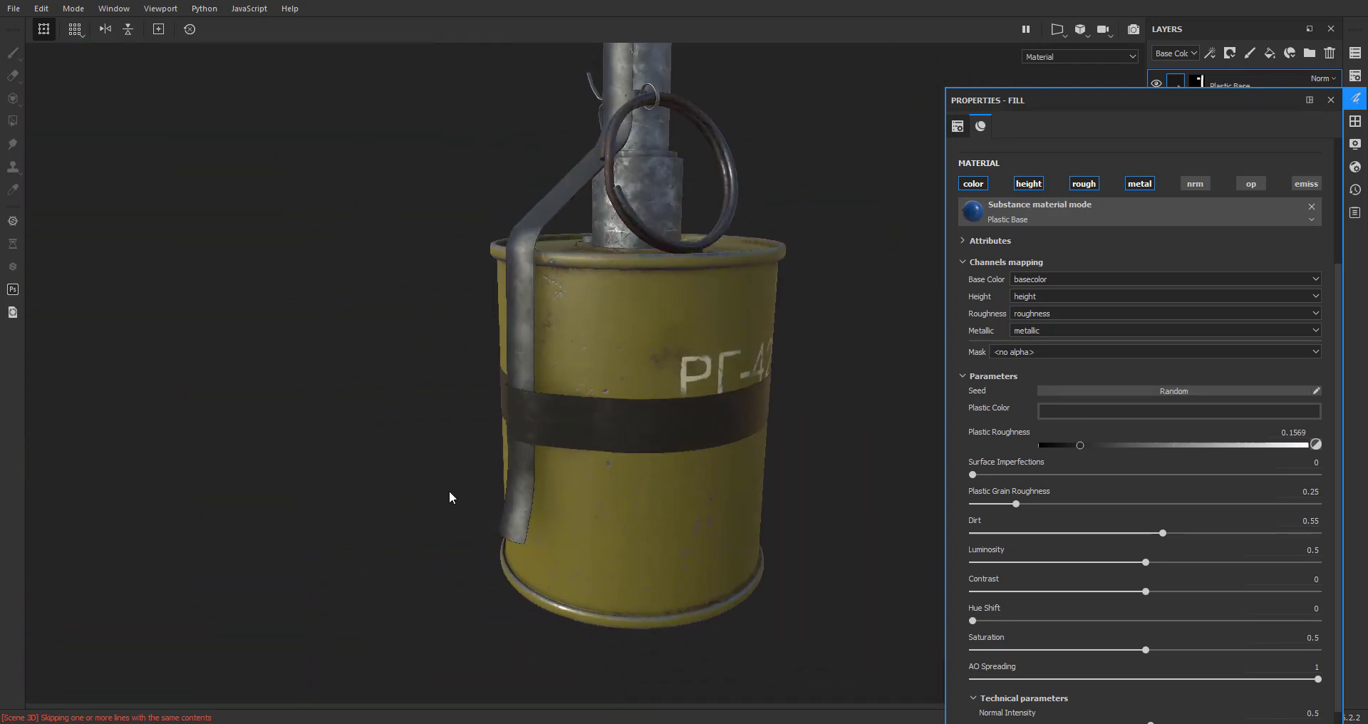
{"action": "middle_click_drag", "start_coordinate": [606, 527], "coordinate": [596, 609], "text": "alt"}
{"action": "mouse_move", "coordinate": [677, 428]}
{"action": "left_mouse_down", "text": "alt"}
{"action": "mouse_move", "coordinate": [375, 417]}
{"action": "mouse_move", "coordinate": [671, 417]}
{"action": "left_mouse_up", "text": "alt"}
{"action": "scroll", "coordinate": [671, 417], "scroll_direction": "up", "scroll_amount": 10}
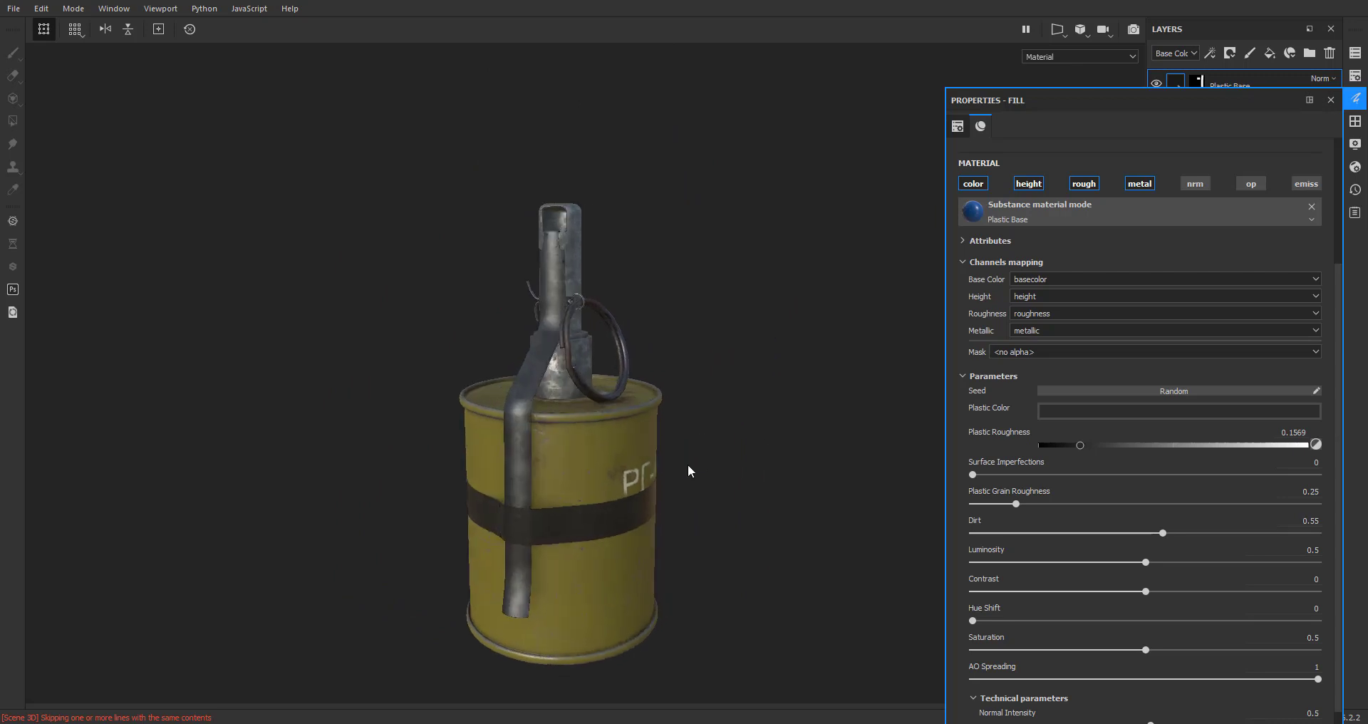
{"action": "scroll", "coordinate": [584, 401], "scroll_direction": "down", "scroll_amount": 5}
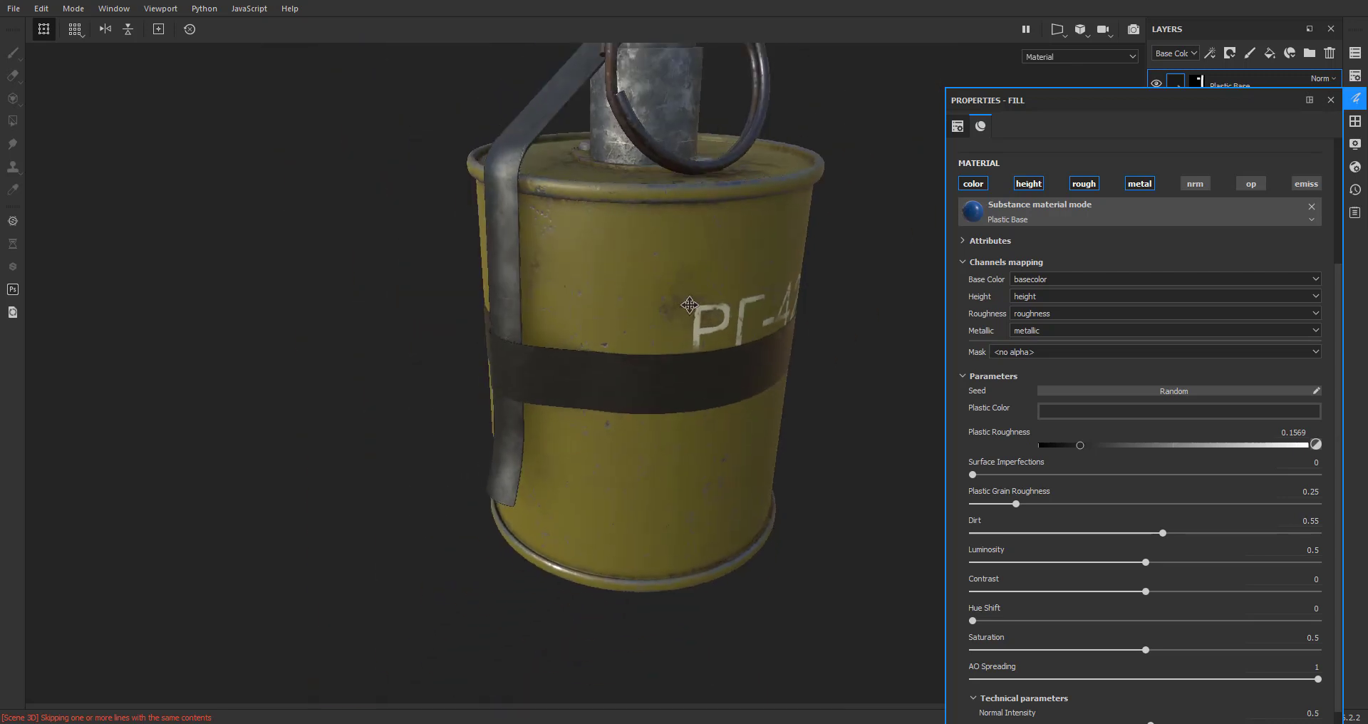
{"action": "left_click_drag", "start_coordinate": [627, 370], "coordinate": [577, 456], "text": "alt"}
{"action": "left_click", "coordinate": [1330, 100]}
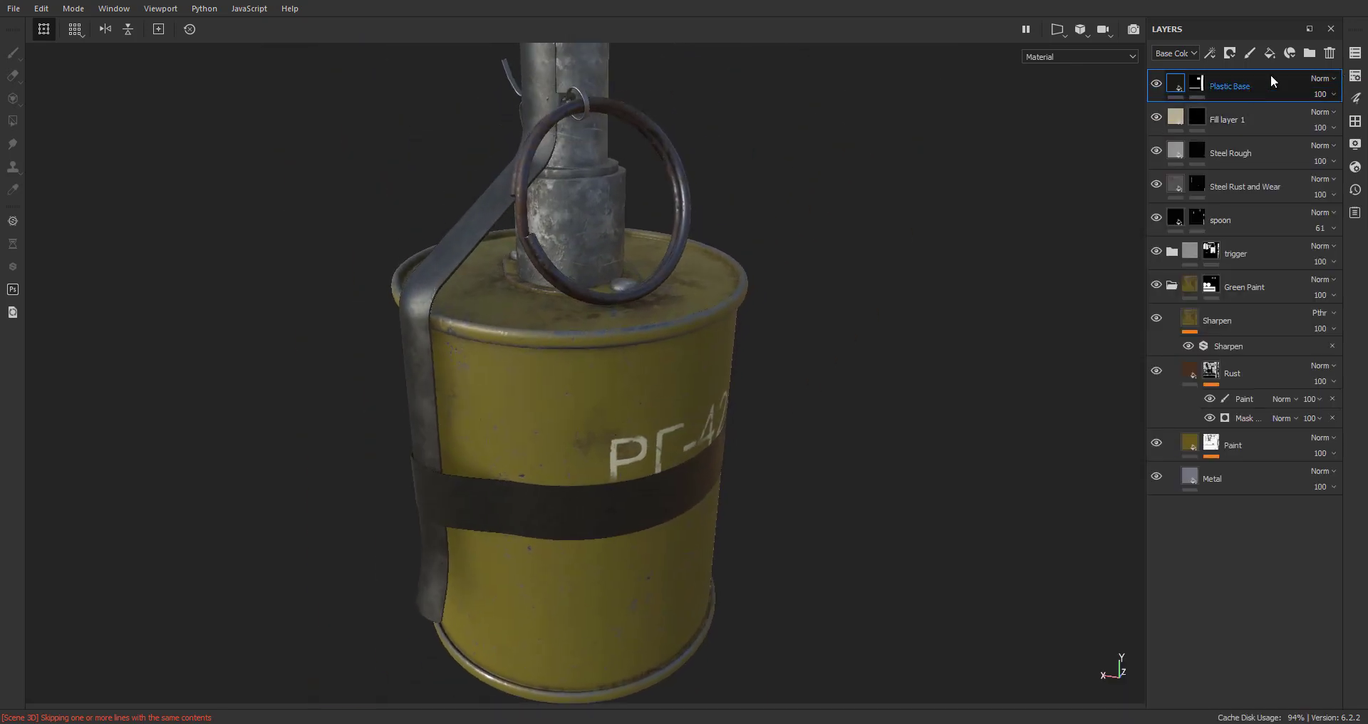
Add a fill layer above Plastic Base and mask it with the Dirt Cavities smart mask
{"action": "left_click", "coordinate": [1269, 54]}
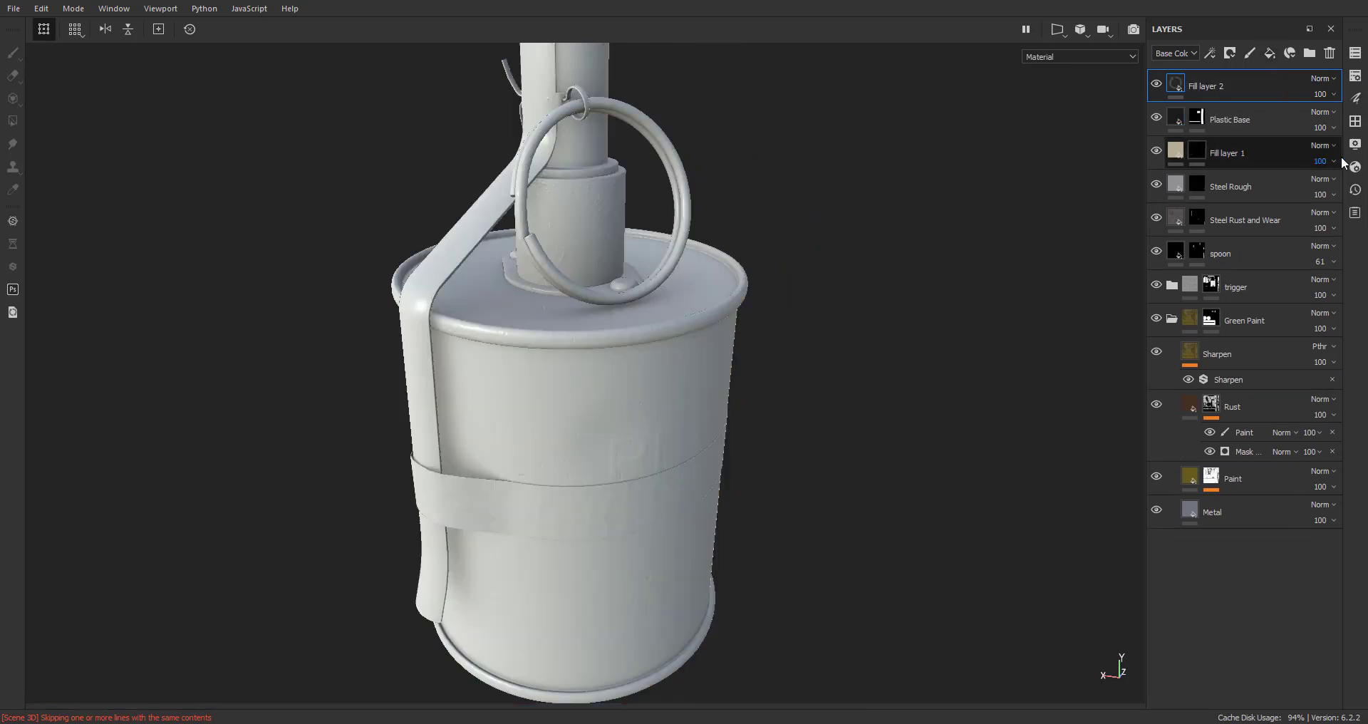
{"action": "left_click", "coordinate": [1356, 124]}
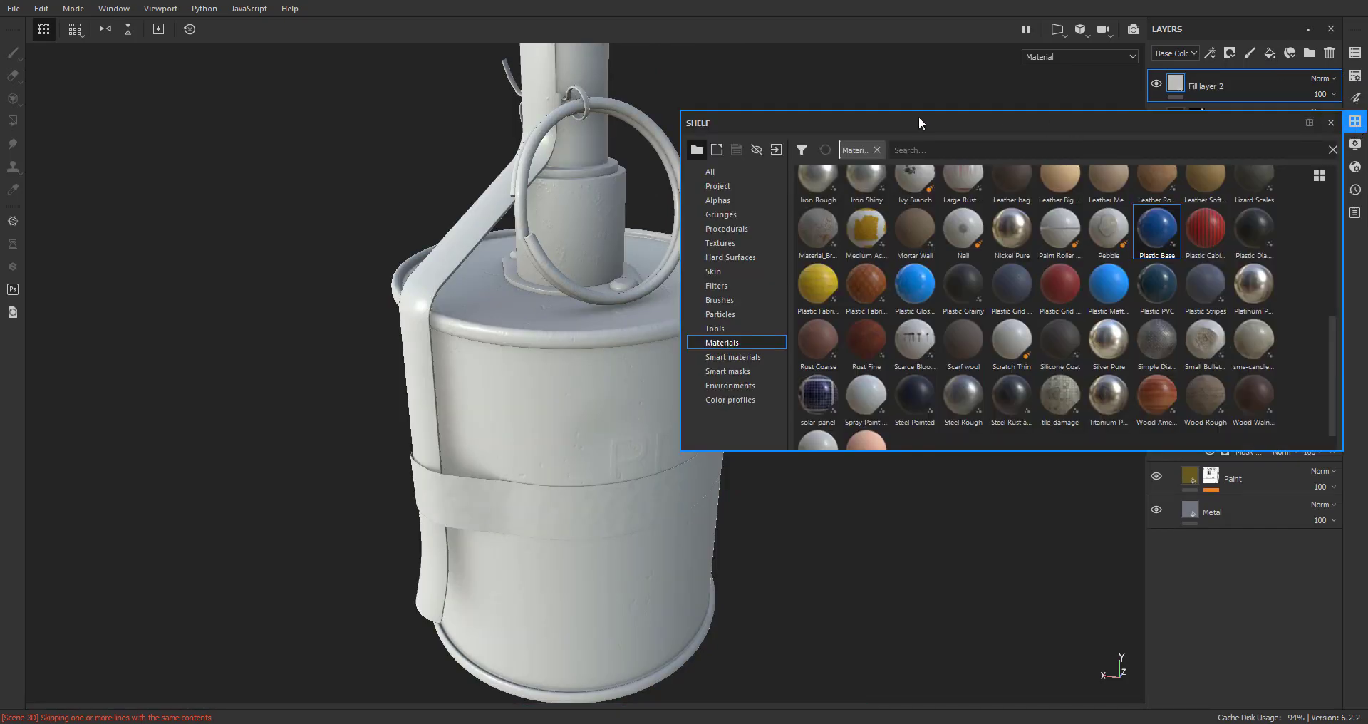
{"action": "left_click_drag", "start_coordinate": [919, 122], "coordinate": [608, 123]}
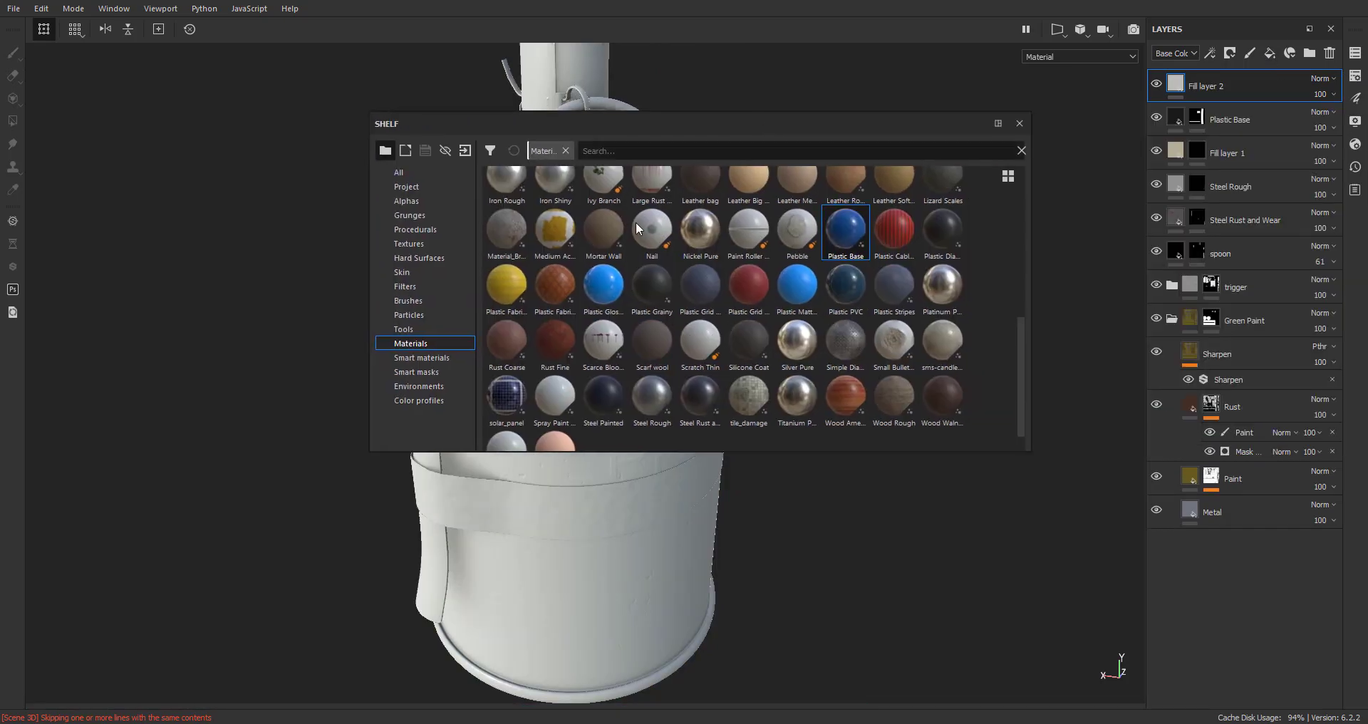
{"action": "left_click", "coordinate": [420, 372]}
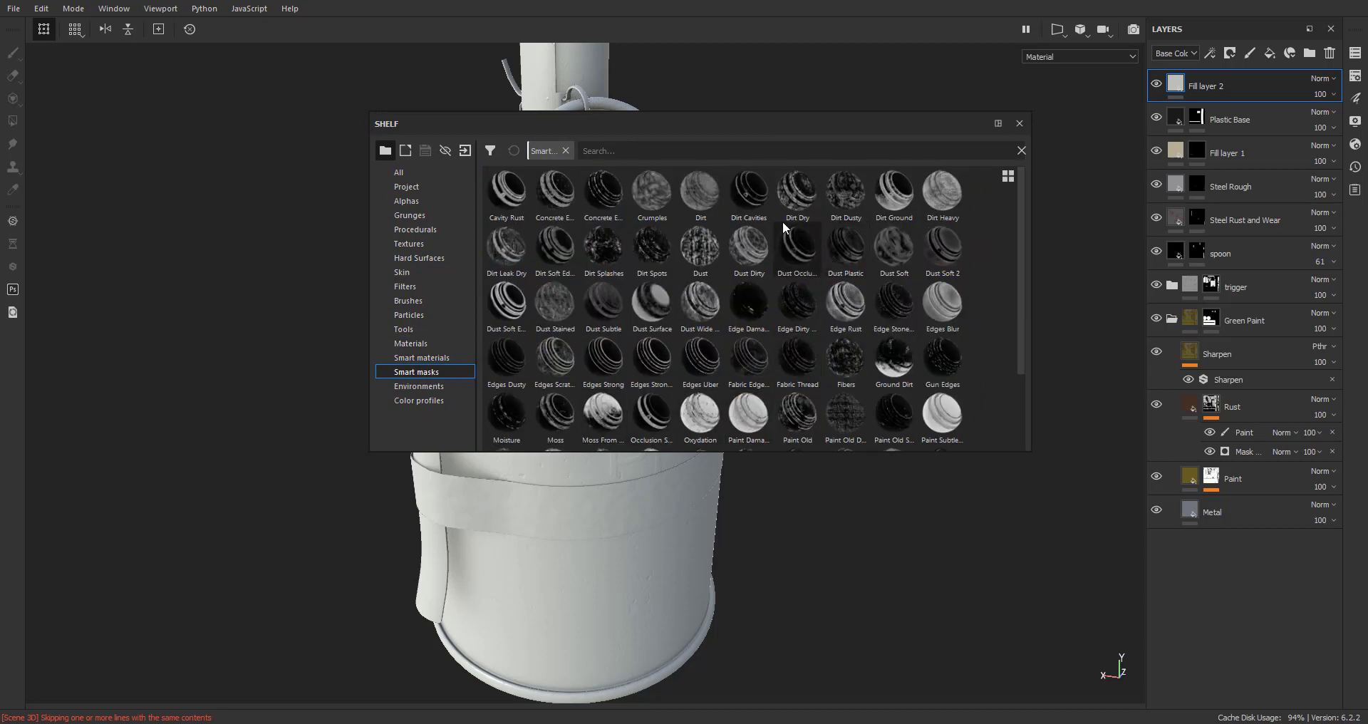
{"action": "left_click_drag", "start_coordinate": [752, 212], "coordinate": [919, 182]}
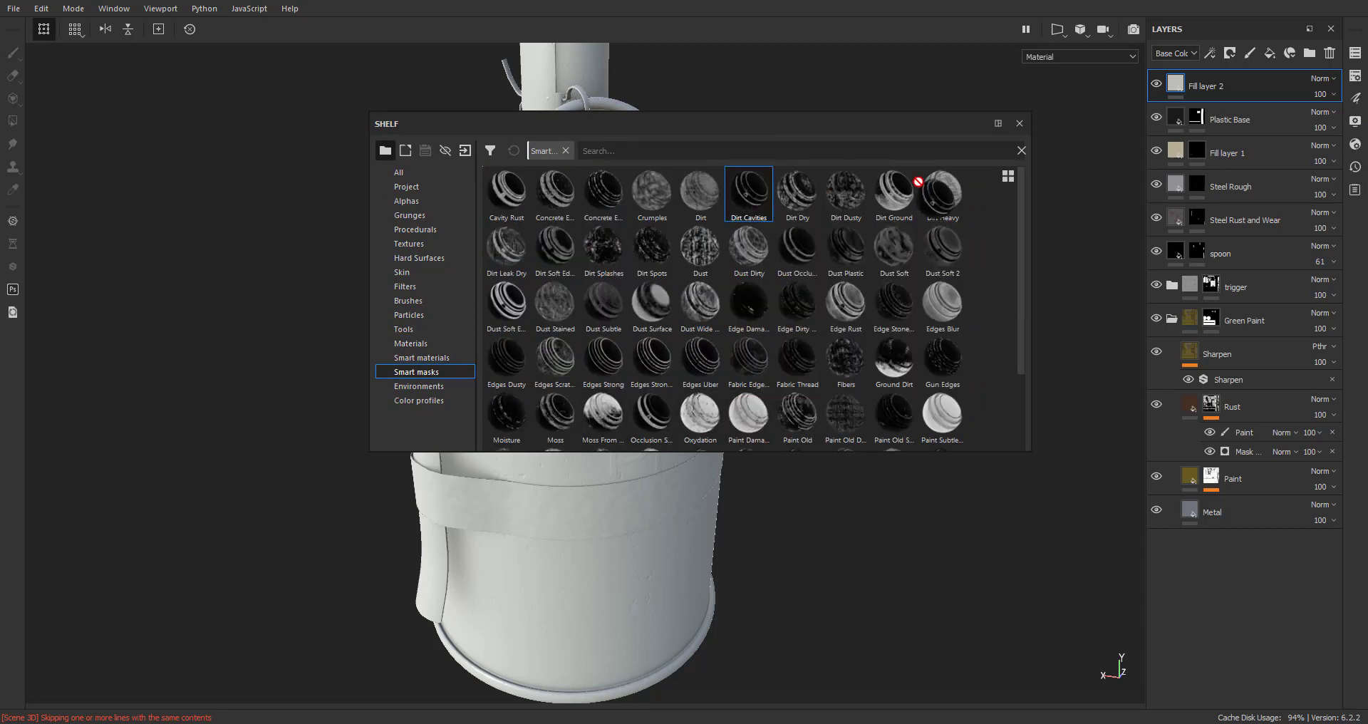
{"action": "left_click_drag", "start_coordinate": [1233, 82], "coordinate": [1233, 82]}
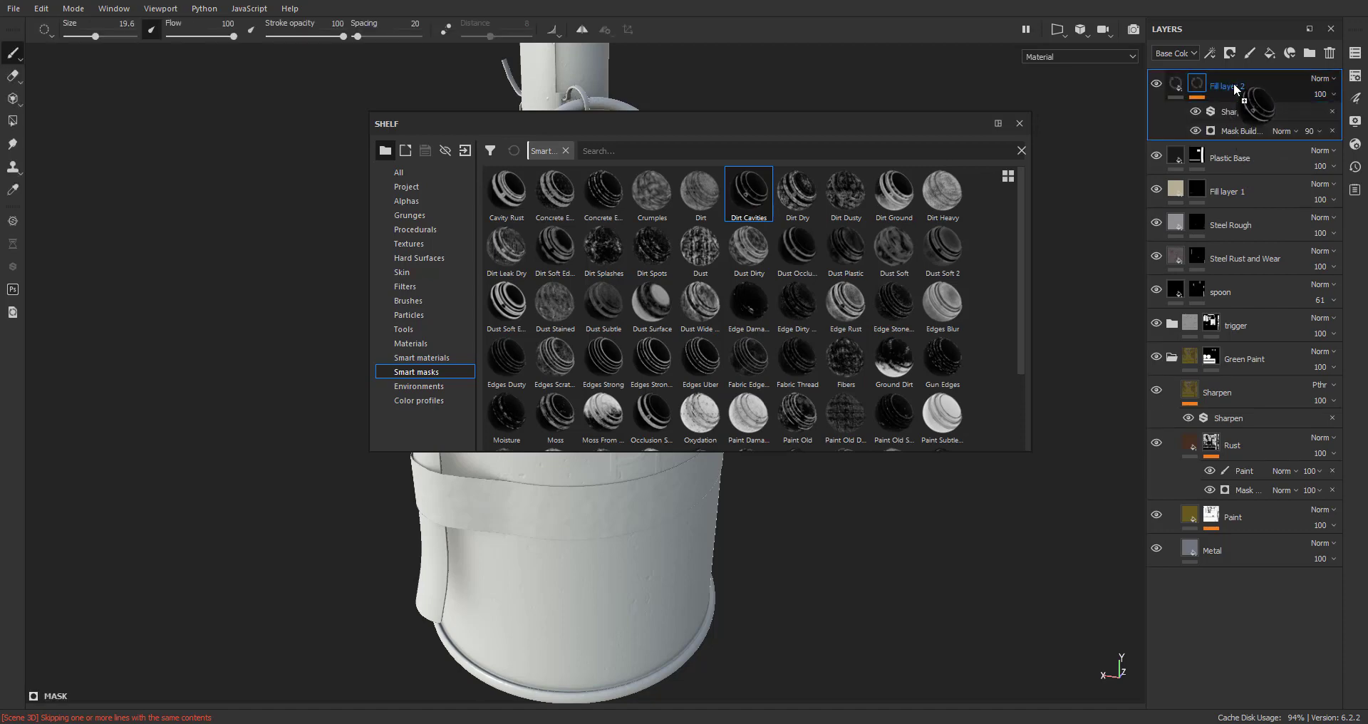
{"action": "left_click", "coordinate": [1020, 124]}
Add a Paint effect above the mask generator of Fill layer 2 and choose the Dirt 1 brush for it
{"action": "left_click_drag", "start_coordinate": [919, 203], "coordinate": [797, 279], "text": "alt"}
{"action": "middle_click_drag", "start_coordinate": [797, 279], "coordinate": [901, 192], "text": "alt"}
{"action": "right_click_drag", "start_coordinate": [901, 193], "coordinate": [815, 284], "text": "alt"}
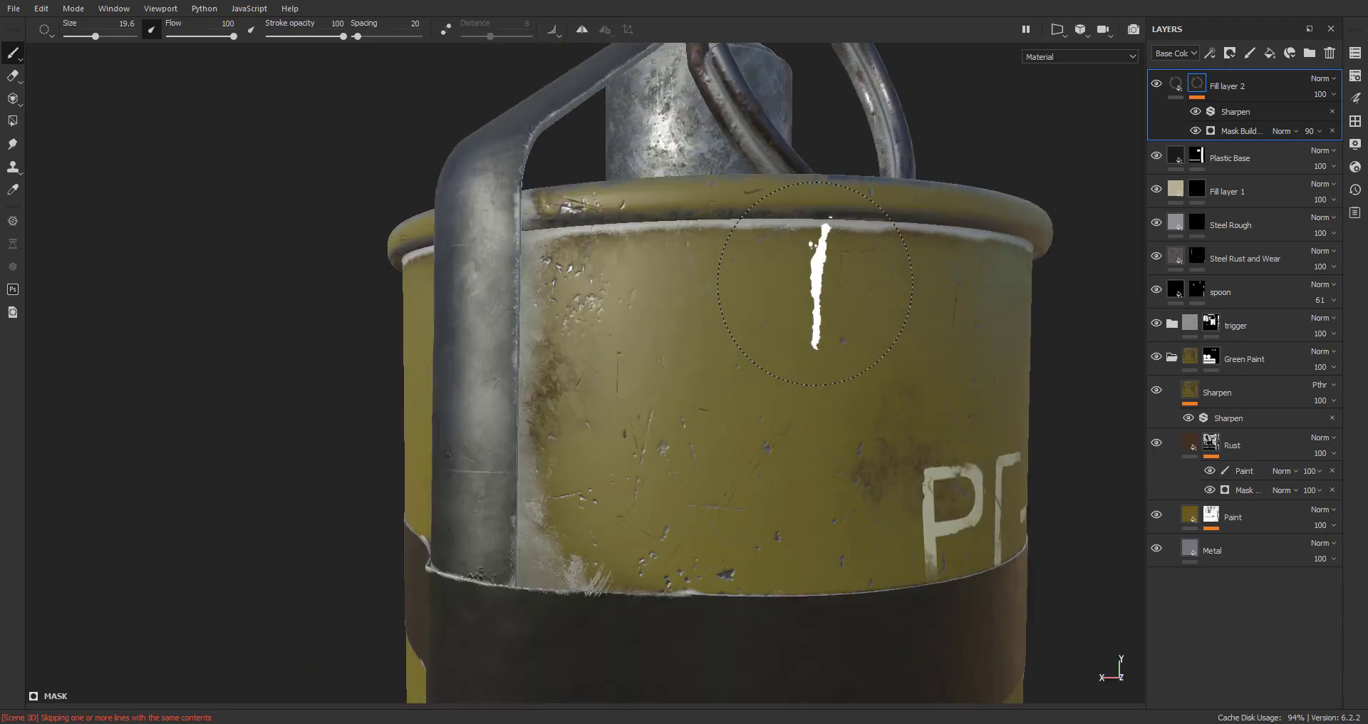
{"action": "left_click_drag", "start_coordinate": [652, 285], "coordinate": [597, 413], "text": "alt"}
{"action": "mouse_move", "coordinate": [597, 415]}
{"action": "left_mouse_down"}
{"action": "mouse_move", "coordinate": [593, 497]}
{"action": "mouse_move", "coordinate": [570, 531]}
{"action": "left_mouse_up"}
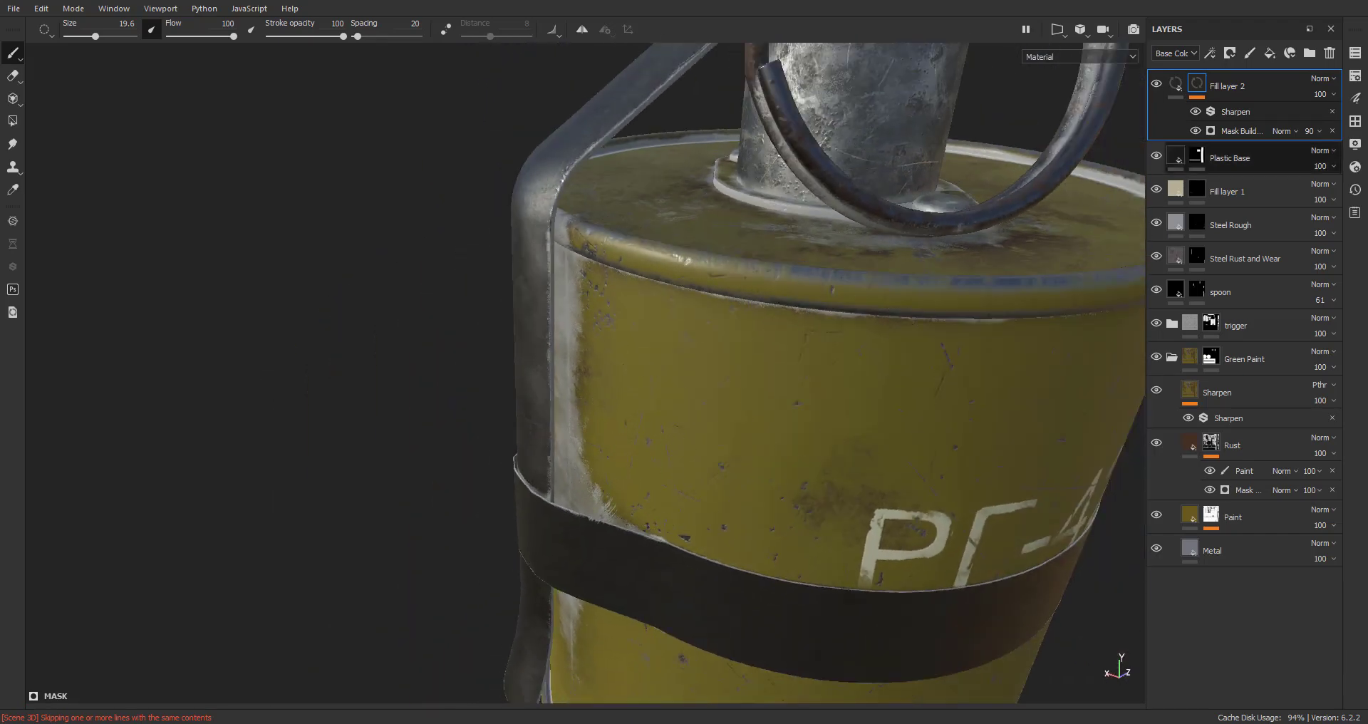
{"action": "left_click", "coordinate": [1242, 128]}
{"action": "right_click", "coordinate": [1229, 131]}
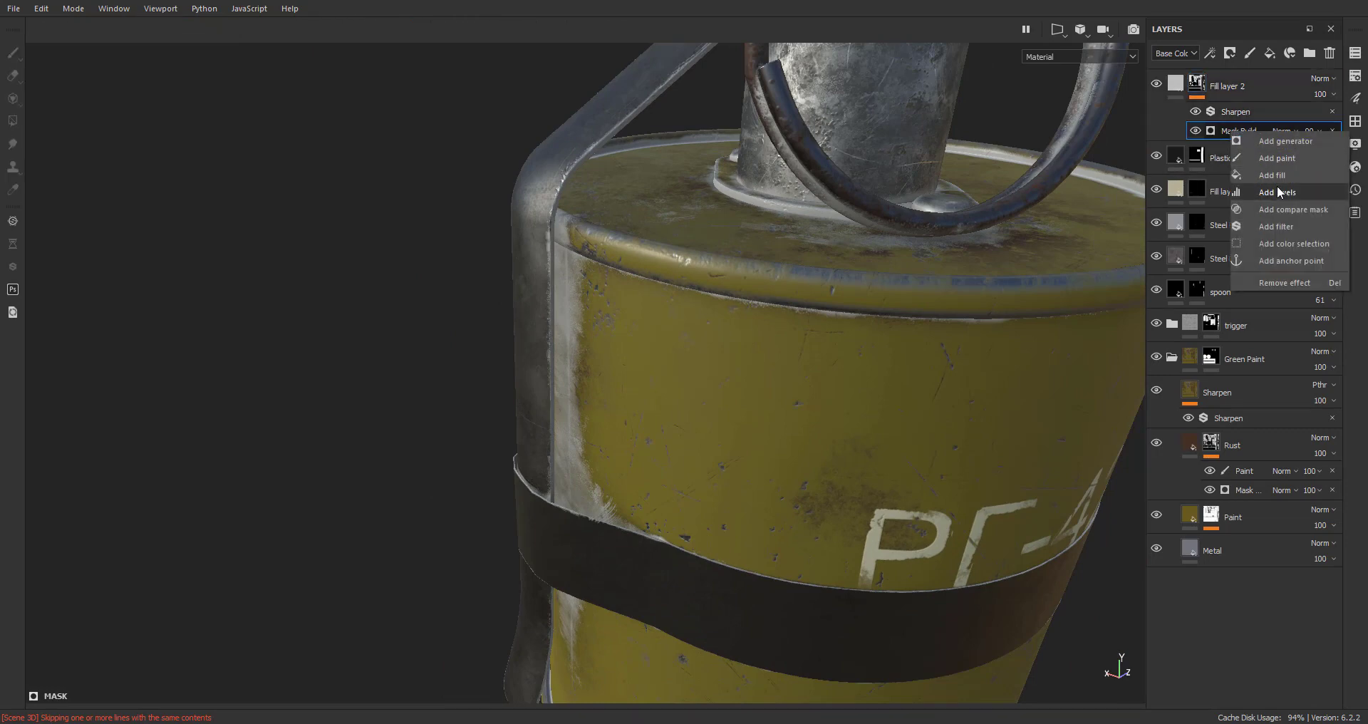
{"action": "left_click", "coordinate": [1285, 156]}
{"action": "left_click", "coordinate": [1355, 121]}
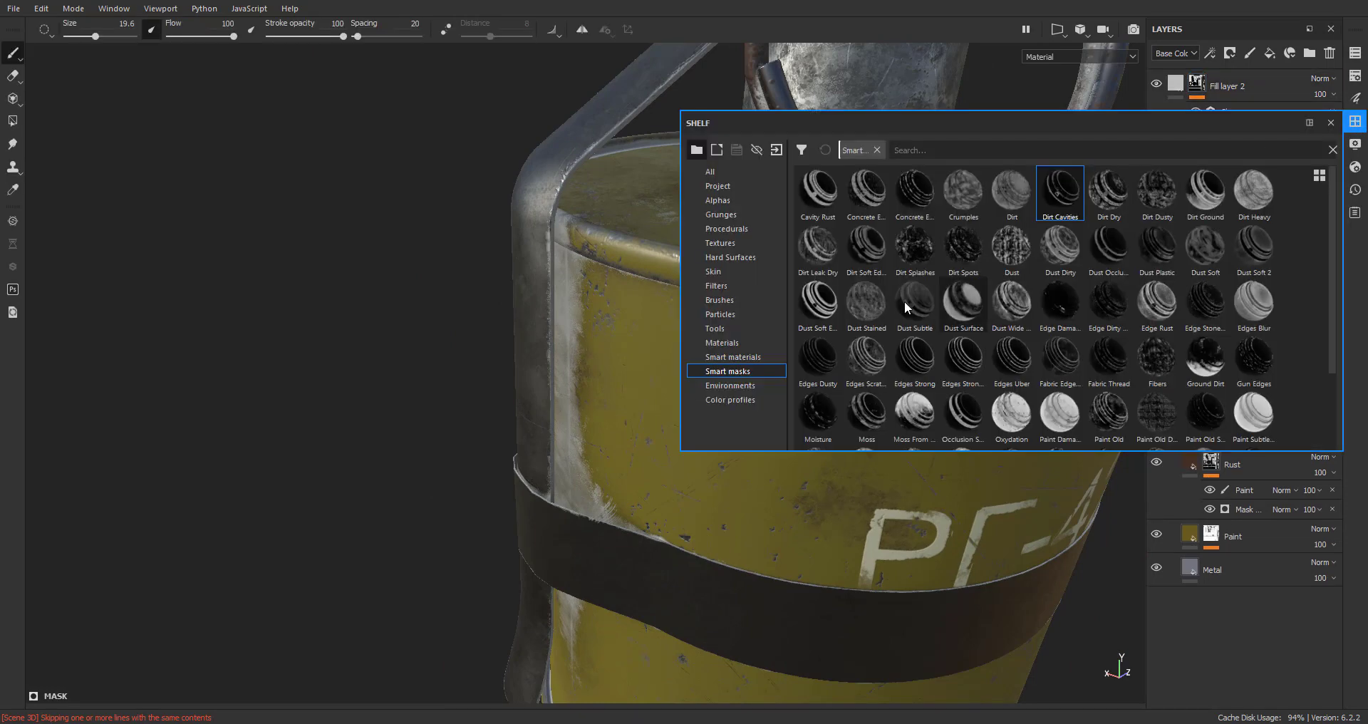
{"action": "left_click", "coordinate": [719, 300]}
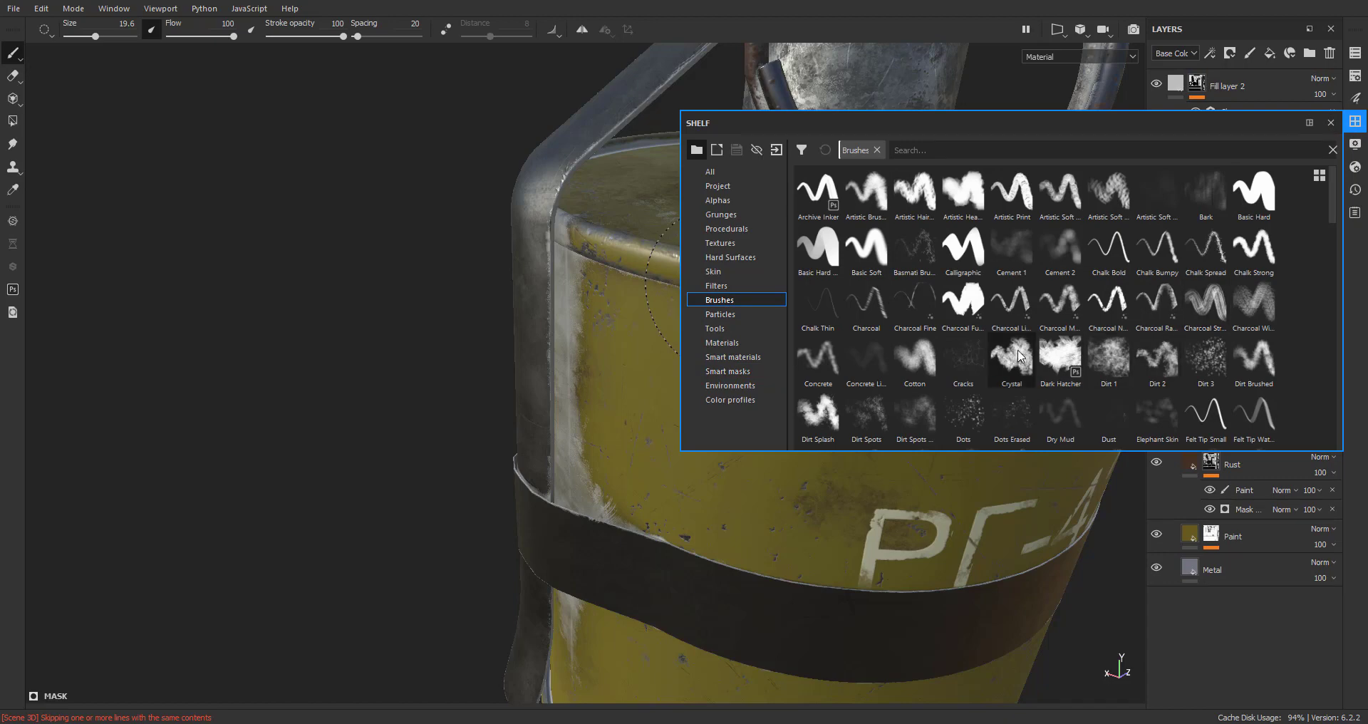
{"action": "left_click", "coordinate": [1110, 356]}
{"action": "left_click", "coordinate": [1331, 123]}
Erase dirt from the mask around the spoon, the band's edges and its overlap, undoing the last stroke
{"action": "scroll", "coordinate": [733, 428], "scroll_direction": "up", "scroll_amount": 2}
{"action": "left_click", "coordinate": [734, 428]}
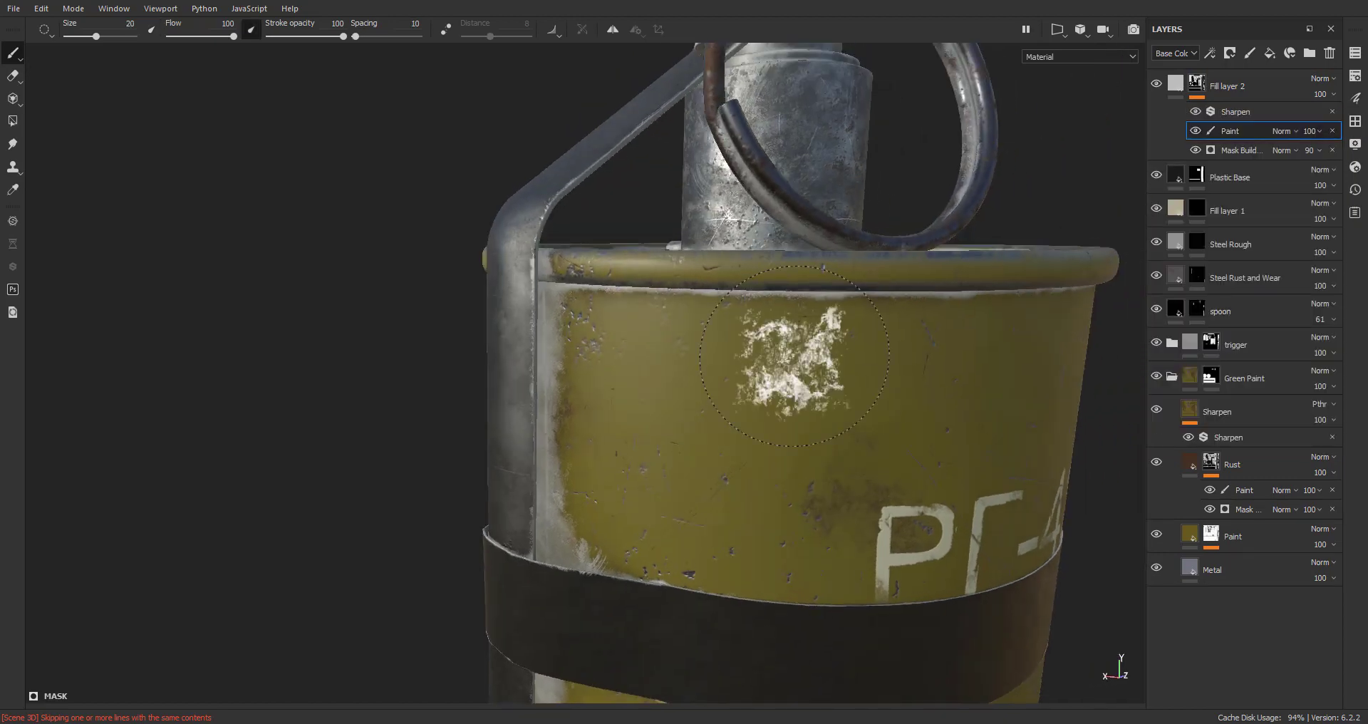
{"action": "scroll", "coordinate": [707, 289], "scroll_direction": "up", "scroll_amount": 2}
{"action": "left_click_drag", "start_coordinate": [706, 289], "coordinate": [650, 361], "text": "alt"}
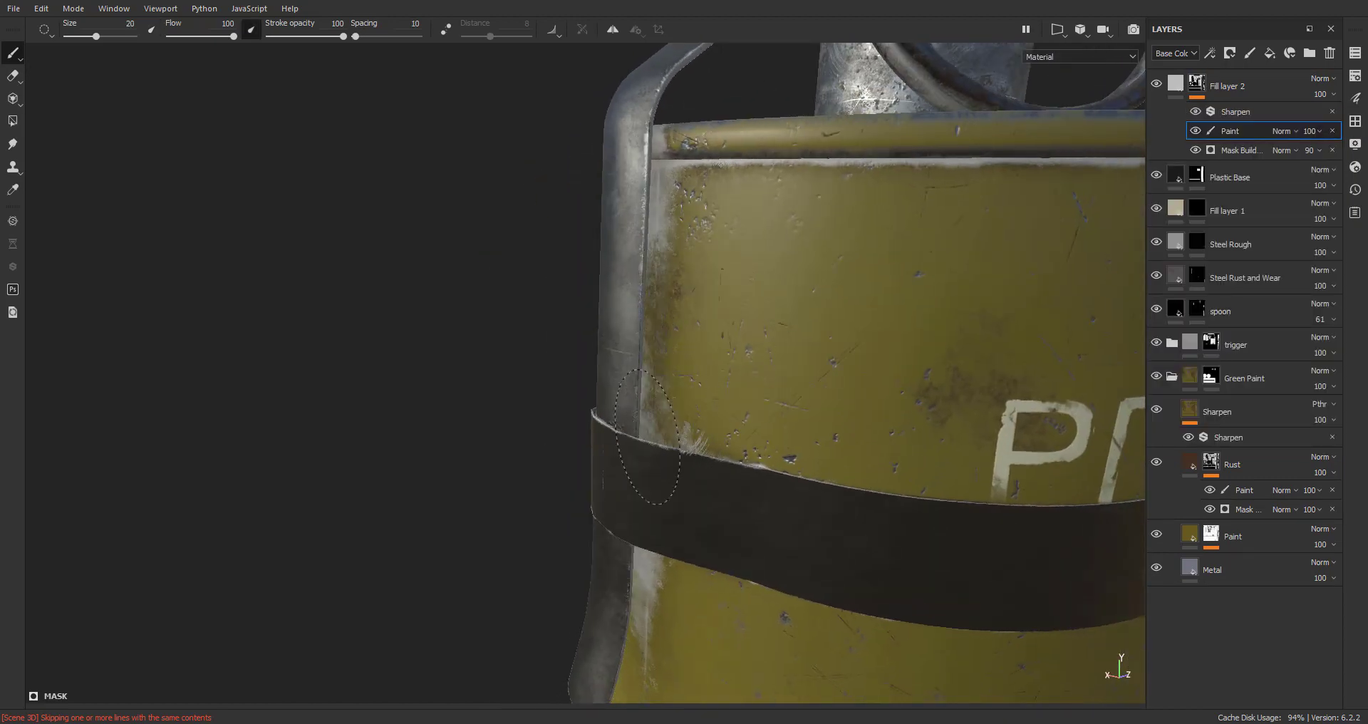
{"action": "mouse_move", "coordinate": [684, 445]}
{"action": "left_mouse_down", "text": "alt"}
{"action": "mouse_move", "coordinate": [769, 397]}
{"action": "mouse_move", "coordinate": [764, 449]}
{"action": "mouse_move", "coordinate": [627, 360]}
{"action": "mouse_move", "coordinate": [568, 397]}
{"action": "mouse_move", "coordinate": [1005, 473]}
{"action": "mouse_move", "coordinate": [560, 355]}
{"action": "mouse_move", "coordinate": [578, 510]}
{"action": "left_mouse_up", "text": "alt"}
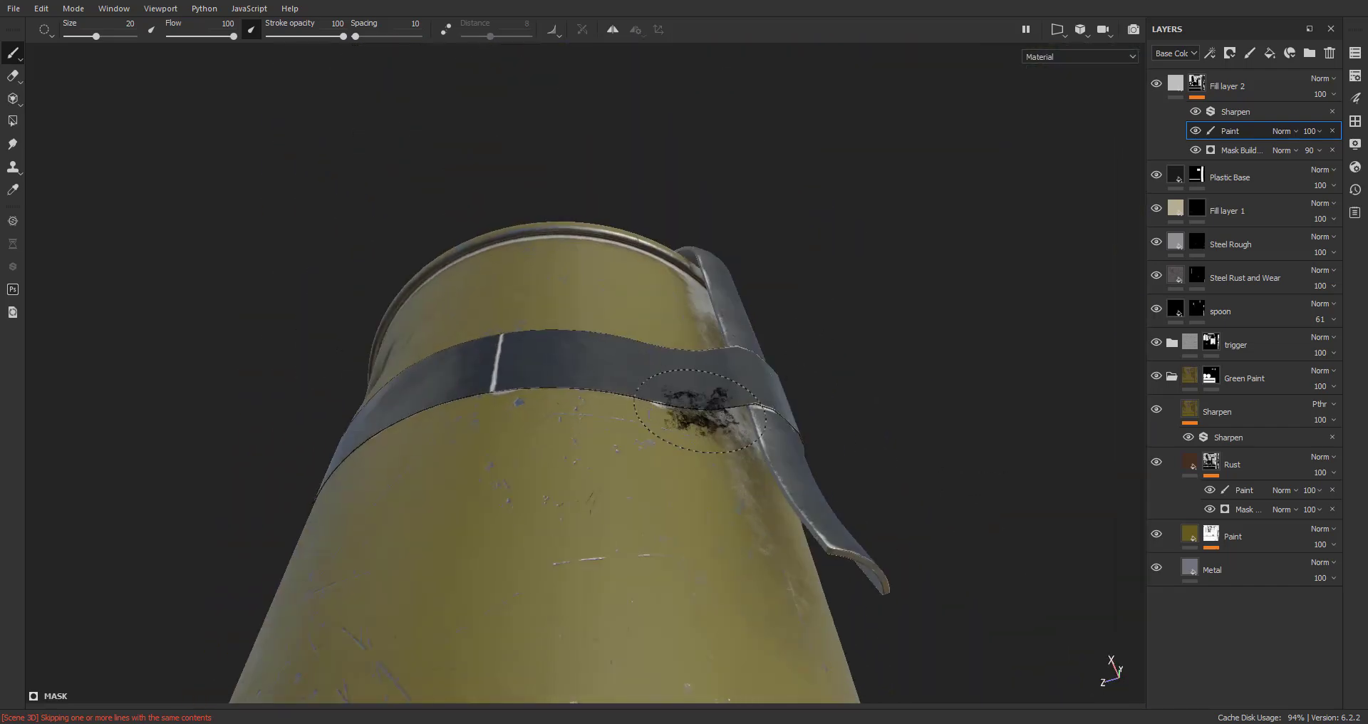
{"action": "mouse_move", "coordinate": [656, 385]}
{"action": "left_mouse_down", "text": "alt"}
{"action": "mouse_move", "coordinate": [699, 543]}
{"action": "mouse_move", "coordinate": [684, 473]}
{"action": "mouse_move", "coordinate": [708, 446]}
{"action": "left_mouse_up", "text": "alt"}
{"action": "mouse_move", "coordinate": [739, 292]}
{"action": "left_mouse_down", "text": "alt"}
{"action": "mouse_move", "coordinate": [250, 342]}
{"action": "mouse_move", "coordinate": [192, 379]}
{"action": "mouse_move", "coordinate": [671, 350]}
{"action": "left_mouse_up", "text": "alt"}
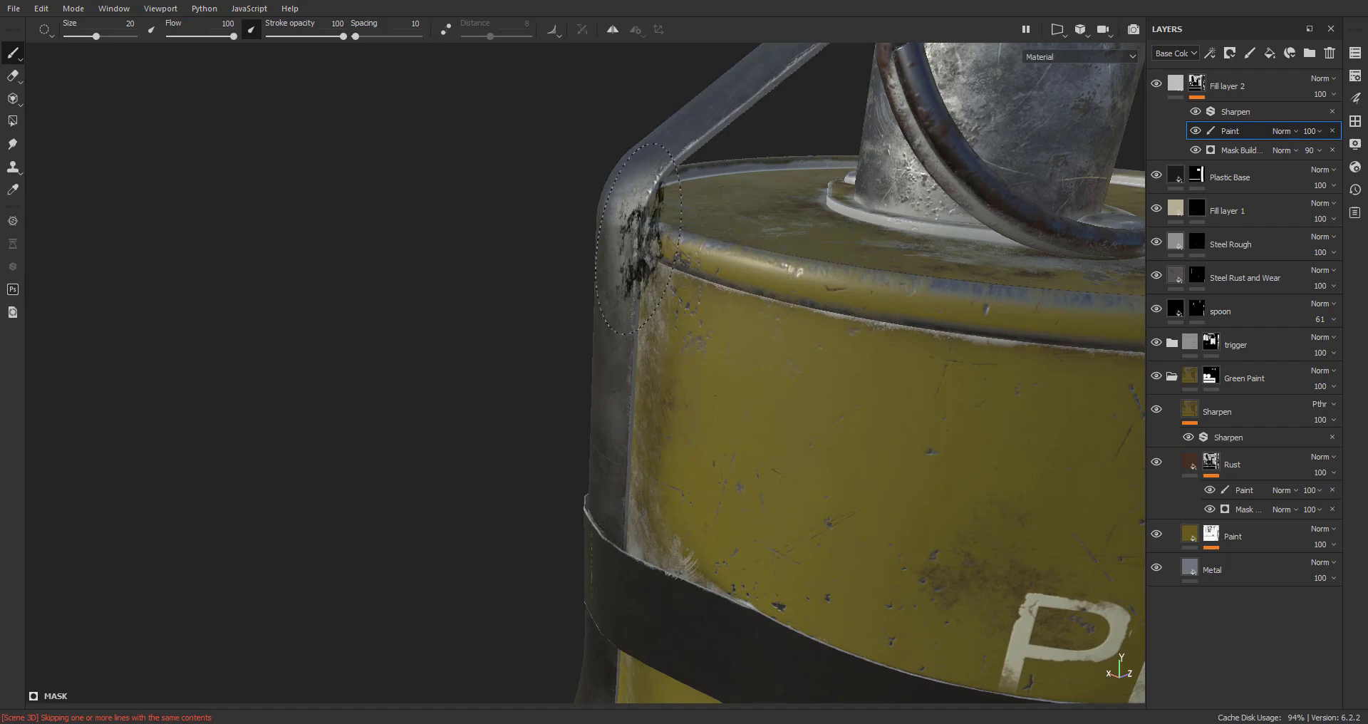
{"action": "mouse_move", "coordinate": [636, 267]}
{"action": "left_mouse_down", "text": "alt"}
{"action": "mouse_move", "coordinate": [470, 371]}
{"action": "mouse_move", "coordinate": [815, 400]}
{"action": "mouse_move", "coordinate": [766, 382]}
{"action": "mouse_move", "coordinate": [811, 374]}
{"action": "mouse_move", "coordinate": [737, 354]}
{"action": "left_mouse_up", "text": "alt"}
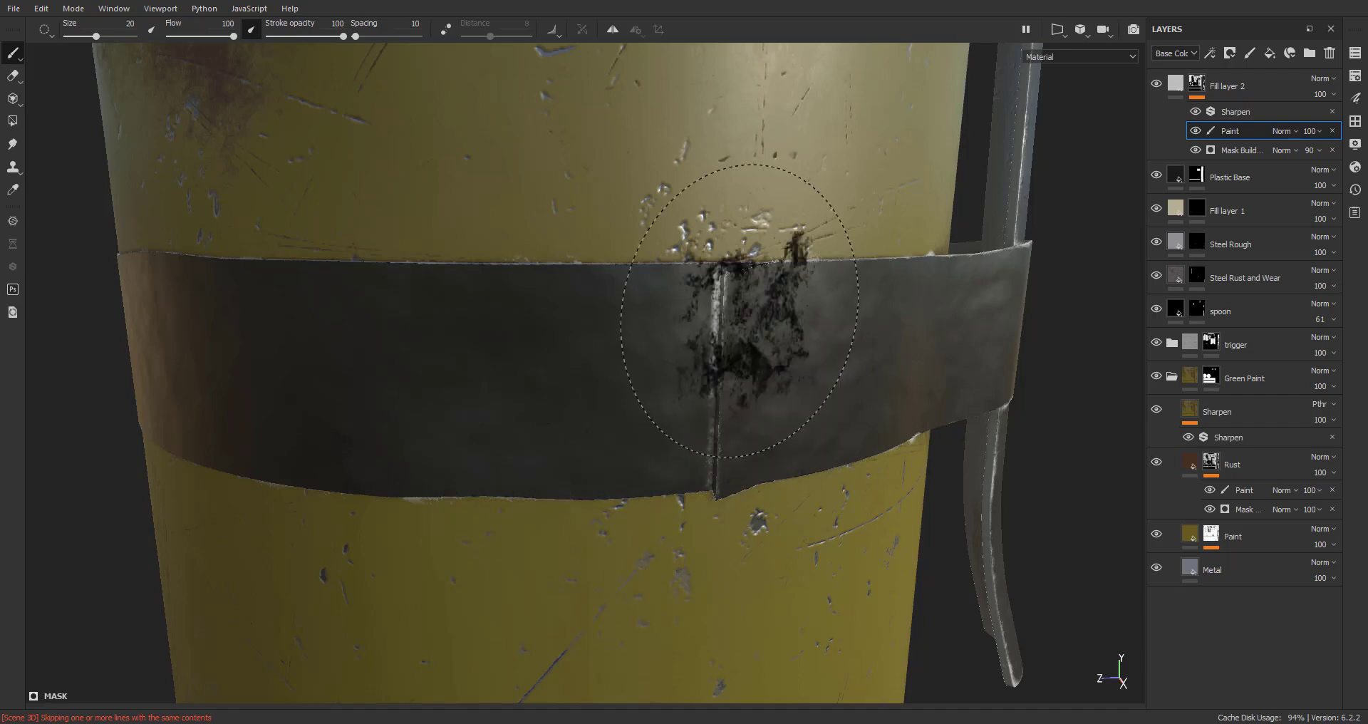
{"action": "mouse_move", "coordinate": [740, 311]}
{"action": "left_mouse_down", "text": "alt"}
{"action": "mouse_move", "coordinate": [565, 534]}
{"action": "mouse_move", "coordinate": [424, 452]}
{"action": "mouse_move", "coordinate": [620, 367]}
{"action": "mouse_move", "coordinate": [642, 490]}
{"action": "mouse_move", "coordinate": [641, 436]}
{"action": "mouse_move", "coordinate": [744, 381]}
{"action": "mouse_move", "coordinate": [742, 449]}
{"action": "mouse_move", "coordinate": [926, 499]}
{"action": "mouse_move", "coordinate": [819, 463]}
{"action": "mouse_move", "coordinate": [656, 544]}
{"action": "mouse_move", "coordinate": [647, 449]}
{"action": "left_mouse_up", "text": "alt"}
{"action": "left_click", "coordinate": [656, 543]}
{"action": "key", "text": "ctrl+z"}
Give Fill layer 2 a near-black Base Color, a Metallic of 1 and a Height of 0.0020
{"action": "left_click", "coordinate": [1254, 89]}
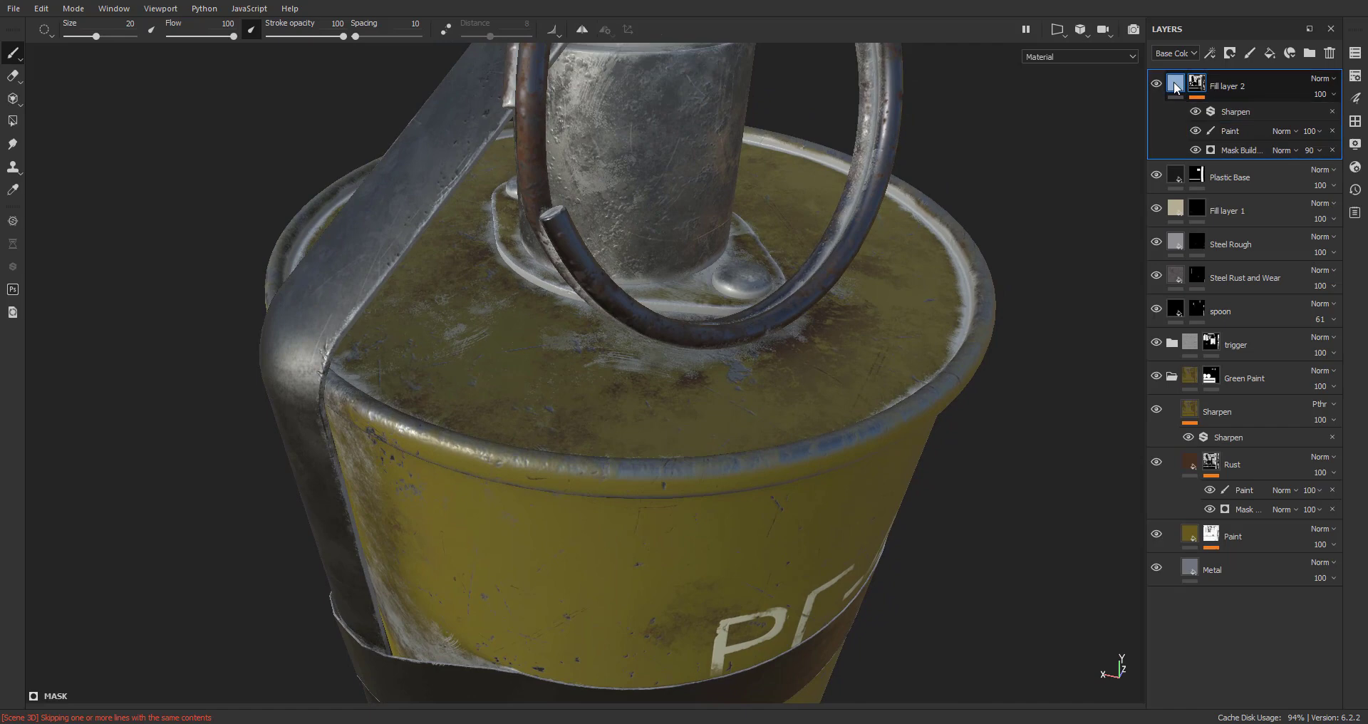
{"action": "left_click", "coordinate": [1361, 100]}
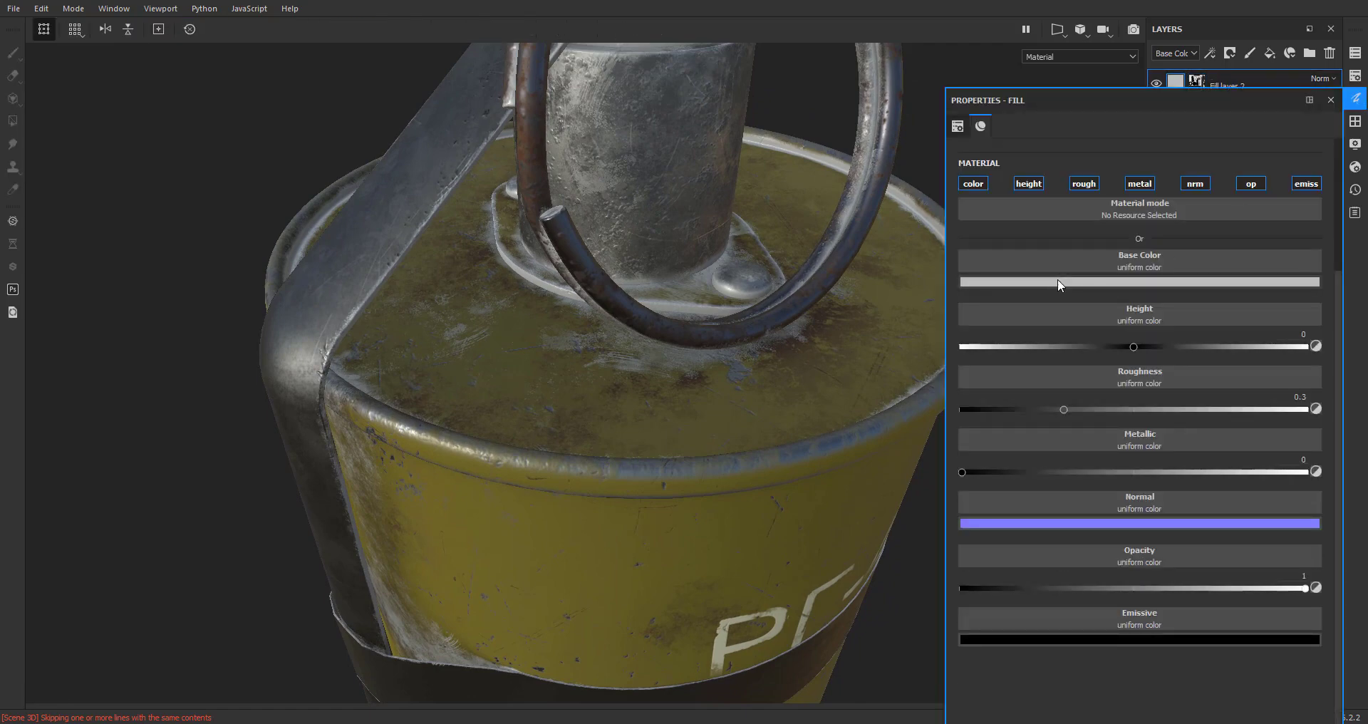
{"action": "left_click", "coordinate": [1057, 283]}
{"action": "left_click", "coordinate": [1071, 409]}
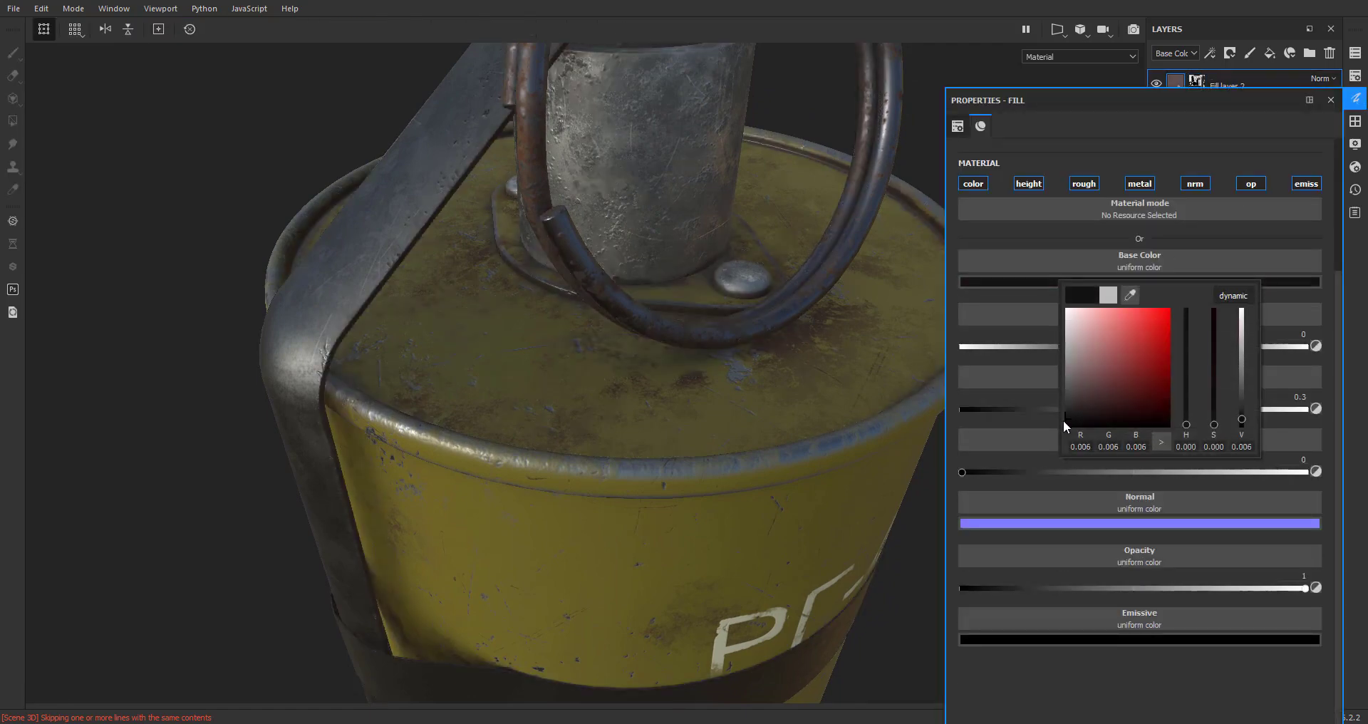
{"action": "left_click_drag", "start_coordinate": [1063, 421], "coordinate": [1150, 416]}
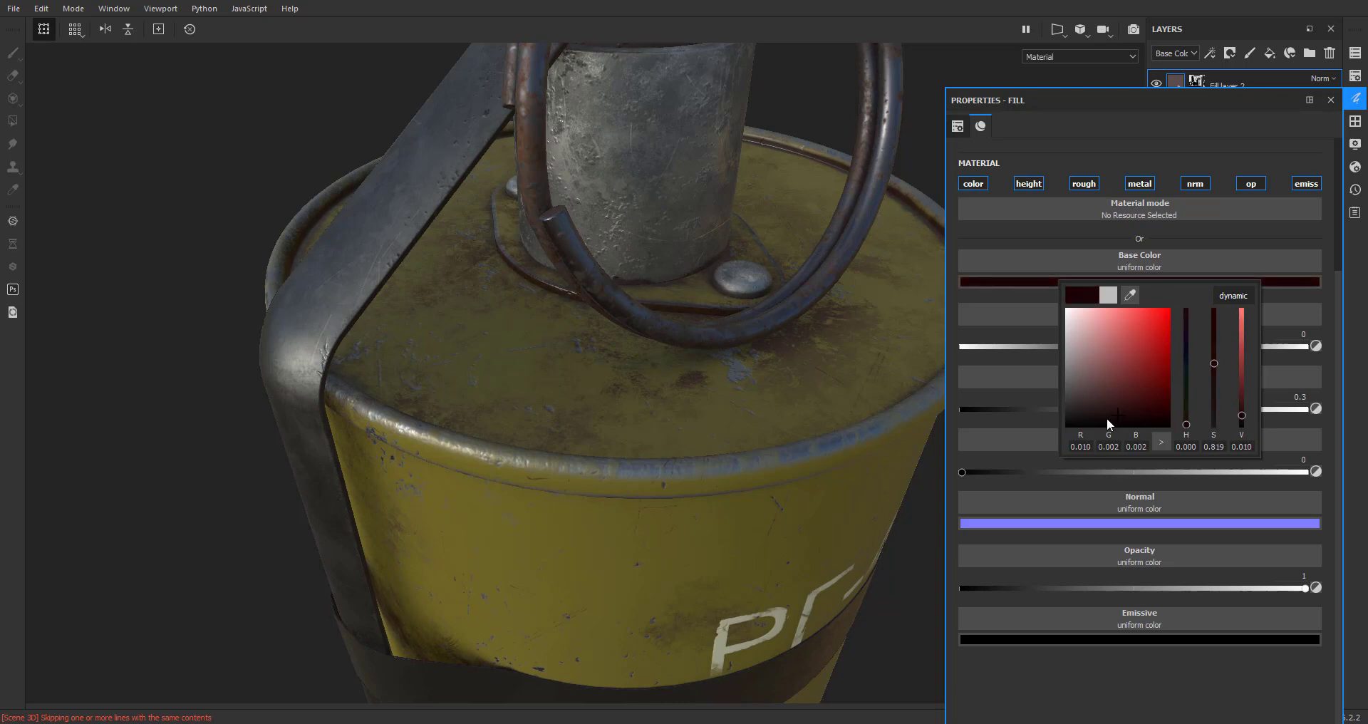
{"action": "left_click", "coordinate": [1089, 426]}
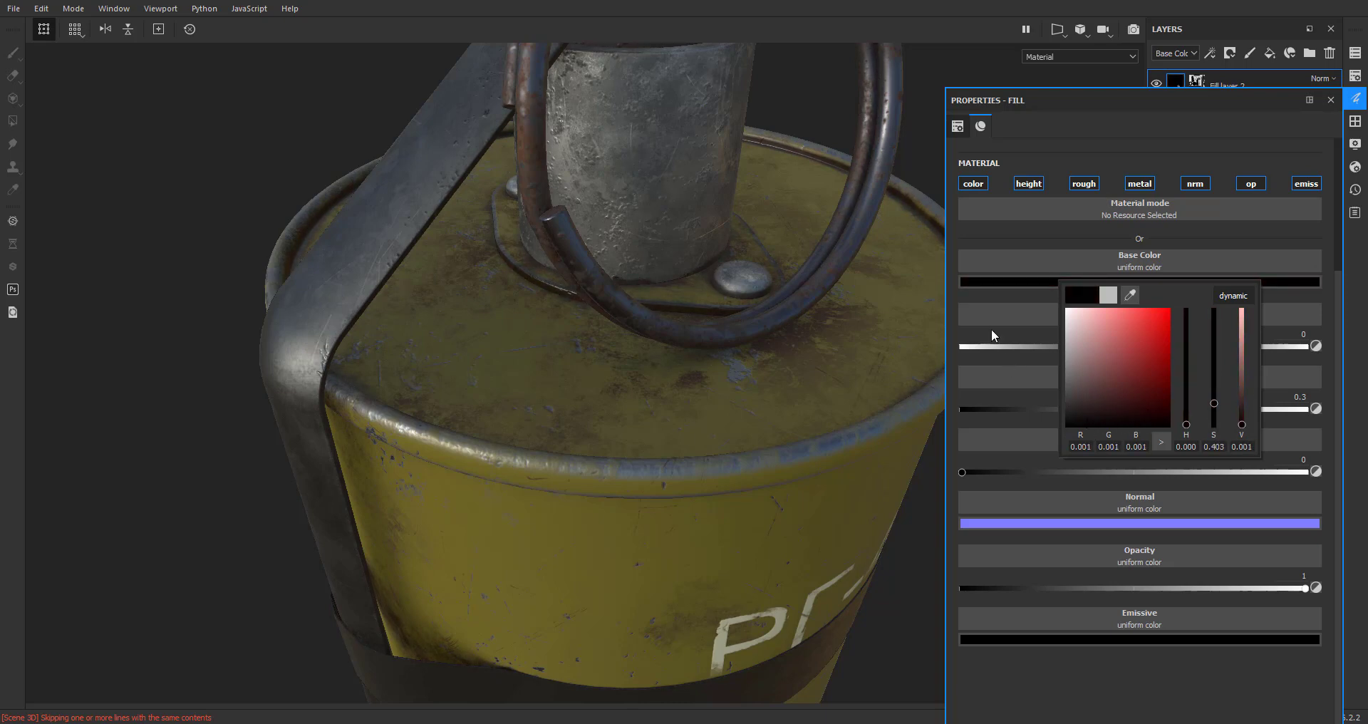
{"action": "left_click", "coordinate": [991, 346]}
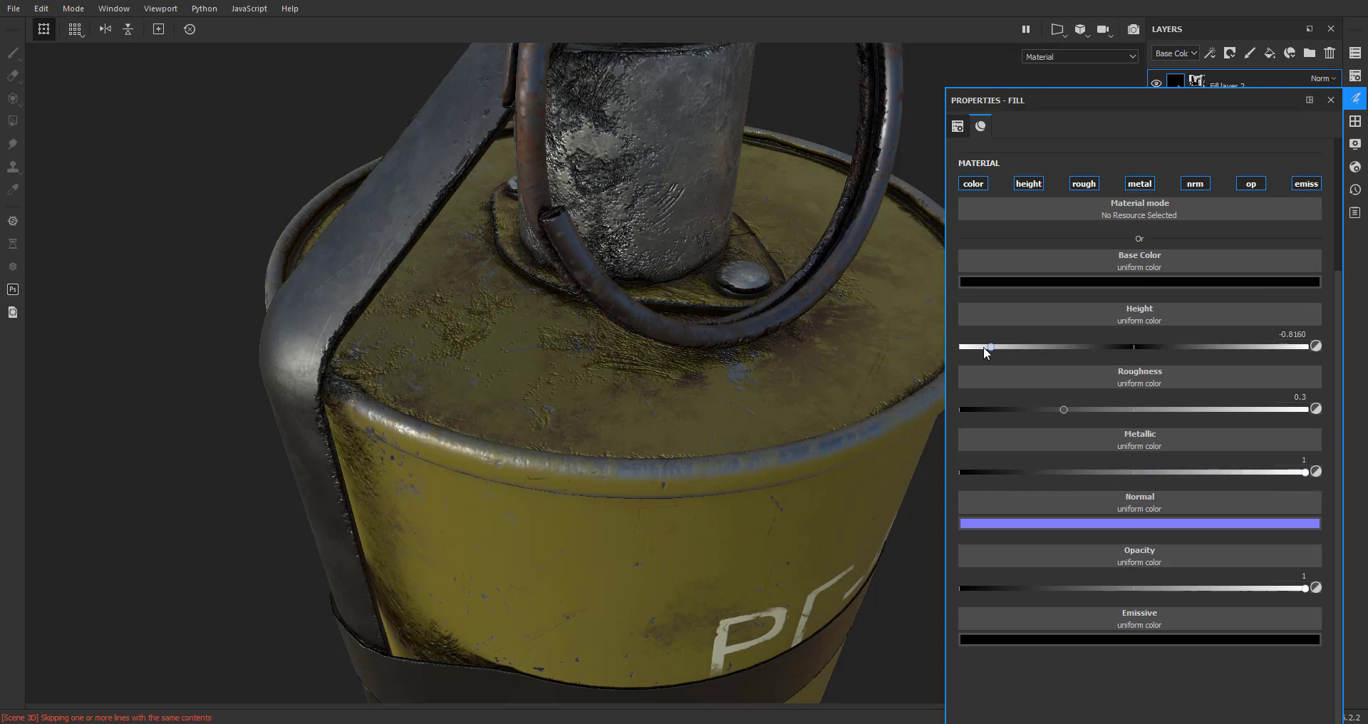
{"action": "left_click_drag", "start_coordinate": [1036, 355], "coordinate": [1136, 355]}
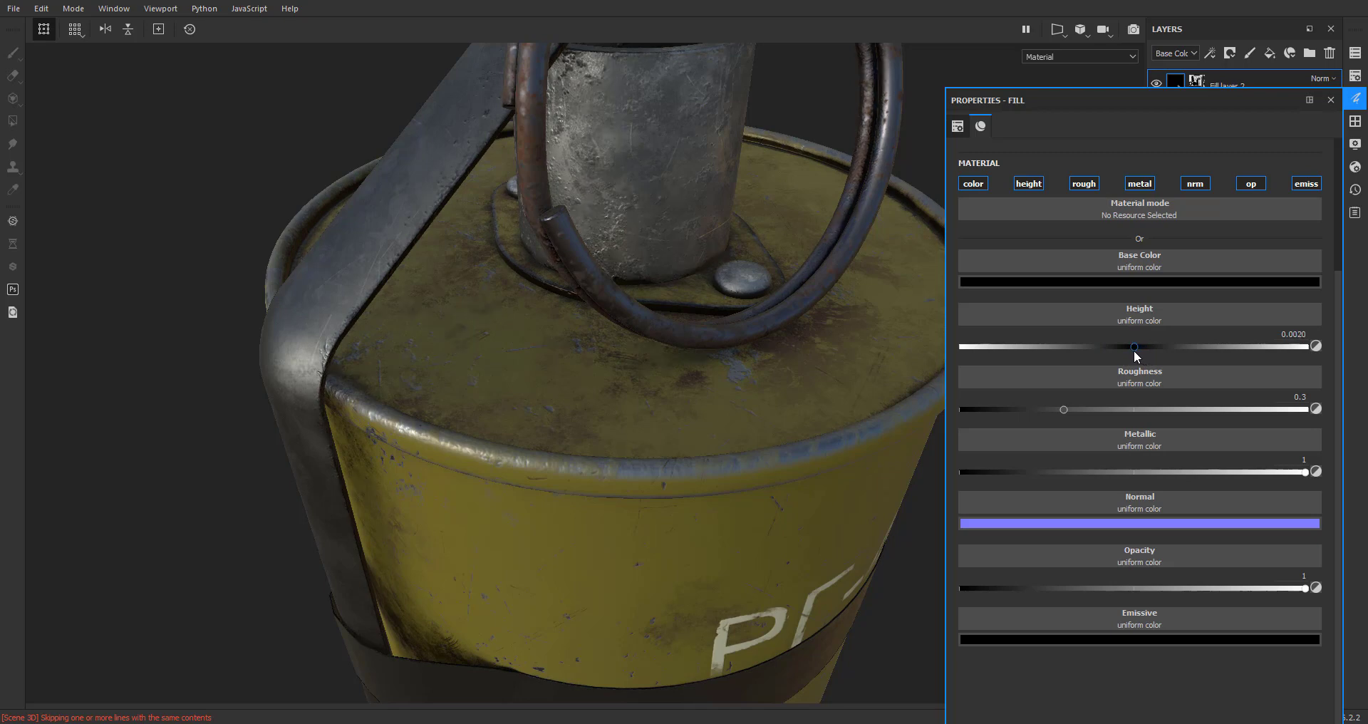
Change the dirt fill's Base Color to a dark brown with RGB values 0.042, 0.024 and 0.012
{"action": "scroll", "coordinate": [600, 421], "scroll_direction": "down", "scroll_amount": 3}
{"action": "left_click_drag", "start_coordinate": [642, 436], "coordinate": [648, 516], "text": "alt"}
{"action": "middle_click_drag", "start_coordinate": [652, 499], "coordinate": [717, 192], "text": "alt"}
{"action": "scroll", "coordinate": [669, 376], "scroll_direction": "down", "scroll_amount": 3}
{"action": "scroll", "coordinate": [578, 388], "scroll_direction": "up", "scroll_amount": 8}
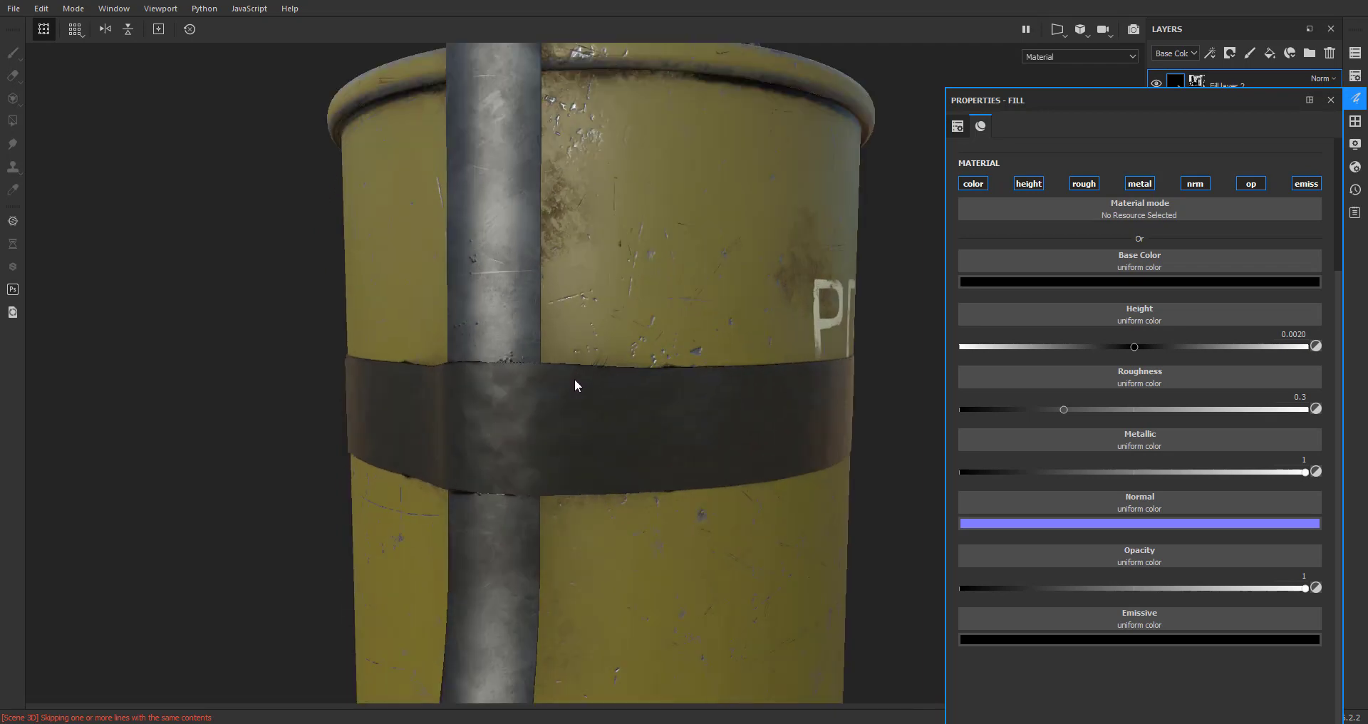
{"action": "left_click_drag", "start_coordinate": [578, 389], "coordinate": [623, 382], "text": "alt"}
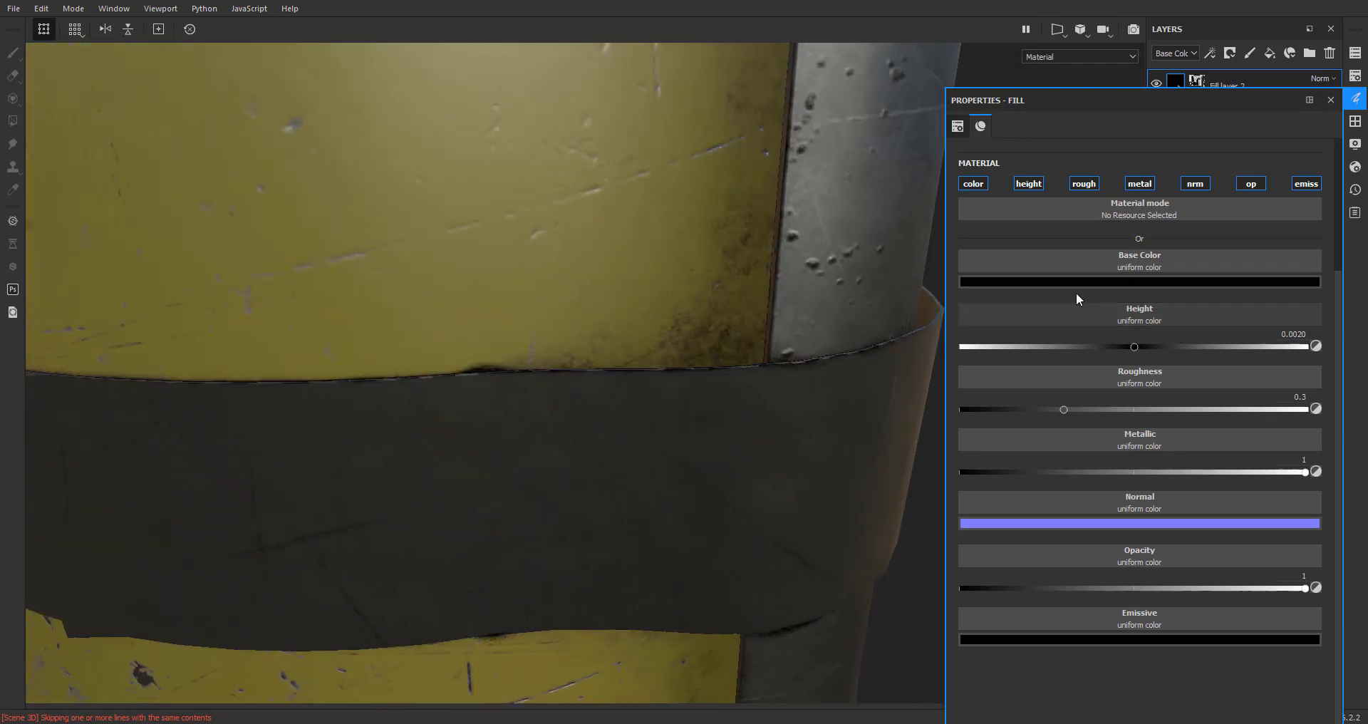
{"action": "left_click", "coordinate": [1053, 282]}
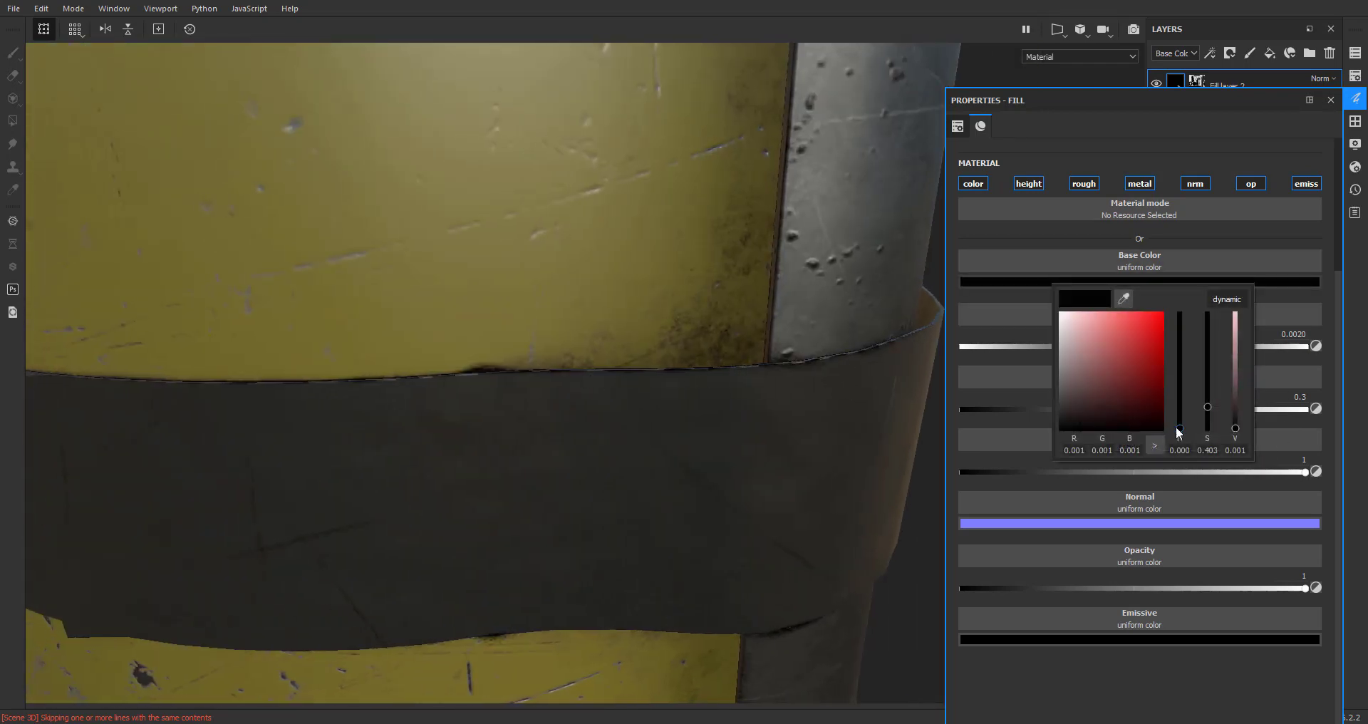
{"action": "mouse_move", "coordinate": [1177, 428]}
{"action": "left_mouse_down"}
{"action": "mouse_move", "coordinate": [1110, 421]}
{"action": "mouse_move", "coordinate": [1108, 405]}
{"action": "left_mouse_up"}
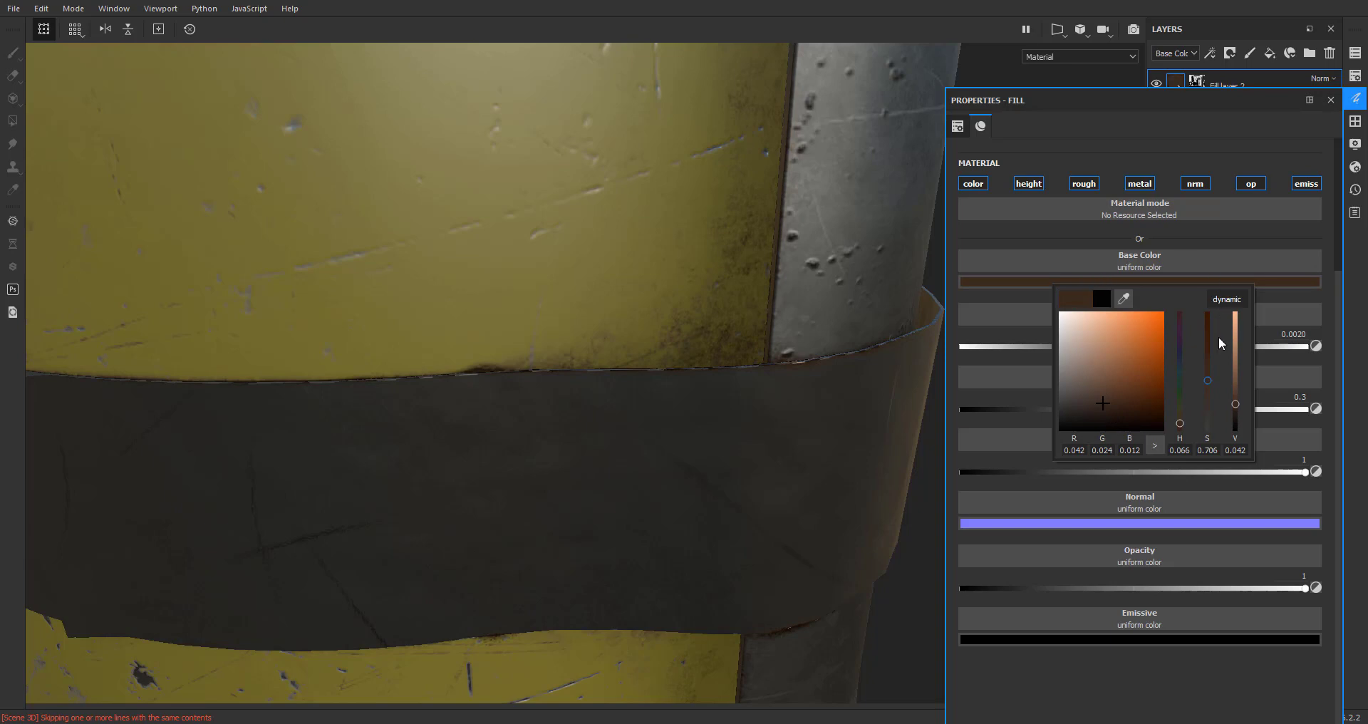
Examine the brown cavity dirt on the lid, around the fuze base and along the spoon
{"action": "scroll", "coordinate": [595, 357], "scroll_direction": "down", "scroll_amount": 5}
{"action": "left_click_drag", "start_coordinate": [622, 388], "coordinate": [547, 330], "text": "alt"}
{"action": "middle_click_drag", "start_coordinate": [548, 330], "coordinate": [427, 527], "text": "alt"}
{"action": "scroll", "coordinate": [570, 427], "scroll_direction": "up", "scroll_amount": 4}
{"action": "left_click_drag", "start_coordinate": [727, 406], "coordinate": [696, 449], "text": "alt"}
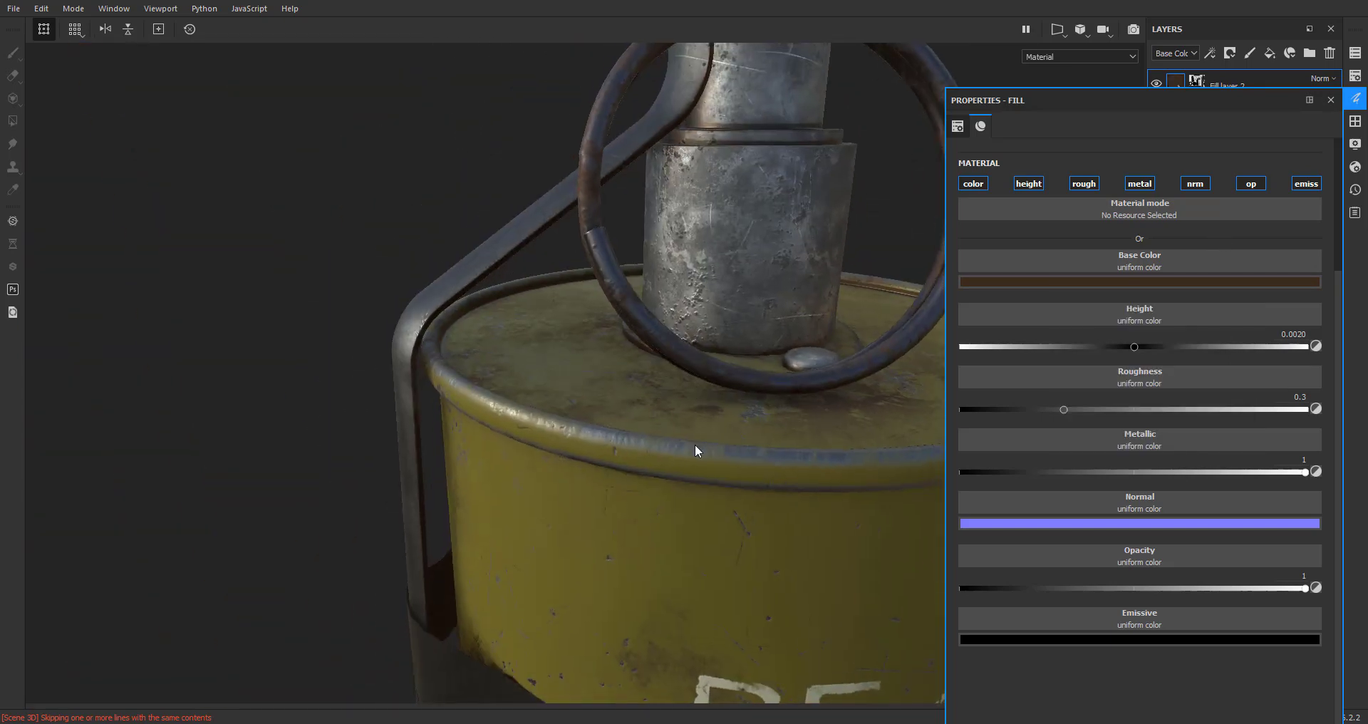
{"action": "scroll", "coordinate": [691, 450], "scroll_direction": "down", "scroll_amount": 3}
{"action": "scroll", "coordinate": [589, 406], "scroll_direction": "up", "scroll_amount": 4}
{"action": "left_click_drag", "start_coordinate": [589, 406], "coordinate": [770, 430], "text": "alt"}
Set the dirt fill's Roughness to 0.6564 and check the result around the lid and spoon
{"action": "scroll", "coordinate": [769, 430], "scroll_direction": "up", "scroll_amount": 3}
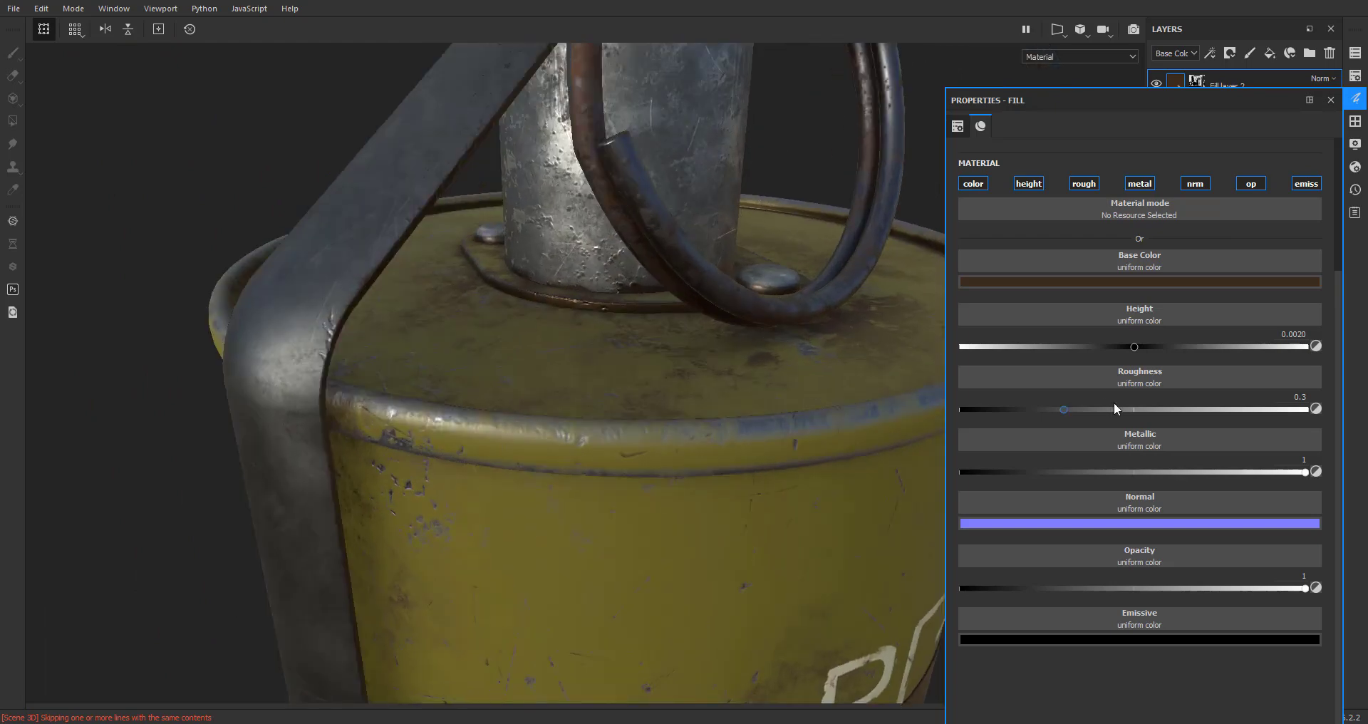
{"action": "left_click_drag", "start_coordinate": [1063, 411], "coordinate": [1189, 414]}
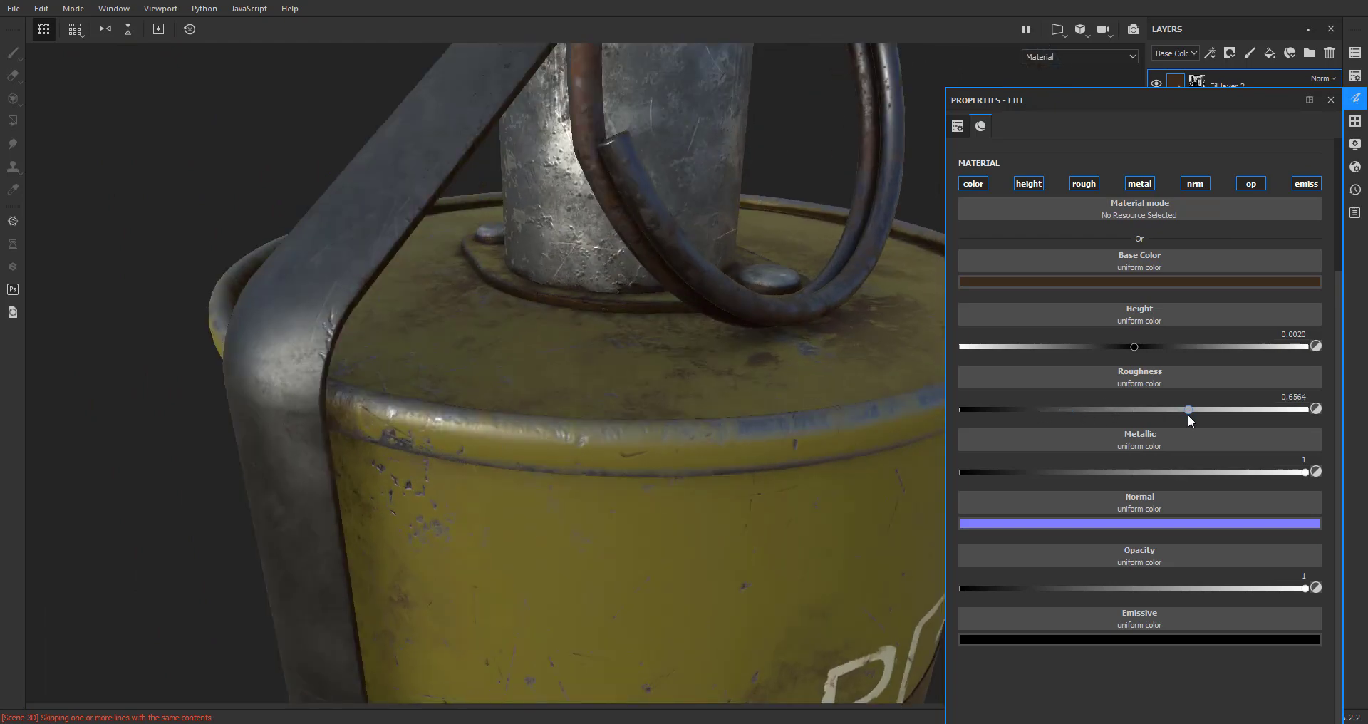
{"action": "scroll", "coordinate": [714, 416], "scroll_direction": "down", "scroll_amount": 5}
{"action": "scroll", "coordinate": [705, 395], "scroll_direction": "up", "scroll_amount": 3}
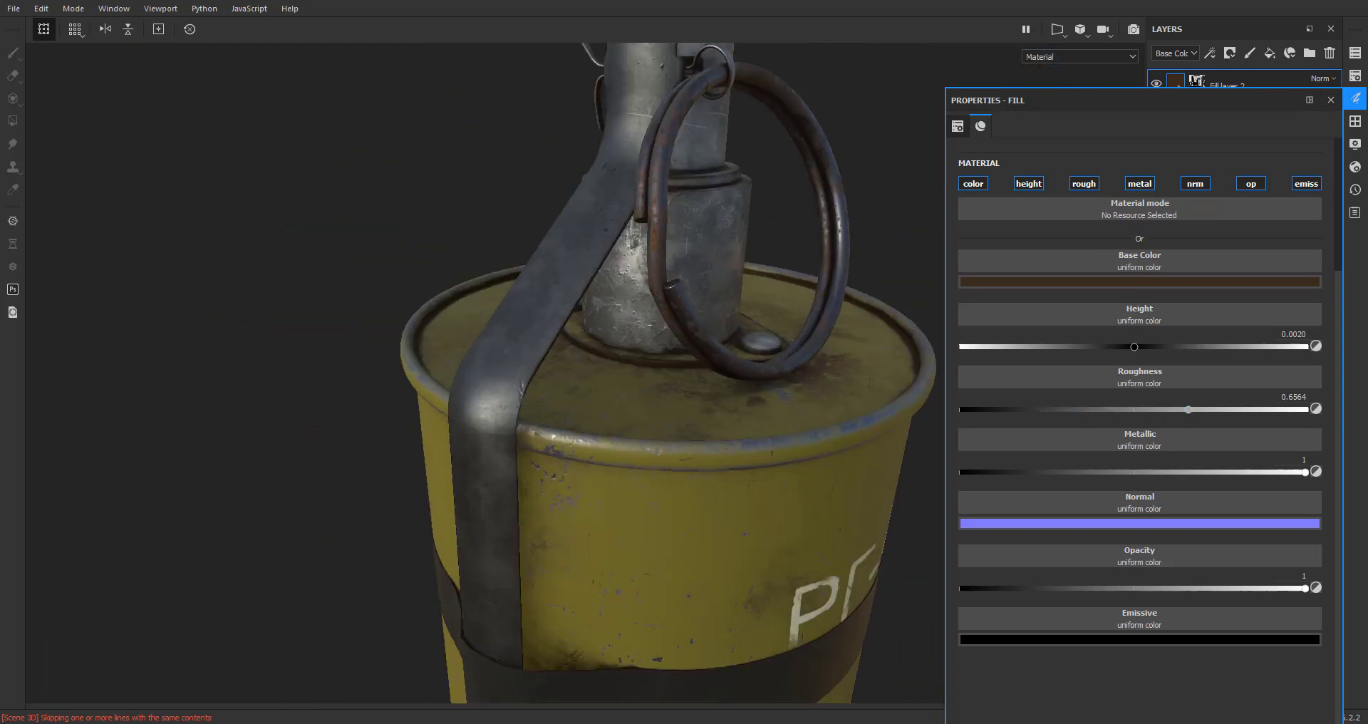
Select the Paint effect in Fill layer 2's mask and examine the cavity dirt on the lid, around the fuze base and along the spoon
{"action": "left_click", "coordinate": [1331, 100]}
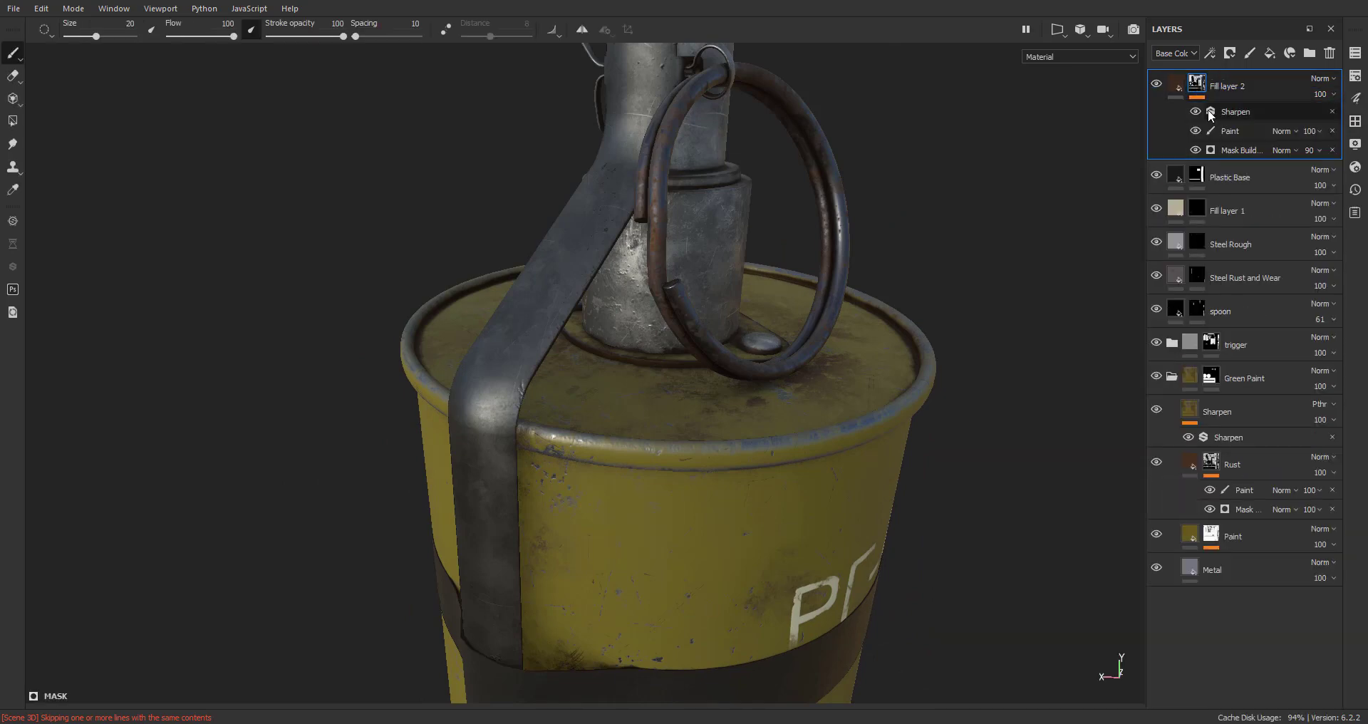
{"action": "left_click", "coordinate": [1226, 131]}
{"action": "scroll", "coordinate": [666, 269], "scroll_direction": "up", "scroll_amount": 2}
{"action": "left_click_drag", "start_coordinate": [665, 268], "coordinate": [675, 357], "text": "alt"}
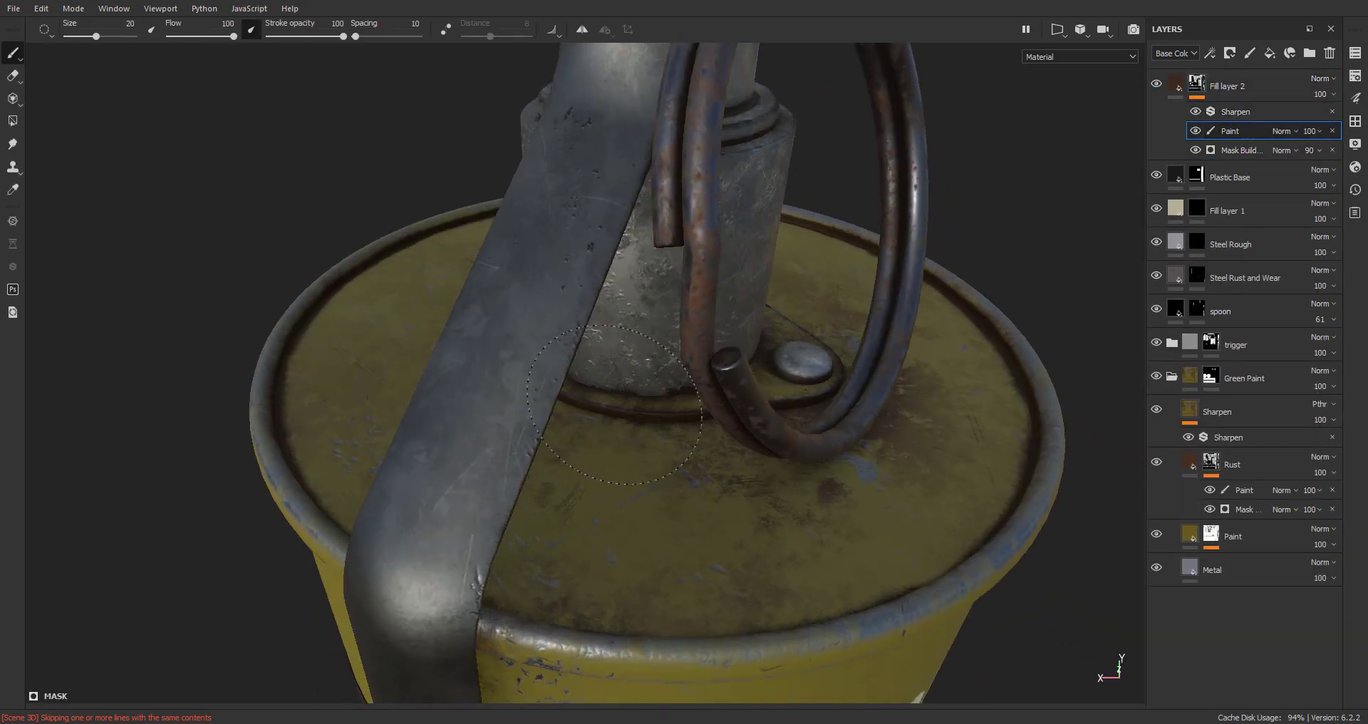
{"action": "mouse_move", "coordinate": [768, 436]}
{"action": "left_mouse_down", "text": "alt"}
{"action": "mouse_move", "coordinate": [696, 375]}
{"action": "mouse_move", "coordinate": [404, 316]}
{"action": "mouse_move", "coordinate": [471, 198]}
{"action": "left_mouse_up", "text": "alt"}
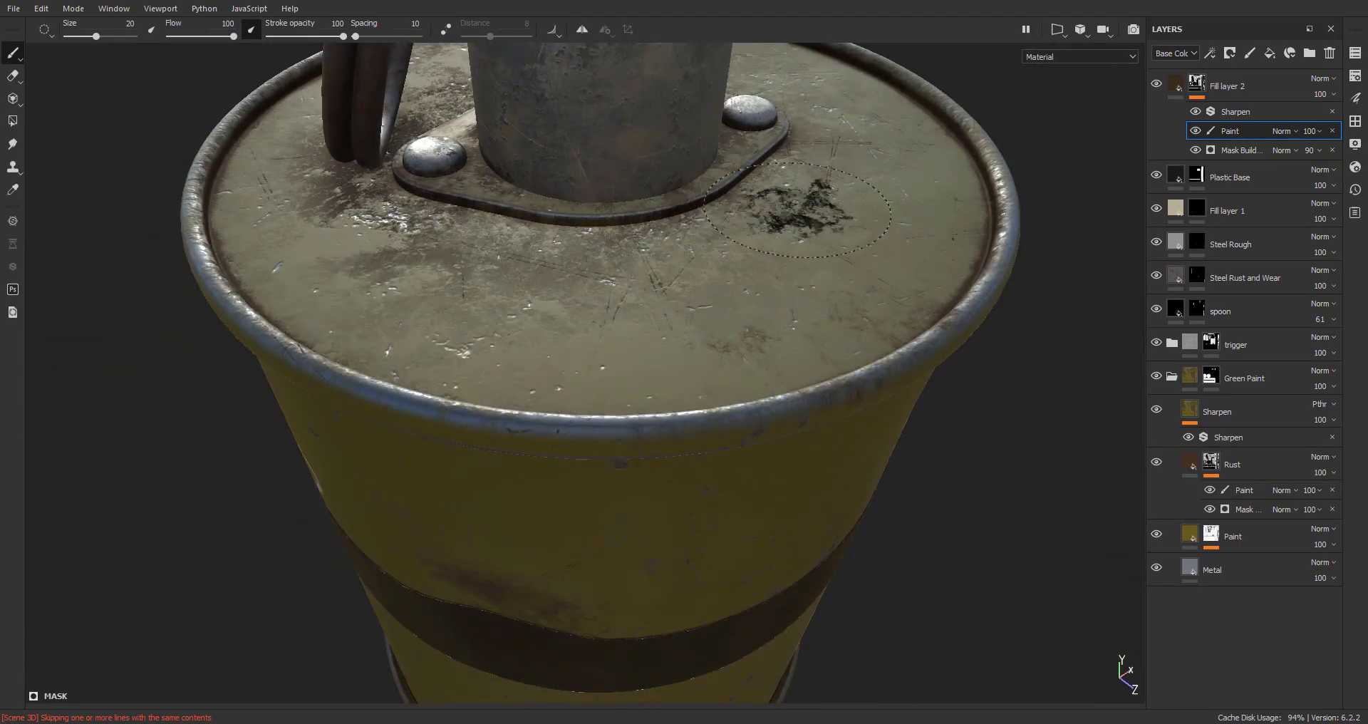
{"action": "scroll", "coordinate": [563, 346], "scroll_direction": "down", "scroll_amount": 3}
{"action": "mouse_move", "coordinate": [562, 345]}
{"action": "left_mouse_down", "text": "alt"}
{"action": "mouse_move", "coordinate": [608, 367]}
{"action": "mouse_move", "coordinate": [719, 339]}
{"action": "mouse_move", "coordinate": [1033, 352]}
{"action": "mouse_move", "coordinate": [916, 312]}
{"action": "mouse_move", "coordinate": [819, 370]}
{"action": "left_mouse_up", "text": "alt"}
{"action": "scroll", "coordinate": [777, 467], "scroll_direction": "down", "scroll_amount": 3}
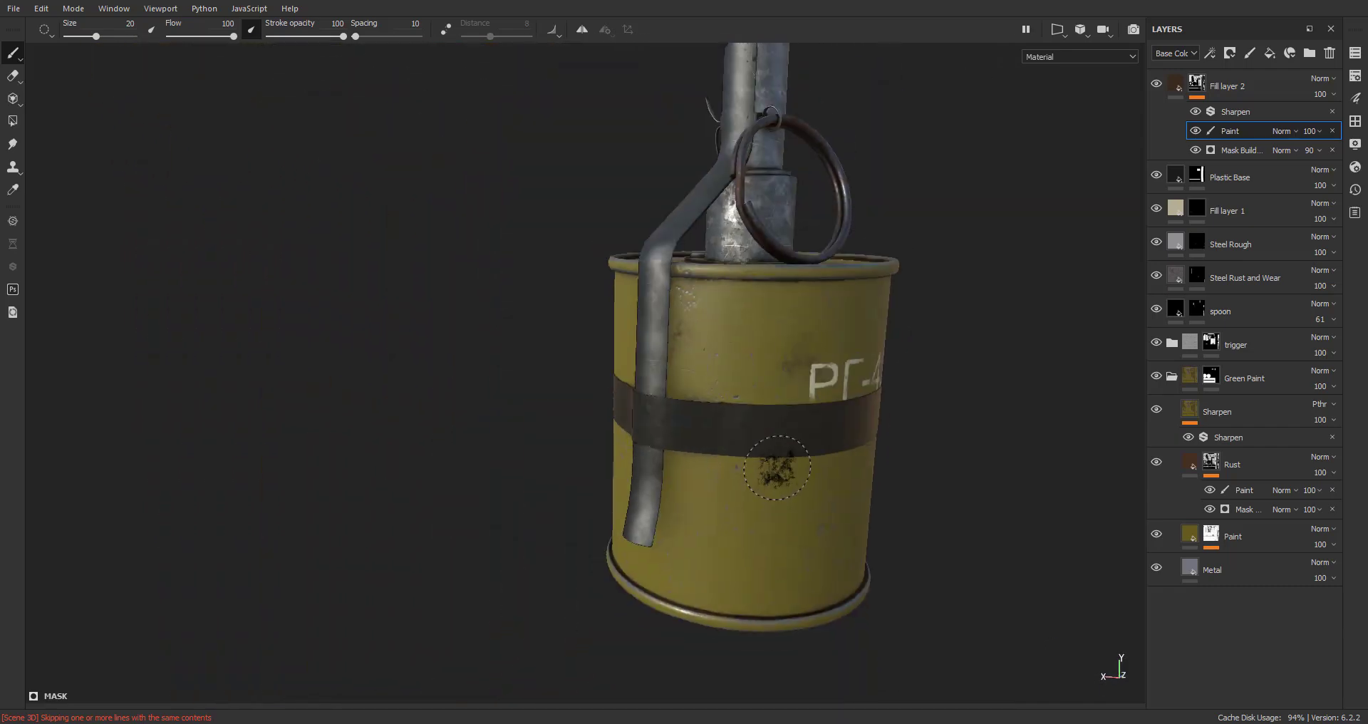
Examine the cavity dirt on the grenade body around the РГ-42 marking, the dark band and the upper rim
{"action": "left_click_drag", "start_coordinate": [777, 467], "coordinate": [661, 449], "text": "alt"}
{"action": "scroll", "coordinate": [712, 427], "scroll_direction": "down", "scroll_amount": 3}
{"action": "middle_click_drag", "start_coordinate": [772, 415], "coordinate": [667, 442], "text": "alt"}
{"action": "scroll", "coordinate": [667, 442], "scroll_direction": "up", "scroll_amount": 5}
{"action": "mouse_move", "coordinate": [667, 442]}
{"action": "left_mouse_down", "text": "alt"}
{"action": "mouse_move", "coordinate": [707, 408]}
{"action": "mouse_move", "coordinate": [974, 418]}
{"action": "mouse_move", "coordinate": [755, 442]}
{"action": "mouse_move", "coordinate": [841, 467]}
{"action": "mouse_move", "coordinate": [877, 498]}
{"action": "mouse_move", "coordinate": [805, 485]}
{"action": "mouse_move", "coordinate": [616, 373]}
{"action": "left_mouse_up", "text": "alt"}
{"action": "scroll", "coordinate": [805, 484], "scroll_direction": "up", "scroll_amount": 3}
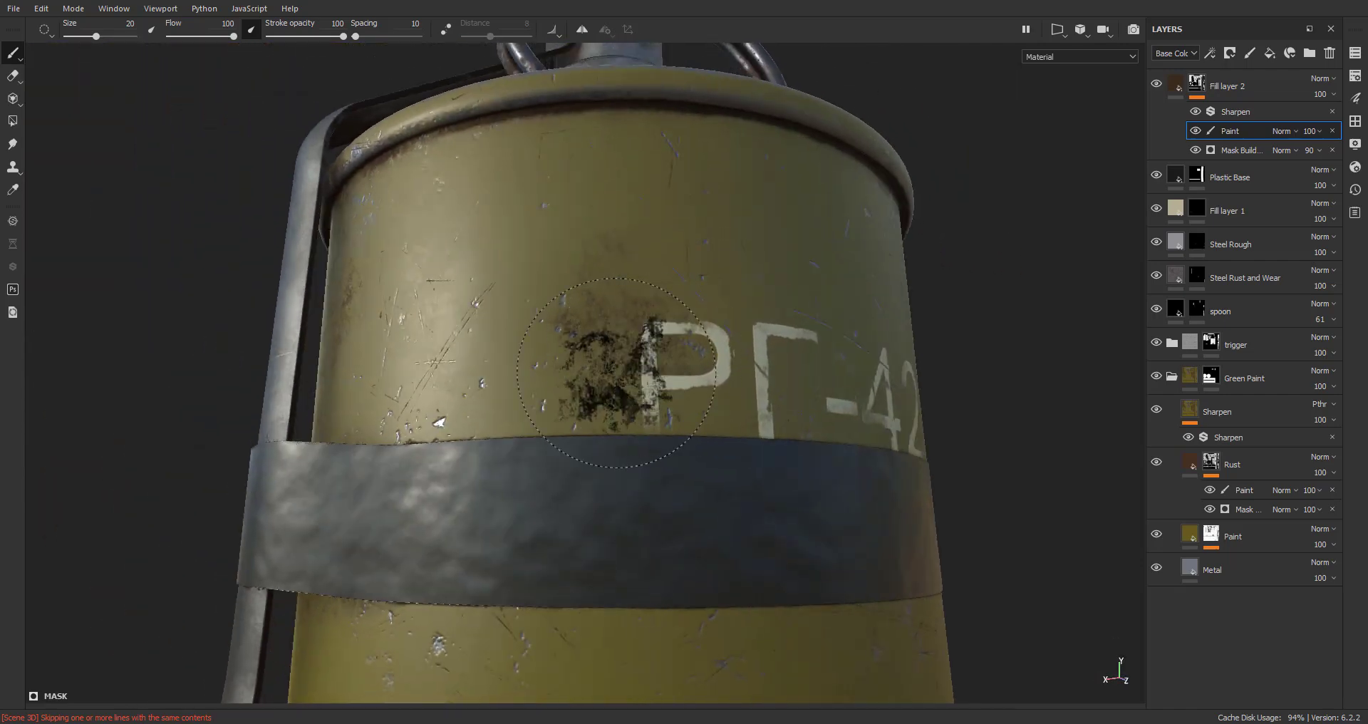
{"action": "scroll", "coordinate": [616, 373], "scroll_direction": "down", "scroll_amount": 3}
{"action": "mouse_move", "coordinate": [736, 425]}
{"action": "middle_mouse_down", "text": "alt"}
{"action": "mouse_move", "coordinate": [757, 425]}
{"action": "mouse_move", "coordinate": [809, 332]}
{"action": "middle_mouse_up", "text": "alt"}
{"action": "left_click_drag", "start_coordinate": [706, 403], "coordinate": [641, 388], "text": "alt"}
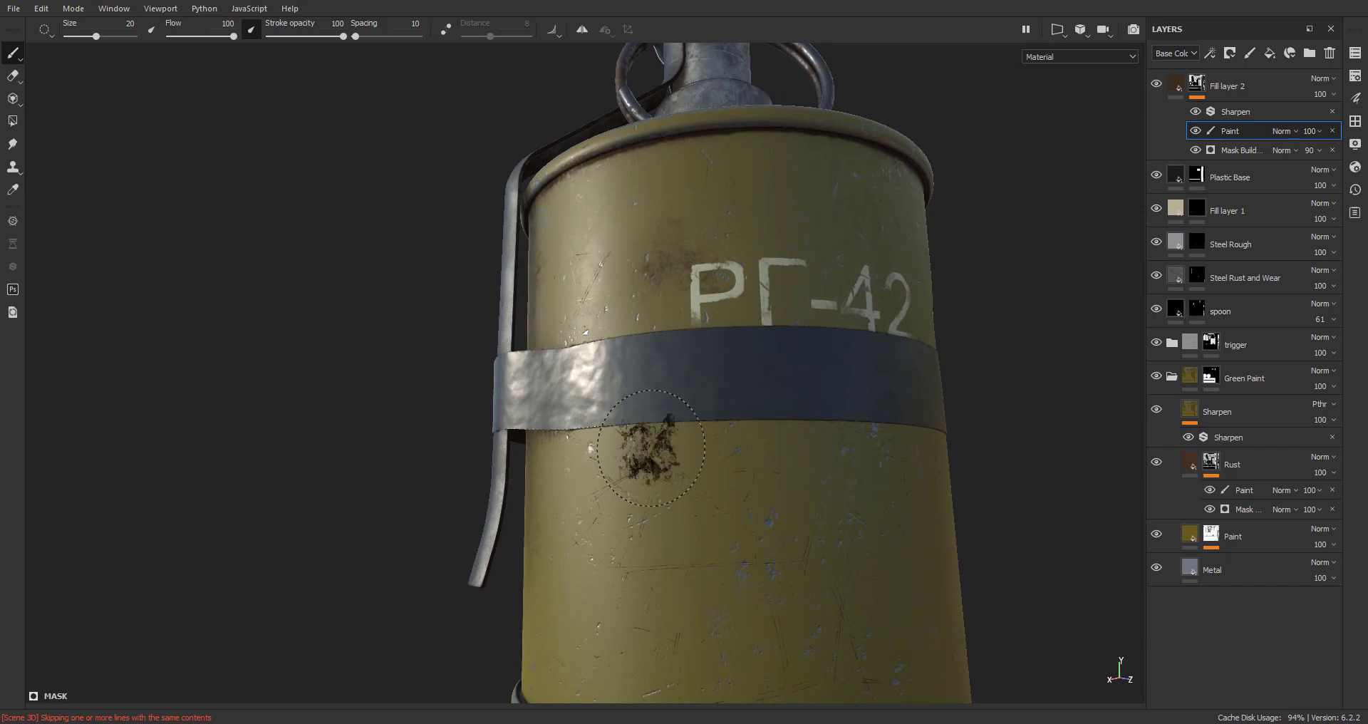
{"action": "left_click_drag", "start_coordinate": [651, 448], "coordinate": [841, 347], "text": "alt"}
Add a new fill layer at the top of the stack and give it a black mask
{"action": "left_click", "coordinate": [1270, 53]}
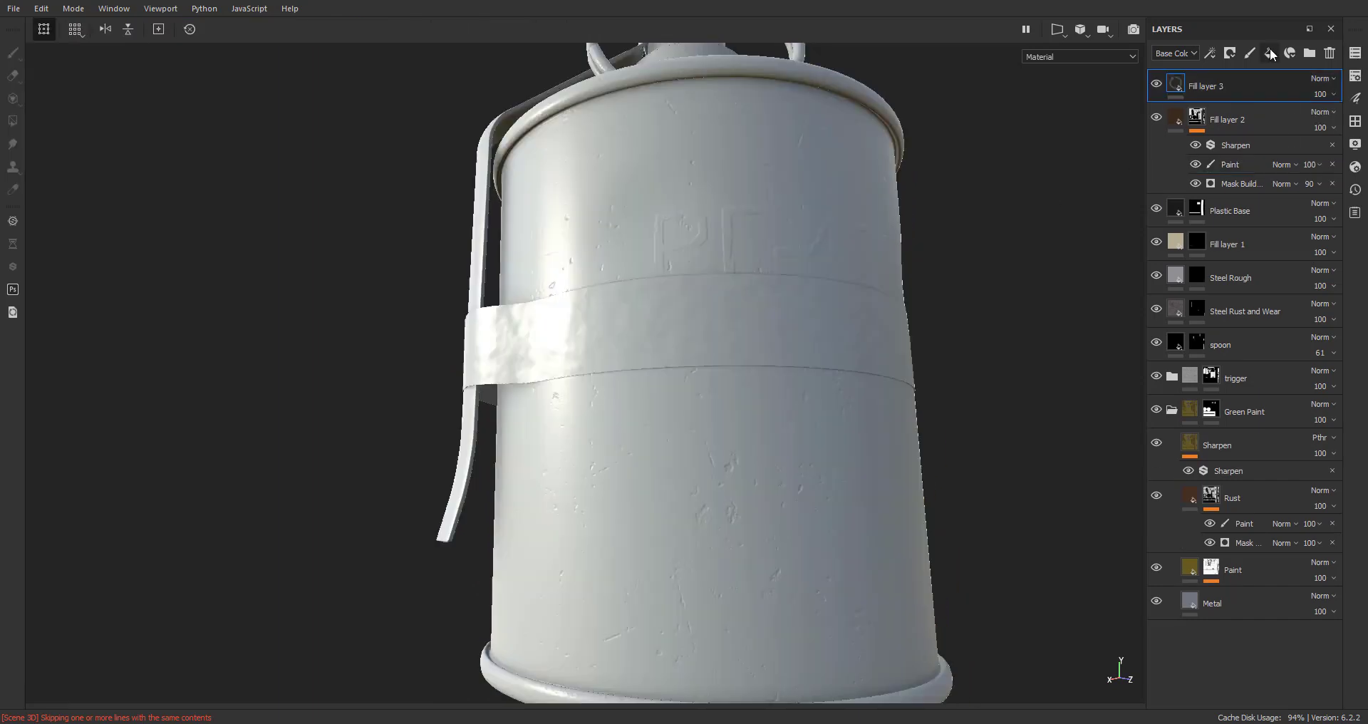
{"action": "right_click", "coordinate": [1225, 83]}
{"action": "left_click", "coordinate": [1241, 107]}
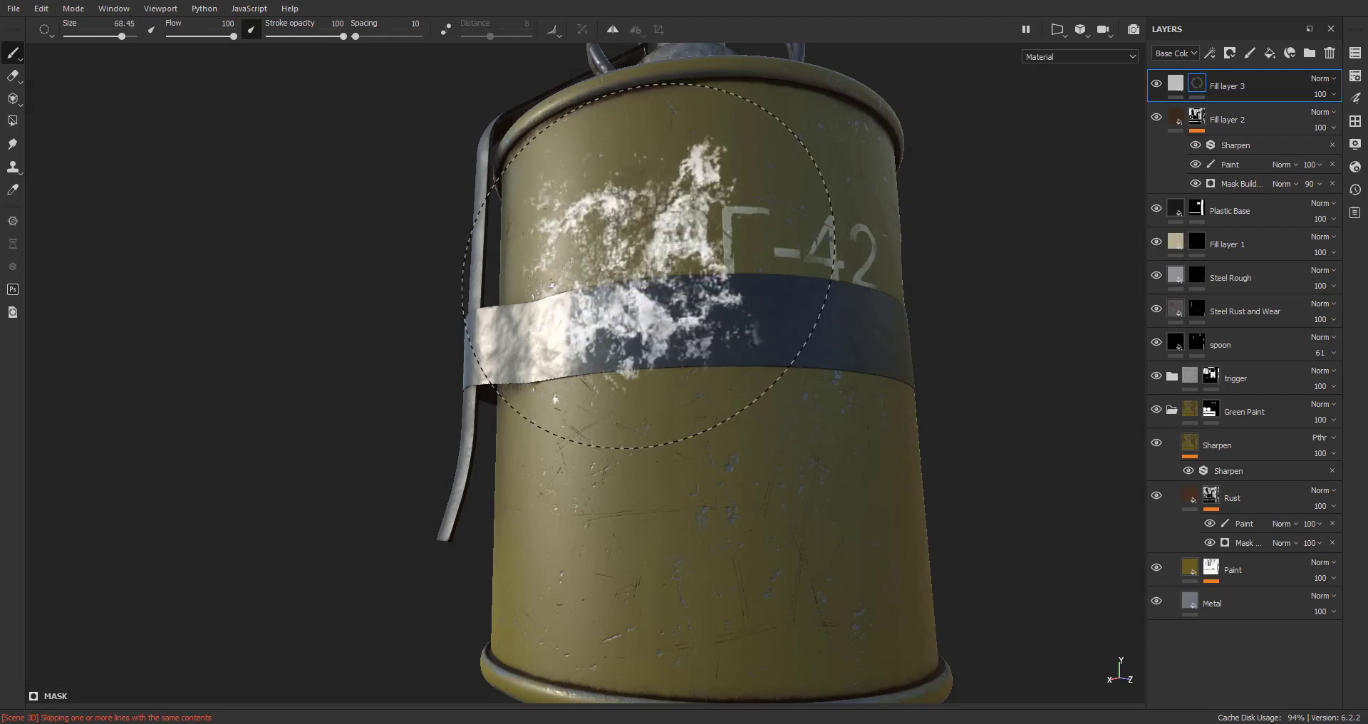
Paint large grungy patches into Fill layer 3's mask on the body around the РГ-42 marking, using a brush size of 68.45
{"action": "mouse_move", "coordinate": [649, 266]}
{"action": "right_mouse_down", "text": "alt"}
{"action": "mouse_move", "coordinate": [708, 424]}
{"action": "mouse_move", "coordinate": [683, 397]}
{"action": "right_mouse_up", "text": "alt"}
{"action": "left_click_drag", "start_coordinate": [683, 397], "coordinate": [719, 450], "text": "alt"}
{"action": "middle_click_drag", "start_coordinate": [720, 450], "coordinate": [697, 369], "text": "alt"}
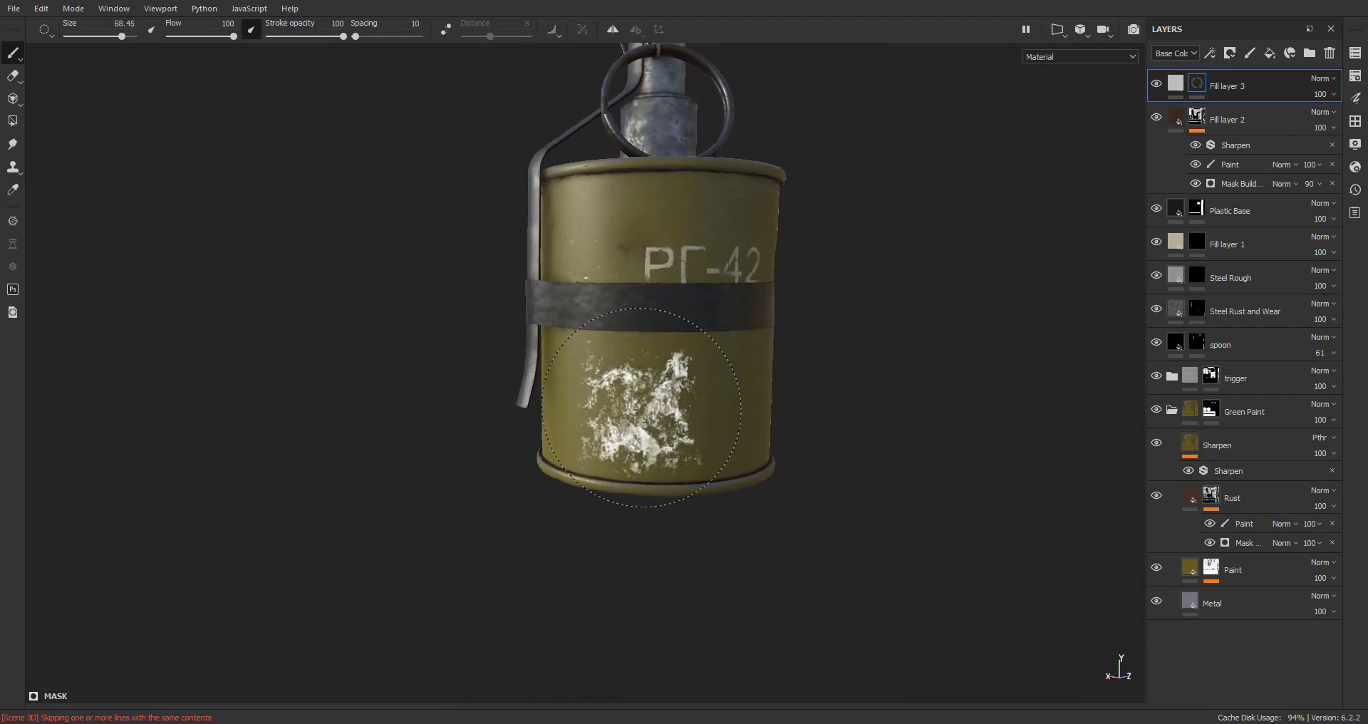
{"action": "left_click_drag", "start_coordinate": [832, 439], "coordinate": [774, 401], "text": "alt"}
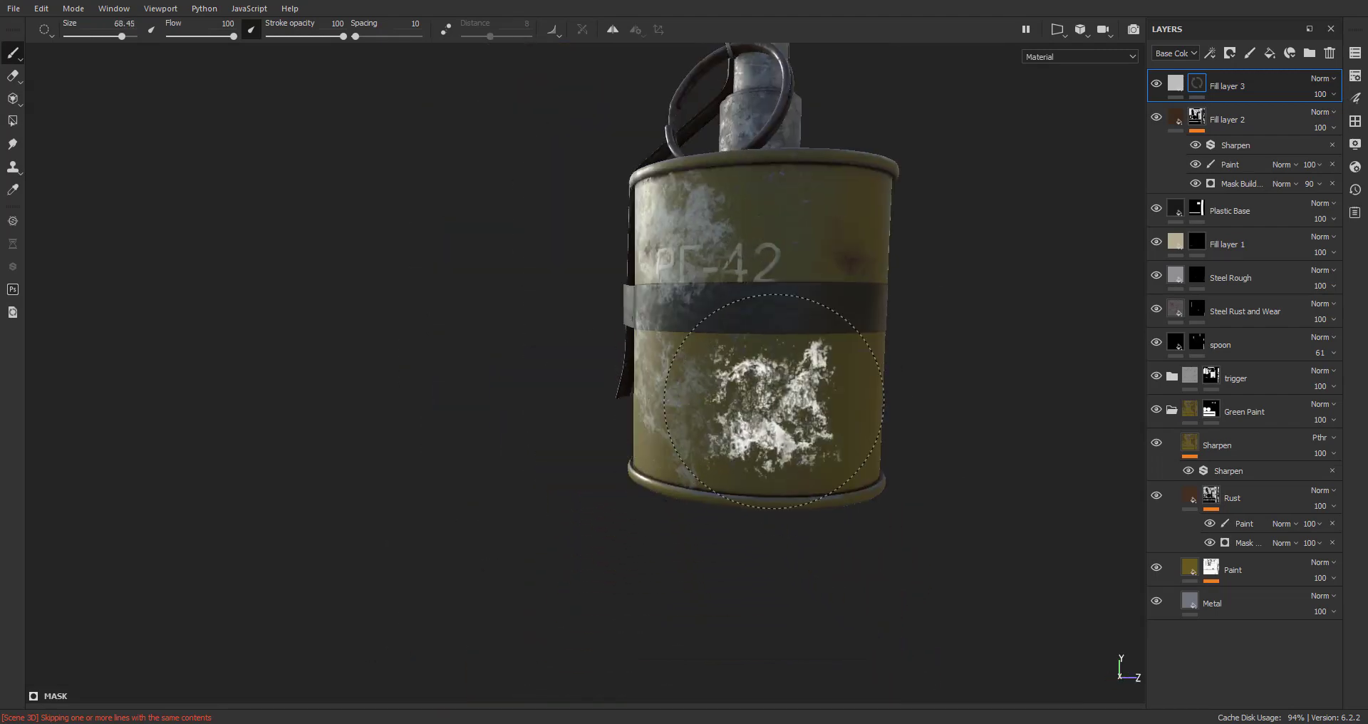
{"action": "left_click_drag", "start_coordinate": [947, 488], "coordinate": [703, 174], "text": "alt"}
{"action": "left_click", "coordinate": [608, 322]}
{"action": "left_click_drag", "start_coordinate": [927, 420], "coordinate": [812, 388], "text": "alt"}
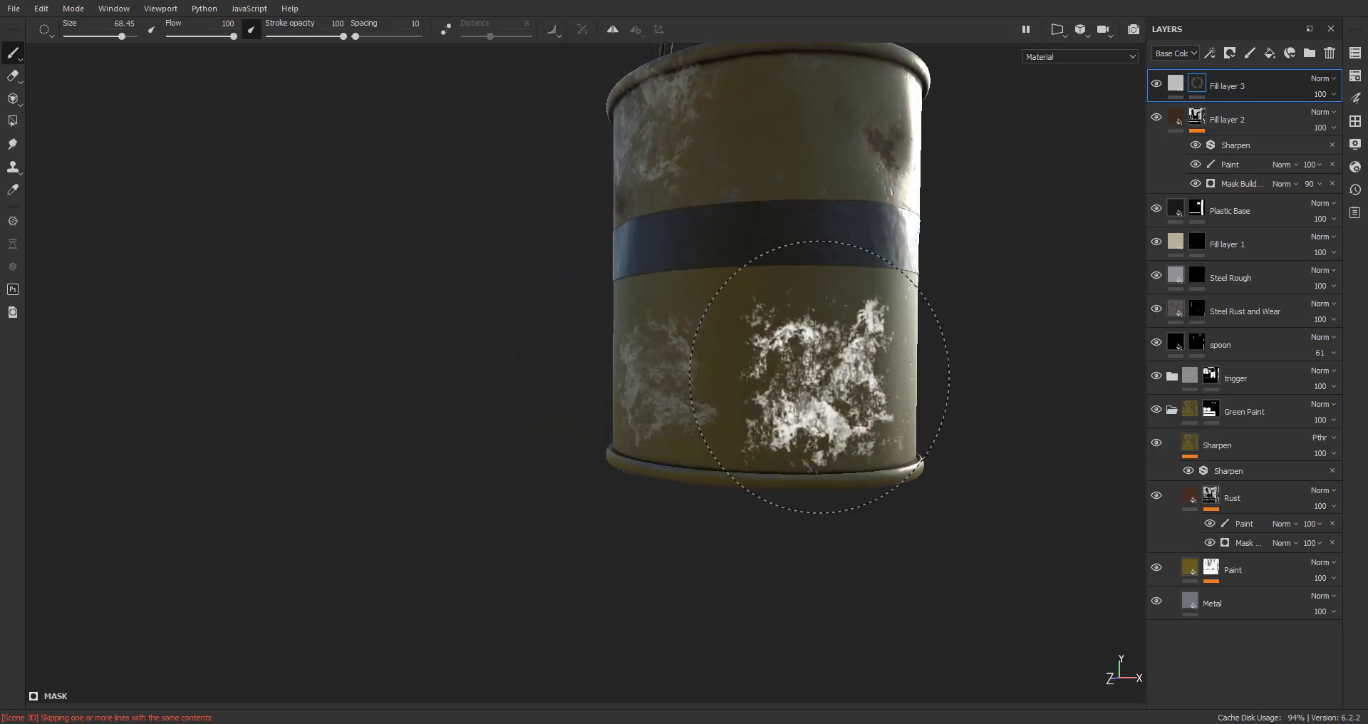
Continue the grungy mask patches around the back of the body, across the band and beside the spoon
{"action": "left_click", "coordinate": [824, 376]}
{"action": "left_click", "coordinate": [816, 158]}
{"action": "mouse_move", "coordinate": [927, 410]}
{"action": "left_mouse_down", "text": "alt"}
{"action": "mouse_move", "coordinate": [733, 425]}
{"action": "mouse_move", "coordinate": [701, 410]}
{"action": "left_mouse_up", "text": "alt"}
{"action": "left_click", "coordinate": [715, 319]}
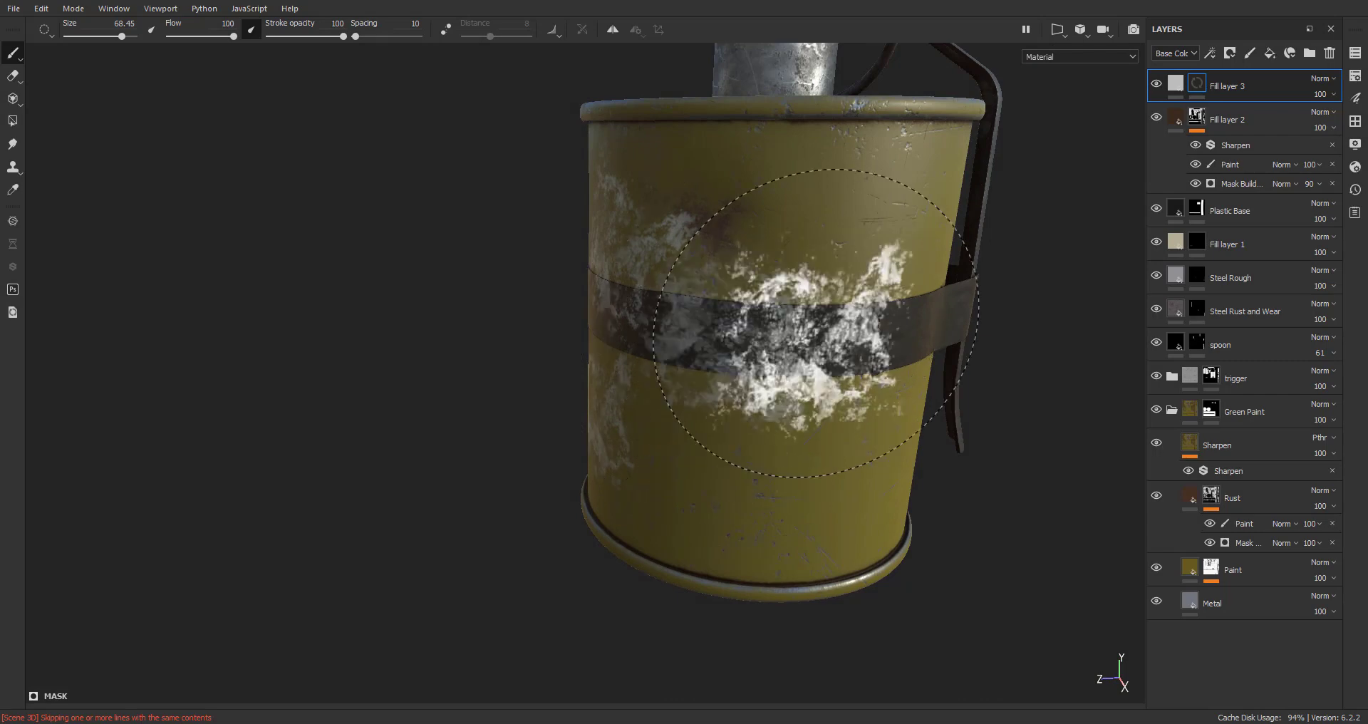
{"action": "left_click", "coordinate": [828, 306]}
{"action": "left_click_drag", "start_coordinate": [848, 445], "coordinate": [570, 413], "text": "alt"}
{"action": "left_click", "coordinate": [588, 187]}
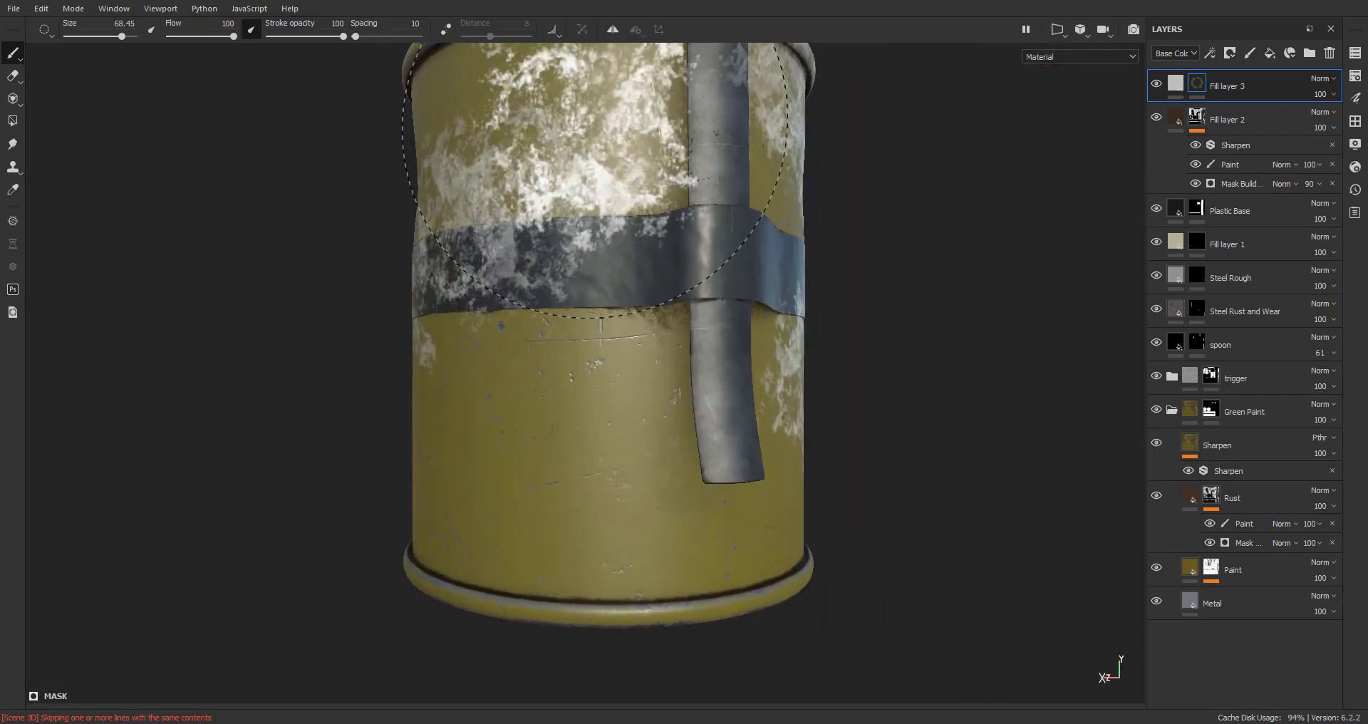
{"action": "left_click", "coordinate": [578, 481]}
Fill the remaining gaps around the body with more mask patches, including over the dark band on the back and front
{"action": "scroll", "coordinate": [406, 406], "scroll_direction": "down", "scroll_amount": 3}
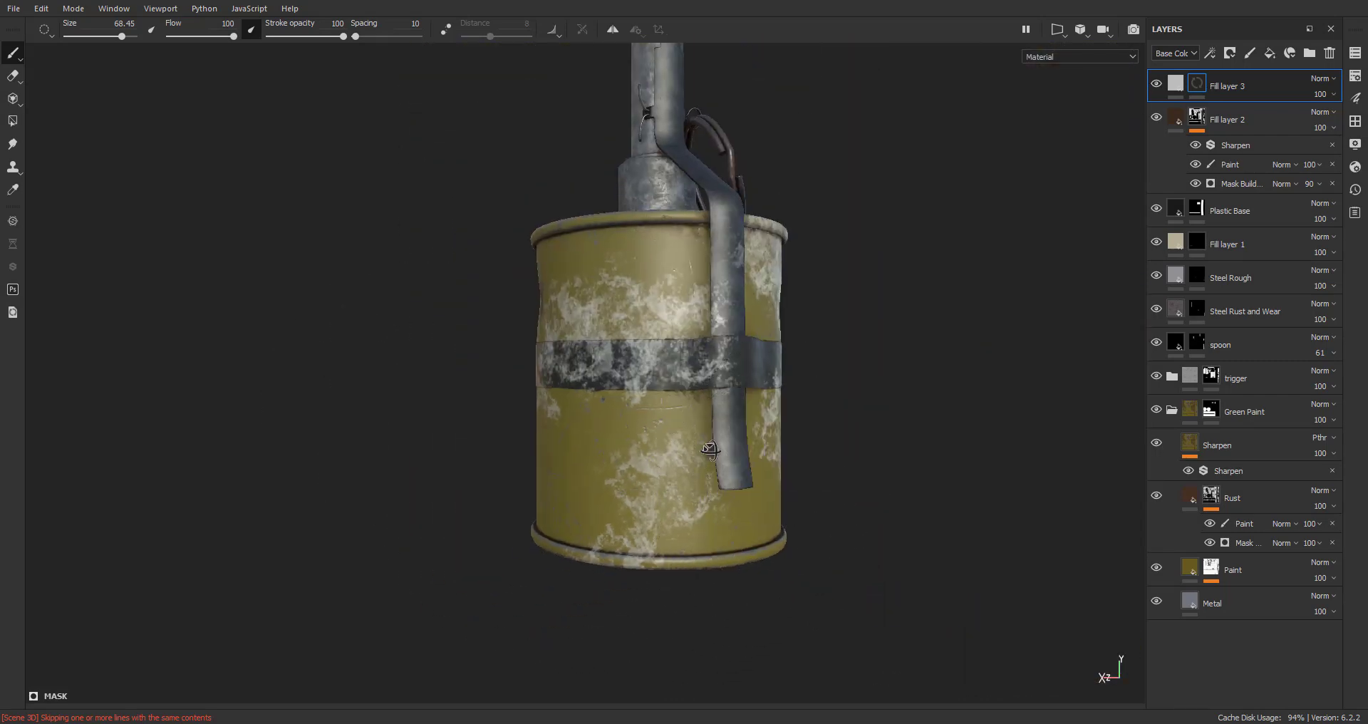
{"action": "mouse_move", "coordinate": [605, 442]}
{"action": "left_mouse_down", "text": "alt"}
{"action": "mouse_move", "coordinate": [399, 434]}
{"action": "mouse_move", "coordinate": [256, 410]}
{"action": "left_mouse_up", "text": "alt"}
{"action": "left_click_drag", "start_coordinate": [755, 442], "coordinate": [559, 430], "text": "alt"}
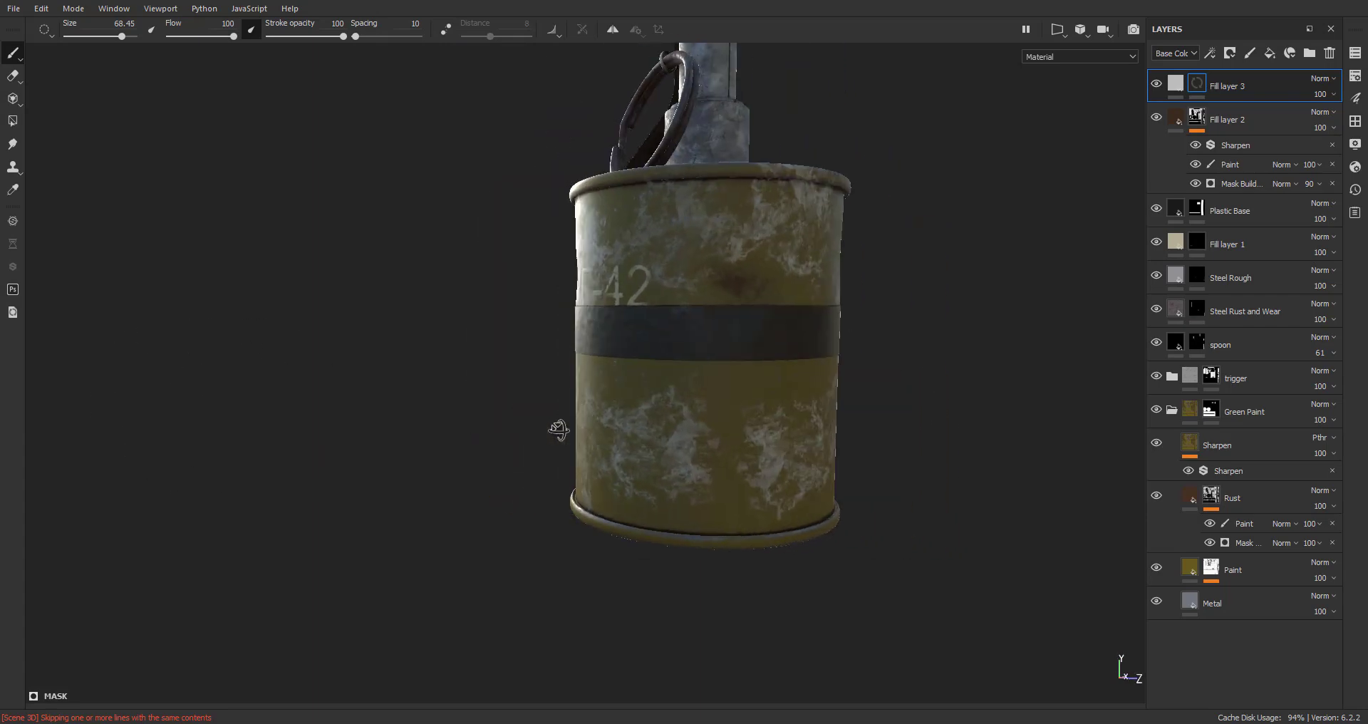
{"action": "left_click_drag", "start_coordinate": [657, 378], "coordinate": [399, 374], "text": "alt"}
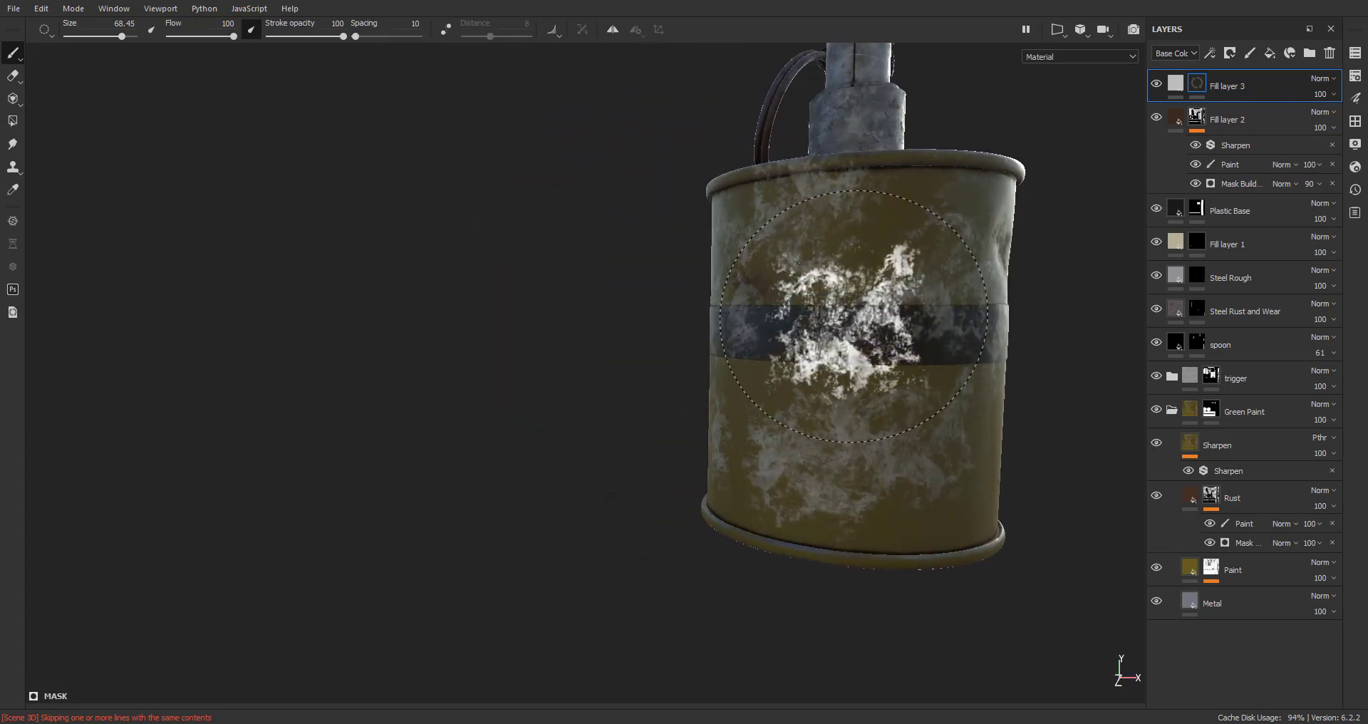
{"action": "left_click", "coordinate": [855, 317]}
{"action": "left_click_drag", "start_coordinate": [528, 384], "coordinate": [1340, 421], "text": "alt"}
{"action": "left_click_drag", "start_coordinate": [659, 363], "coordinate": [678, 336], "text": "alt"}
{"action": "scroll", "coordinate": [727, 348], "scroll_direction": "up", "scroll_amount": 1}
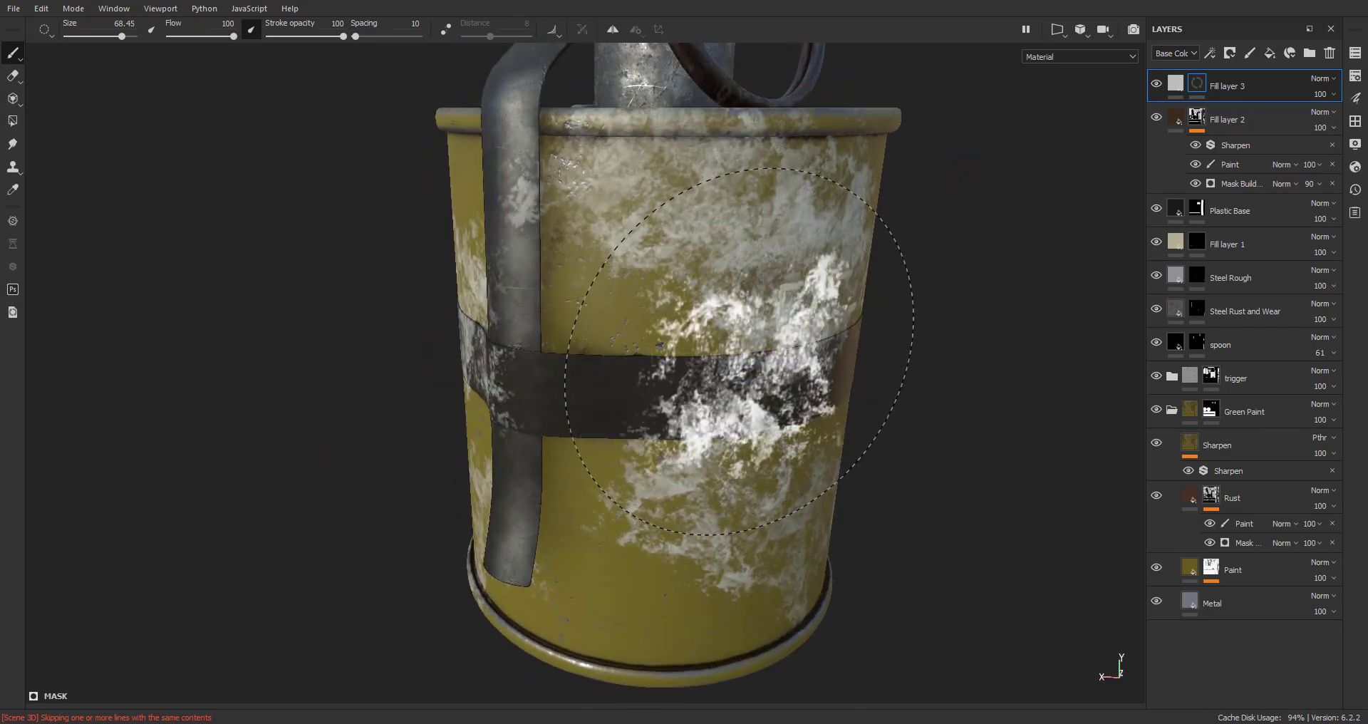
Break up the mask patches on the front and side of the body with a black brush of size 18.1
{"action": "scroll", "coordinate": [716, 339], "scroll_direction": "up", "scroll_amount": 2}
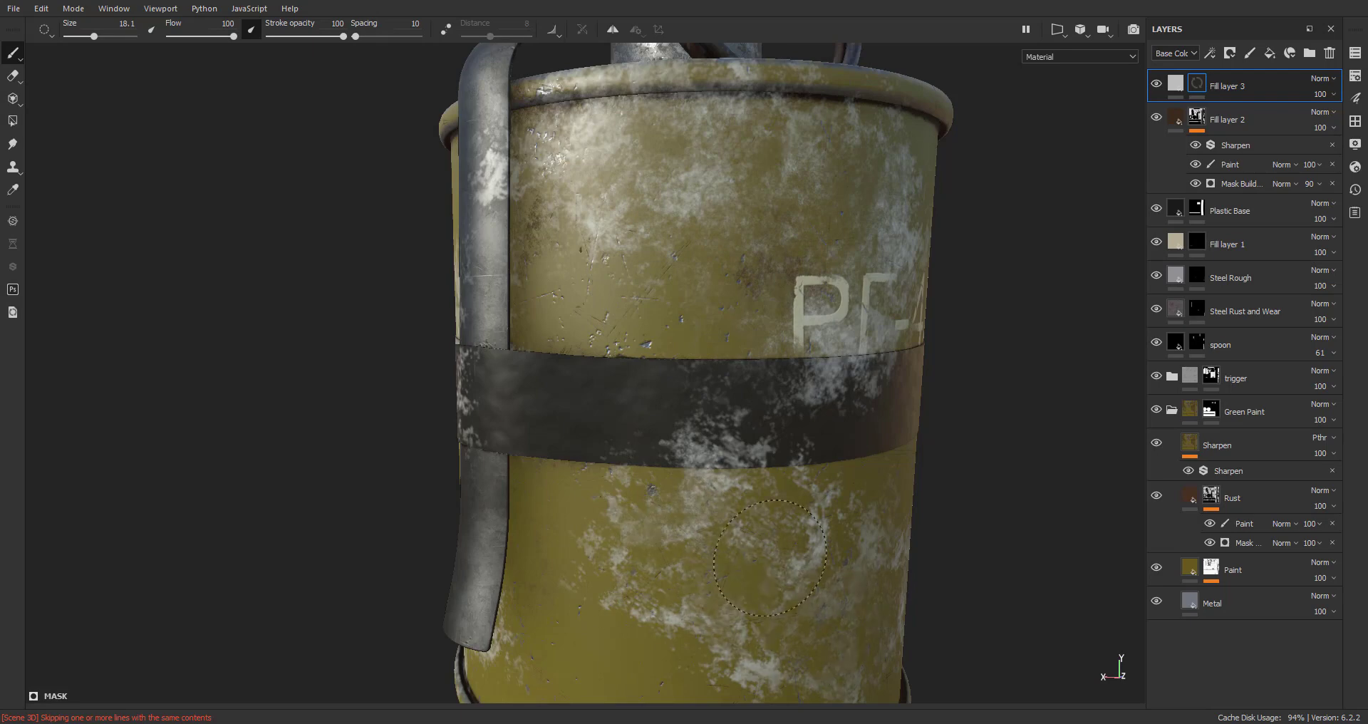
{"action": "scroll", "coordinate": [864, 614], "scroll_direction": "down", "scroll_amount": 4}
{"action": "left_click_drag", "start_coordinate": [933, 566], "coordinate": [884, 542], "text": "alt"}
{"action": "middle_click_drag", "start_coordinate": [884, 538], "coordinate": [741, 371], "text": "alt"}
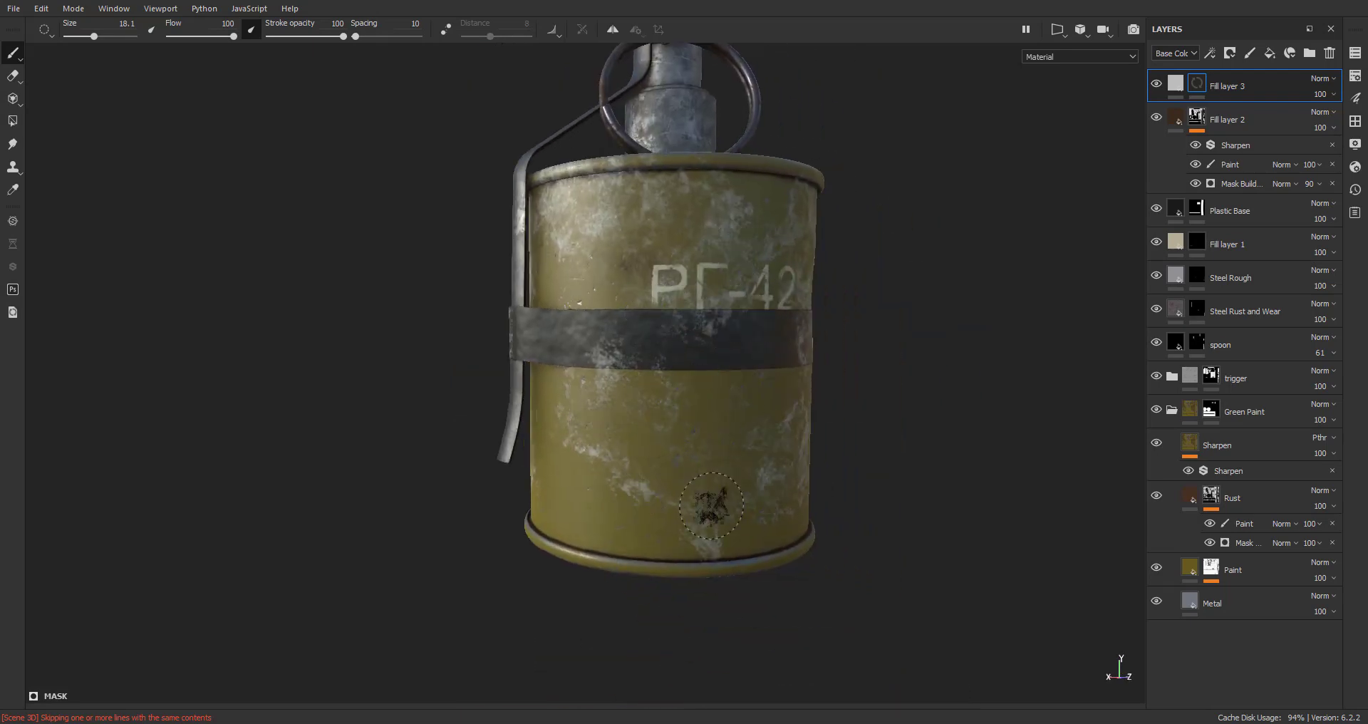
{"action": "left_click_drag", "start_coordinate": [712, 505], "coordinate": [624, 527], "text": "alt"}
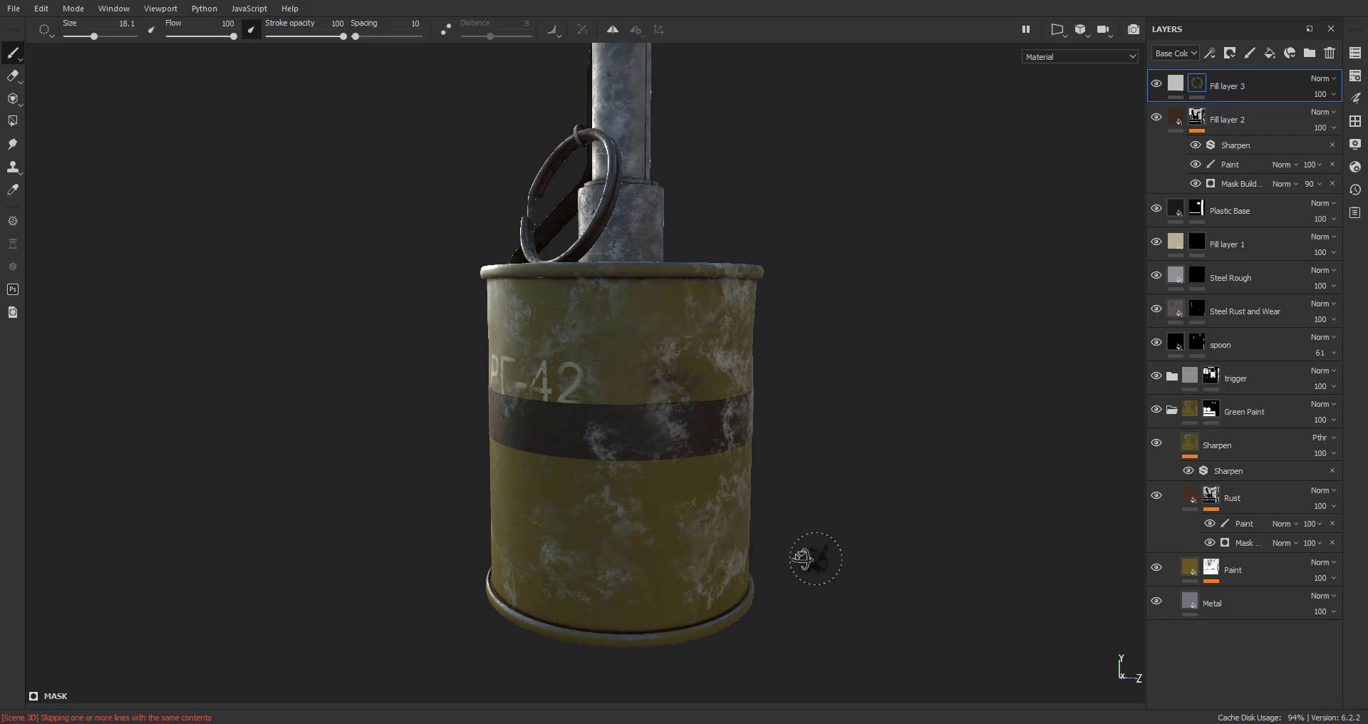
{"action": "mouse_move", "coordinate": [802, 559]}
{"action": "left_mouse_down", "text": "alt"}
{"action": "mouse_move", "coordinate": [662, 525]}
{"action": "mouse_move", "coordinate": [697, 323]}
{"action": "left_mouse_up", "text": "alt"}
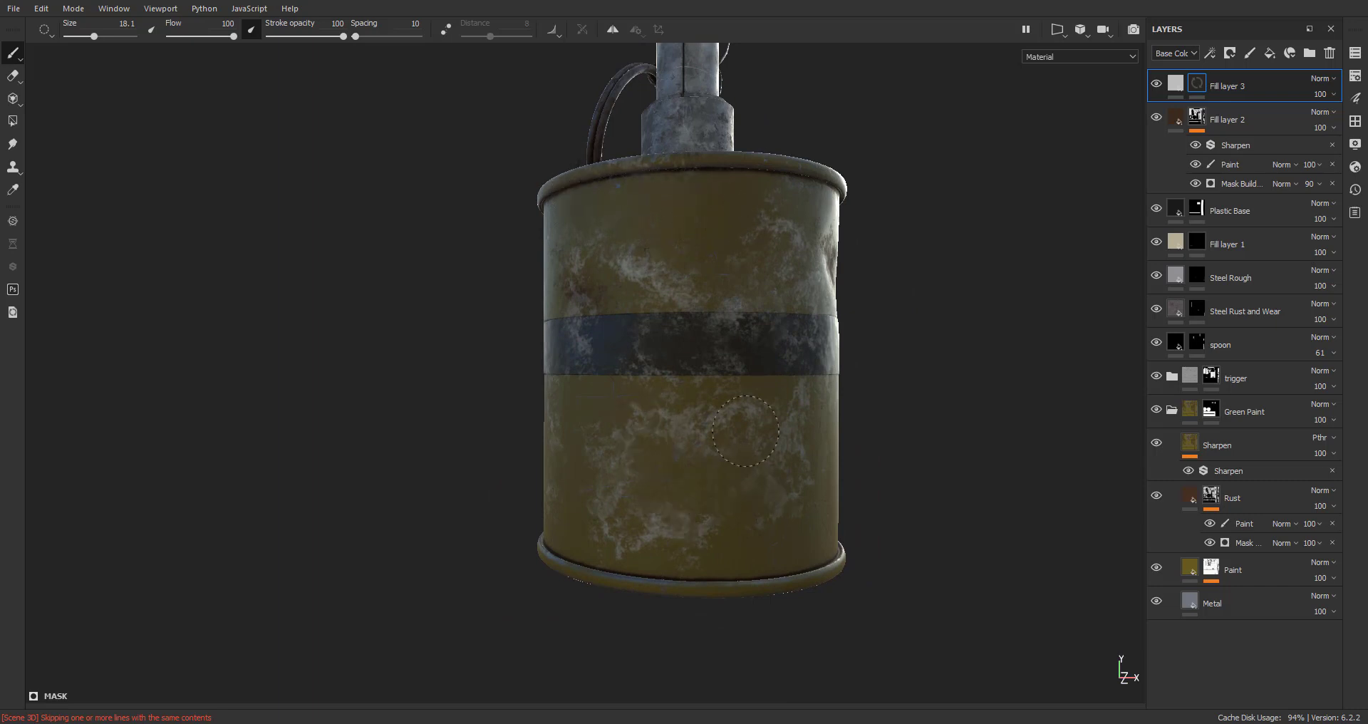
{"action": "mouse_move", "coordinate": [753, 502]}
{"action": "left_mouse_down", "text": "alt"}
{"action": "mouse_move", "coordinate": [503, 473]}
{"action": "mouse_move", "coordinate": [621, 390]}
{"action": "left_mouse_up", "text": "alt"}
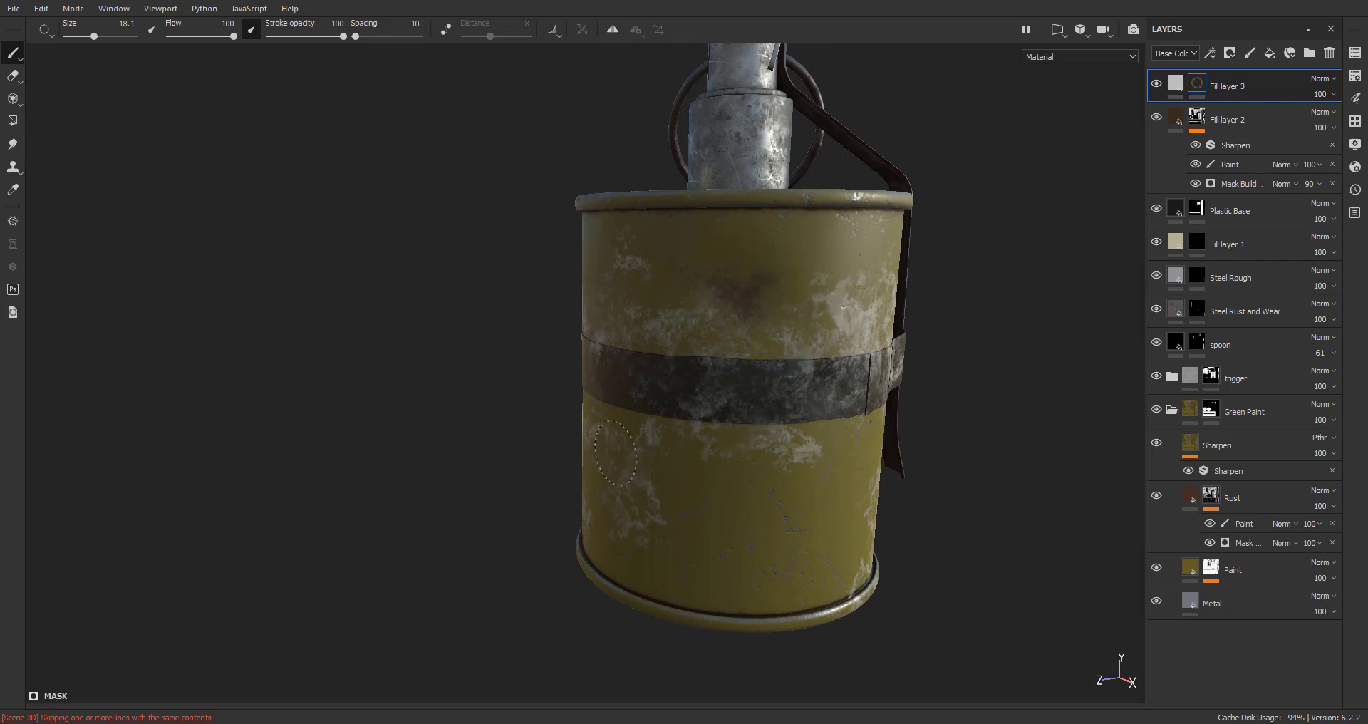
Thin out the mask patches around the rest of the body and on the dark band with the black grunge brush
{"action": "mouse_move", "coordinate": [903, 539]}
{"action": "left_mouse_down", "text": "alt"}
{"action": "mouse_move", "coordinate": [940, 520]}
{"action": "mouse_move", "coordinate": [743, 474]}
{"action": "mouse_move", "coordinate": [813, 392]}
{"action": "left_mouse_up", "text": "alt"}
{"action": "left_click_drag", "start_coordinate": [707, 435], "coordinate": [696, 494], "text": "alt"}
{"action": "mouse_move", "coordinate": [622, 514]}
{"action": "left_mouse_down", "text": "alt"}
{"action": "mouse_move", "coordinate": [779, 273]}
{"action": "mouse_move", "coordinate": [983, 482]}
{"action": "mouse_move", "coordinate": [523, 467]}
{"action": "mouse_move", "coordinate": [818, 460]}
{"action": "mouse_move", "coordinate": [885, 479]}
{"action": "mouse_move", "coordinate": [738, 473]}
{"action": "mouse_move", "coordinate": [672, 382]}
{"action": "left_mouse_up", "text": "alt"}
{"action": "middle_click_drag", "start_coordinate": [672, 381], "coordinate": [578, 376], "text": "alt"}
{"action": "right_click_drag", "start_coordinate": [578, 375], "coordinate": [763, 366], "text": "alt"}
{"action": "left_click_drag", "start_coordinate": [763, 366], "coordinate": [642, 328], "text": "alt"}
{"action": "middle_click_drag", "start_coordinate": [641, 327], "coordinate": [798, 372], "text": "alt"}
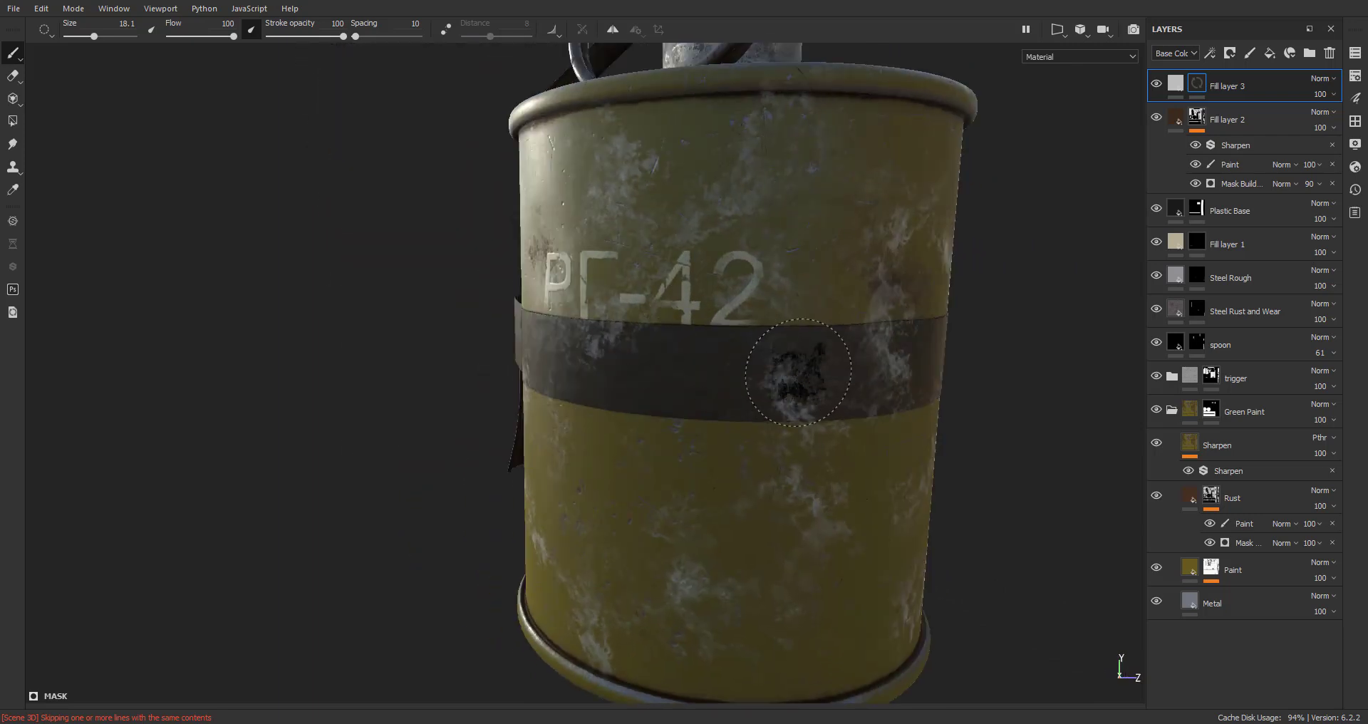
{"action": "left_click_drag", "start_coordinate": [910, 383], "coordinate": [755, 384], "text": "alt"}
{"action": "left_click_drag", "start_coordinate": [896, 368], "coordinate": [912, 470], "text": "alt"}
{"action": "left_click_drag", "start_coordinate": [801, 376], "coordinate": [1243, 411], "text": "alt"}
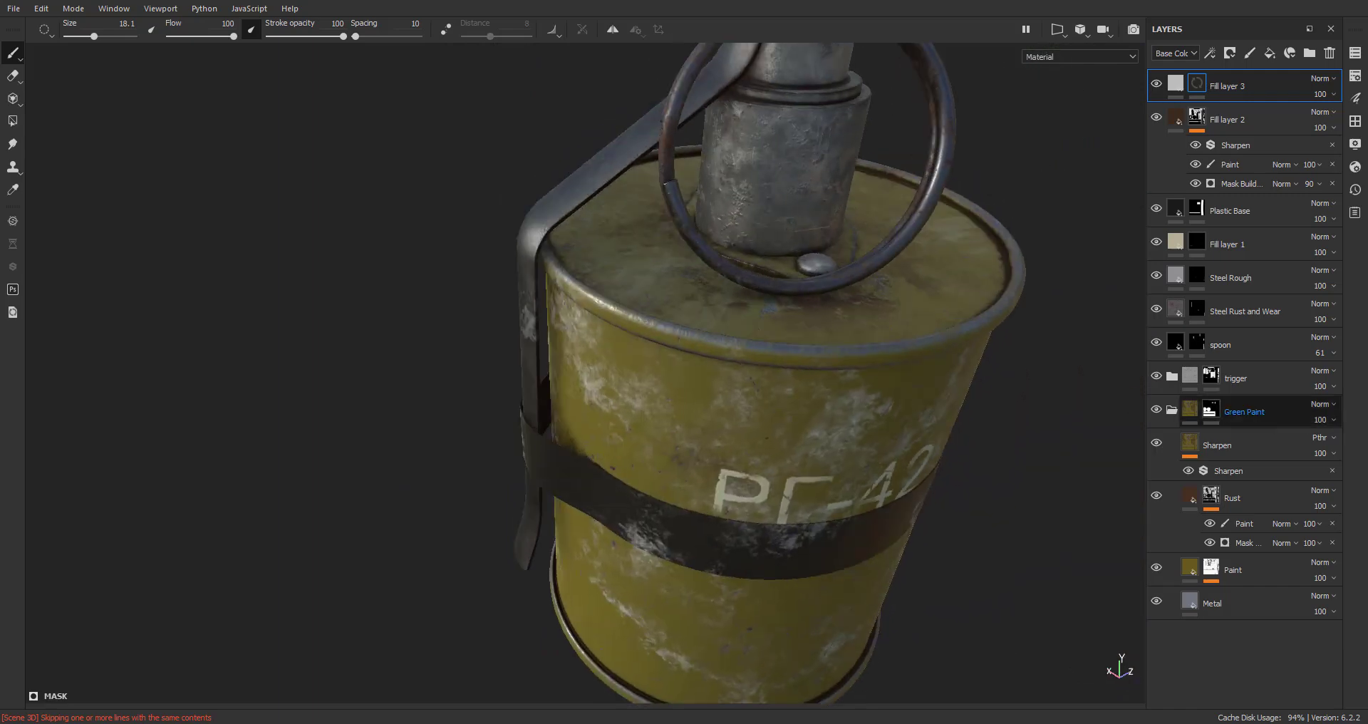
Erase the stray mask patches from the spoon beside the upper part of the body
{"action": "right_click_drag", "start_coordinate": [679, 488], "coordinate": [798, 485], "text": "alt"}
{"action": "left_click_drag", "start_coordinate": [703, 483], "coordinate": [865, 397], "text": "alt"}
{"action": "middle_click_drag", "start_coordinate": [864, 397], "coordinate": [933, 395], "text": "alt"}
{"action": "right_click_drag", "start_coordinate": [805, 427], "coordinate": [898, 428], "text": "alt"}
{"action": "left_click_drag", "start_coordinate": [837, 424], "coordinate": [930, 399], "text": "alt"}
{"action": "middle_click_drag", "start_coordinate": [732, 385], "coordinate": [855, 442], "text": "alt"}
{"action": "left_click_drag", "start_coordinate": [764, 421], "coordinate": [723, 499], "text": "alt"}
{"action": "right_click_drag", "start_coordinate": [720, 502], "coordinate": [635, 497], "text": "alt"}
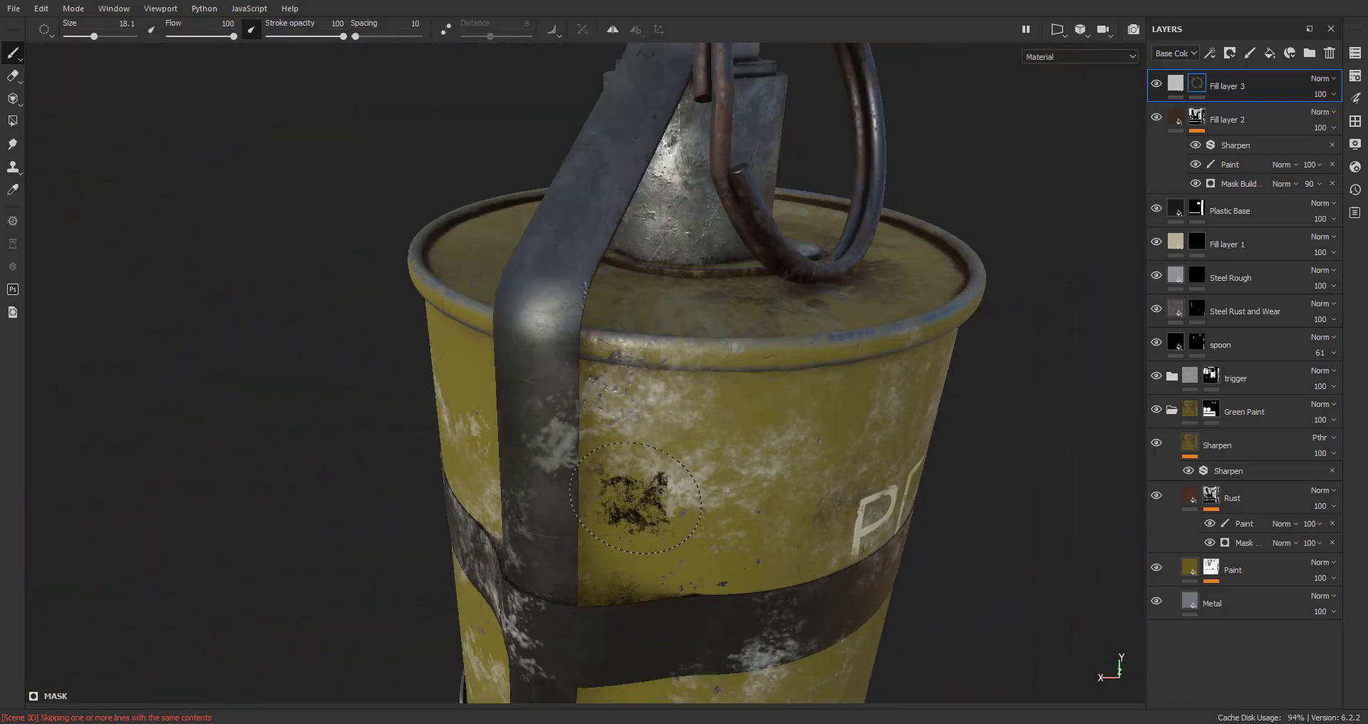
{"action": "left_click_drag", "start_coordinate": [537, 548], "coordinate": [493, 485], "text": "alt"}
{"action": "right_click_drag", "start_coordinate": [493, 484], "coordinate": [526, 484], "text": "alt"}
{"action": "left_click_drag", "start_coordinate": [526, 485], "coordinate": [570, 465], "text": "alt"}
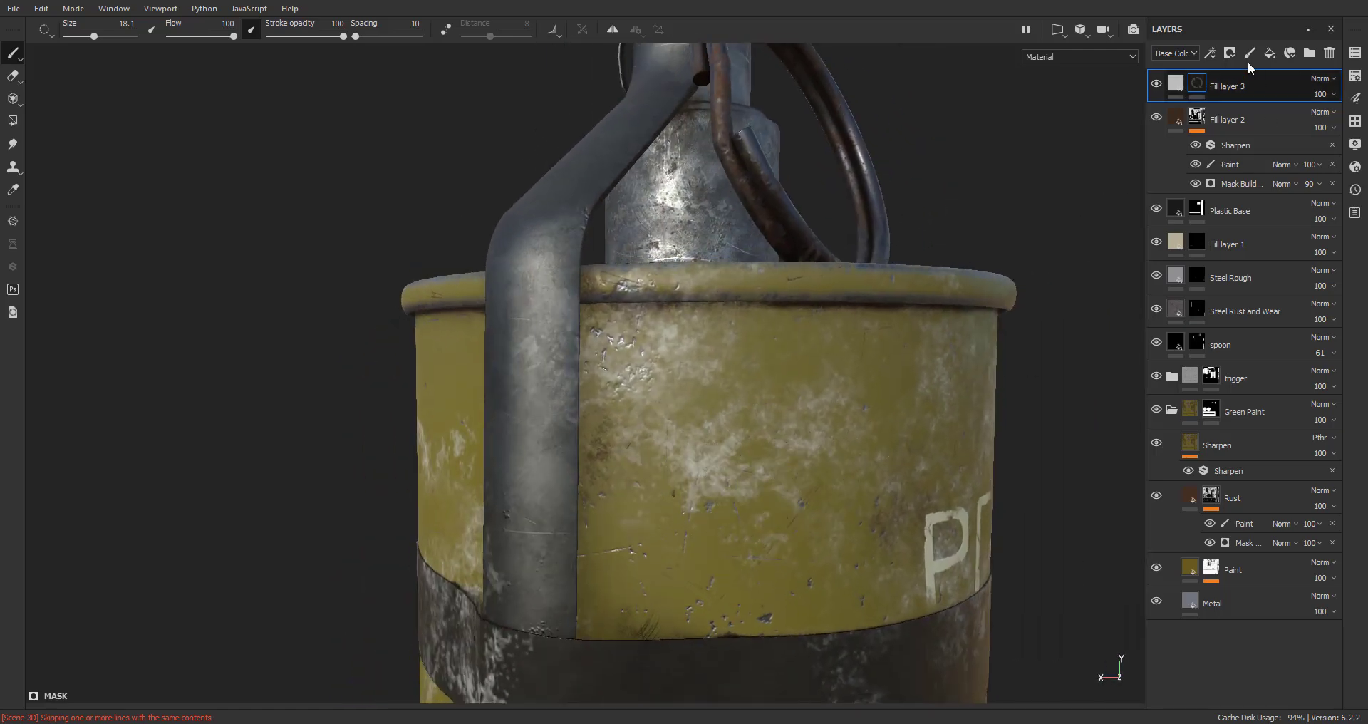
Disable the color, metal, normal, opacity and emissive channels of Fill layer 3, keeping only height and roughness
{"action": "left_click", "coordinate": [1177, 85]}
{"action": "left_click", "coordinate": [1355, 98]}
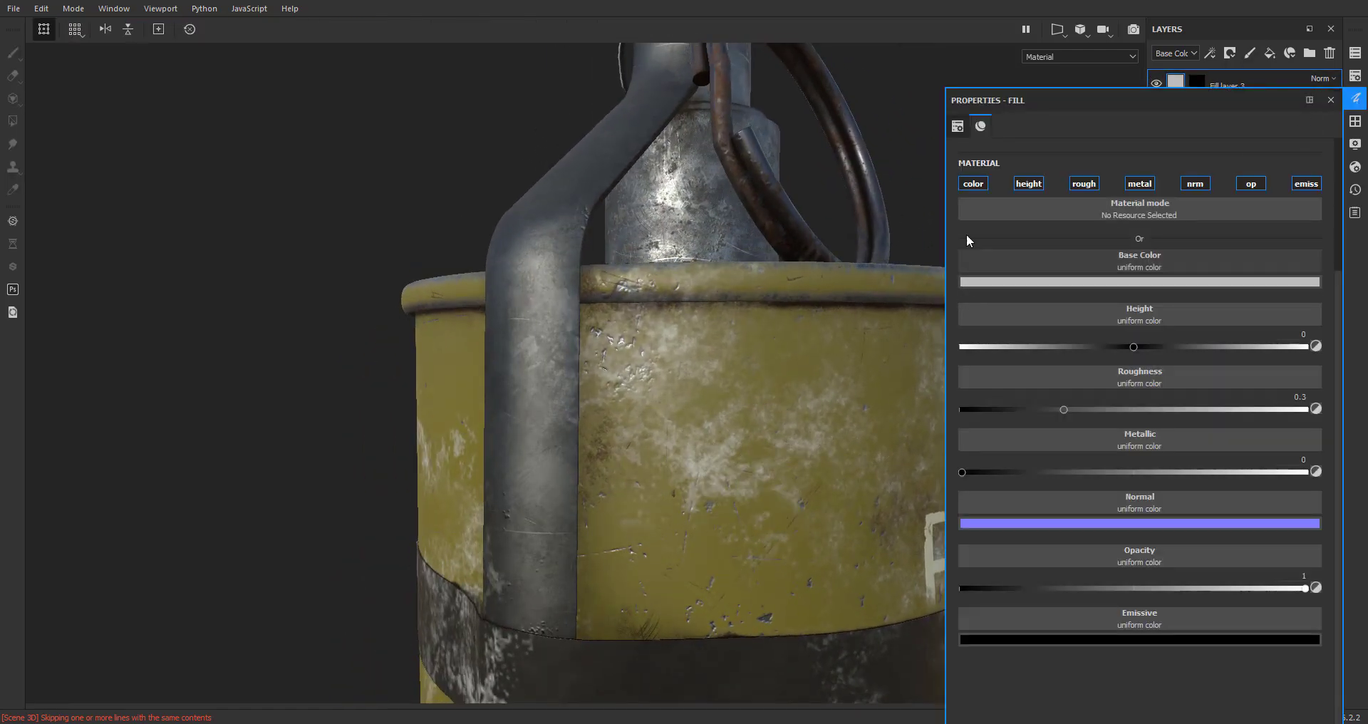
{"action": "left_click", "coordinate": [973, 184]}
{"action": "left_click", "coordinate": [1140, 187]}
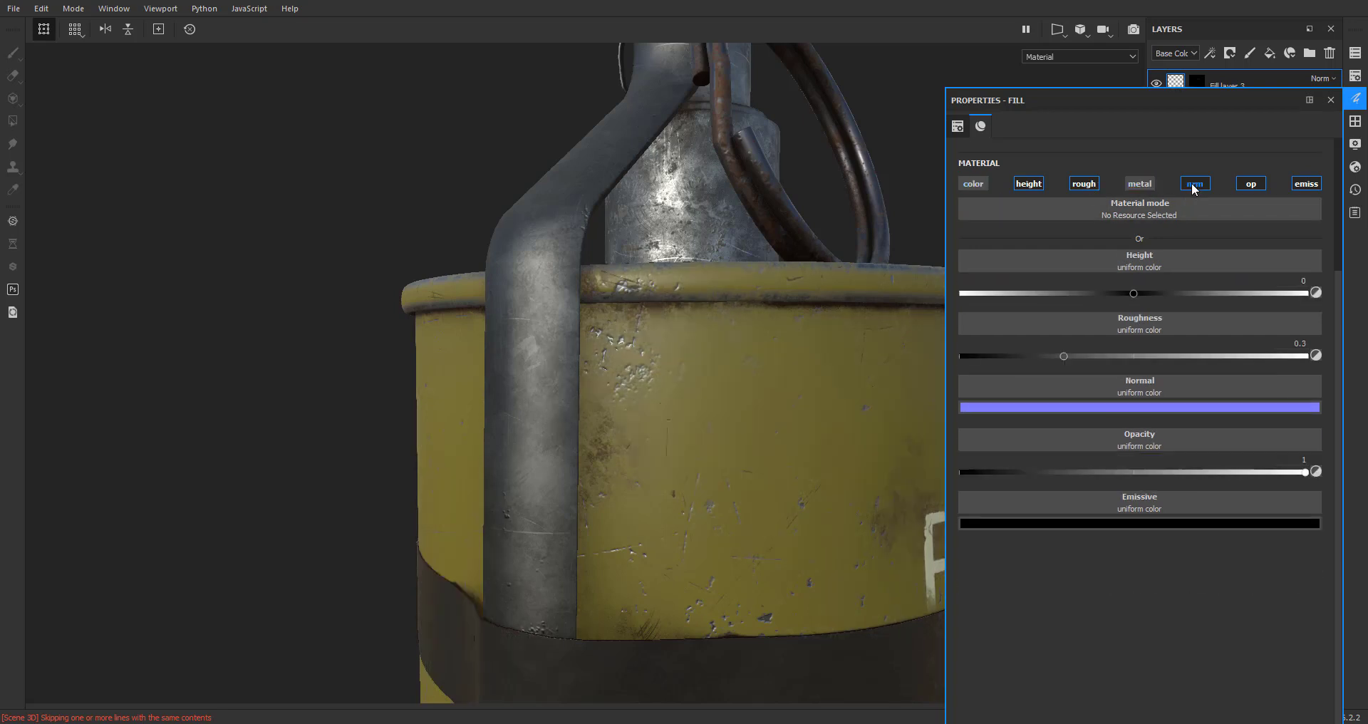
{"action": "left_click", "coordinate": [1201, 185]}
{"action": "left_click", "coordinate": [1252, 185]}
{"action": "left_click", "coordinate": [1306, 185]}
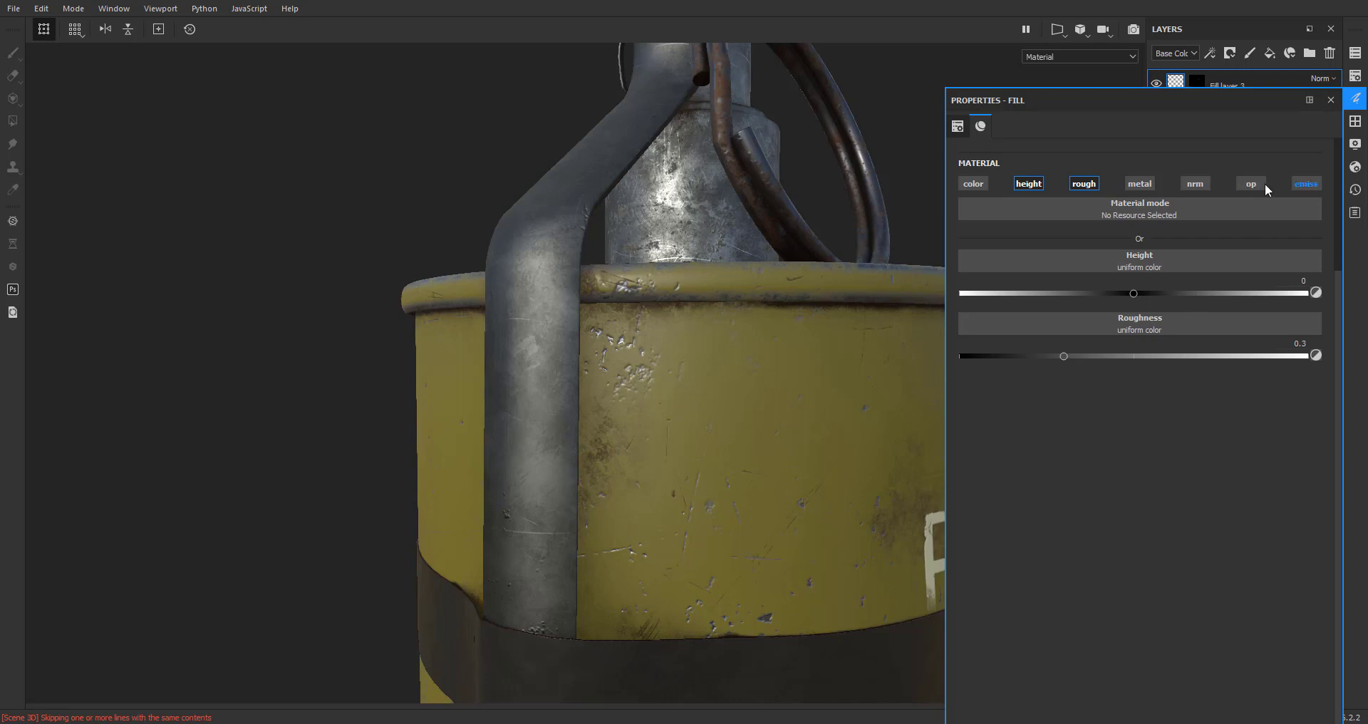
Review the channel list in the texture set settings
{"action": "left_click", "coordinate": [1354, 57]}
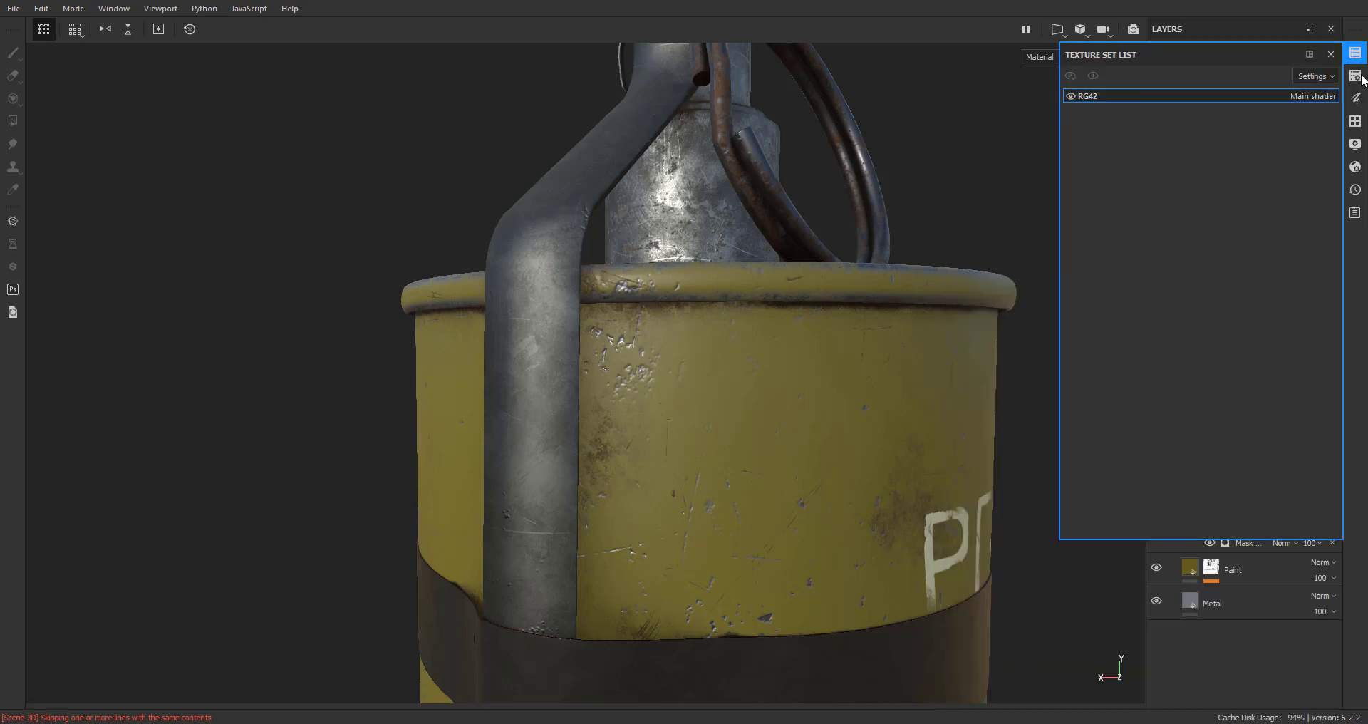
{"action": "left_click", "coordinate": [1358, 77]}
{"action": "scroll", "coordinate": [1275, 264], "scroll_direction": "up", "scroll_amount": 5}
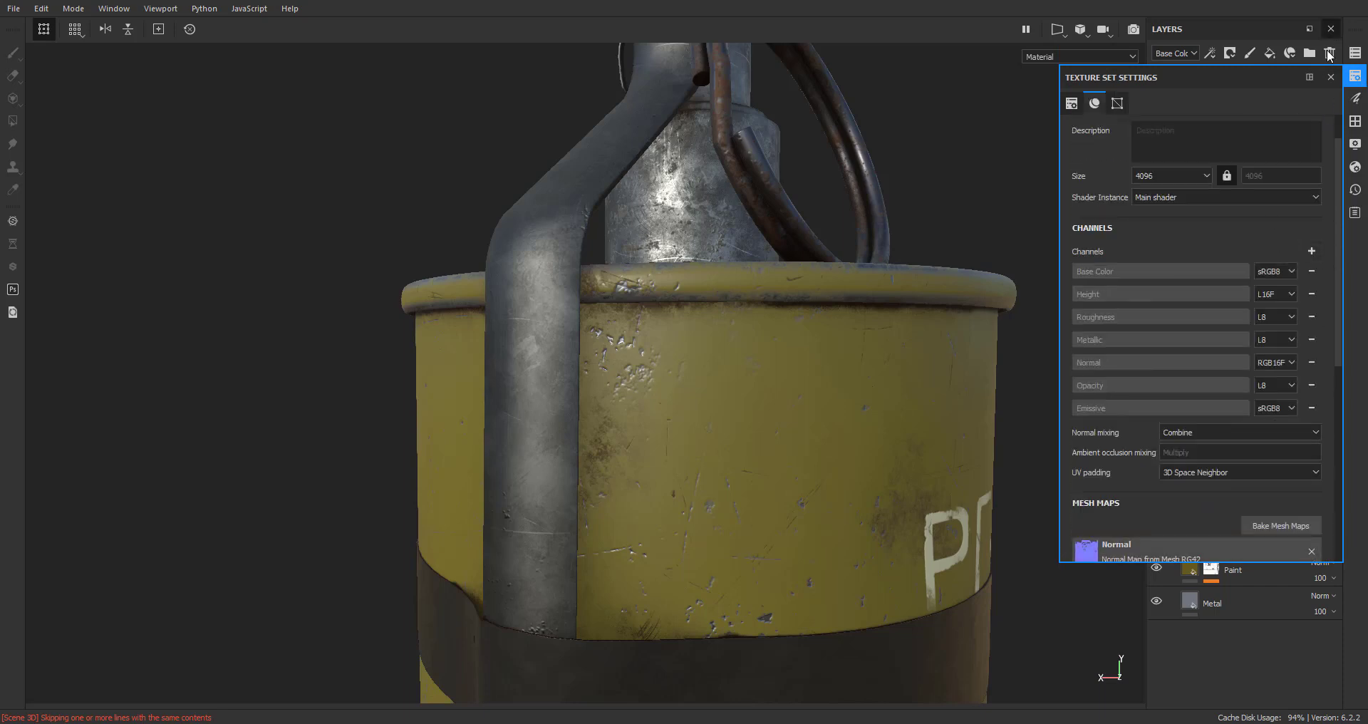
{"action": "left_click", "coordinate": [1330, 77]}
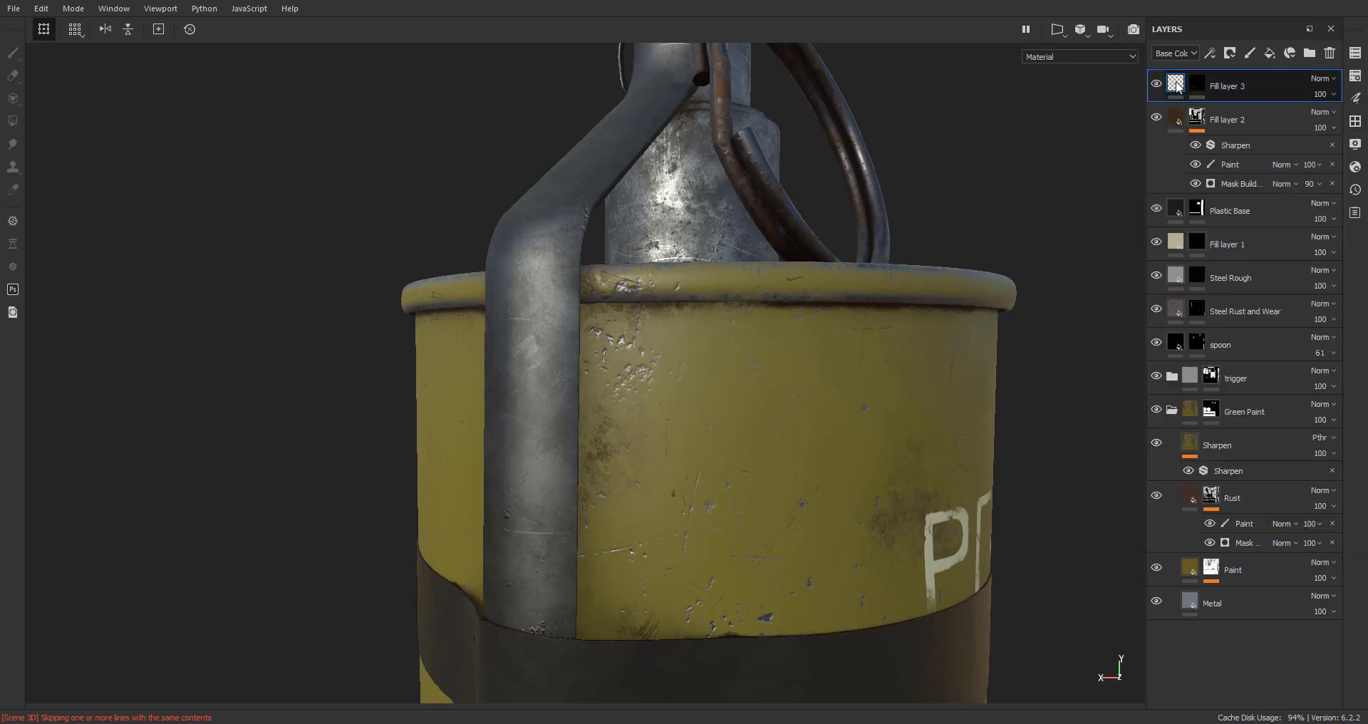
Set Fill layer 3's Roughness to 0.1145 and check the shine on the body and band
{"action": "left_click", "coordinate": [1218, 84]}
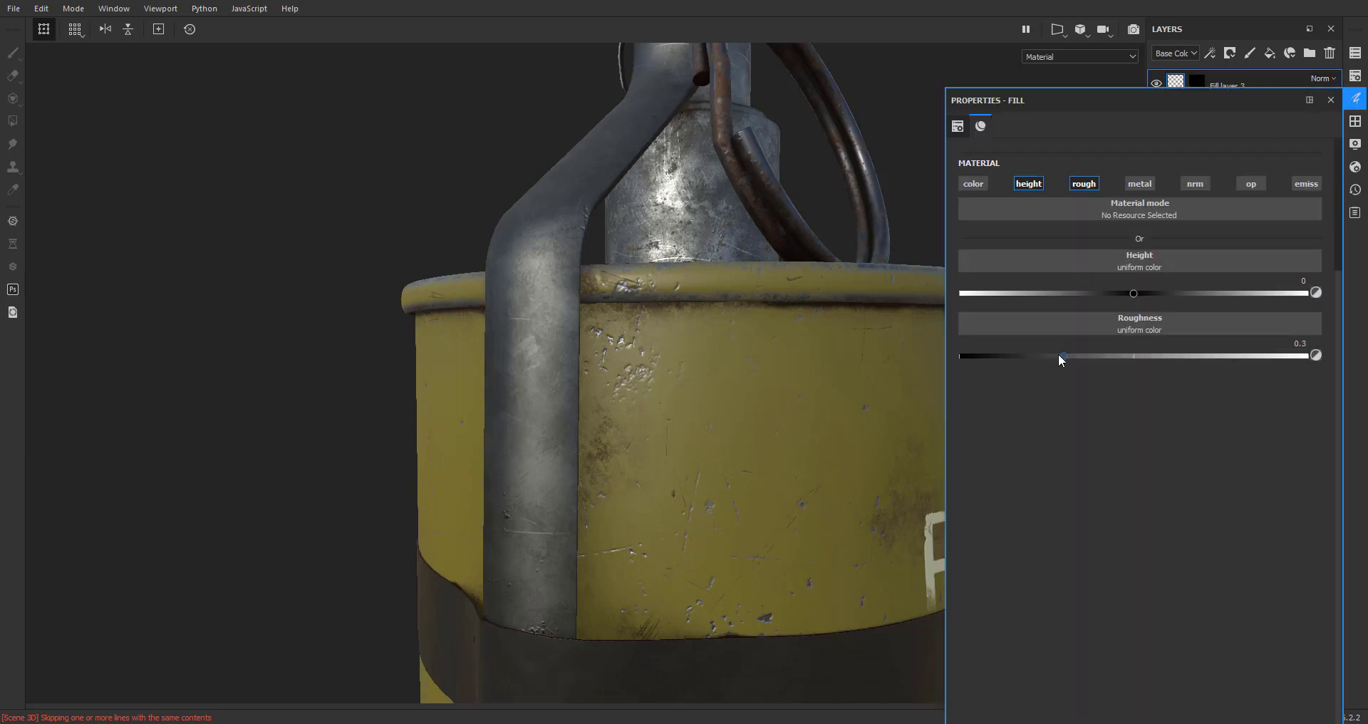
{"action": "left_click_drag", "start_coordinate": [1060, 359], "coordinate": [999, 356]}
{"action": "scroll", "coordinate": [749, 397], "scroll_direction": "up", "scroll_amount": 3}
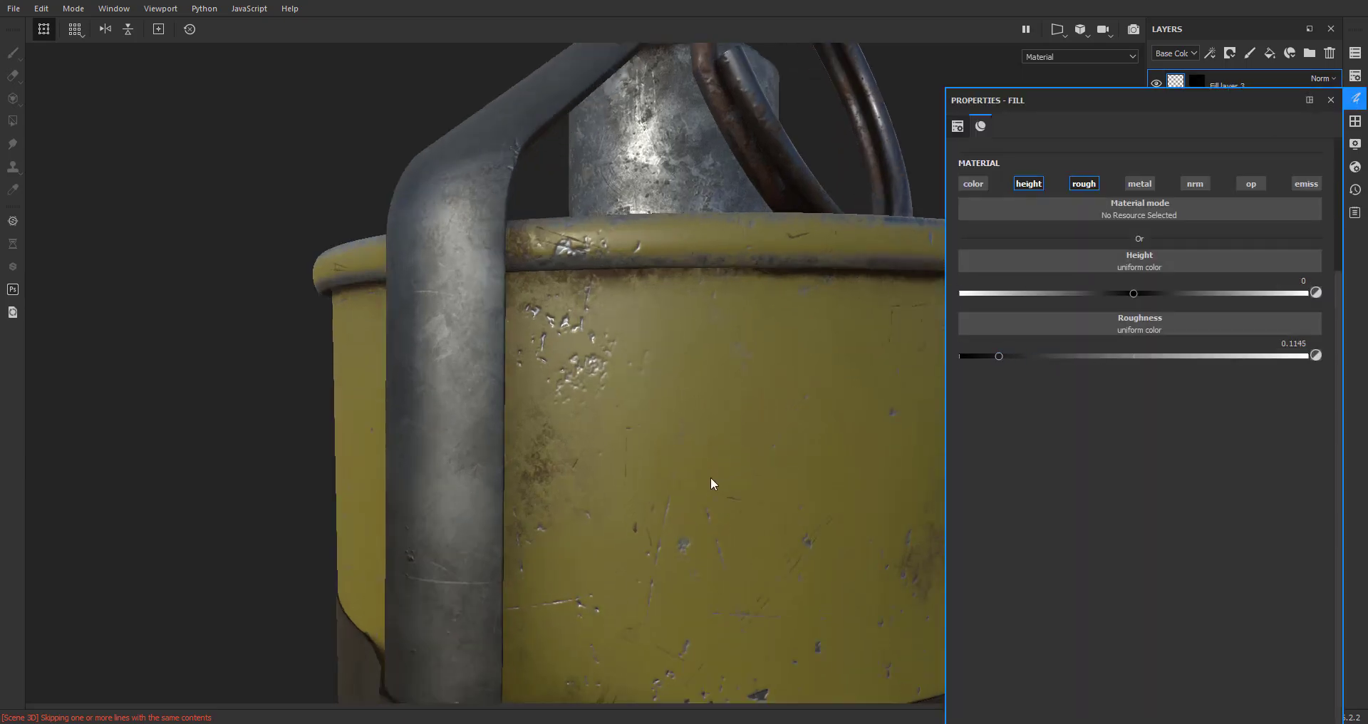
{"action": "left_click_drag", "start_coordinate": [711, 476], "coordinate": [698, 500], "text": "alt"}
{"action": "middle_click_drag", "start_coordinate": [698, 500], "coordinate": [457, 240], "text": "alt"}
{"action": "left_click_drag", "start_coordinate": [458, 240], "coordinate": [629, 471], "text": "alt"}
{"action": "scroll", "coordinate": [523, 336], "scroll_direction": "down", "scroll_amount": 4}
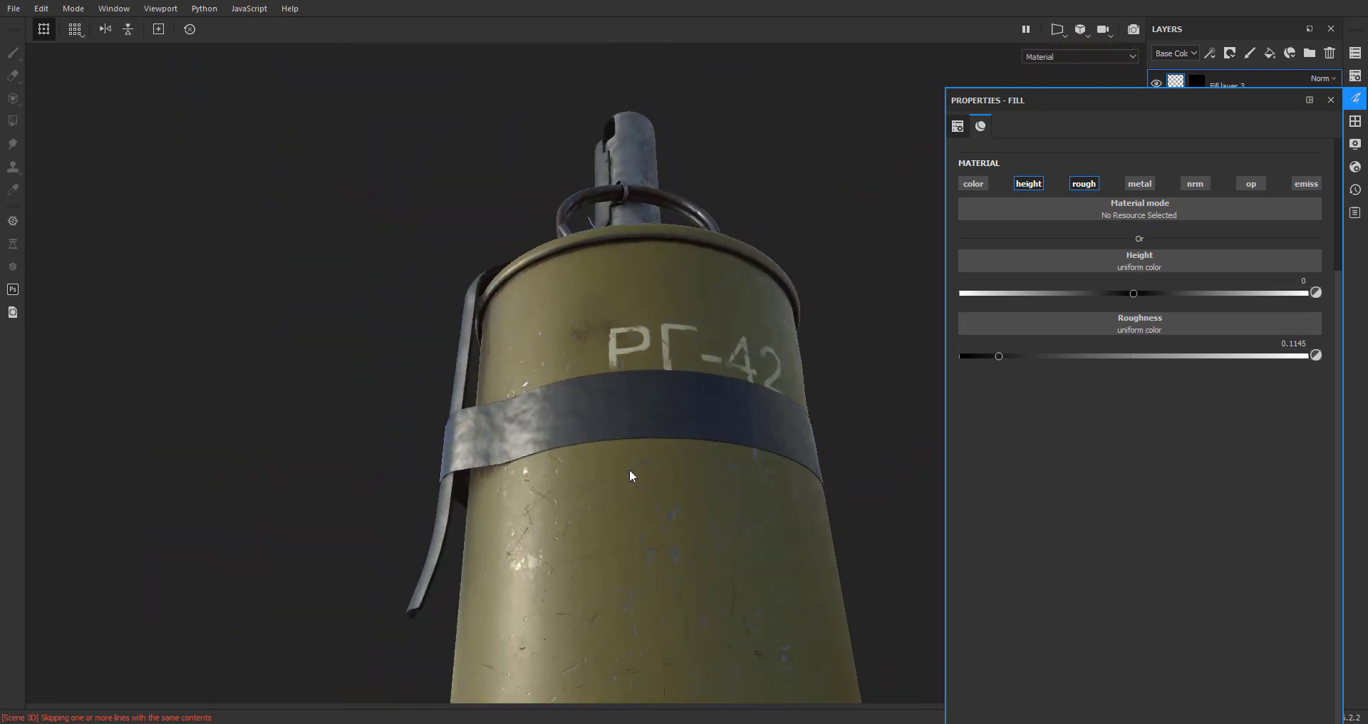
Set Fill layer 3's Height to 0.0307 to raise the patches on the body and band slightly
{"action": "middle_click_drag", "start_coordinate": [629, 472], "coordinate": [544, 302], "text": "alt"}
{"action": "left_click_drag", "start_coordinate": [544, 303], "coordinate": [633, 404], "text": "alt"}
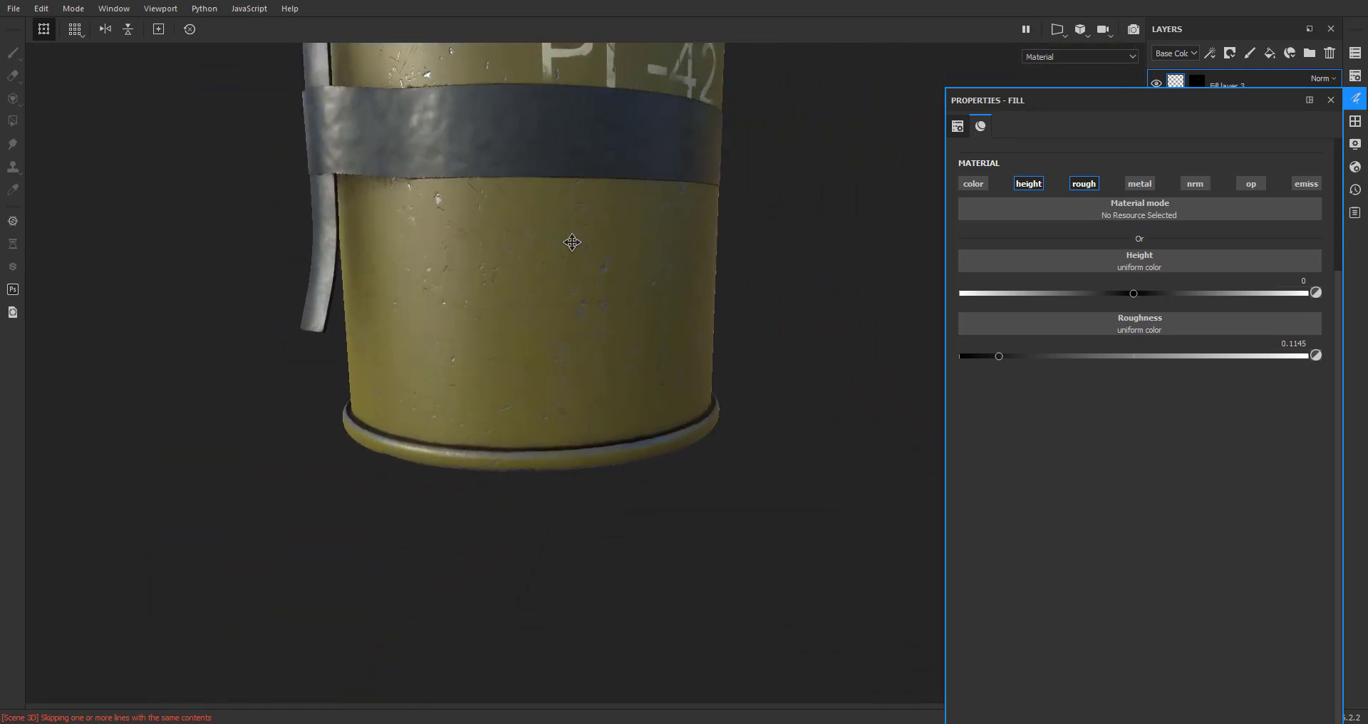
{"action": "middle_click_drag", "start_coordinate": [572, 242], "coordinate": [657, 422], "text": "alt"}
{"action": "scroll", "coordinate": [657, 421], "scroll_direction": "up", "scroll_amount": 3}
{"action": "left_click_drag", "start_coordinate": [657, 422], "coordinate": [550, 334], "text": "alt"}
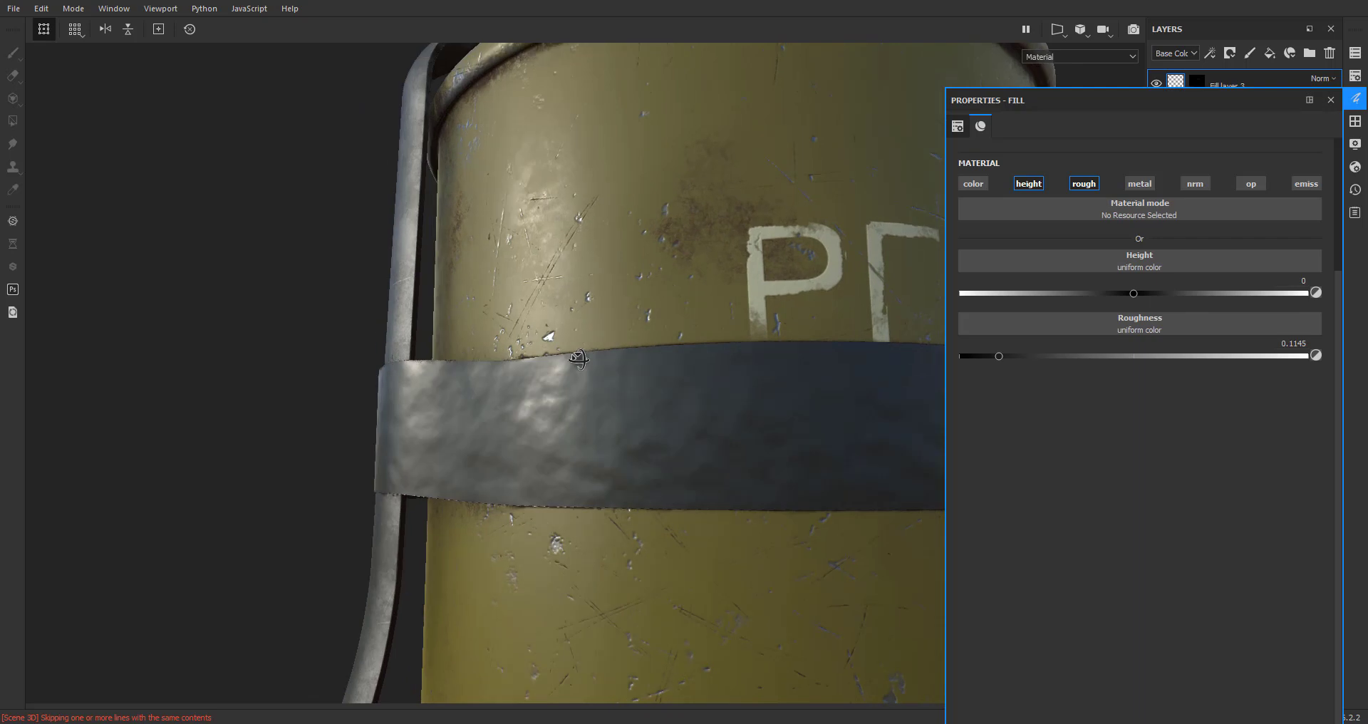
{"action": "left_click", "coordinate": [1137, 293]}
{"action": "left_click_drag", "start_coordinate": [1135, 292], "coordinate": [1140, 293]}
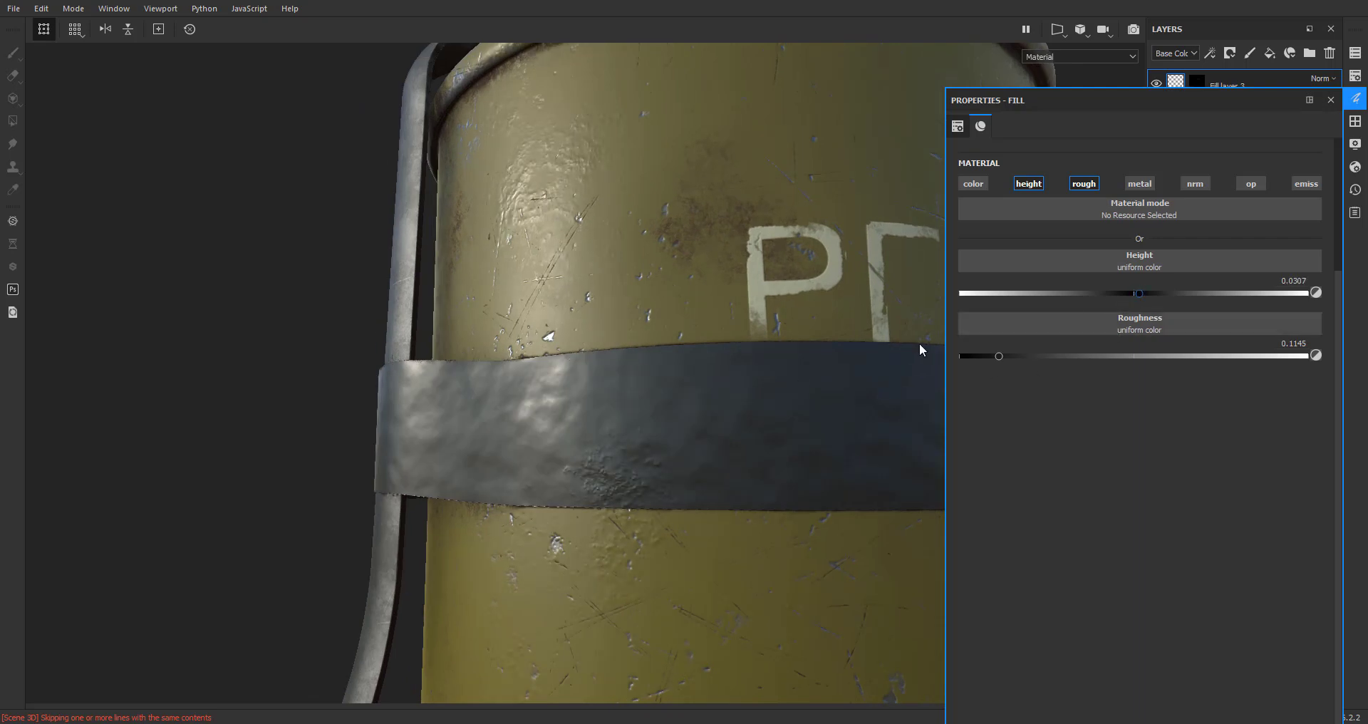
Examine the height effect of Fill layer 3 on the band, the painted body and the lower rim from several sides
{"action": "scroll", "coordinate": [629, 392], "scroll_direction": "down", "scroll_amount": 3}
{"action": "scroll", "coordinate": [630, 392], "scroll_direction": "down", "scroll_amount": 3}
{"action": "left_click_drag", "start_coordinate": [688, 394], "coordinate": [1089, 389], "text": "alt"}
{"action": "left_click_drag", "start_coordinate": [436, 389], "coordinate": [503, 400], "text": "alt"}
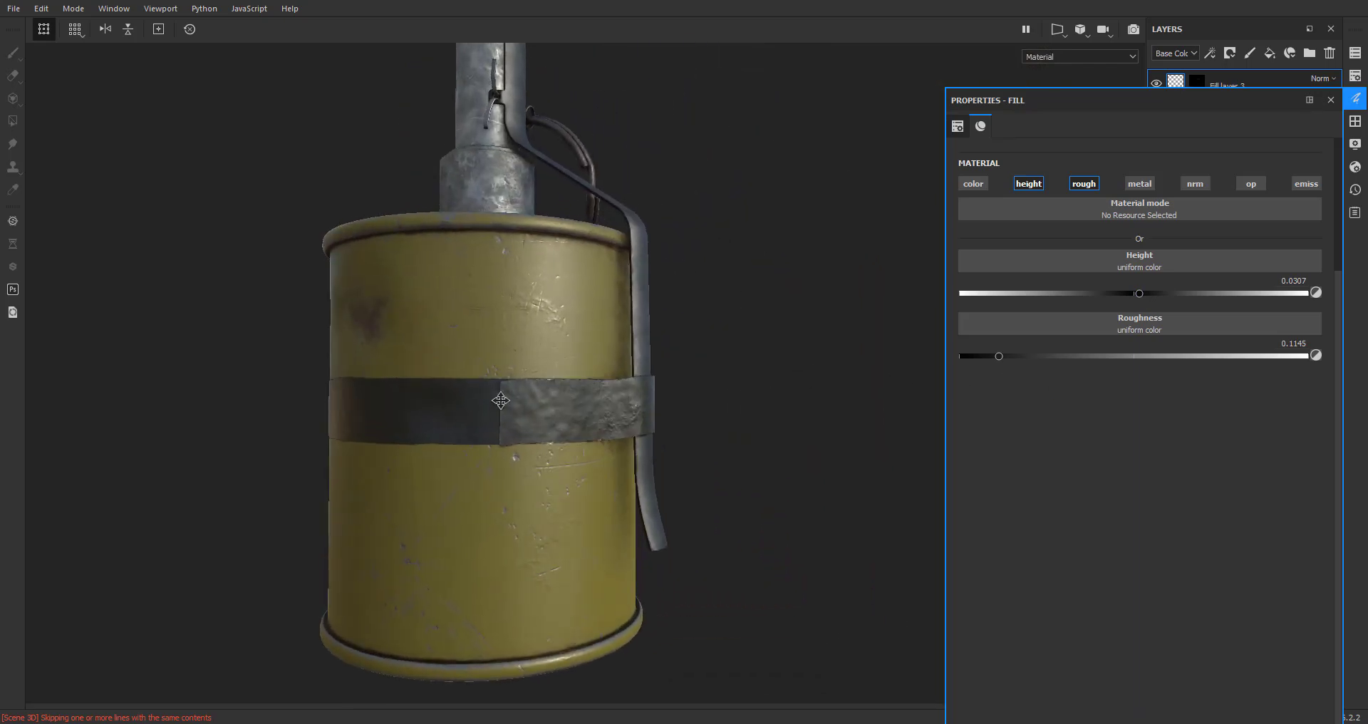
{"action": "middle_click_drag", "start_coordinate": [503, 400], "coordinate": [634, 360], "text": "alt"}
{"action": "scroll", "coordinate": [559, 381], "scroll_direction": "up", "scroll_amount": 3}
{"action": "mouse_move", "coordinate": [558, 387]}
{"action": "left_mouse_down", "text": "alt"}
{"action": "mouse_move", "coordinate": [830, 366]}
{"action": "mouse_move", "coordinate": [406, 437]}
{"action": "mouse_move", "coordinate": [545, 378]}
{"action": "left_mouse_up", "text": "alt"}
{"action": "scroll", "coordinate": [737, 234], "scroll_direction": "up", "scroll_amount": 5}
{"action": "left_click_drag", "start_coordinate": [727, 213], "coordinate": [791, 178], "text": "alt"}
{"action": "scroll", "coordinate": [664, 285], "scroll_direction": "down", "scroll_amount": 3}
{"action": "middle_click_drag", "start_coordinate": [643, 552], "coordinate": [701, 383], "text": "alt"}
{"action": "left_click_drag", "start_coordinate": [701, 383], "coordinate": [865, 396], "text": "alt"}
Lower Fill layer 3's Roughness to 0.0470
{"action": "scroll", "coordinate": [647, 321], "scroll_direction": "up", "scroll_amount": 2}
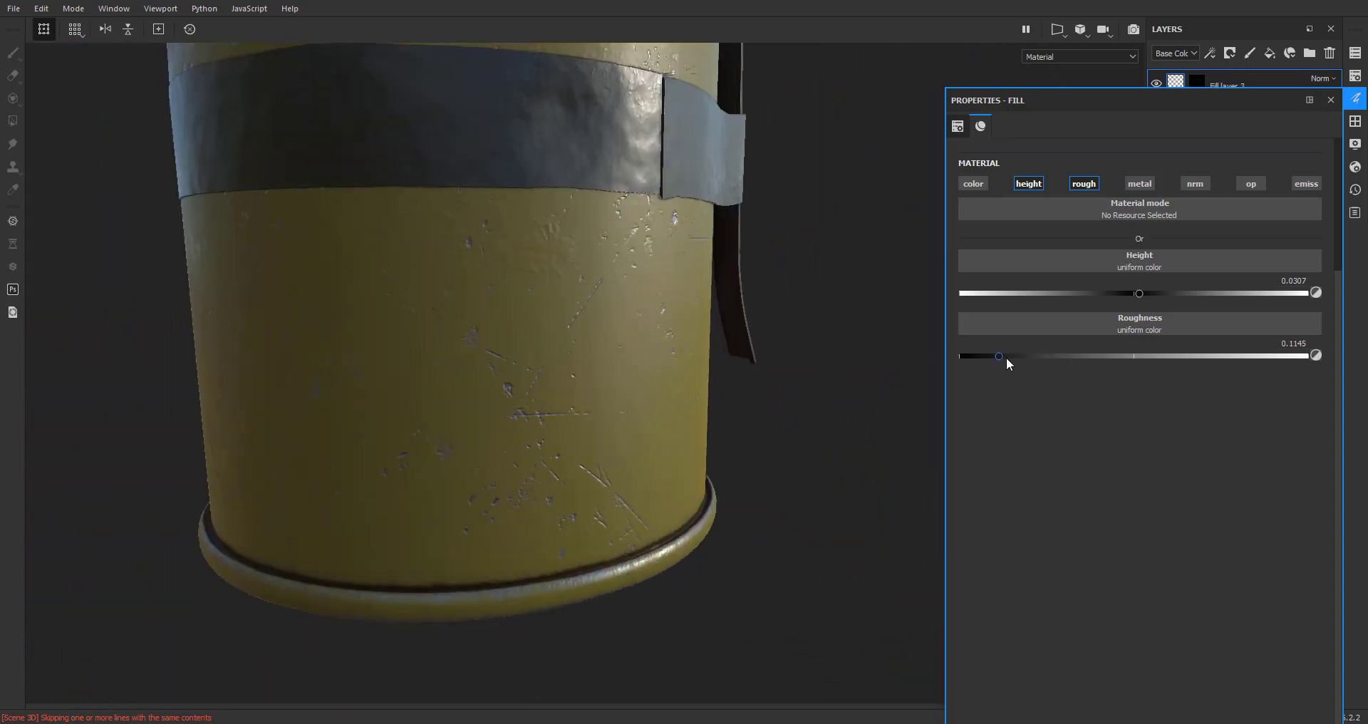
{"action": "left_click_drag", "start_coordinate": [999, 356], "coordinate": [976, 356]}
{"action": "left_click_drag", "start_coordinate": [613, 370], "coordinate": [447, 389], "text": "alt"}
{"action": "scroll", "coordinate": [430, 385], "scroll_direction": "down", "scroll_amount": 2}
{"action": "scroll", "coordinate": [447, 389], "scroll_direction": "down", "scroll_amount": 3}
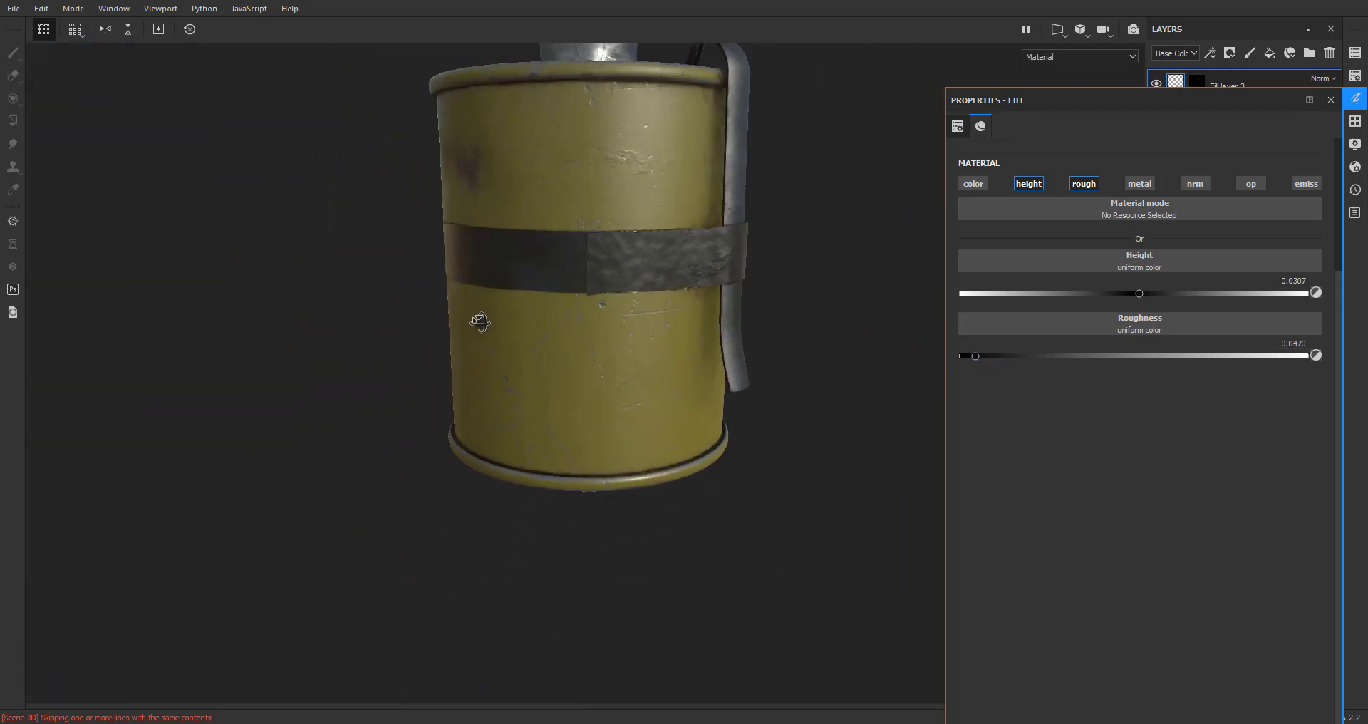
Examine the shine and surface wear around the whole grenade and close the fill properties
{"action": "left_click_drag", "start_coordinate": [479, 320], "coordinate": [238, 321], "text": "alt"}
{"action": "middle_click_drag", "start_coordinate": [610, 321], "coordinate": [428, 399], "text": "alt"}
{"action": "left_click_drag", "start_coordinate": [427, 406], "coordinate": [342, 413], "text": "alt"}
{"action": "scroll", "coordinate": [503, 429], "scroll_direction": "up", "scroll_amount": 3}
{"action": "left_click_drag", "start_coordinate": [503, 430], "coordinate": [296, 388], "text": "alt"}
{"action": "scroll", "coordinate": [471, 448], "scroll_direction": "down", "scroll_amount": 3}
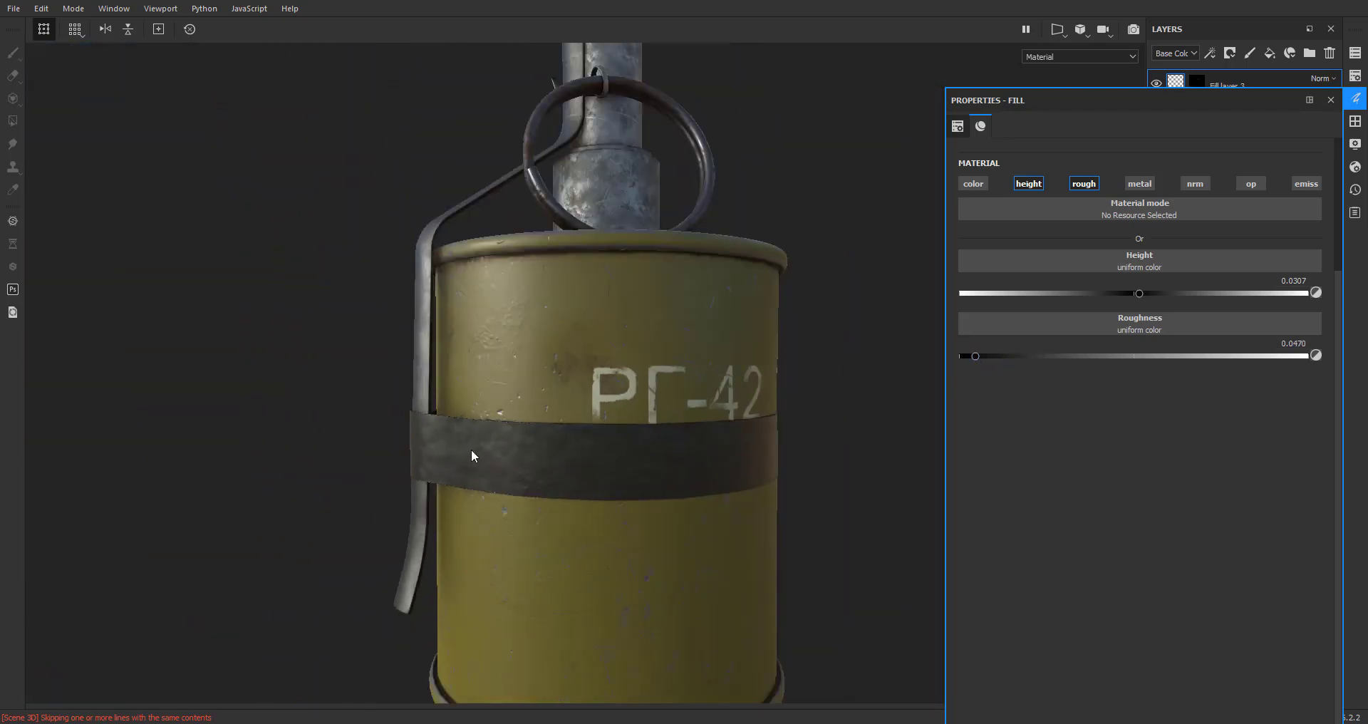
{"action": "left_click_drag", "start_coordinate": [471, 449], "coordinate": [712, 424], "text": "alt"}
{"action": "scroll", "coordinate": [644, 498], "scroll_direction": "down", "scroll_amount": 4}
{"action": "left_click", "coordinate": [1330, 100]}
{"action": "scroll", "coordinate": [872, 419], "scroll_direction": "up", "scroll_amount": 3}
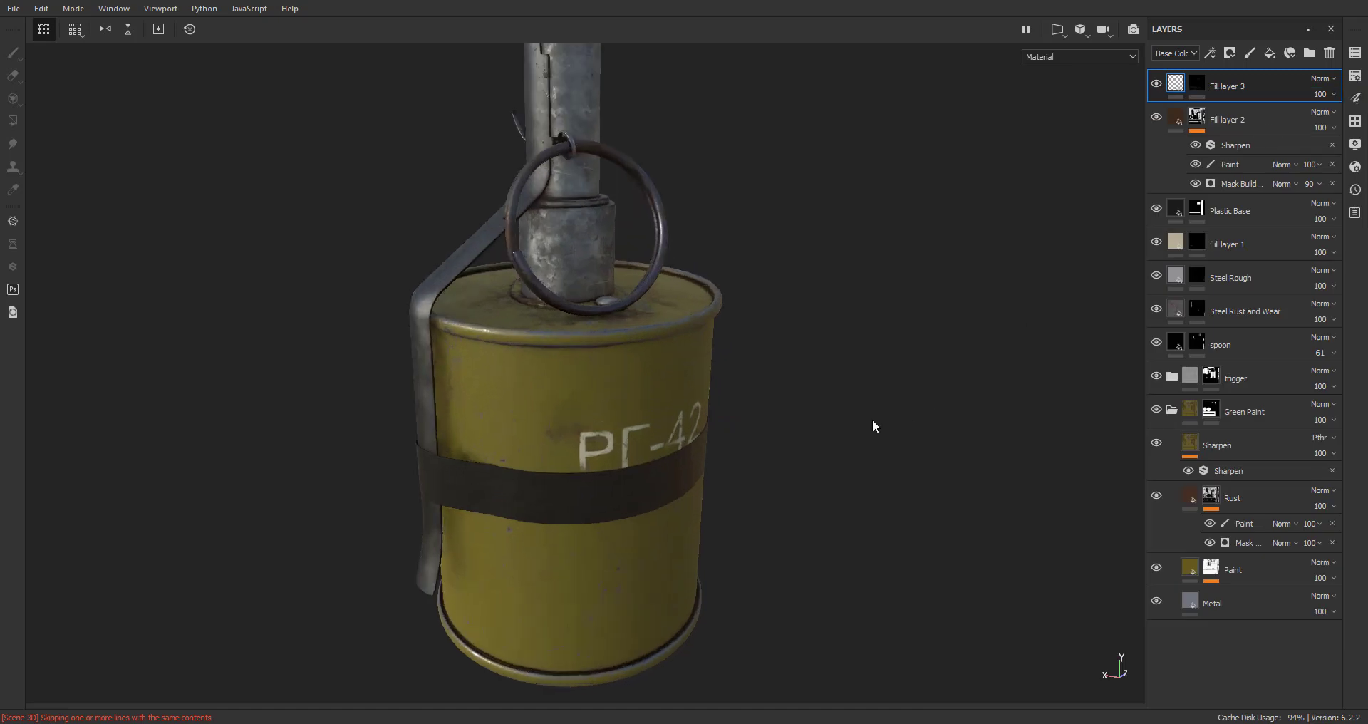
{"action": "scroll", "coordinate": [768, 446], "scroll_direction": "down", "scroll_amount": 3}
{"action": "left_click_drag", "start_coordinate": [791, 480], "coordinate": [760, 461], "text": "alt"}
{"action": "middle_click_drag", "start_coordinate": [774, 484], "coordinate": [753, 453], "text": "alt"}
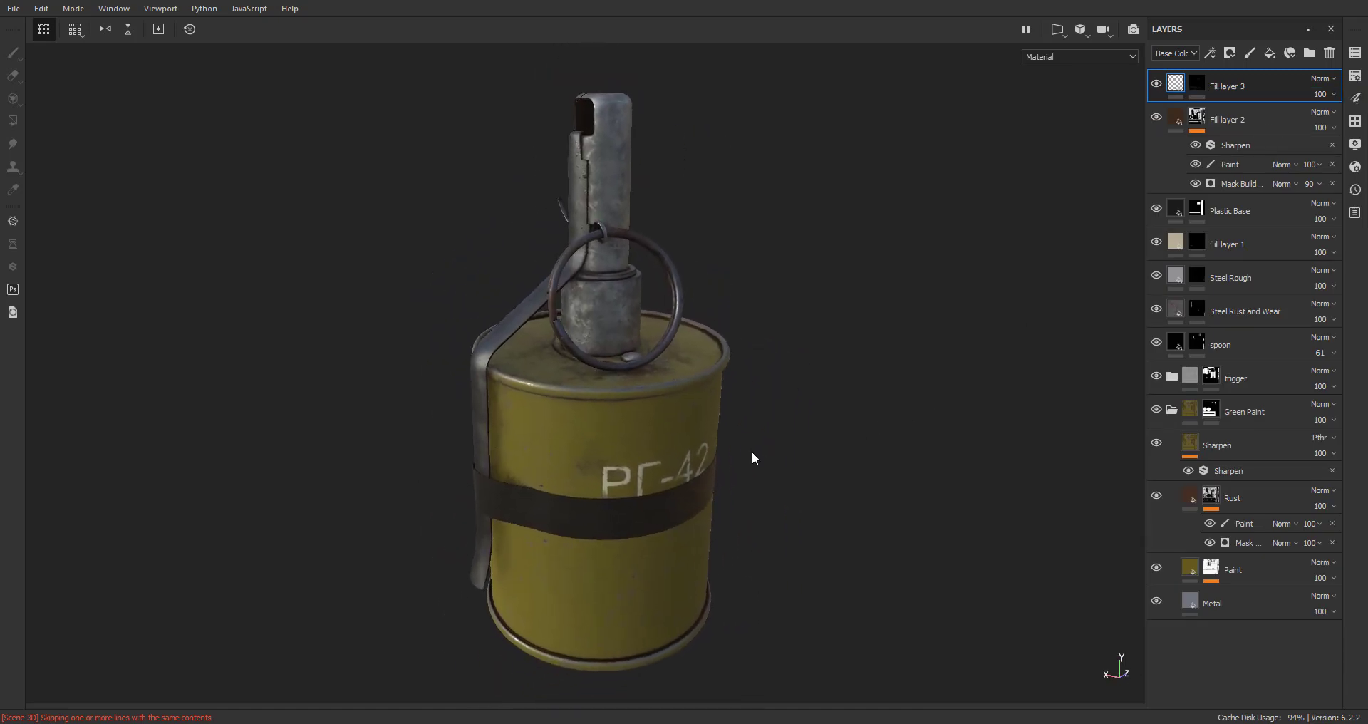